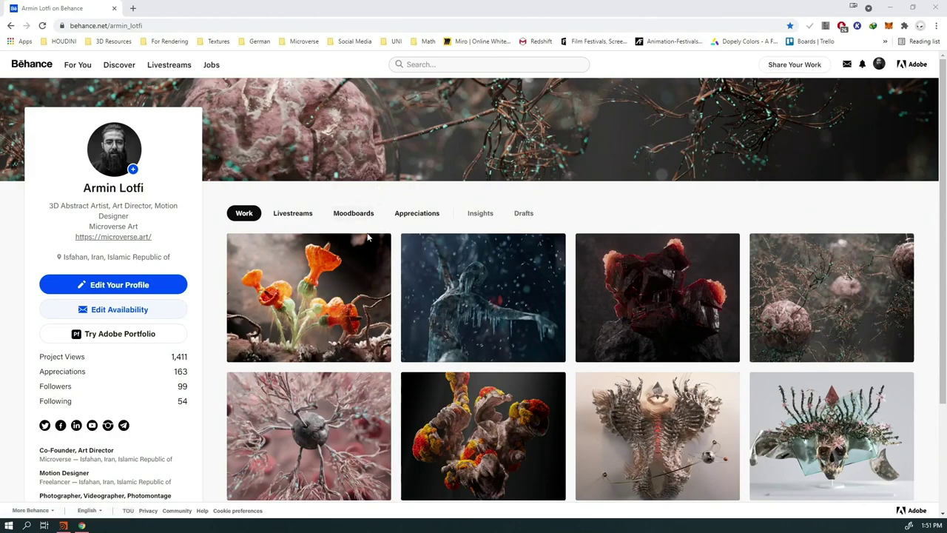
Step: Open the Awaken project from the portfolio, look through its images and return to the project overview
{"action": "left_click", "coordinate": [311, 296]}
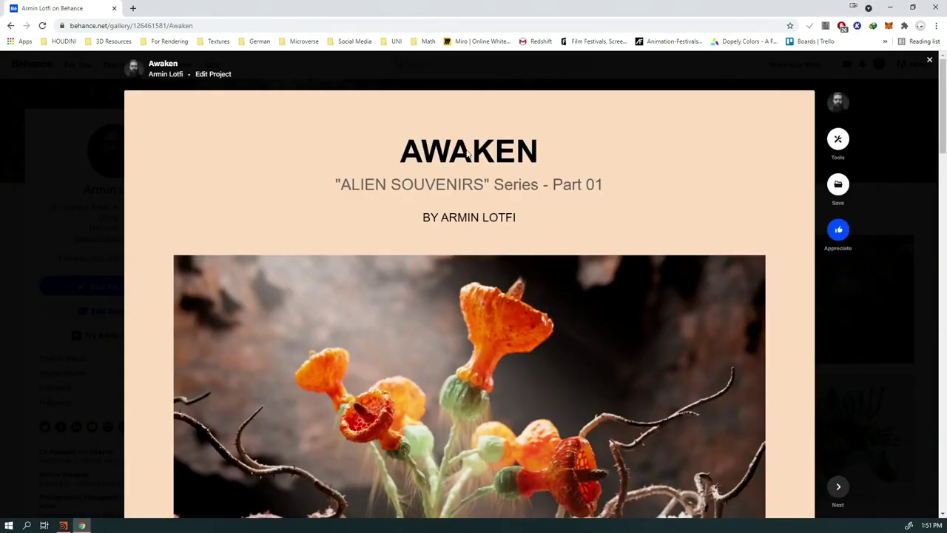
{"action": "scroll", "coordinate": [401, 229], "scroll_direction": "down", "scroll_amount": 3}
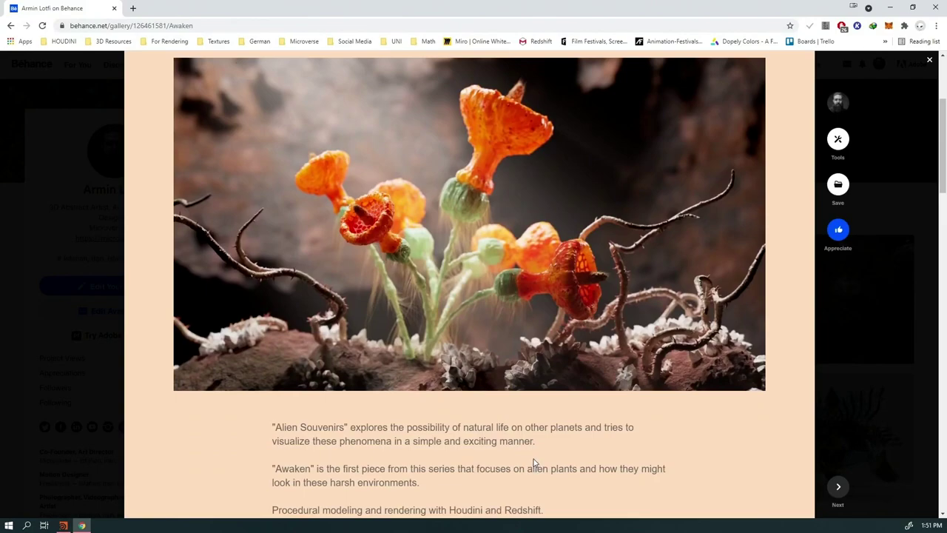
{"action": "scroll", "coordinate": [534, 464], "scroll_direction": "down", "scroll_amount": 10}
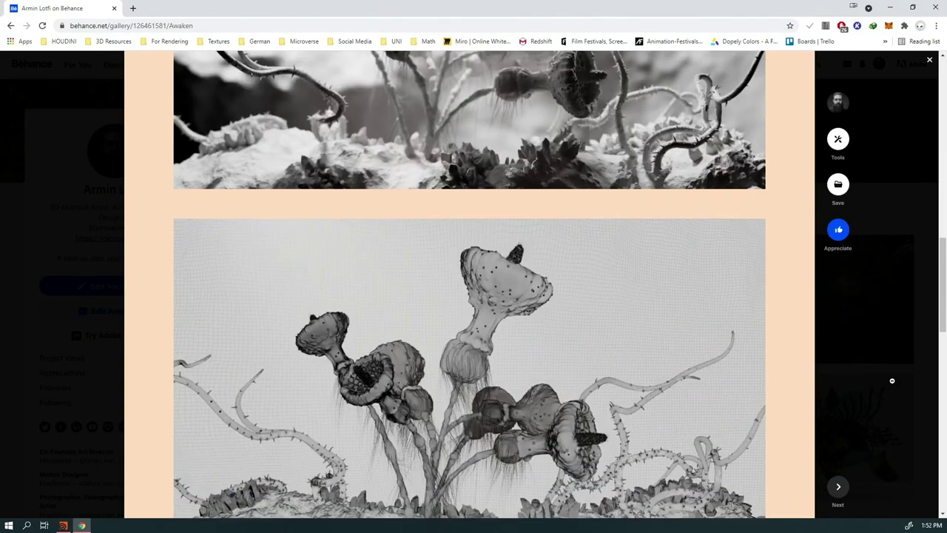
{"action": "left_click", "coordinate": [891, 380]}
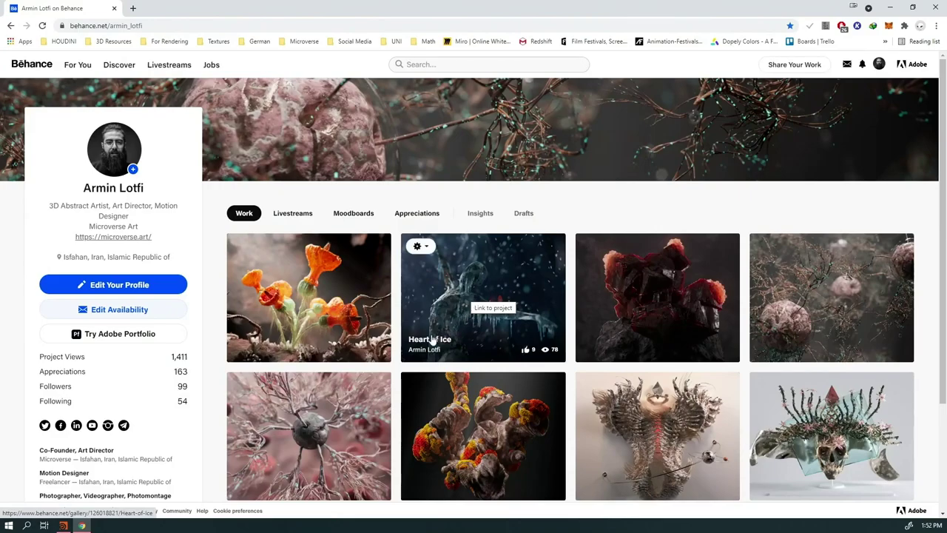
Step: Open the Heart of Ice project and play its video, checking the large still below it
{"action": "left_click", "coordinate": [468, 299]}
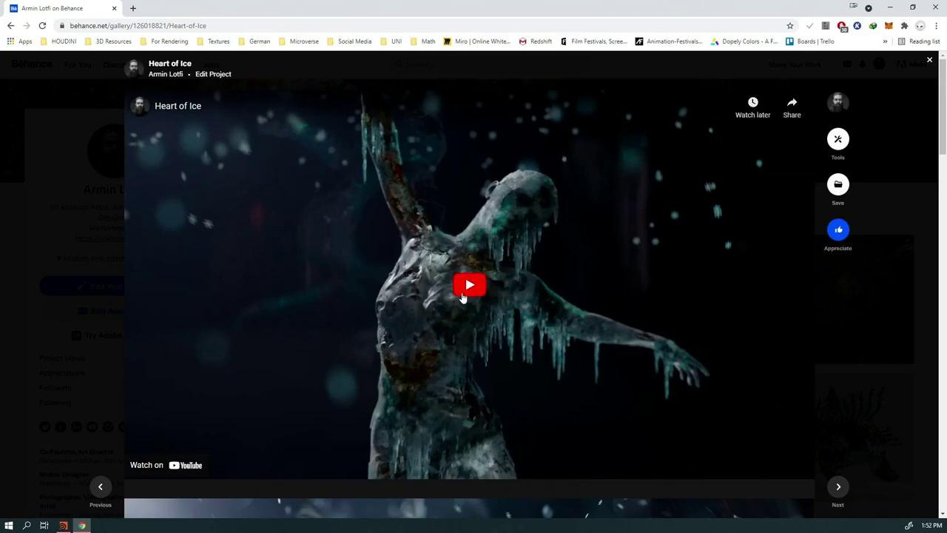
{"action": "left_click", "coordinate": [462, 301]}
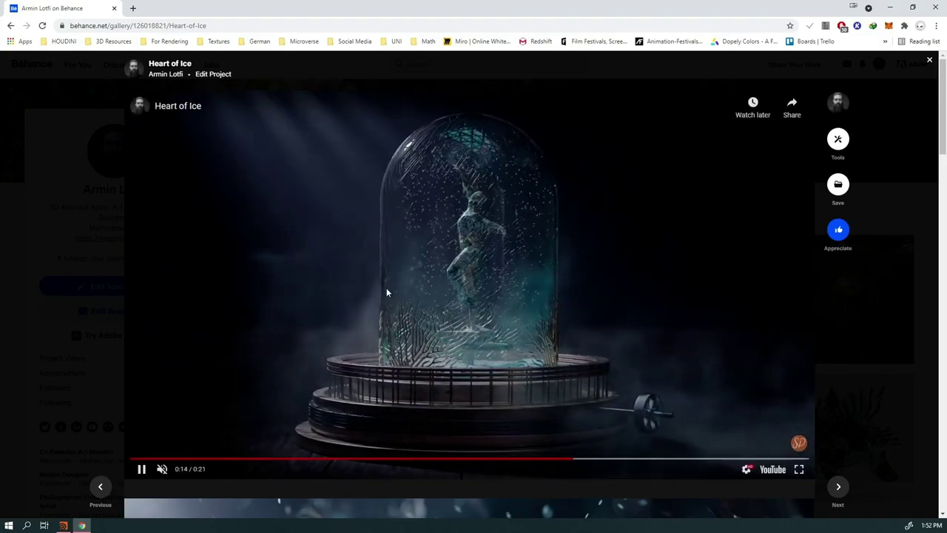
{"action": "scroll", "coordinate": [858, 411], "scroll_direction": "down", "scroll_amount": 9}
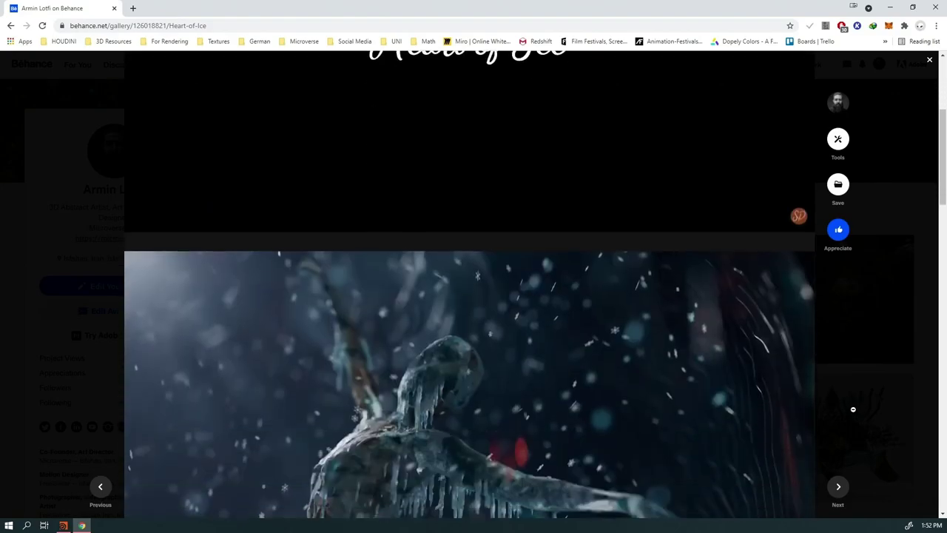
{"action": "scroll", "coordinate": [426, 419], "scroll_direction": "up", "scroll_amount": 1}
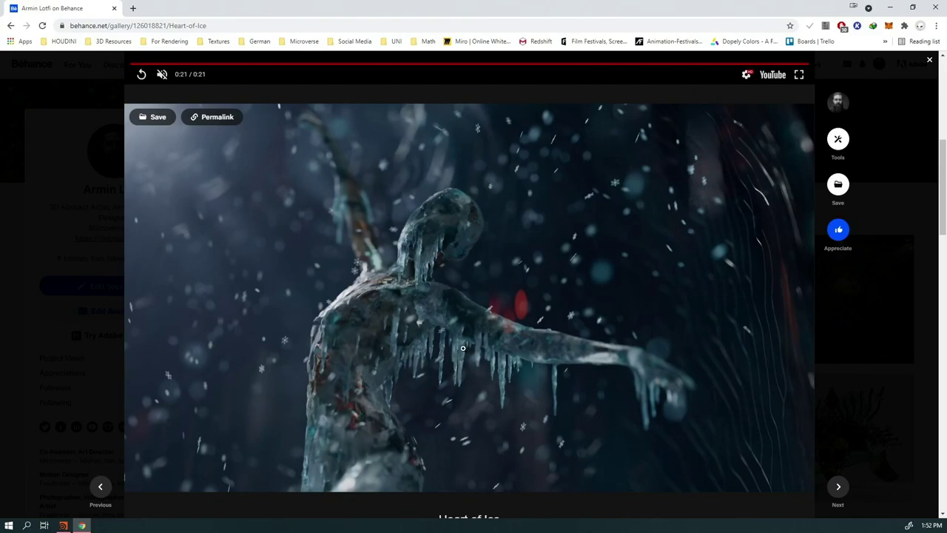
Step: Read the Heart of Ice description and credits and examine the project's still images
{"action": "scroll", "coordinate": [459, 348], "scroll_direction": "down", "scroll_amount": 3}
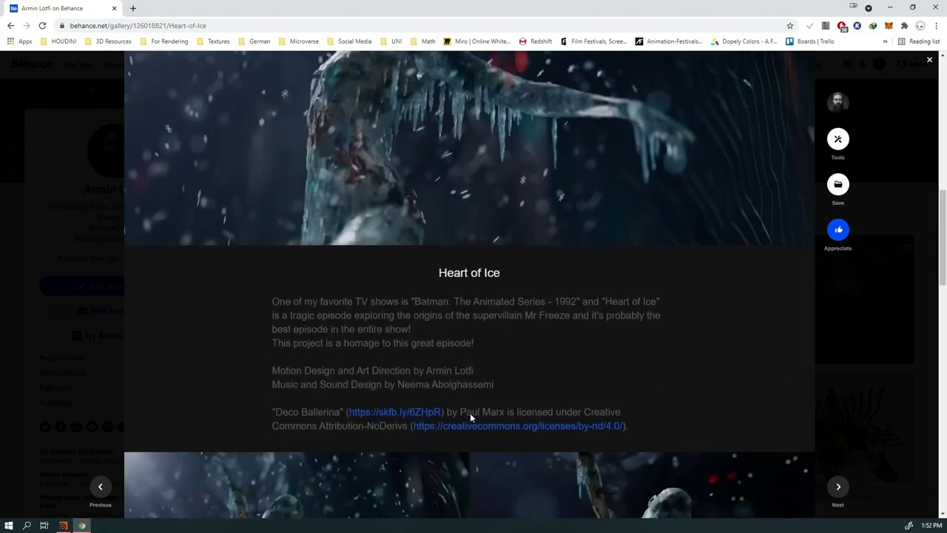
{"action": "left_click_drag", "start_coordinate": [459, 410], "coordinate": [505, 413]}
{"action": "scroll", "coordinate": [624, 515], "scroll_direction": "up", "scroll_amount": 3}
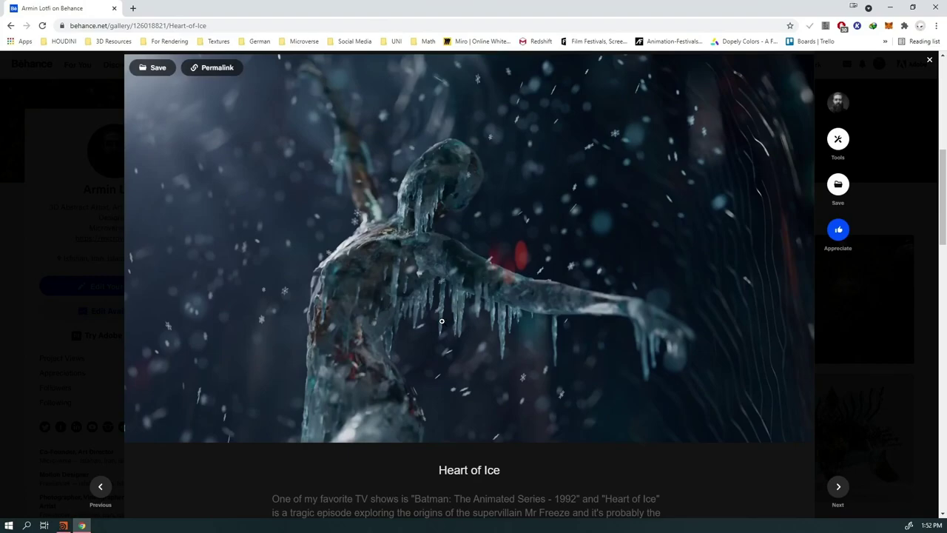
{"action": "scroll", "coordinate": [444, 347], "scroll_direction": "up", "scroll_amount": 1}
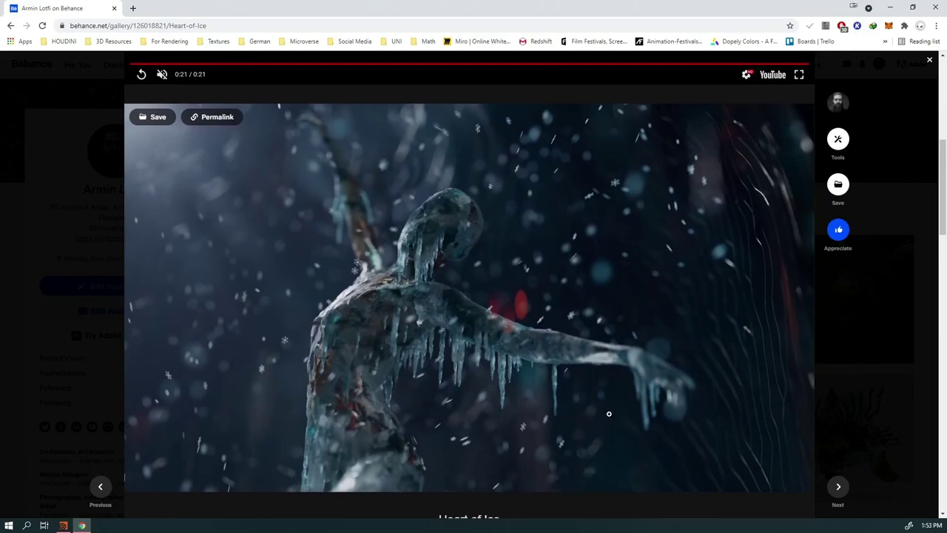
{"action": "scroll", "coordinate": [548, 387], "scroll_direction": "down", "scroll_amount": 1}
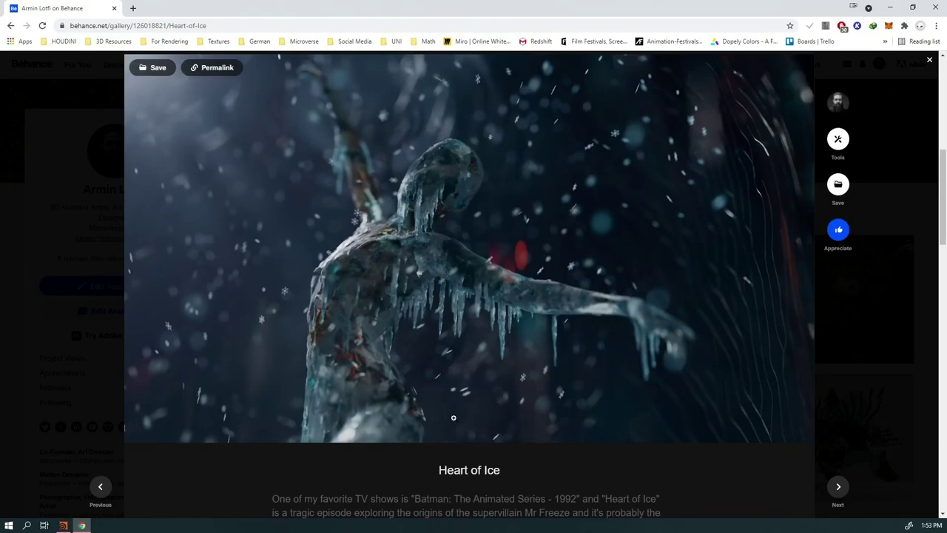
{"action": "scroll", "coordinate": [464, 395], "scroll_direction": "down", "scroll_amount": 8}
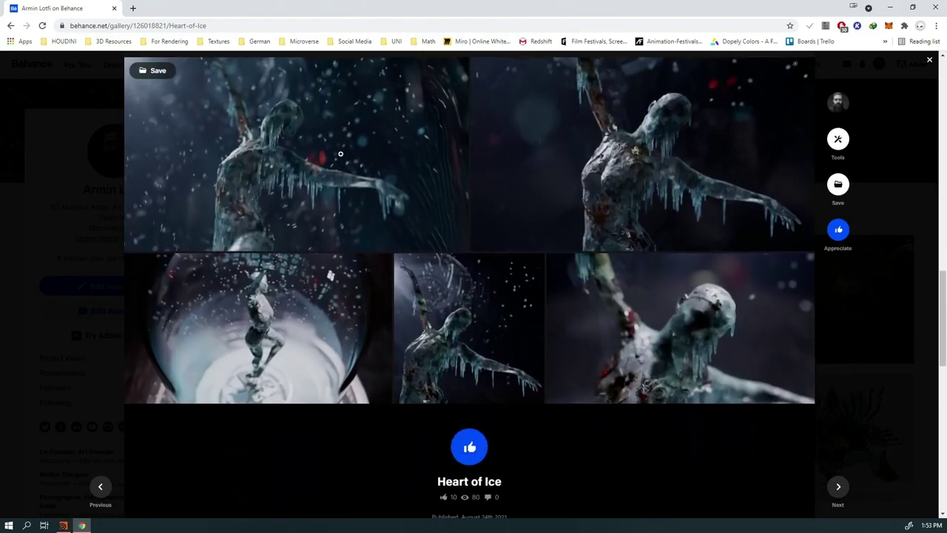
{"action": "scroll", "coordinate": [316, 158], "scroll_direction": "up", "scroll_amount": 1}
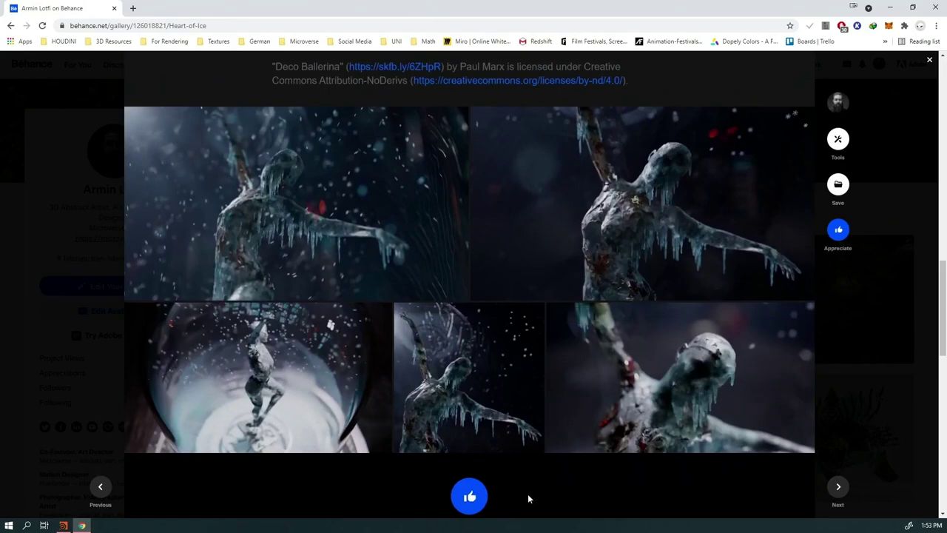
Step: View the close-up still of the frozen head enlarged and close it again
{"action": "left_click", "coordinate": [670, 386]}
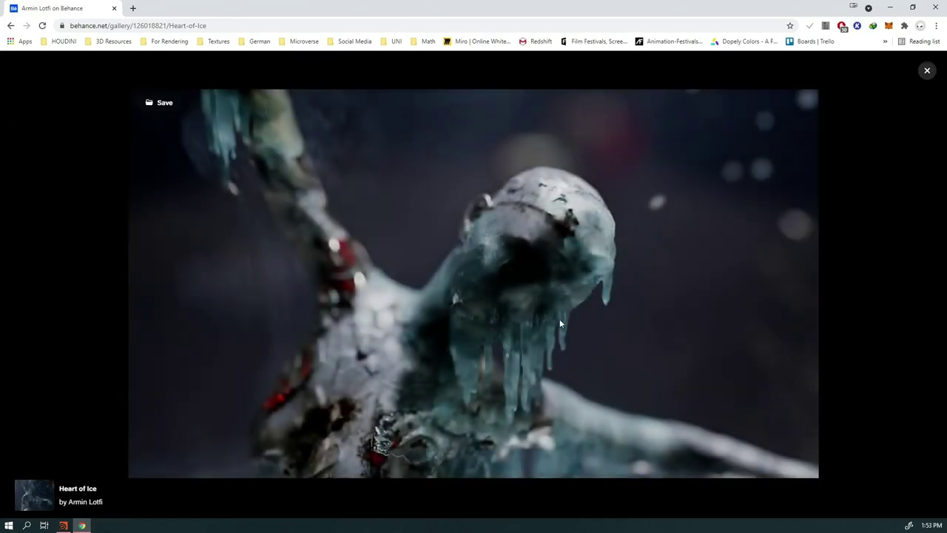
{"action": "left_click", "coordinate": [816, 267]}
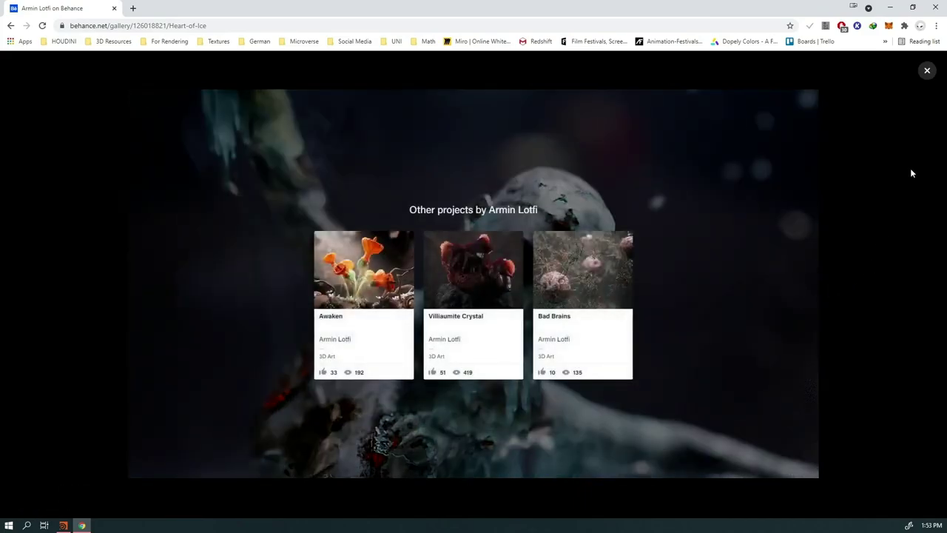
{"action": "left_click", "coordinate": [928, 70]}
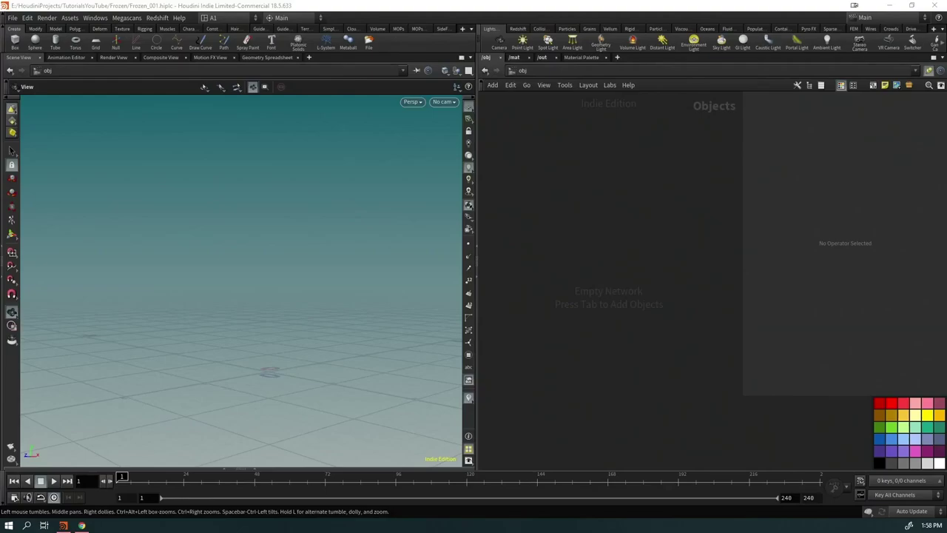
Step: Switch to Houdini, add a sphere object to the empty scene and enter its geometry network
{"action": "key", "text": "Tab"}
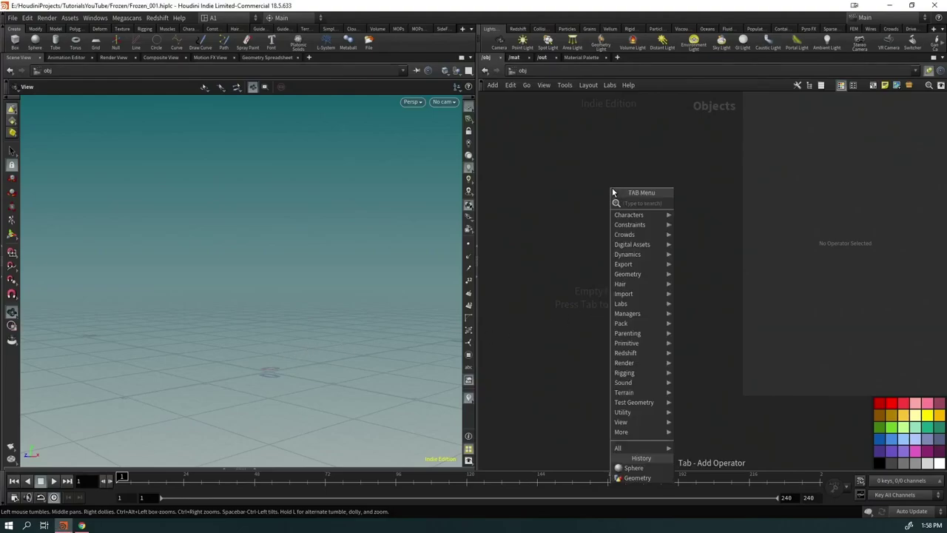
{"action": "type", "text": "sph"}
{"action": "key", "text": "Return"}
{"action": "left_click", "coordinate": [612, 191]}
{"action": "left_click_drag", "start_coordinate": [607, 191], "coordinate": [599, 268]}
{"action": "double_click", "coordinate": [600, 268]}
Step: Make the sphere a Polygon type with a frequency of 150
{"action": "left_click_drag", "start_coordinate": [350, 374], "coordinate": [342, 310]}
{"action": "left_click_drag", "start_coordinate": [615, 162], "coordinate": [535, 259]}
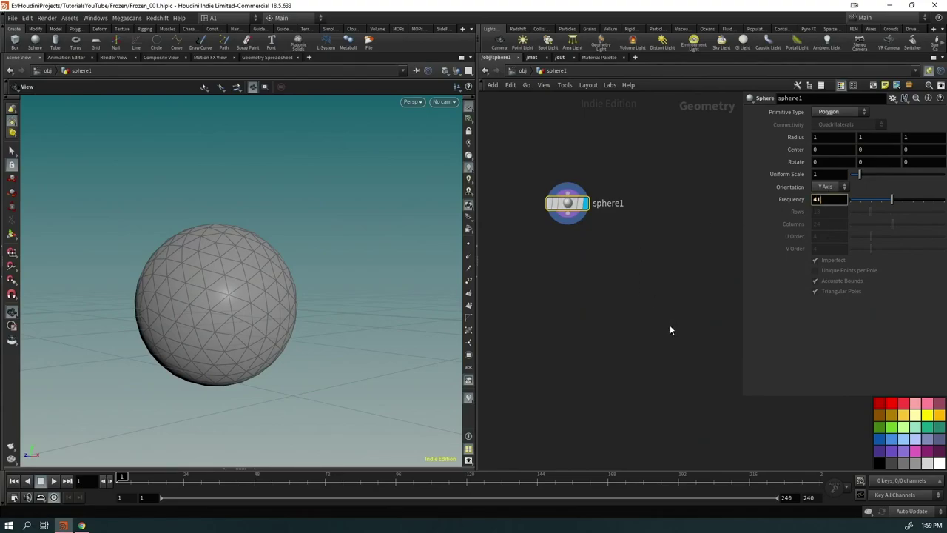
{"action": "type", "text": "150"}
{"action": "key", "text": "Return"}
{"action": "left_click_drag", "start_coordinate": [260, 323], "coordinate": [230, 245]}
Step: Add an Attribute VOP after the sphere, enter its VEX network and widen the network area
{"action": "key", "text": "Tab"}
{"action": "type", "text": "avo"}
{"action": "key", "text": "Return"}
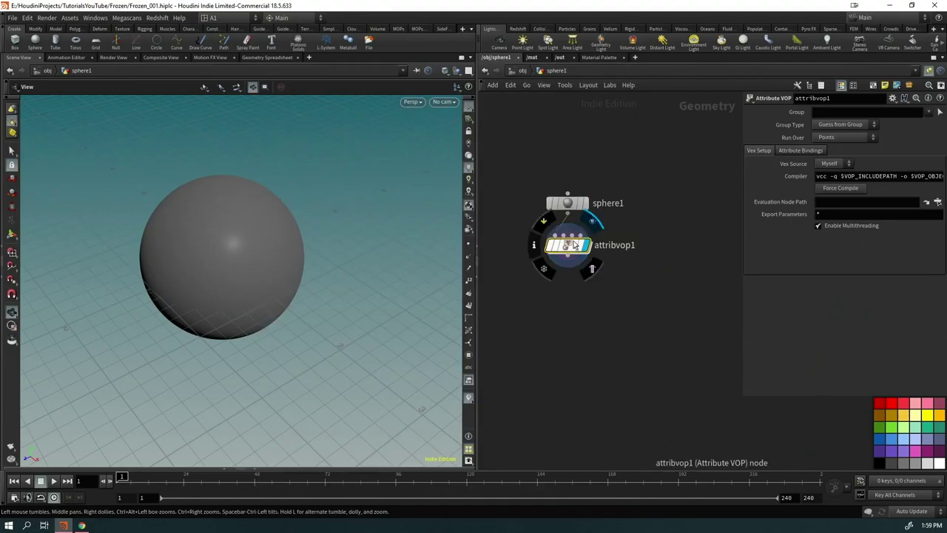
{"action": "double_click", "coordinate": [571, 244]}
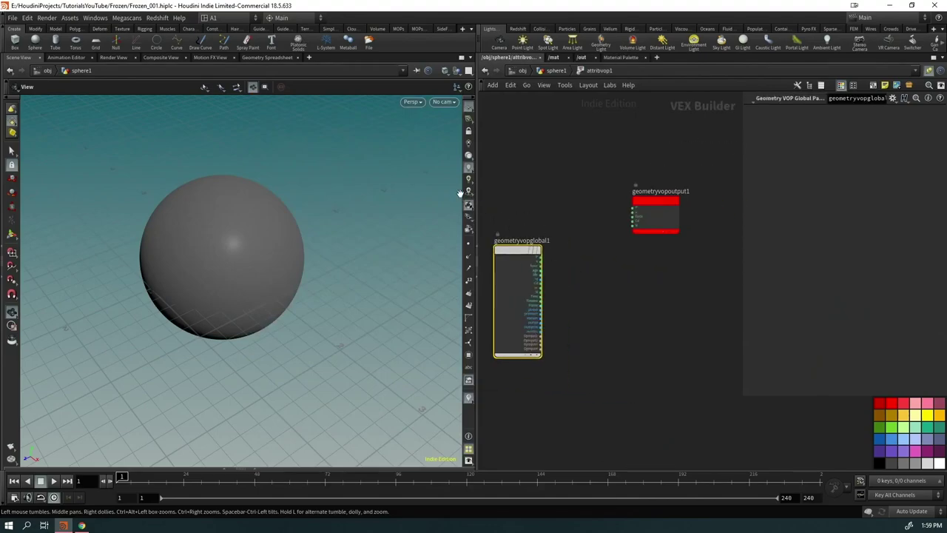
{"action": "left_click_drag", "start_coordinate": [469, 205], "coordinate": [368, 205]}
{"action": "scroll", "coordinate": [513, 233], "scroll_direction": "up", "scroll_amount": 3}
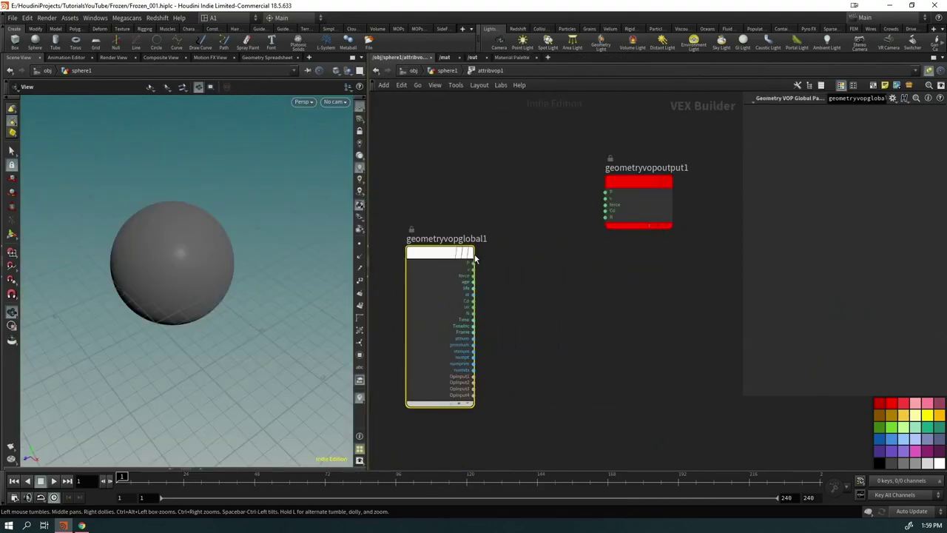
Step: Insert a Displace Along Normal node between the global P output and the geometry output's P input
{"action": "left_click_drag", "start_coordinate": [474, 262], "coordinate": [557, 222]}
{"action": "mouse_move", "coordinate": [553, 298]}
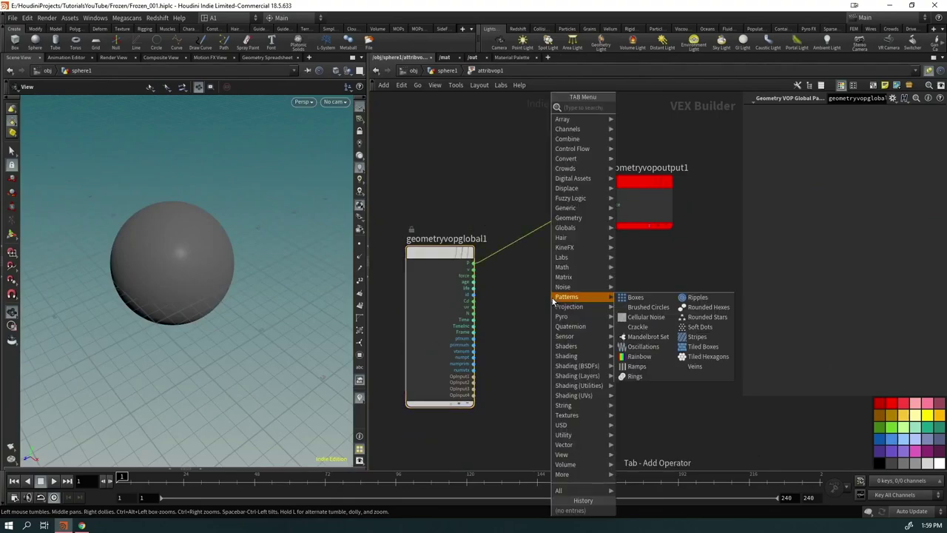
{"action": "type", "text": "displace"}
{"action": "key", "text": "Return"}
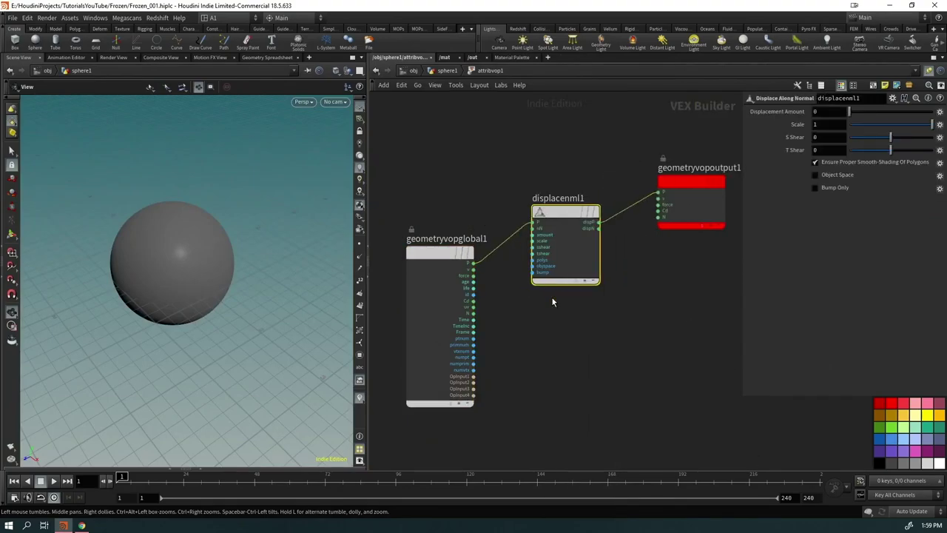
{"action": "left_click_drag", "start_coordinate": [449, 249], "coordinate": [386, 208]}
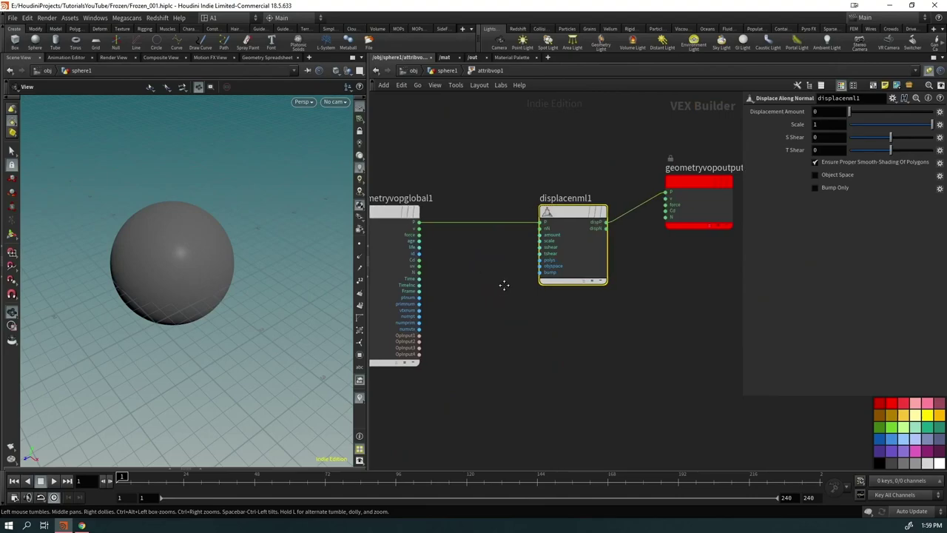
Step: Add an Anti-Aliased Noise driven by the global P and connect its noise output to the displacement's amount input
{"action": "middle_click_drag", "start_coordinate": [416, 222], "coordinate": [531, 191]}
{"action": "left_click_drag", "start_coordinate": [531, 192], "coordinate": [547, 357]}
{"action": "type", "text": "aa"}
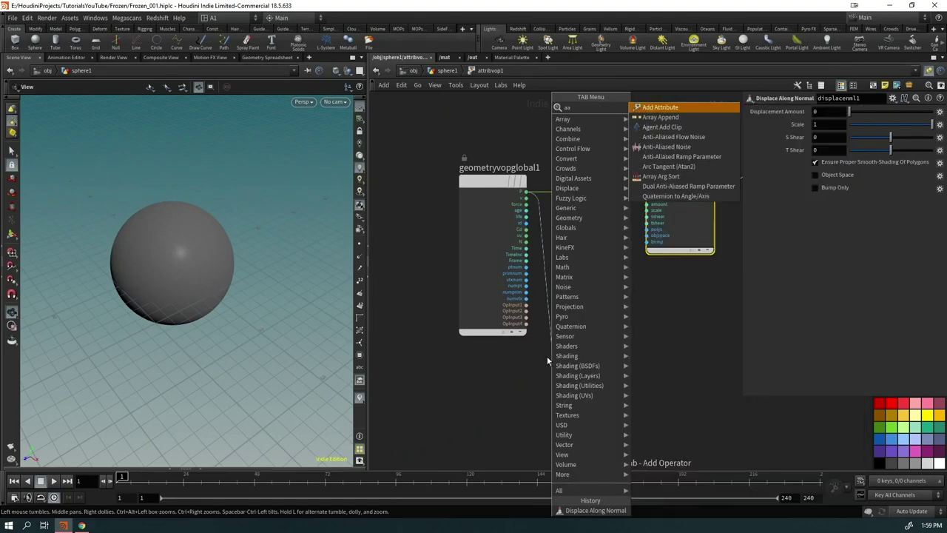
{"action": "type", "text": "n"}
{"action": "key", "text": "Return"}
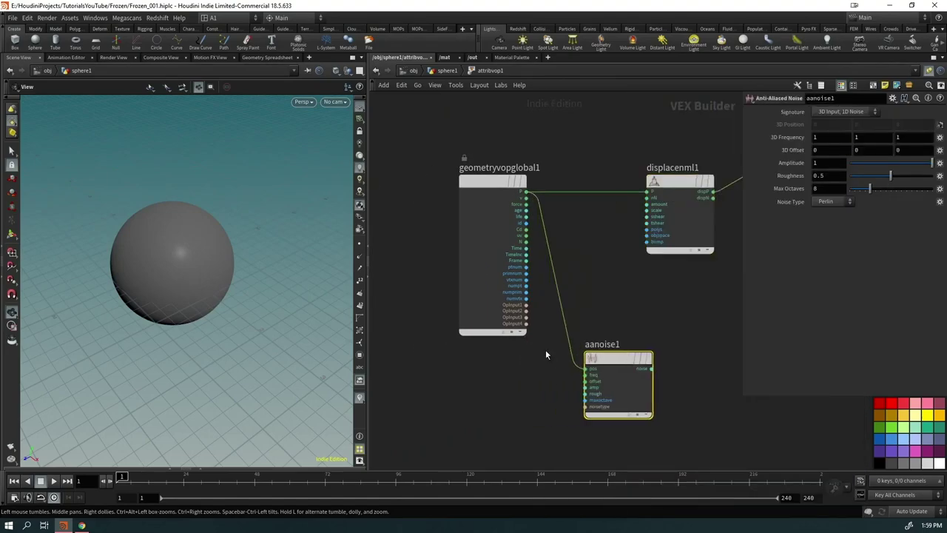
{"action": "left_click_drag", "start_coordinate": [477, 203], "coordinate": [395, 203]}
{"action": "left_click_drag", "start_coordinate": [642, 402], "coordinate": [524, 282]}
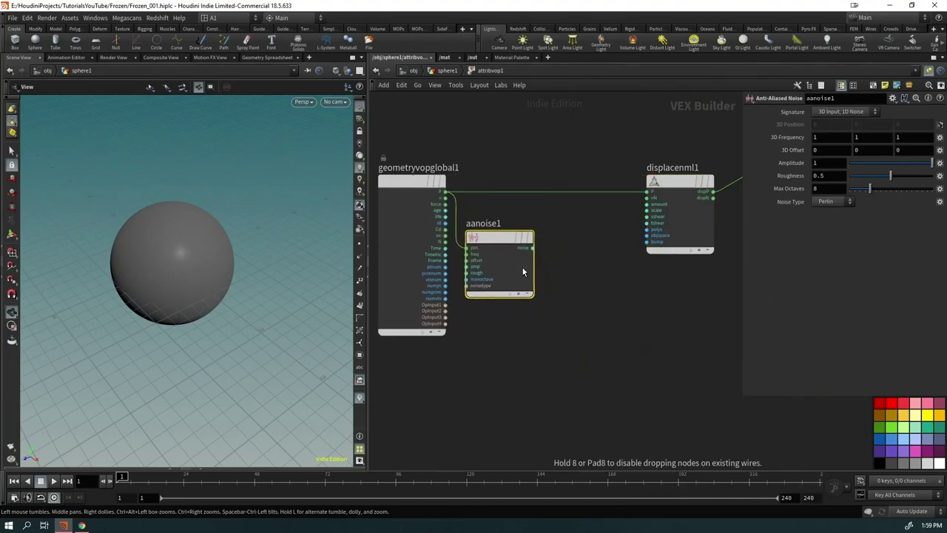
{"action": "left_click_drag", "start_coordinate": [533, 248], "coordinate": [647, 205]}
{"action": "mouse_move", "coordinate": [199, 271]}
{"action": "left_mouse_down"}
{"action": "mouse_move", "coordinate": [266, 256]}
{"action": "mouse_move", "coordinate": [206, 281]}
{"action": "left_mouse_up"}
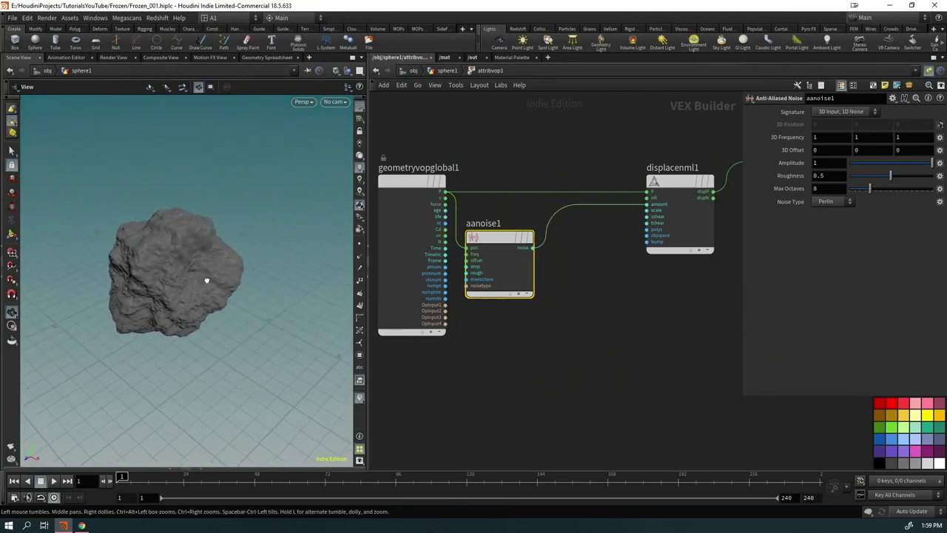
Step: Duplicate the Anti-Aliased Noise node and insert the copy between the first noise and the displacement's amount input
{"action": "key", "text": "ctrl+c"}
{"action": "key", "text": "ctrl+v"}
{"action": "left_click", "coordinate": [552, 321]}
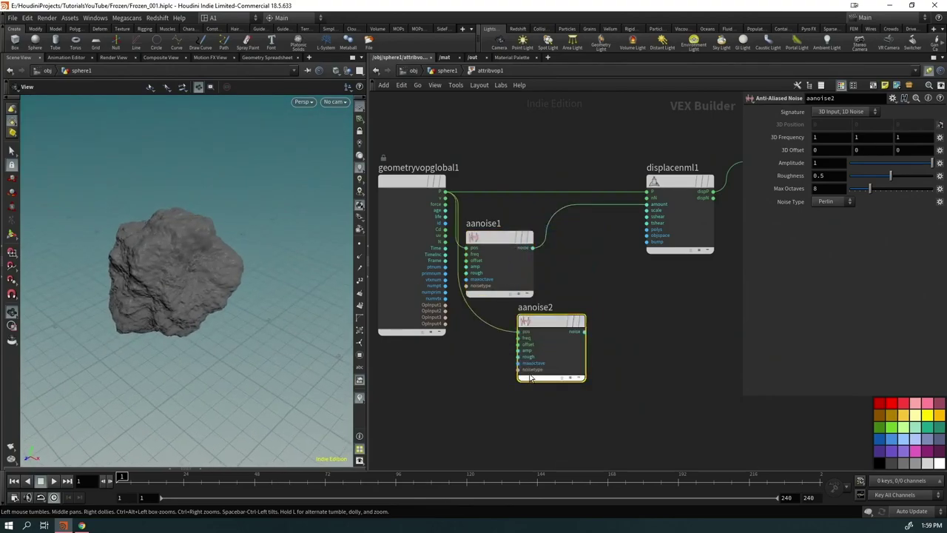
{"action": "left_click_drag", "start_coordinate": [556, 327], "coordinate": [607, 238]}
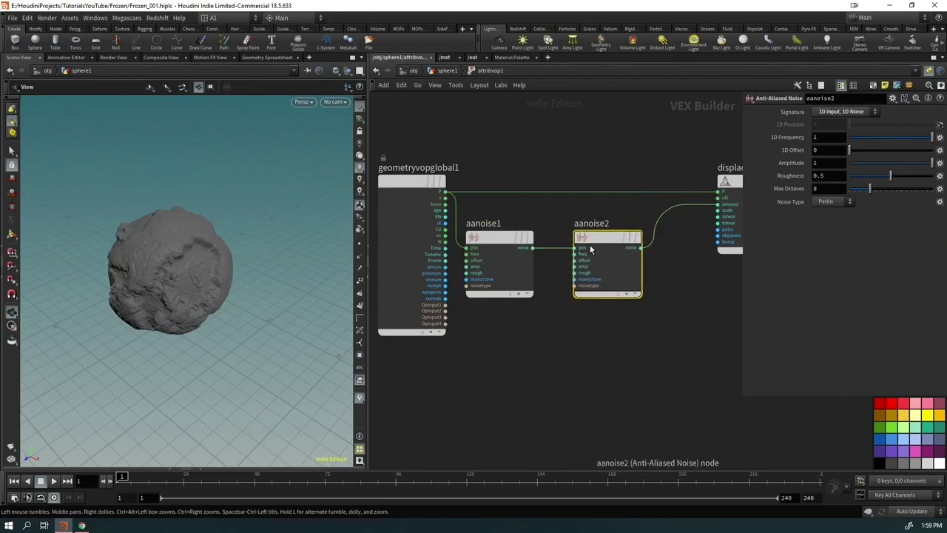
Step: Set the first Anti-Aliased Noise's signature to 3D Input, 3D Noise and even out its spacing between the neighbouring nodes
{"action": "left_click", "coordinate": [509, 286]}
{"action": "left_click", "coordinate": [855, 112]}
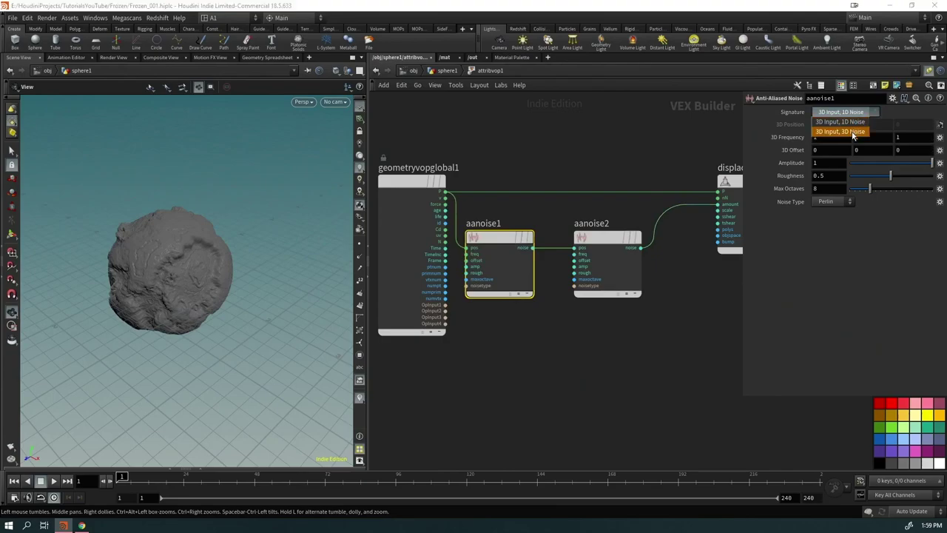
{"action": "left_click", "coordinate": [855, 133]}
{"action": "left_click_drag", "start_coordinate": [518, 240], "coordinate": [525, 268]}
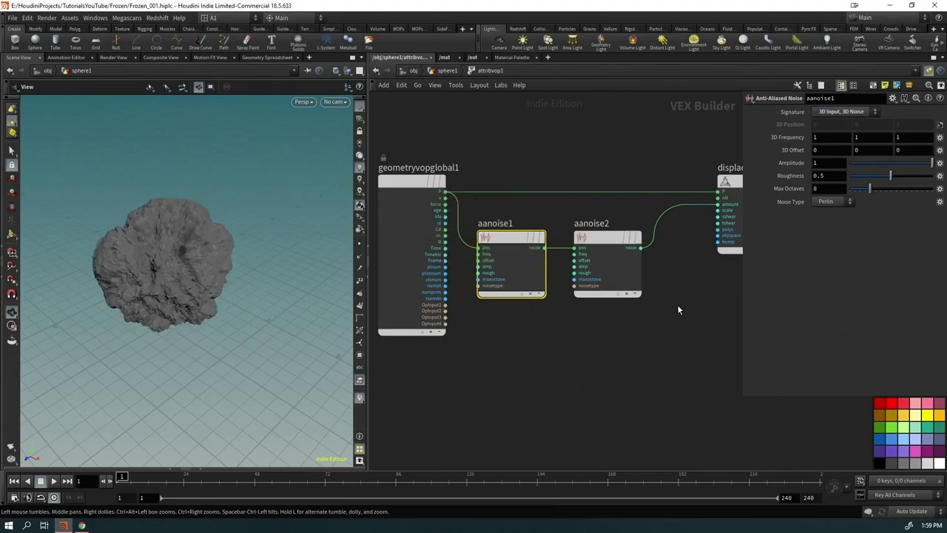
Step: Lower the first Anti-Aliased Noise's roughness to smooth the rock surface and inspect the shape from another angle
{"action": "middle_click_drag", "start_coordinate": [636, 315], "coordinate": [618, 313]}
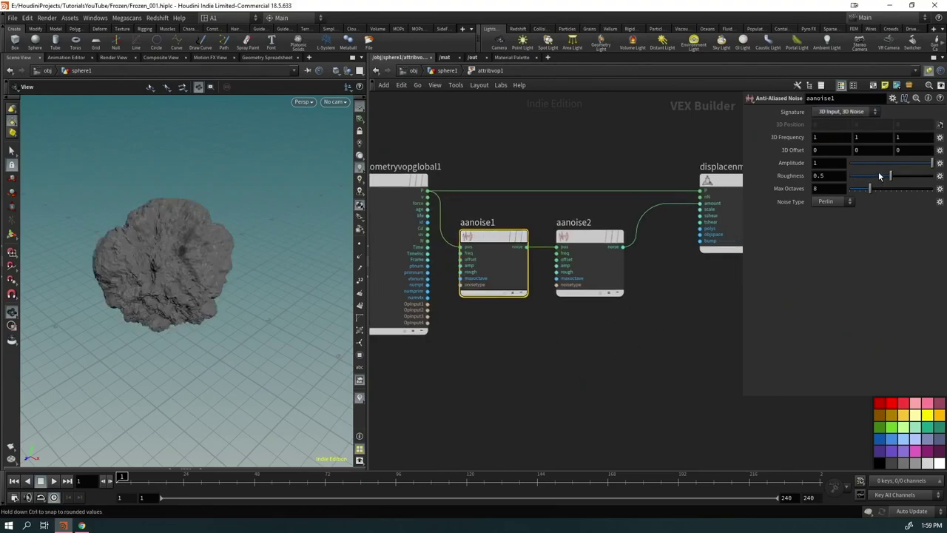
{"action": "left_click_drag", "start_coordinate": [880, 176], "coordinate": [849, 175]}
{"action": "left_click_drag", "start_coordinate": [237, 267], "coordinate": [141, 260]}
Step: Return to the sphere's geometry network and insert a Mountain node between the sphere and the Attribute VOP, displaying its result
{"action": "left_click", "coordinate": [718, 183]}
{"action": "middle_click_drag", "start_coordinate": [702, 344], "coordinate": [640, 347]}
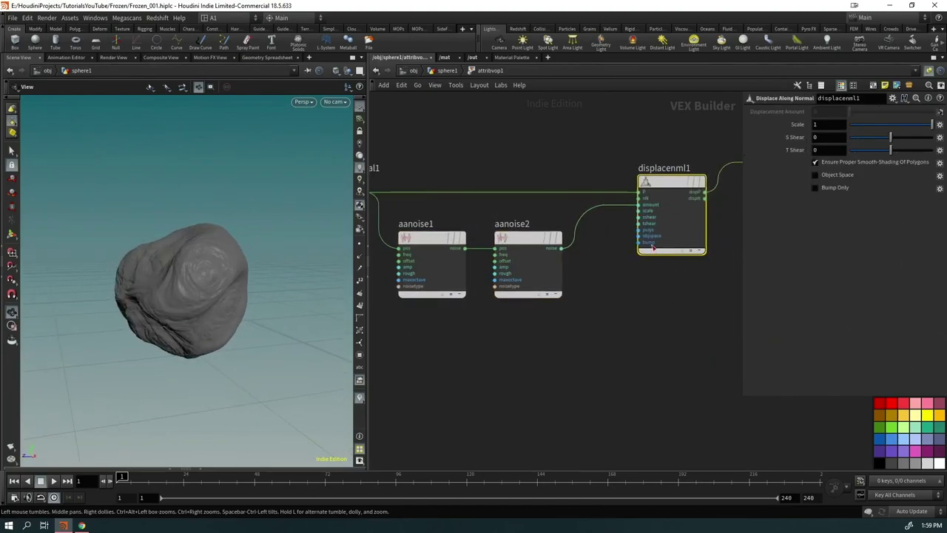
{"action": "left_click", "coordinate": [453, 72]}
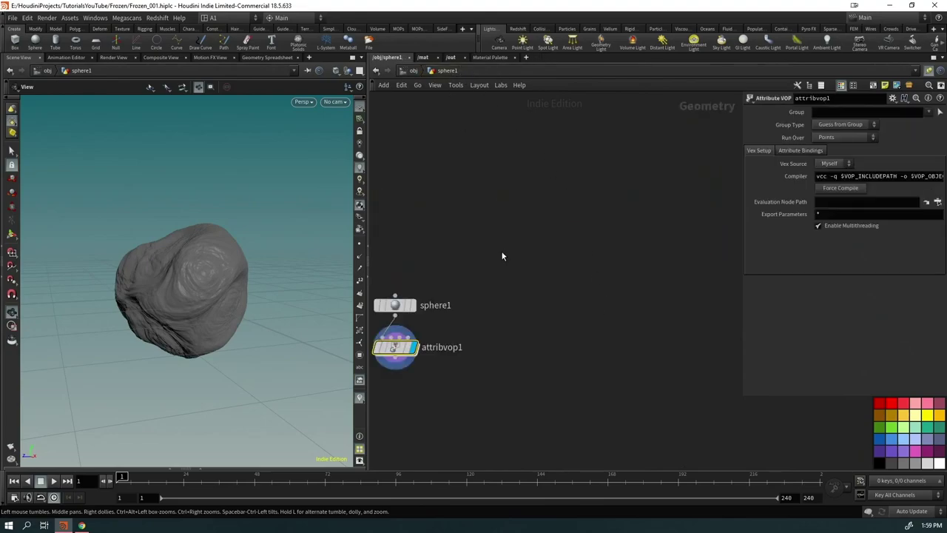
{"action": "key", "text": "h"}
{"action": "left_click", "coordinate": [551, 214]}
{"action": "left_click_drag", "start_coordinate": [508, 258], "coordinate": [509, 161]}
{"action": "key", "text": "Tab"}
{"action": "type", "text": "mount"}
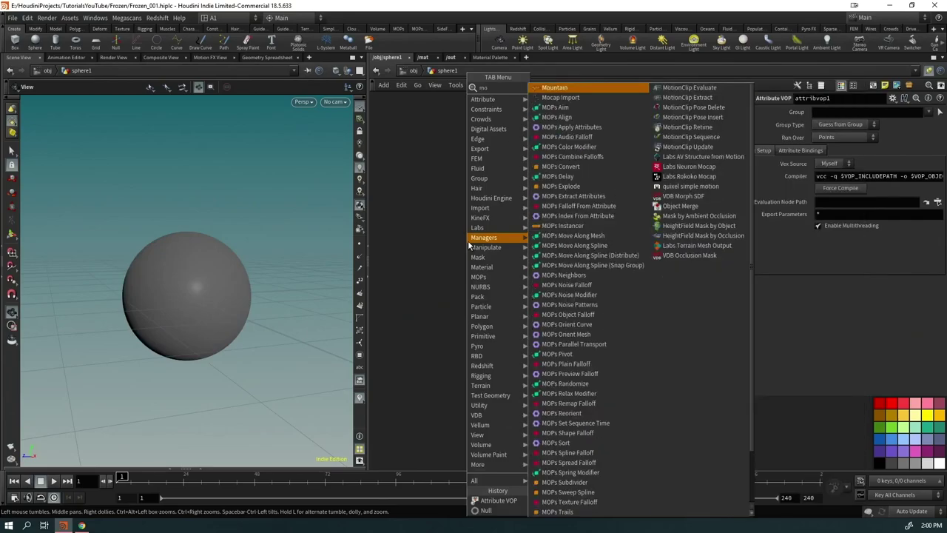
{"action": "key", "text": "Return"}
{"action": "left_click", "coordinate": [467, 240]}
{"action": "left_click", "coordinate": [542, 234]}
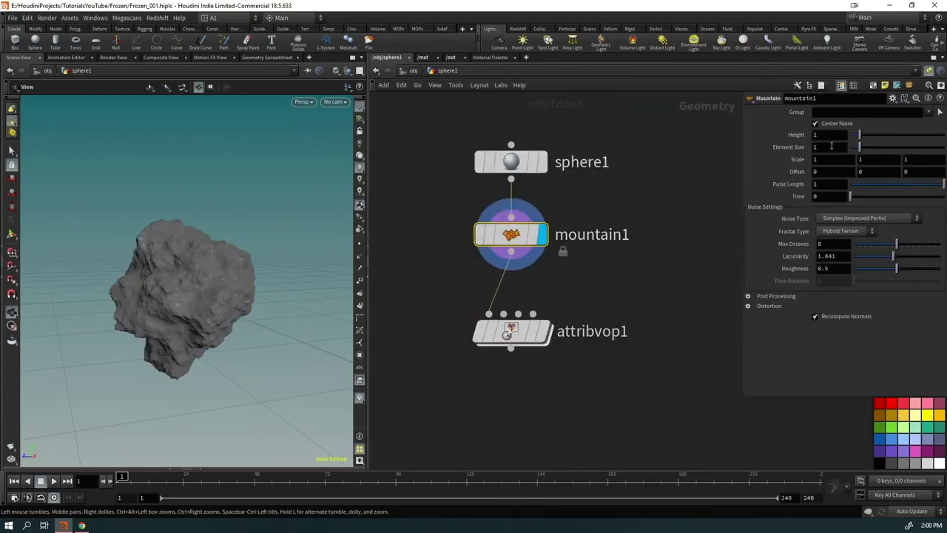
Step: Set the Mountain's roughness to 0, element size to 1.37 and height to 2.63 for broad, smooth bulges
{"action": "left_click_drag", "start_coordinate": [882, 274], "coordinate": [851, 274]}
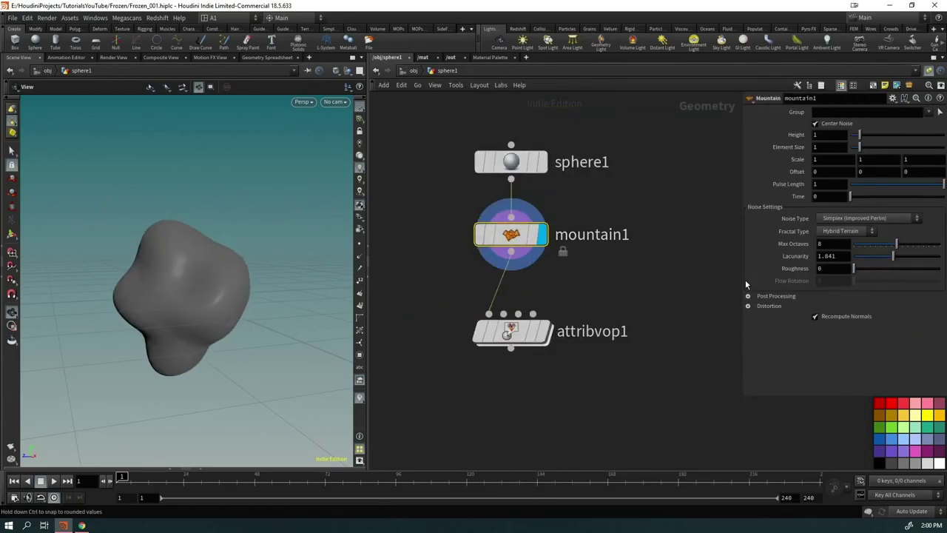
{"action": "left_click_drag", "start_coordinate": [864, 151], "coordinate": [876, 135]}
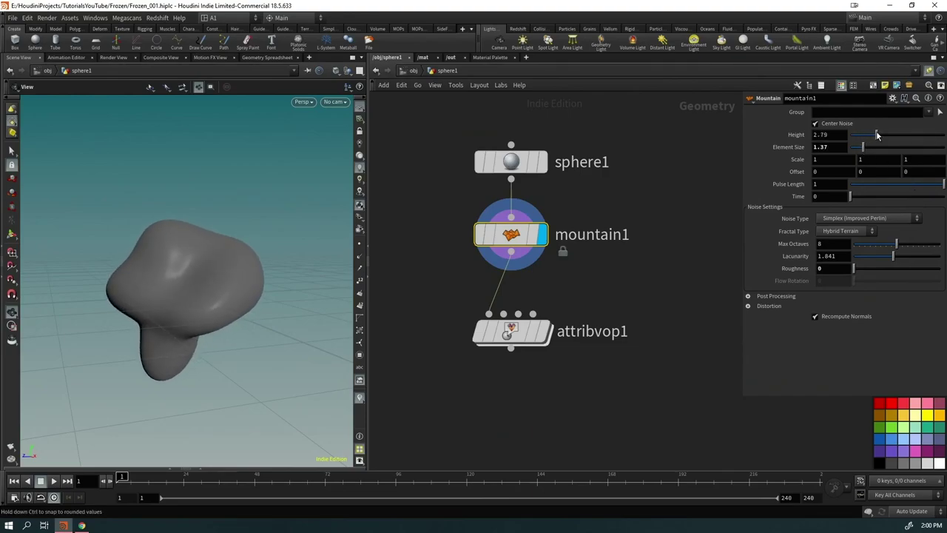
{"action": "left_click_drag", "start_coordinate": [192, 284], "coordinate": [516, 280]}
Step: Display the Attribute VOP's result, line up the node chain and inspect the displaced shape from several distances
{"action": "left_click", "coordinate": [544, 333]}
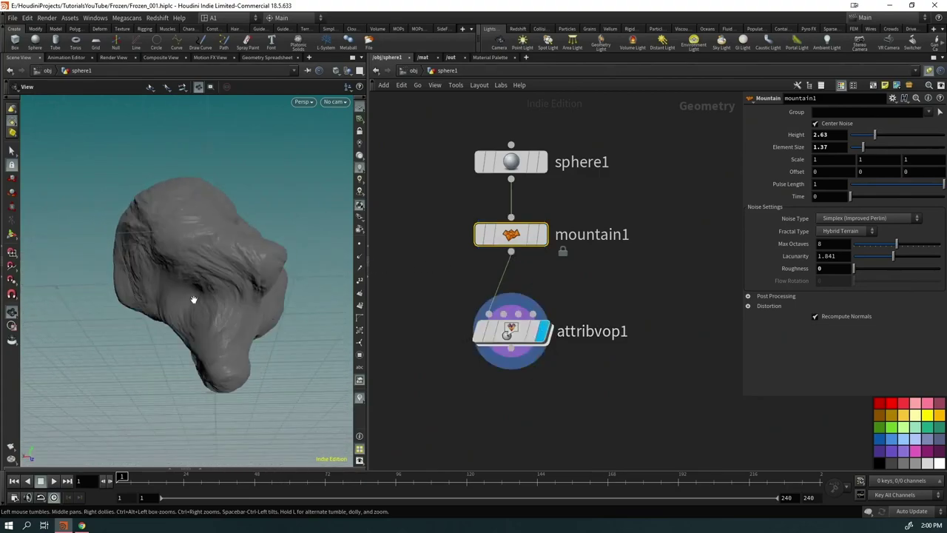
{"action": "scroll", "coordinate": [159, 314], "scroll_direction": "down", "scroll_amount": 5}
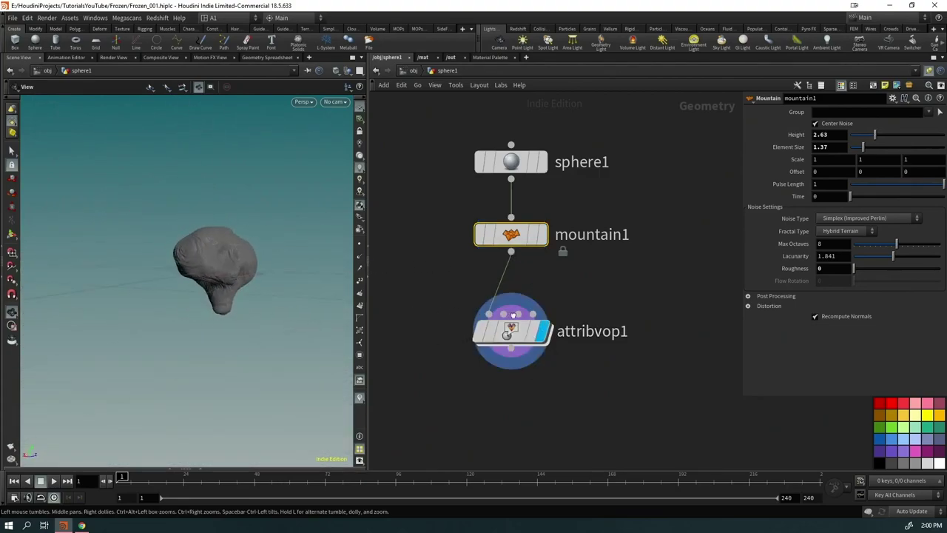
{"action": "key", "text": "f"}
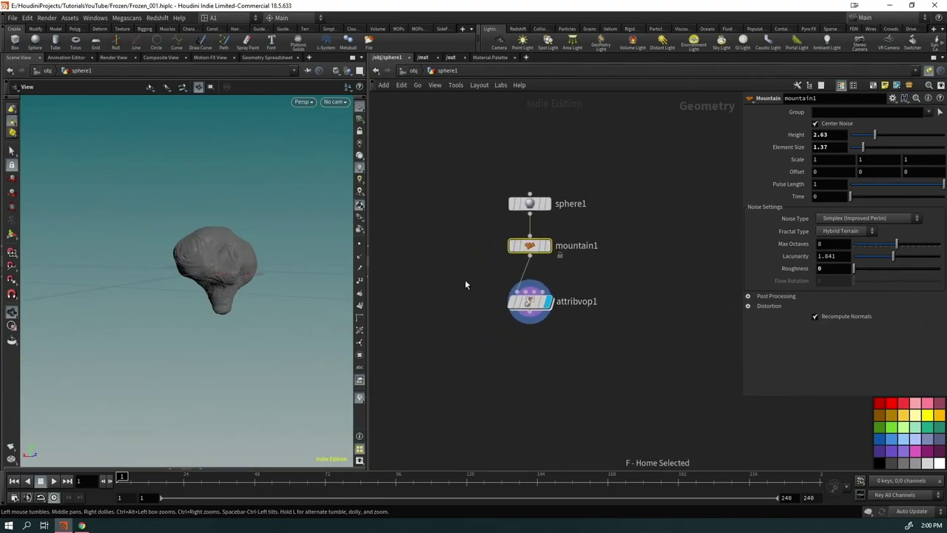
{"action": "left_click", "coordinate": [530, 301]}
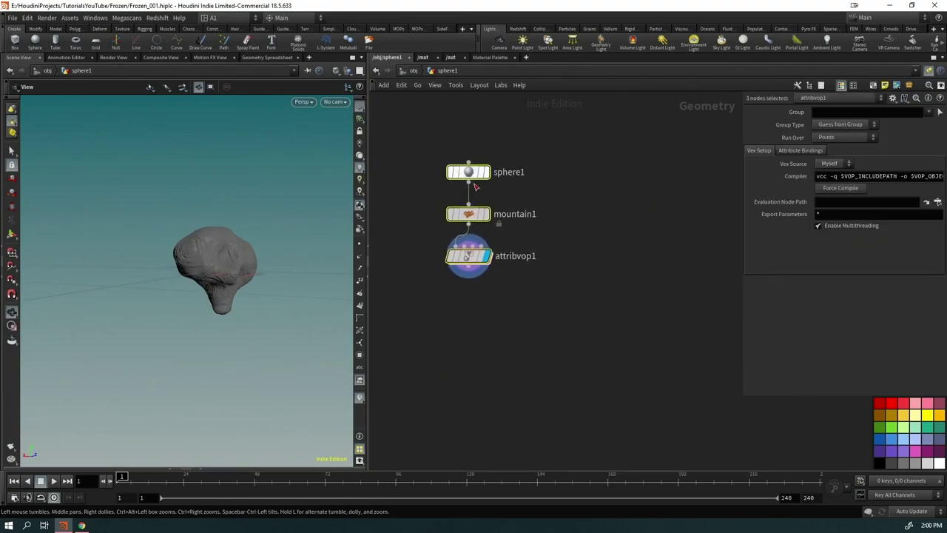
{"action": "scroll", "coordinate": [248, 290], "scroll_direction": "up", "scroll_amount": 10}
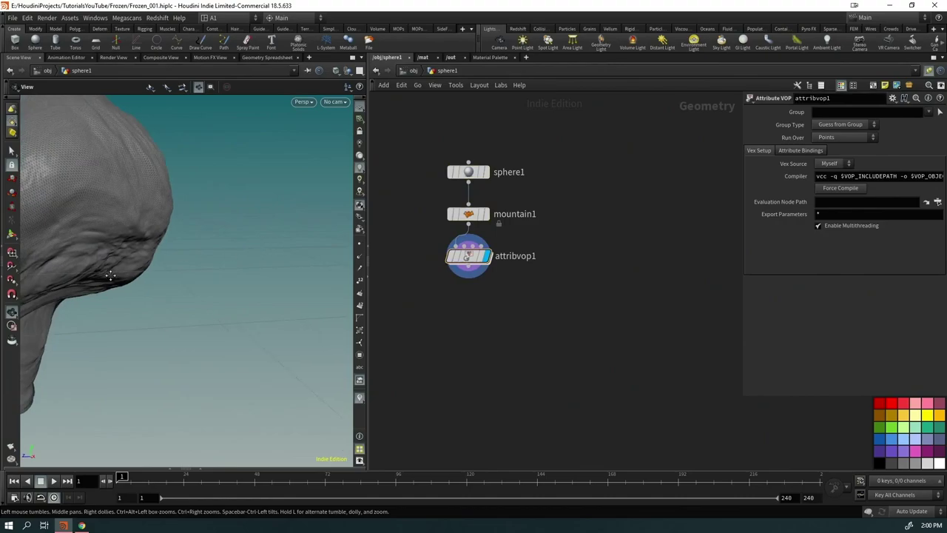
{"action": "scroll", "coordinate": [217, 243], "scroll_direction": "down", "scroll_amount": 8}
{"action": "scroll", "coordinate": [212, 269], "scroll_direction": "up", "scroll_amount": 6}
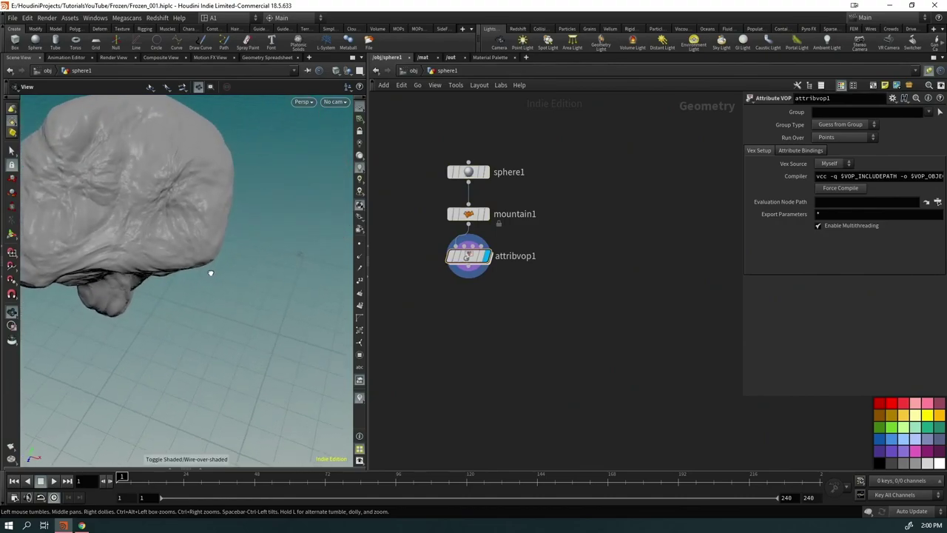
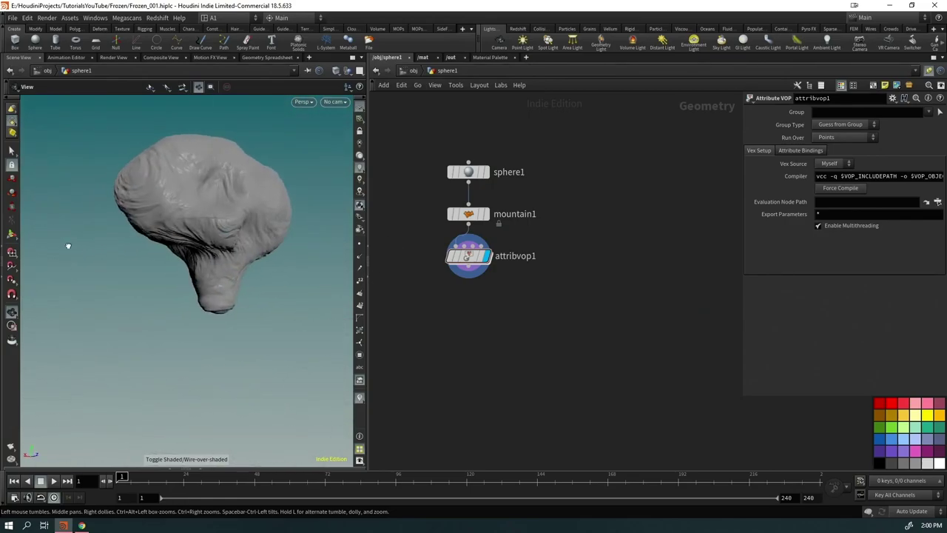
Step: Inside the Attribute VOP, add a third Anti-Aliased Noise driven by the global P below the two existing noises
{"action": "double_click", "coordinate": [467, 255]}
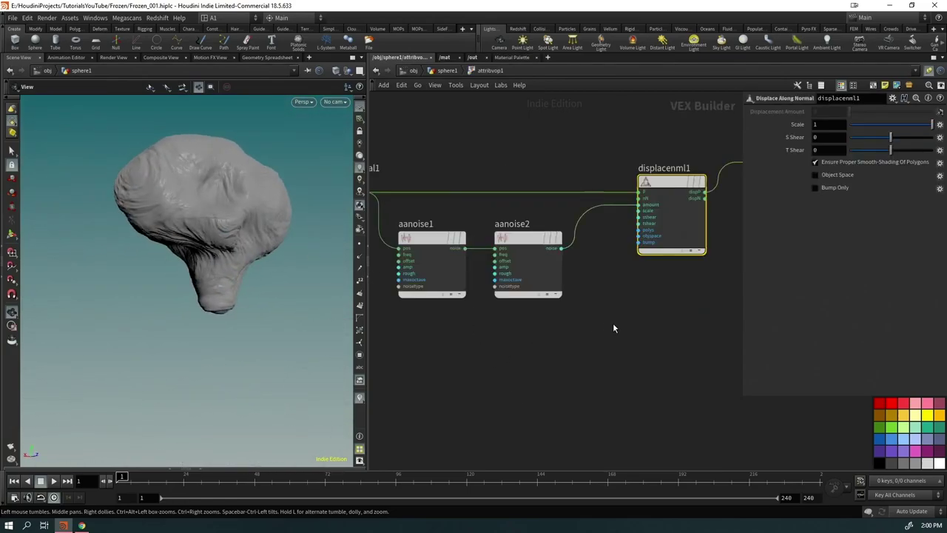
{"action": "left_click_drag", "start_coordinate": [461, 172], "coordinate": [443, 213]}
{"action": "left_click", "coordinate": [463, 190]}
{"action": "scroll", "coordinate": [588, 345], "scroll_direction": "down", "scroll_amount": 3}
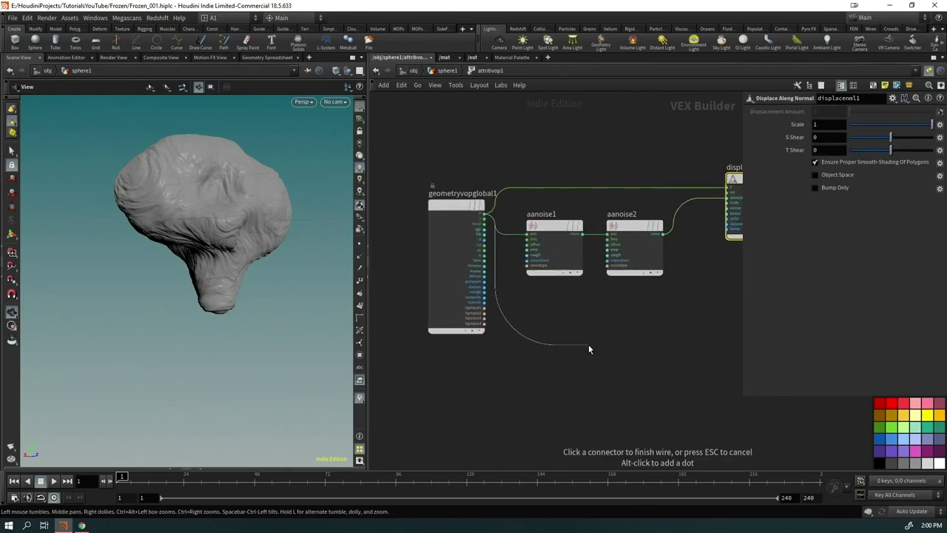
{"action": "left_click", "coordinate": [541, 332]}
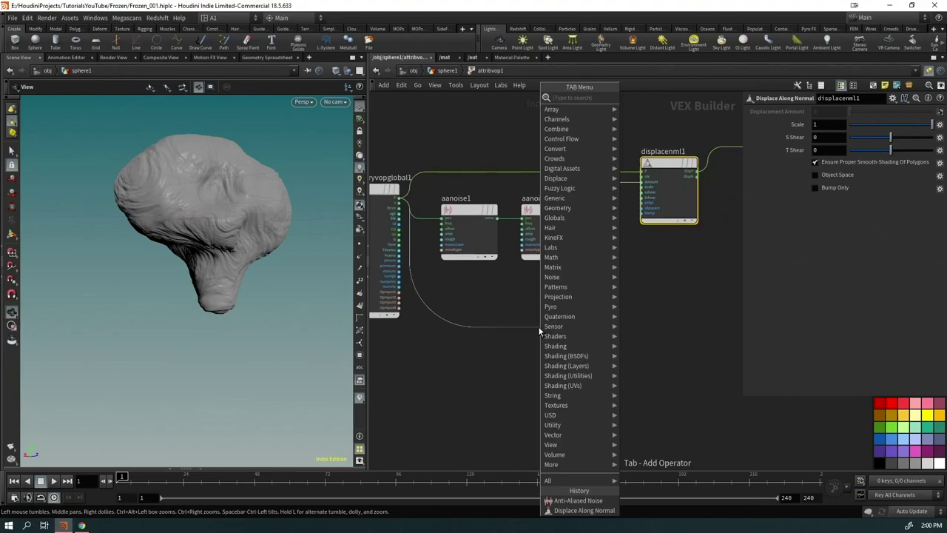
{"action": "type", "text": "aan"}
{"action": "key", "text": "Down"}
{"action": "key", "text": "Return"}
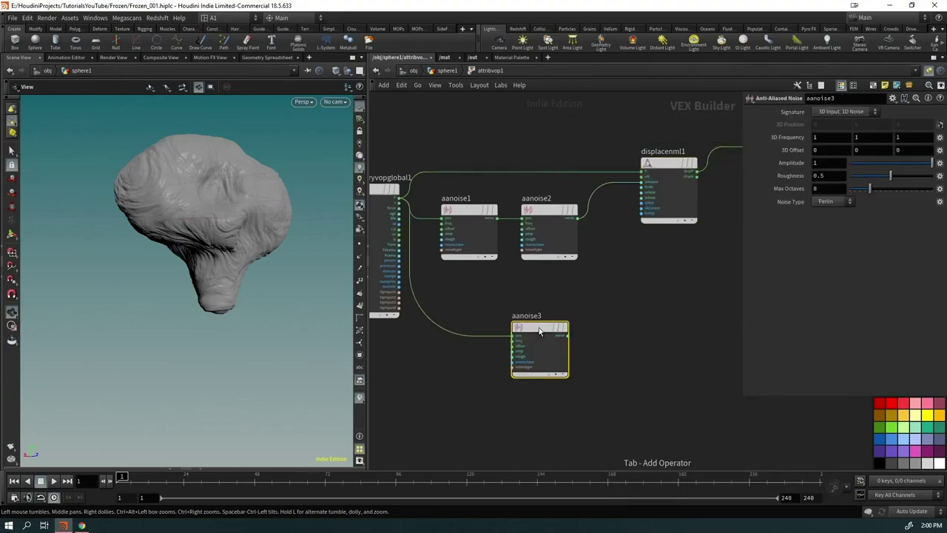
Step: Connect the third Anti-Aliased Noise's output to the displacement's scale input and inspect the surface from other angles
{"action": "key", "text": "Tab"}
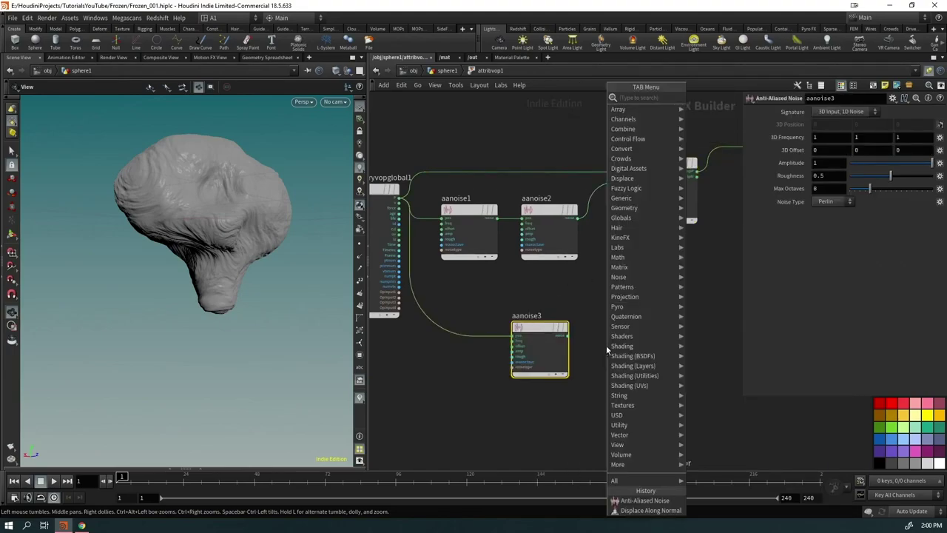
{"action": "key", "text": "Escape"}
{"action": "left_click_drag", "start_coordinate": [569, 338], "coordinate": [633, 225]}
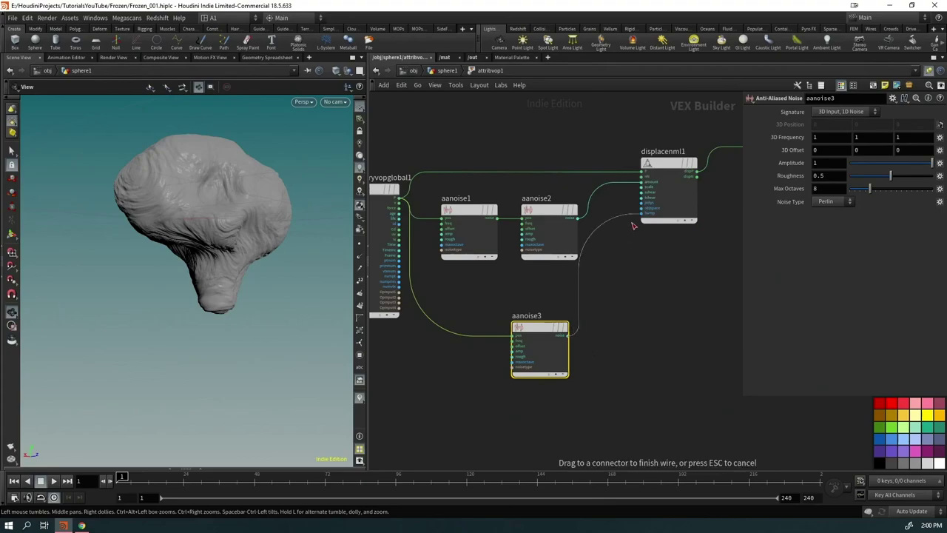
{"action": "left_click", "coordinate": [639, 191]}
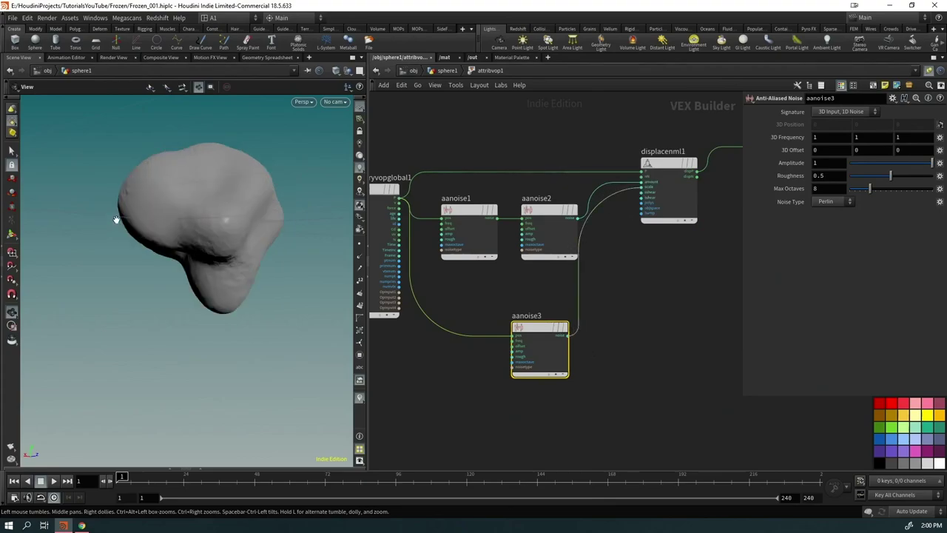
{"action": "left_click_drag", "start_coordinate": [116, 219], "coordinate": [77, 205]}
{"action": "right_click_drag", "start_coordinate": [211, 211], "coordinate": [184, 264]}
{"action": "mouse_move", "coordinate": [184, 264]}
{"action": "left_mouse_down"}
{"action": "mouse_move", "coordinate": [207, 256]}
{"action": "mouse_move", "coordinate": [186, 271]}
{"action": "left_mouse_up"}
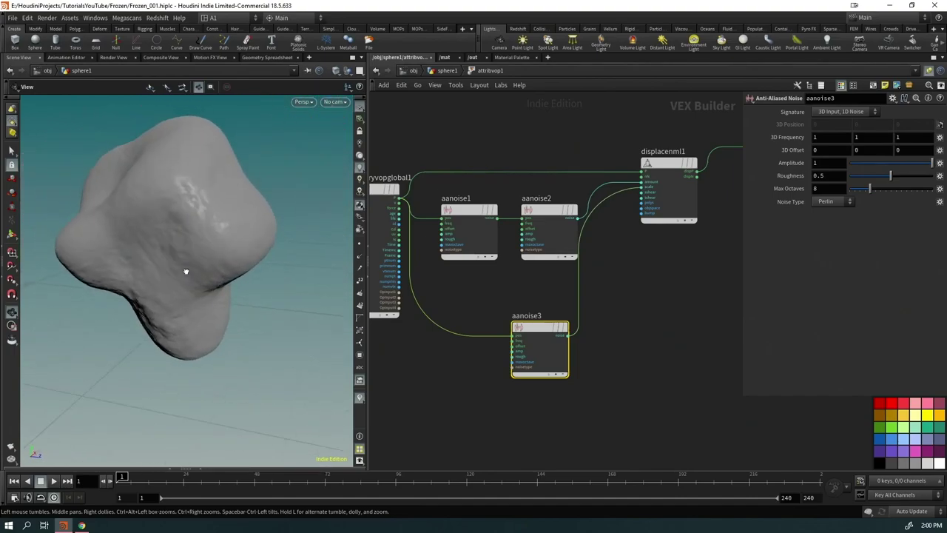
Step: Preview the third noise through the geometry output's Cd input, then remove that wire and reconnect the displaced position to P
{"action": "left_click", "coordinate": [564, 336]}
{"action": "middle_click_drag", "start_coordinate": [600, 312], "coordinate": [503, 334]}
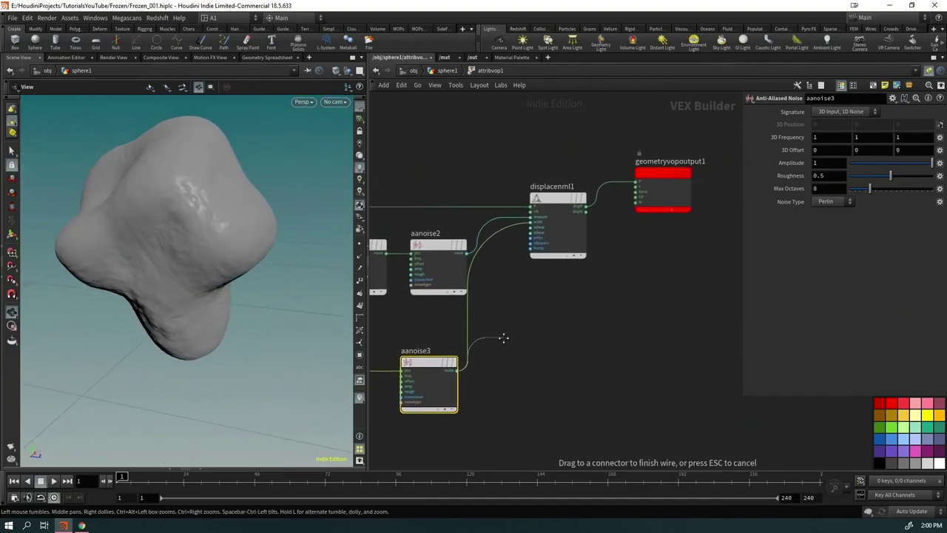
{"action": "left_click_drag", "start_coordinate": [650, 171], "coordinate": [658, 331]}
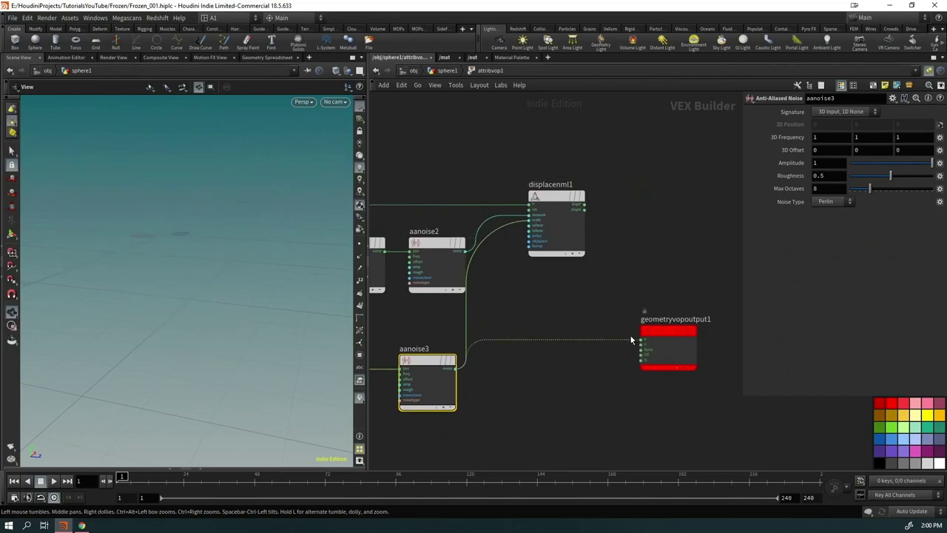
{"action": "left_click", "coordinate": [641, 352]}
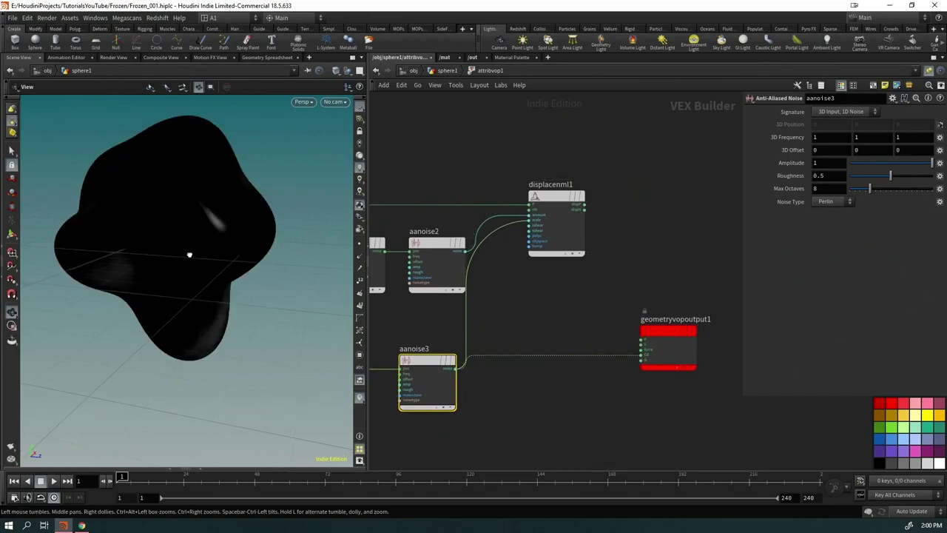
{"action": "mouse_move", "coordinate": [190, 254]}
{"action": "left_mouse_down"}
{"action": "mouse_move", "coordinate": [216, 212]}
{"action": "mouse_move", "coordinate": [122, 269]}
{"action": "mouse_move", "coordinate": [182, 269]}
{"action": "mouse_move", "coordinate": [217, 291]}
{"action": "mouse_move", "coordinate": [179, 255]}
{"action": "left_mouse_up"}
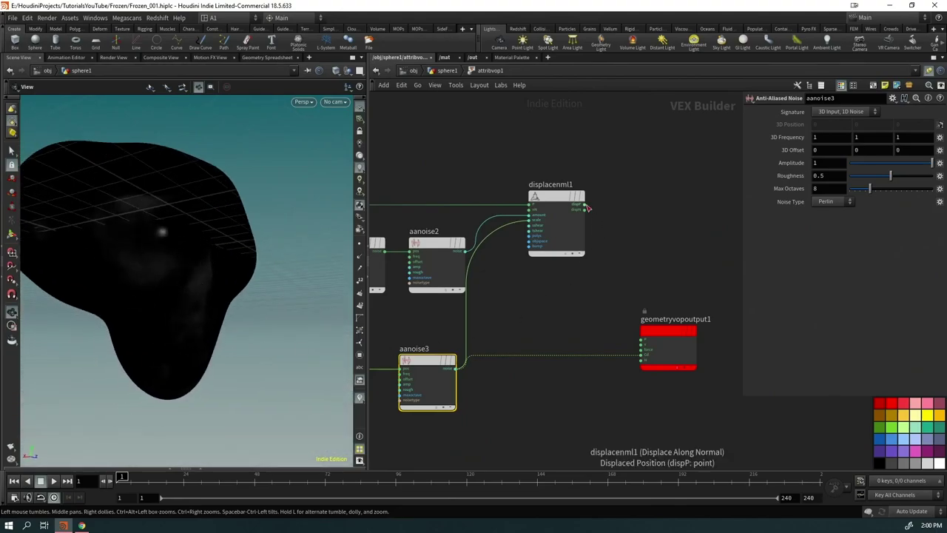
{"action": "left_click", "coordinate": [585, 209]}
{"action": "left_click", "coordinate": [640, 339]}
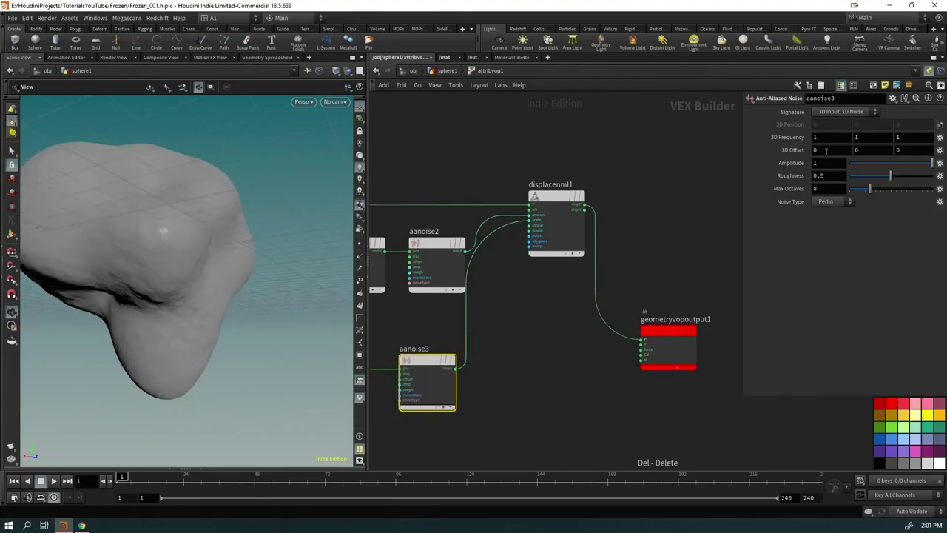
Step: Set the third noise's amplitude to 4.4 and insert a Fit Range between it and the displacement's scale input
{"action": "middle_click_drag", "start_coordinate": [790, 163], "coordinate": [825, 177]}
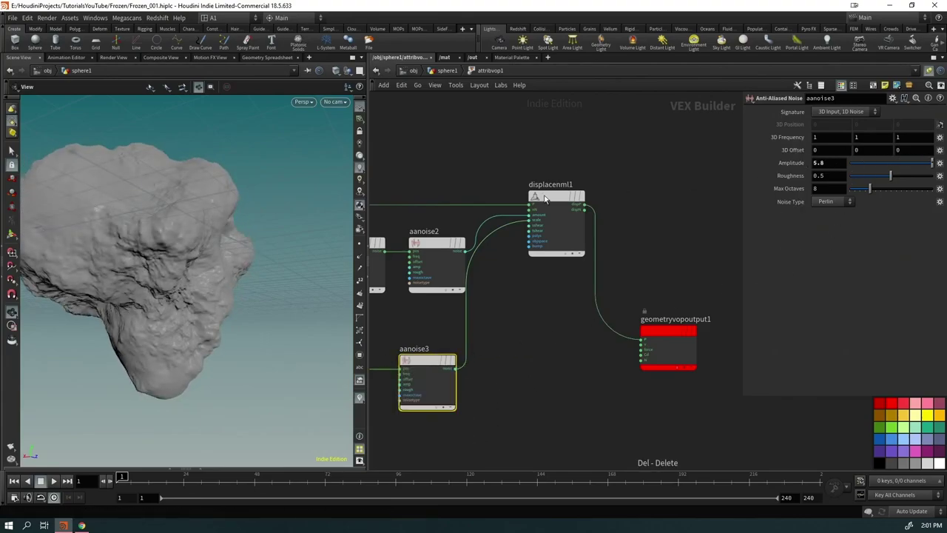
{"action": "mouse_move", "coordinate": [268, 218]}
{"action": "left_mouse_down"}
{"action": "mouse_move", "coordinate": [163, 264]}
{"action": "mouse_move", "coordinate": [264, 213]}
{"action": "left_mouse_up"}
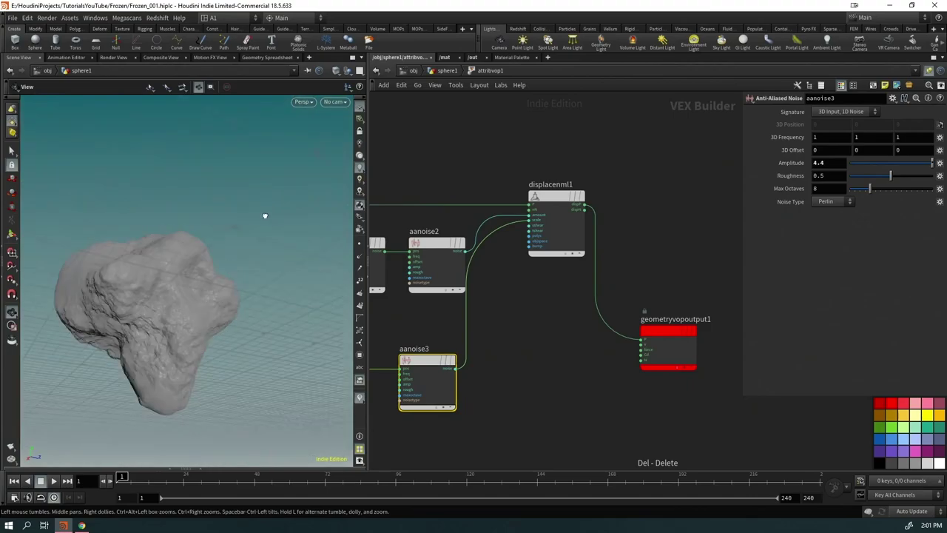
{"action": "key", "text": "Tab"}
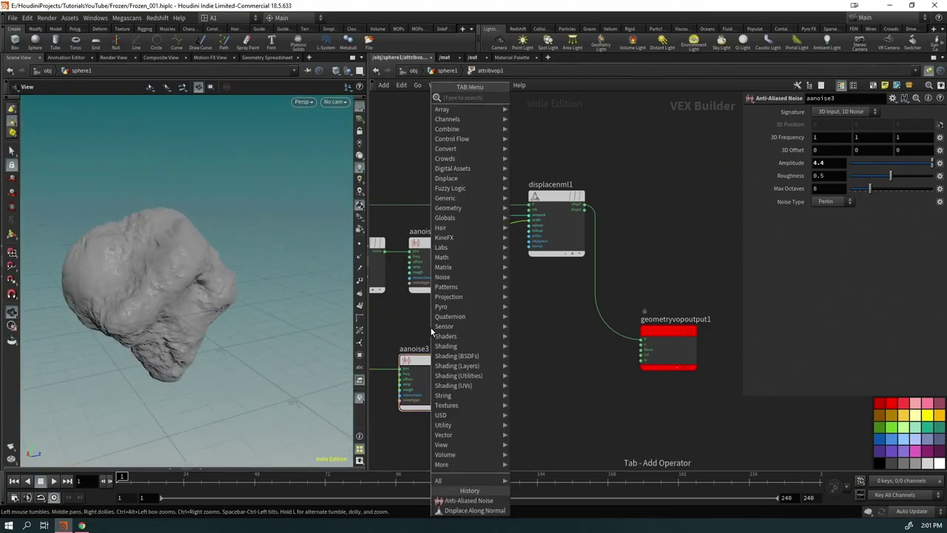
{"action": "type", "text": "fit"}
{"action": "key", "text": "Return"}
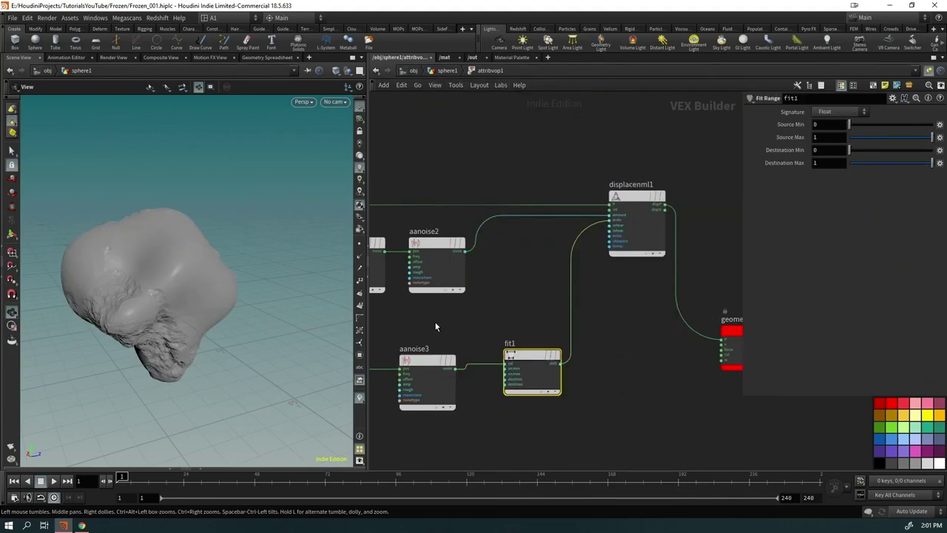
{"action": "left_click_drag", "start_coordinate": [522, 374], "coordinate": [502, 379]}
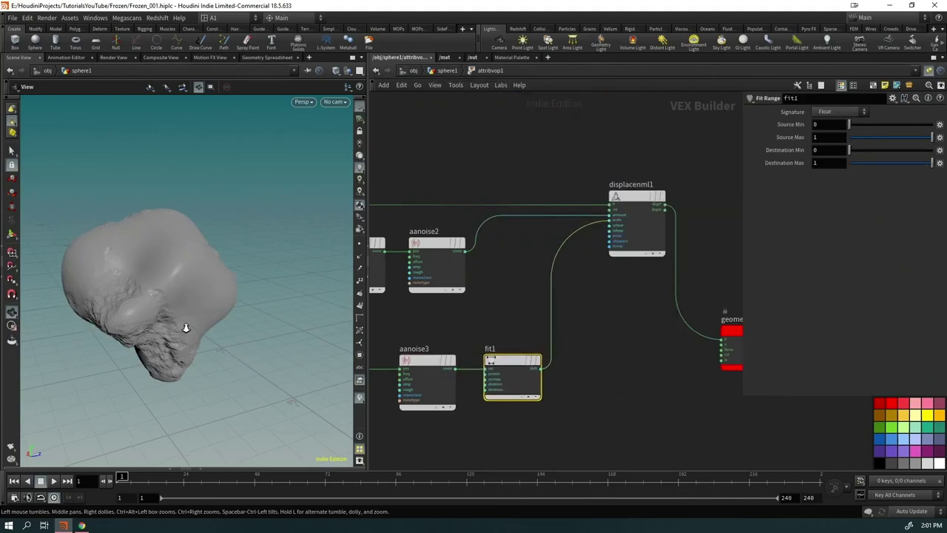
{"action": "mouse_move", "coordinate": [185, 328]}
{"action": "left_mouse_down"}
{"action": "mouse_move", "coordinate": [179, 268]}
{"action": "mouse_move", "coordinate": [213, 249]}
{"action": "mouse_move", "coordinate": [207, 292]}
{"action": "mouse_move", "coordinate": [187, 316]}
{"action": "mouse_move", "coordinate": [163, 291]}
{"action": "mouse_move", "coordinate": [200, 326]}
{"action": "left_mouse_up"}
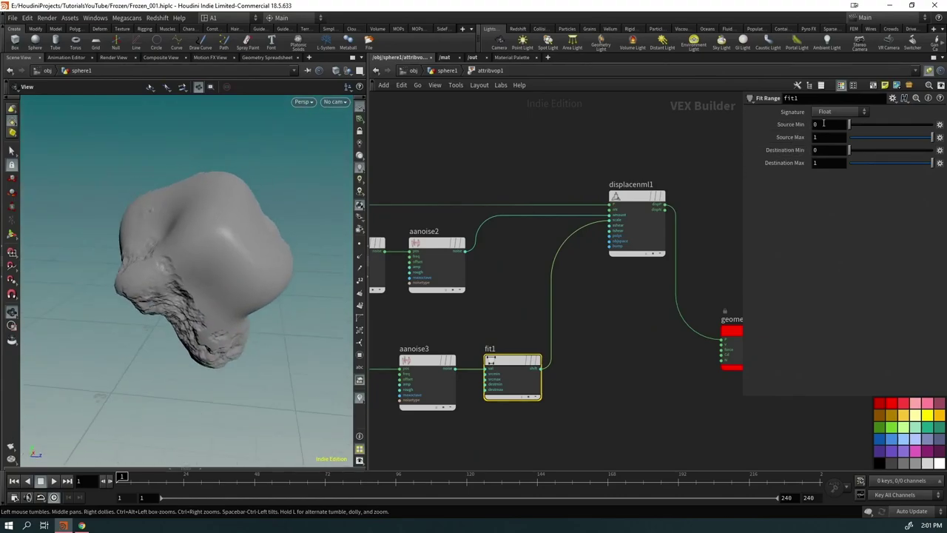
Step: Set the Fit Range's source minimum to -0.5 and source maximum to 0.5, and inspect the surface up close
{"action": "type", "text": "-.5"}
{"action": "key", "text": "Tab"}
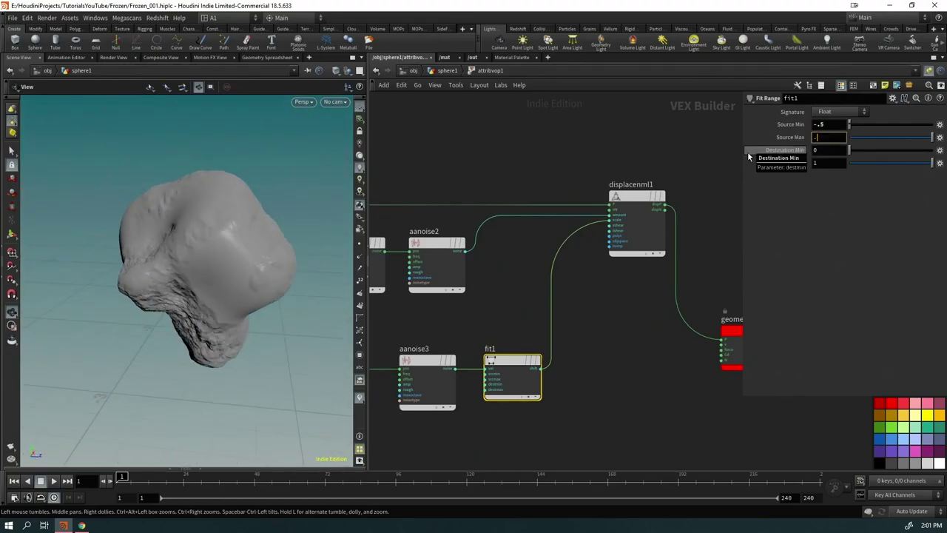
{"action": "type", "text": ".5"}
{"action": "key", "text": "Return"}
{"action": "mouse_move", "coordinate": [222, 259]}
{"action": "left_mouse_down"}
{"action": "mouse_move", "coordinate": [186, 265]}
{"action": "mouse_move", "coordinate": [254, 256]}
{"action": "mouse_move", "coordinate": [93, 271]}
{"action": "mouse_move", "coordinate": [158, 315]}
{"action": "mouse_move", "coordinate": [143, 318]}
{"action": "mouse_move", "coordinate": [218, 350]}
{"action": "mouse_move", "coordinate": [179, 327]}
{"action": "mouse_move", "coordinate": [127, 241]}
{"action": "mouse_move", "coordinate": [60, 276]}
{"action": "mouse_move", "coordinate": [144, 330]}
{"action": "mouse_move", "coordinate": [228, 271]}
{"action": "left_mouse_up"}
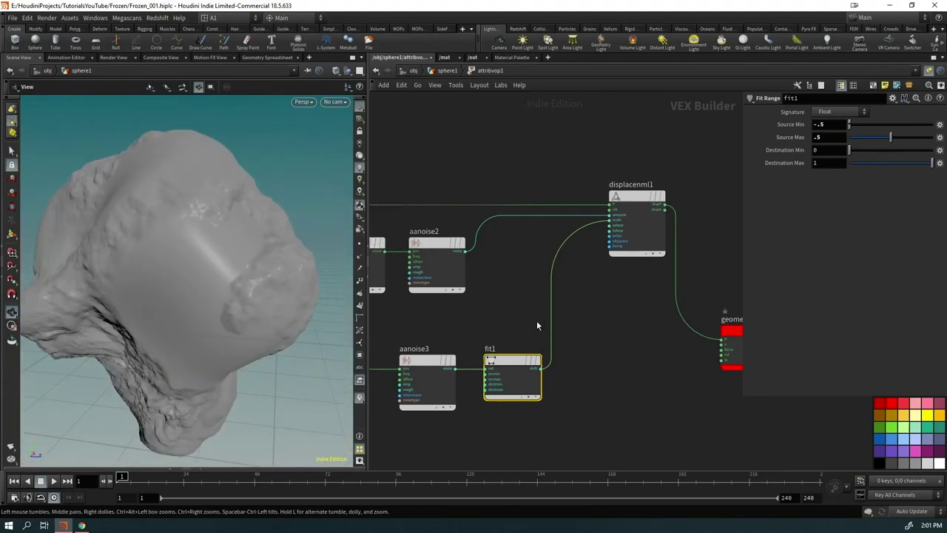
Step: Raise the third Anti-Aliased Noise's 3D frequency to 1.9 on all three axes
{"action": "left_click", "coordinate": [410, 396]}
{"action": "middle_click_drag", "start_coordinate": [783, 138], "coordinate": [837, 128]}
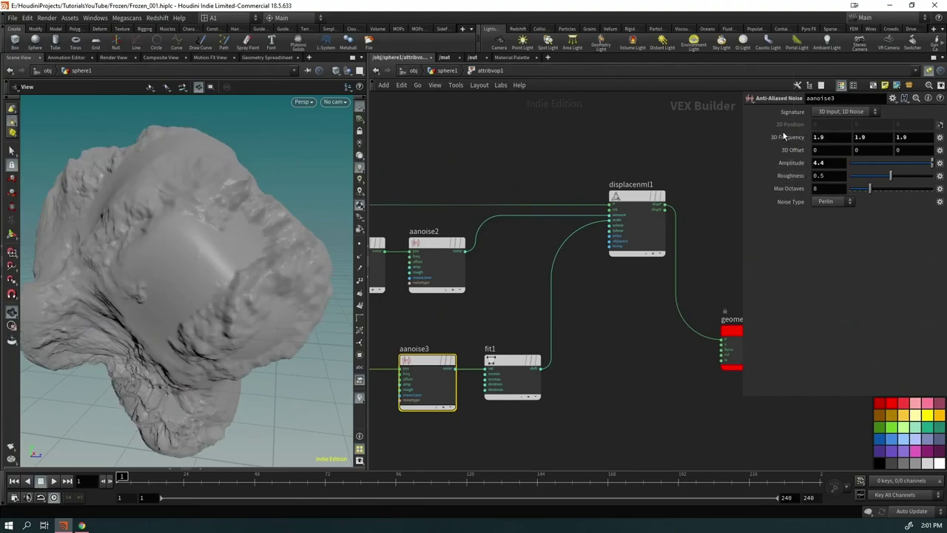
Step: Set the third noise's 3D frequency to 0.9 on all axes and delete the wire from the Fit Range to the displacement
{"action": "middle_click_drag", "start_coordinate": [783, 137], "coordinate": [592, 401]}
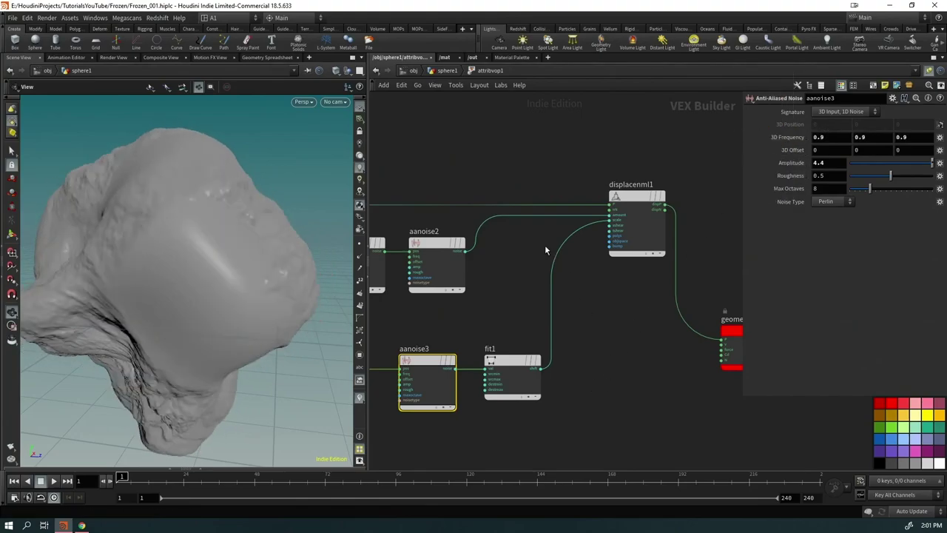
{"action": "key", "text": "Delete"}
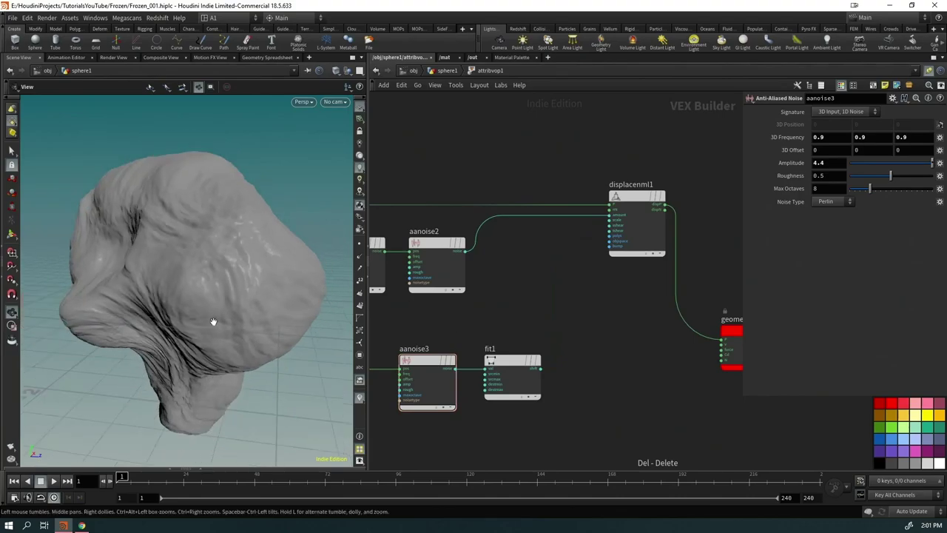
{"action": "left_click_drag", "start_coordinate": [212, 321], "coordinate": [311, 267]}
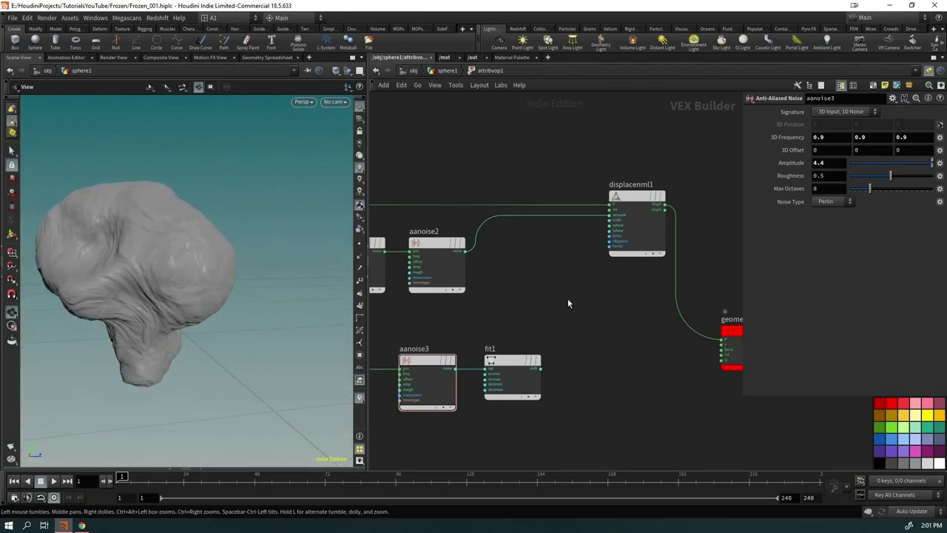
Step: Set the second Anti-Aliased Noise's 3D offset to 2.1 on all axes and increase the first noise's 3D offset
{"action": "middle_click_drag", "start_coordinate": [489, 300], "coordinate": [615, 281]}
{"action": "left_click", "coordinate": [539, 240]}
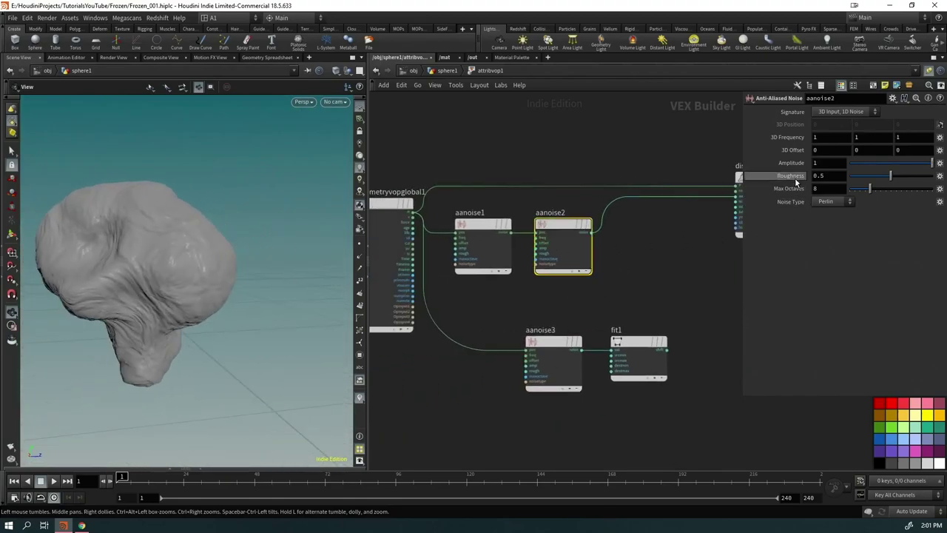
{"action": "middle_click_drag", "start_coordinate": [793, 150], "coordinate": [899, 150]}
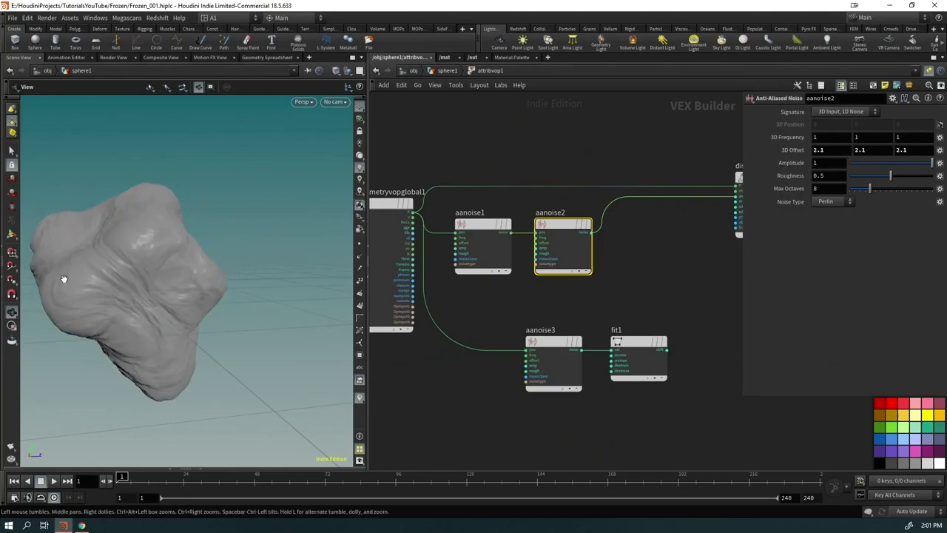
{"action": "left_click_drag", "start_coordinate": [63, 278], "coordinate": [302, 283]}
{"action": "left_click", "coordinate": [485, 251]}
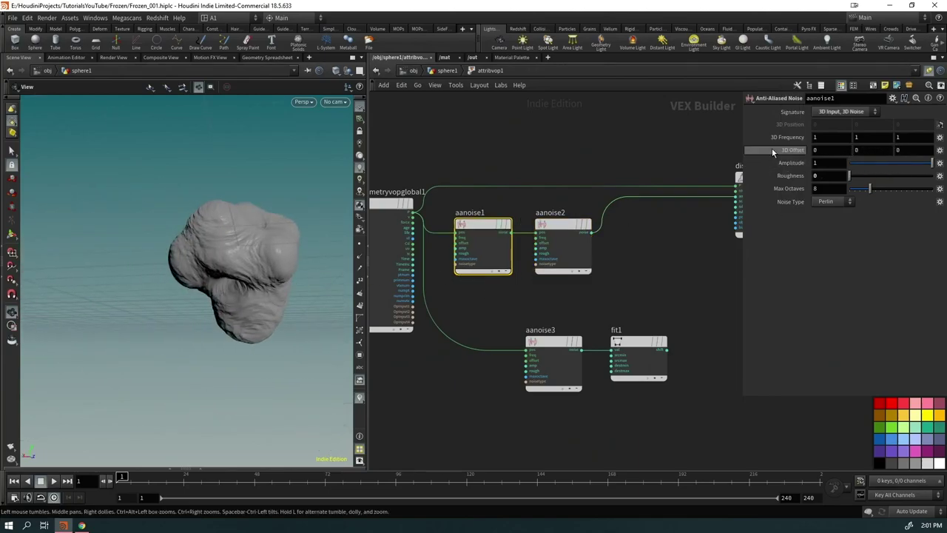
{"action": "middle_click_drag", "start_coordinate": [773, 152], "coordinate": [842, 150]}
Step: Return to the sphere's geometry network and set the mountain node's offset to 4.8 on all three axes
{"action": "left_click", "coordinate": [447, 70]}
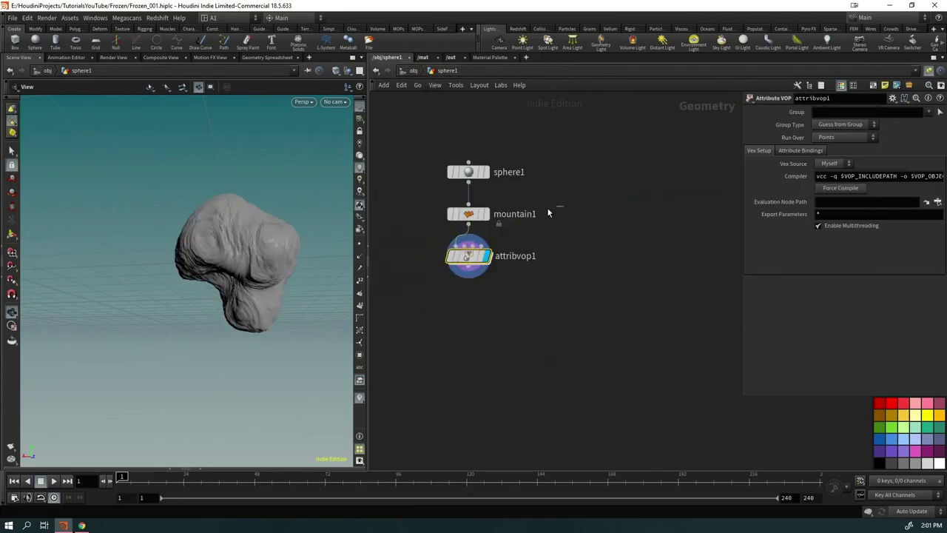
{"action": "left_click", "coordinate": [469, 214]}
{"action": "middle_click_drag", "start_coordinate": [786, 171], "coordinate": [944, 177]}
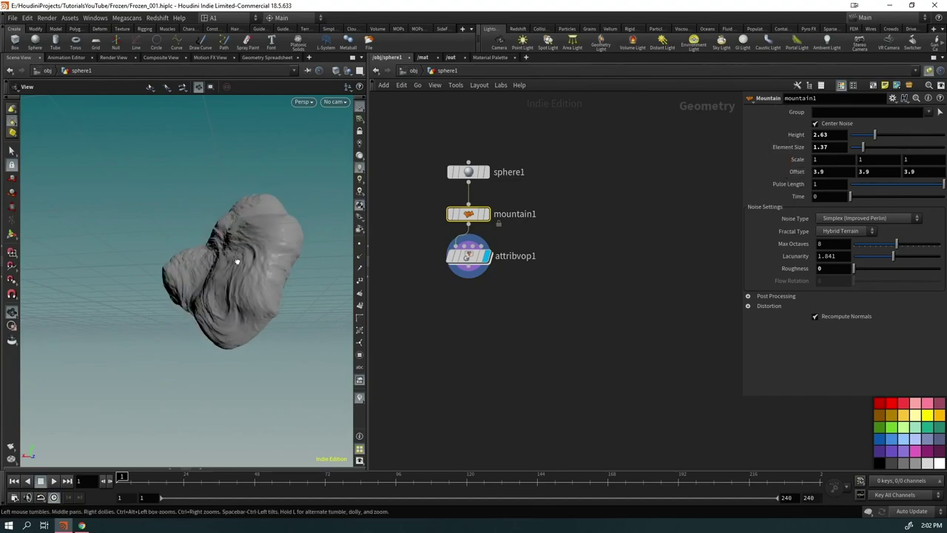
{"action": "left_click_drag", "start_coordinate": [237, 261], "coordinate": [273, 266]}
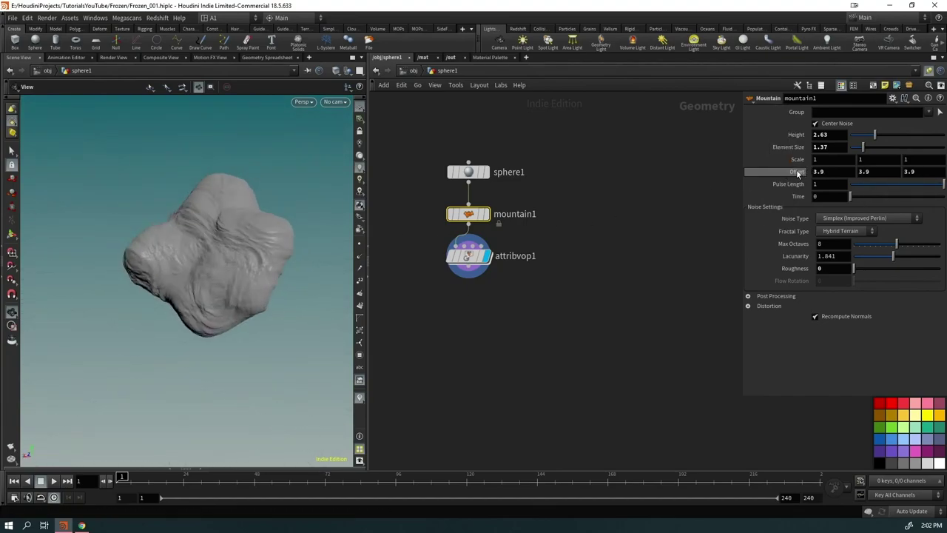
{"action": "middle_click_drag", "start_coordinate": [797, 172], "coordinate": [844, 174]}
{"action": "left_click_drag", "start_coordinate": [222, 252], "coordinate": [550, 289]}
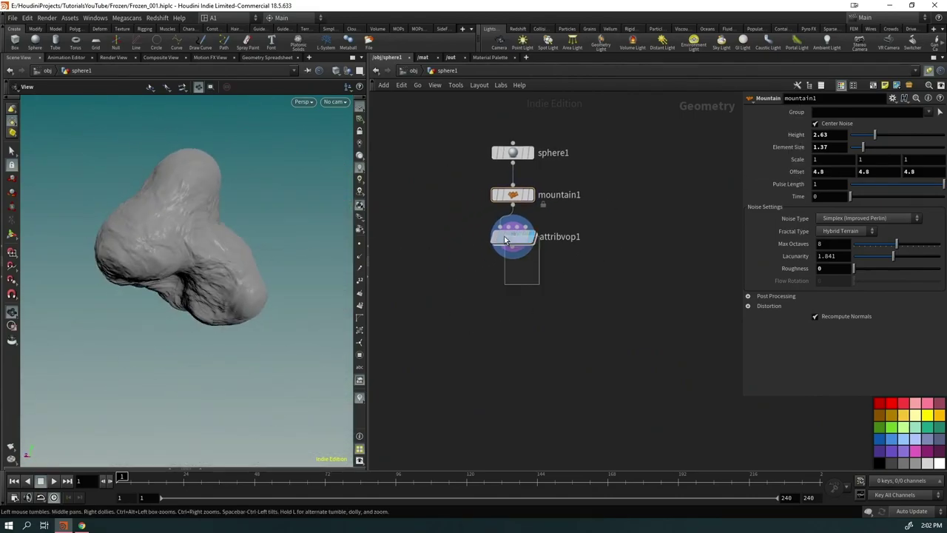
Step: Append a Null node after the attribute VOP and display it
{"action": "left_click", "coordinate": [507, 242]}
{"action": "key", "text": "Tab"}
{"action": "type", "text": "null"}
{"action": "key", "text": "Return"}
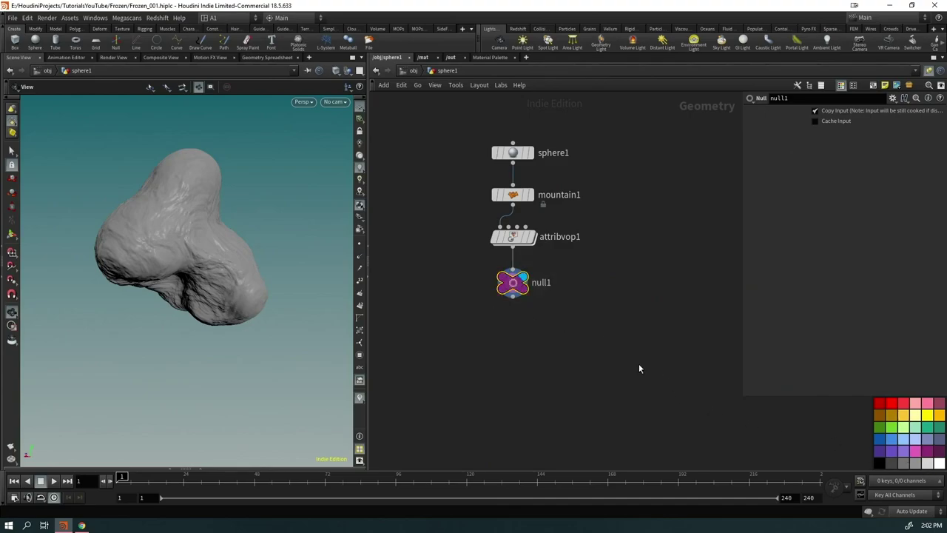
{"action": "key", "text": "Tab"}
{"action": "type", "text": "null"}
{"action": "key", "text": "Return"}
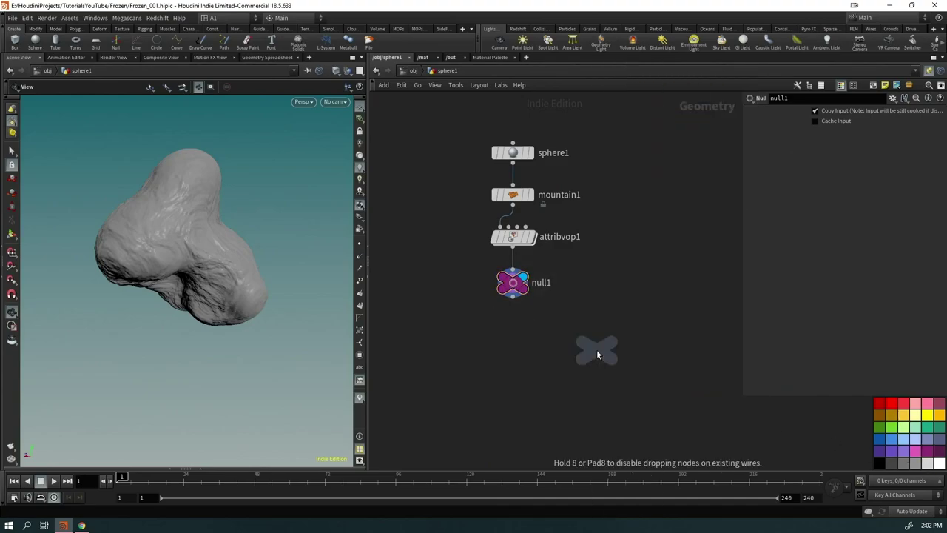
{"action": "left_click", "coordinate": [617, 282]}
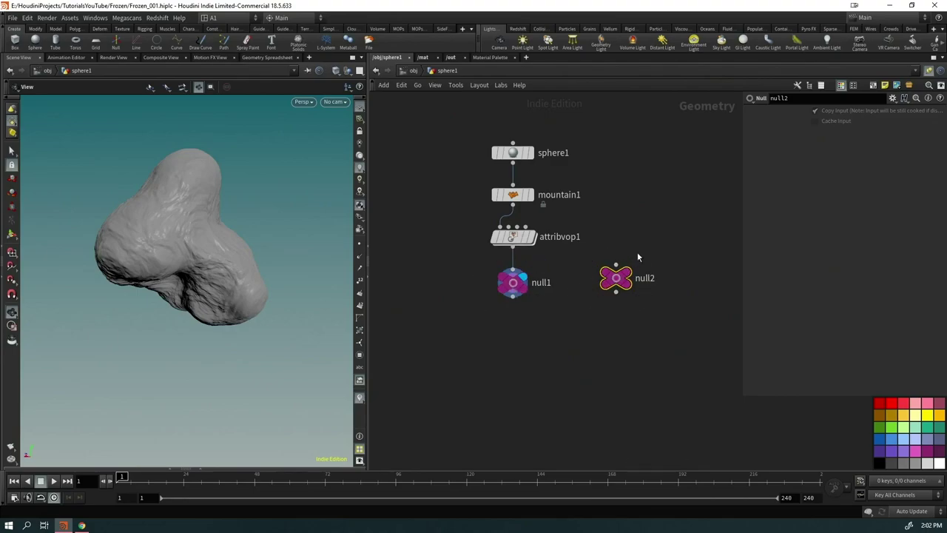
{"action": "key", "text": "Delete"}
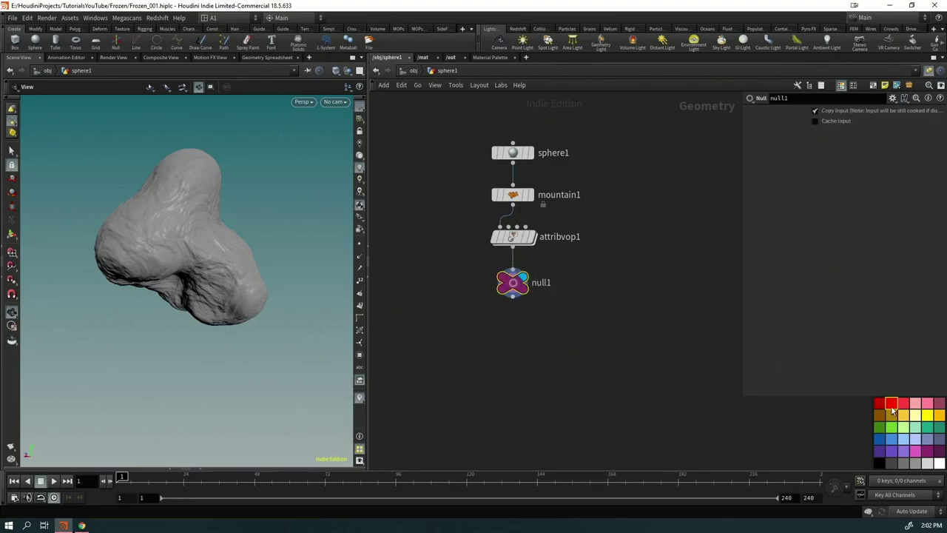
Step: Colour the null red and rename it IN_GEO
{"action": "left_click_drag", "start_coordinate": [585, 355], "coordinate": [497, 272]}
{"action": "double_click", "coordinate": [543, 282]}
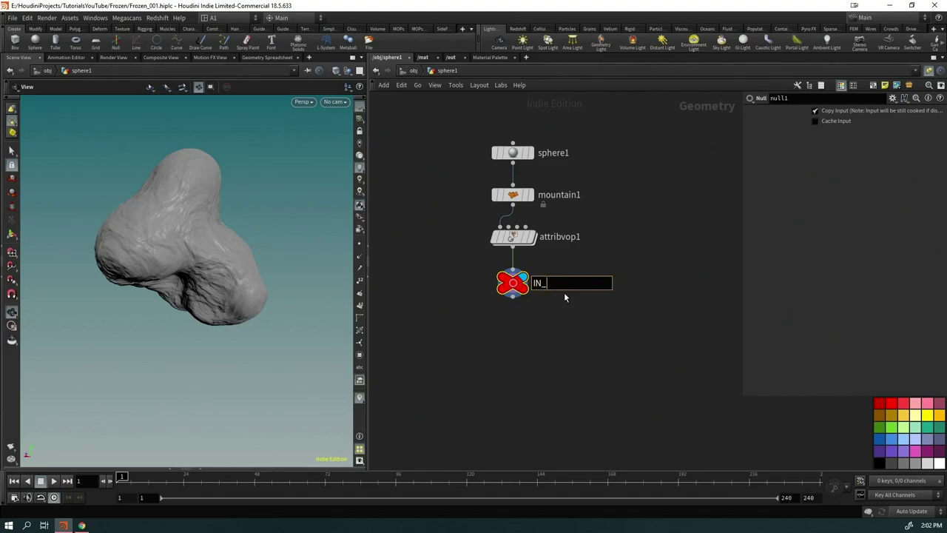
{"action": "type", "text": "IN_GER"}
{"action": "key", "text": "BackSpace"}
{"action": "type", "text": "O"}
{"action": "key", "text": "Return"}
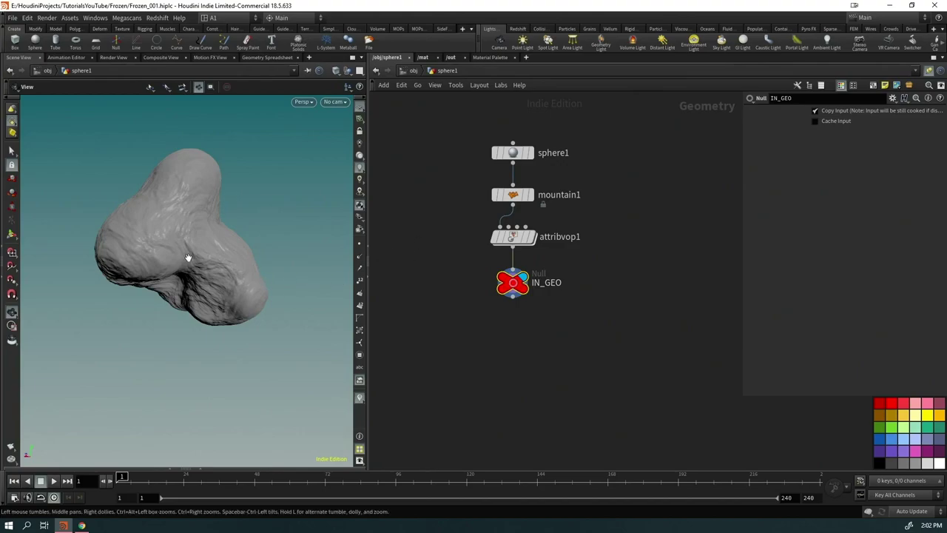
Step: Insert a VDB from Polygons node with voxel size 0.01 between the attribute VOP and IN_GEO
{"action": "left_click_drag", "start_coordinate": [188, 258], "coordinate": [76, 269]}
{"action": "right_click_drag", "start_coordinate": [75, 269], "coordinate": [169, 338]}
{"action": "left_click_drag", "start_coordinate": [523, 300], "coordinate": [522, 420]}
{"action": "key", "text": "Tab"}
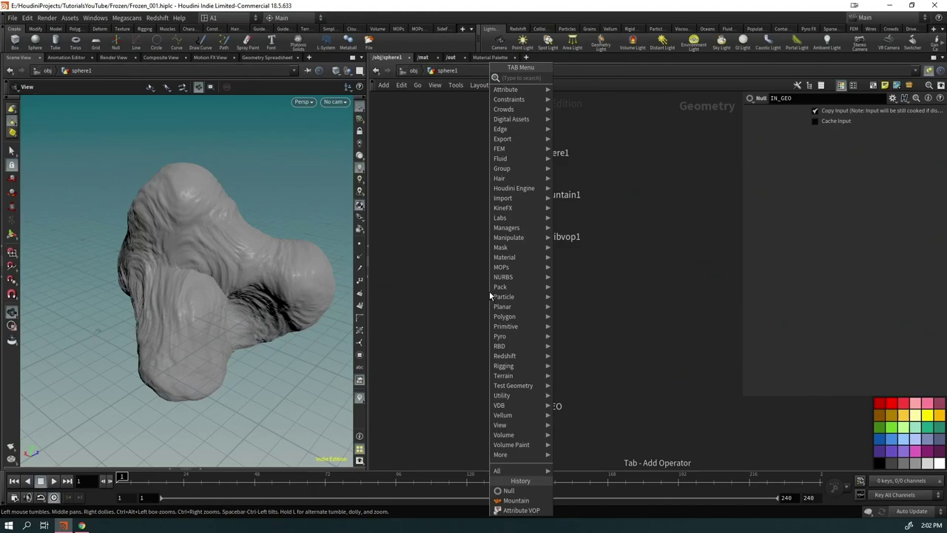
{"action": "type", "text": "vdb from poly"}
{"action": "key", "text": "Return"}
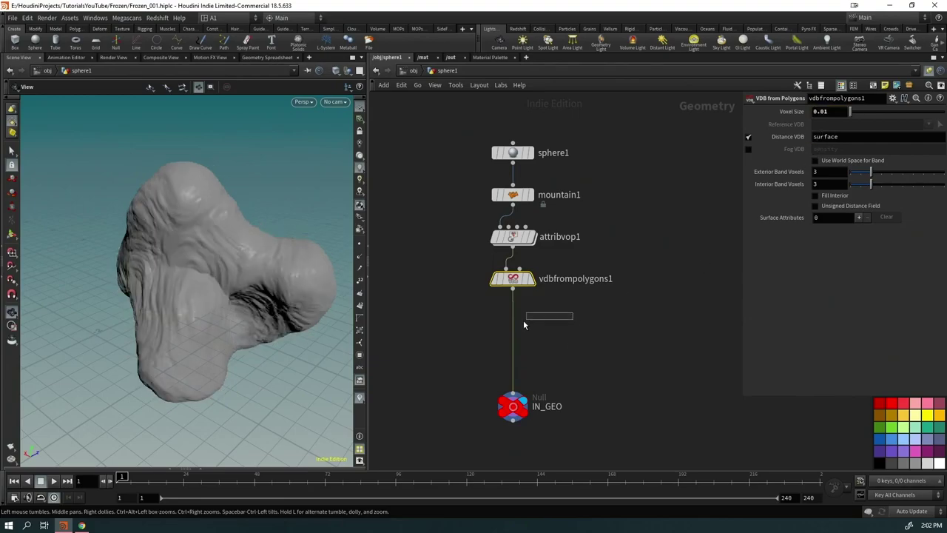
Step: Insert a Convert VDB node before IN_GEO, set it to convert to polygons, and inspect the surface up close
{"action": "key", "text": "Tab"}
{"action": "mouse_move", "coordinate": [515, 326]}
{"action": "type", "text": "convd"}
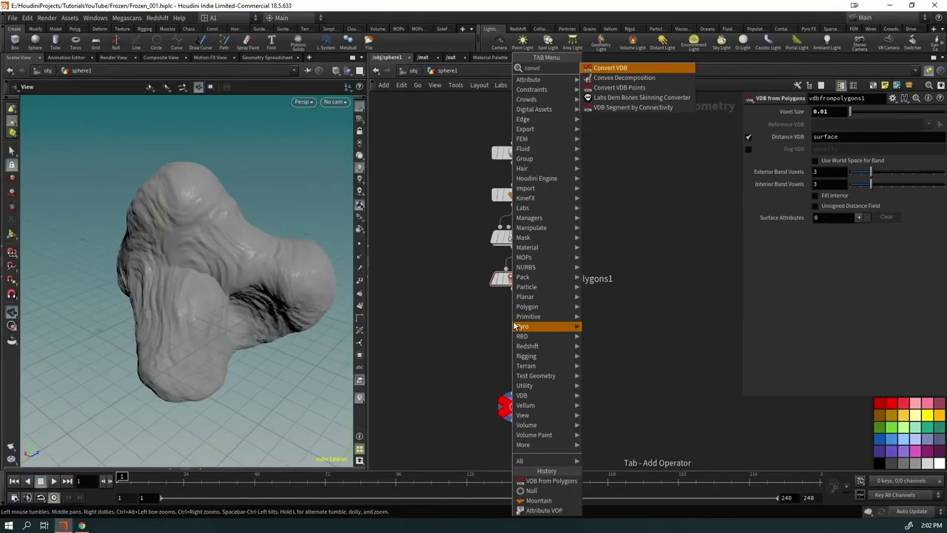
{"action": "key", "text": "Return"}
{"action": "left_click", "coordinate": [512, 320]}
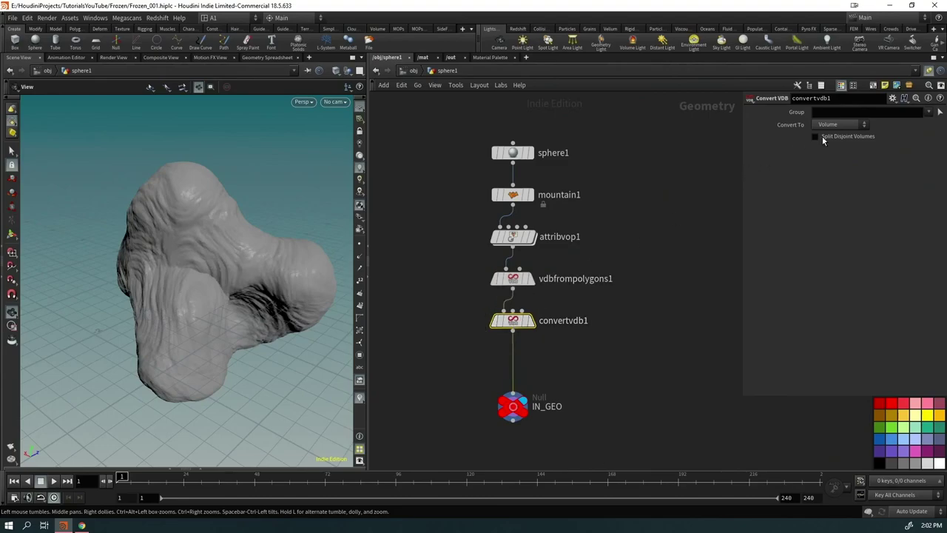
{"action": "left_click", "coordinate": [837, 125]}
{"action": "left_click", "coordinate": [843, 159]}
{"action": "left_click_drag", "start_coordinate": [333, 296], "coordinate": [210, 250]}
{"action": "scroll", "coordinate": [229, 247], "scroll_direction": "up", "scroll_amount": 6}
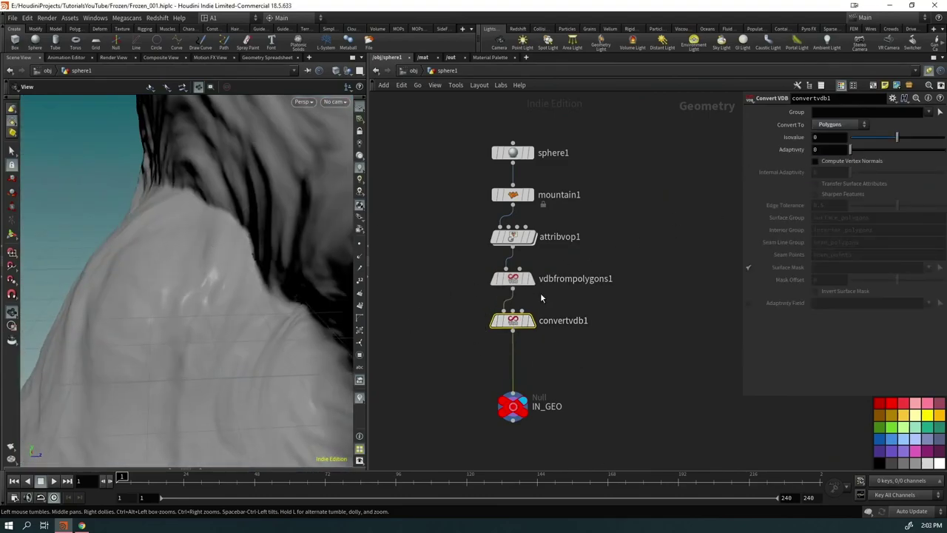
Step: Insert a VDB Smooth SDF node between VDB from Polygons and Convert VDB and inspect the smoothed surface
{"action": "key", "text": "Tab"}
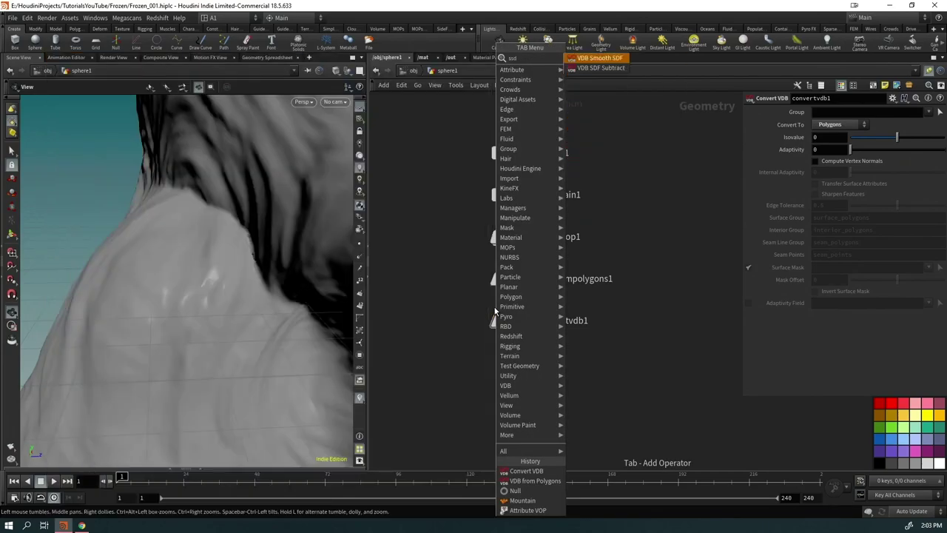
{"action": "key", "text": "Escape"}
{"action": "left_click", "coordinate": [495, 311]}
{"action": "scroll", "coordinate": [131, 279], "scroll_direction": "down", "scroll_amount": 5}
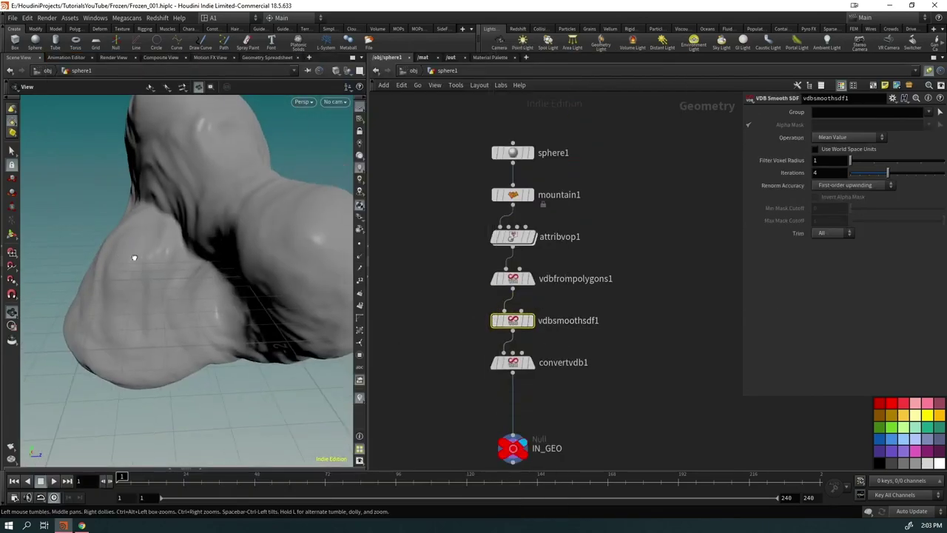
{"action": "left_click_drag", "start_coordinate": [131, 259], "coordinate": [44, 249]}
{"action": "scroll", "coordinate": [231, 255], "scroll_direction": "up", "scroll_amount": 5}
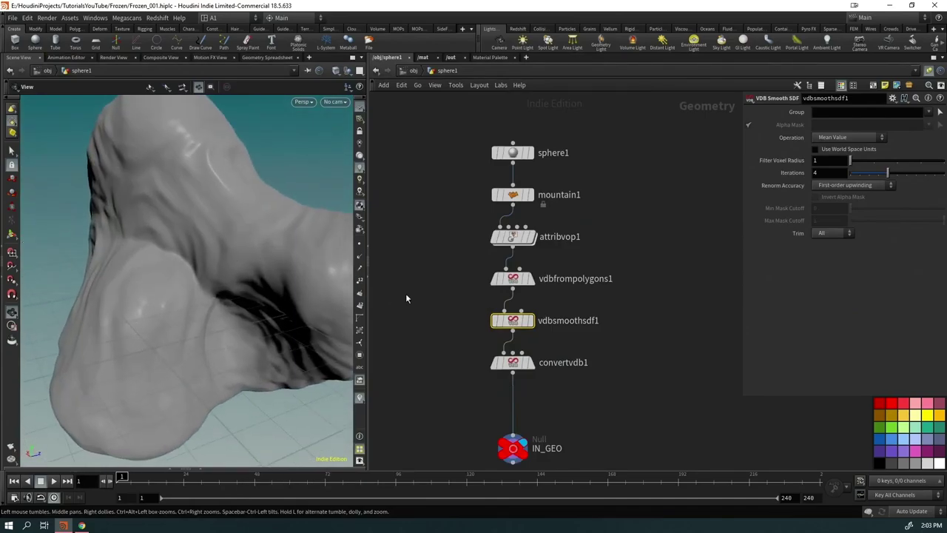
Step: Set the VDB from Polygons voxel size to 0.005 and compare the displayed results along the attribute VOP, smoothing and conversion nodes
{"action": "left_click", "coordinate": [532, 236]}
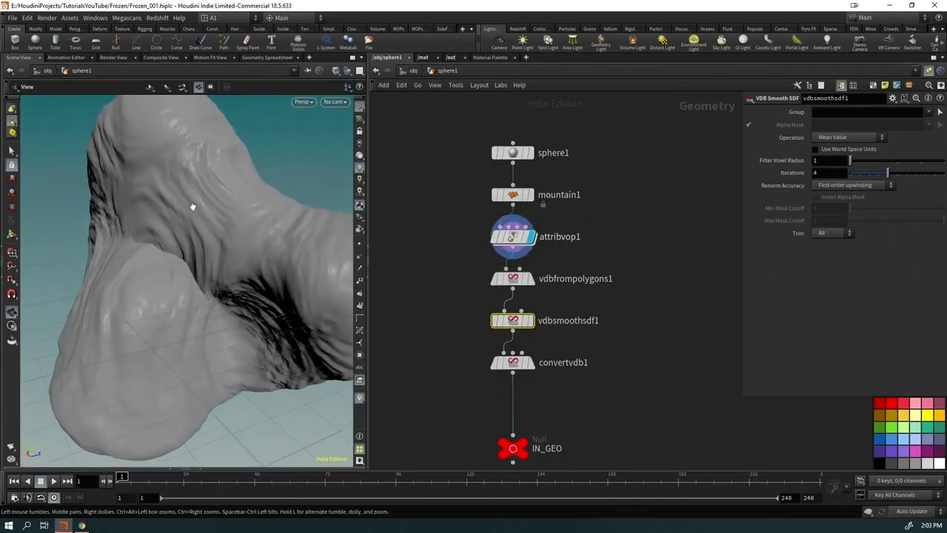
{"action": "left_click", "coordinate": [532, 279]}
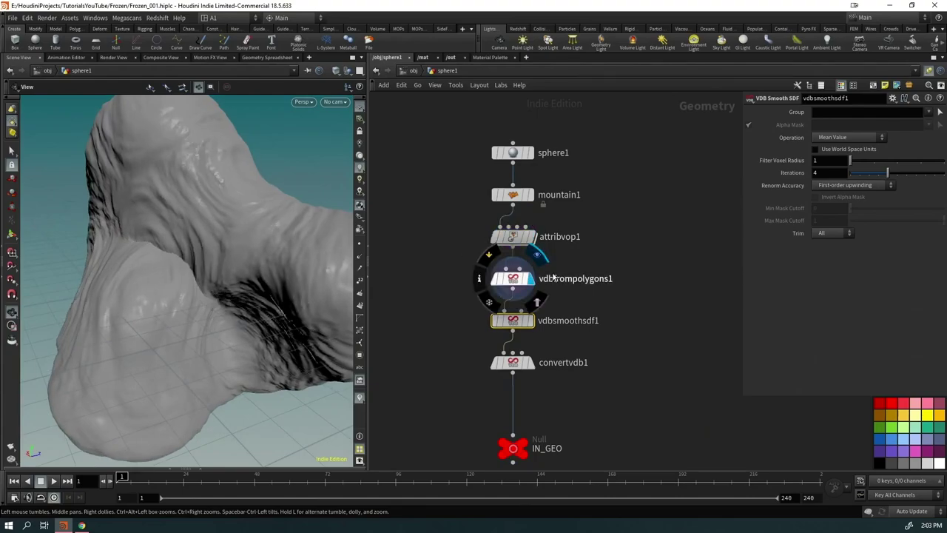
{"action": "left_click", "coordinate": [513, 279]}
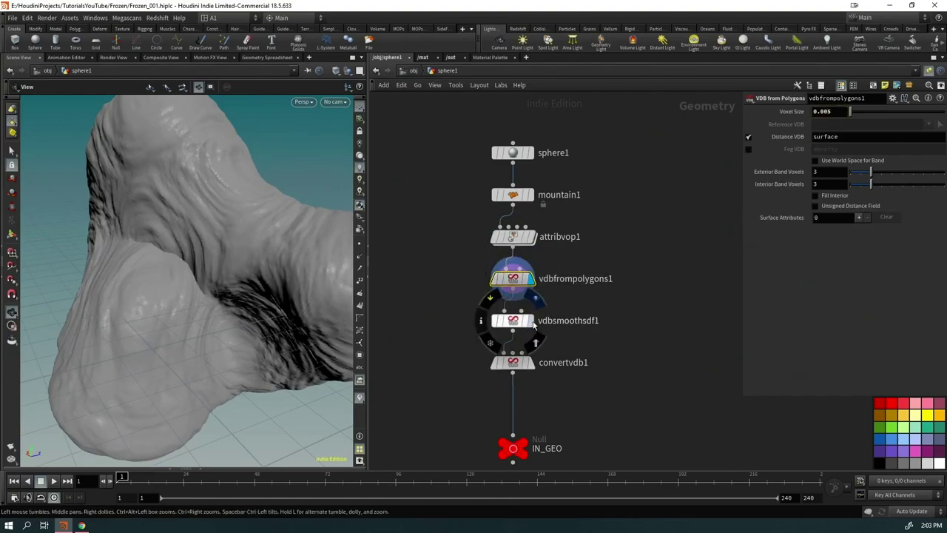
{"action": "left_click", "coordinate": [532, 321]}
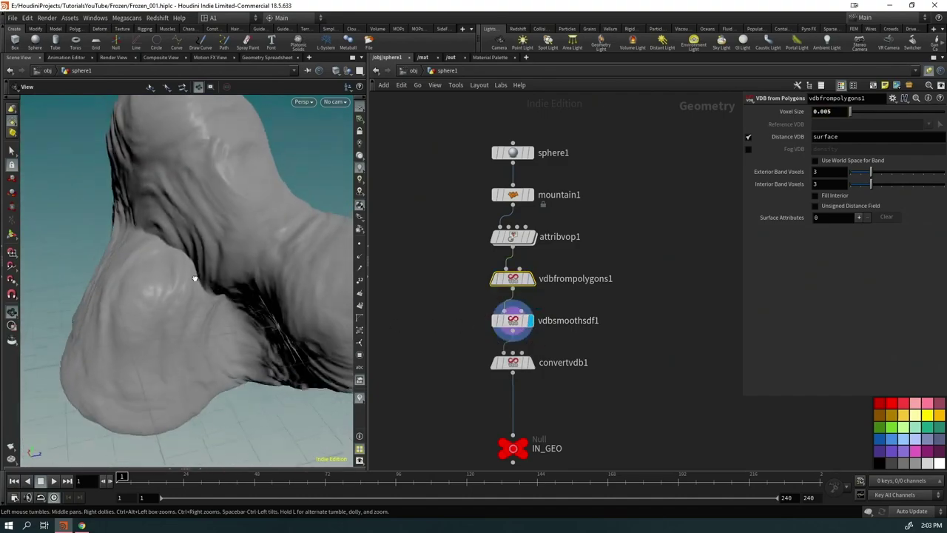
{"action": "left_click", "coordinate": [530, 364]}
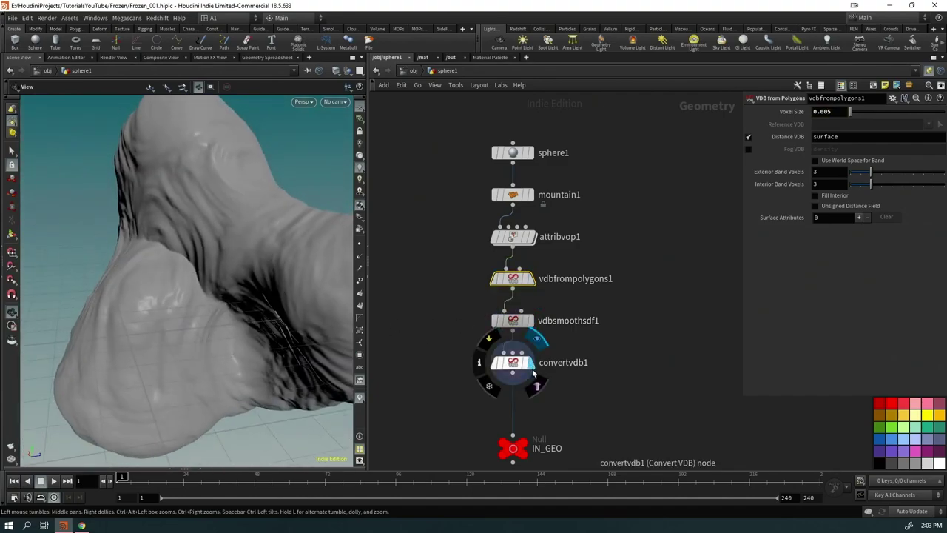
{"action": "left_click", "coordinate": [518, 364]}
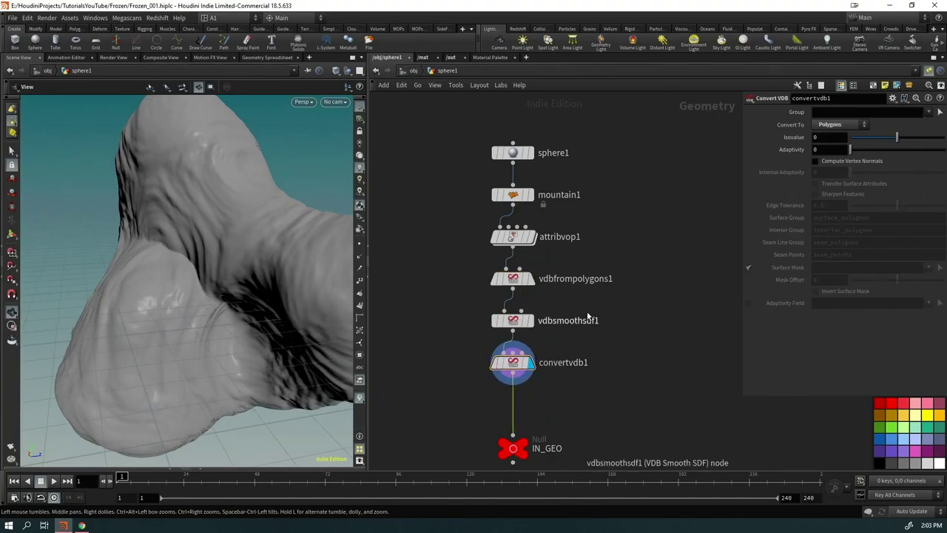
Step: Set the VDB from Polygons voxel size to 0.01 and inspect the converted surface
{"action": "left_click", "coordinate": [503, 279]}
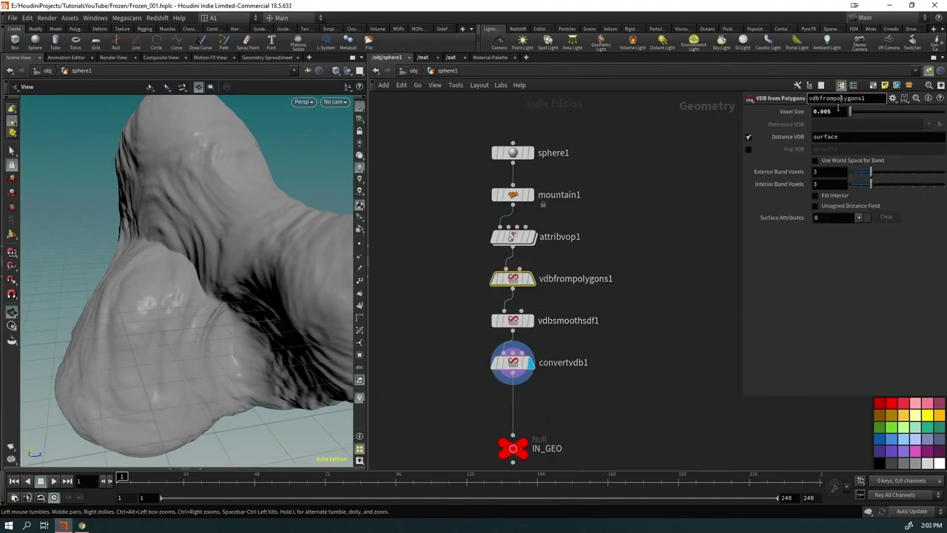
{"action": "key", "text": "Return"}
{"action": "left_click_drag", "start_coordinate": [193, 294], "coordinate": [207, 268]}
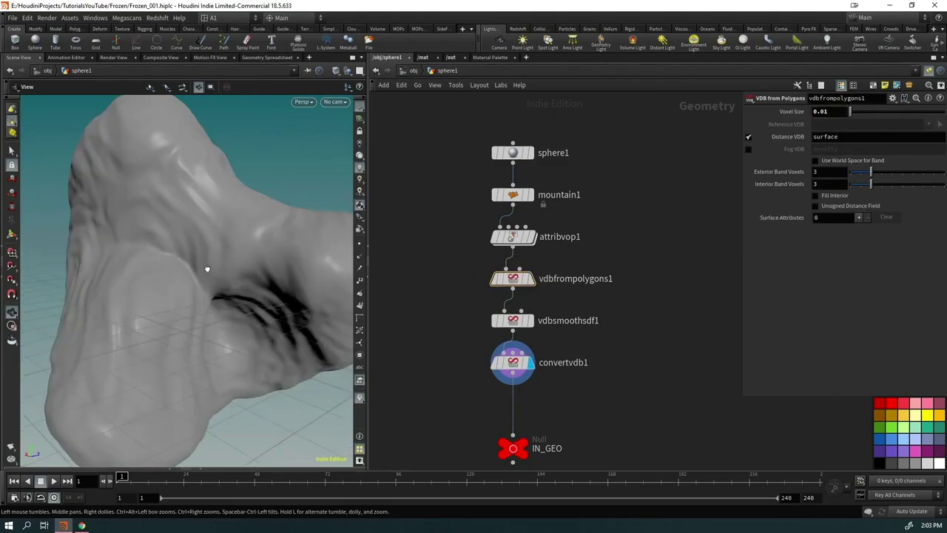
Step: Display the attribute VOP, set the mountain node's offset to 5 on all axes, and inspect the mesh inside and out
{"action": "left_click", "coordinate": [530, 237]}
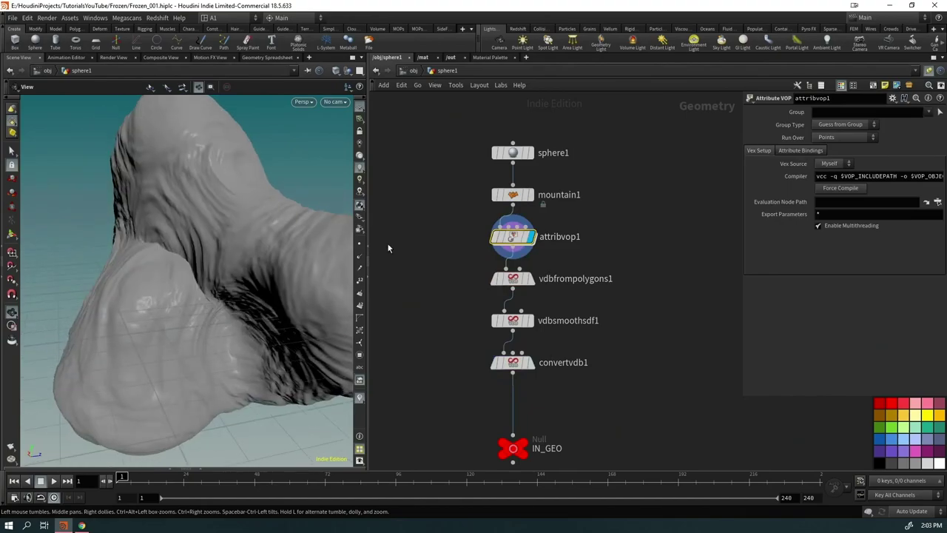
{"action": "left_click_drag", "start_coordinate": [456, 173], "coordinate": [551, 213]}
{"action": "mouse_move", "coordinate": [785, 172]}
{"action": "middle_mouse_down"}
{"action": "mouse_move", "coordinate": [811, 159]}
{"action": "mouse_move", "coordinate": [799, 162]}
{"action": "middle_mouse_up"}
{"action": "scroll", "coordinate": [163, 247], "scroll_direction": "up", "scroll_amount": 5}
{"action": "scroll", "coordinate": [71, 302], "scroll_direction": "down", "scroll_amount": 5}
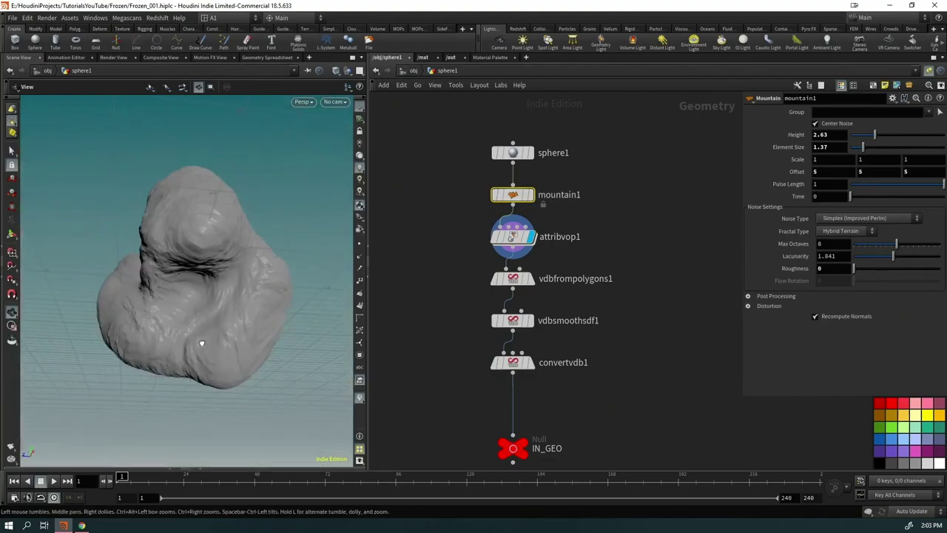
{"action": "left_click_drag", "start_coordinate": [194, 338], "coordinate": [205, 288]}
{"action": "scroll", "coordinate": [205, 288], "scroll_direction": "up", "scroll_amount": 8}
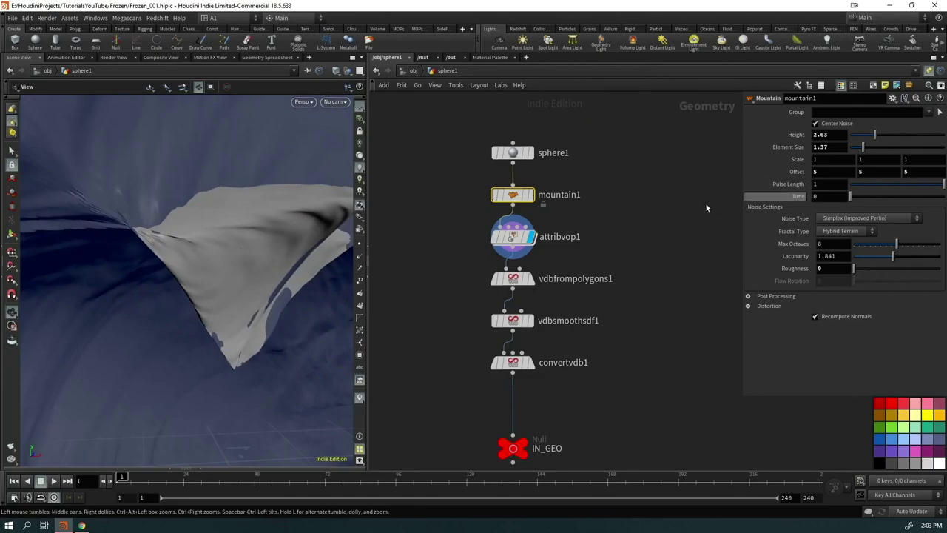
Step: Reduce the first mountain node's height to 1.79 and its element size to 1.32, checking the shape
{"action": "right_click_drag", "start_coordinate": [253, 253], "coordinate": [145, 296]}
{"action": "left_click_drag", "start_coordinate": [145, 296], "coordinate": [311, 244]}
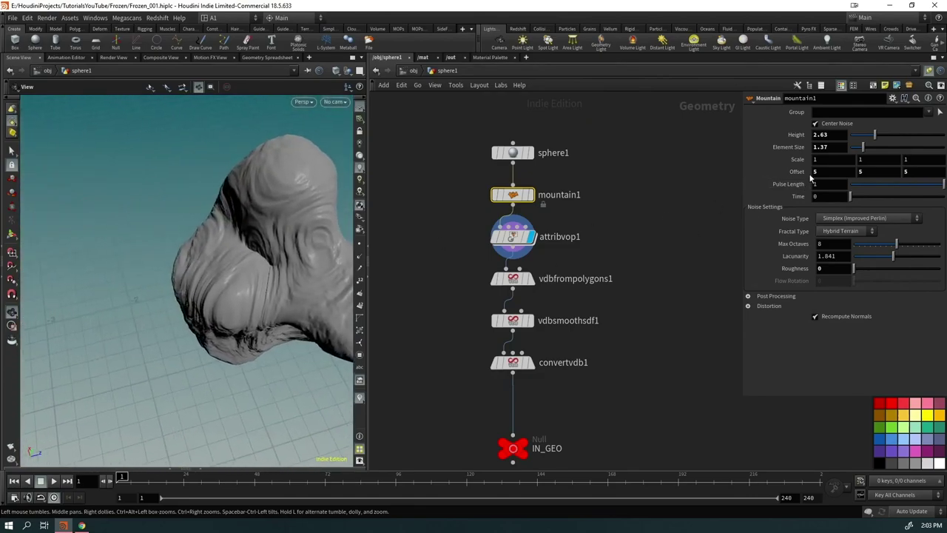
{"action": "mouse_move", "coordinate": [872, 136]}
{"action": "left_mouse_down"}
{"action": "mouse_move", "coordinate": [872, 147]}
{"action": "mouse_move", "coordinate": [862, 147]}
{"action": "left_mouse_up"}
{"action": "left_click_drag", "start_coordinate": [254, 332], "coordinate": [258, 300]}
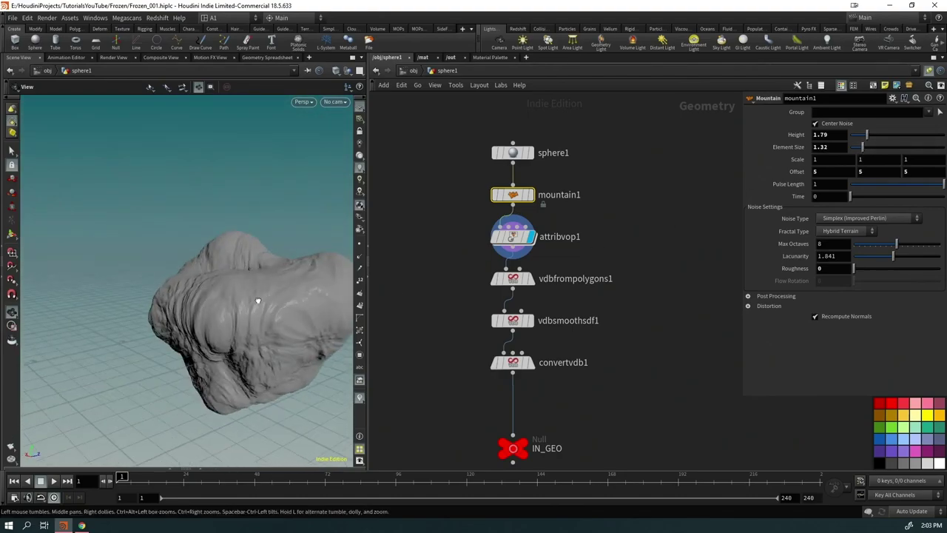
Step: Set the first mountain node's offset to 9.7 on all axes and view the new shape from around it
{"action": "middle_click_drag", "start_coordinate": [792, 172], "coordinate": [856, 179]}
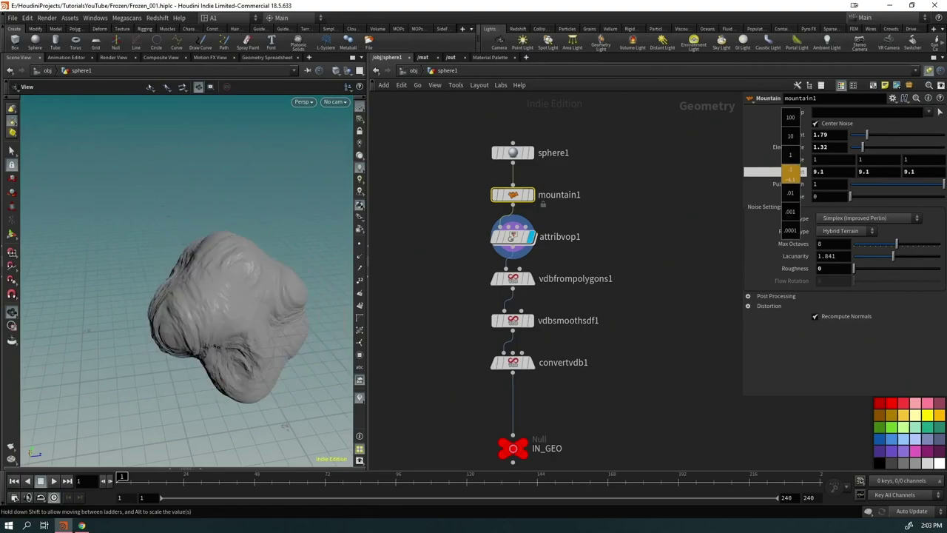
{"action": "middle_click_drag", "start_coordinate": [791, 174], "coordinate": [790, 175]}
{"action": "left_click_drag", "start_coordinate": [245, 310], "coordinate": [31, 327]}
{"action": "right_click_drag", "start_coordinate": [31, 327], "coordinate": [70, 334]}
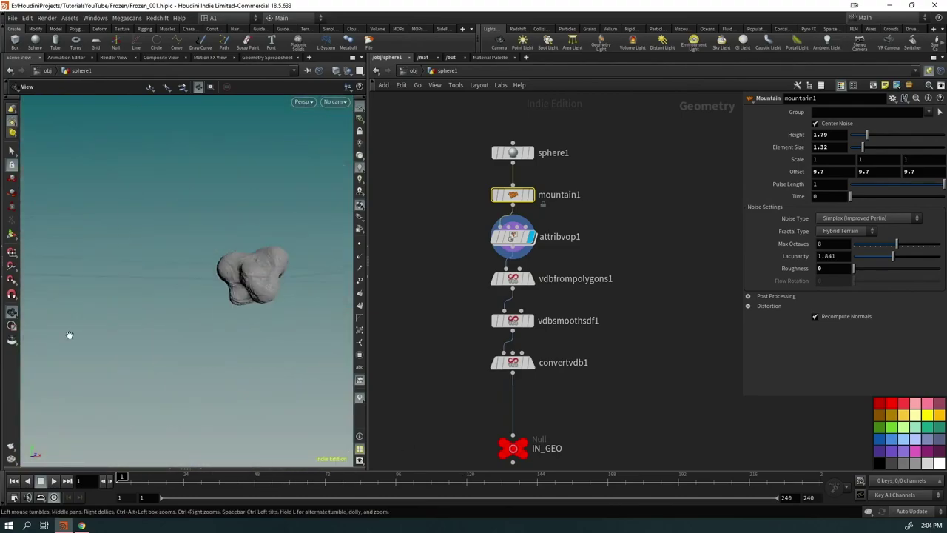
Step: Try removing the three VDB nodes and displaying IN_GEO directly after the attribute VOP, with the null moved up the chain
{"action": "left_click_drag", "start_coordinate": [587, 263], "coordinate": [510, 379]}
{"action": "key", "text": "Delete"}
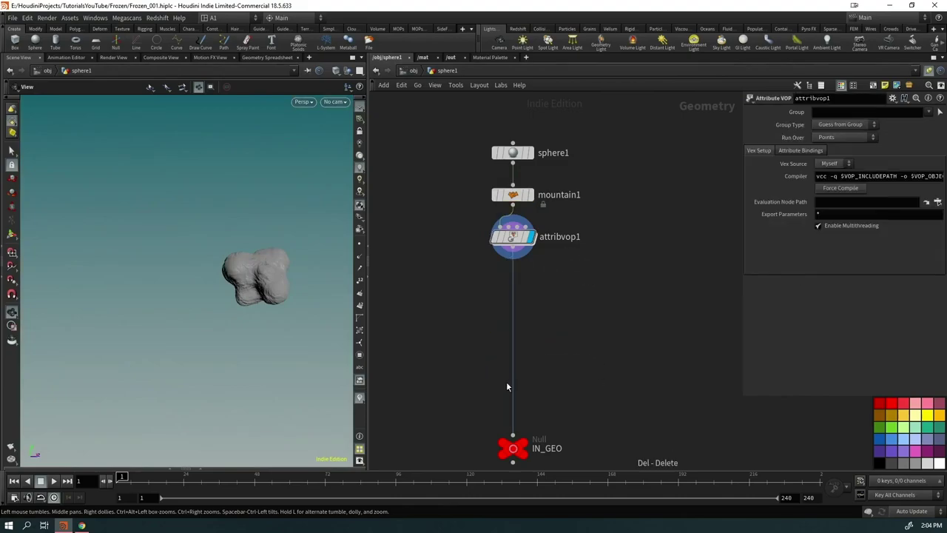
{"action": "mouse_move", "coordinate": [520, 455]}
{"action": "left_click_drag", "start_coordinate": [520, 455], "coordinate": [522, 339]}
{"action": "left_click", "coordinate": [523, 336]}
{"action": "key", "text": "f"}
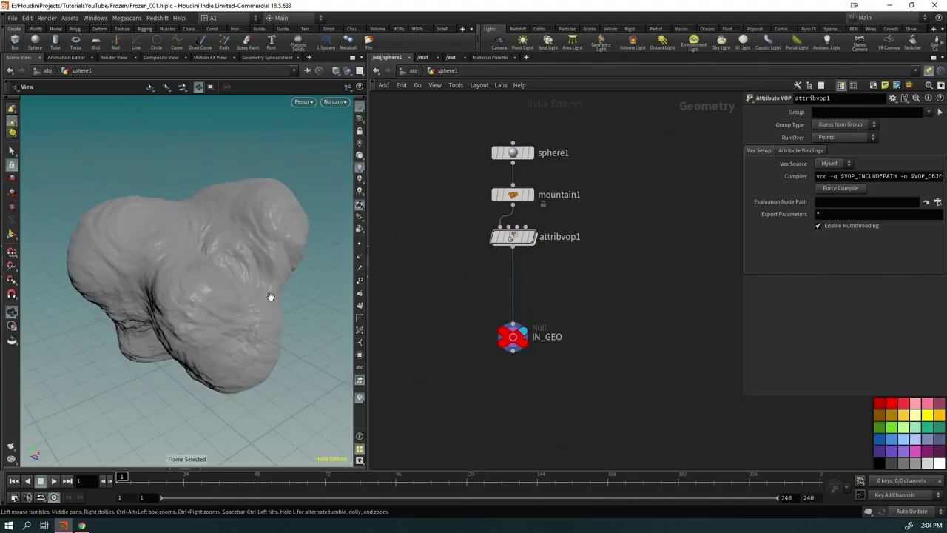
{"action": "left_click_drag", "start_coordinate": [271, 298], "coordinate": [259, 328]}
{"action": "right_click_drag", "start_coordinate": [259, 328], "coordinate": [279, 338]}
Step: Undo the deletion of the VDB nodes and the repositioning of IN_GEO
{"action": "key", "text": "ctrl+z"}
{"action": "key", "text": "ctrl+z"}
{"action": "key", "text": "ctrl+z"}
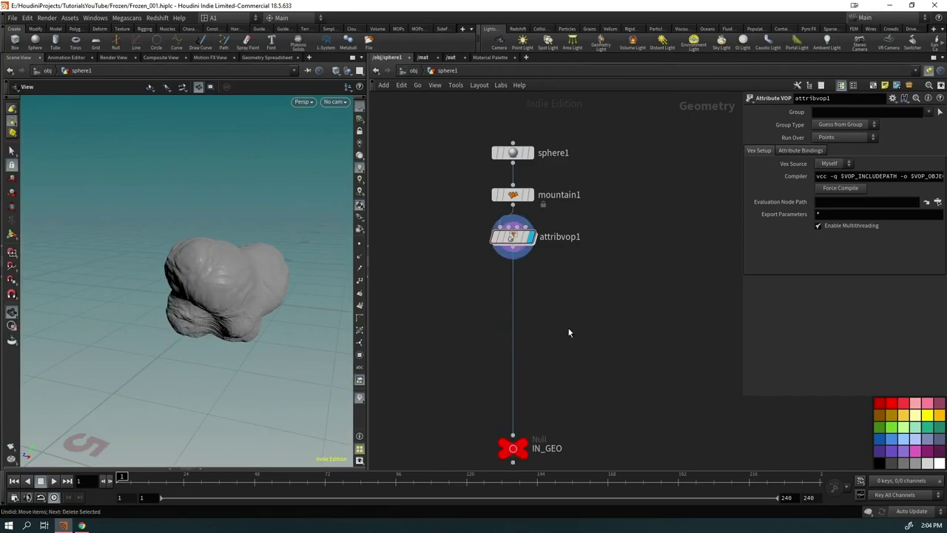
Step: Insert a second Mountain node between Convert VDB and the IN_GEO null
{"action": "mouse_move", "coordinate": [534, 369]}
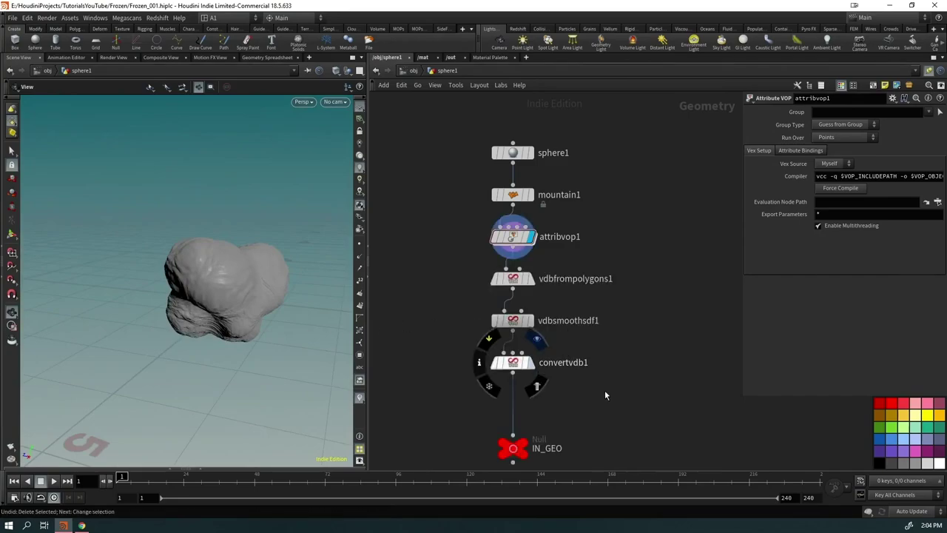
{"action": "left_click", "coordinate": [536, 339]}
{"action": "key", "text": "Tab"}
{"action": "type", "text": "mou"}
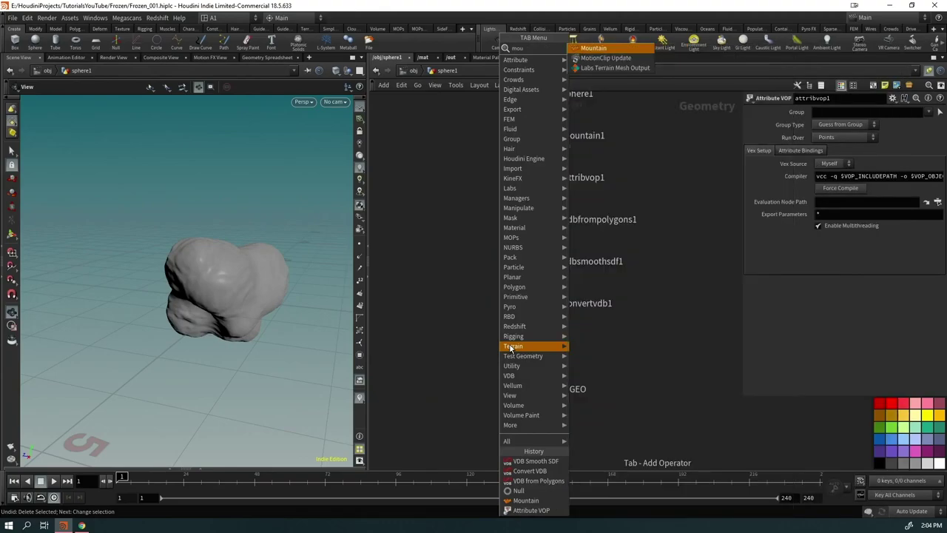
{"action": "type", "text": "nt"}
{"action": "key", "text": "Return"}
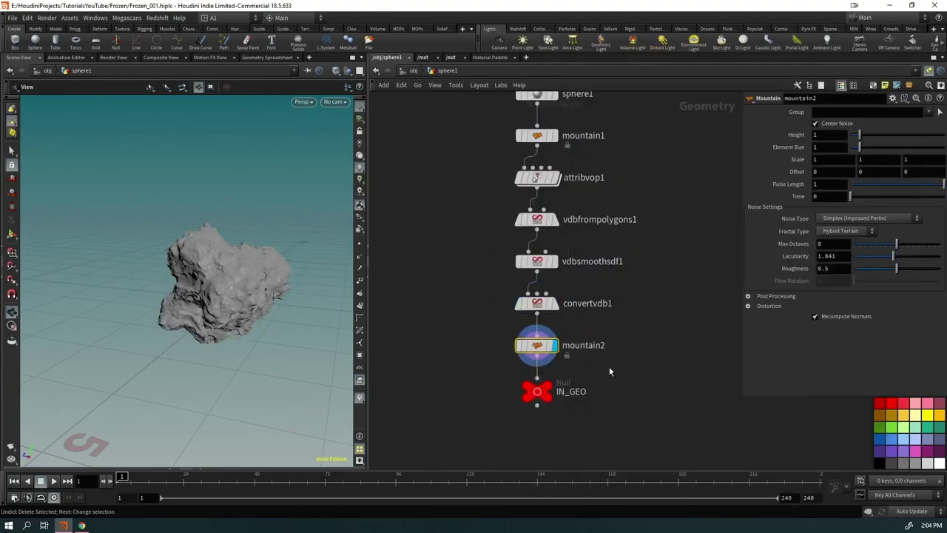
Step: Compare the converted surface with the second mountain's result, and set the second mountain's height to 0.16
{"action": "left_click", "coordinate": [554, 303]}
{"action": "left_click_drag", "start_coordinate": [311, 311], "coordinate": [74, 296]}
{"action": "left_click", "coordinate": [554, 345]}
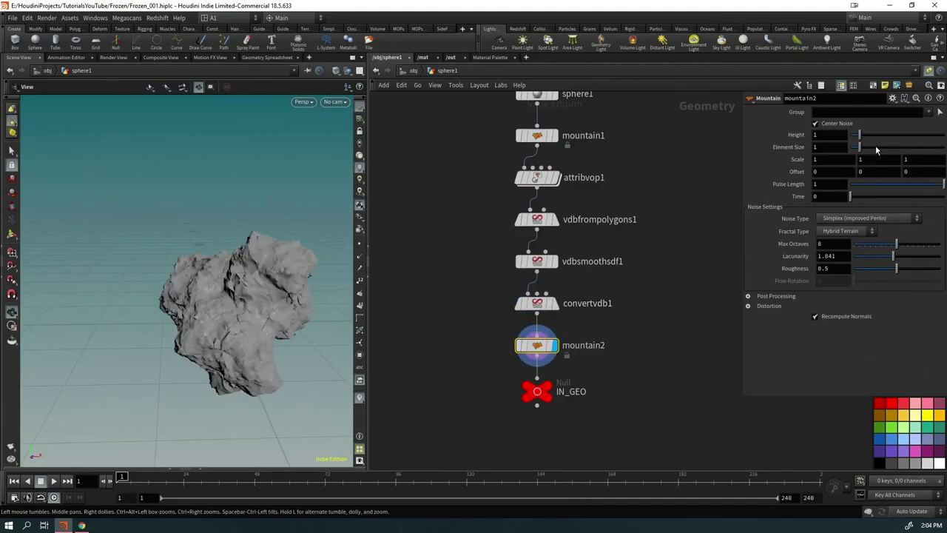
{"action": "left_click_drag", "start_coordinate": [859, 137], "coordinate": [856, 147]}
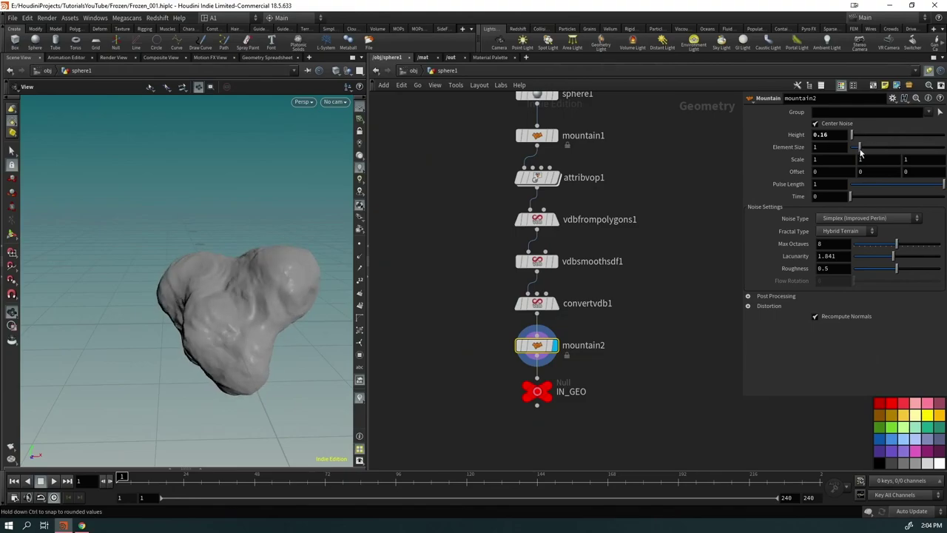
Step: Compare the surface before and after the second mountain up close, examining its wireframe and the node info of the mountain and attribute VOP
{"action": "right_click_drag", "start_coordinate": [273, 275], "coordinate": [340, 259]}
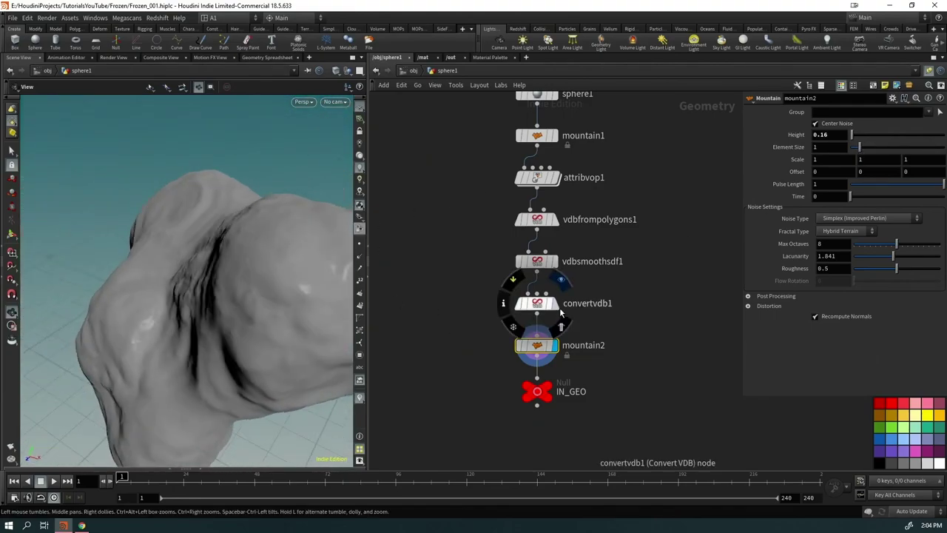
{"action": "left_click", "coordinate": [554, 303]}
{"action": "left_click", "coordinate": [553, 346]}
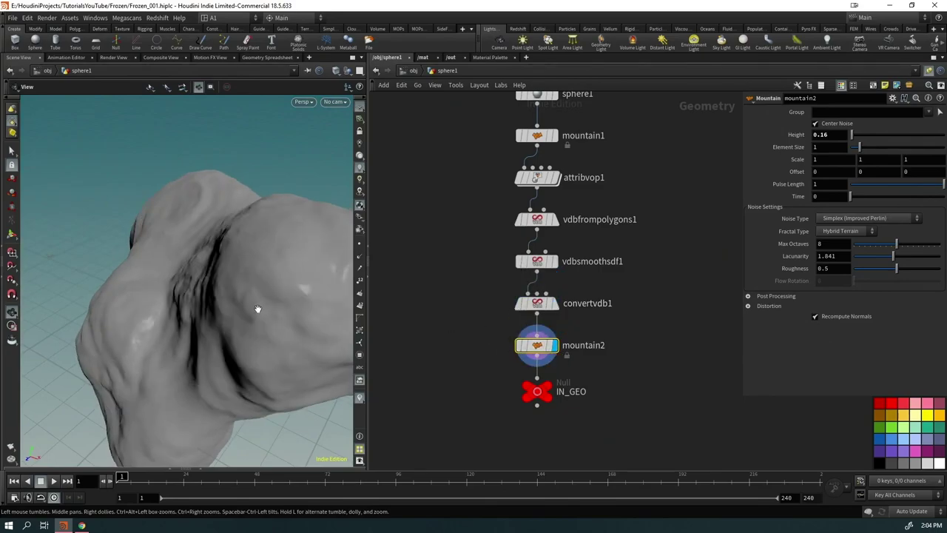
{"action": "key", "text": "shift+w"}
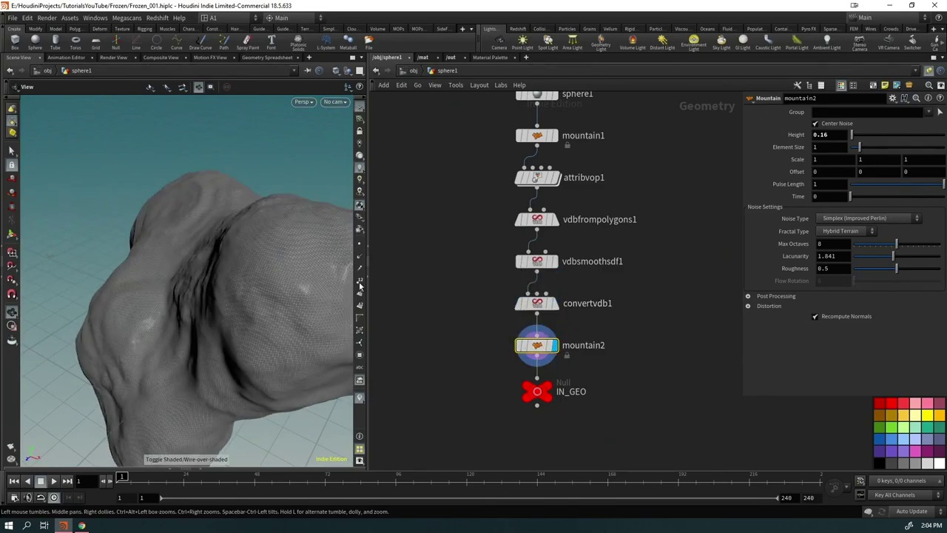
{"action": "middle_click", "coordinate": [556, 340]}
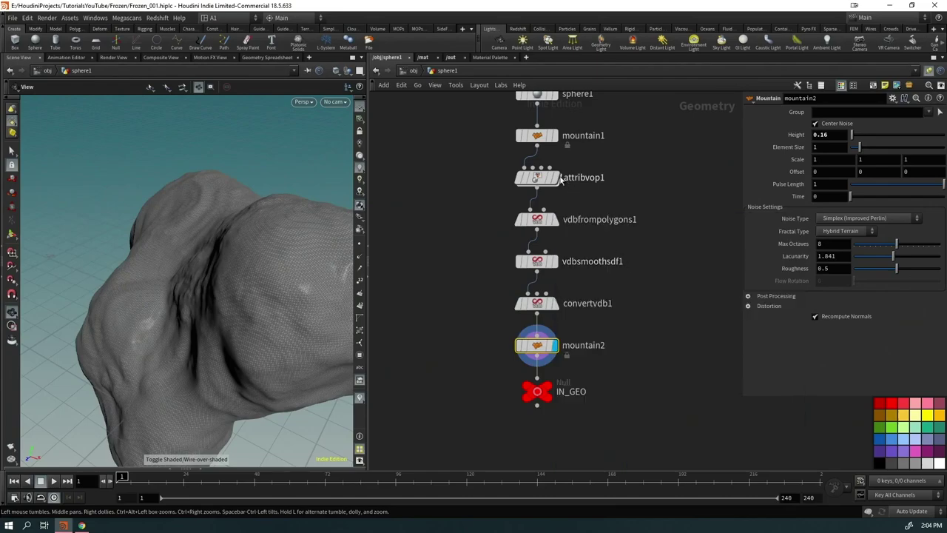
{"action": "middle_click", "coordinate": [539, 178]}
{"action": "key", "text": "shift+w"}
{"action": "scroll", "coordinate": [180, 313], "scroll_direction": "down", "scroll_amount": 5}
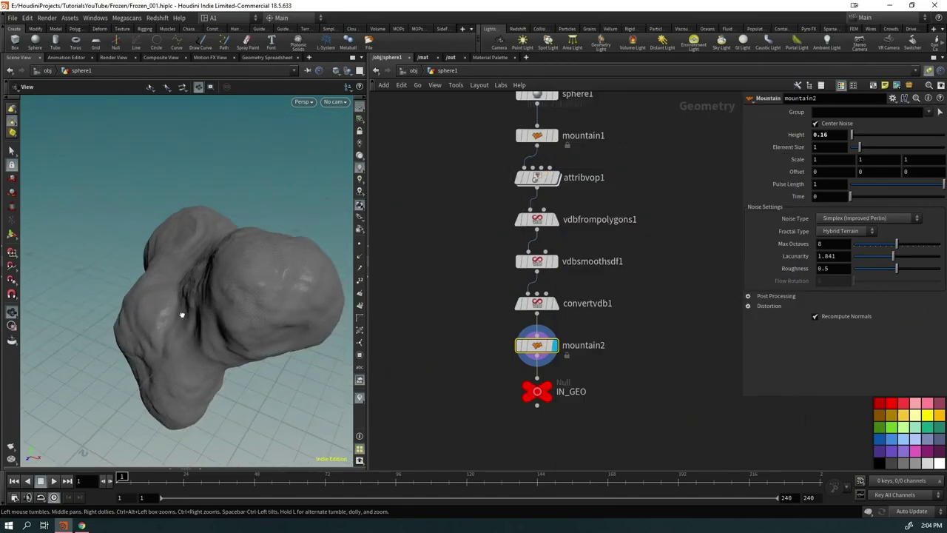
{"action": "left_click_drag", "start_coordinate": [180, 313], "coordinate": [207, 318]}
{"action": "scroll", "coordinate": [257, 387], "scroll_direction": "up", "scroll_amount": 5}
{"action": "left_click_drag", "start_coordinate": [257, 387], "coordinate": [148, 325]}
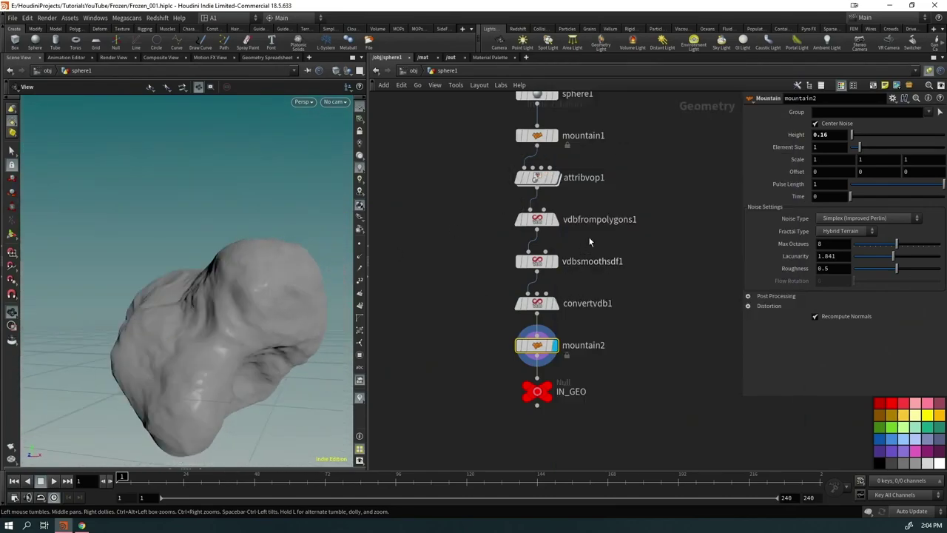
Step: Set the VDB from Polygons voxel size to 0.0075 and inspect the resulting surface
{"action": "left_click", "coordinate": [538, 221]}
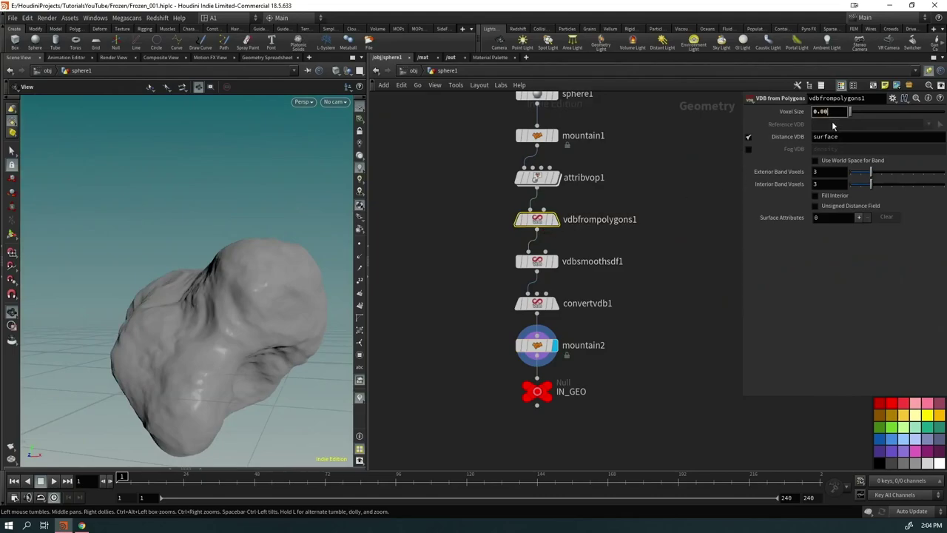
{"action": "key", "text": "BackSpace"}
{"action": "type", "text": "075"}
{"action": "key", "text": "Return"}
{"action": "left_click_drag", "start_coordinate": [186, 311], "coordinate": [255, 316]}
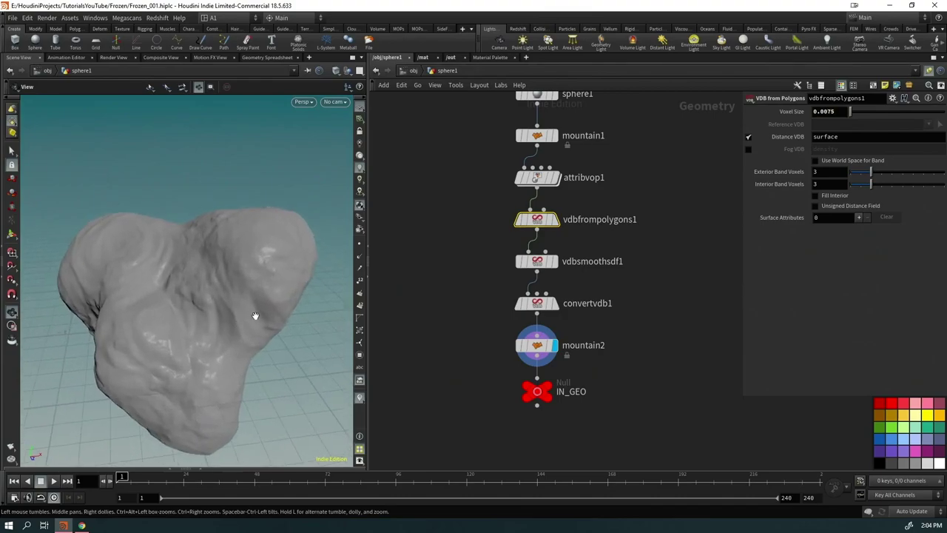
Step: Move the VDB nodes and second mountain aside, wire the attribute VOP directly into IN_GEO, and display IN_GEO
{"action": "left_click_drag", "start_coordinate": [646, 207], "coordinate": [499, 358]}
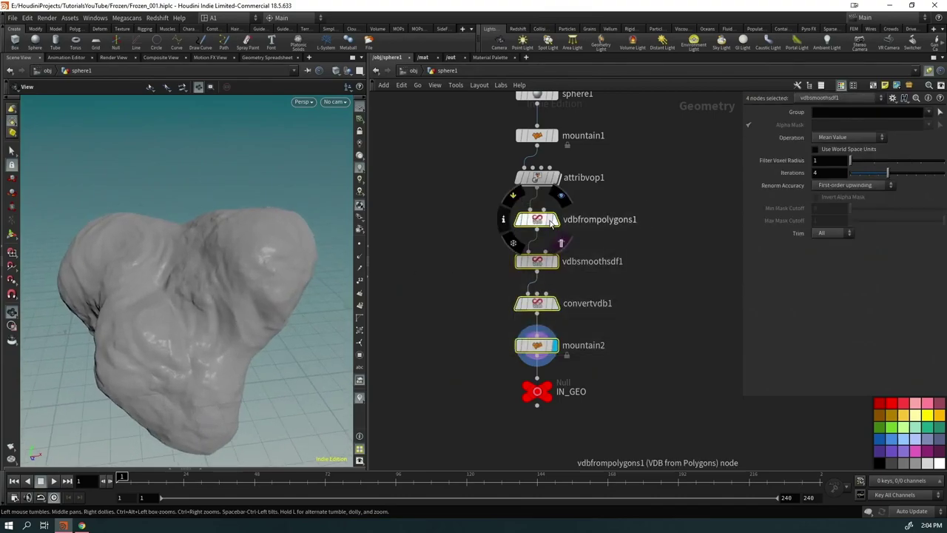
{"action": "left_click_drag", "start_coordinate": [546, 224], "coordinate": [419, 230]}
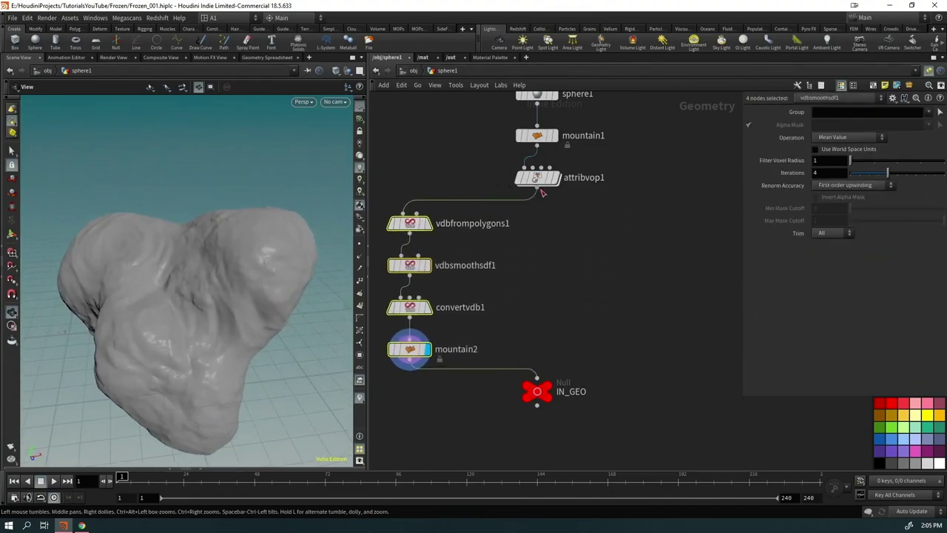
{"action": "left_click_drag", "start_coordinate": [537, 187], "coordinate": [552, 384]}
{"action": "left_click", "coordinate": [559, 368]}
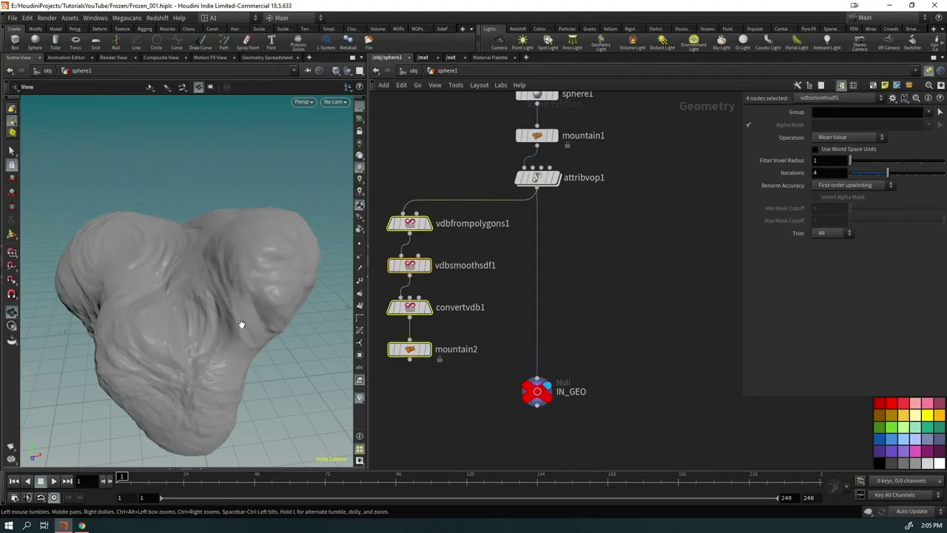
{"action": "left_click_drag", "start_coordinate": [243, 324], "coordinate": [176, 312]}
{"action": "middle_click_drag", "start_coordinate": [558, 421], "coordinate": [546, 363]}
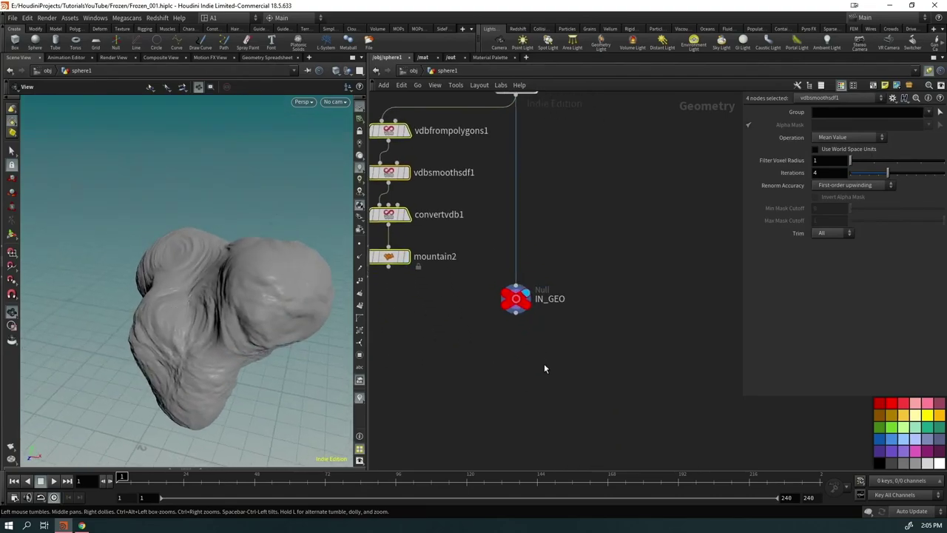
Step: Nudge the IN_GEO null slightly and save the scene file
{"action": "left_click", "coordinate": [518, 302]}
{"action": "mouse_move", "coordinate": [522, 310]}
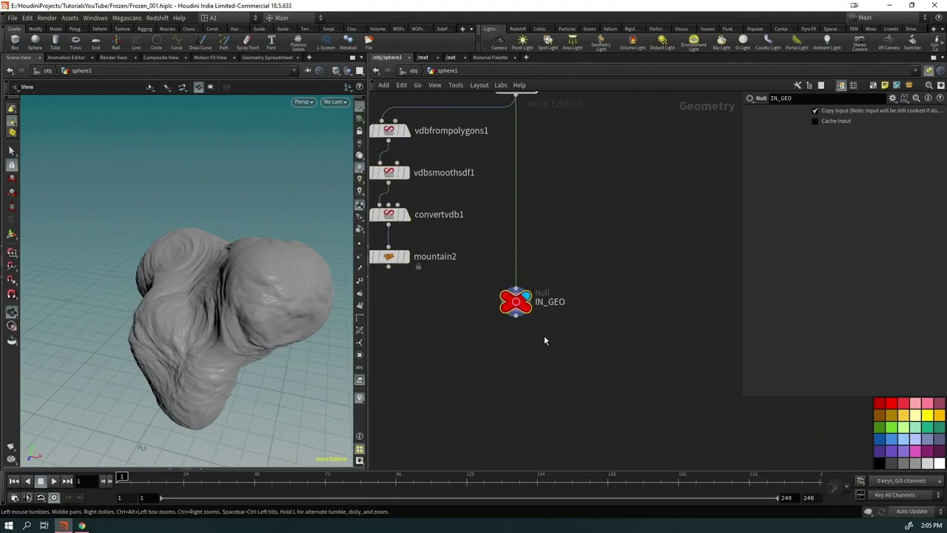
{"action": "key", "text": "ctrl+s"}
Step: Add a Pyro Source node fed by IN_GEO and place it below and to one side of the null
{"action": "key", "text": "Tab"}
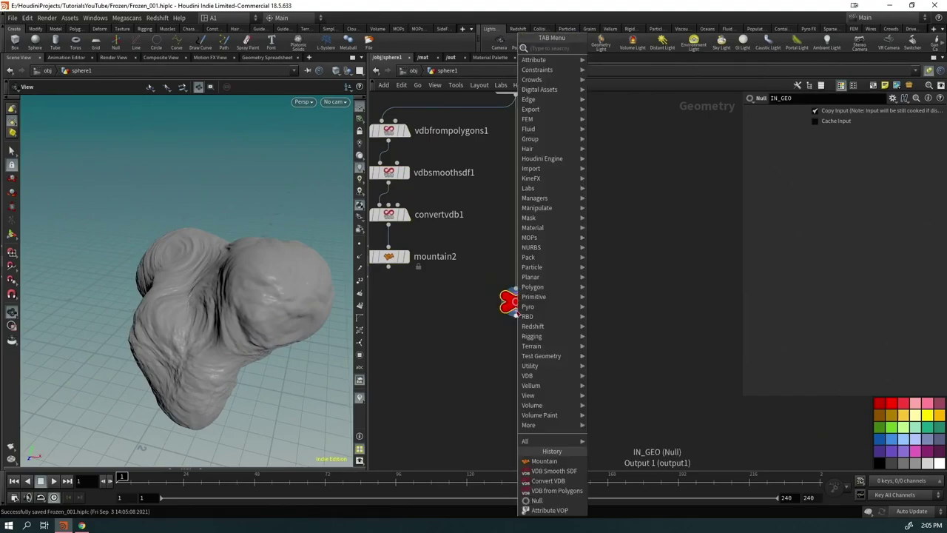
{"action": "type", "text": "pyro"}
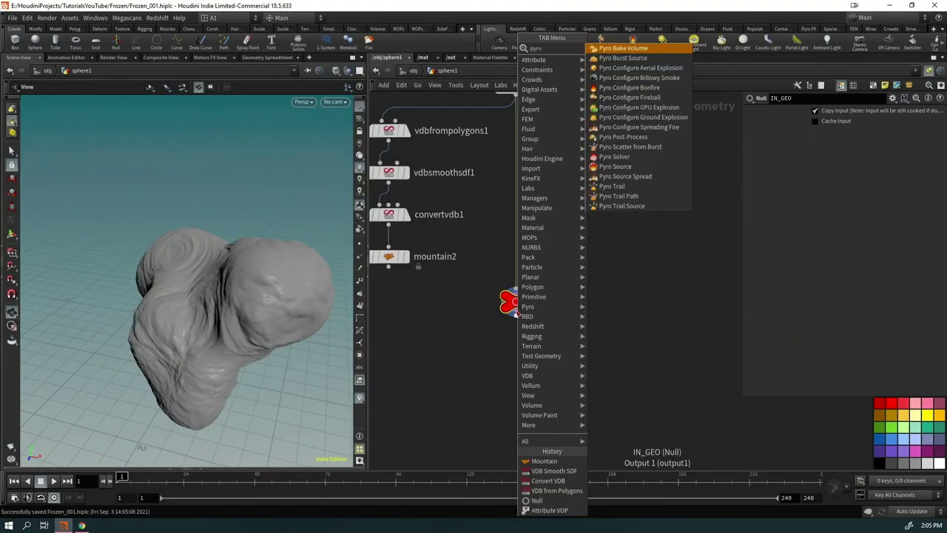
{"action": "type", "text": " sou"}
{"action": "key", "text": "Return"}
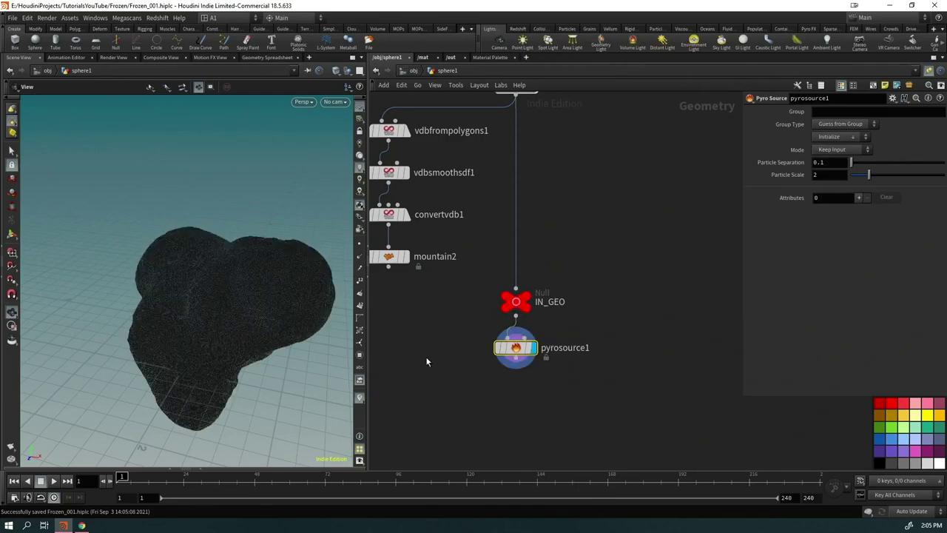
{"action": "left_click", "coordinate": [449, 399]}
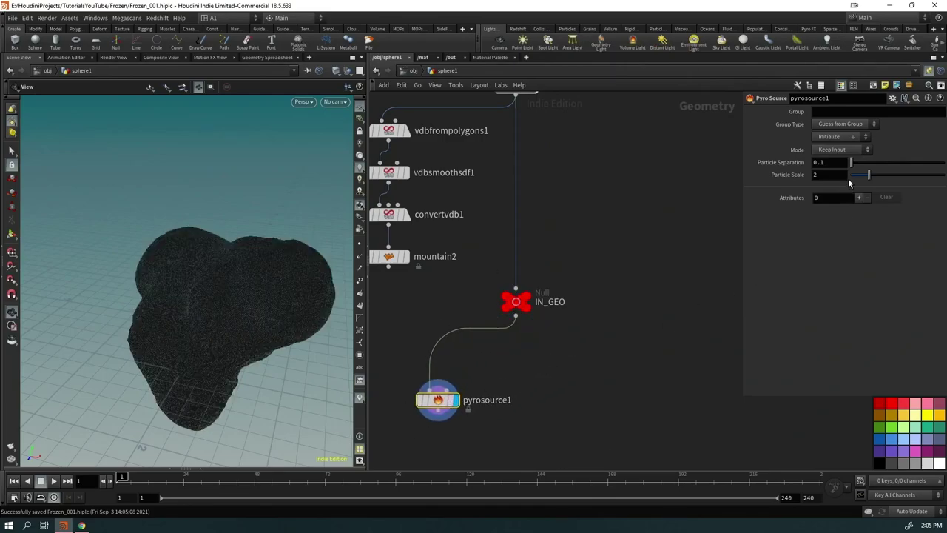
Step: Set the Pyro Source mode to Surface Scatter with a particle separation of 0.02, and inspect the scattered points
{"action": "left_click", "coordinate": [837, 150]}
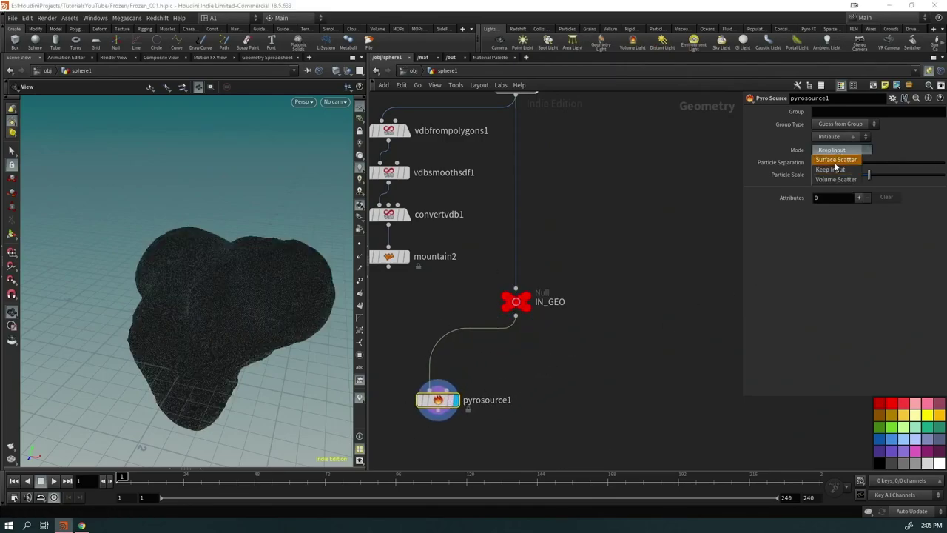
{"action": "left_click", "coordinate": [836, 159]}
{"action": "left_click", "coordinate": [831, 162]}
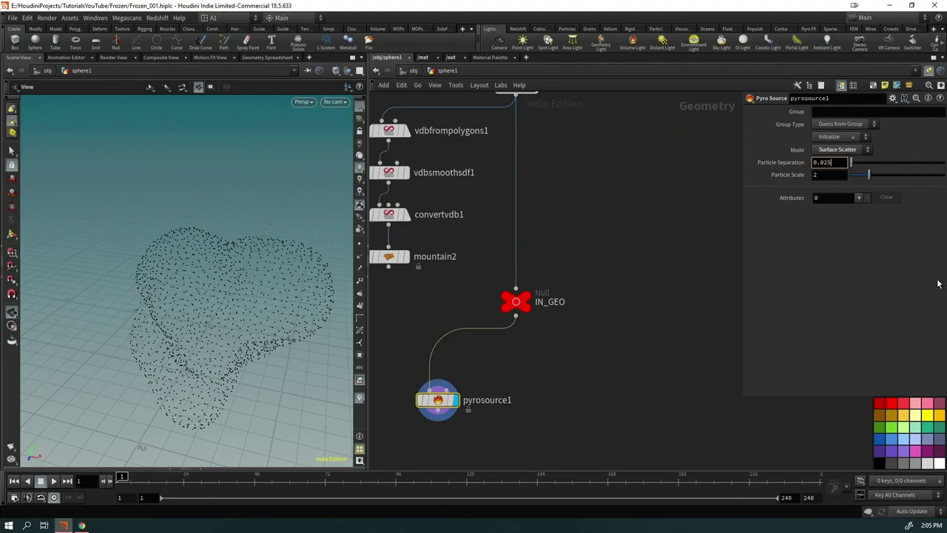
{"action": "key", "text": "Return"}
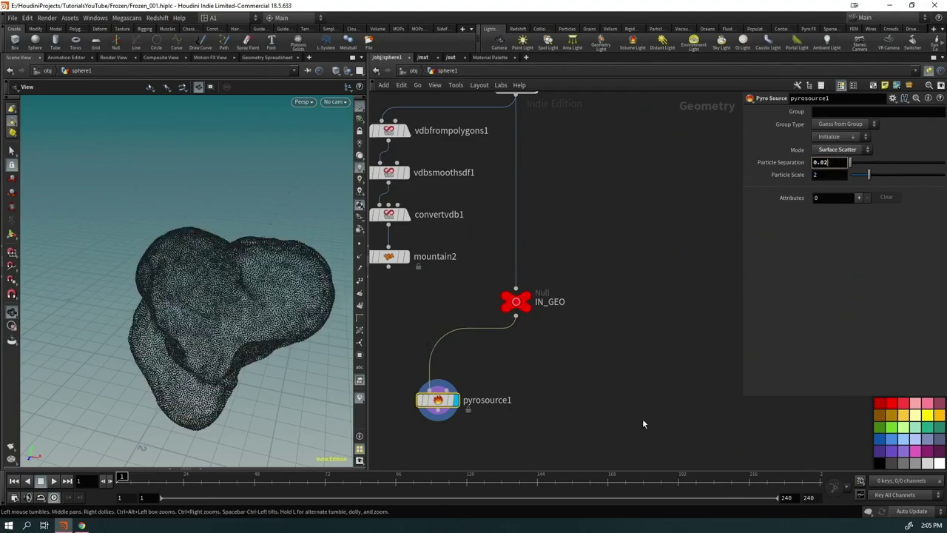
{"action": "key", "text": "Return"}
{"action": "left_click_drag", "start_coordinate": [285, 275], "coordinate": [214, 300]}
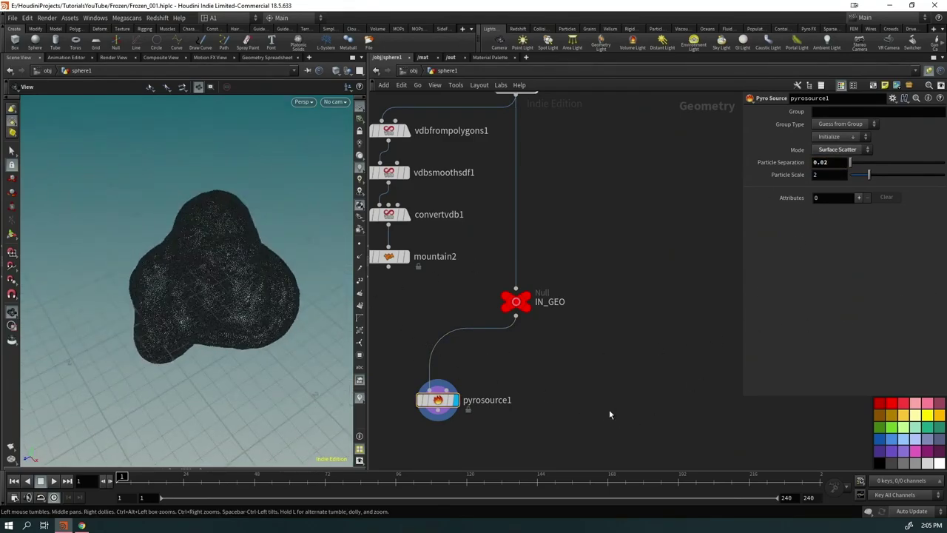
Step: Add a Temperature attribute to the Pyro Source and move its node further below IN_GEO
{"action": "middle_click_drag", "start_coordinate": [650, 371], "coordinate": [641, 296]}
{"action": "left_click", "coordinate": [860, 199]}
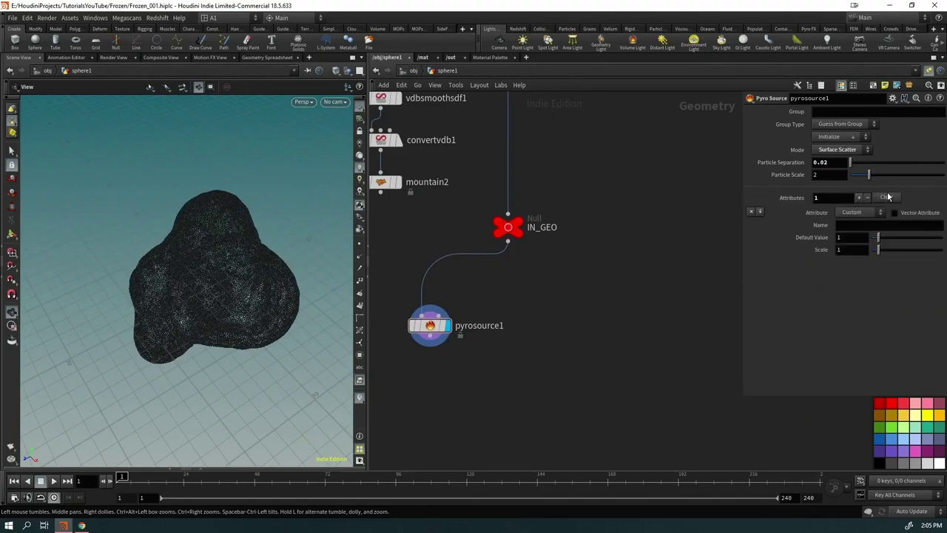
{"action": "left_click", "coordinate": [858, 212]}
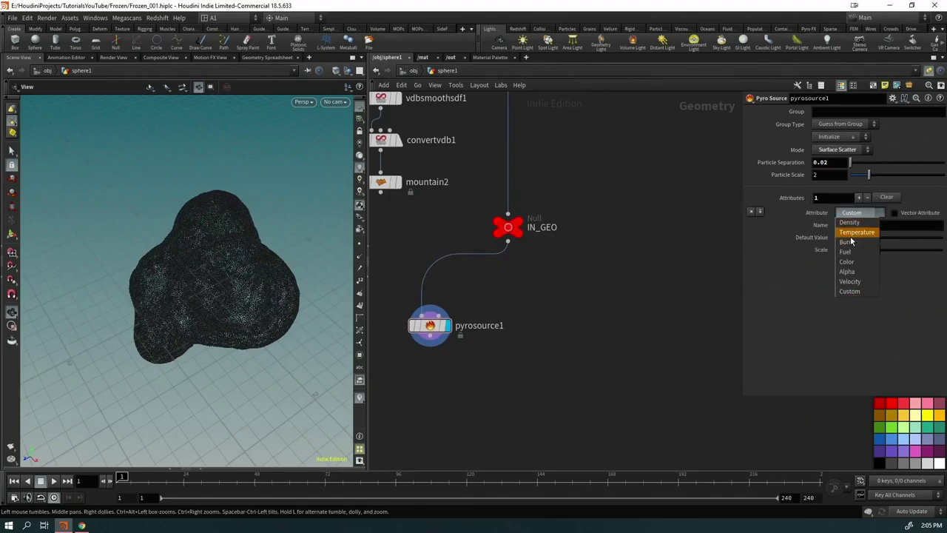
{"action": "left_click", "coordinate": [849, 240]}
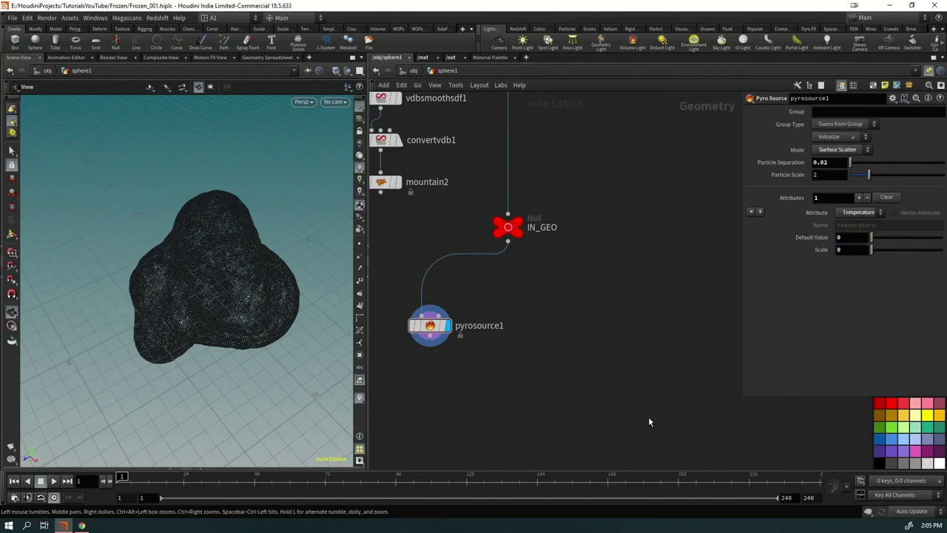
{"action": "left_click_drag", "start_coordinate": [430, 326], "coordinate": [415, 390]}
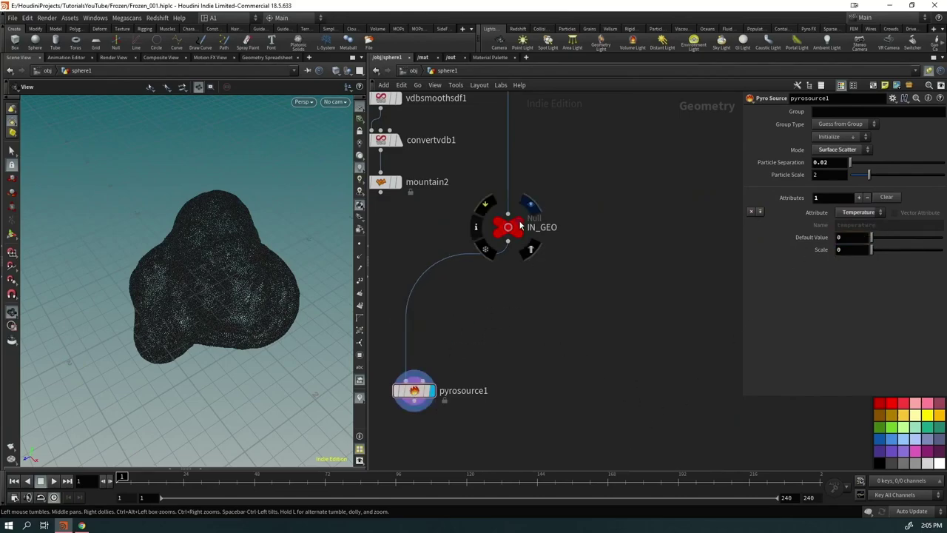
Step: Display IN_GEO, branch a Scatter node off it with a forced total count of 4, and place it to the side
{"action": "left_click", "coordinate": [521, 224]}
{"action": "left_click", "coordinate": [509, 231]}
{"action": "left_click", "coordinate": [507, 236]}
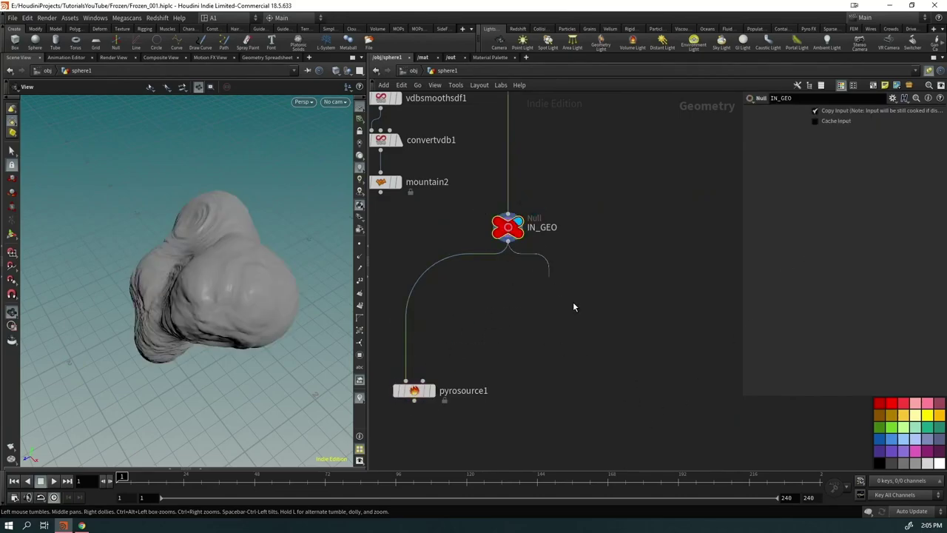
{"action": "key", "text": "Tab"}
{"action": "type", "text": "sca"}
{"action": "key", "text": "Return"}
{"action": "left_click", "coordinate": [620, 351]}
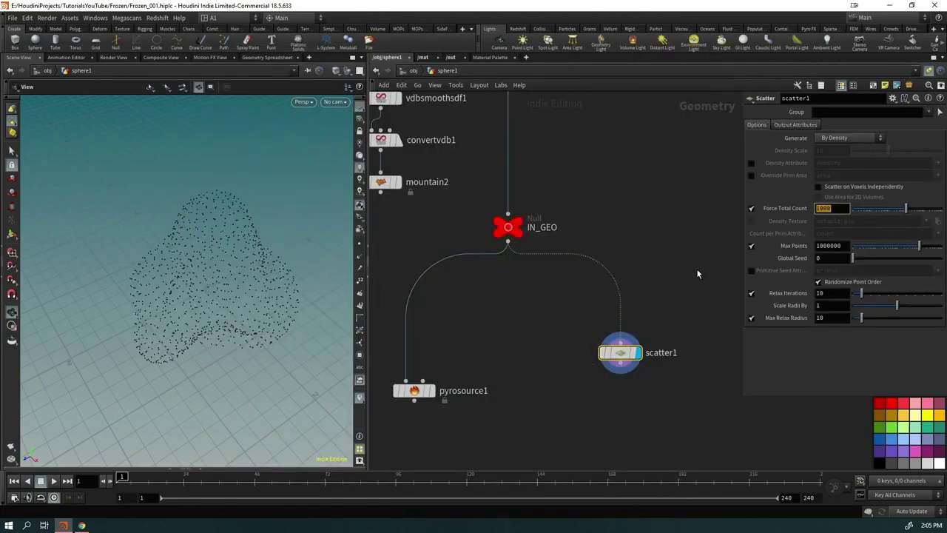
{"action": "key", "text": "Return"}
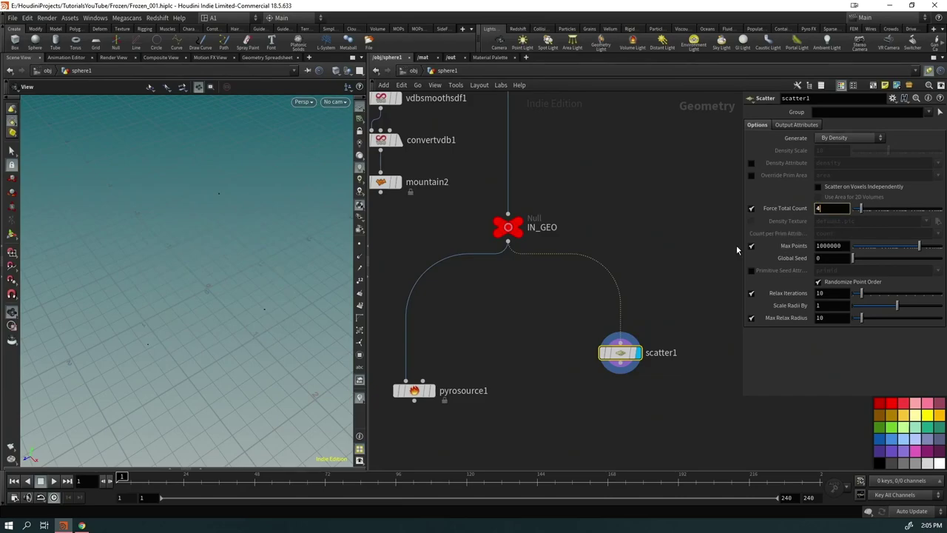
{"action": "left_click_drag", "start_coordinate": [620, 352], "coordinate": [662, 315]}
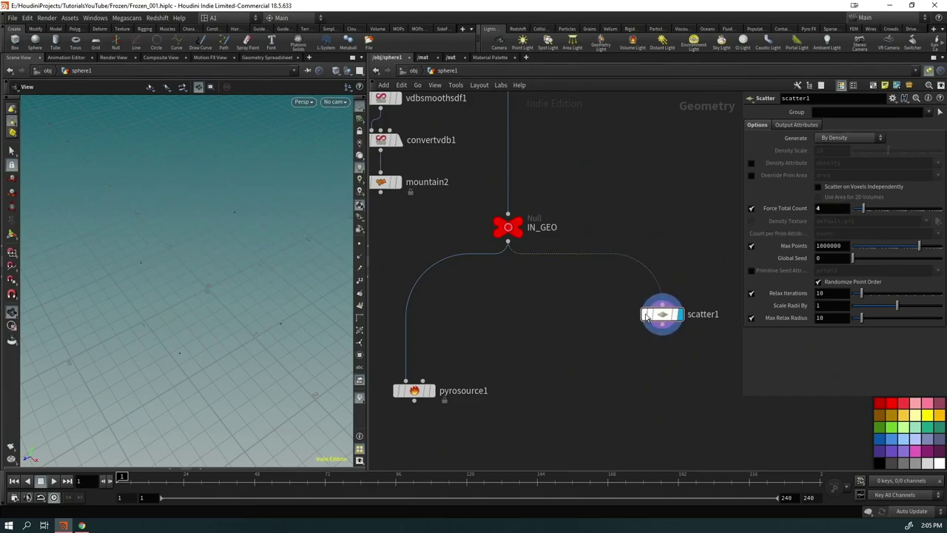
Step: Add a Sphere node beside scatter1 and set its uniform scale to 0.1
{"action": "key", "text": "Tab"}
{"action": "mouse_move", "coordinate": [555, 307]}
{"action": "left_click", "coordinate": [644, 326]}
{"action": "left_click", "coordinate": [553, 314]}
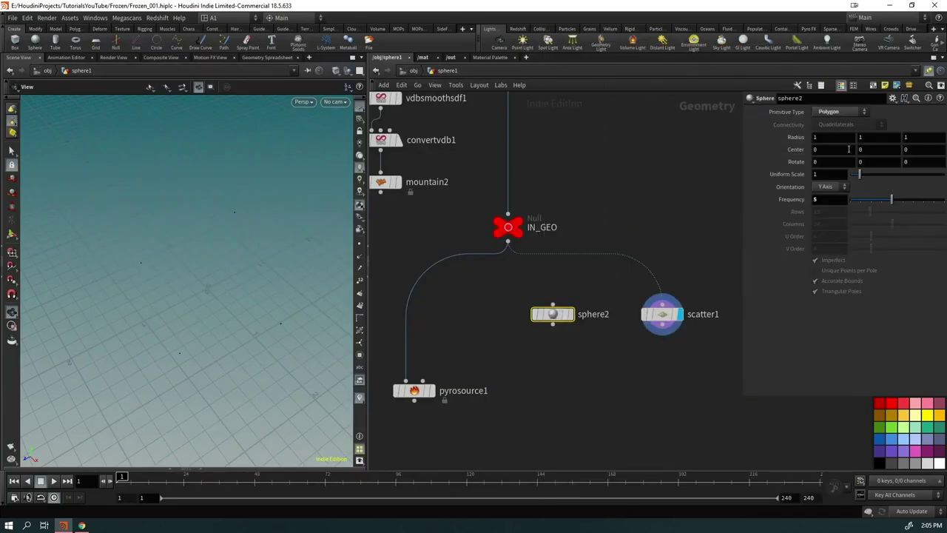
{"action": "type", "text": "0.1"}
{"action": "key", "text": "Return"}
Step: Copy the small sphere onto the scattered points with a Copy to Points node fed by sphere2 and scatter1
{"action": "left_click_drag", "start_coordinate": [522, 349], "coordinate": [712, 291]}
{"action": "left_click", "coordinate": [552, 324]}
{"action": "left_click", "coordinate": [600, 375]}
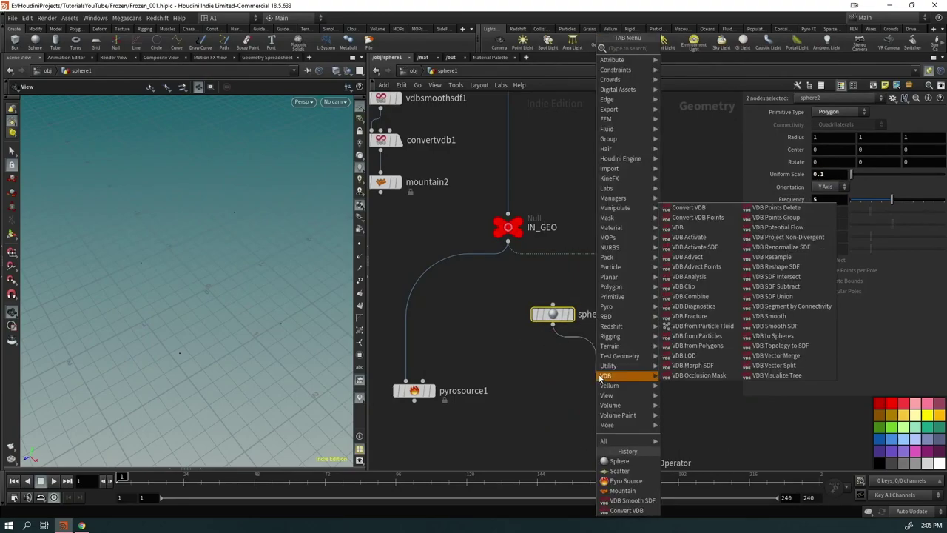
{"action": "key", "text": "Escape"}
{"action": "left_click", "coordinate": [600, 379]}
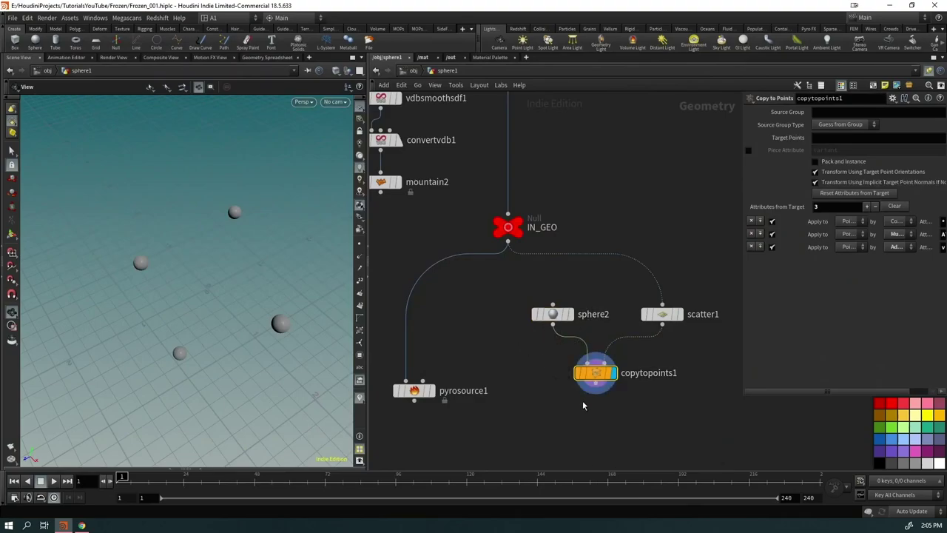
{"action": "mouse_move", "coordinate": [557, 316]}
{"action": "left_mouse_down"}
{"action": "mouse_move", "coordinate": [553, 326]}
{"action": "mouse_move", "coordinate": [554, 316]}
{"action": "left_mouse_up"}
Step: Add a Group node below pyrosource1, displayed as output, with copytopoints1 wired into its second input
{"action": "middle_click_drag", "start_coordinate": [460, 417], "coordinate": [461, 333]}
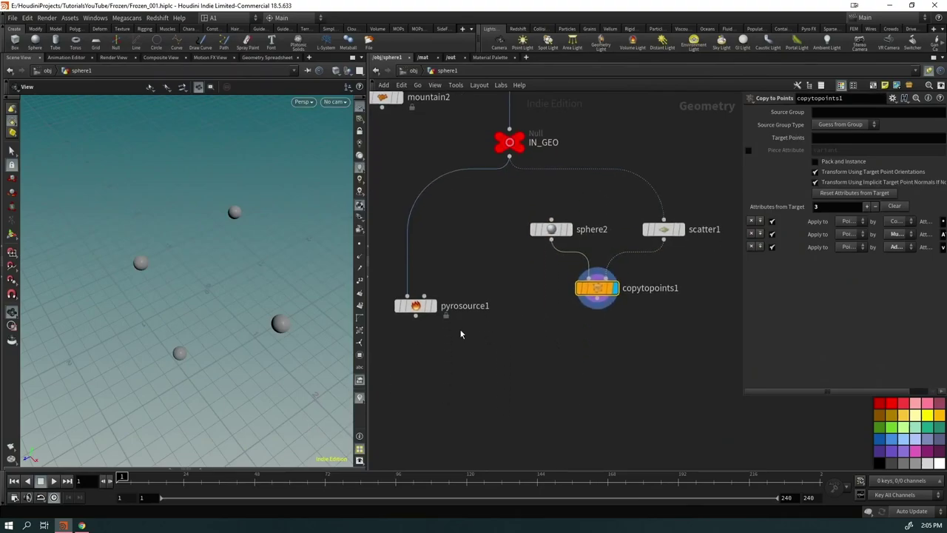
{"action": "left_click_drag", "start_coordinate": [423, 311], "coordinate": [434, 294]}
{"action": "left_click", "coordinate": [446, 288]}
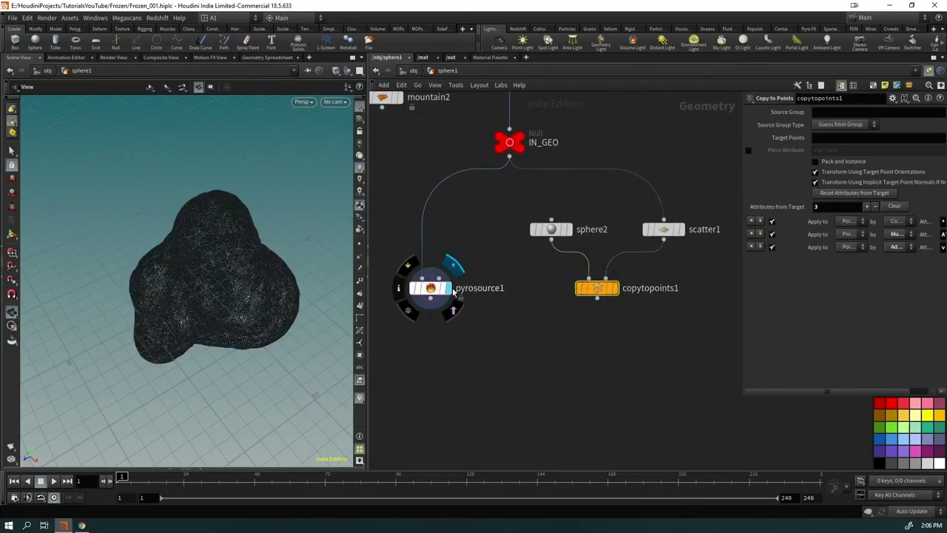
{"action": "key", "text": "Tab"}
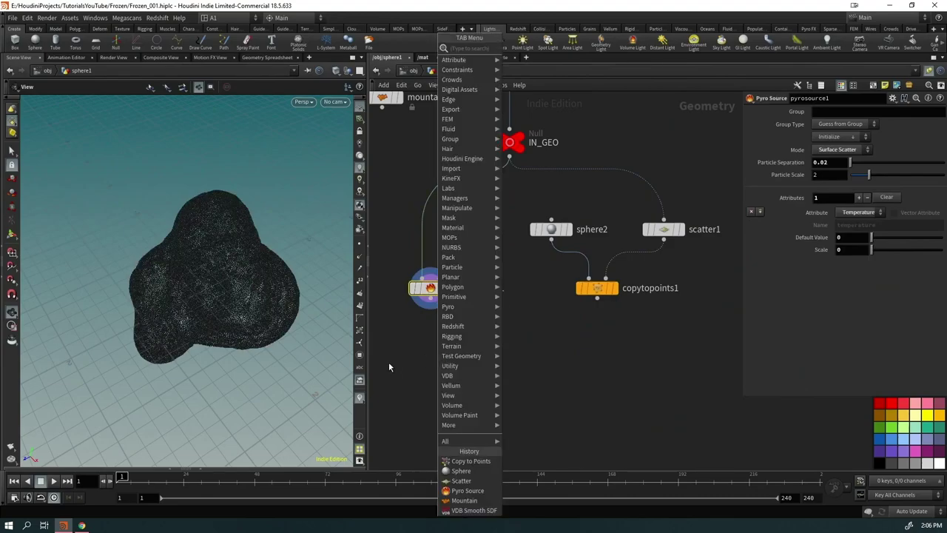
{"action": "type", "text": "group"}
{"action": "key", "text": "Return"}
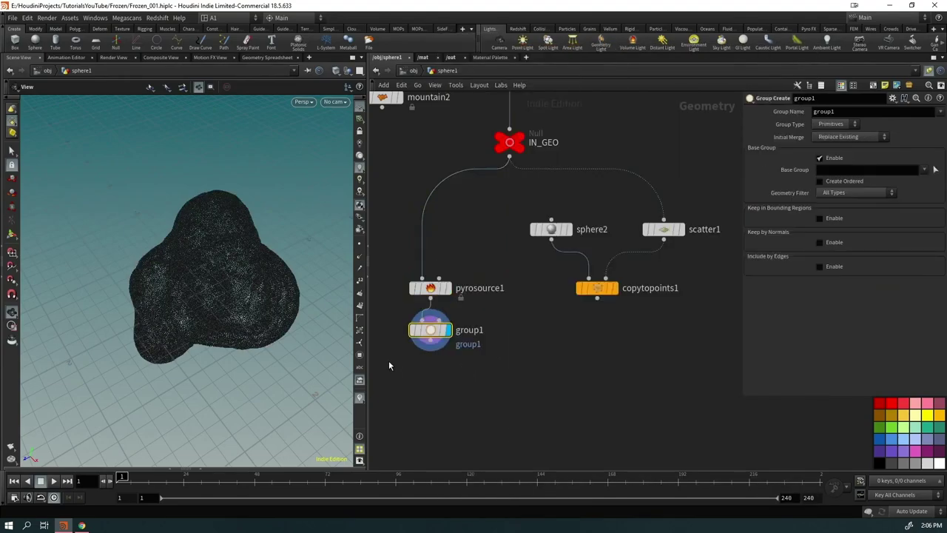
{"action": "left_click_drag", "start_coordinate": [422, 335], "coordinate": [511, 376]}
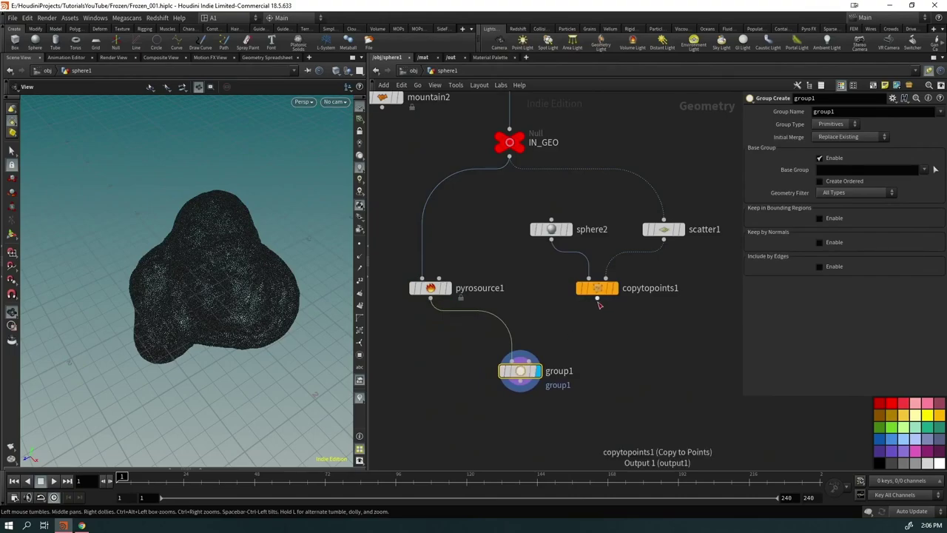
{"action": "left_click_drag", "start_coordinate": [597, 298], "coordinate": [536, 360]}
Step: Disable the base group and make group1 a Points group kept in bounding regions by Bounding Object
{"action": "left_click", "coordinate": [822, 159]}
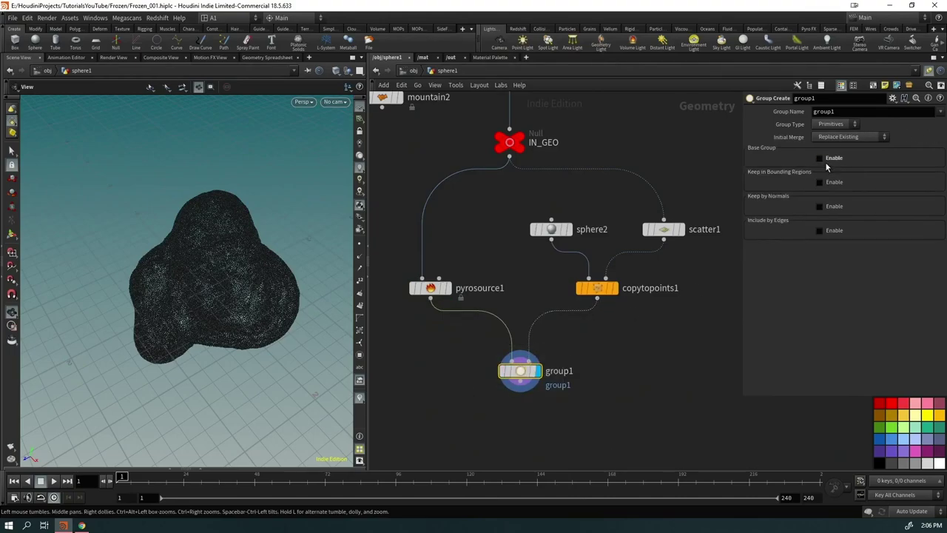
{"action": "left_click", "coordinate": [820, 183]}
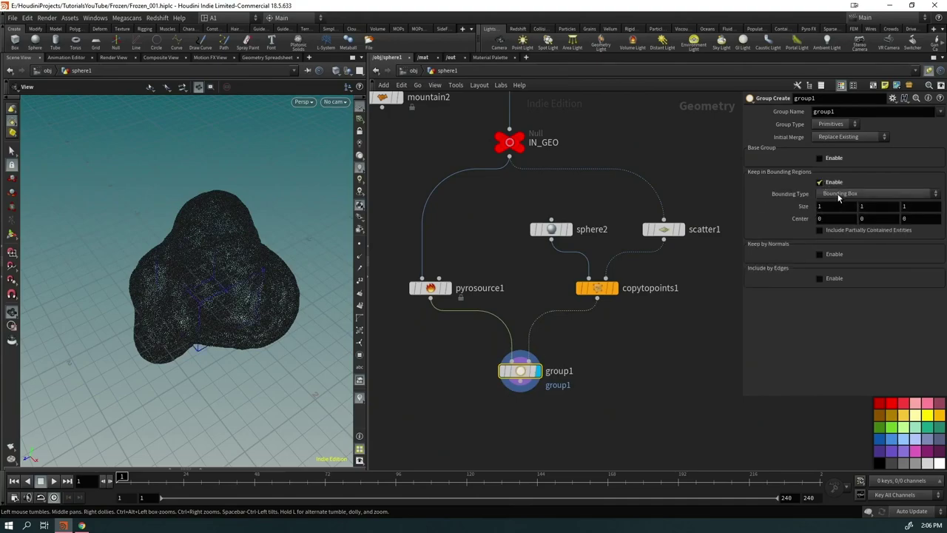
{"action": "left_click", "coordinate": [840, 195]}
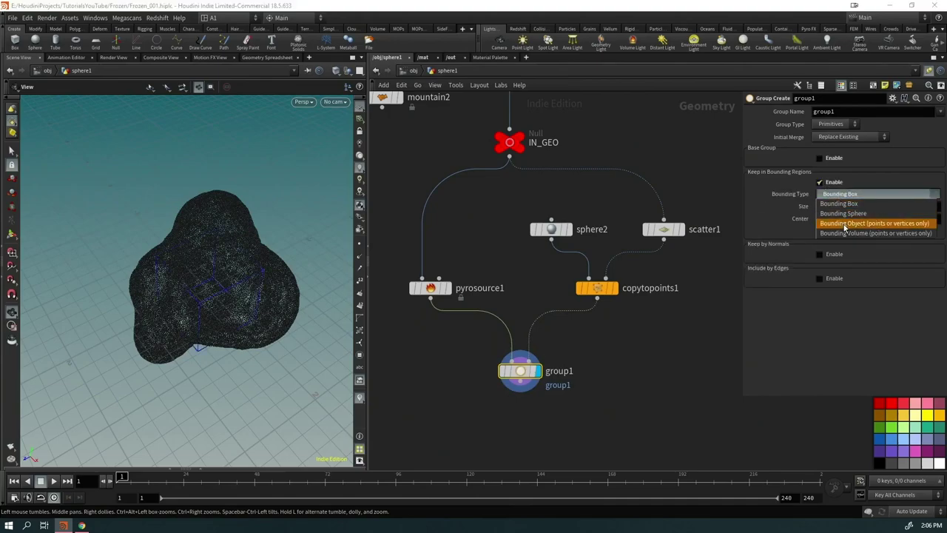
{"action": "left_click", "coordinate": [845, 223]}
{"action": "left_click", "coordinate": [835, 123]}
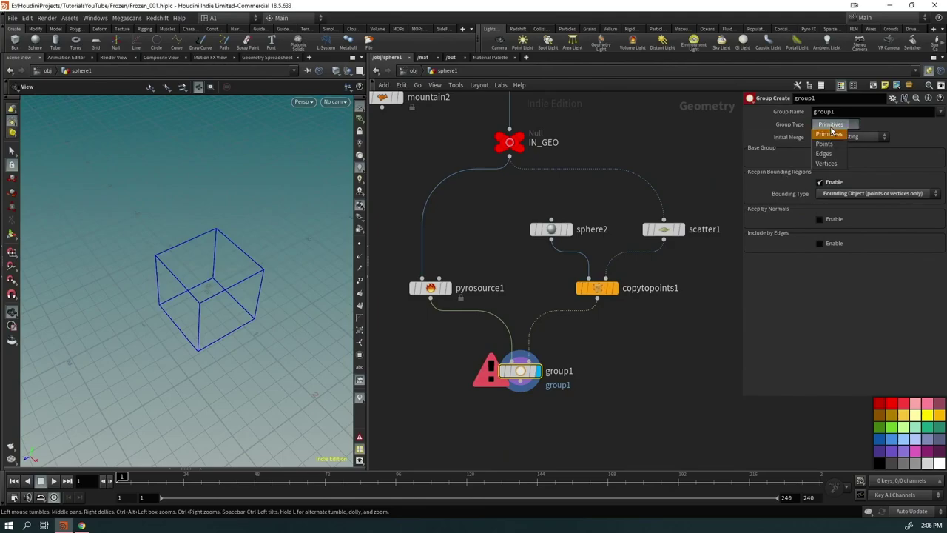
{"action": "left_click", "coordinate": [824, 148]}
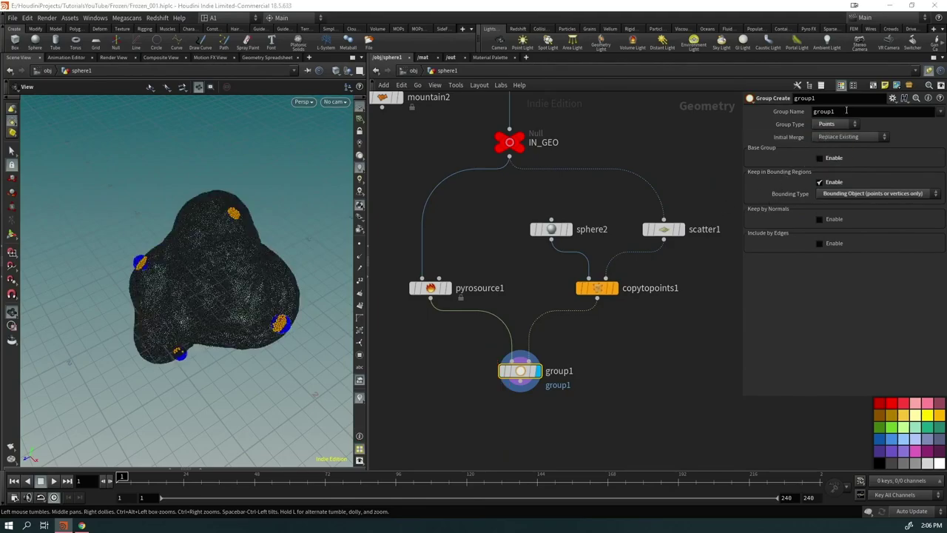
Step: Name the point group start_grp
{"action": "left_click", "coordinate": [847, 110]}
{"action": "type", "text": "start"}
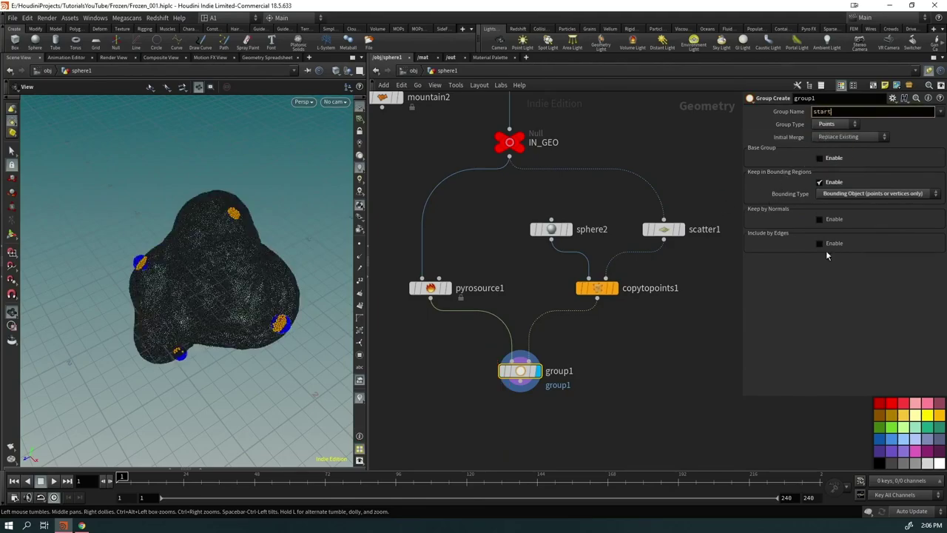
{"action": "type", "text": "_grp"}
{"action": "key", "text": "Return"}
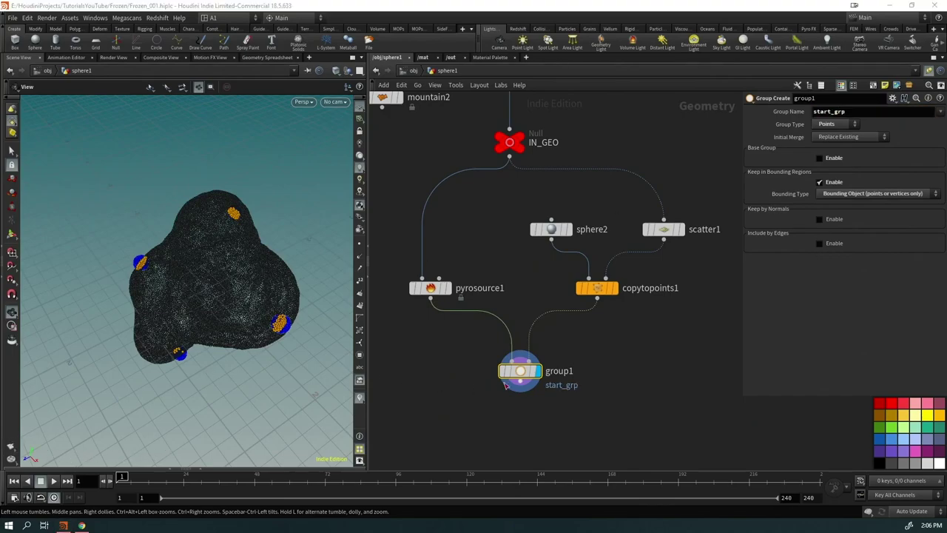
Step: Add an Attribute Wrangle below group1 and restrict it to start_grp
{"action": "key", "text": "Tab"}
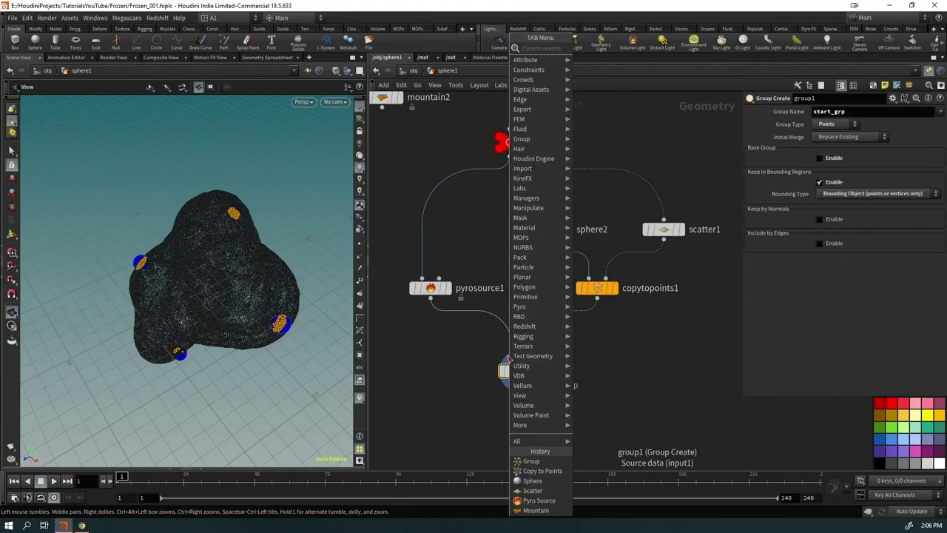
{"action": "type", "text": "attrib wrangle"}
{"action": "key", "text": "Return"}
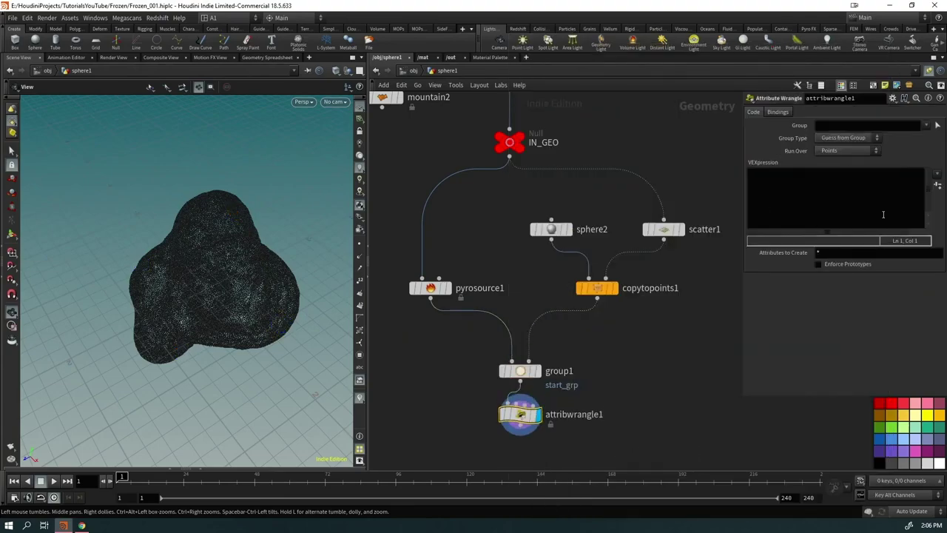
{"action": "left_click", "coordinate": [927, 125]}
{"action": "left_click", "coordinate": [914, 147]}
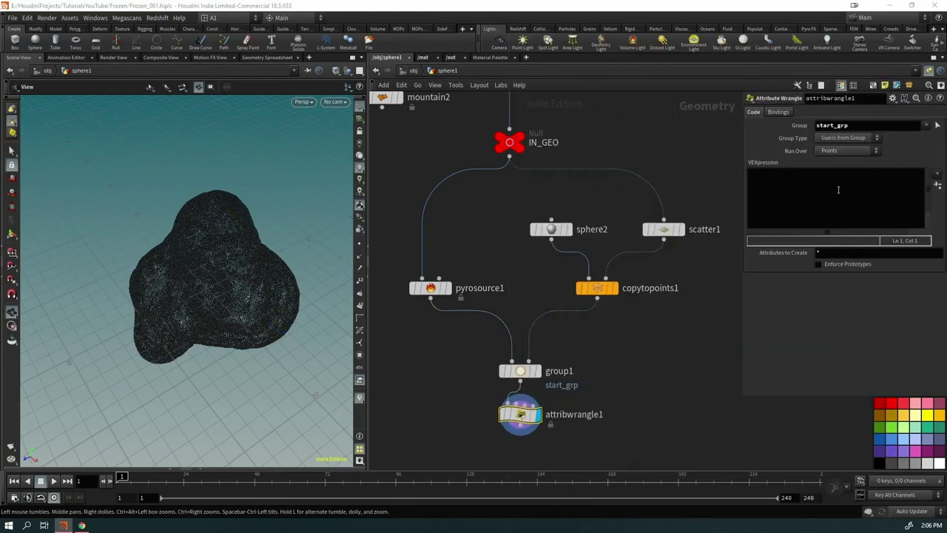
Step: Write f@temperature = 1; in the wrangle's VEXpression and visualize the temperature attribute on the points
{"action": "left_click", "coordinate": [835, 193]}
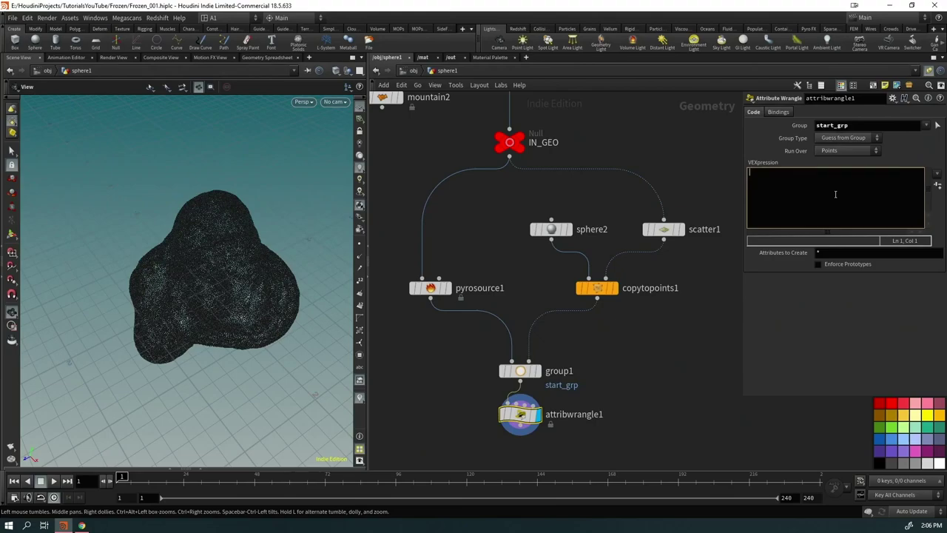
{"action": "type", "text": "f@temperature = 1;"}
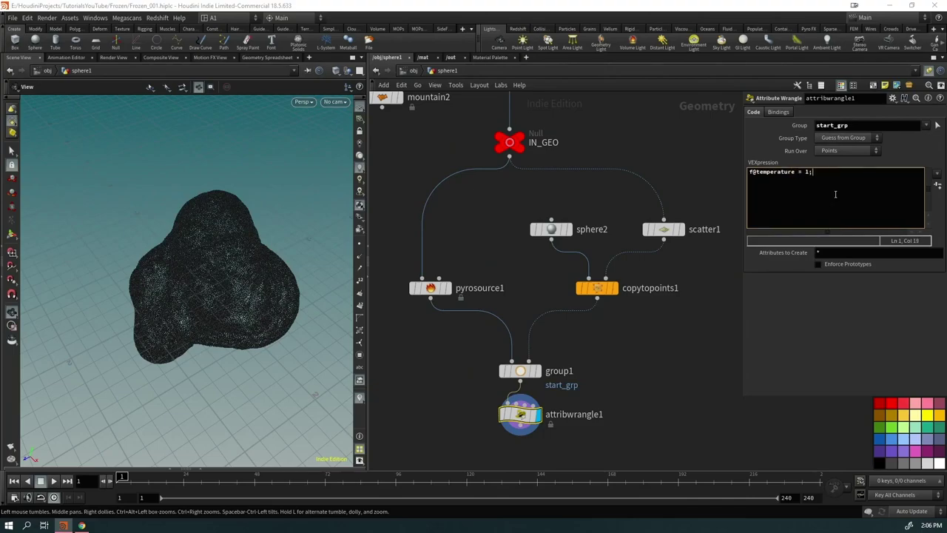
{"action": "left_click", "coordinate": [531, 400]}
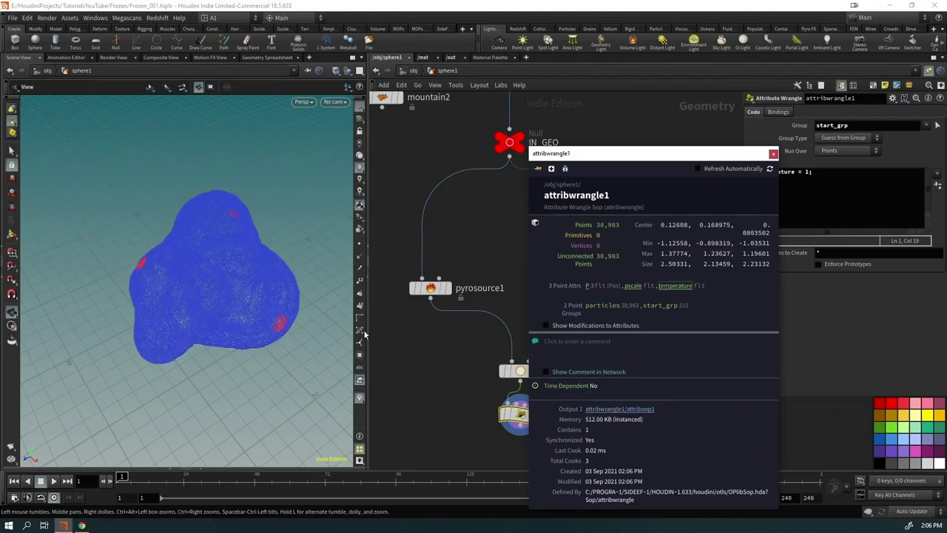
{"action": "left_click_drag", "start_coordinate": [215, 275], "coordinate": [347, 344]}
Step: Add a Pyro Source Spread node below attribwrangle1
{"action": "key", "text": "Tab"}
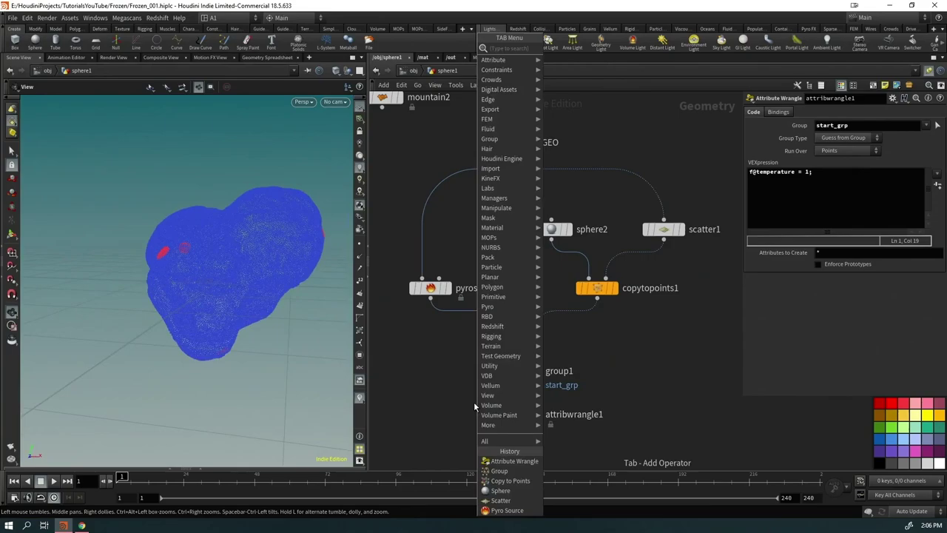
{"action": "type", "text": "pyro source sp"}
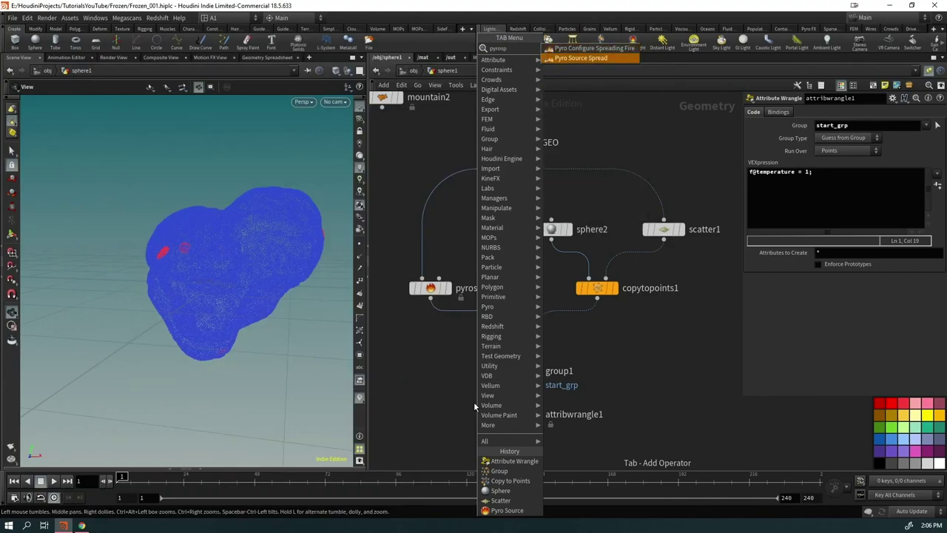
{"action": "key", "text": "Return"}
{"action": "middle_click_drag", "start_coordinate": [619, 431], "coordinate": [599, 279]}
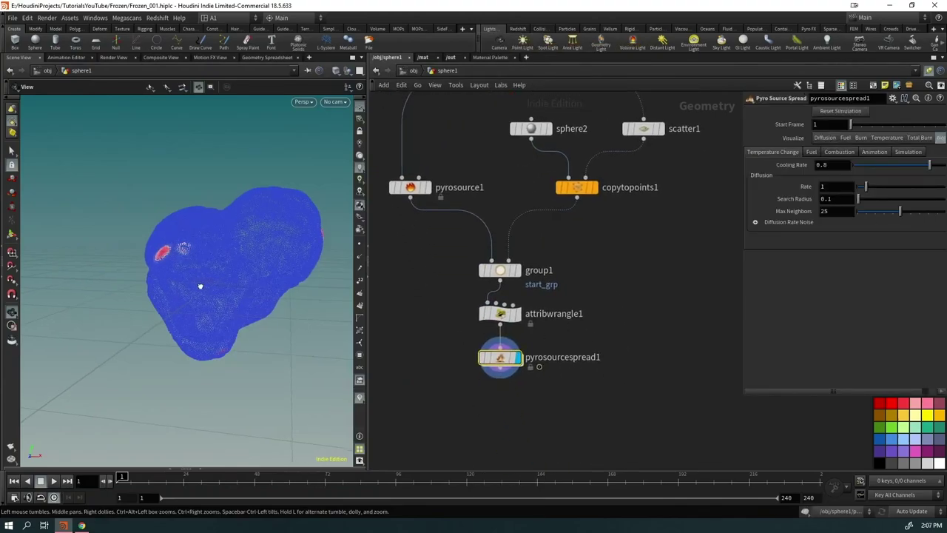
Step: Set the Pyro Source Spread cooling rate to 0.4 and play the simulation to check the spread
{"action": "left_click_drag", "start_coordinate": [197, 286], "coordinate": [240, 286]}
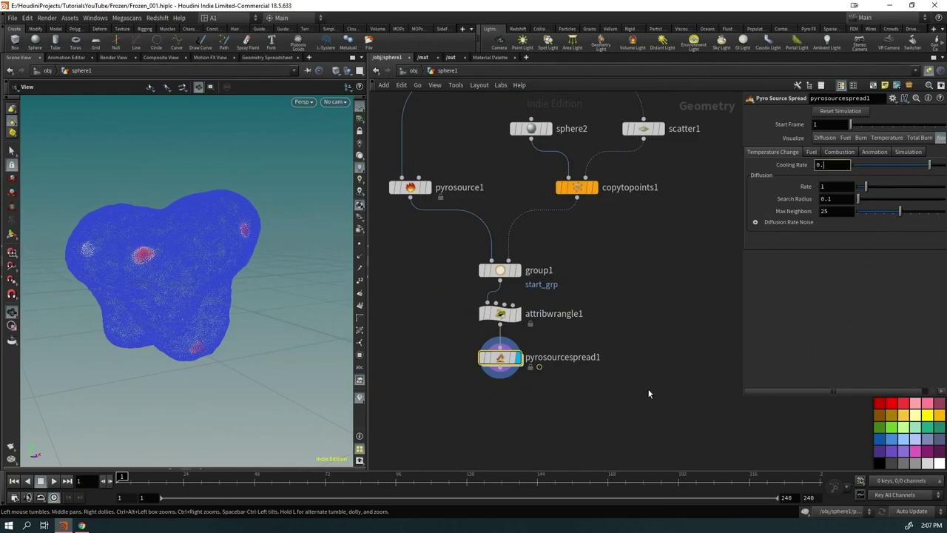
{"action": "type", "text": "4"}
{"action": "key", "text": "Return"}
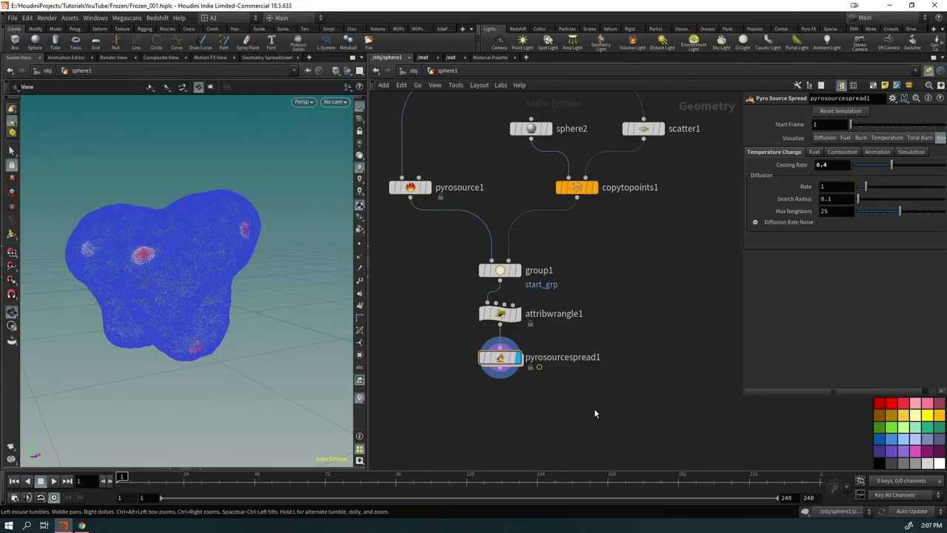
{"action": "key", "text": "Up"}
{"action": "left_click_drag", "start_coordinate": [160, 301], "coordinate": [190, 301]}
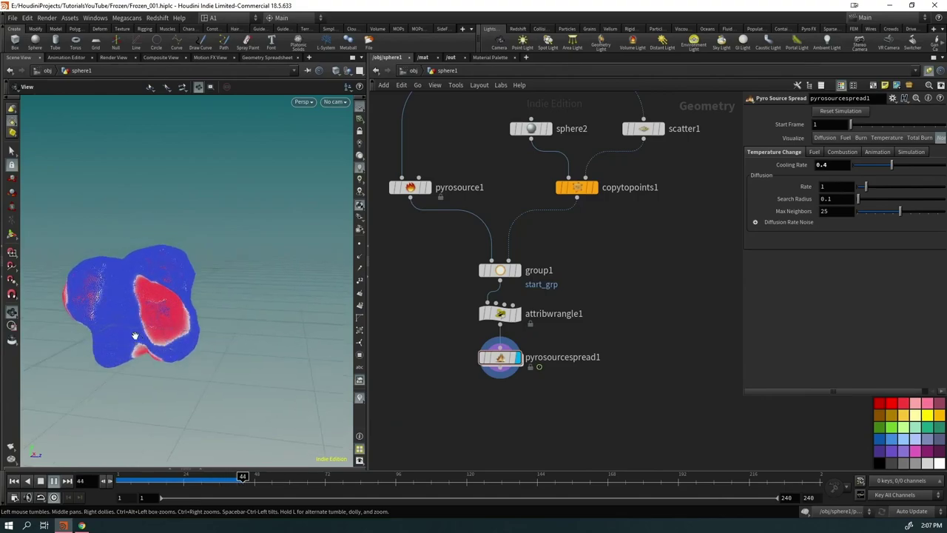
Step: Set the Pyro Source Spread diffusion rate to 0.3 and play the simulation from the first frame to check the spread
{"action": "key", "text": "ctrl+Up"}
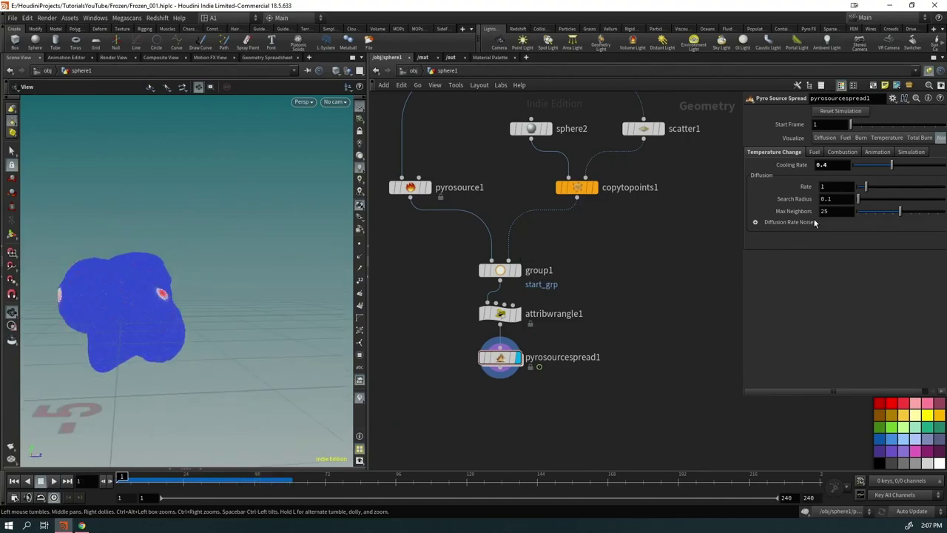
{"action": "left_click", "coordinate": [834, 187]}
{"action": "type", "text": "0.8"}
{"action": "key", "text": "Return"}
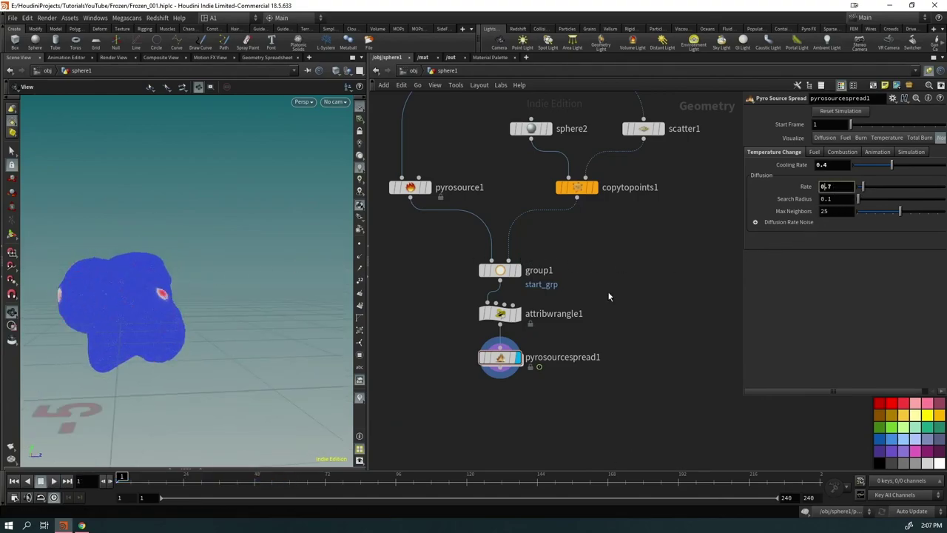
{"action": "key", "text": "ctrl+Up"}
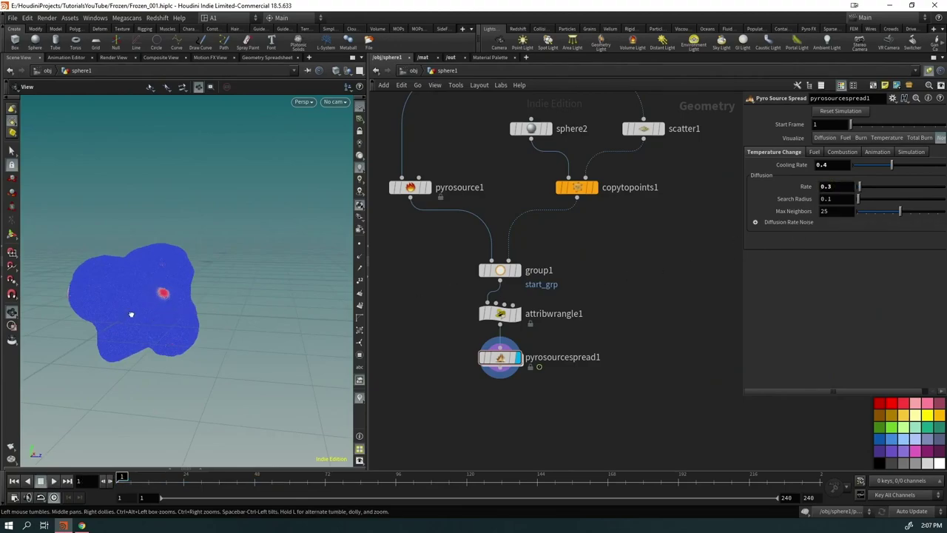
{"action": "key", "text": "Up"}
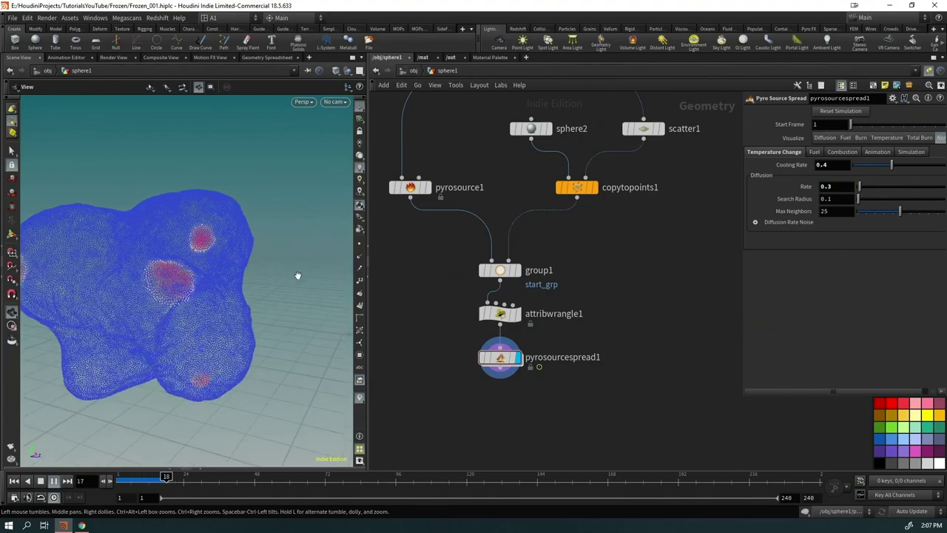
{"action": "scroll", "coordinate": [298, 274], "scroll_direction": "up", "scroll_amount": 5}
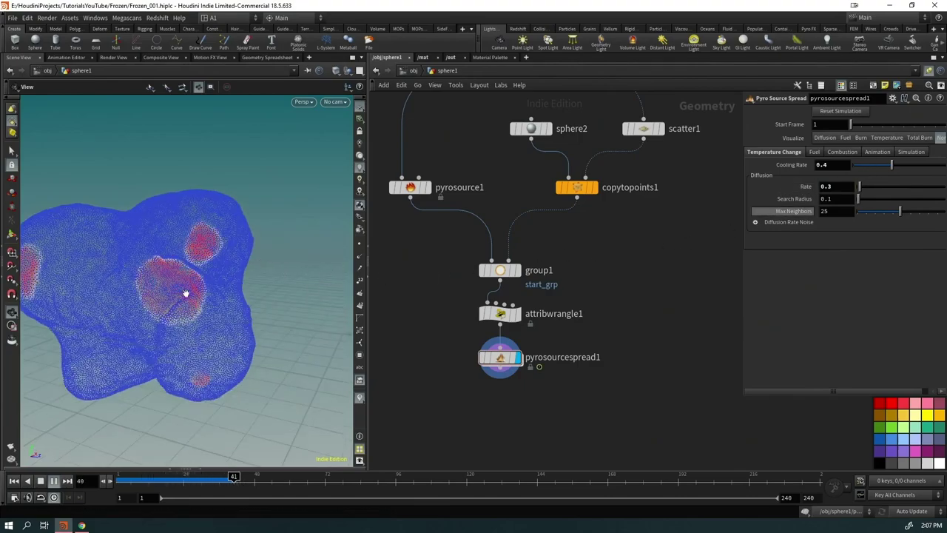
{"action": "left_click_drag", "start_coordinate": [186, 291], "coordinate": [340, 342]}
{"action": "key", "text": "ctrl+Up"}
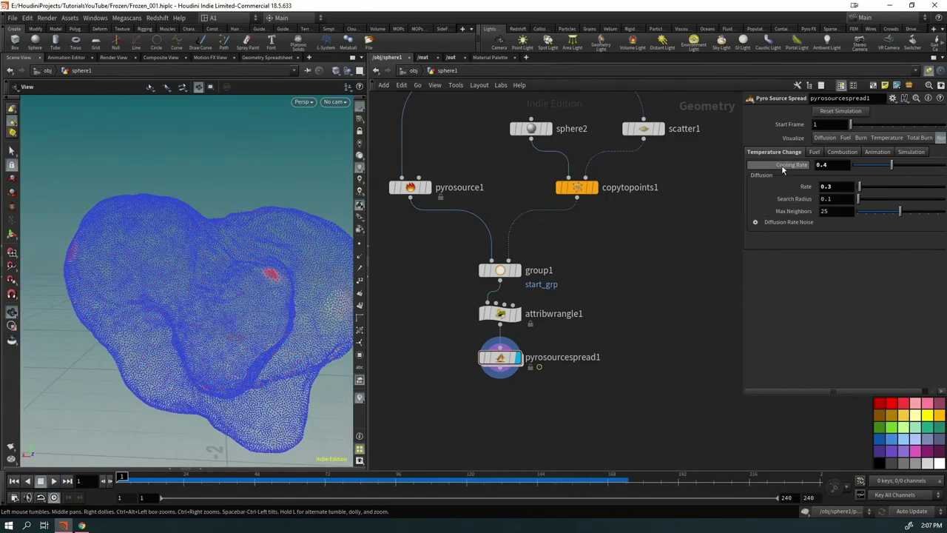
Step: Expose the Diffusion Rate Noise settings, visualize the diffusion, and set the noise element size to 0.81
{"action": "left_click", "coordinate": [756, 222]}
{"action": "left_click", "coordinate": [825, 139]}
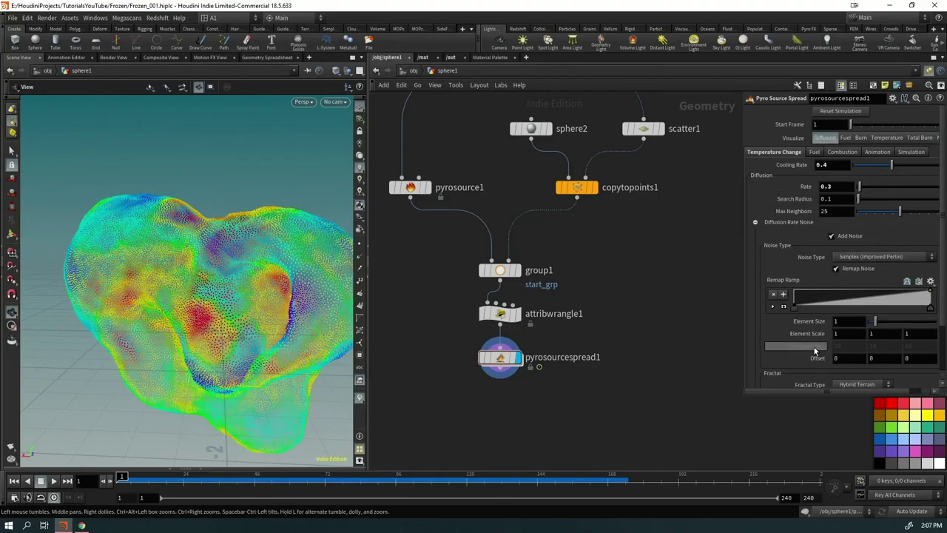
{"action": "scroll", "coordinate": [102, 333], "scroll_direction": "down", "scroll_amount": 3}
{"action": "left_click_drag", "start_coordinate": [101, 332], "coordinate": [257, 335]}
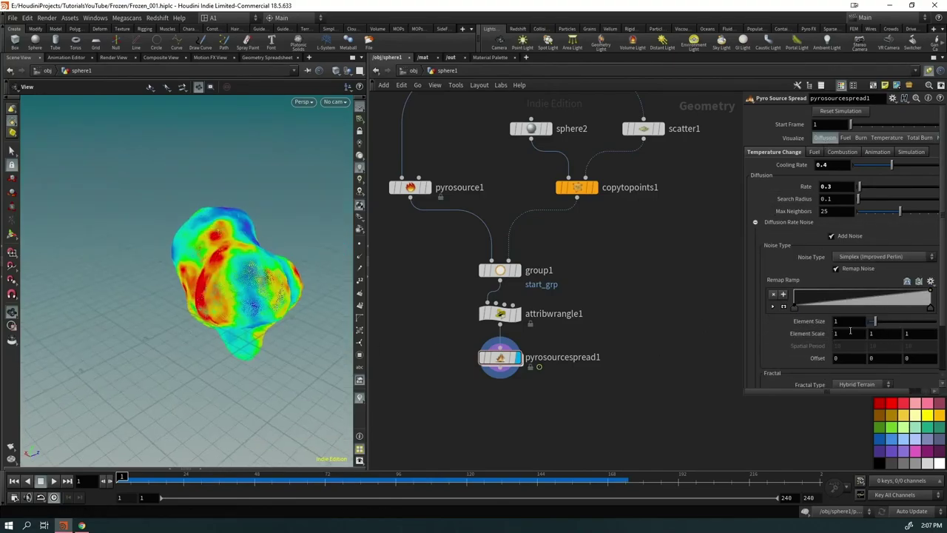
{"action": "left_click_drag", "start_coordinate": [875, 323], "coordinate": [876, 324]}
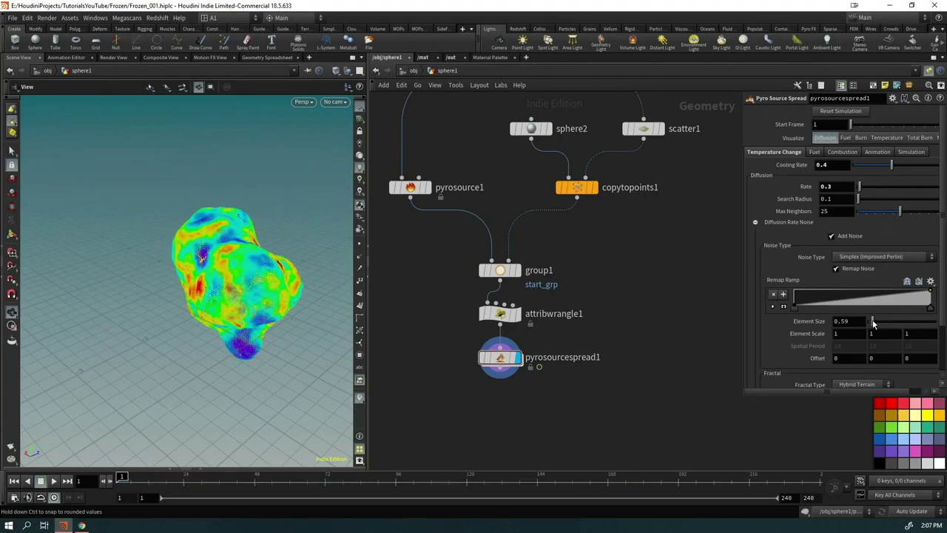
Step: Try Periodic Perlin, Periodic Flow and Worley (cellular) F1 as the diffusion rate noise type and inspect each pattern on the shape
{"action": "left_click", "coordinate": [885, 256]}
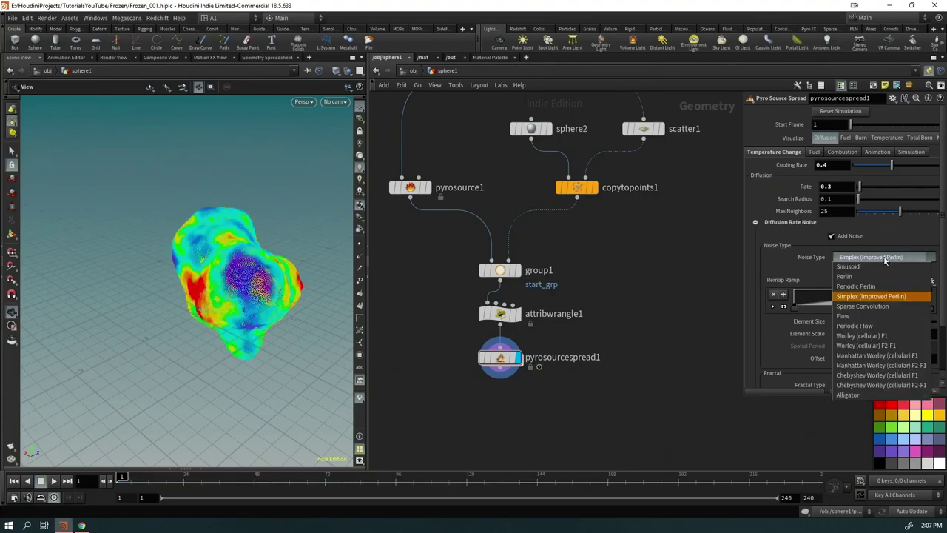
{"action": "left_click", "coordinate": [866, 281]}
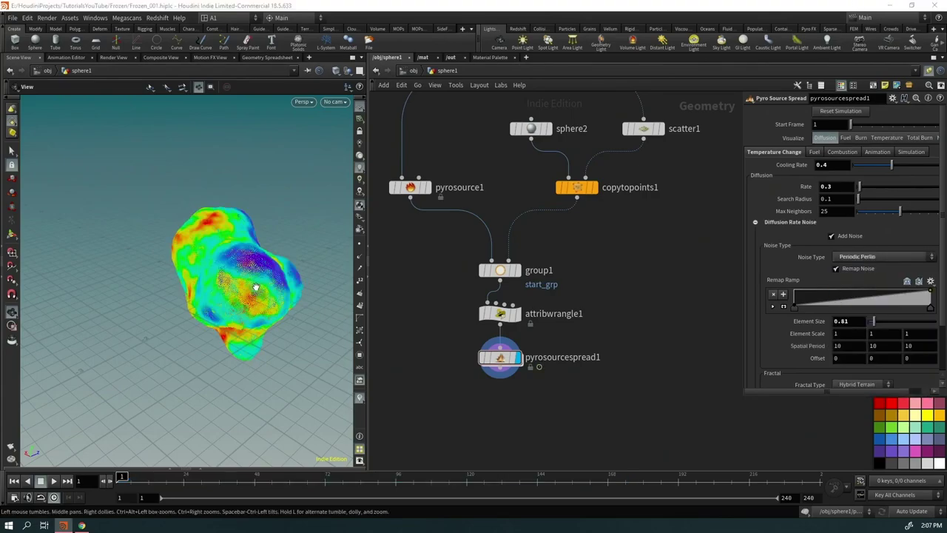
{"action": "left_click", "coordinate": [885, 256]}
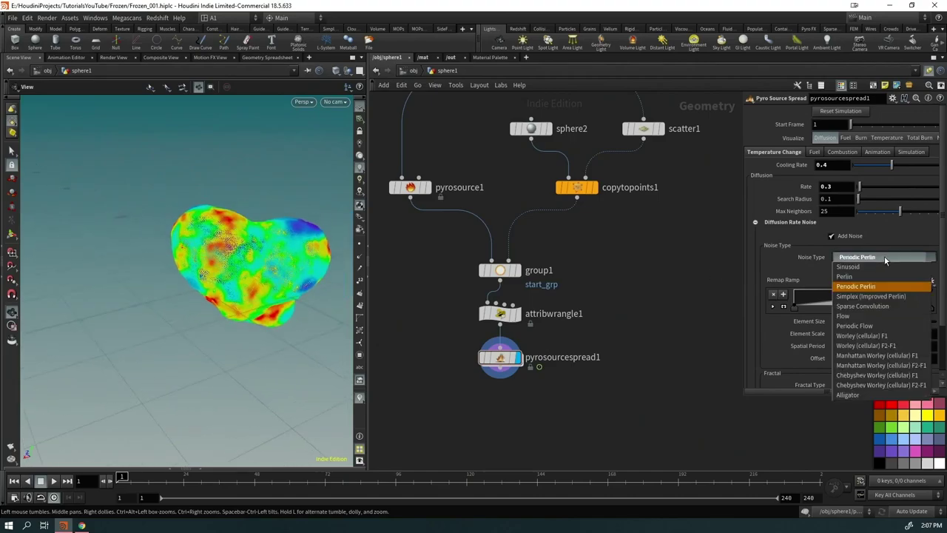
{"action": "left_click", "coordinate": [876, 326]}
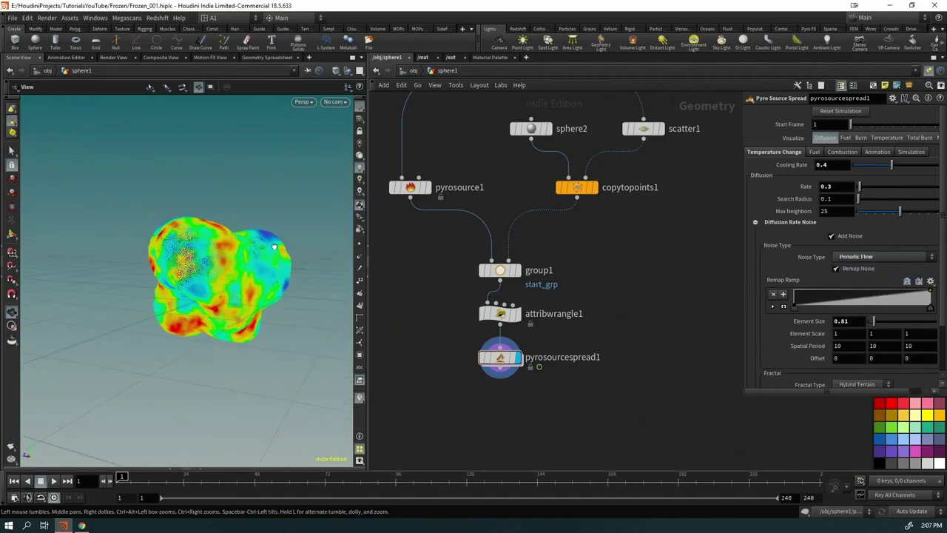
{"action": "left_click", "coordinate": [857, 257]}
{"action": "left_click", "coordinate": [871, 335]}
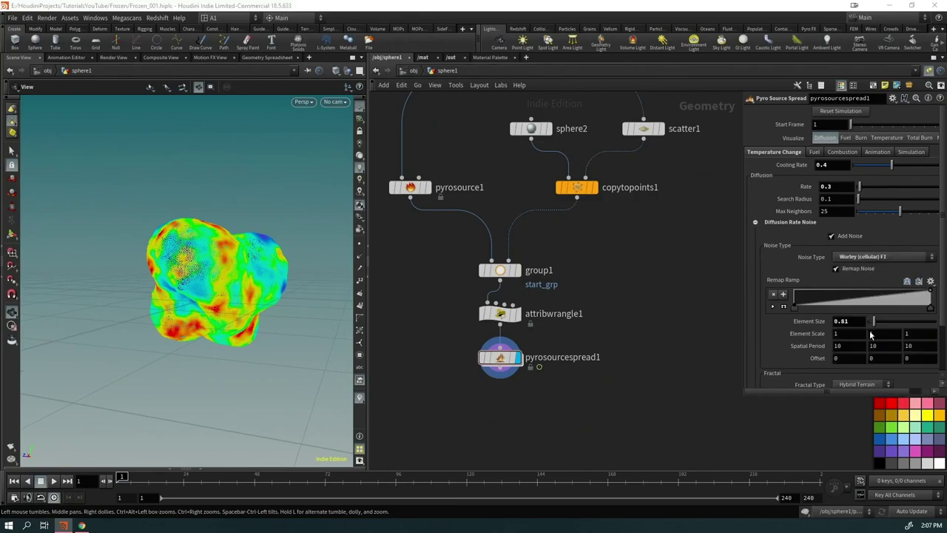
{"action": "left_click_drag", "start_coordinate": [212, 284], "coordinate": [269, 274]}
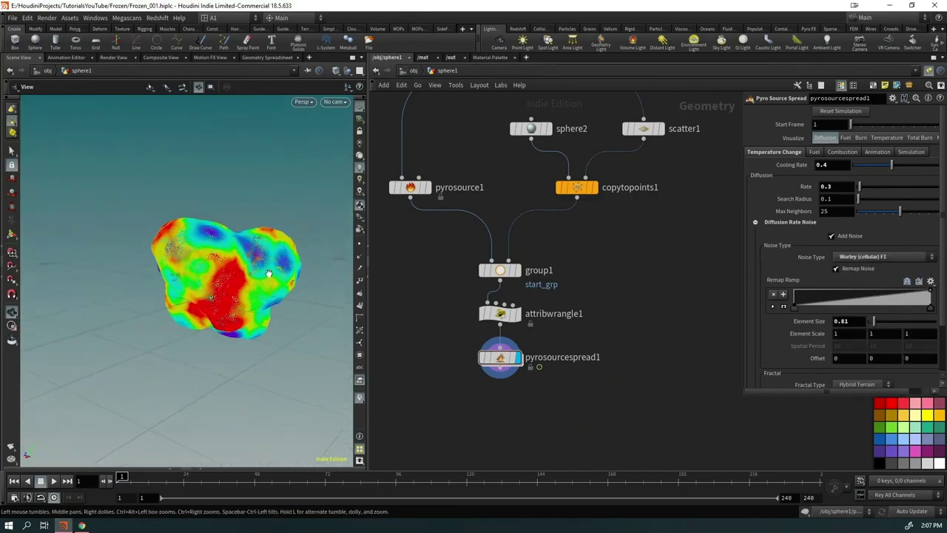
Step: Try Worley (cellular) F2-F1, Manhattan Worley (cellular) F1 and Manhattan Worley (cellular) F2-F1 as the diffusion rate noise type
{"action": "left_click", "coordinate": [879, 257]}
{"action": "left_click", "coordinate": [871, 343]}
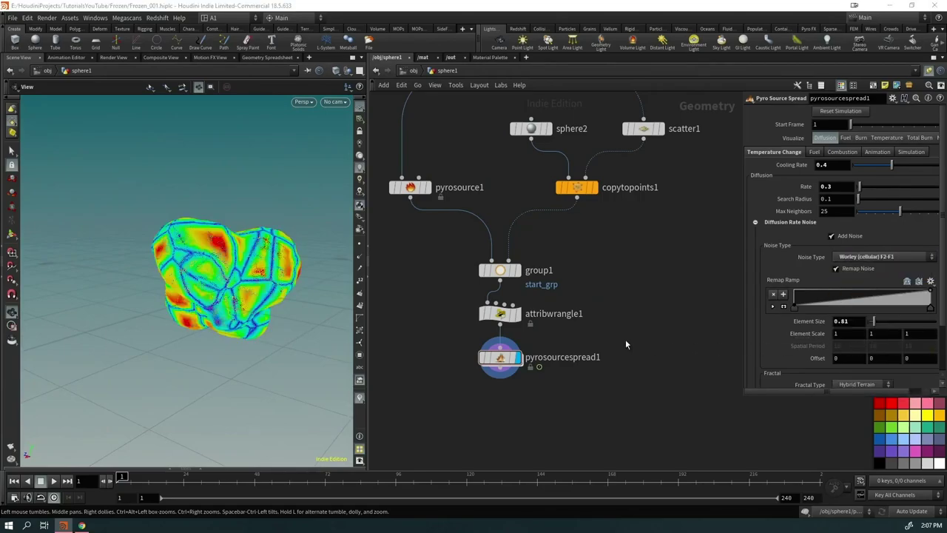
{"action": "left_click", "coordinate": [878, 258]}
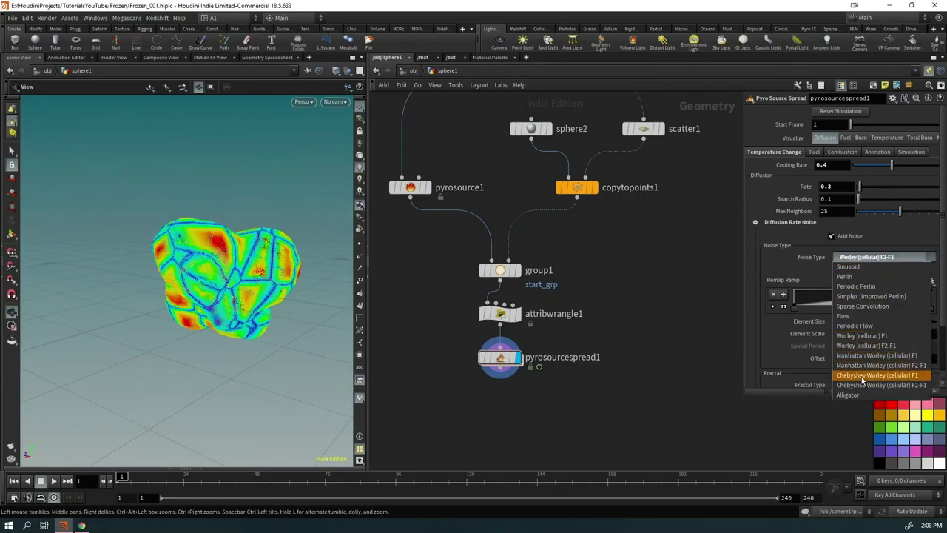
{"action": "left_click", "coordinate": [877, 355]}
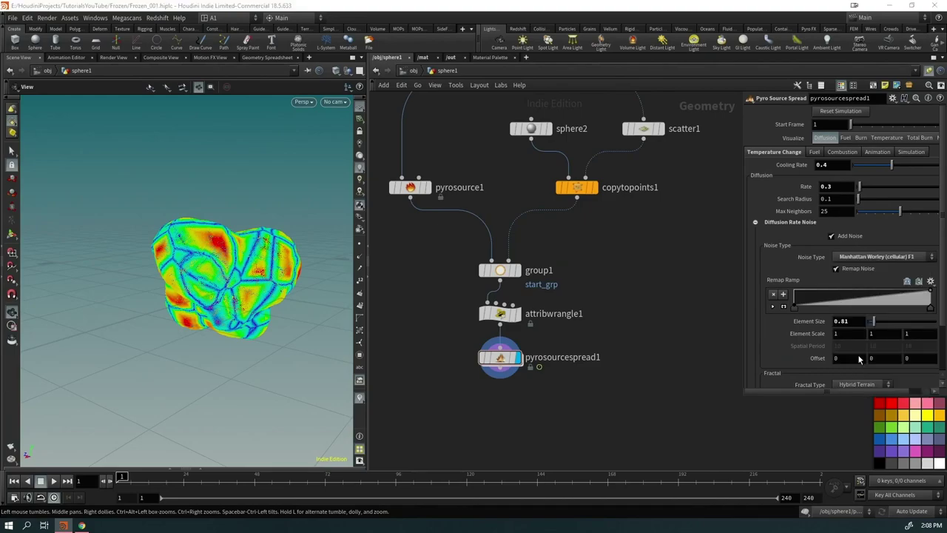
{"action": "left_click", "coordinate": [883, 257]}
{"action": "left_click", "coordinate": [880, 364]}
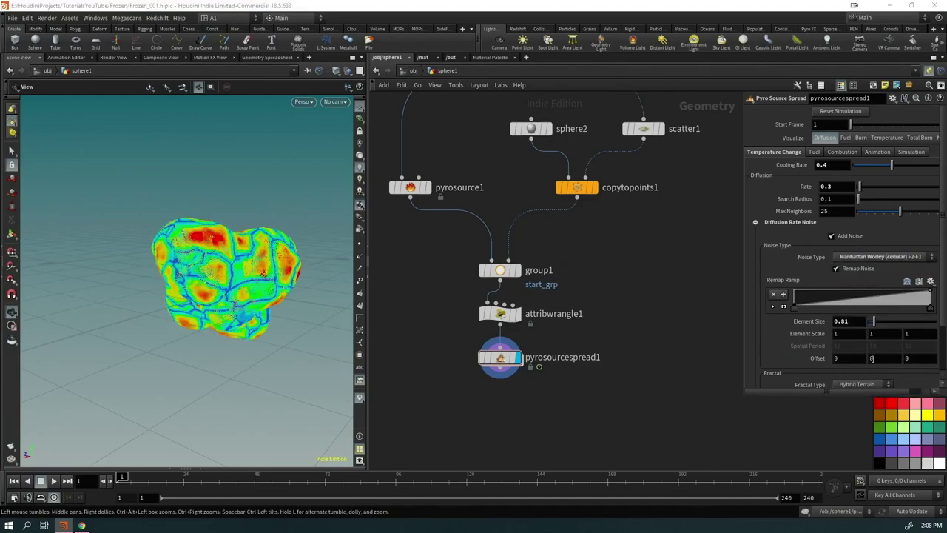
Step: Set the diffusion rate noise type to Chebyshev Worley (cellular) F1 and inspect the pattern around the shape
{"action": "left_click", "coordinate": [880, 256]}
{"action": "left_click", "coordinate": [877, 375]}
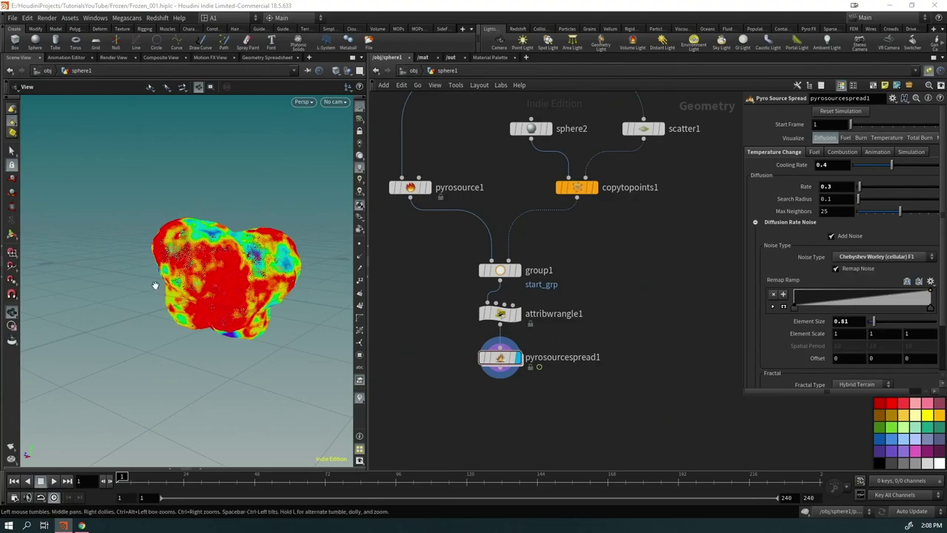
{"action": "left_click_drag", "start_coordinate": [154, 285], "coordinate": [273, 292]}
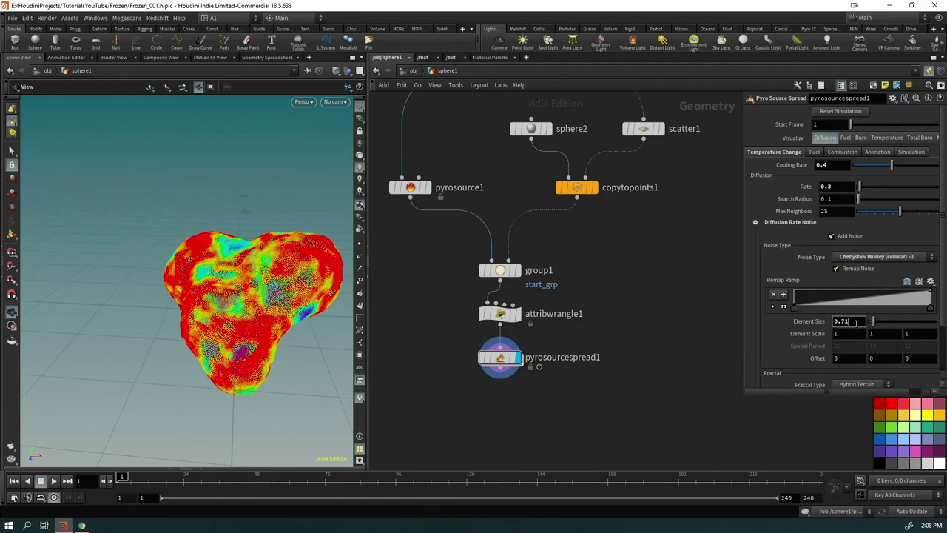
Step: Set the noise element size to 0.61 and reshape the remap ramp to stay low until a steep rise near its end
{"action": "type", "text": "0.61"}
{"action": "key", "text": "Return"}
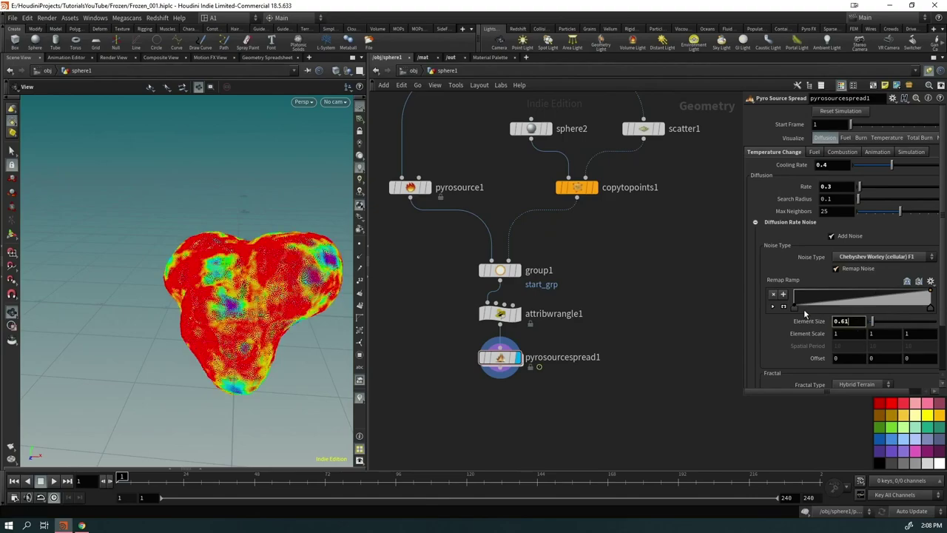
{"action": "mouse_move", "coordinate": [797, 311]}
{"action": "left_mouse_down"}
{"action": "mouse_move", "coordinate": [830, 311]}
{"action": "mouse_move", "coordinate": [820, 308]}
{"action": "left_mouse_up"}
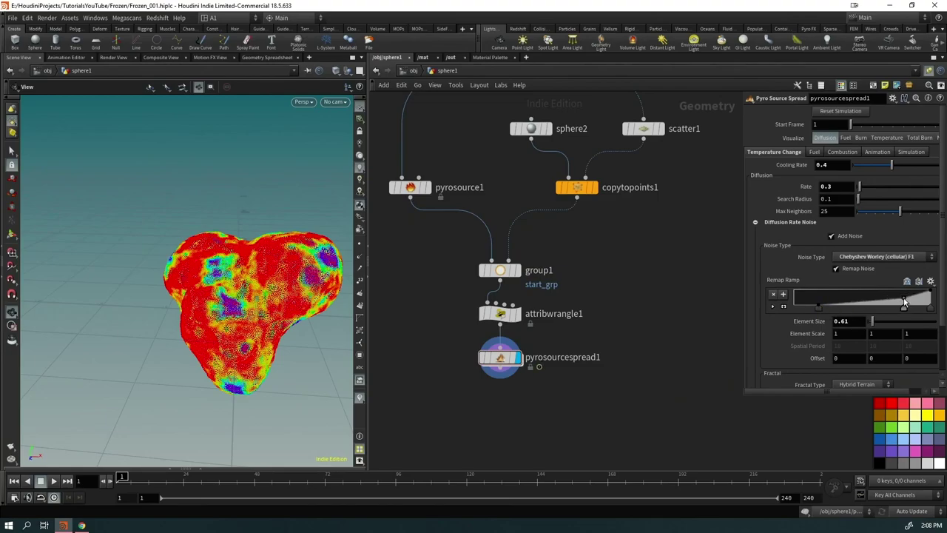
{"action": "left_click_drag", "start_coordinate": [904, 304], "coordinate": [905, 305]}
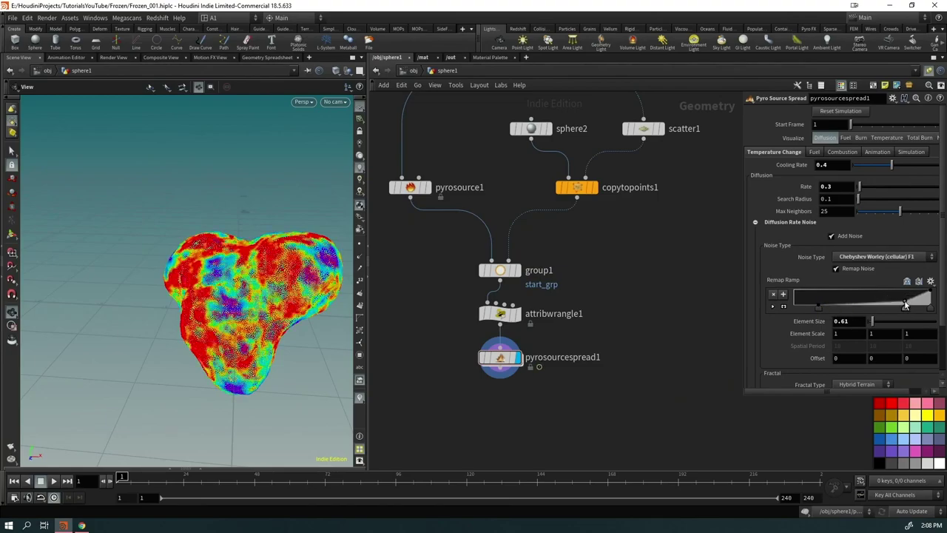
Step: Visualize the temperature and play the simulation to about frame 167, inspecting the noisy spread from several sides
{"action": "left_click", "coordinate": [886, 137]}
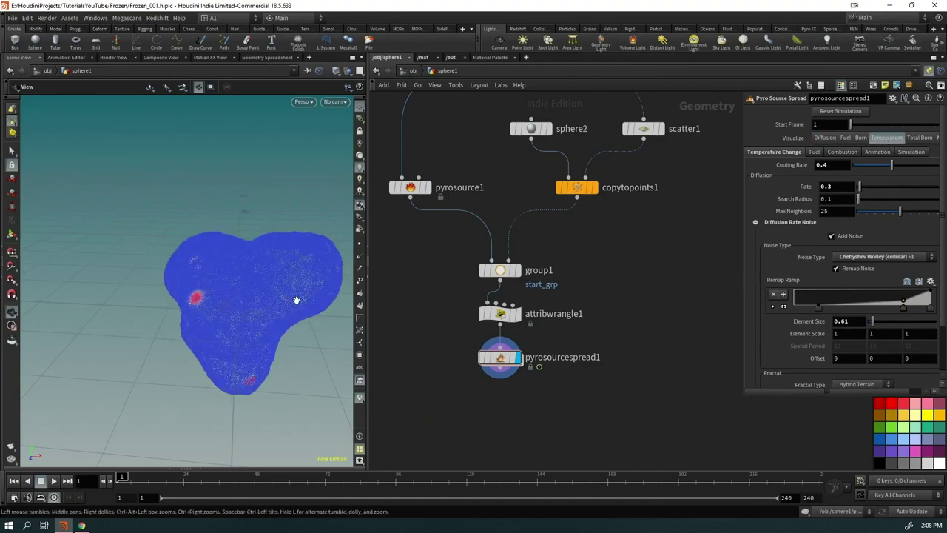
{"action": "key", "text": "Up"}
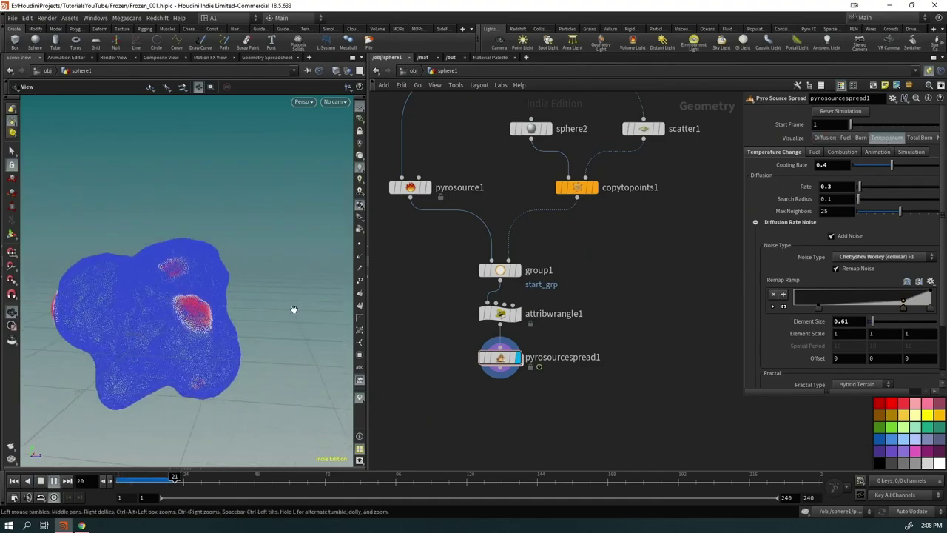
{"action": "scroll", "coordinate": [171, 329], "scroll_direction": "down", "scroll_amount": 3}
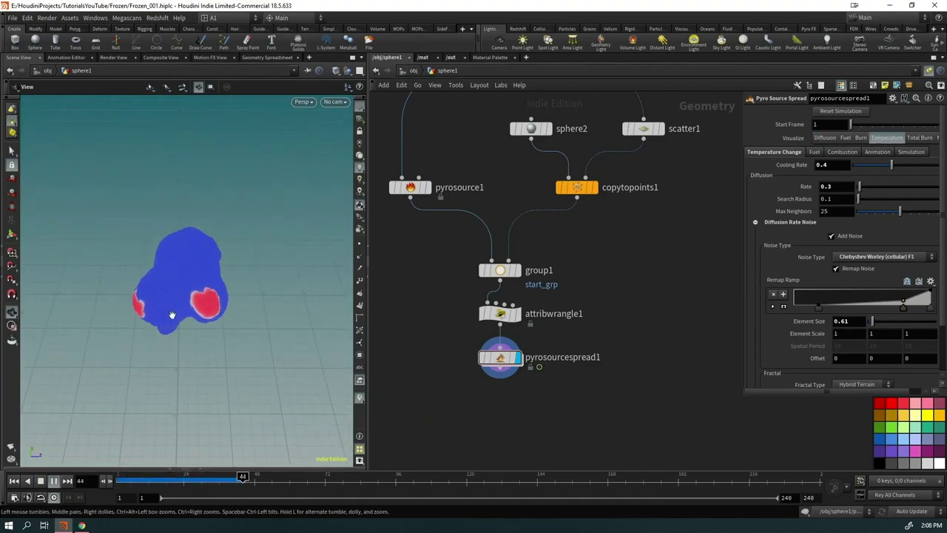
{"action": "scroll", "coordinate": [243, 273], "scroll_direction": "up", "scroll_amount": 2}
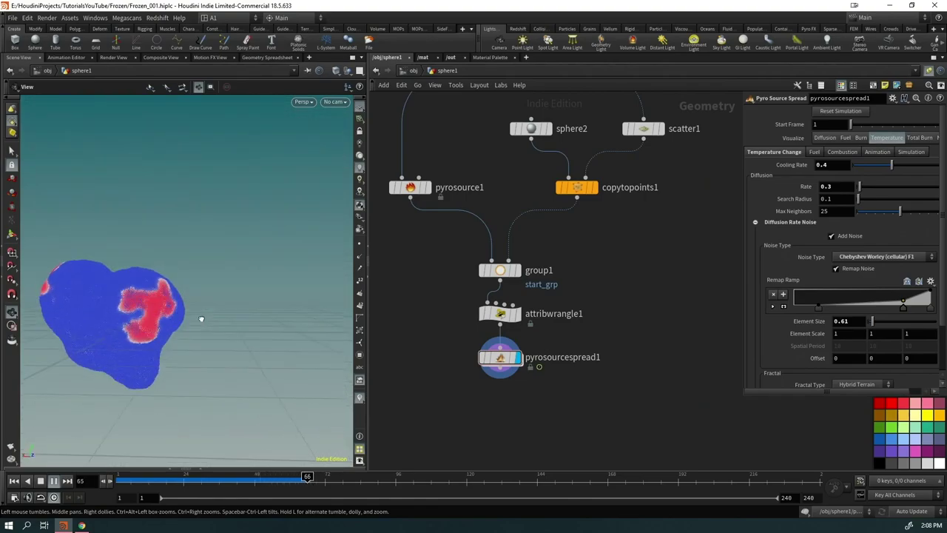
{"action": "left_click_drag", "start_coordinate": [201, 317], "coordinate": [178, 314]}
{"action": "scroll", "coordinate": [222, 303], "scroll_direction": "up", "scroll_amount": 3}
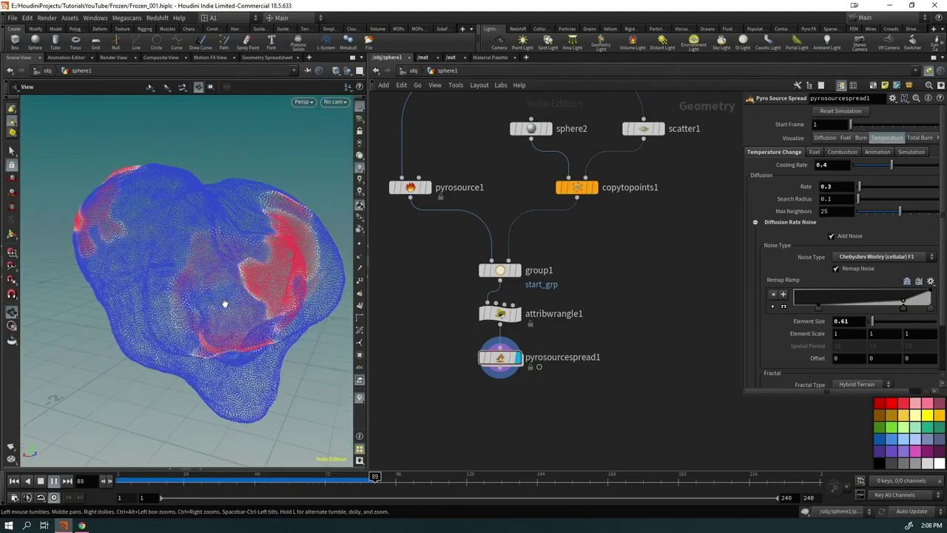
{"action": "scroll", "coordinate": [169, 332], "scroll_direction": "down", "scroll_amount": 2}
{"action": "scroll", "coordinate": [142, 323], "scroll_direction": "up", "scroll_amount": 2}
{"action": "left_click_drag", "start_coordinate": [194, 298], "coordinate": [174, 343]}
{"action": "scroll", "coordinate": [150, 313], "scroll_direction": "up", "scroll_amount": 2}
{"action": "scroll", "coordinate": [223, 320], "scroll_direction": "down", "scroll_amount": 4}
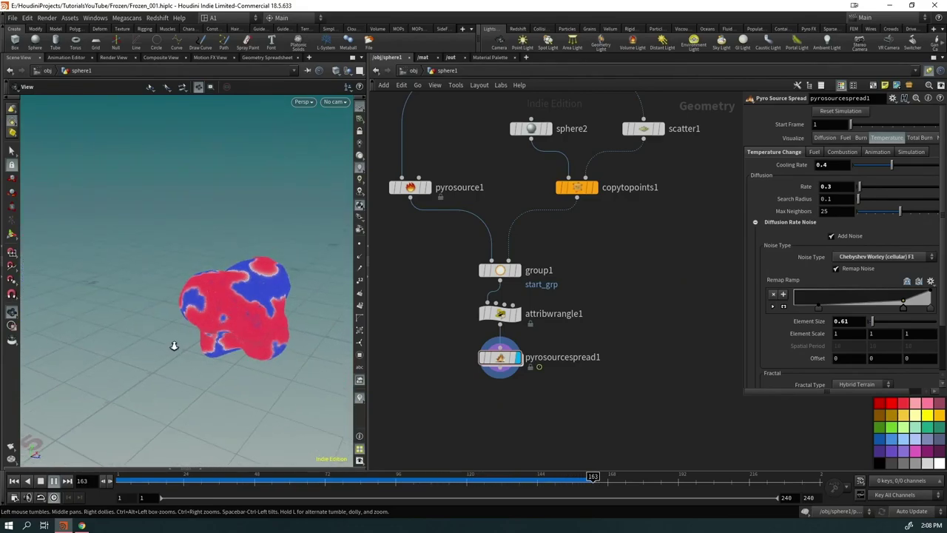
{"action": "key", "text": "Up"}
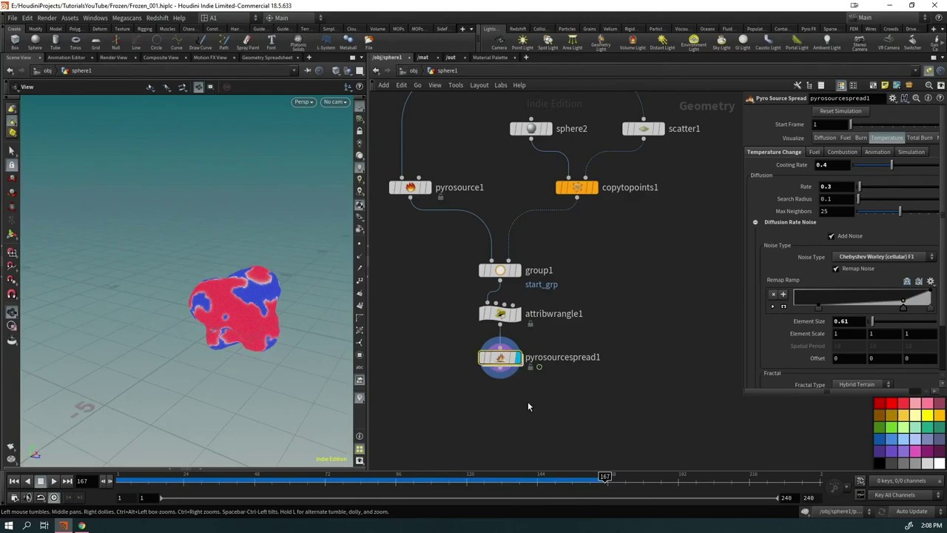
Step: Add a Group Expression node below pyrosourcespread1 and display it
{"action": "middle_click_drag", "start_coordinate": [528, 406], "coordinate": [564, 388]}
{"action": "left_click_drag", "start_coordinate": [559, 389], "coordinate": [545, 230]}
{"action": "left_click", "coordinate": [533, 311]}
{"action": "key", "text": "Tab"}
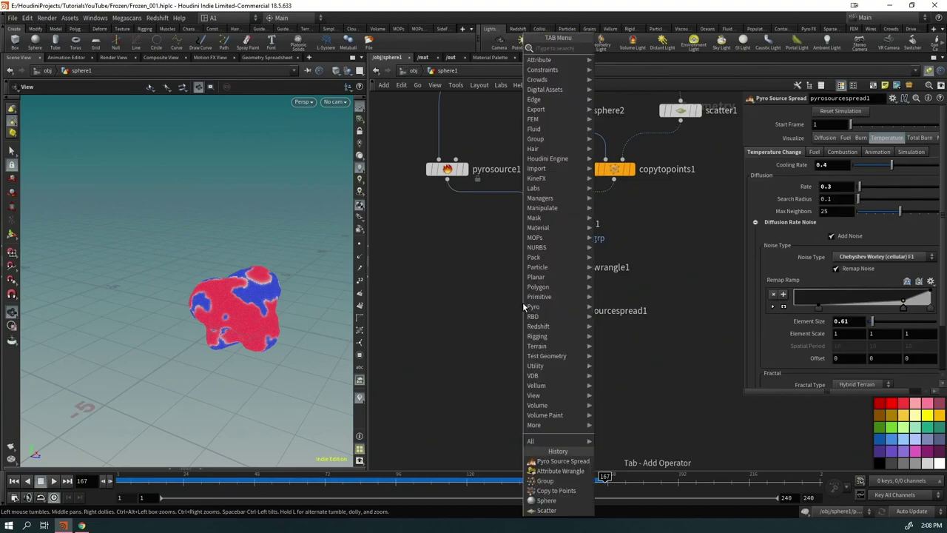
{"action": "type", "text": "groupexpre"}
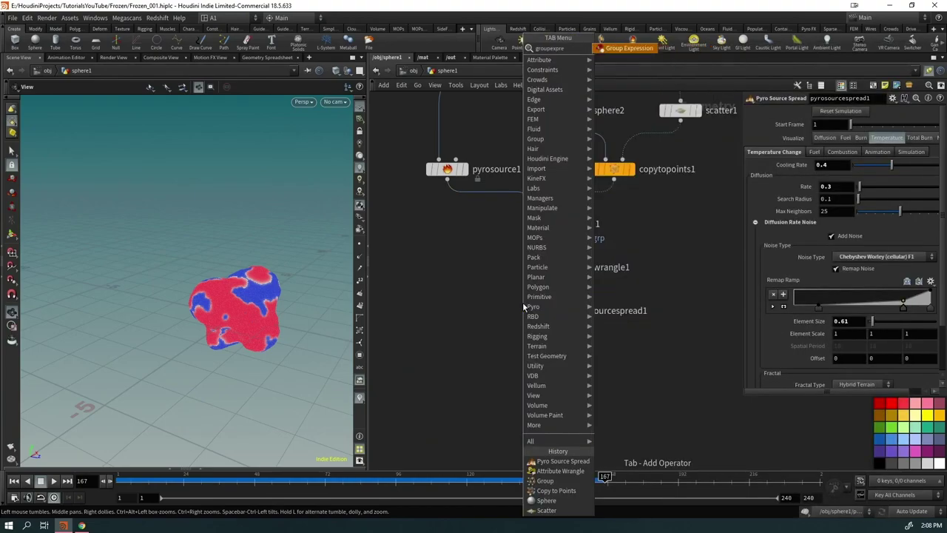
{"action": "key", "text": "Return"}
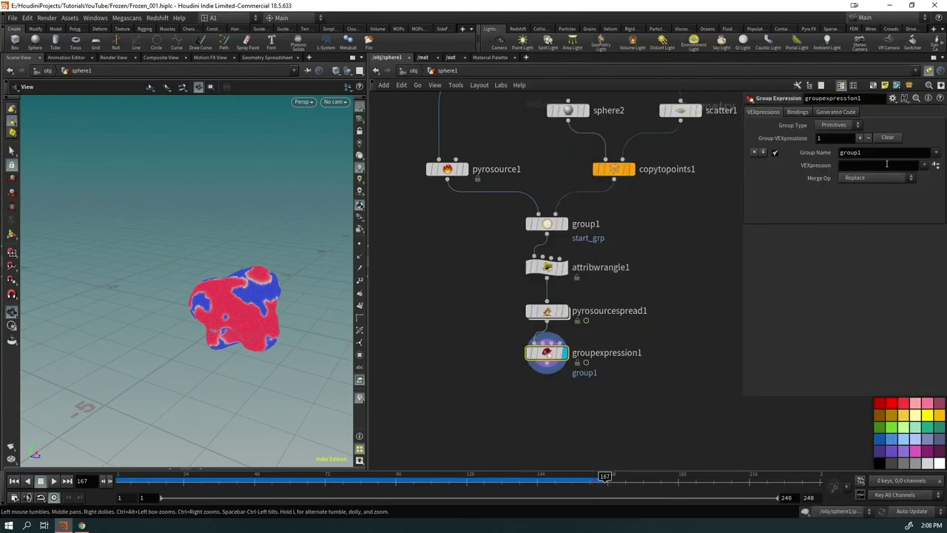
Step: Name the Group Expression's group infected_grp and set its group type to Points
{"action": "type", "text": "infected_grp"}
{"action": "key", "text": "Return"}
{"action": "left_click", "coordinate": [844, 126]}
{"action": "left_click", "coordinate": [829, 144]}
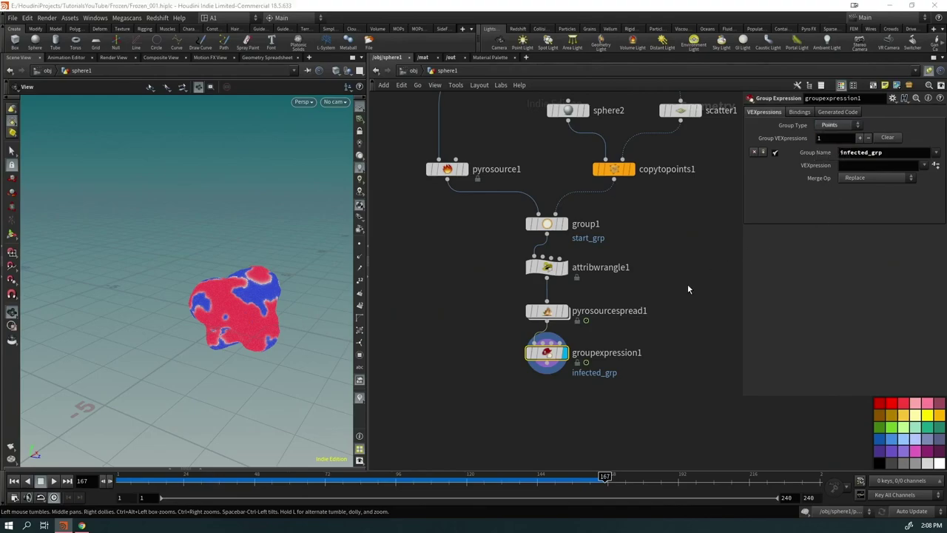
{"action": "left_click", "coordinate": [548, 311]}
{"action": "middle_click", "coordinate": [551, 311]}
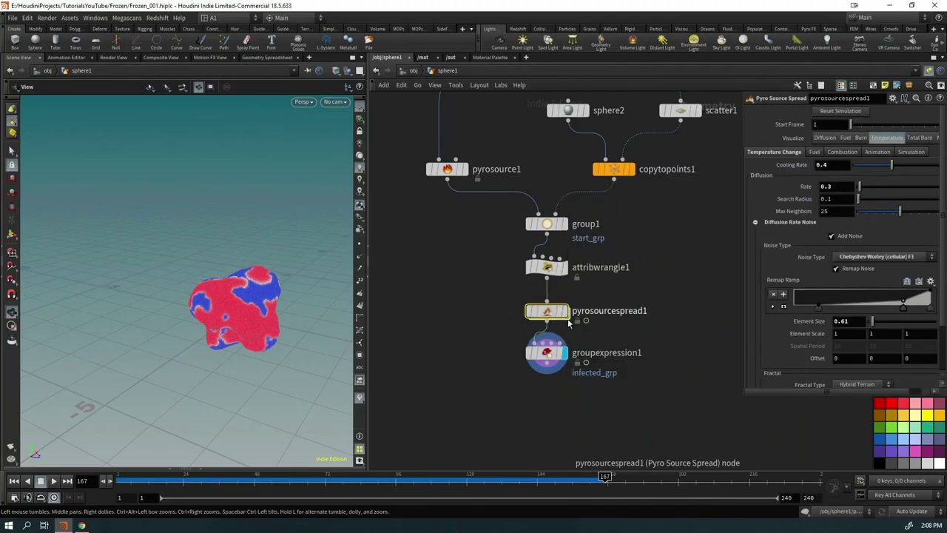
{"action": "middle_click", "coordinate": [544, 313]}
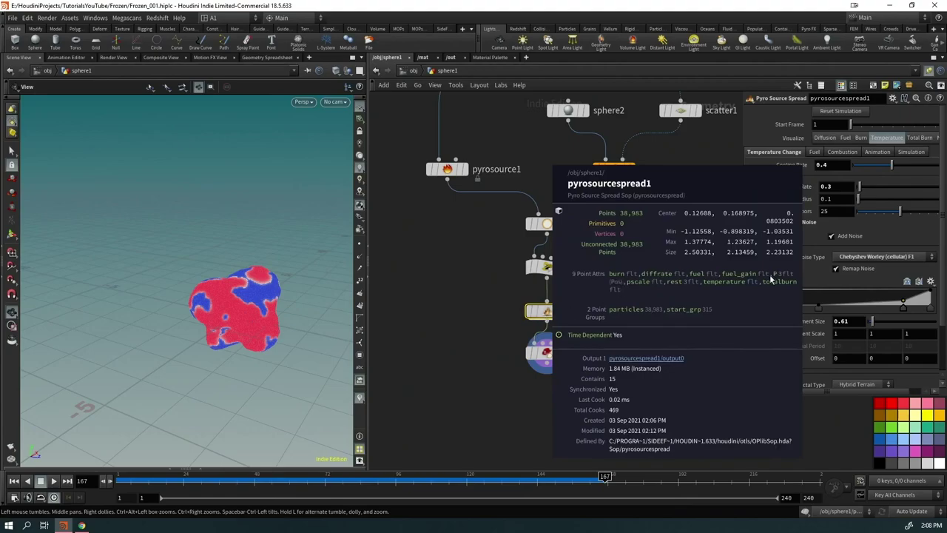
{"action": "left_click", "coordinate": [546, 353]}
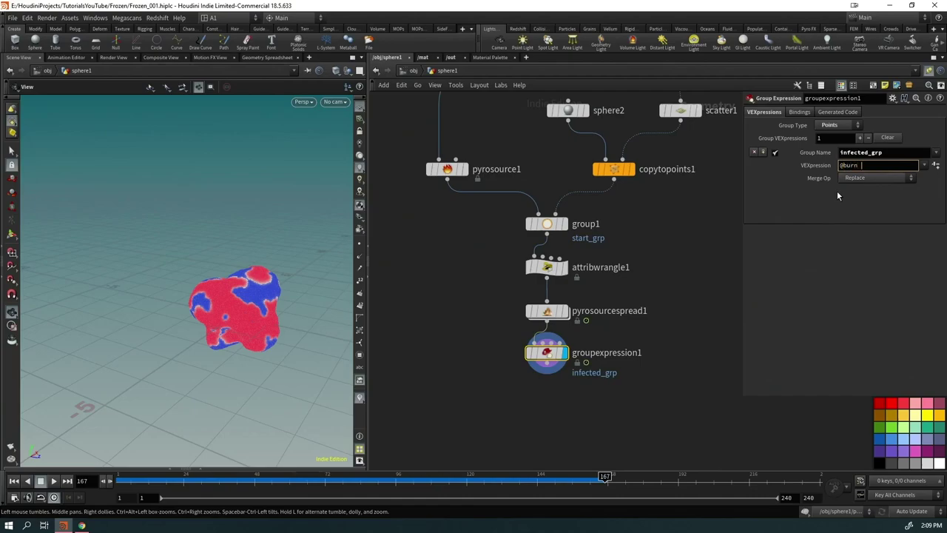
{"action": "type", "text": "@burn != 0"}
{"action": "key", "text": "Return"}
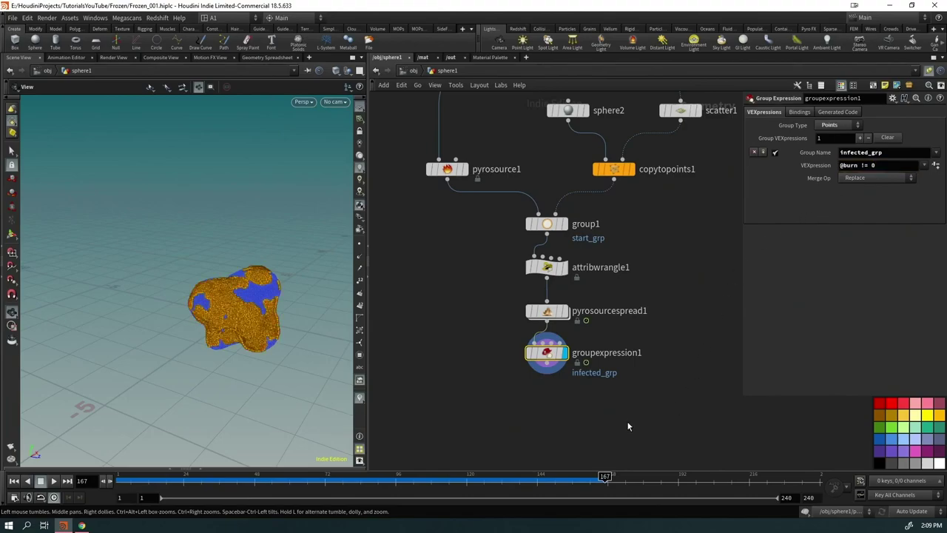
{"action": "left_click_drag", "start_coordinate": [248, 312], "coordinate": [185, 326]}
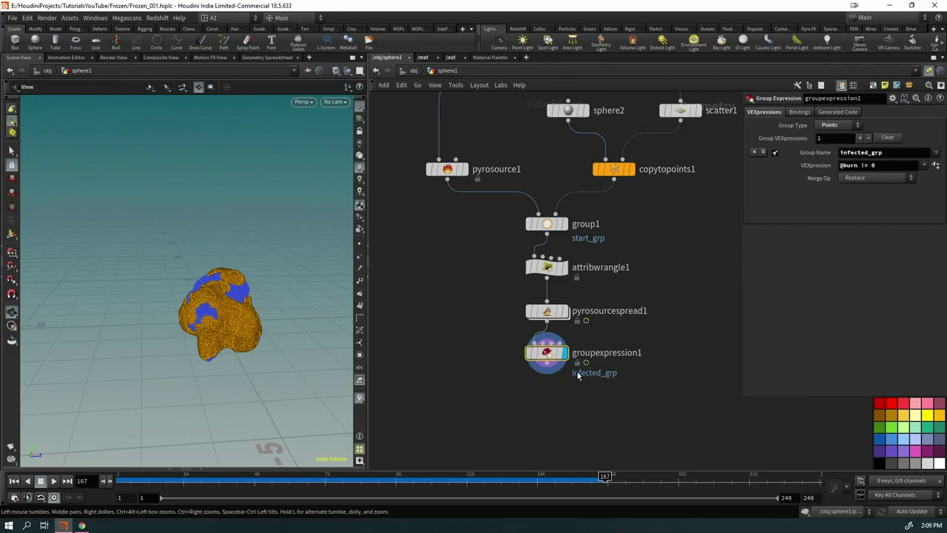
Step: Add a Blast node below groupexpression1, set its group to infected_grp and enable Delete Non Selected
{"action": "key", "text": "Tab"}
{"action": "type", "text": "blast"}
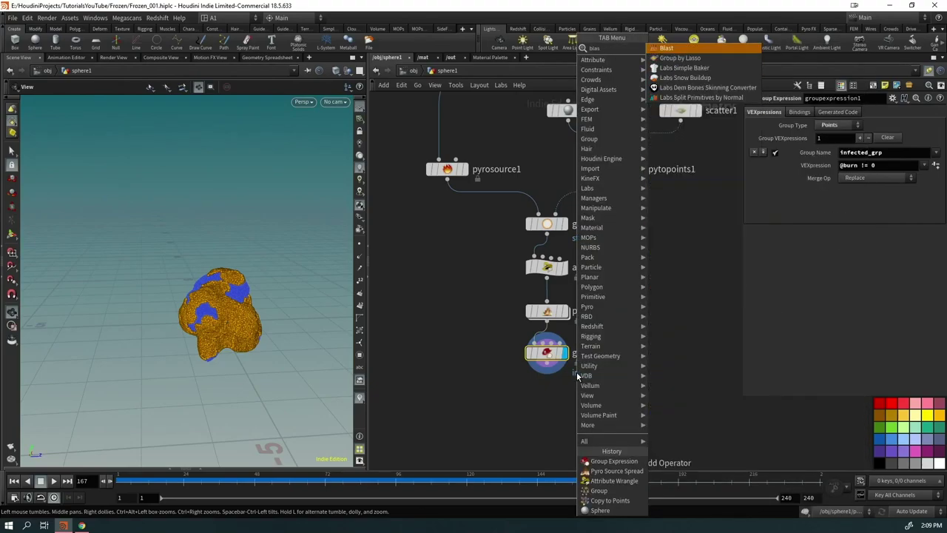
{"action": "key", "text": "Return"}
{"action": "left_click", "coordinate": [930, 113]}
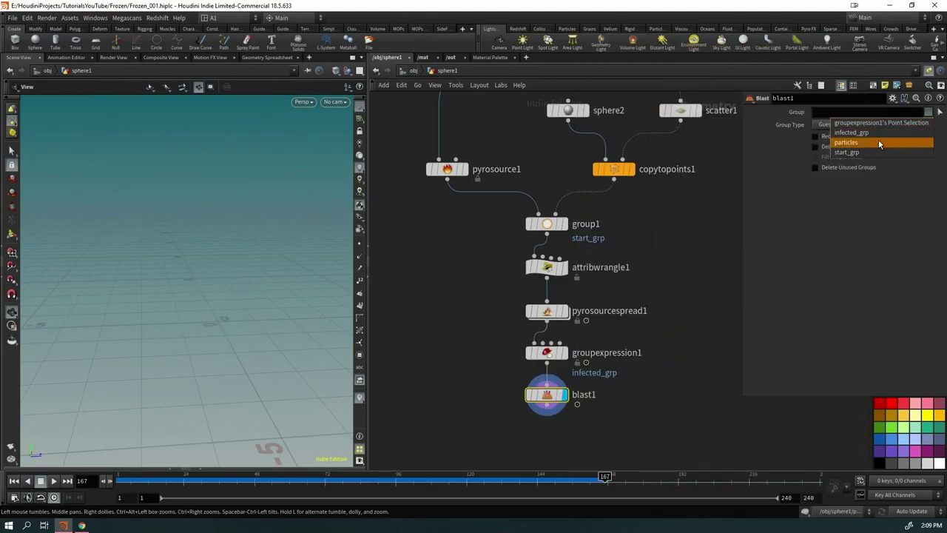
{"action": "left_click", "coordinate": [853, 132]}
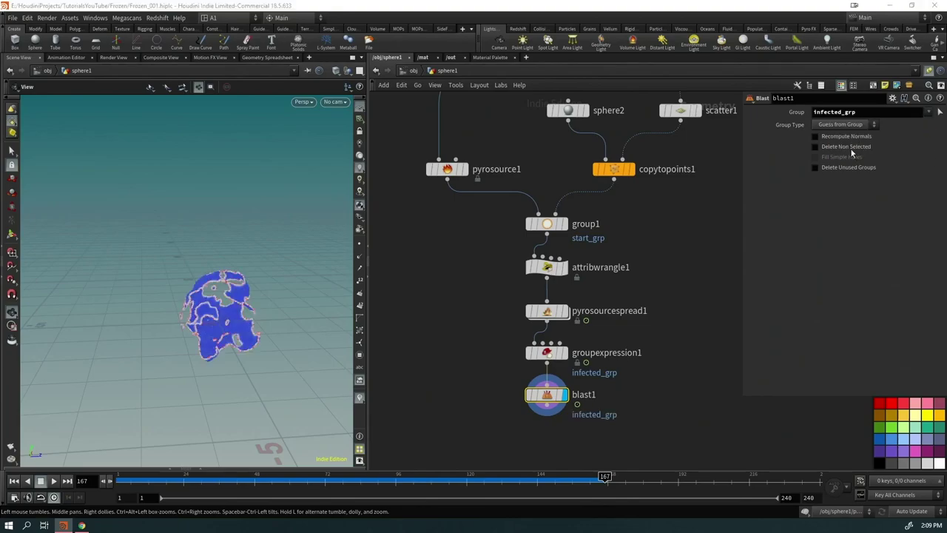
{"action": "left_click_drag", "start_coordinate": [293, 346], "coordinate": [268, 303]}
{"action": "left_click", "coordinate": [815, 146]}
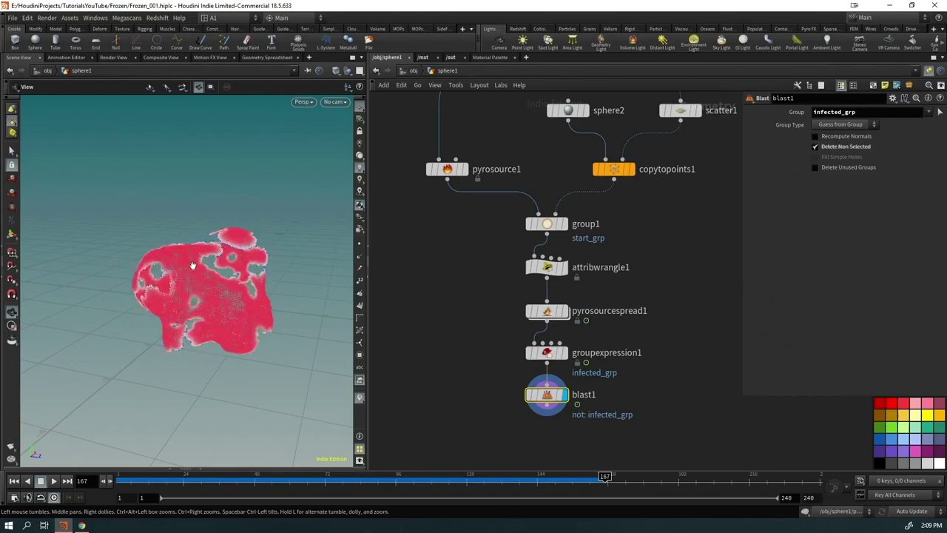
Step: Play the spread from the first frame, stop at frame 93 and turn off the temperature visualizer
{"action": "left_click", "coordinate": [14, 481]}
{"action": "left_click", "coordinate": [53, 481]}
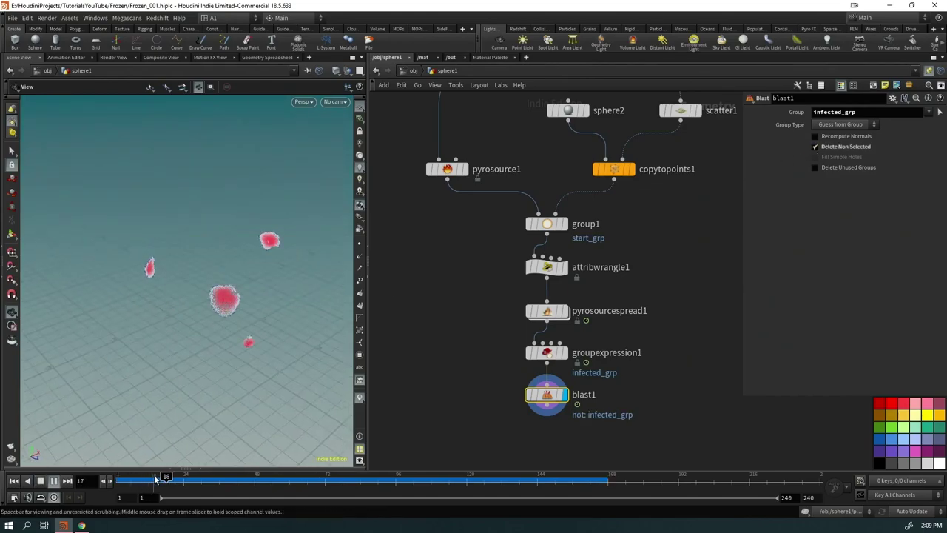
{"action": "left_click", "coordinate": [386, 478]}
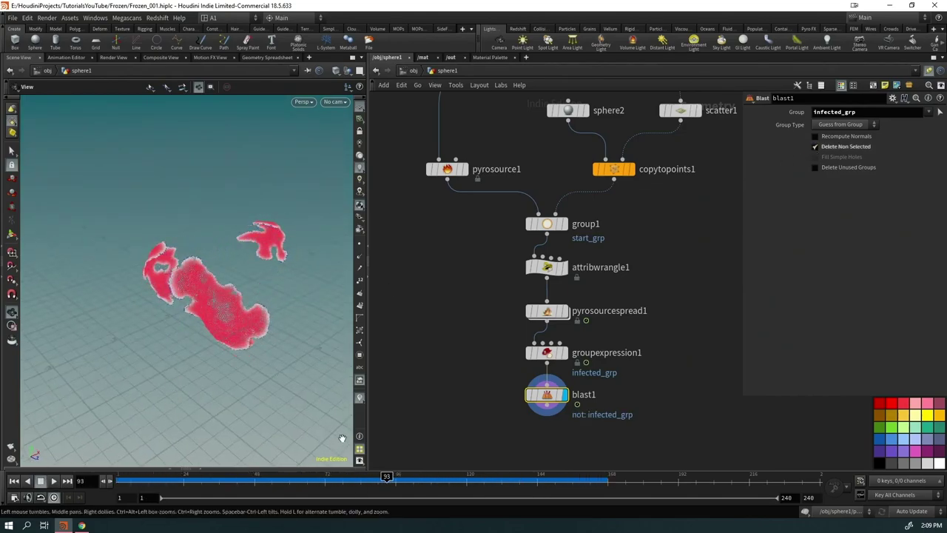
{"action": "left_click", "coordinate": [360, 398]}
{"action": "left_click", "coordinate": [407, 378]}
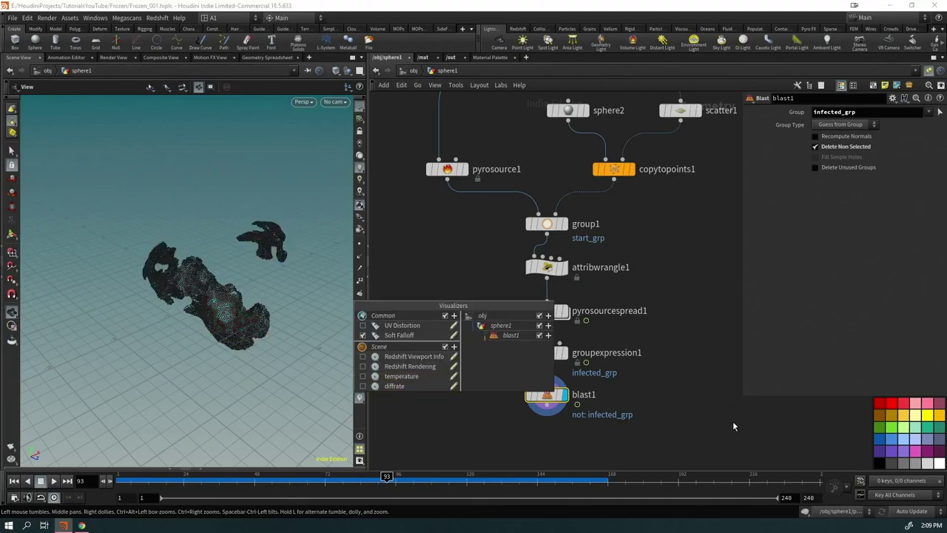
Step: Tidy the network by moving pyrosource1 and scatter1 inward, closer to the nodes they feed
{"action": "middle_click_drag", "start_coordinate": [709, 441], "coordinate": [607, 357]}
{"action": "middle_click_drag", "start_coordinate": [410, 368], "coordinate": [500, 381]}
{"action": "scroll", "coordinate": [514, 344], "scroll_direction": "down", "scroll_amount": 3}
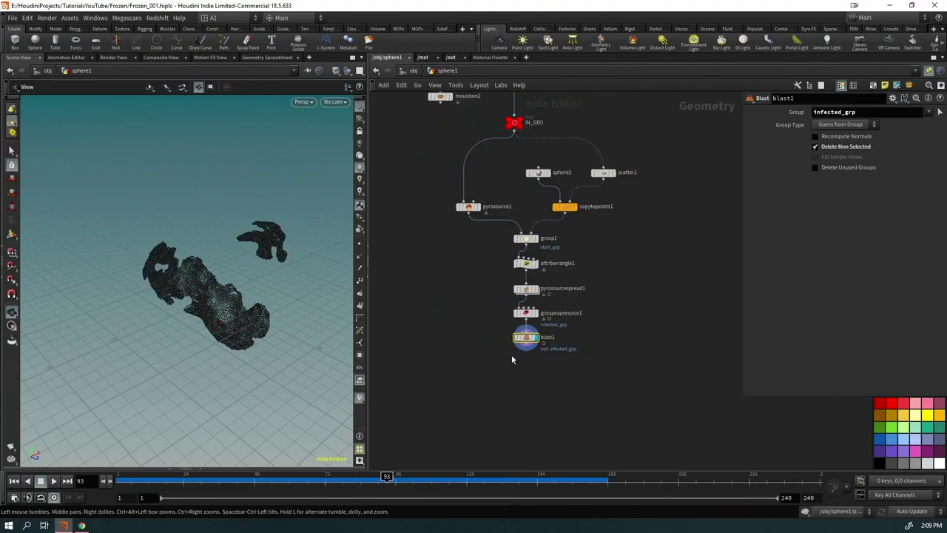
{"action": "left_click_drag", "start_coordinate": [468, 207], "coordinate": [482, 211]}
{"action": "left_click_drag", "start_coordinate": [604, 173], "coordinate": [590, 173]}
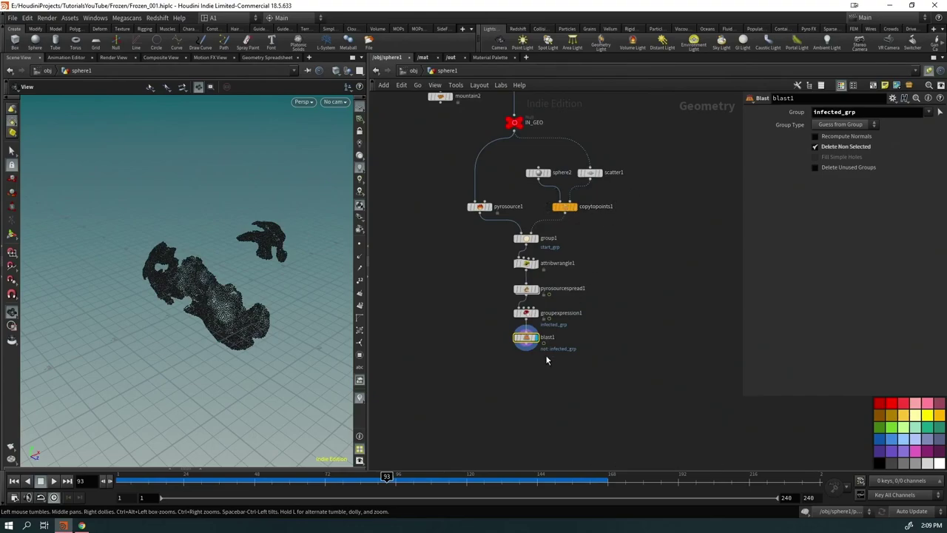
Step: Switch to Chrome to examine the icicles in the Heart of Ice reference on Behance, and return to Houdini
{"action": "key", "text": "Tab"}
{"action": "mouse_move", "coordinate": [540, 359]}
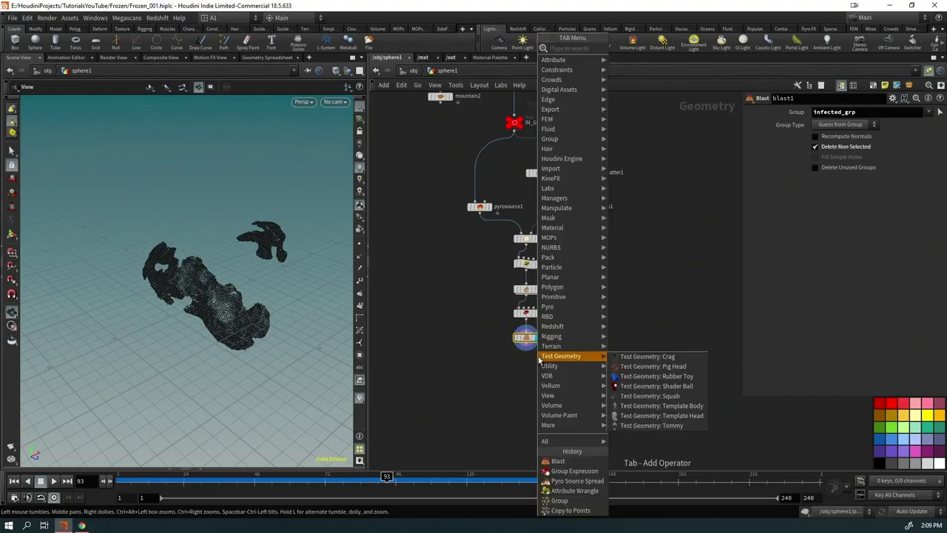
{"action": "left_click", "coordinate": [84, 526]}
{"action": "left_click", "coordinate": [474, 319]}
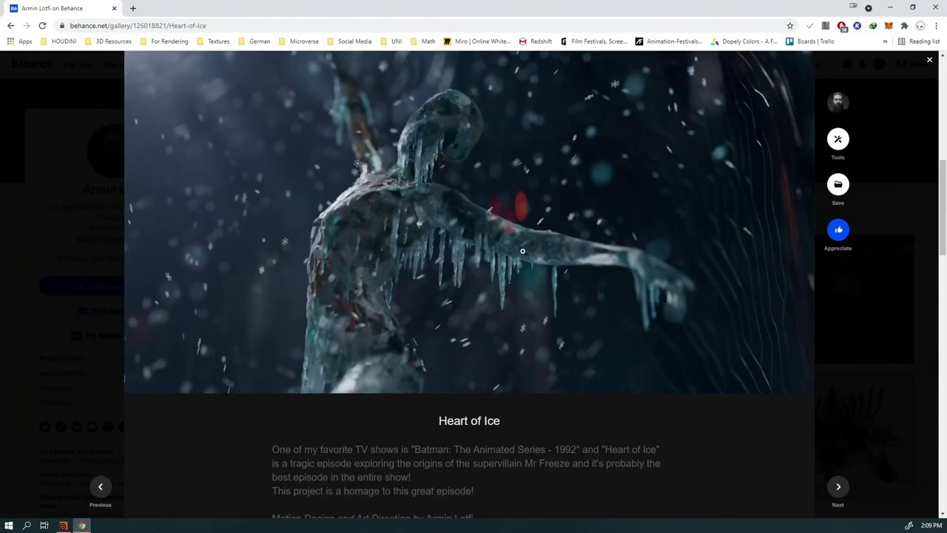
{"action": "left_click", "coordinate": [890, 7]}
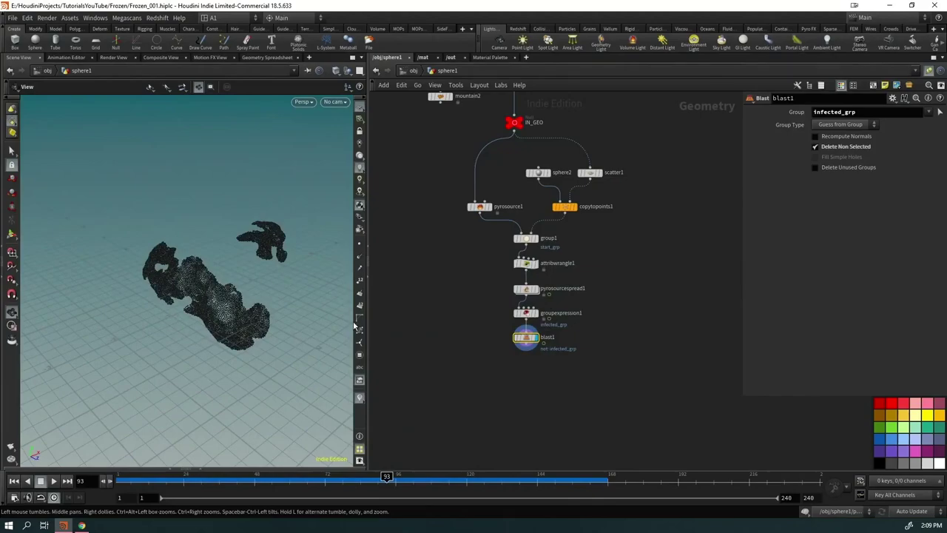
Step: Branch a VDB from Particles node off blast1's output and display it
{"action": "left_click", "coordinate": [526, 345]}
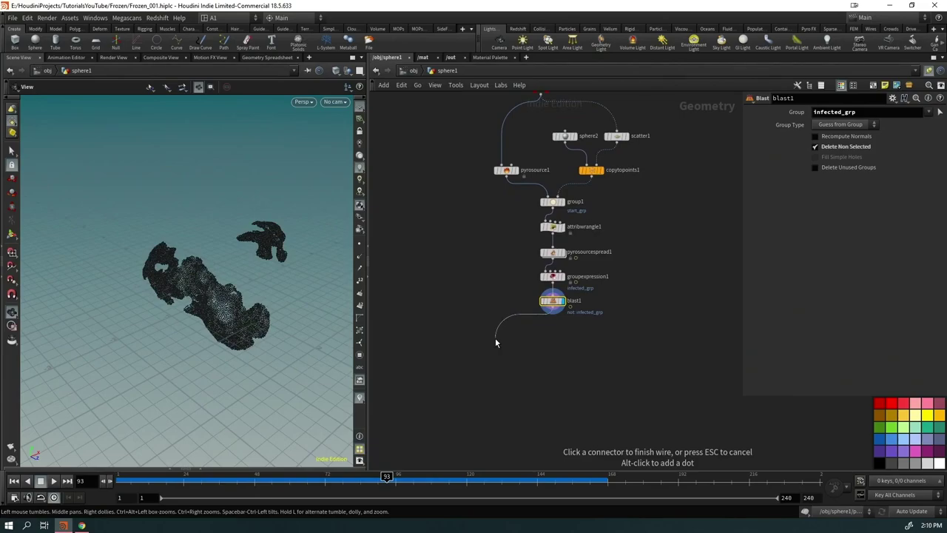
{"action": "key", "text": "Tab"}
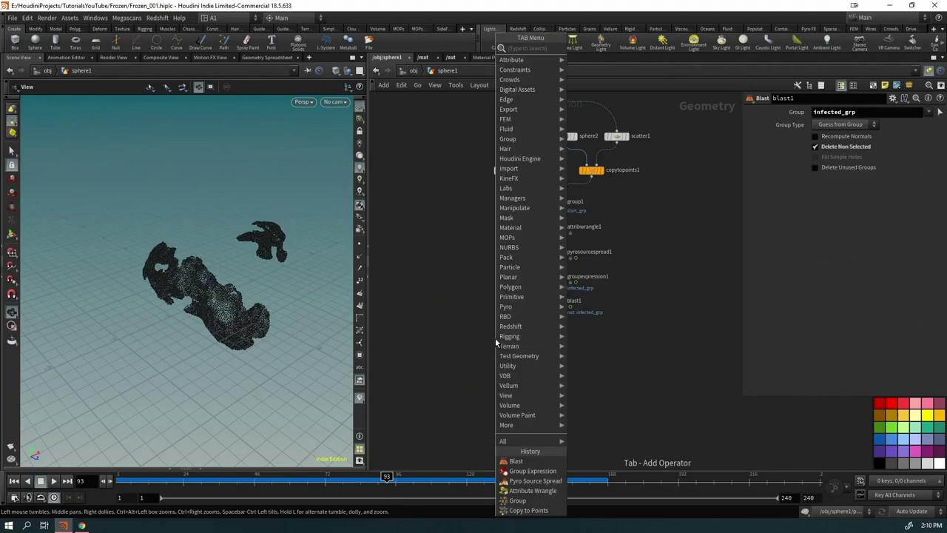
{"action": "type", "text": "vdbpart"}
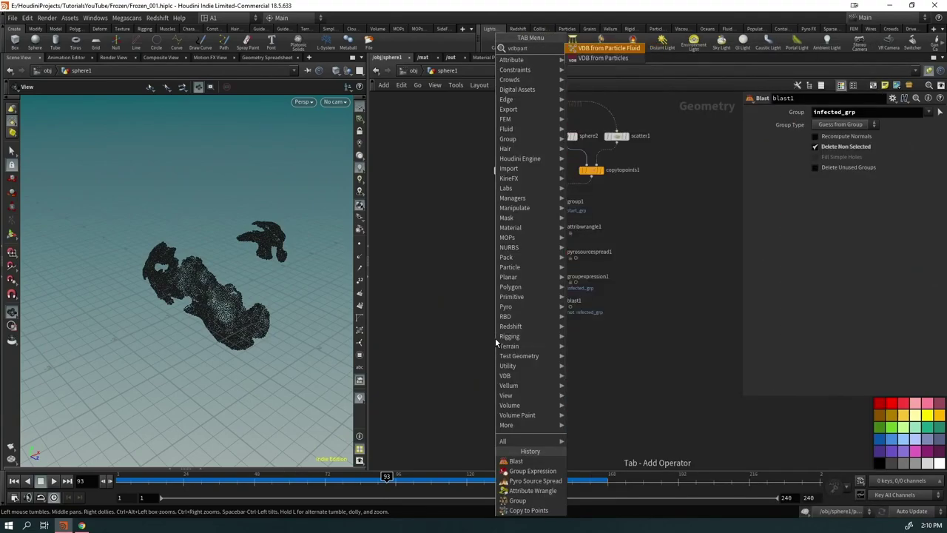
{"action": "key", "text": "Down"}
{"action": "key", "text": "Return"}
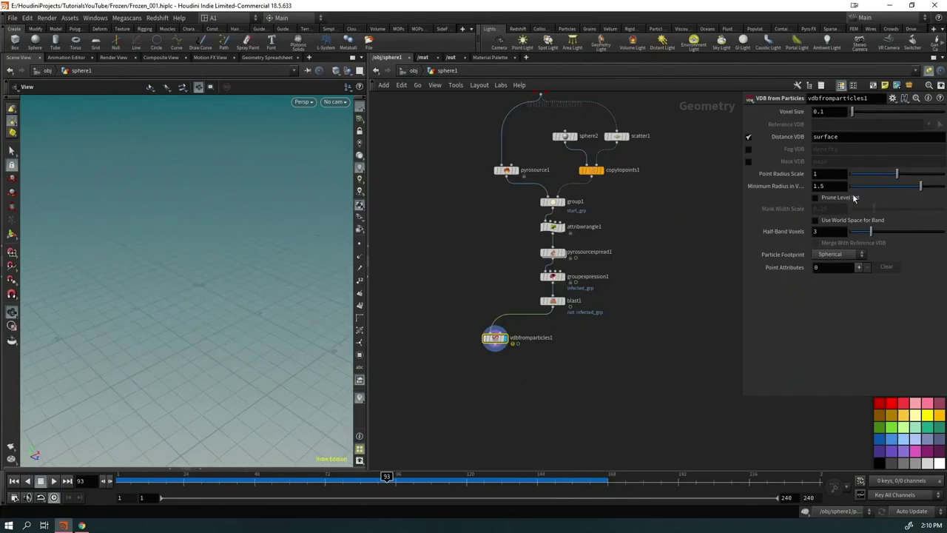
Step: Set the VDB from Particles' point radius scale to 0.07, minimum radius in voxels to 0.17 and voxel size to 0.01
{"action": "left_click_drag", "start_coordinate": [893, 188], "coordinate": [849, 130]}
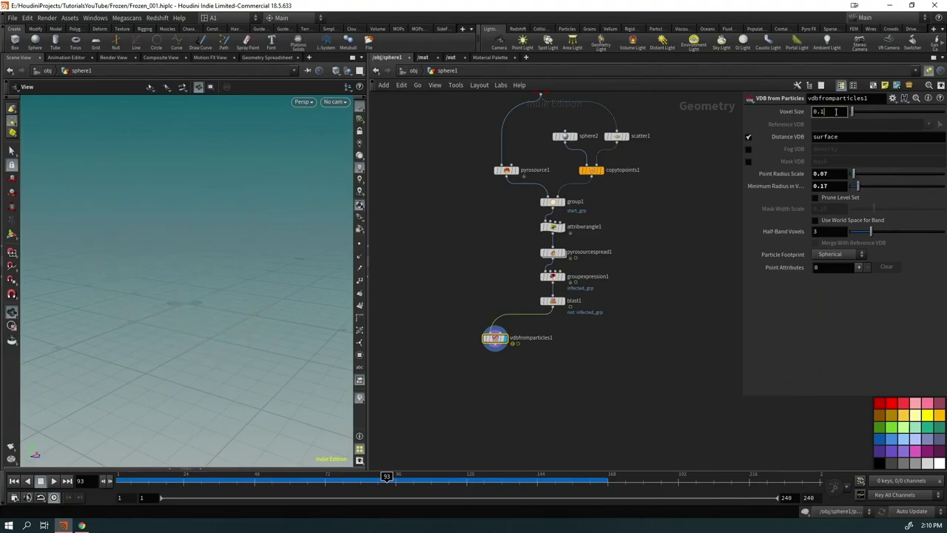
{"action": "type", "text": "0.01"}
{"action": "key", "text": "Return"}
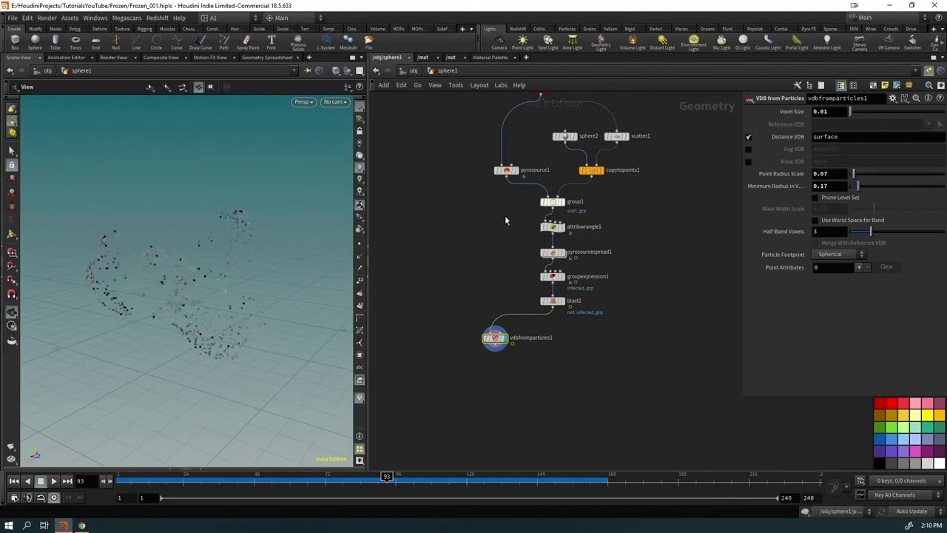
Step: Try different point radius scales such as 0.02, inspect the voxels up close and settle on 0.25
{"action": "left_click", "coordinate": [858, 178]}
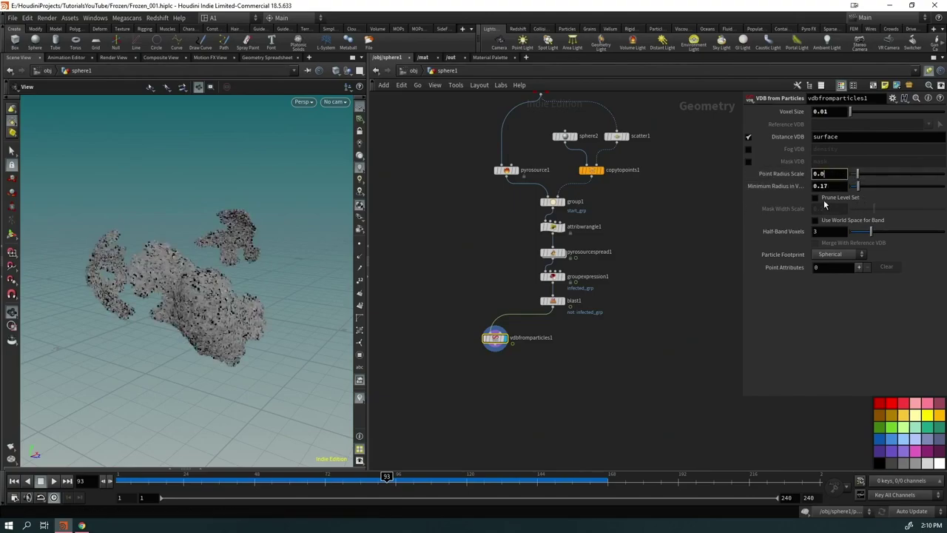
{"action": "type", "text": "0.02"}
{"action": "key", "text": "Return"}
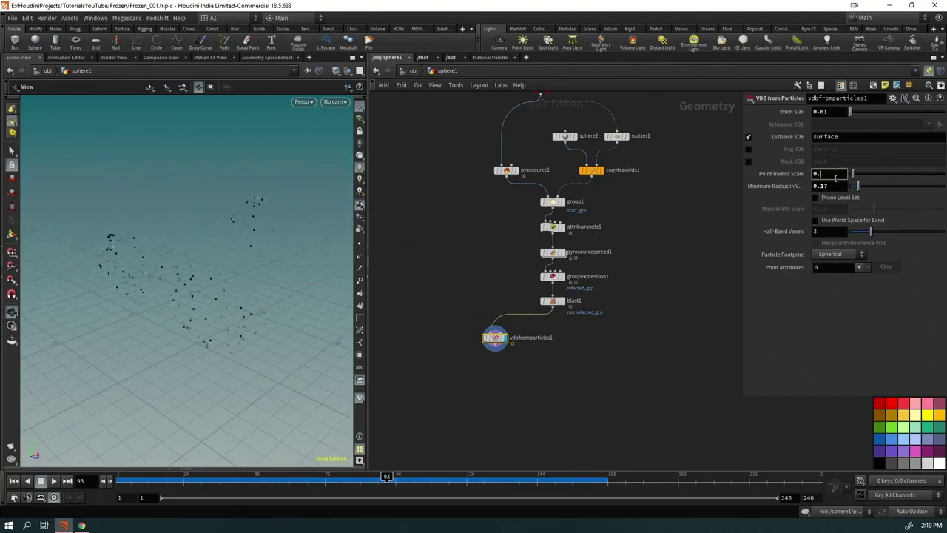
{"action": "scroll", "coordinate": [190, 344], "scroll_direction": "up", "scroll_amount": 5}
{"action": "left_click_drag", "start_coordinate": [311, 239], "coordinate": [246, 259]}
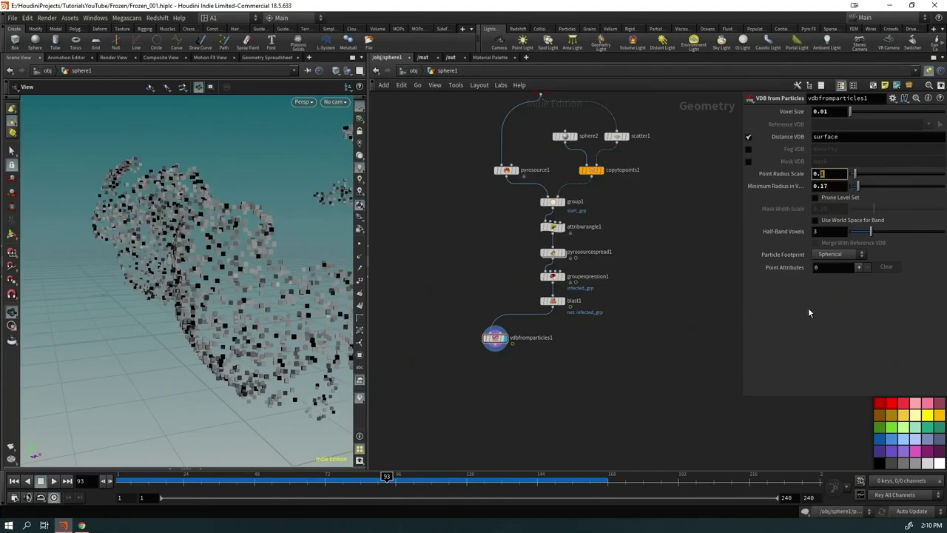
{"action": "left_click_drag", "start_coordinate": [281, 289], "coordinate": [307, 324]}
Step: Add a VDB Reshape SDF node with the Dilate operation below vdbfromparticles1 and display it
{"action": "key", "text": "Tab"}
{"action": "type", "text": "resha"}
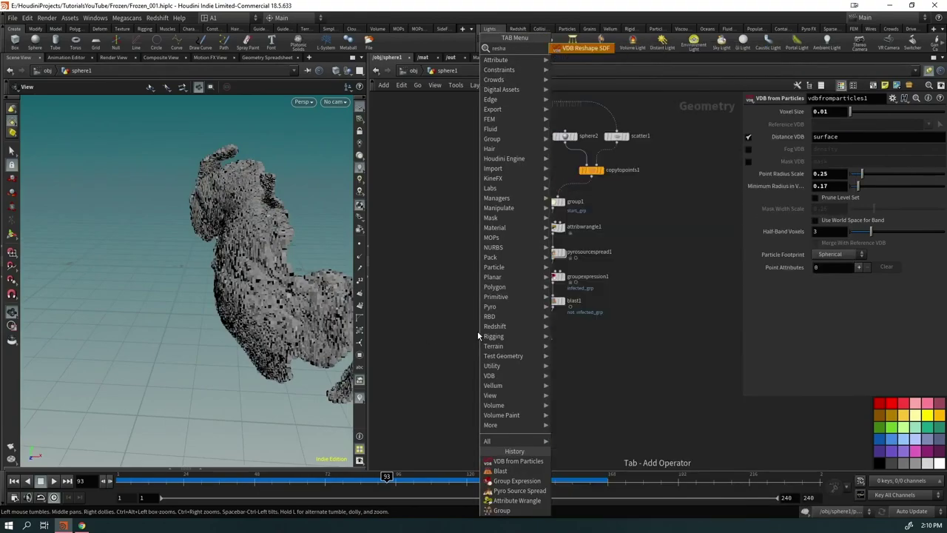
{"action": "key", "text": "Return"}
Step: Inspect the dilated surface from several sides while scrubbing the timeline past frame 150 and back to frame 1
{"action": "left_click_drag", "start_coordinate": [275, 273], "coordinate": [215, 259]}
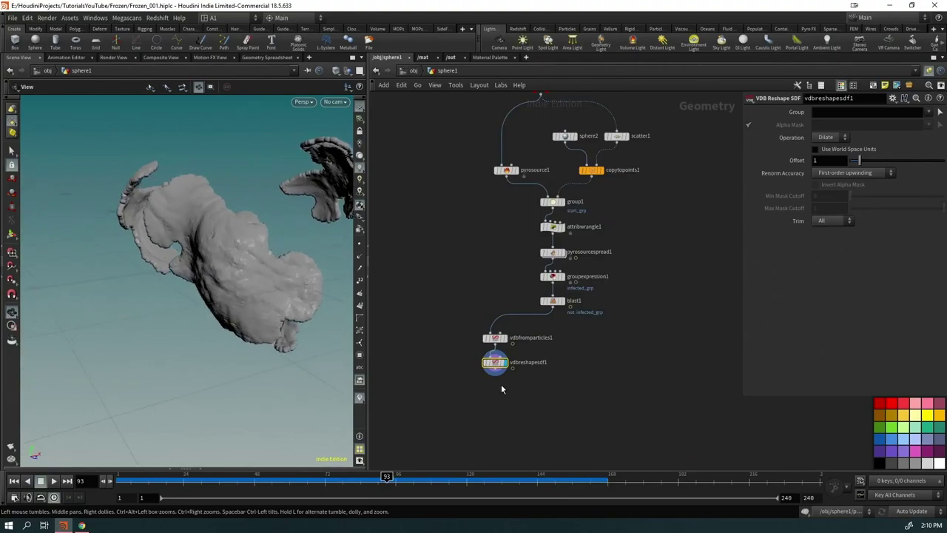
{"action": "middle_click_drag", "start_coordinate": [570, 386], "coordinate": [541, 376]}
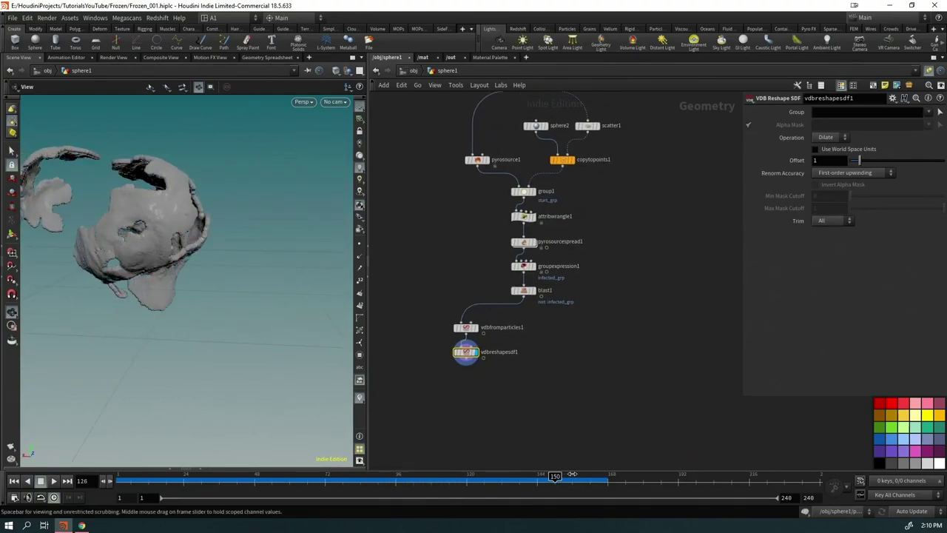
{"action": "left_click_drag", "start_coordinate": [572, 475], "coordinate": [111, 480]}
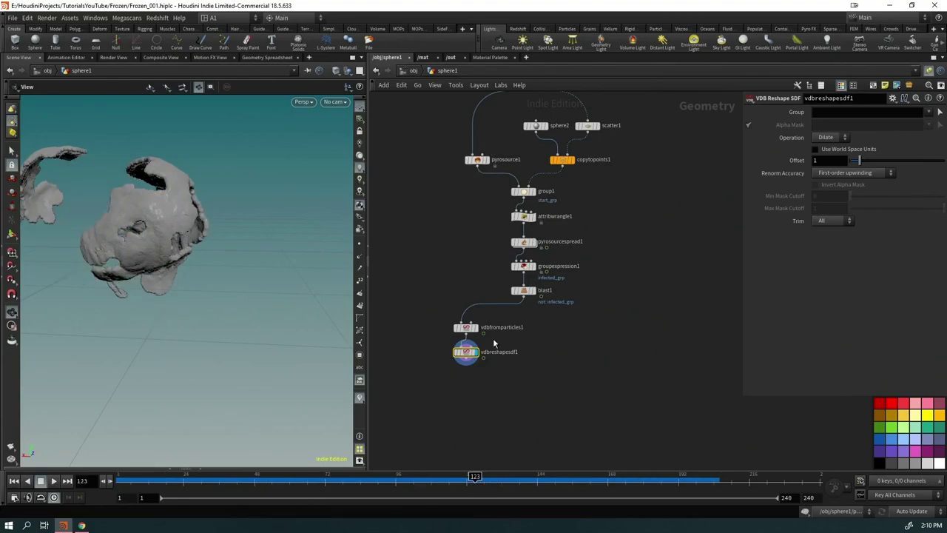
{"action": "left_click_drag", "start_coordinate": [633, 473], "coordinate": [78, 480]}
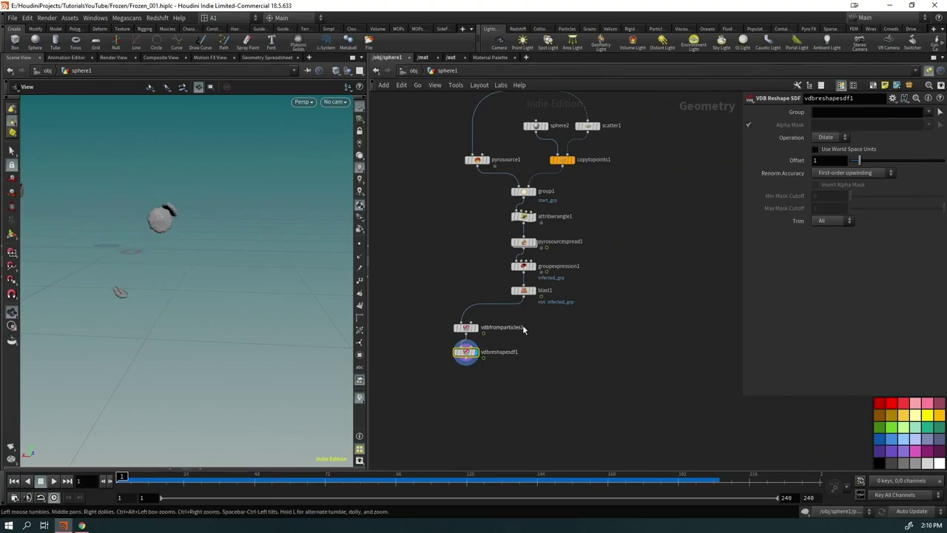
Step: Display blast1, branch a POP Network off its output and place it level with vdbfromparticles1
{"action": "left_click", "coordinate": [532, 290]}
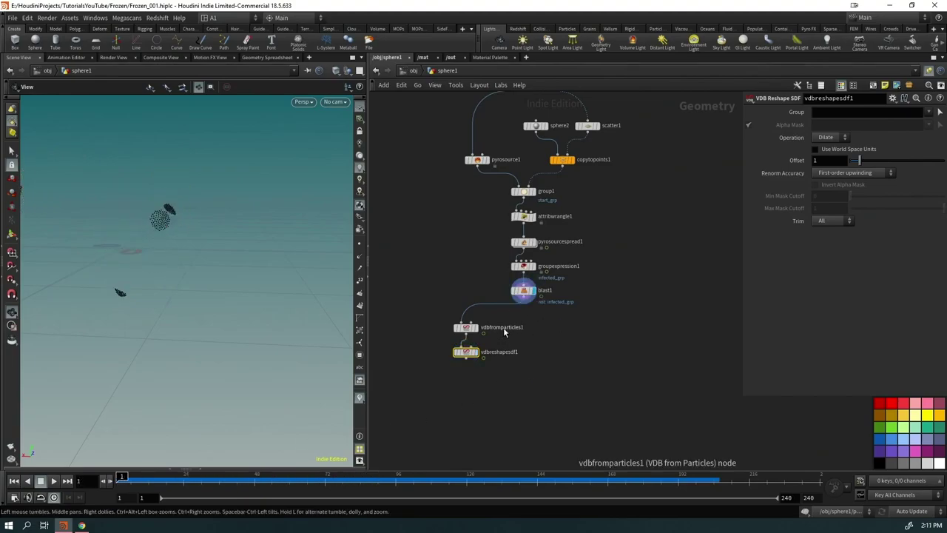
{"action": "left_click", "coordinate": [524, 301]}
{"action": "left_click", "coordinate": [618, 337]}
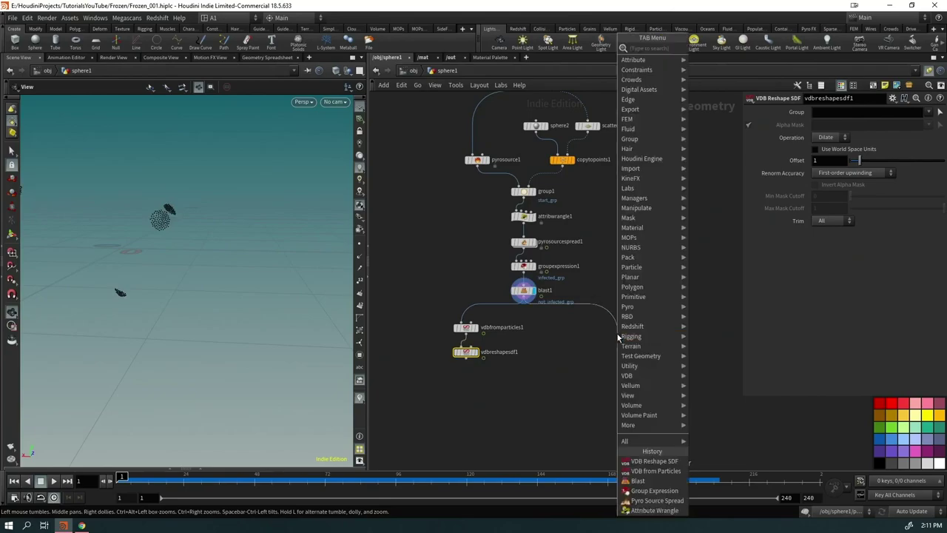
{"action": "type", "text": "popnet"}
{"action": "key", "text": "Return"}
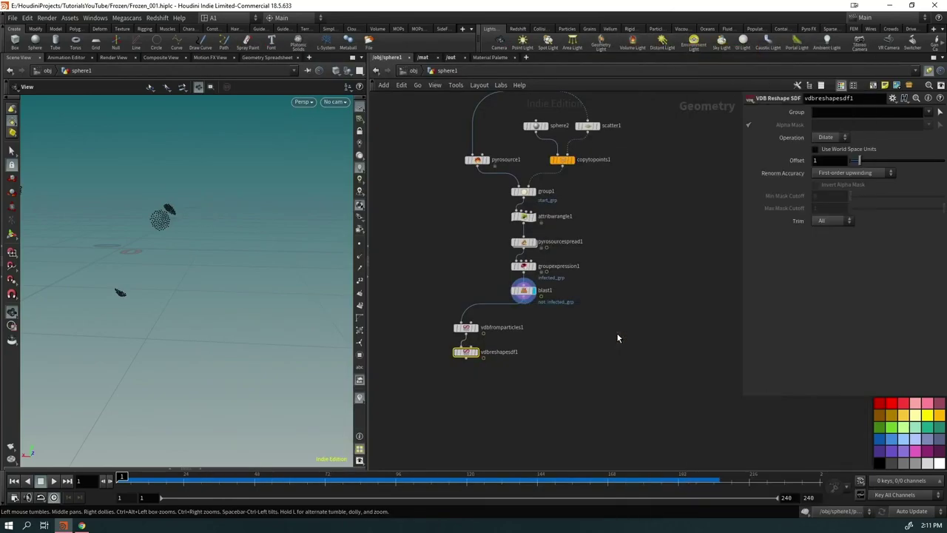
{"action": "left_click", "coordinate": [617, 332]}
{"action": "left_click_drag", "start_coordinate": [617, 332], "coordinate": [596, 328]}
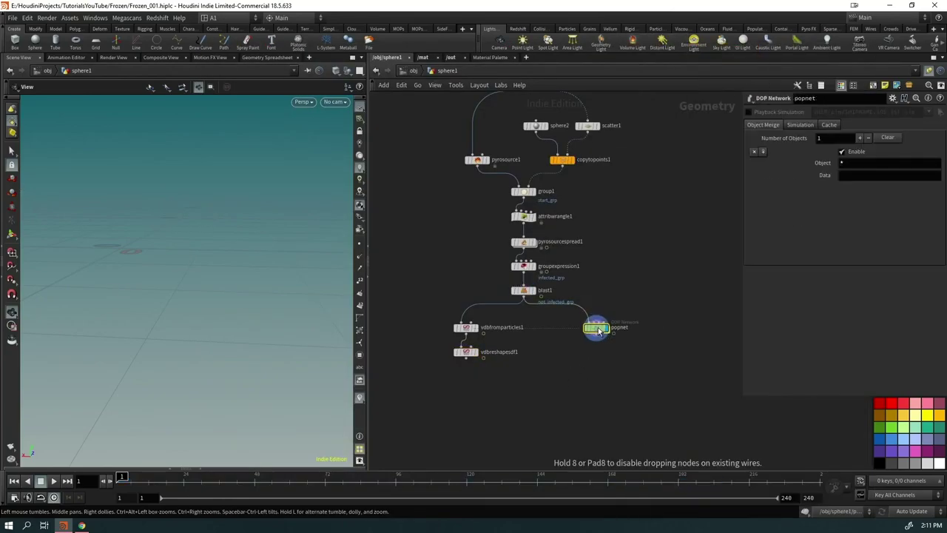
Step: Display the IN_GEO null higher up in the node network to view the rock shape
{"action": "middle_click_drag", "start_coordinate": [668, 234], "coordinate": [620, 372]}
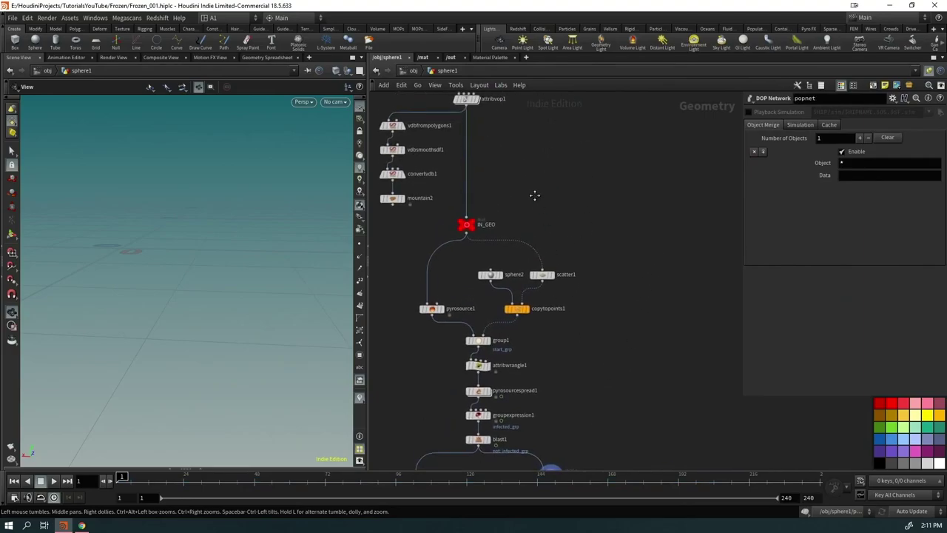
{"action": "middle_click_drag", "start_coordinate": [533, 194], "coordinate": [567, 281]}
{"action": "left_click", "coordinate": [497, 316]}
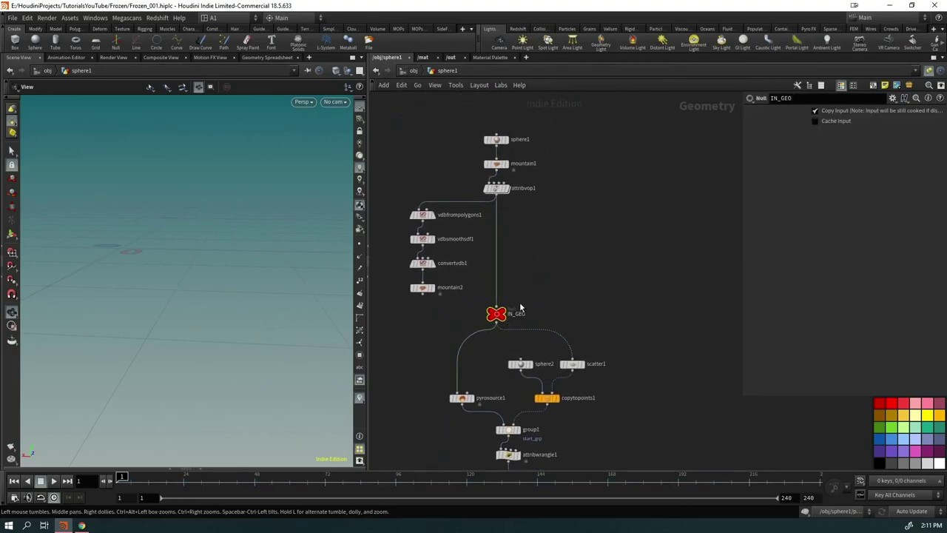
{"action": "key", "text": "r"}
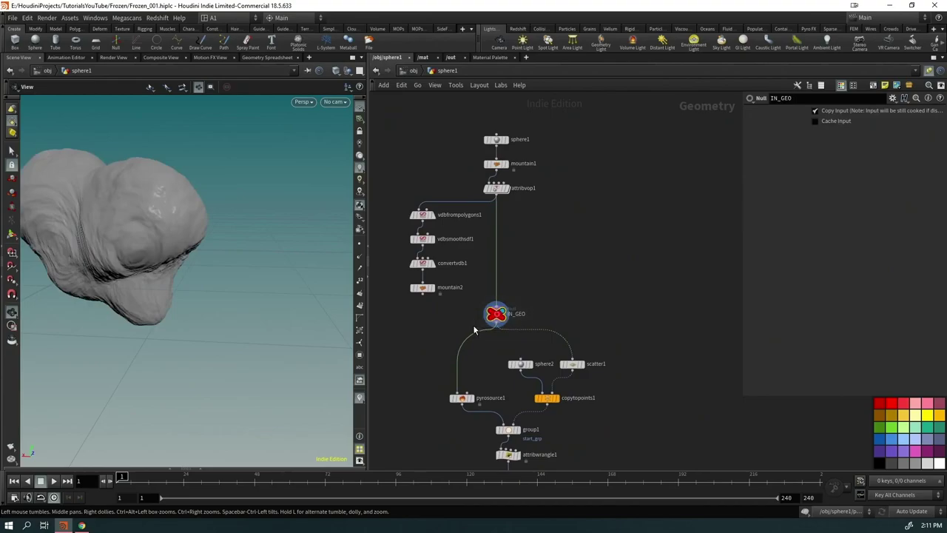
Step: Enter the popnet network, move the output node down and add a Static Object beside the popsolver
{"action": "middle_click_drag", "start_coordinate": [477, 326], "coordinate": [429, 110]}
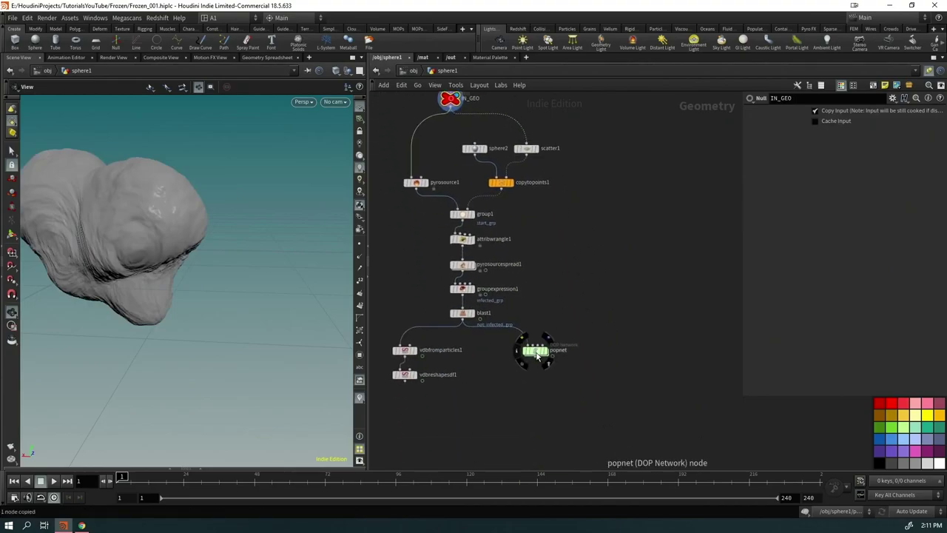
{"action": "double_click", "coordinate": [539, 345]}
{"action": "middle_click_drag", "start_coordinate": [598, 375], "coordinate": [550, 372]}
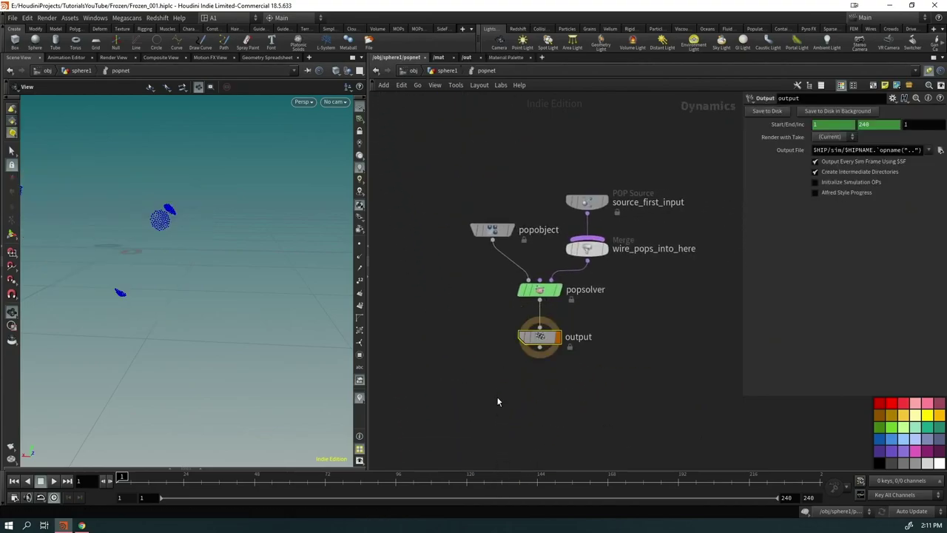
{"action": "left_click_drag", "start_coordinate": [539, 344], "coordinate": [510, 457]}
{"action": "key", "text": "Tab"}
{"action": "type", "text": "sta"}
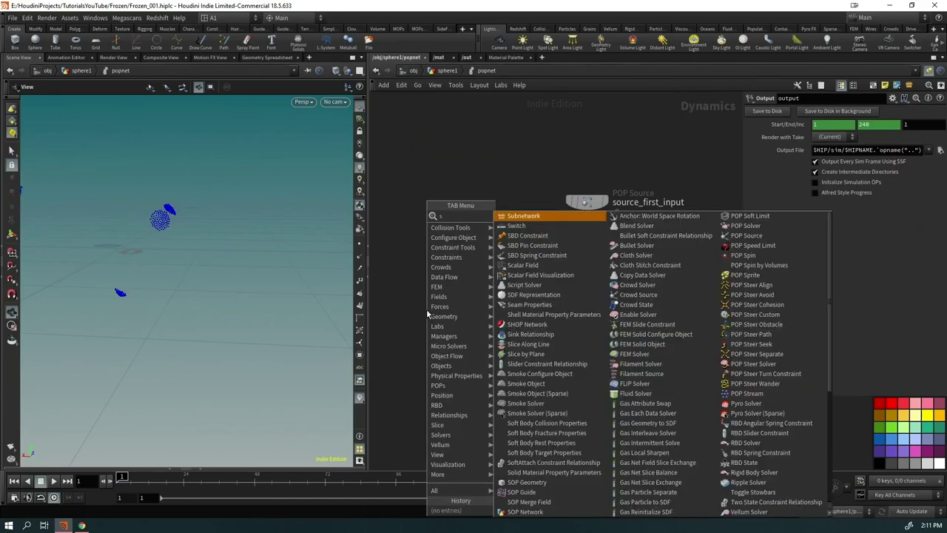
{"action": "key", "text": "Return"}
{"action": "left_click", "coordinate": [426, 309]}
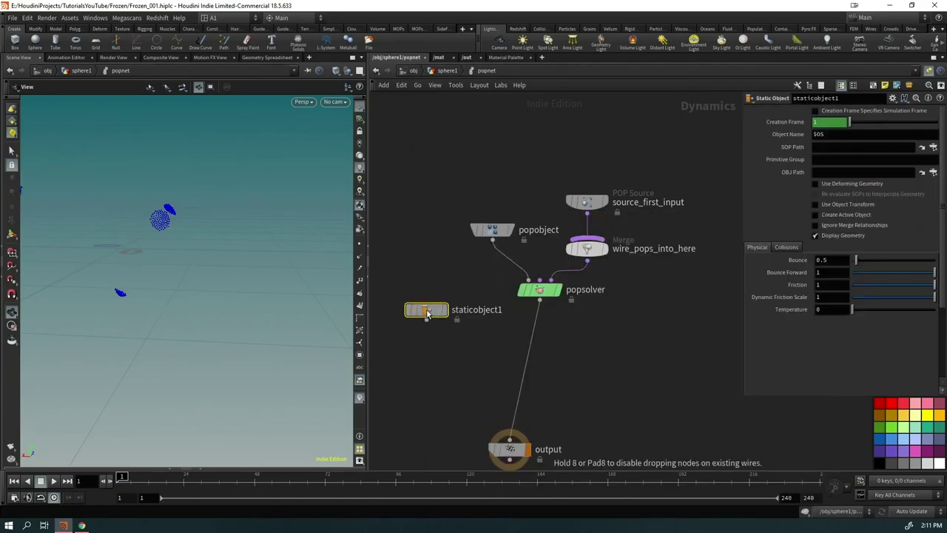
Step: Combine staticobject1 and popsolver through a Merge node placed above the output
{"action": "left_click_drag", "start_coordinate": [411, 348], "coordinate": [578, 275]}
{"action": "left_click_drag", "start_coordinate": [427, 320], "coordinate": [502, 435]}
{"action": "left_click", "coordinate": [508, 439]}
{"action": "left_click_drag", "start_coordinate": [493, 362], "coordinate": [509, 384]}
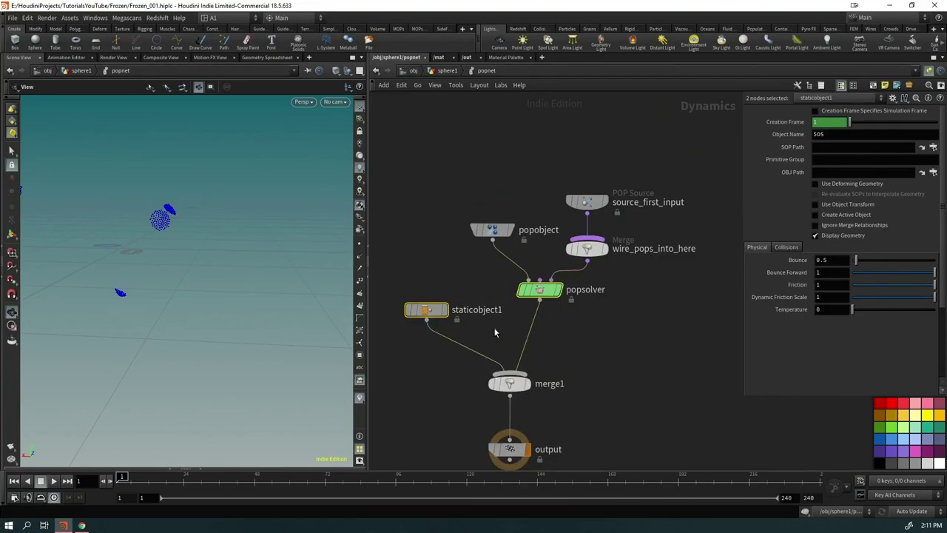
Step: Insert a Static Solver between staticobject1 and merge1 and lay out the network
{"action": "key", "text": "Tab"}
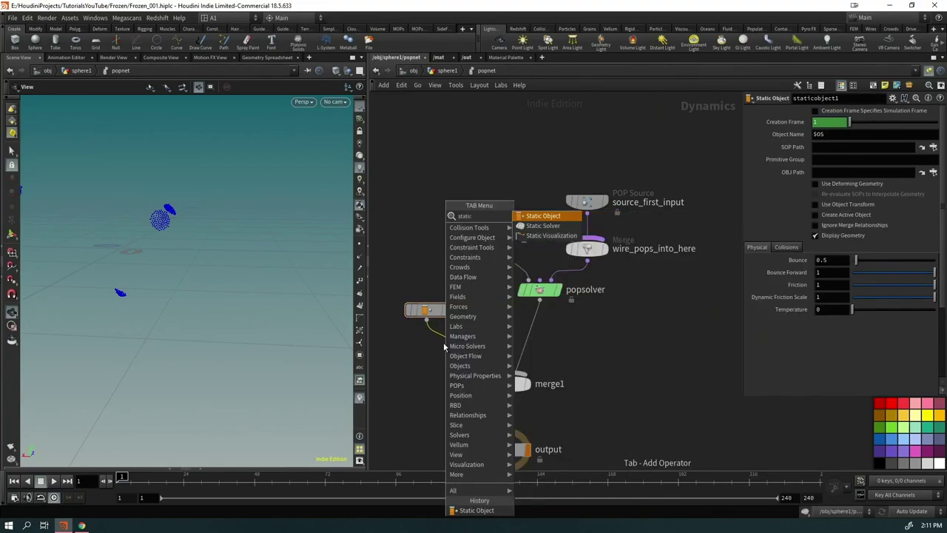
{"action": "key", "text": "Escape"}
{"action": "left_click", "coordinate": [443, 347]}
{"action": "key", "text": "l"}
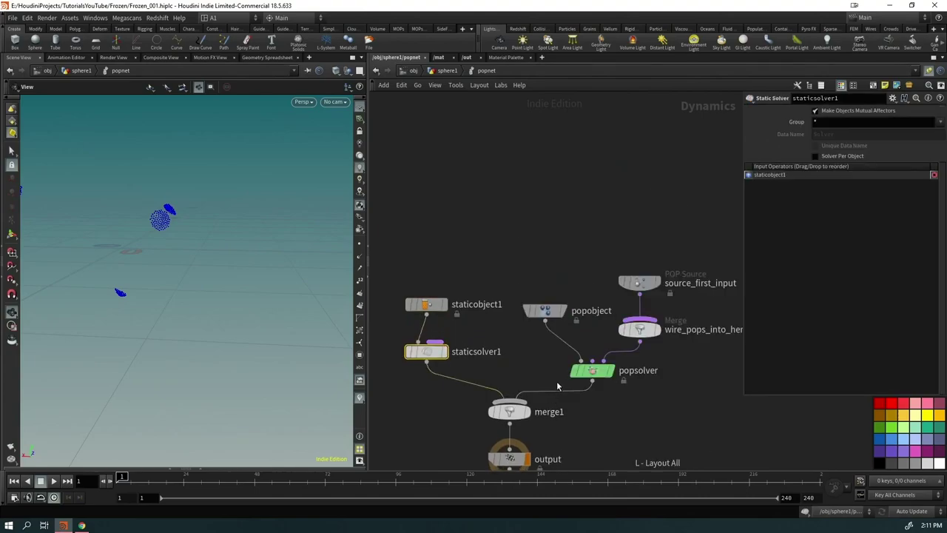
{"action": "key", "text": "shift+s"}
Step: Set the SOP Path of staticobject1 to /obj/sphere1/IN_GEO
{"action": "middle_click_drag", "start_coordinate": [558, 384], "coordinate": [501, 339]}
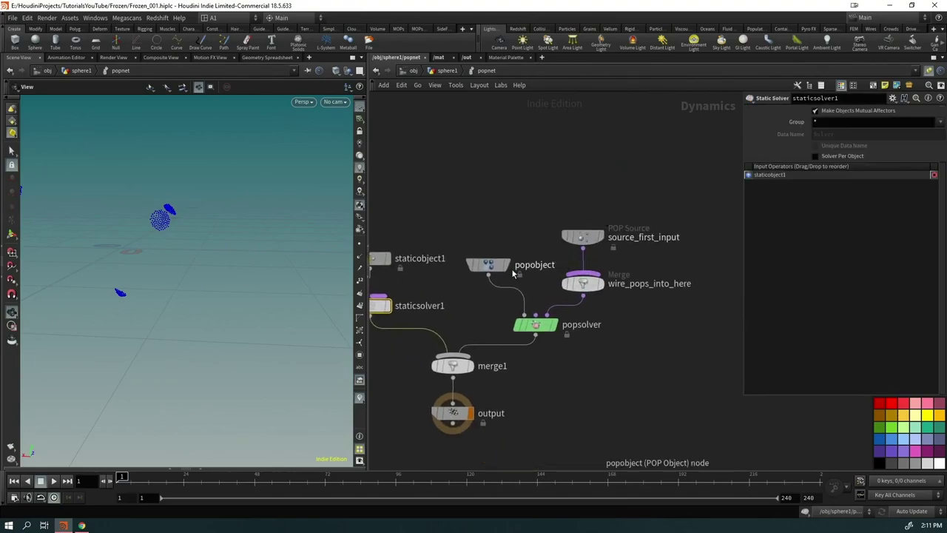
{"action": "left_click", "coordinate": [380, 258]}
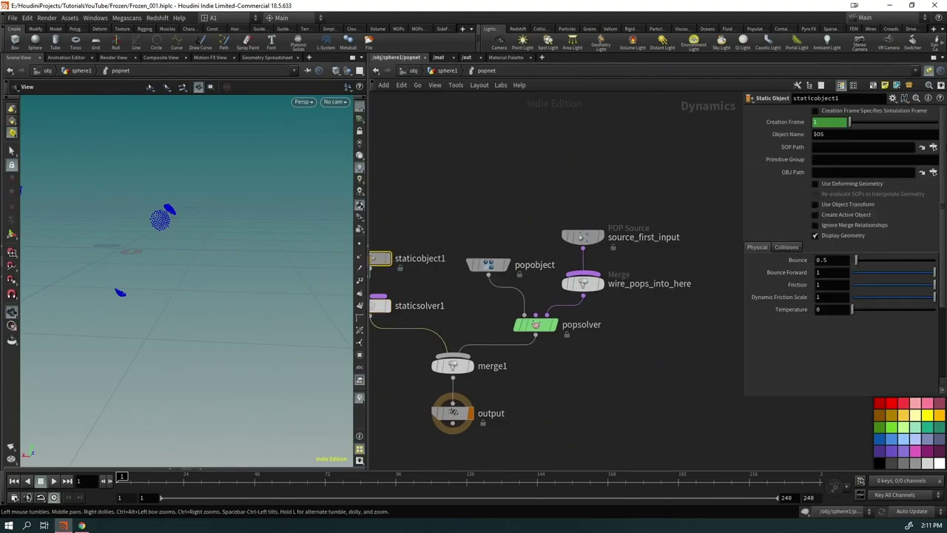
{"action": "left_click", "coordinate": [933, 147]}
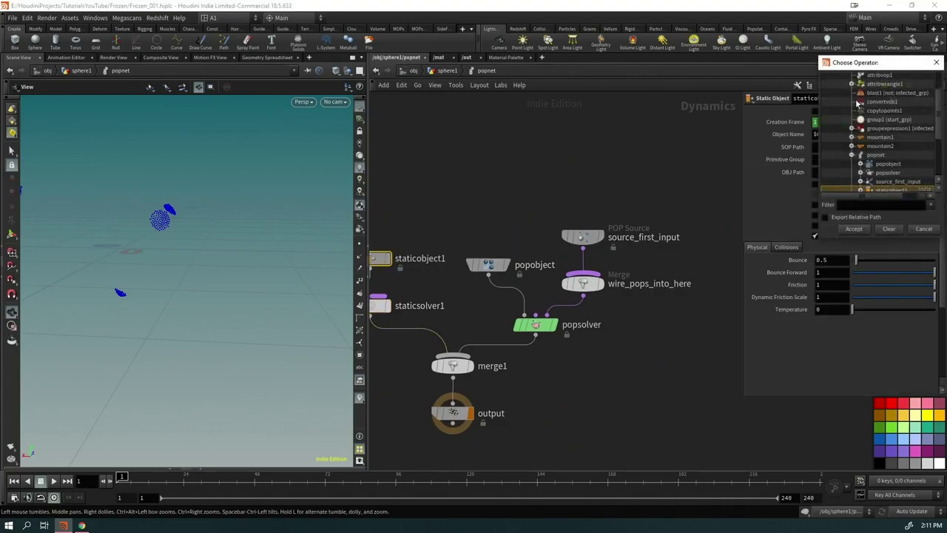
{"action": "left_click", "coordinate": [876, 104]}
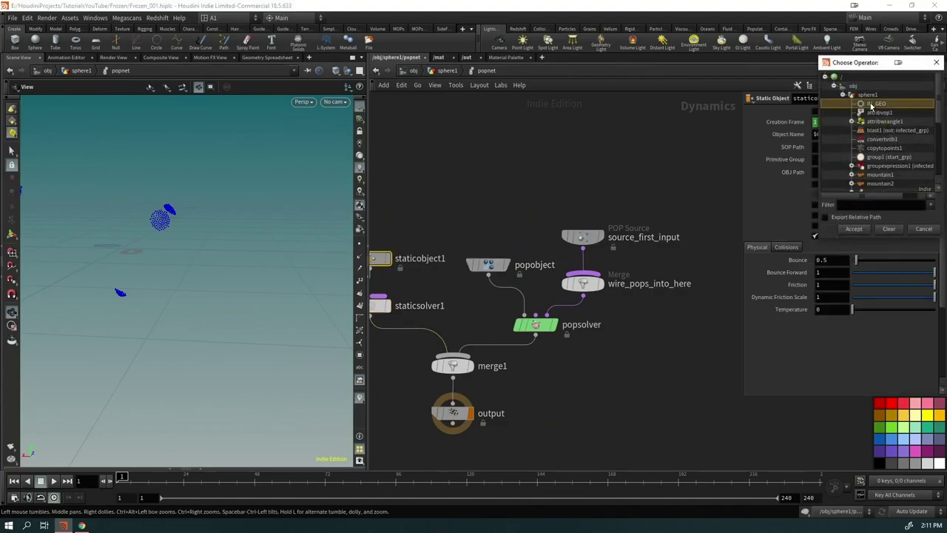
{"action": "left_click", "coordinate": [854, 229]}
Step: Turn off the guide on source_first_input and set its Emission Type to Points, checking the emission in playback
{"action": "left_click", "coordinate": [583, 236]}
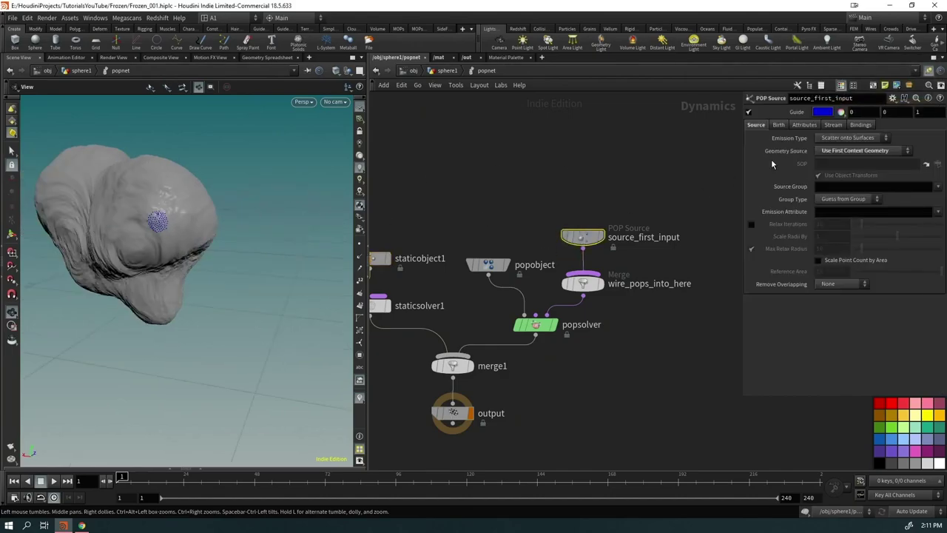
{"action": "left_click", "coordinate": [749, 112]}
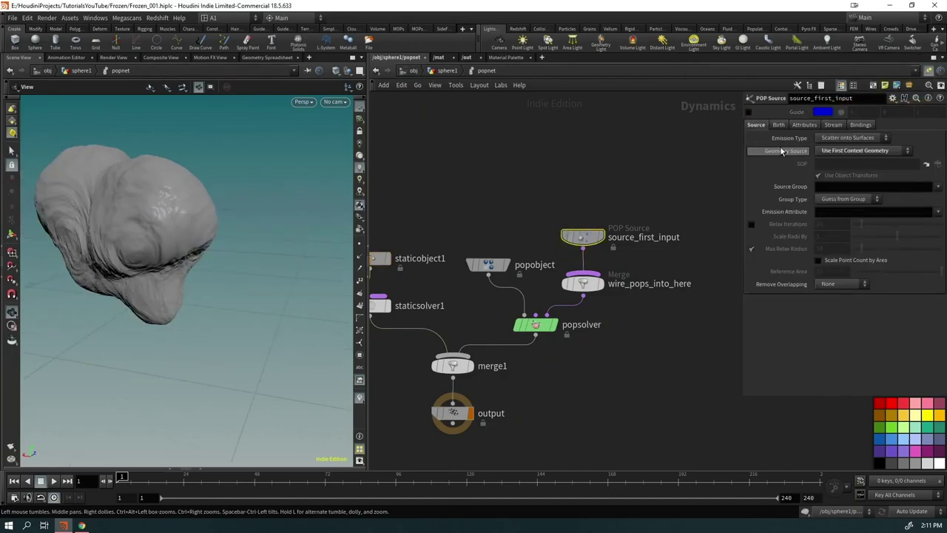
{"action": "left_click", "coordinate": [845, 139]}
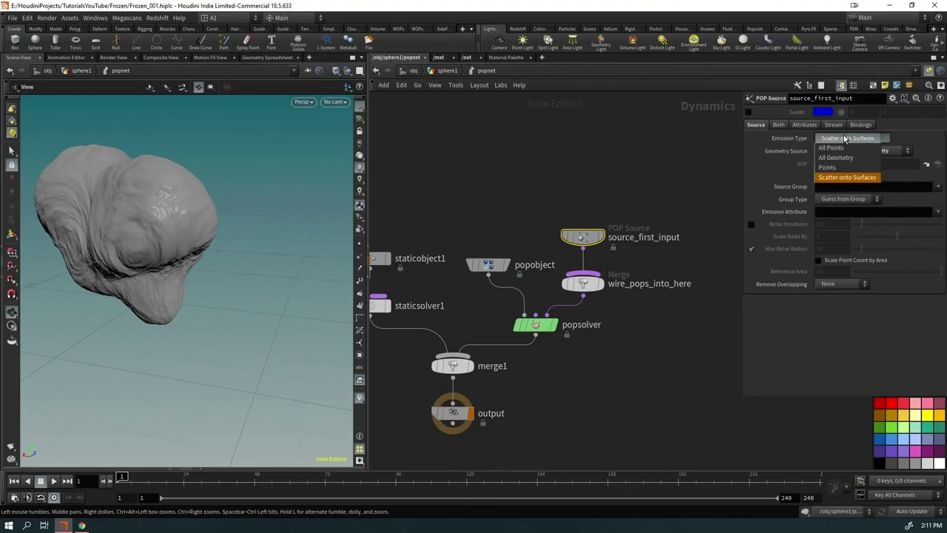
{"action": "left_click", "coordinate": [839, 168]}
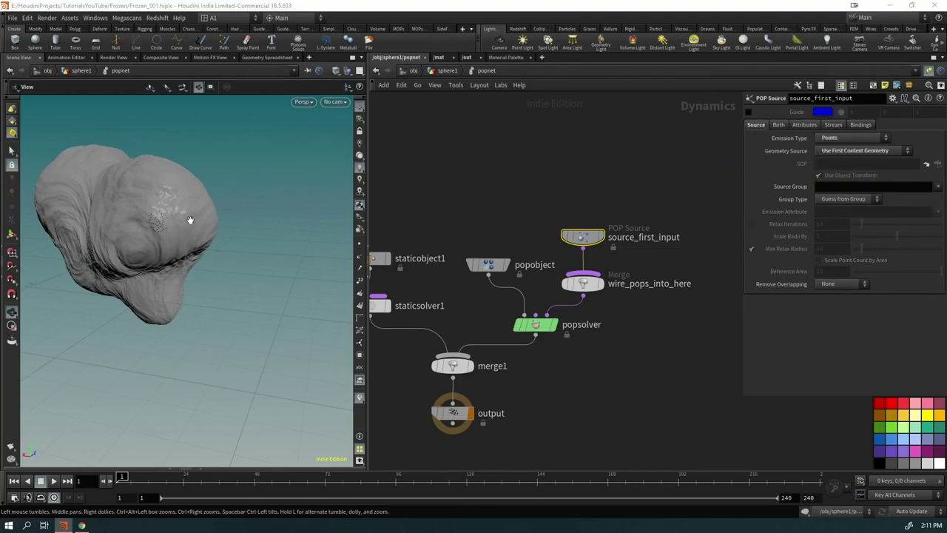
{"action": "left_click_drag", "start_coordinate": [190, 219], "coordinate": [215, 229]}
{"action": "key", "text": "Up"}
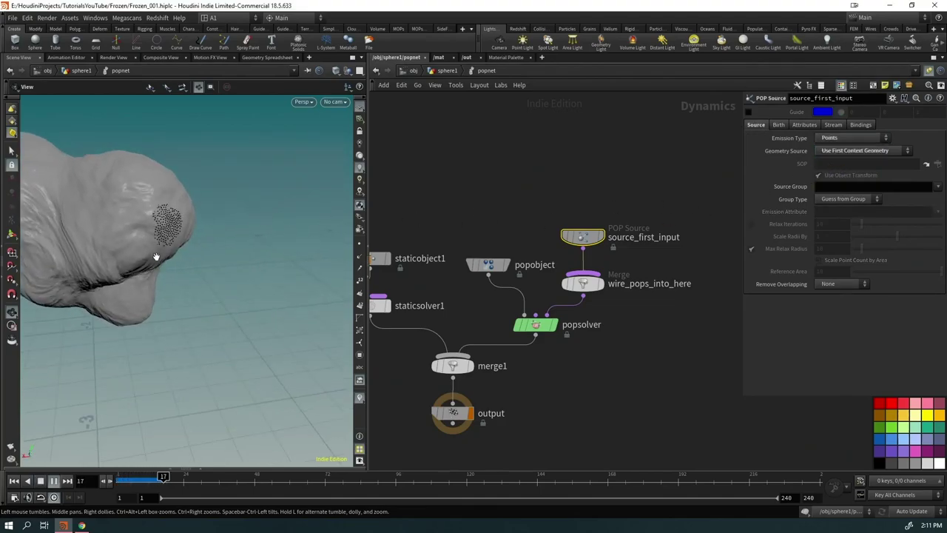
{"action": "left_click_drag", "start_coordinate": [158, 254], "coordinate": [291, 205]}
{"action": "key", "text": "ctrl+Up"}
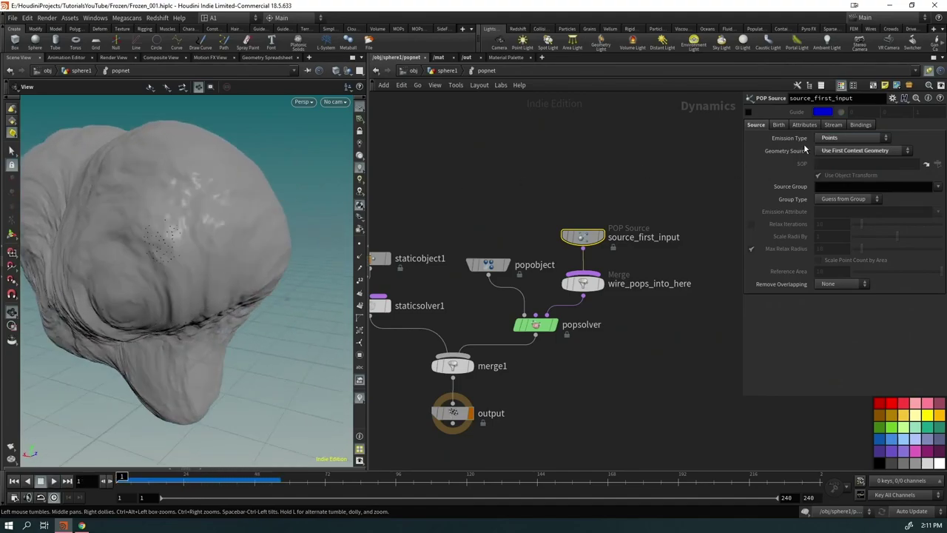
Step: Try the All Points emission type in playback, inspect the particles up close and switch back to Points
{"action": "left_click", "coordinate": [834, 139]}
{"action": "left_click", "coordinate": [832, 148]}
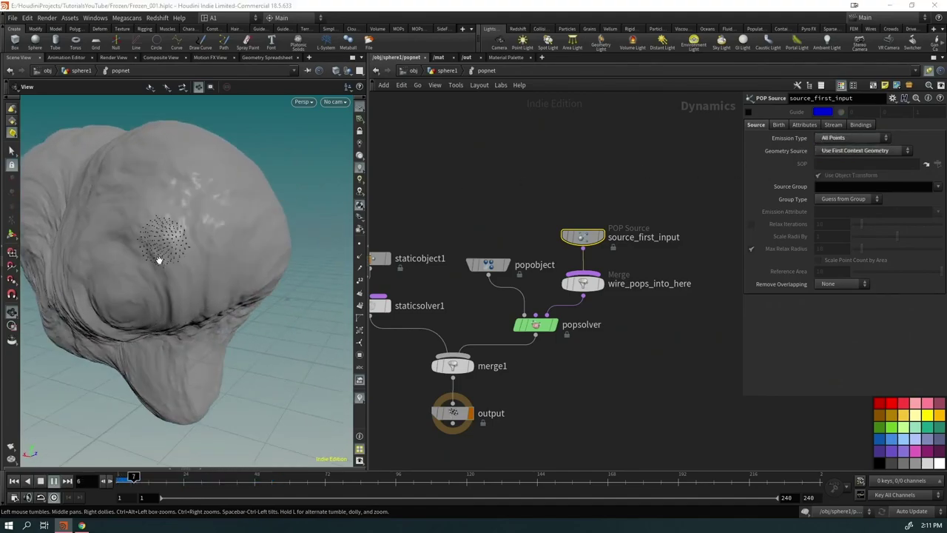
{"action": "scroll", "coordinate": [163, 251], "scroll_direction": "up", "scroll_amount": 10}
{"action": "left_click_drag", "start_coordinate": [265, 200], "coordinate": [313, 244]}
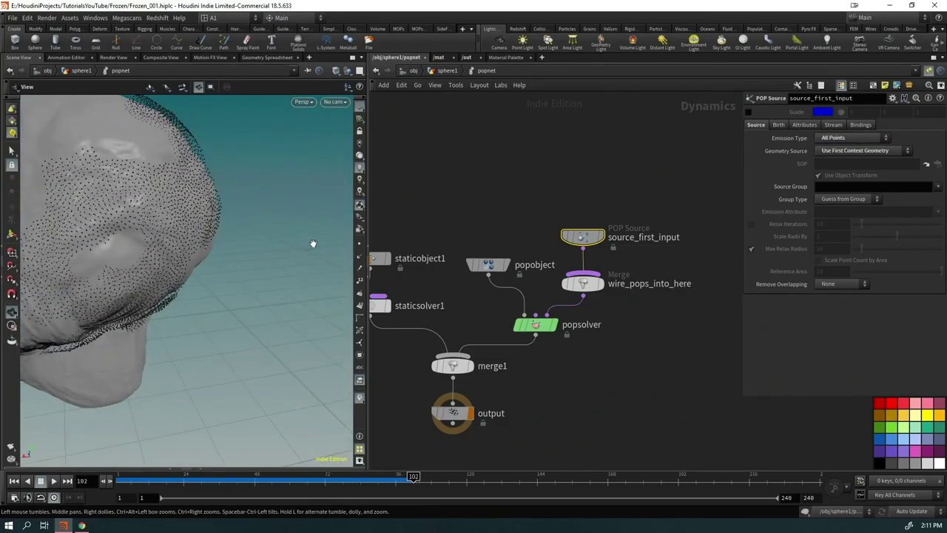
{"action": "key", "text": "ctrl+Up"}
{"action": "left_click", "coordinate": [832, 138]}
{"action": "left_click", "coordinate": [830, 169]}
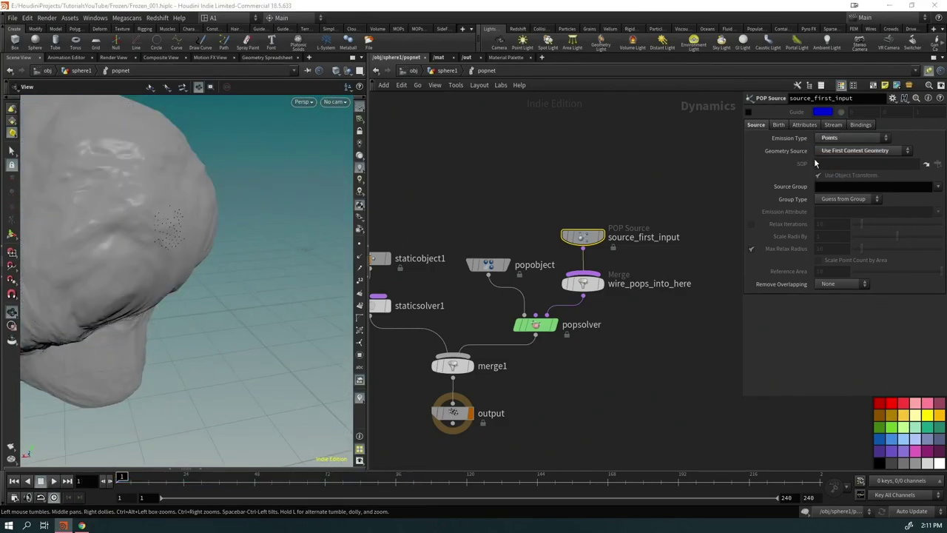
Step: Set the POP Source's constant birth rate to 5 and play the simulation while viewing the shape from several sides
{"action": "left_click", "coordinate": [775, 125]}
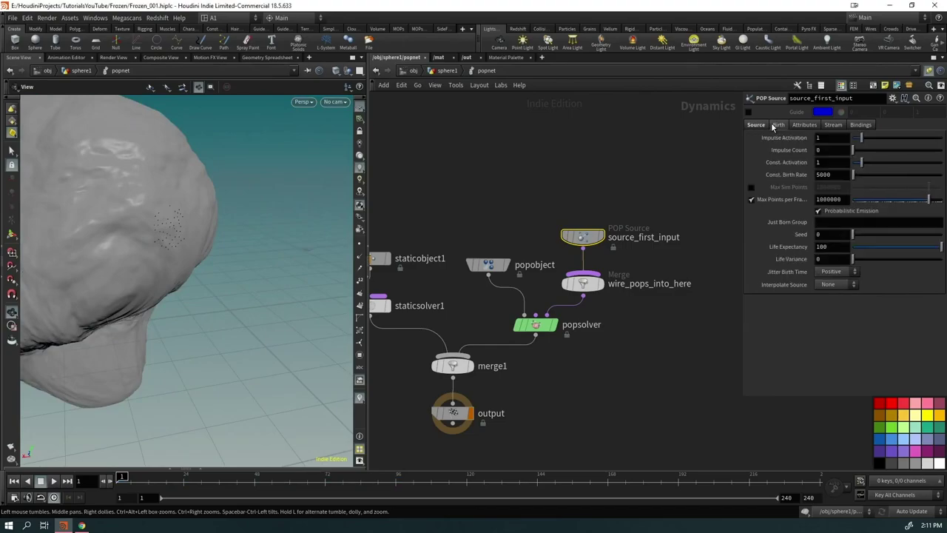
{"action": "left_click", "coordinate": [830, 173]}
{"action": "type", "text": "5"}
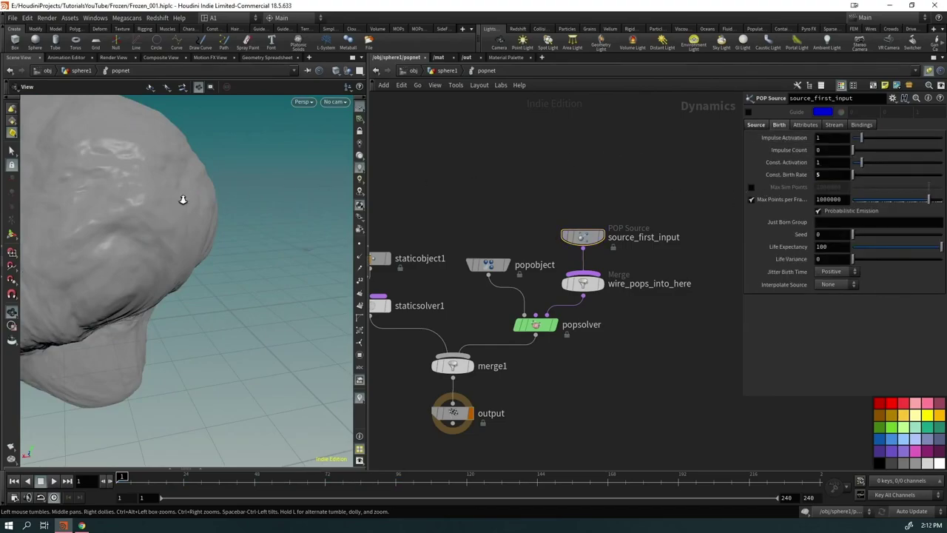
{"action": "left_click_drag", "start_coordinate": [182, 200], "coordinate": [181, 254]}
{"action": "key", "text": "Up"}
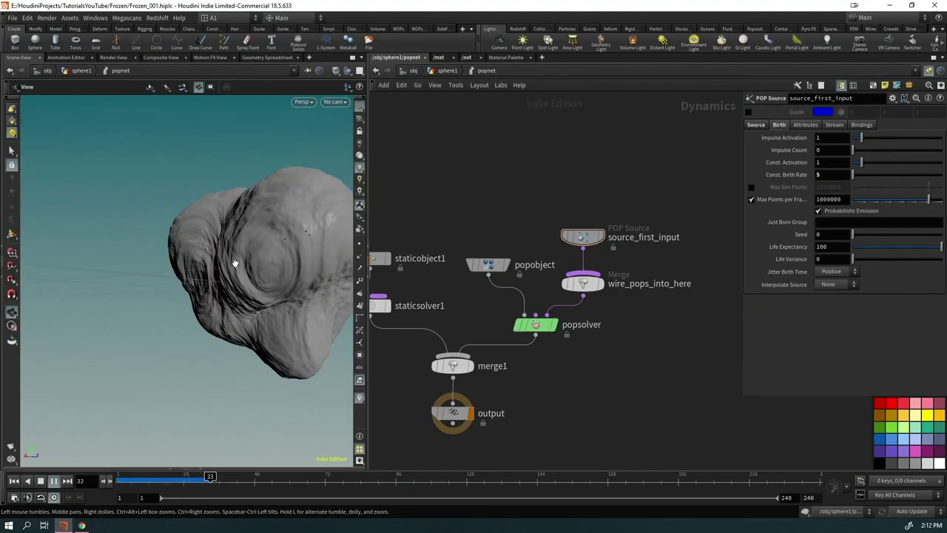
{"action": "left_click_drag", "start_coordinate": [255, 268], "coordinate": [292, 292]}
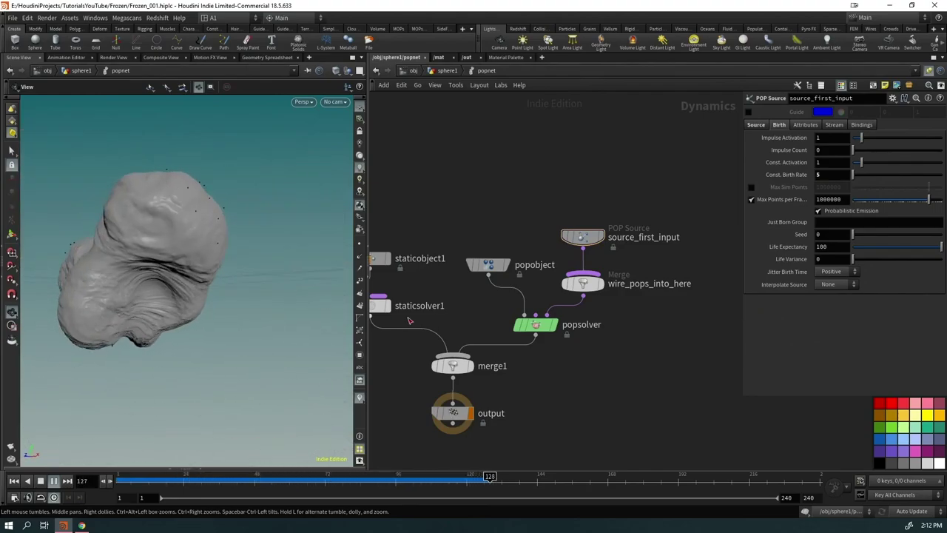
Step: Compare staticobject1's volume collision guide with its display geometry, restoring both display settings
{"action": "middle_click_drag", "start_coordinate": [409, 320], "coordinate": [474, 308]}
{"action": "left_click", "coordinate": [439, 246]}
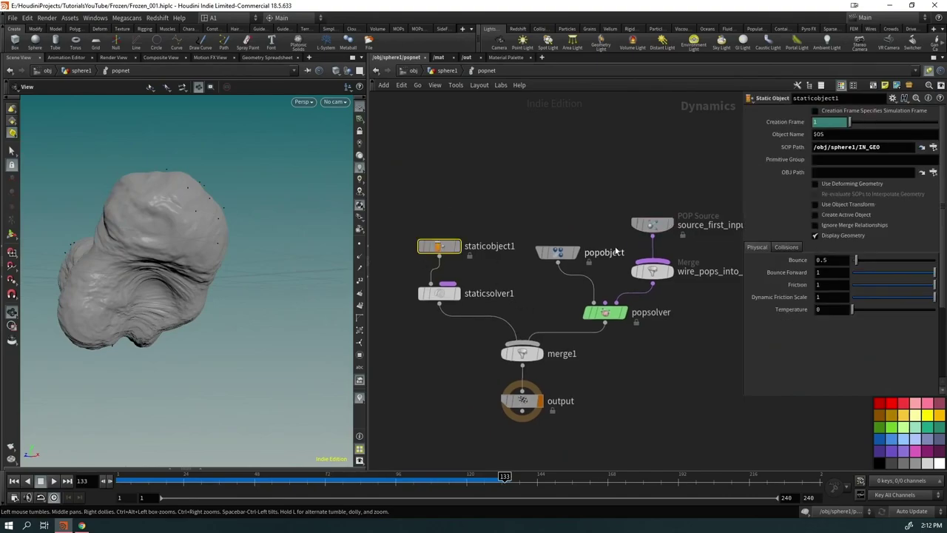
{"action": "left_click", "coordinate": [821, 234]}
{"action": "left_click", "coordinate": [788, 247]}
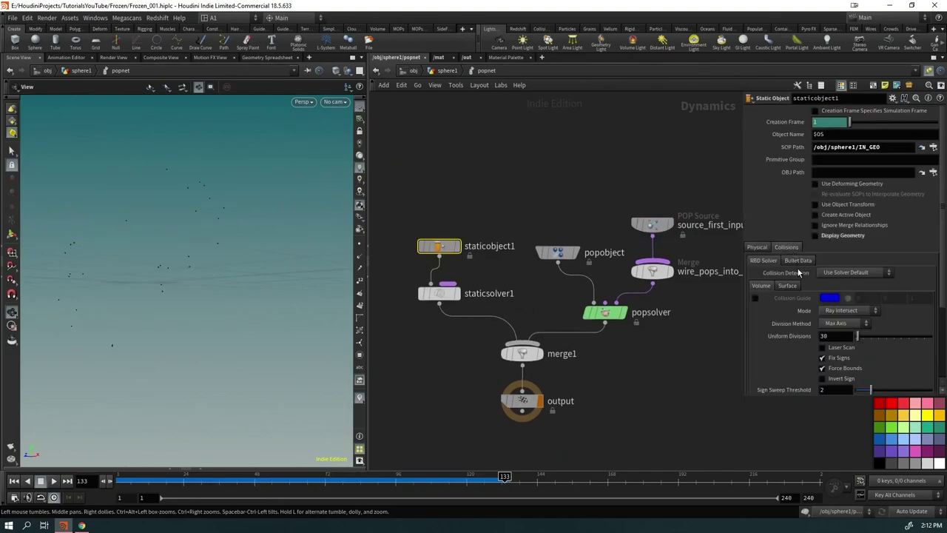
{"action": "left_click", "coordinate": [754, 299]}
{"action": "left_click_drag", "start_coordinate": [123, 268], "coordinate": [298, 292]}
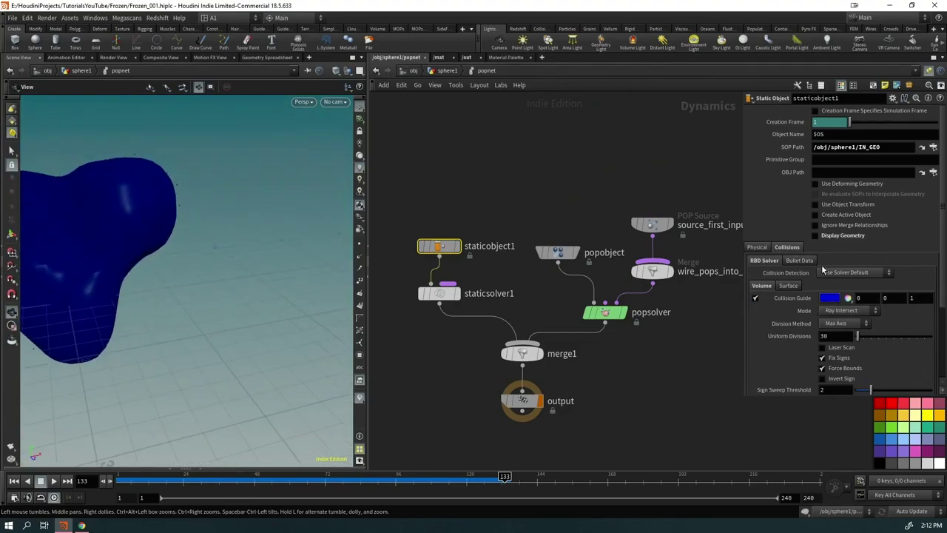
{"action": "left_click", "coordinate": [816, 235]}
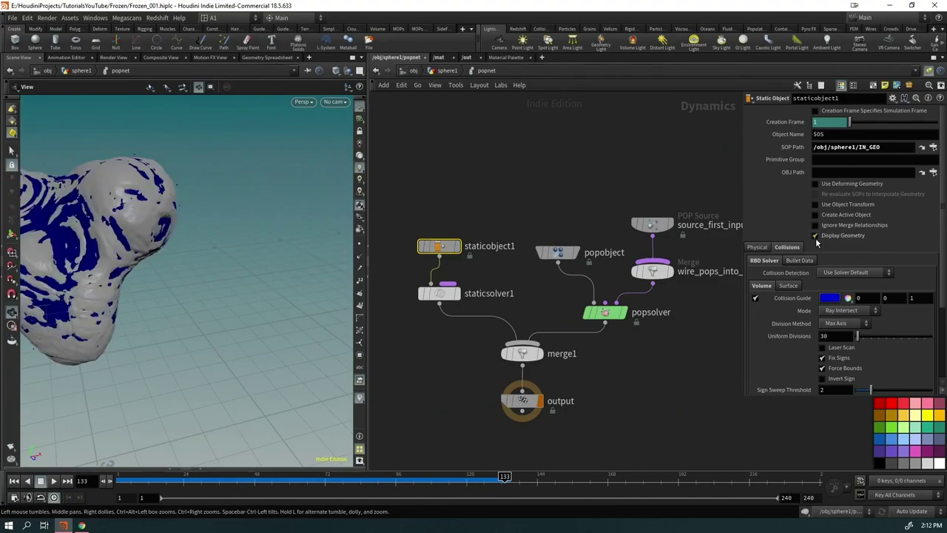
{"action": "left_click", "coordinate": [752, 299]}
Step: Replay the simulation from frame 1, return to the sphere1 network and display popnet at frame 1
{"action": "left_click_drag", "start_coordinate": [222, 292], "coordinate": [248, 274]}
{"action": "key", "text": "ctrl+Up"}
{"action": "key", "text": "Up"}
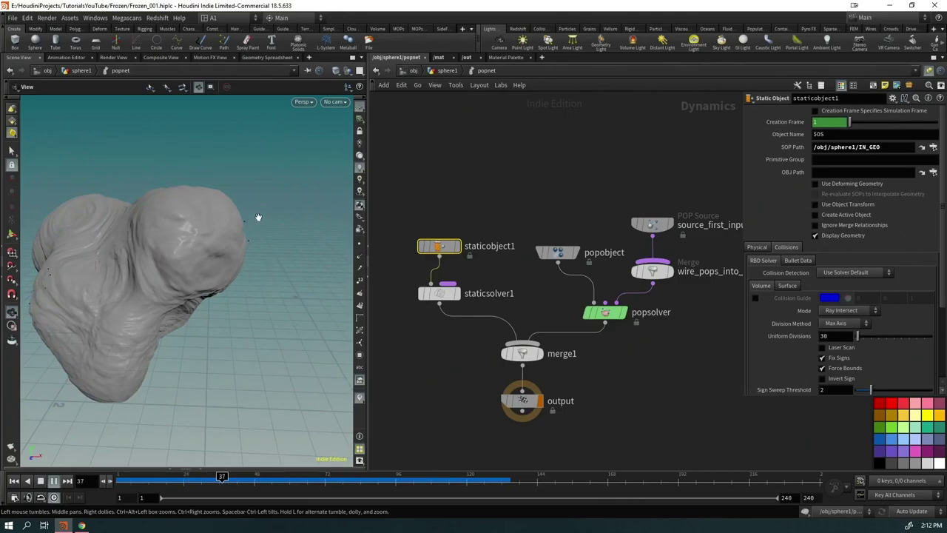
{"action": "left_click", "coordinate": [447, 70]}
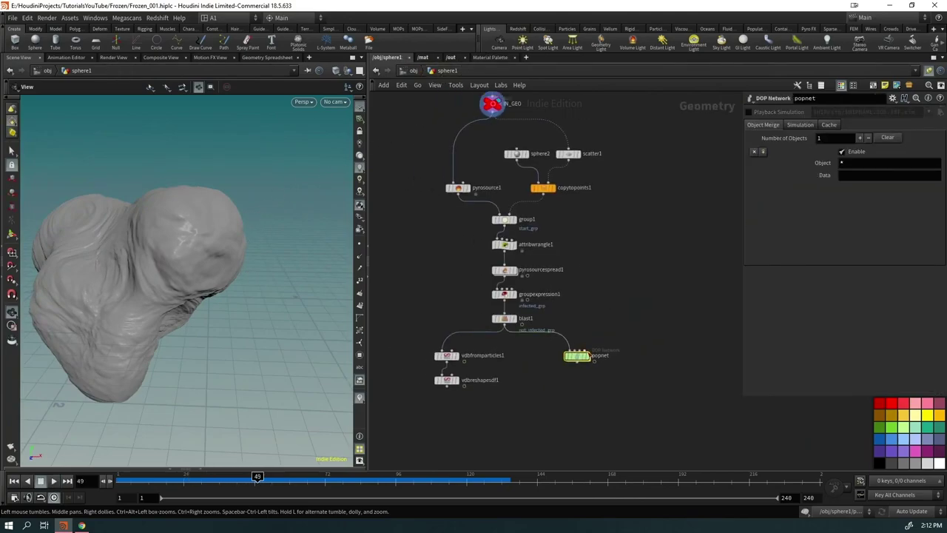
{"action": "mouse_move", "coordinate": [576, 355]}
{"action": "key", "text": "ctrl+Up"}
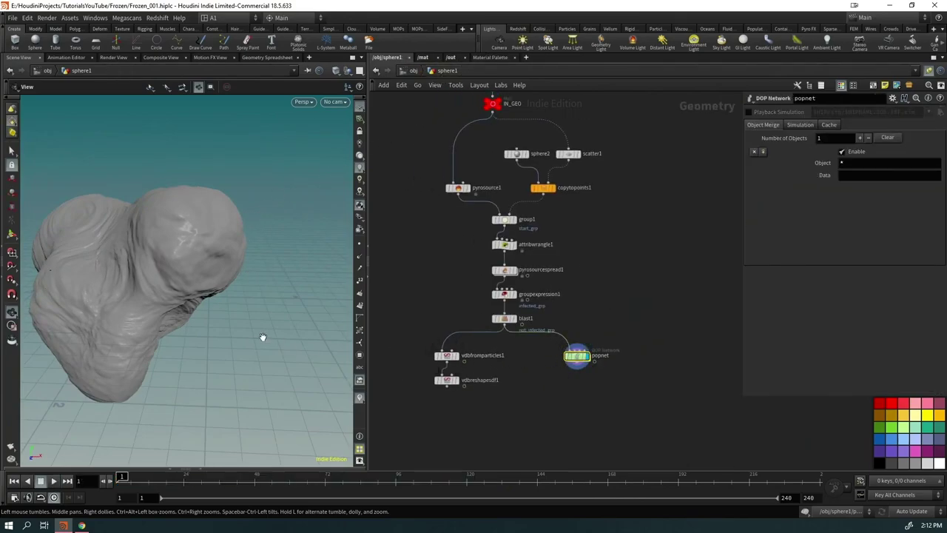
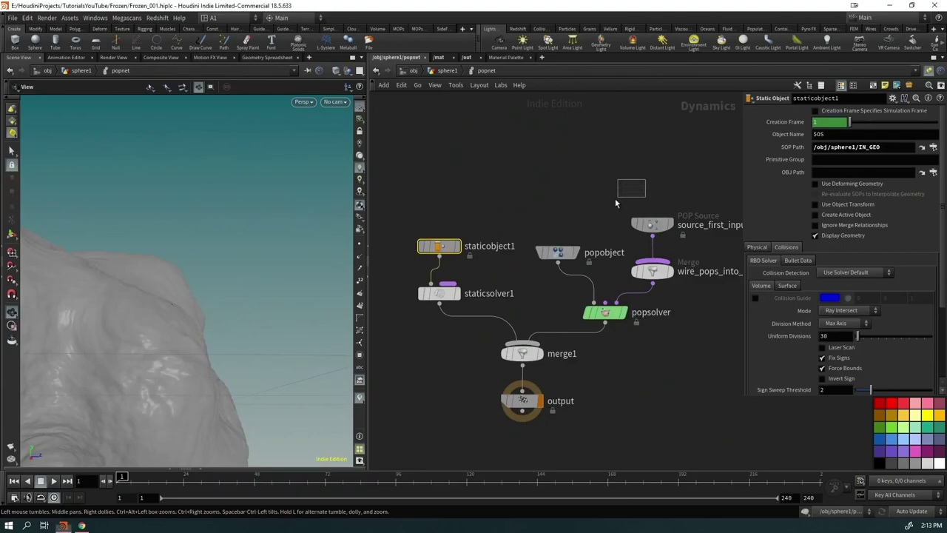
Step: Return to the sphere1 network and insert an Attribute Delete node between blast1 and popnet
{"action": "left_click", "coordinate": [447, 71]}
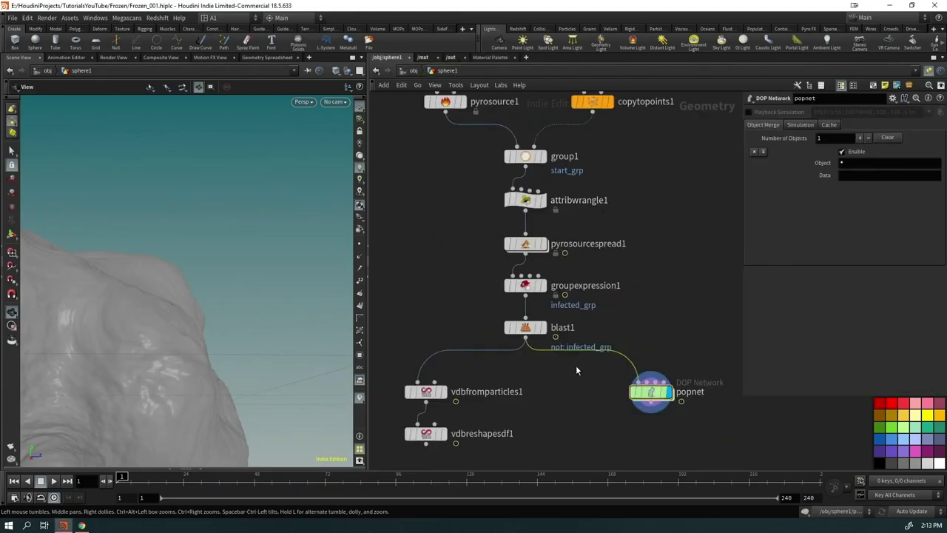
{"action": "key", "text": "Tab"}
{"action": "type", "text": "at"}
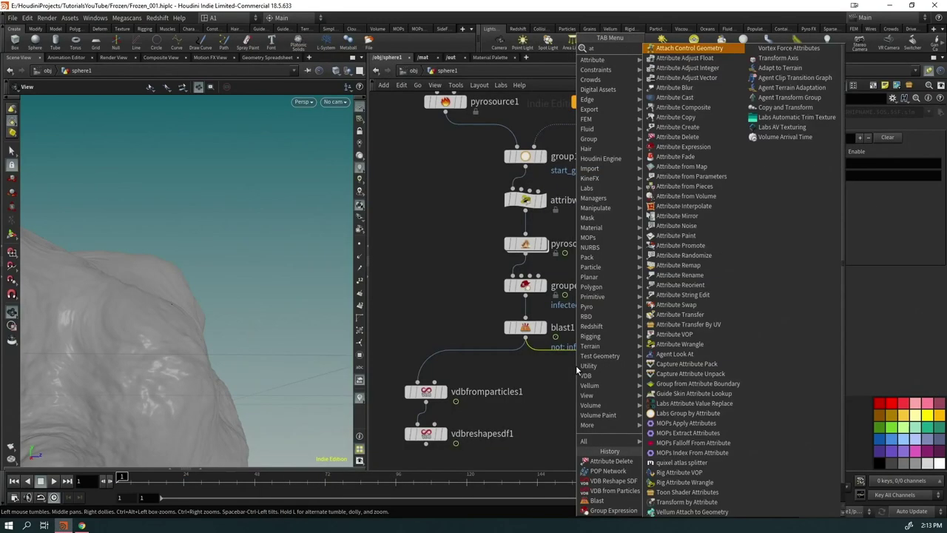
{"action": "type", "text": "tribdel"}
{"action": "key", "text": "Return"}
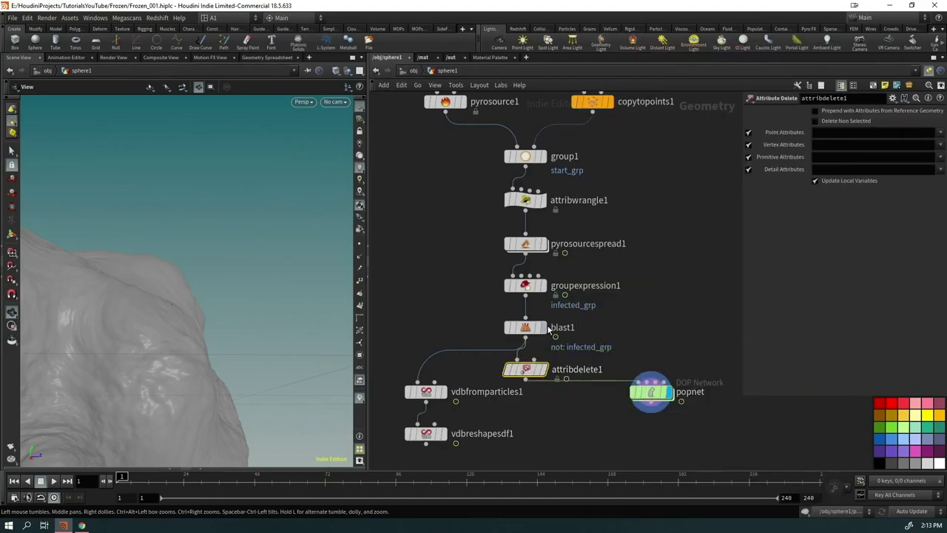
Step: Set attribdelete1 to remove all point, vertex, primitive and detail attributes with *, and line it up directly above popnet
{"action": "left_click", "coordinate": [852, 134]}
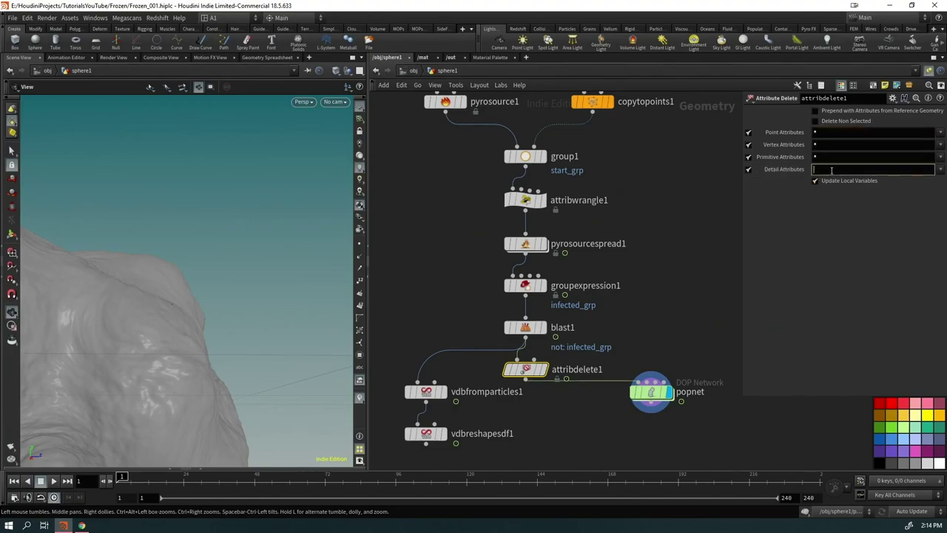
{"action": "left_click_drag", "start_coordinate": [641, 400], "coordinate": [637, 446]}
{"action": "left_click_drag", "start_coordinate": [523, 373], "coordinate": [645, 397]}
{"action": "left_click_drag", "start_coordinate": [653, 440], "coordinate": [653, 435]}
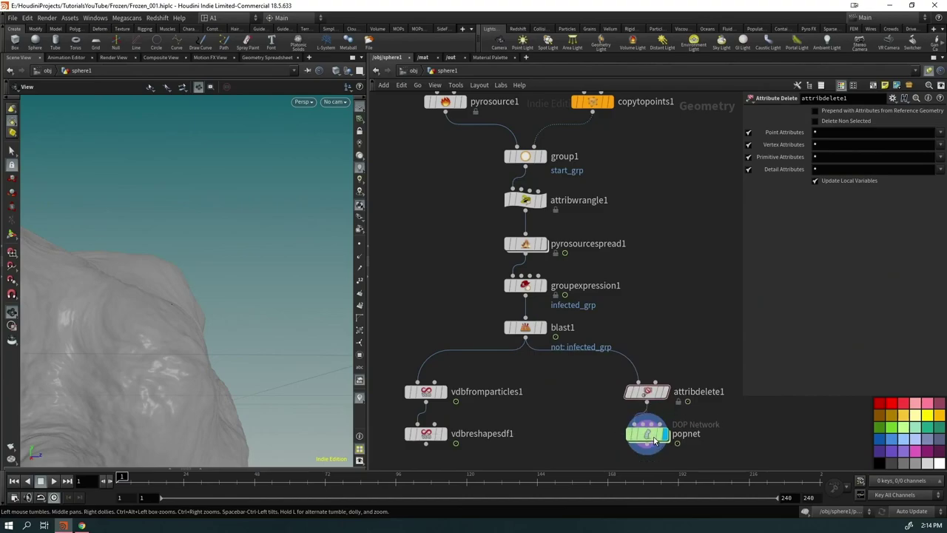
Step: Play the simulation and inspect the particles on the rock from far and near
{"action": "right_click_drag", "start_coordinate": [266, 318], "coordinate": [109, 383]}
{"action": "left_click_drag", "start_coordinate": [109, 383], "coordinate": [185, 337]}
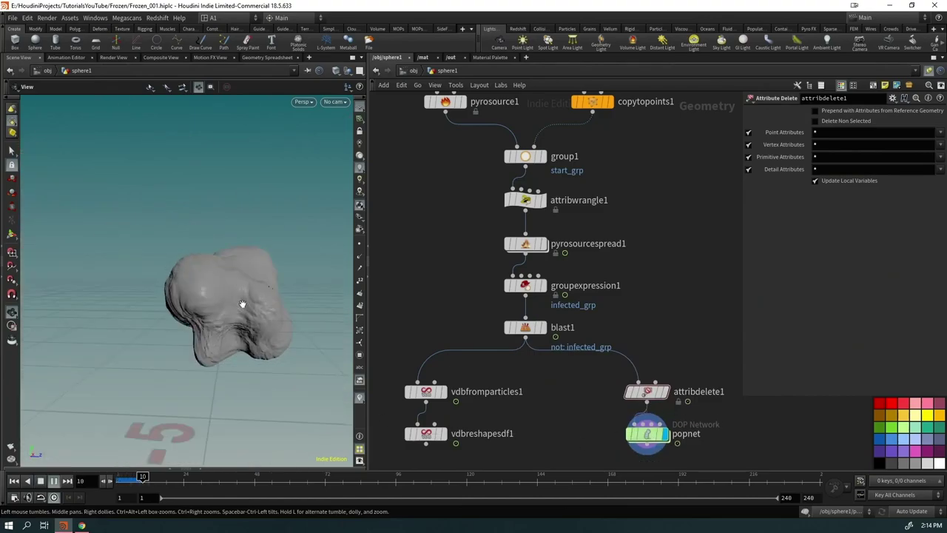
{"action": "right_click_drag", "start_coordinate": [242, 303], "coordinate": [306, 296]}
{"action": "mouse_move", "coordinate": [306, 296]}
{"action": "left_mouse_down"}
{"action": "mouse_move", "coordinate": [226, 302]}
{"action": "mouse_move", "coordinate": [244, 275]}
{"action": "mouse_move", "coordinate": [237, 298]}
{"action": "mouse_move", "coordinate": [310, 279]}
{"action": "left_mouse_up"}
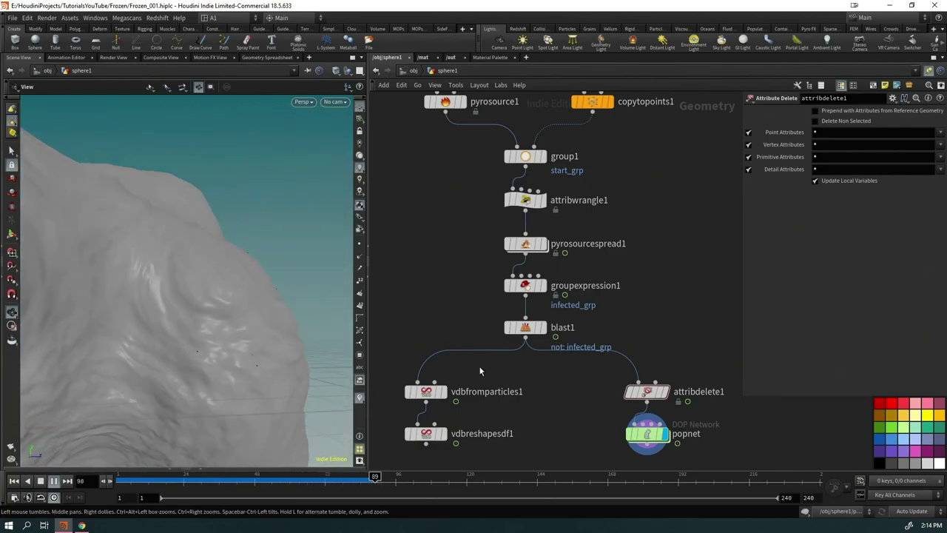
Step: Inside popnet, make room below source_first_input and insert a POP Wrangle before wire_pops_into_here
{"action": "double_click", "coordinate": [648, 434]}
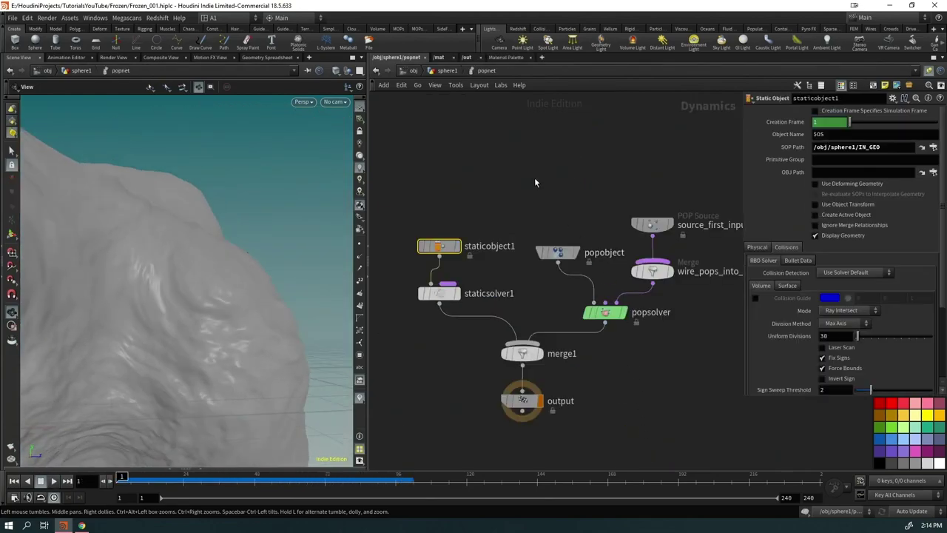
{"action": "left_click_drag", "start_coordinate": [652, 224], "coordinate": [652, 117]}
{"action": "key", "text": "Tab"}
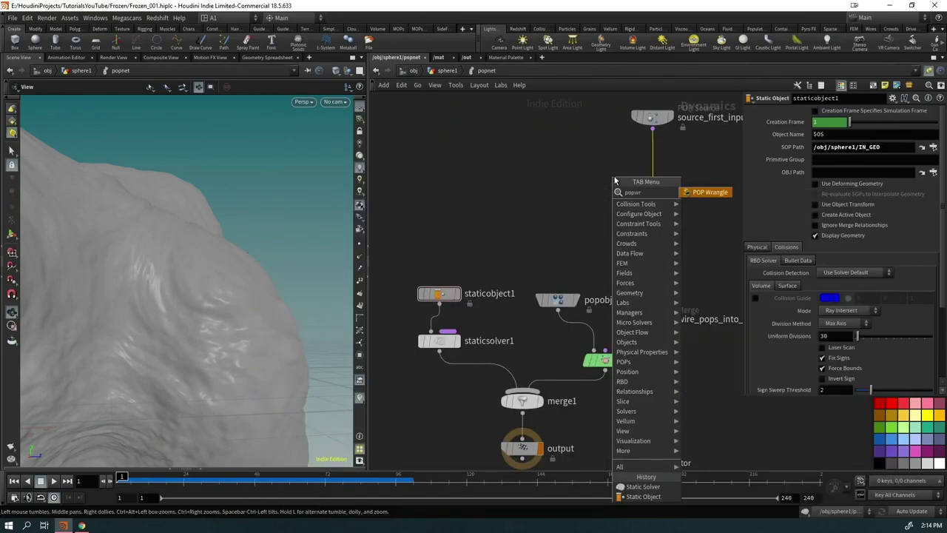
{"action": "key", "text": "Escape"}
{"action": "left_click", "coordinate": [758, 177]}
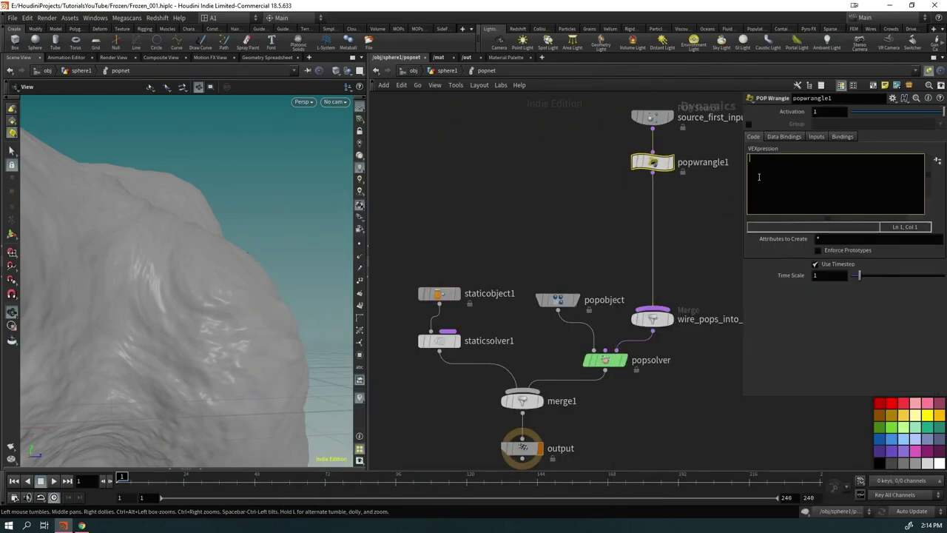
{"action": "type", "text": "v@v"}
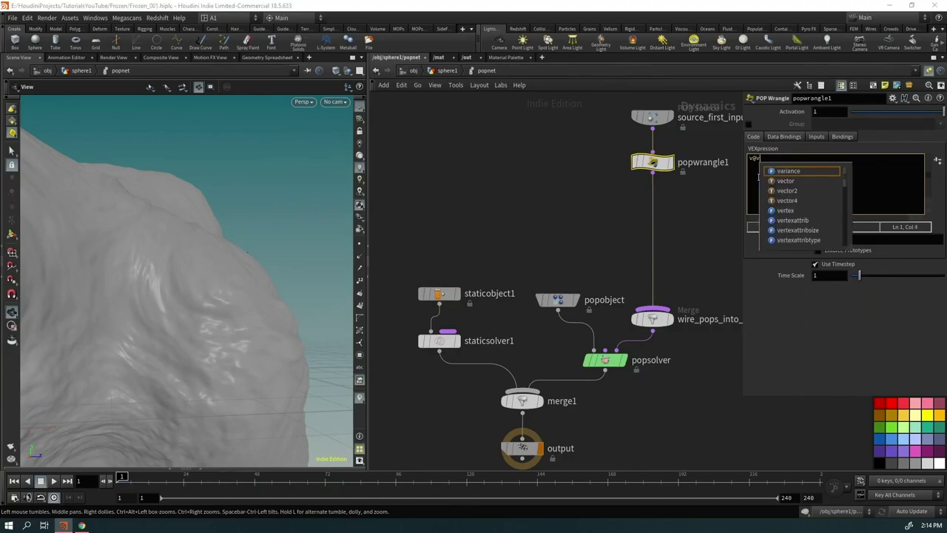
{"action": "type", "text": ".y ="}
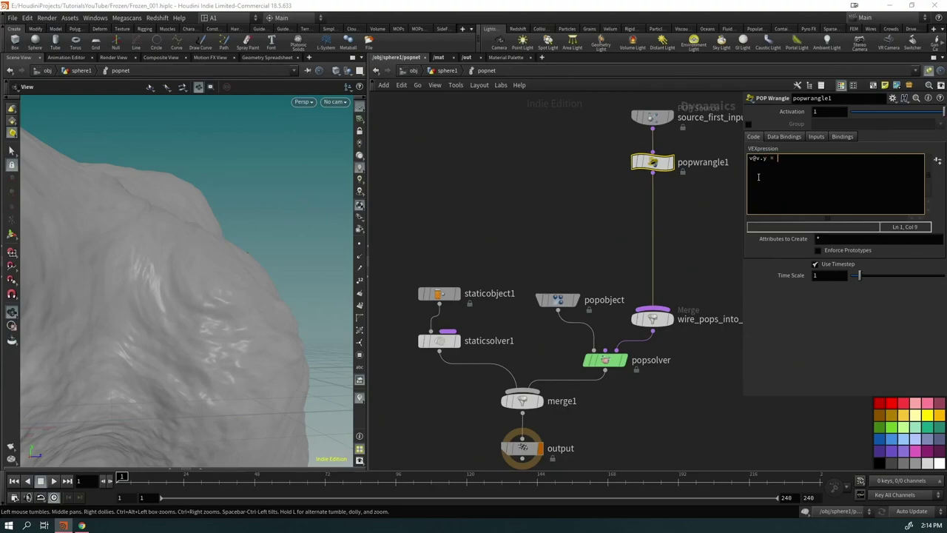
{"action": "type", "text": " rand()@ptnum);"}
Step: Check popnet's point attributes in the sphere1 network, and play the simulation to watch the particle motion
{"action": "left_click", "coordinate": [447, 74]}
{"action": "left_click", "coordinate": [614, 433]}
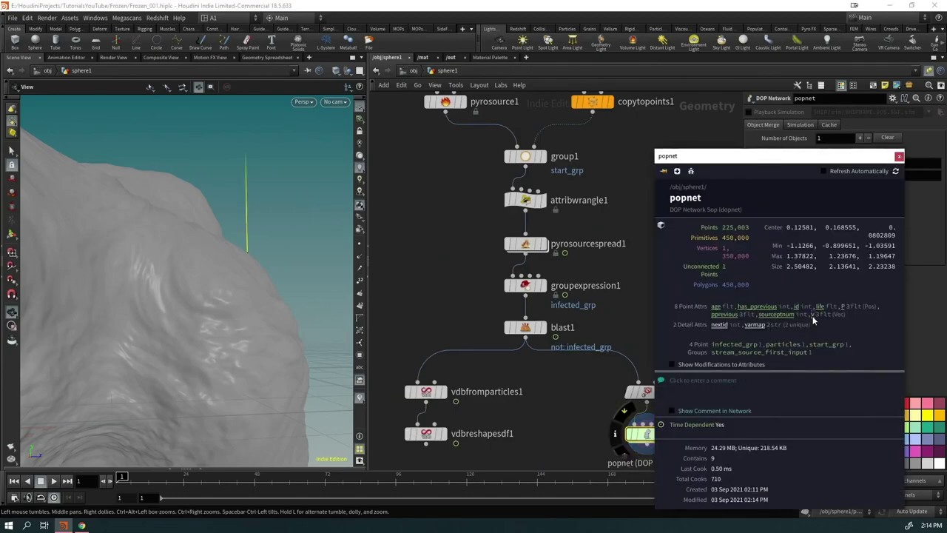
{"action": "left_click", "coordinate": [899, 156]}
{"action": "left_click_drag", "start_coordinate": [325, 385], "coordinate": [322, 311]}
{"action": "key", "text": "Up"}
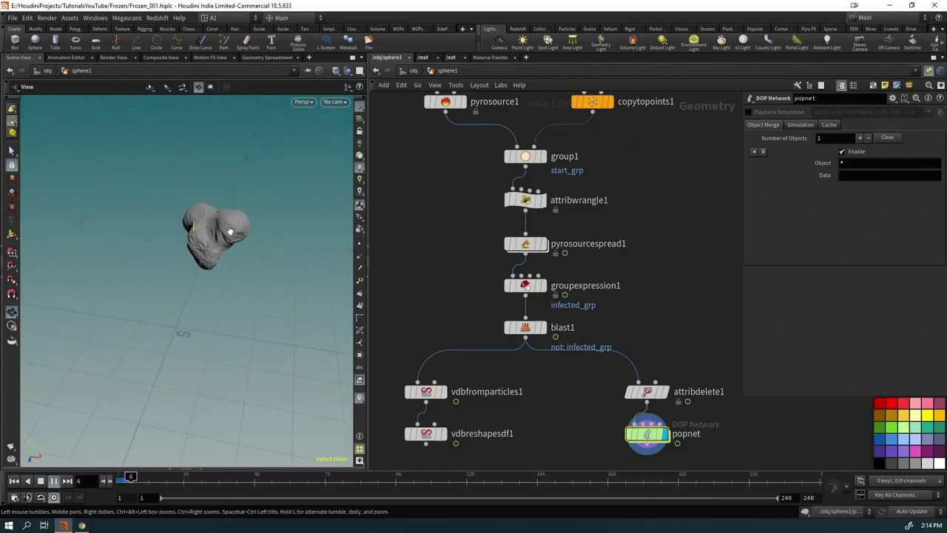
{"action": "scroll", "coordinate": [247, 214], "scroll_direction": "up", "scroll_amount": 5}
{"action": "left_click_drag", "start_coordinate": [235, 199], "coordinate": [96, 371]}
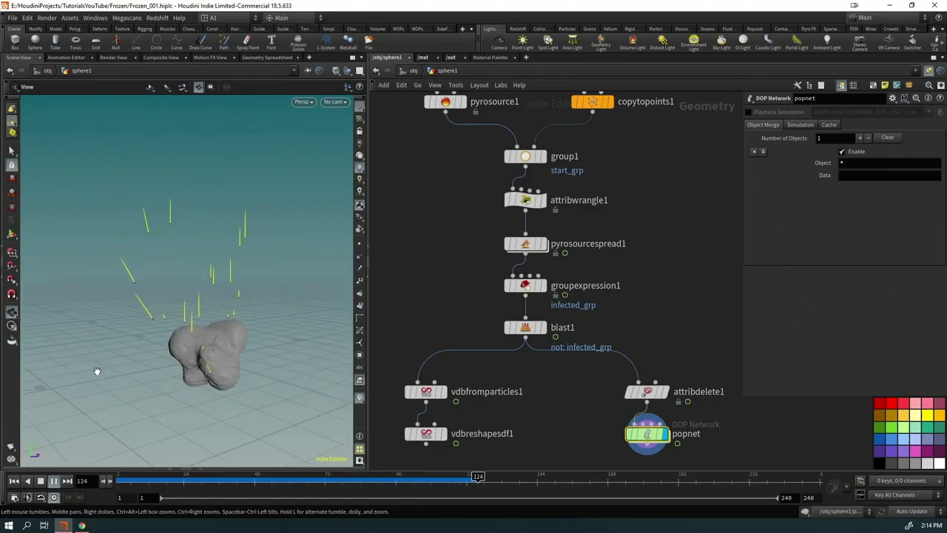
Step: Multiply the random velocity in popwrangle1 by -1, replay the simulation and return to frame 1
{"action": "key", "text": "Return"}
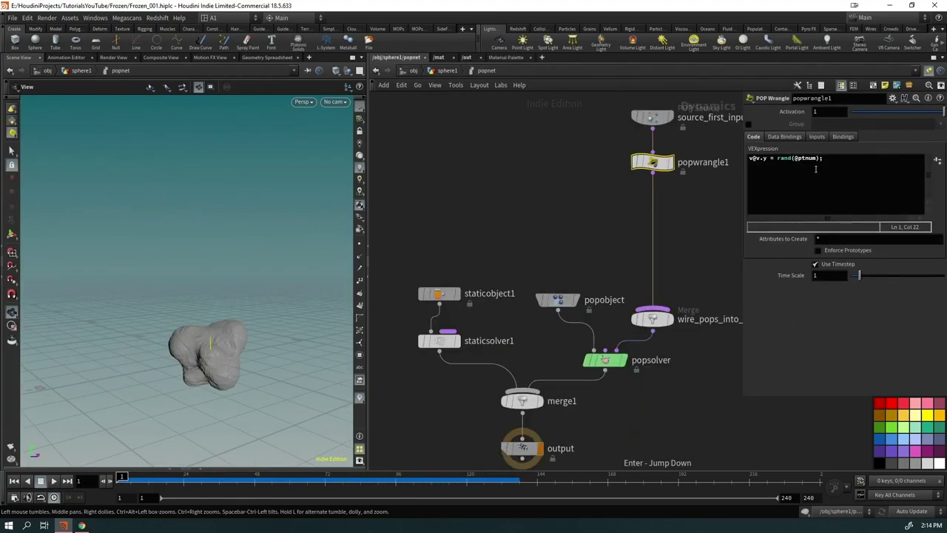
{"action": "left_click", "coordinate": [822, 157]}
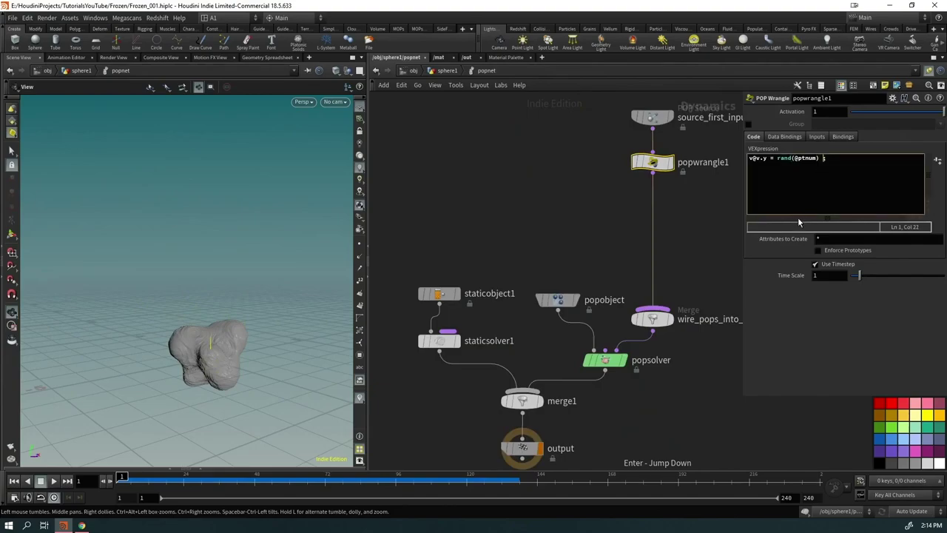
{"action": "type", "text": "* -1"}
{"action": "key", "text": "Up"}
{"action": "left_click_drag", "start_coordinate": [204, 381], "coordinate": [268, 366]}
{"action": "key", "text": "ctrl+Up"}
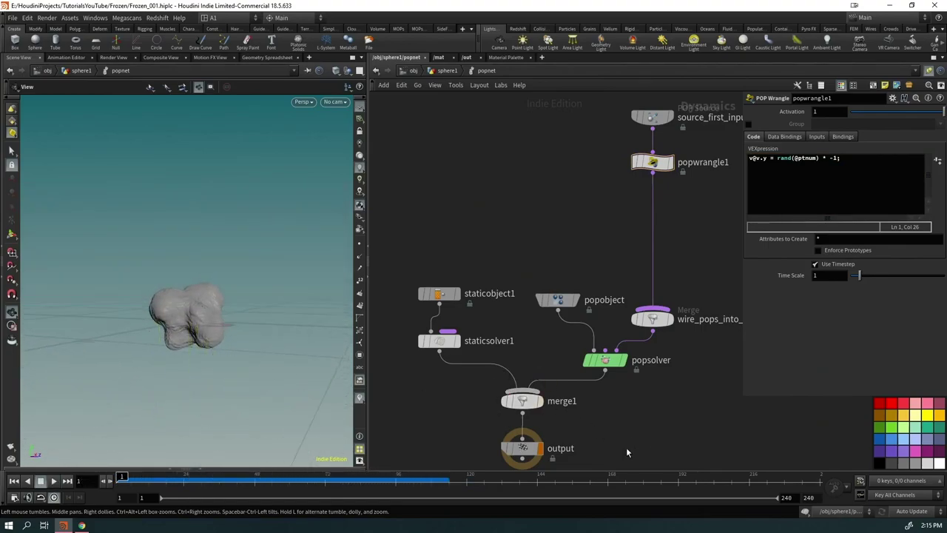
Step: Insert a Gravity Force node between merge1 and output in popnet
{"action": "middle_click_drag", "start_coordinate": [583, 463], "coordinate": [574, 357]}
{"action": "left_click_drag", "start_coordinate": [512, 352], "coordinate": [509, 412]}
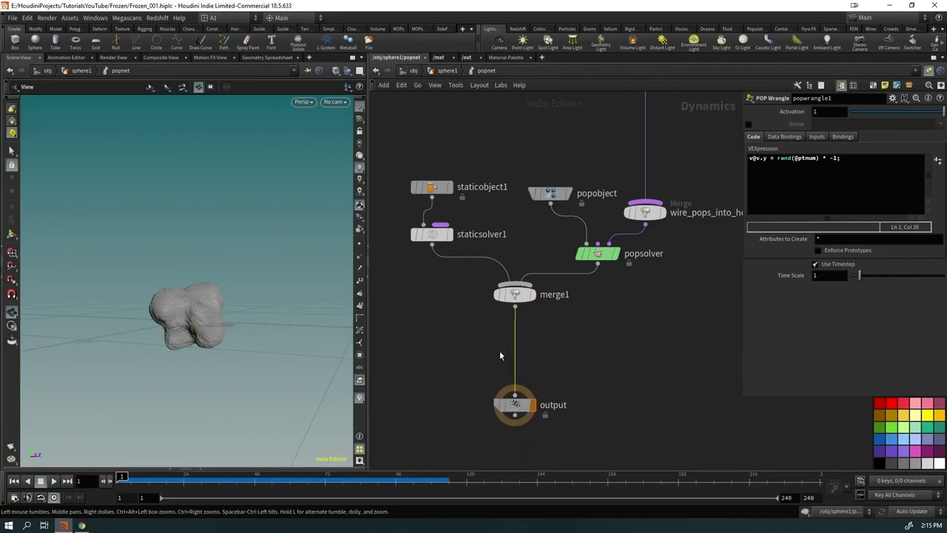
{"action": "key", "text": "Tab"}
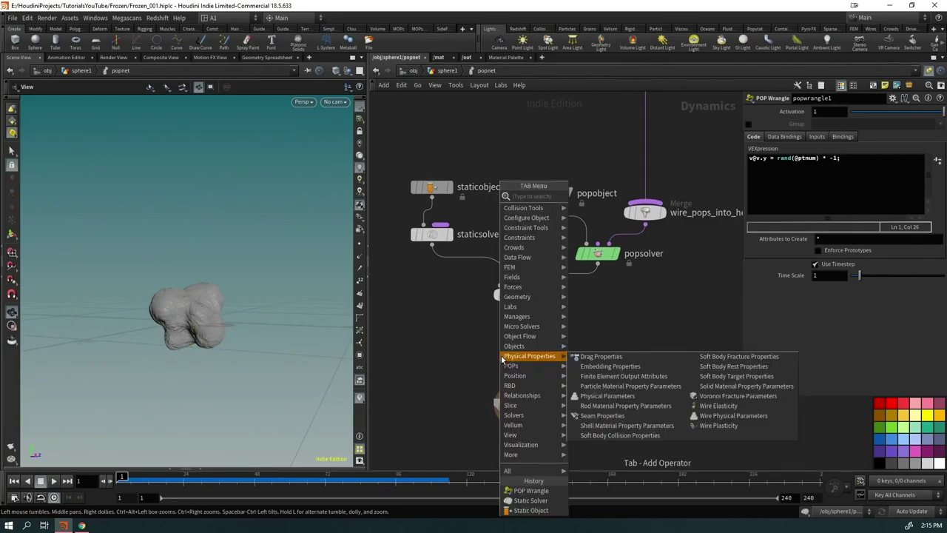
{"action": "type", "text": "av"}
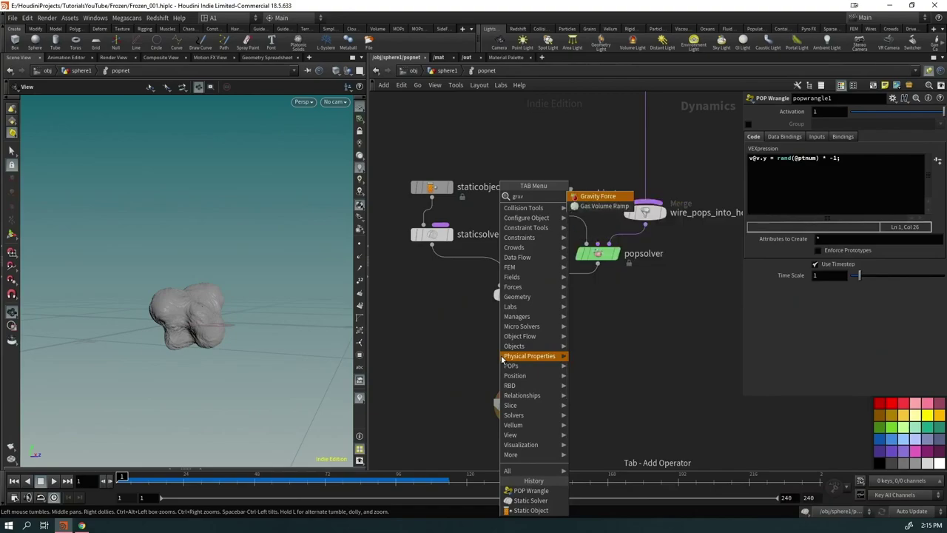
{"action": "key", "text": "Return"}
{"action": "left_click", "coordinate": [514, 337]}
Step: Play the simulation with gravity1 in place, view it from several sides and return to frame 1
{"action": "key", "text": "Up"}
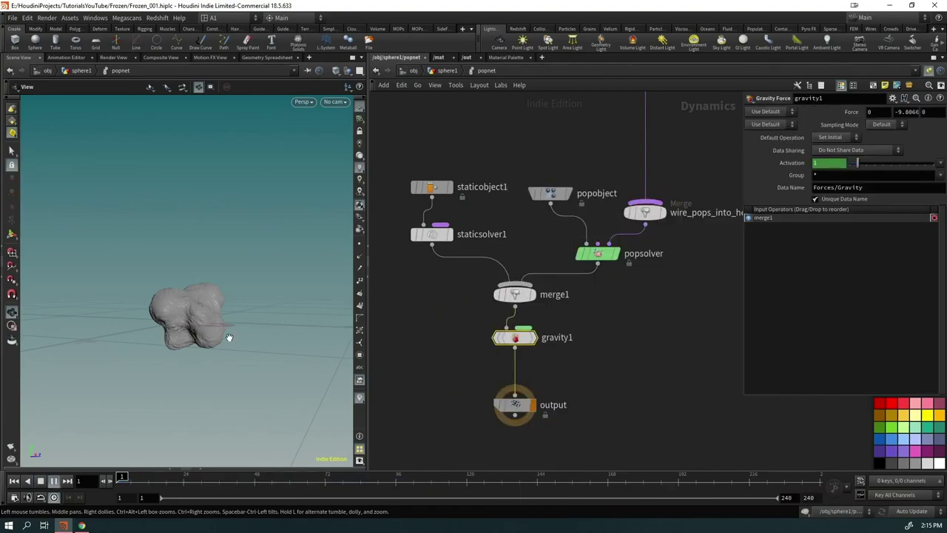
{"action": "mouse_move", "coordinate": [215, 355]}
{"action": "left_mouse_down"}
{"action": "mouse_move", "coordinate": [111, 342]}
{"action": "mouse_move", "coordinate": [76, 352]}
{"action": "left_mouse_up"}
{"action": "left_click_drag", "start_coordinate": [222, 353], "coordinate": [237, 342]}
{"action": "key", "text": "ctrl+Up"}
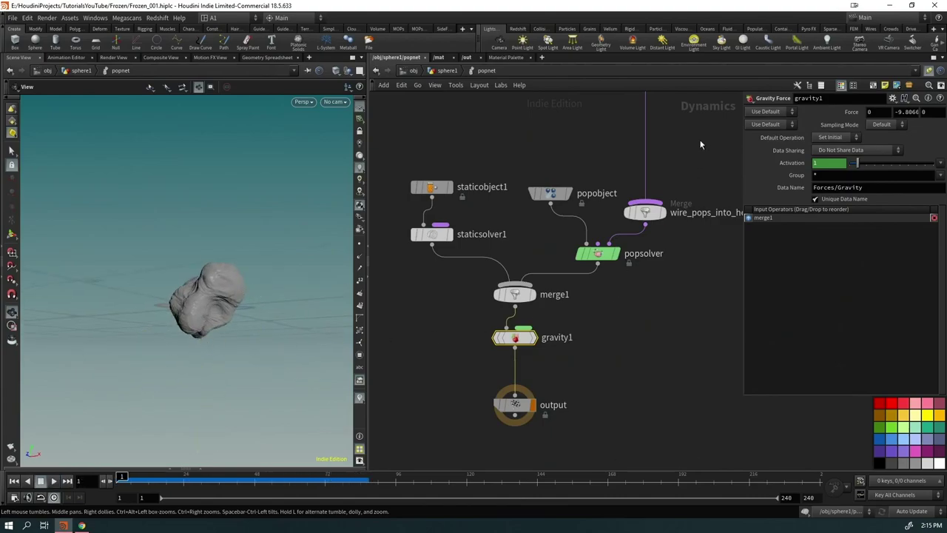
Step: Save the scene and add the line v@v = 0; above the existing expression in popwrangle1
{"action": "middle_click_drag", "start_coordinate": [700, 144], "coordinate": [626, 296]}
{"action": "left_click", "coordinate": [570, 237]}
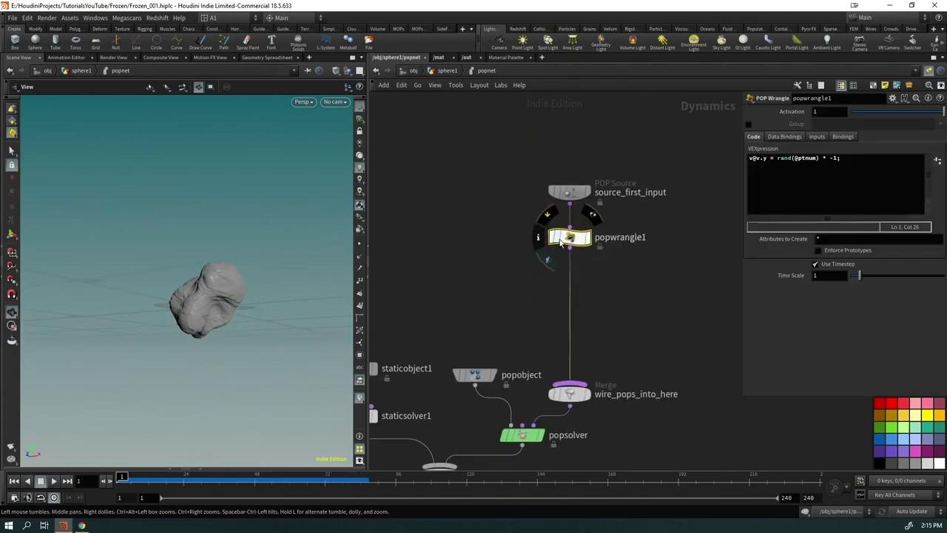
{"action": "key", "text": "ctrl+s"}
{"action": "left_click", "coordinate": [775, 158]}
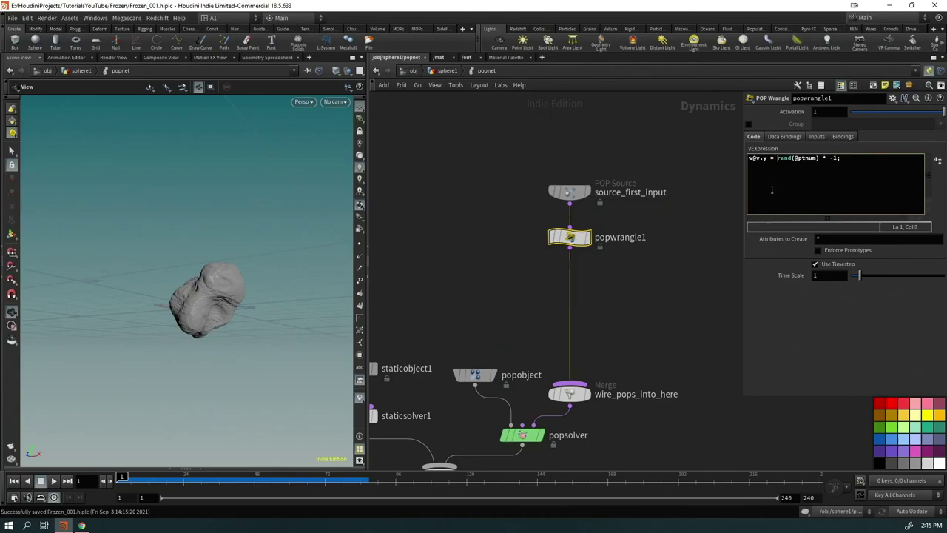
{"action": "left_click", "coordinate": [749, 159]}
{"action": "key", "text": "Return"}
{"action": "type", "text": "v@v = 0;"}
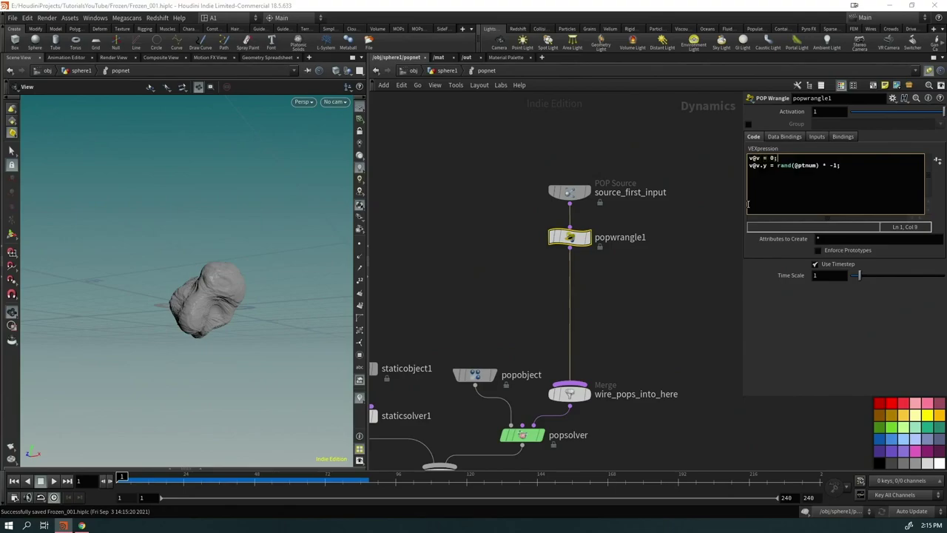
Step: Play the simulation twice while orbiting the rock to inspect the falling particles, ending at frame 1
{"action": "key", "text": "Up"}
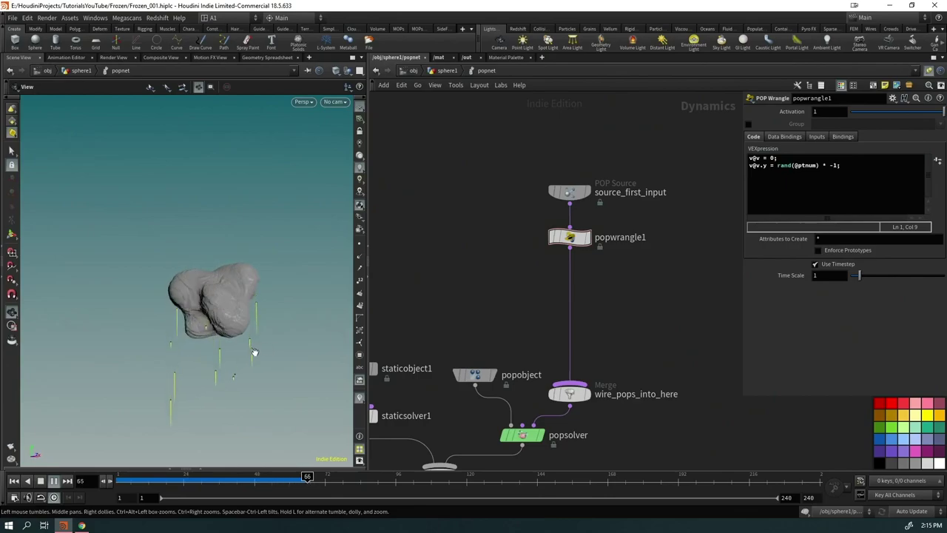
{"action": "left_click_drag", "start_coordinate": [245, 355], "coordinate": [211, 326]}
{"action": "key", "text": "ctrl+Up"}
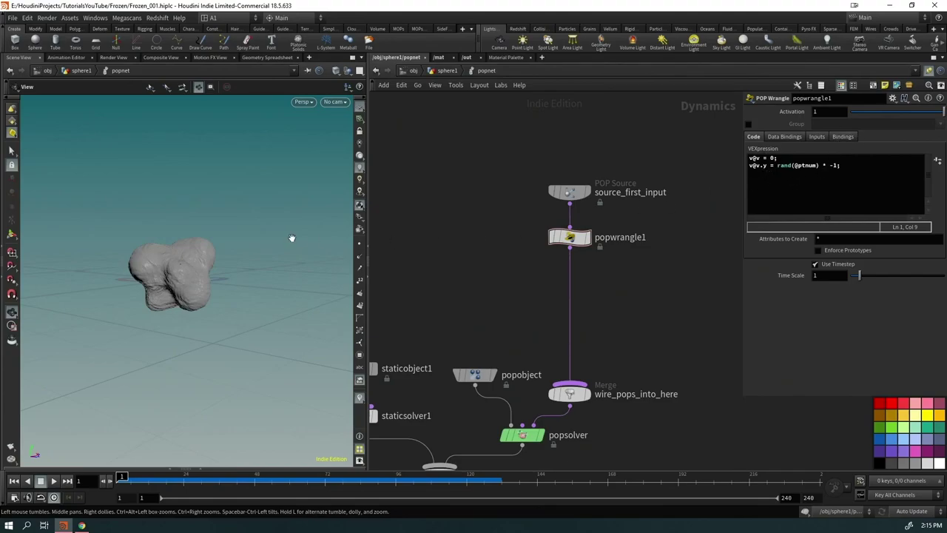
{"action": "left_click_drag", "start_coordinate": [292, 238], "coordinate": [212, 274]}
{"action": "key", "text": "Up"}
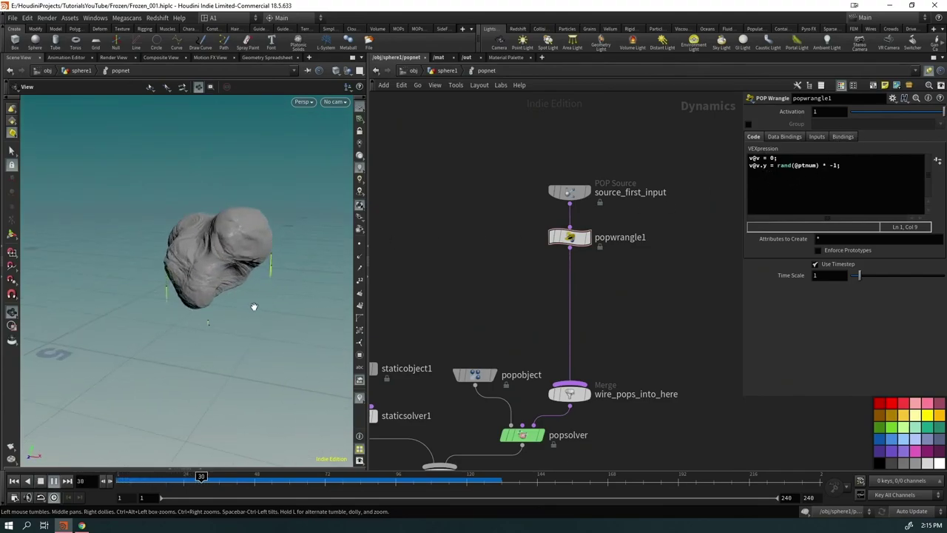
{"action": "left_click_drag", "start_coordinate": [254, 306], "coordinate": [222, 289]}
{"action": "key", "text": "ctrl+Up"}
{"action": "left_click", "coordinate": [776, 166]}
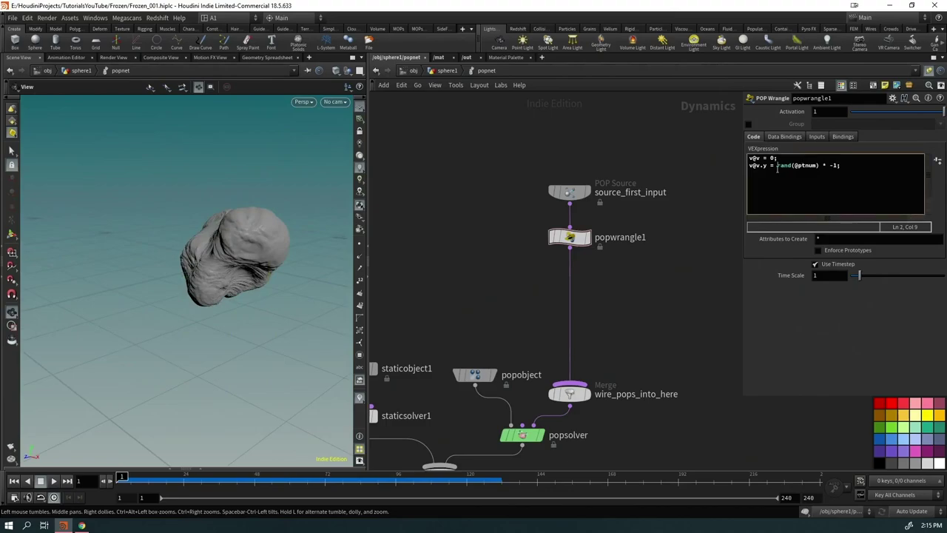
{"action": "type", "text": "fit01("}
{"action": "key", "text": "Right"}
{"action": "key", "text": "Right"}
{"action": "key", "text": "Right"}
{"action": "key", "text": "Right"}
{"action": "key", "text": "Right"}
{"action": "key", "text": "Right"}
{"action": "key", "text": "Right"}
{"action": "key", "text": "Right"}
{"action": "key", "text": "Right"}
{"action": "key", "text": "Right"}
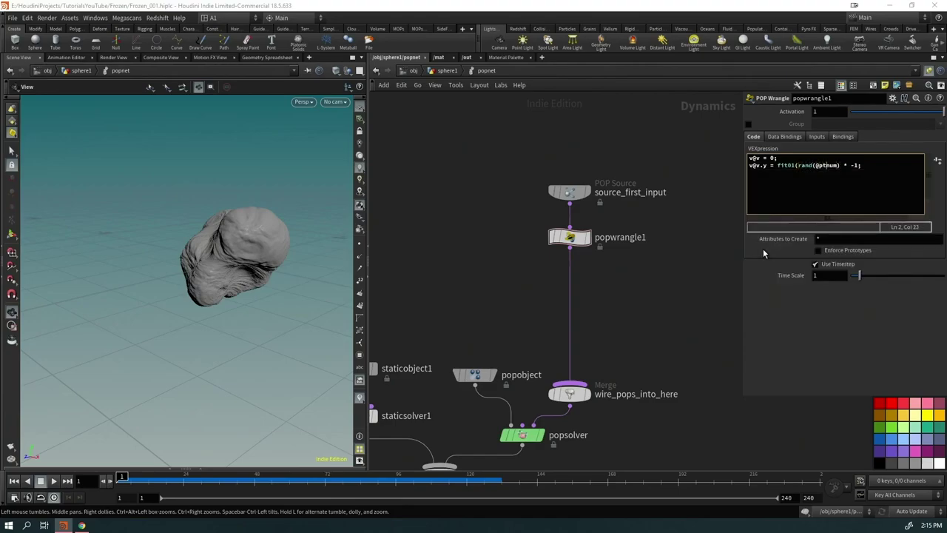
{"action": "key", "text": "Right"}
{"action": "type", "text": "),0.1,5)"}
Step: Replay the simulation and examine how the particles fall with the remapped velocity
{"action": "middle_click_drag", "start_coordinate": [668, 295], "coordinate": [697, 130]}
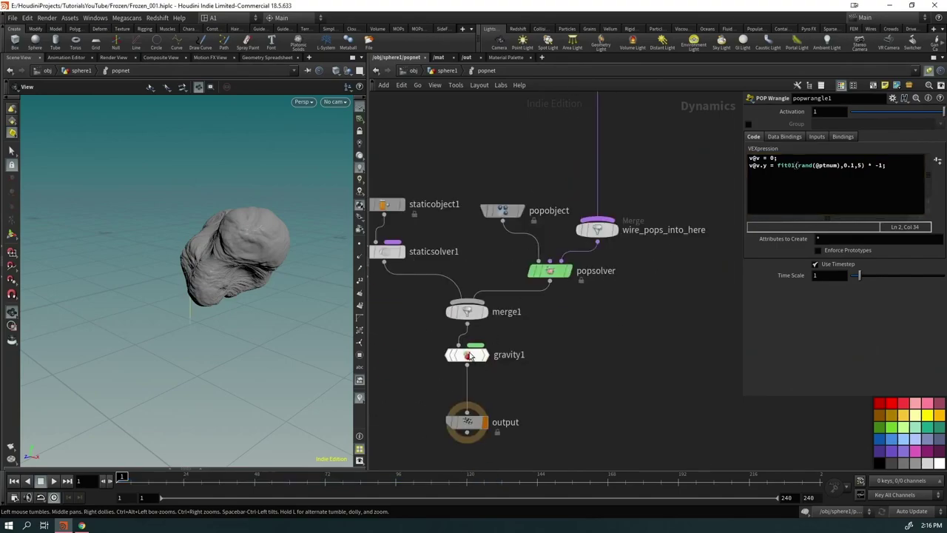
{"action": "left_click", "coordinate": [440, 332]}
{"action": "key", "text": "Up"}
{"action": "left_click_drag", "start_coordinate": [173, 321], "coordinate": [228, 372]}
{"action": "left_click", "coordinate": [449, 354]}
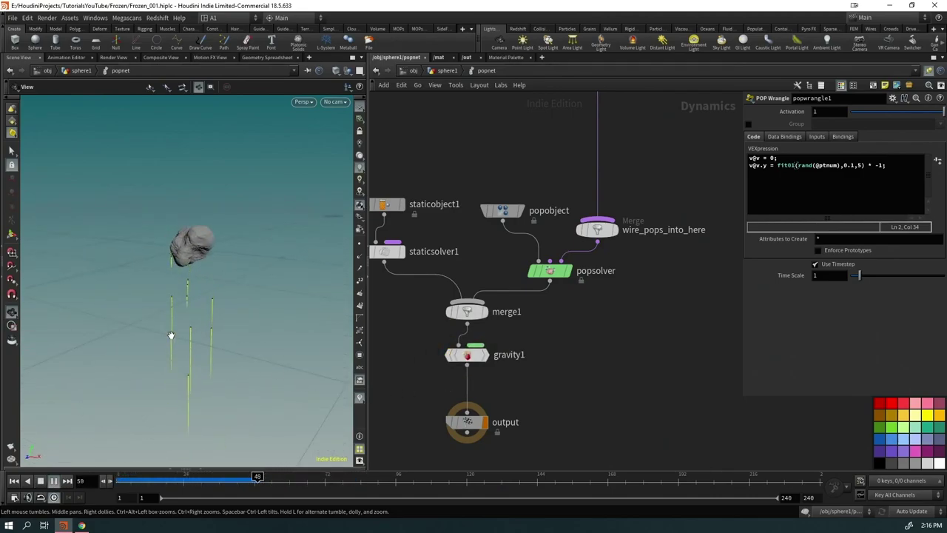
Step: Reset to frame 1, delete gravity1 from popnet and return to the sphere1 network
{"action": "mouse_move", "coordinate": [485, 355]}
{"action": "key", "text": "ctrl+Up"}
{"action": "key", "text": "Delete"}
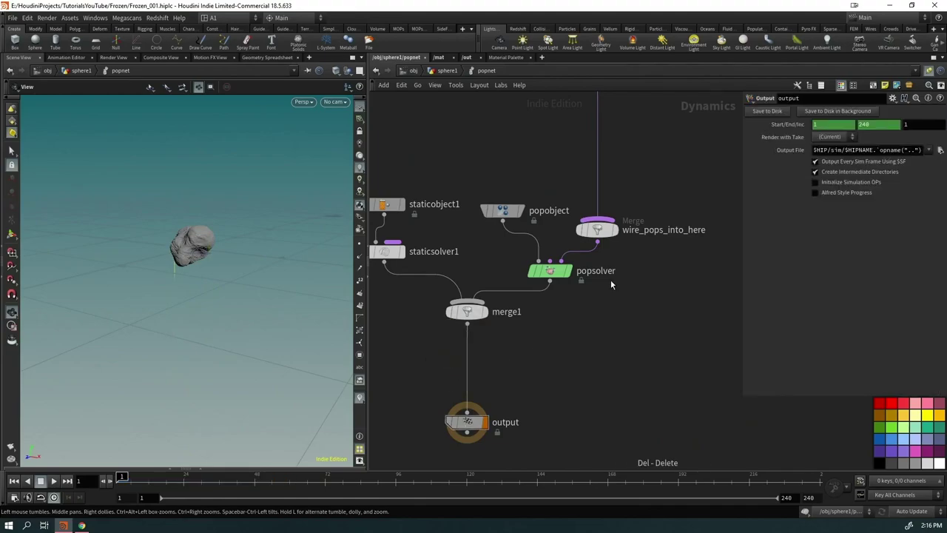
{"action": "scroll", "coordinate": [622, 307], "scroll_direction": "up", "scroll_amount": 5}
{"action": "key", "text": "grave"}
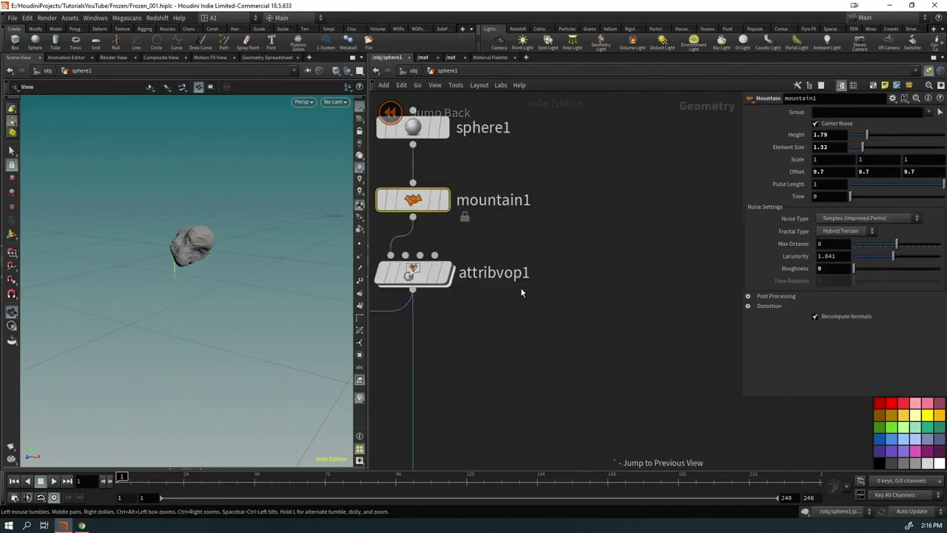
Step: Open the popnet network and add a POP Drag node between popwrangle1 and wire_pops_into_here
{"action": "scroll", "coordinate": [562, 274], "scroll_direction": "up", "scroll_amount": 2}
{"action": "scroll", "coordinate": [563, 275], "scroll_direction": "down", "scroll_amount": 3}
{"action": "middle_click_drag", "start_coordinate": [563, 275], "coordinate": [585, 222]}
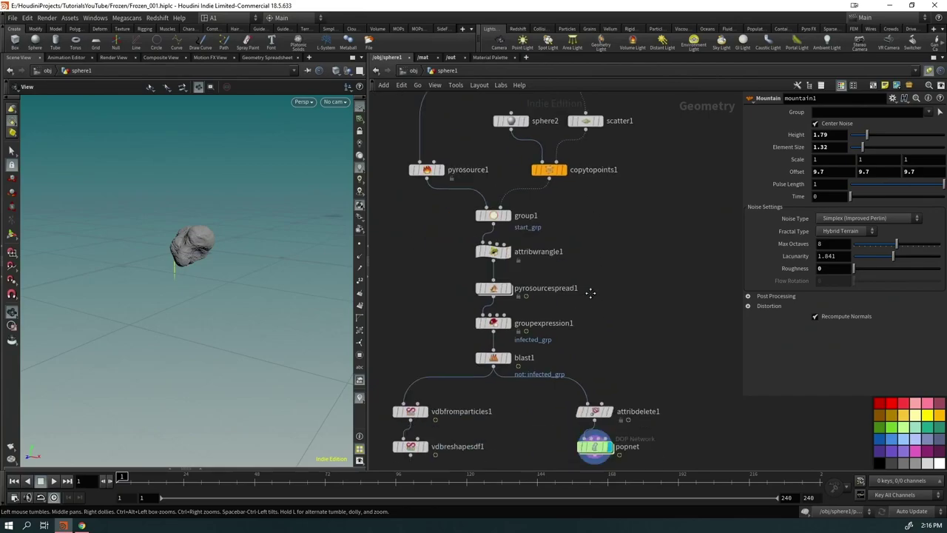
{"action": "scroll", "coordinate": [592, 357], "scroll_direction": "up", "scroll_amount": 2}
{"action": "double_click", "coordinate": [592, 358]}
{"action": "key", "text": "Tab"}
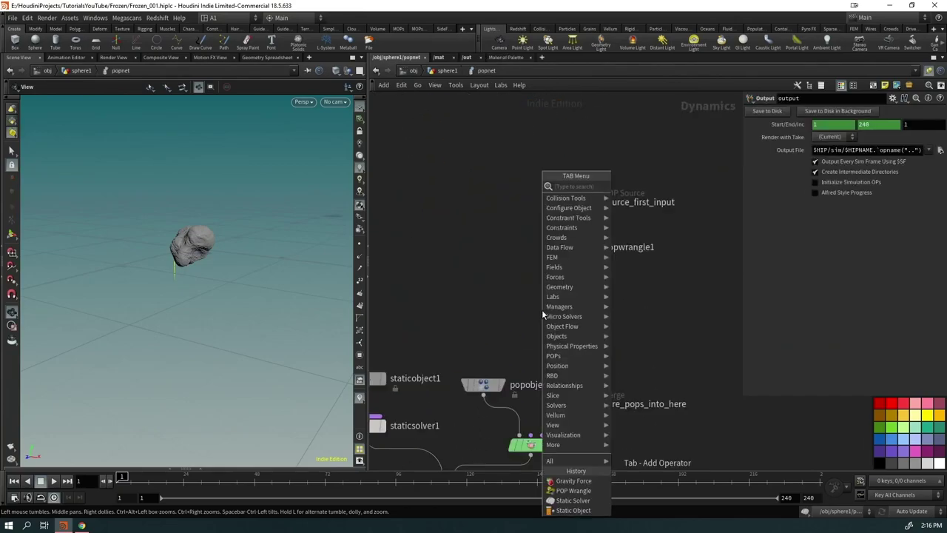
{"action": "type", "text": "drag"}
{"action": "key", "text": "Return"}
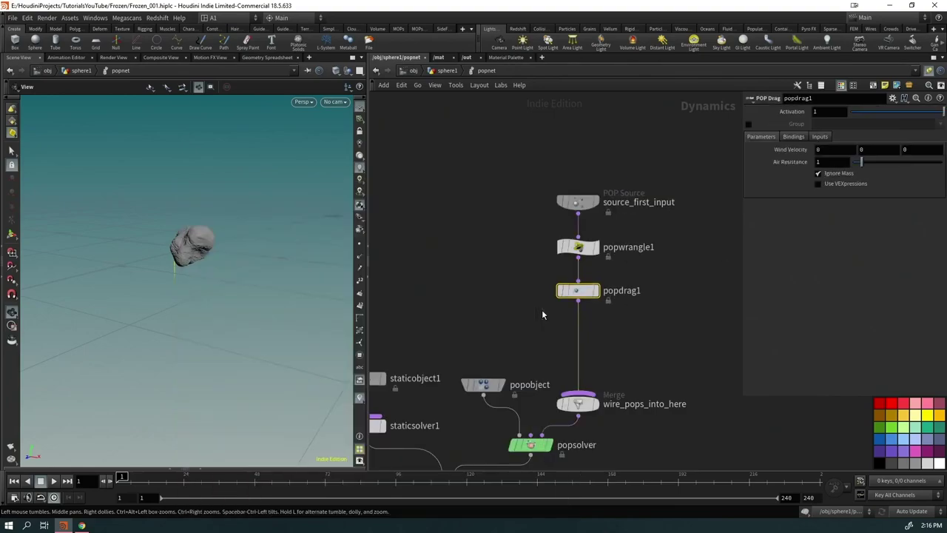
Step: Set popdrag1's Air Resistance to 100 and play the simulation to inspect the falling particles
{"action": "left_click", "coordinate": [839, 162]}
{"action": "type", "text": "00"}
{"action": "key", "text": "Return"}
{"action": "key", "text": "Up"}
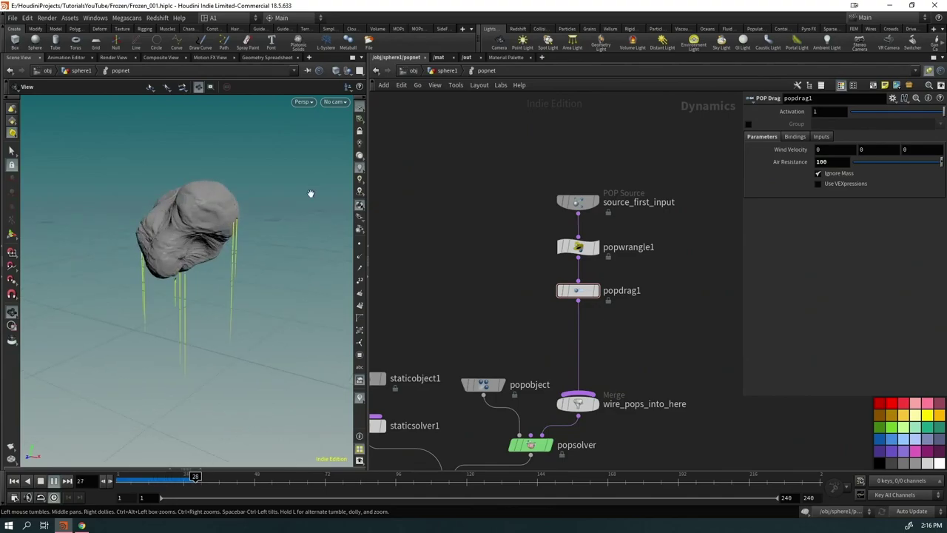
{"action": "mouse_move", "coordinate": [169, 303]}
{"action": "left_mouse_down"}
{"action": "mouse_move", "coordinate": [198, 294]}
{"action": "mouse_move", "coordinate": [140, 300]}
{"action": "mouse_move", "coordinate": [175, 296]}
{"action": "left_mouse_up"}
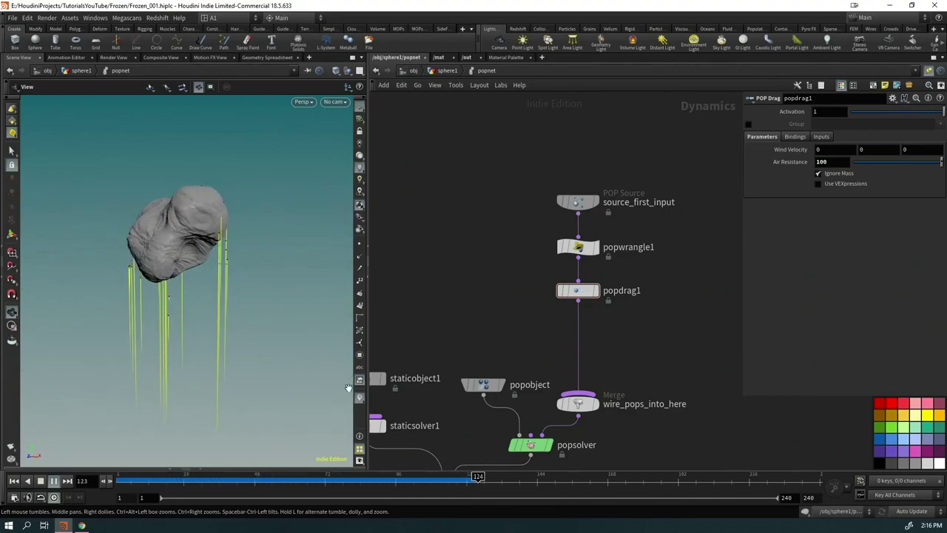
Step: Hide the particle trails in the viewport, inspect the points around the rock, reset to frame 1 and return to the sphere1 network
{"action": "left_click", "coordinate": [360, 380]}
{"action": "left_click", "coordinate": [448, 383]}
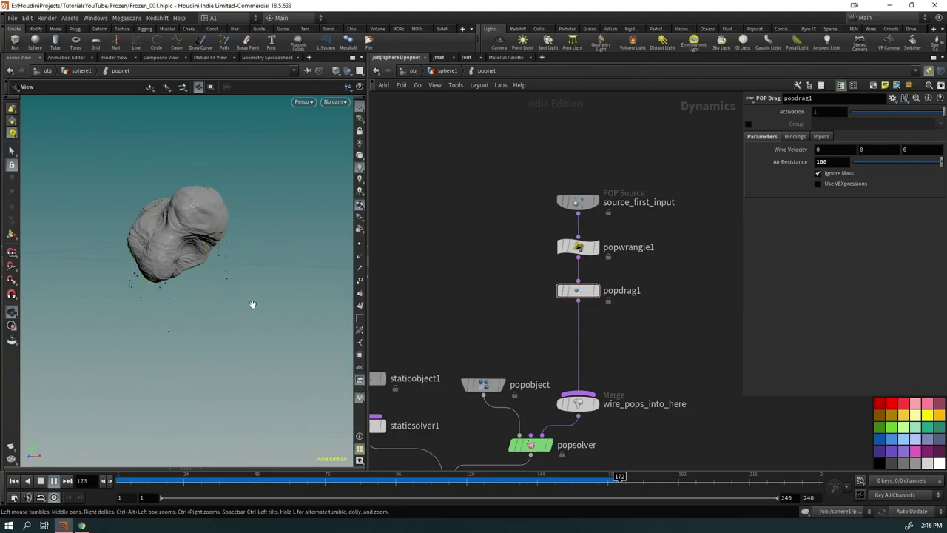
{"action": "left_click_drag", "start_coordinate": [252, 304], "coordinate": [84, 256]}
{"action": "left_click_drag", "start_coordinate": [222, 296], "coordinate": [405, 119]}
{"action": "key", "text": "ctrl+Up"}
{"action": "left_click", "coordinate": [446, 71]}
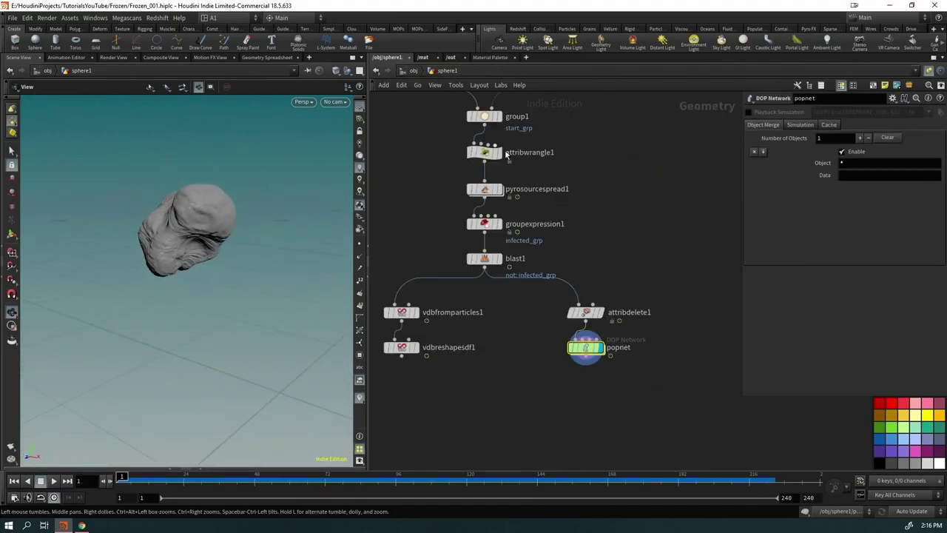
Step: Display blast1 and play the infection spread, then restore the display to popnet at frame 1
{"action": "left_click", "coordinate": [496, 271]}
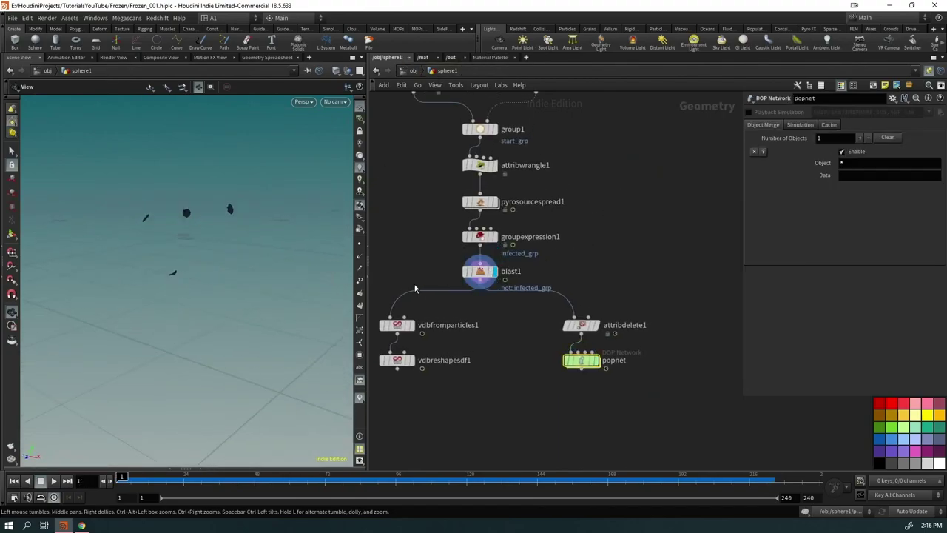
{"action": "key", "text": "Up"}
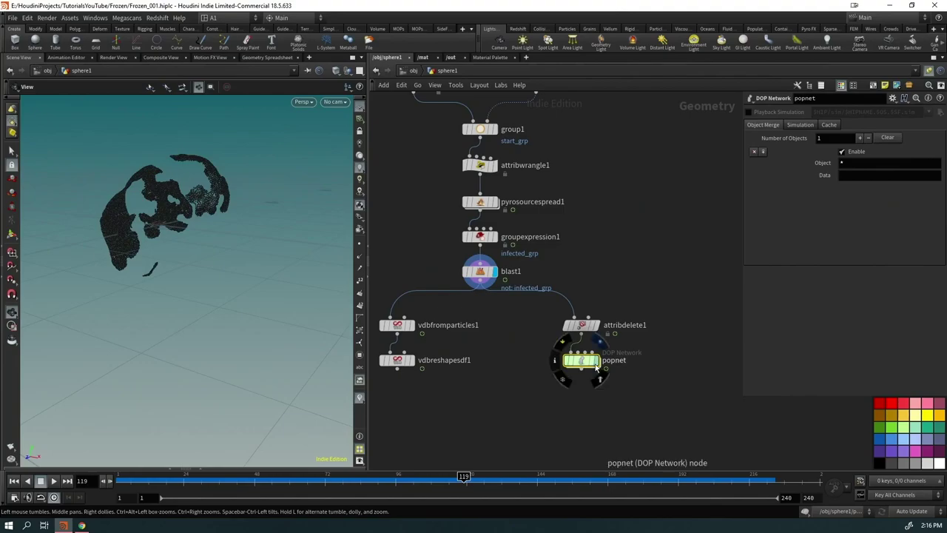
{"action": "left_click", "coordinate": [596, 364]}
{"action": "key", "text": "ctrl+Up"}
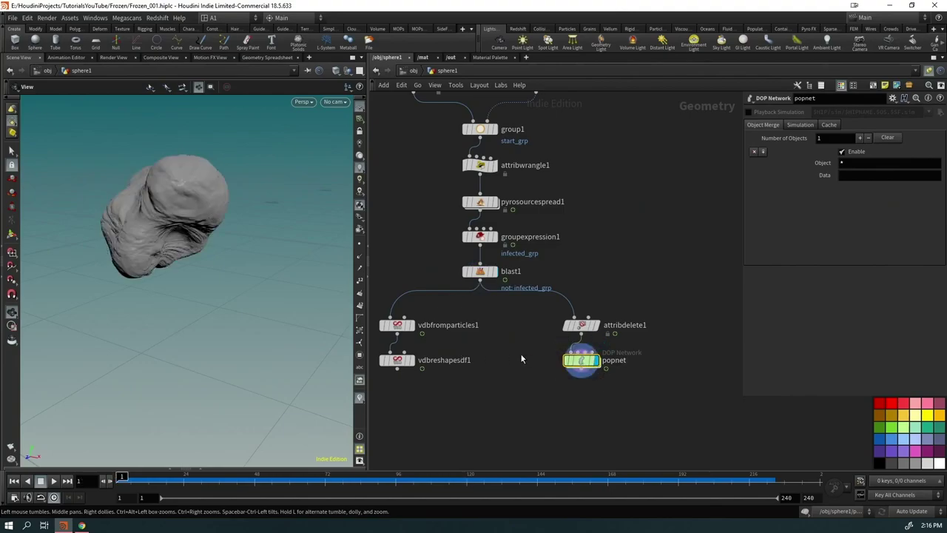
Step: Open popnet, review popwrangle1's velocity code and select source_first_input for its birth settings
{"action": "double_click", "coordinate": [581, 362]}
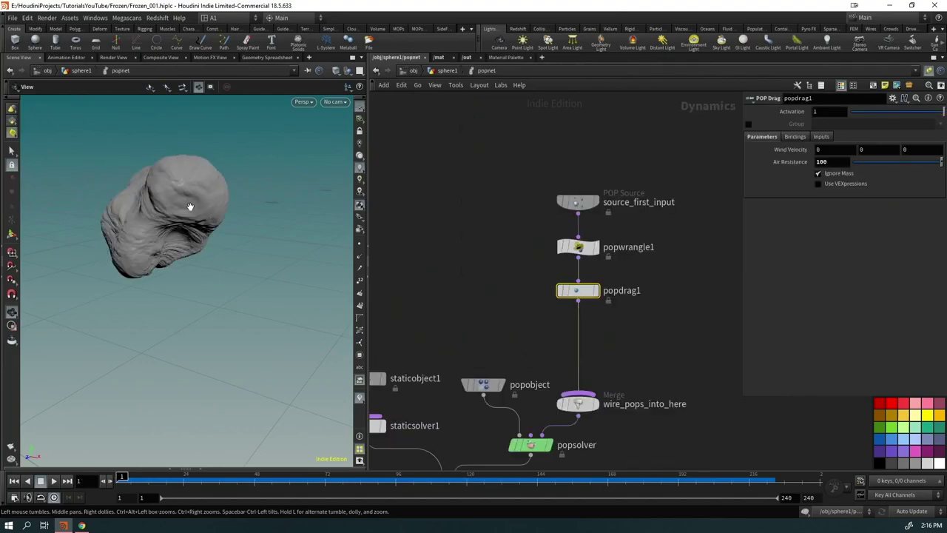
{"action": "left_click", "coordinate": [574, 247]}
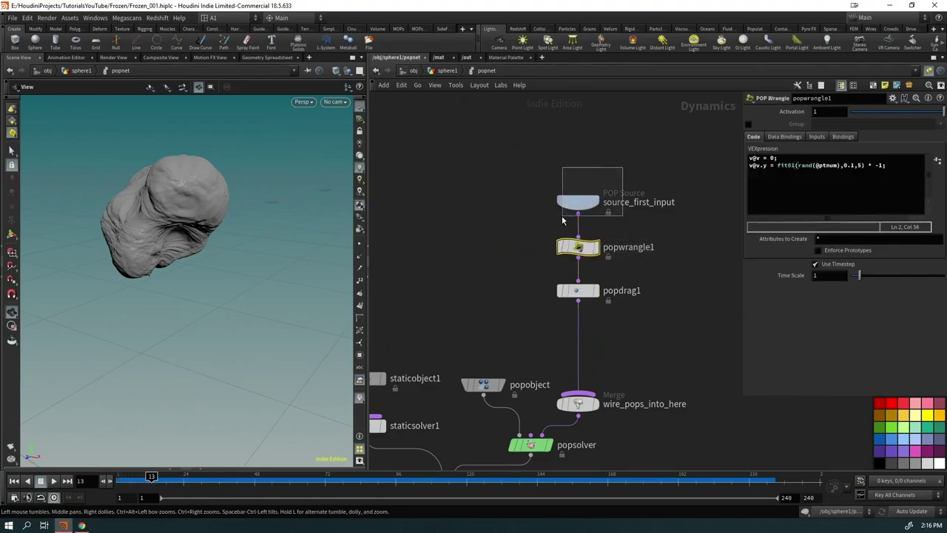
{"action": "left_click", "coordinate": [578, 201]}
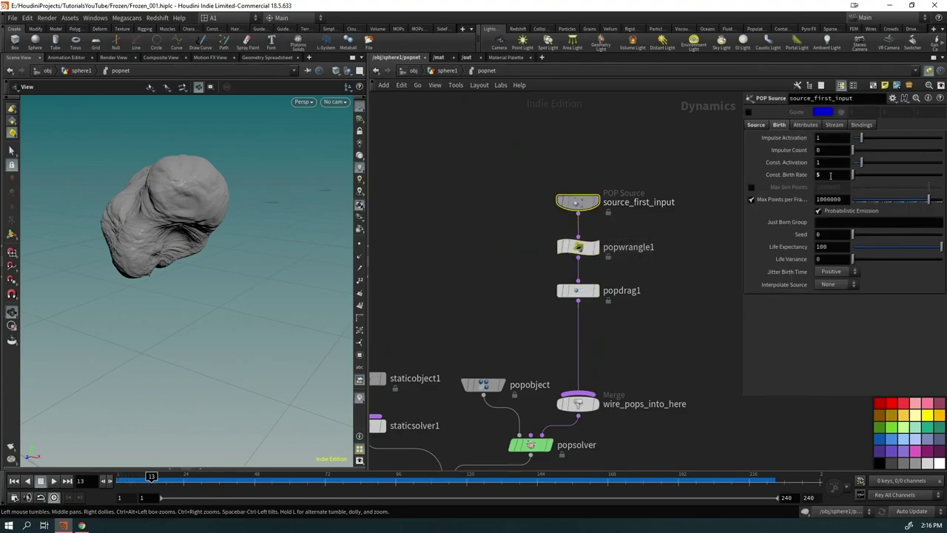
Step: Set source_first_input's constant birth rate to 10 and play the simulation while examining the emission up close
{"action": "left_click", "coordinate": [830, 175]}
{"action": "type", "text": "10"}
{"action": "key", "text": "Return"}
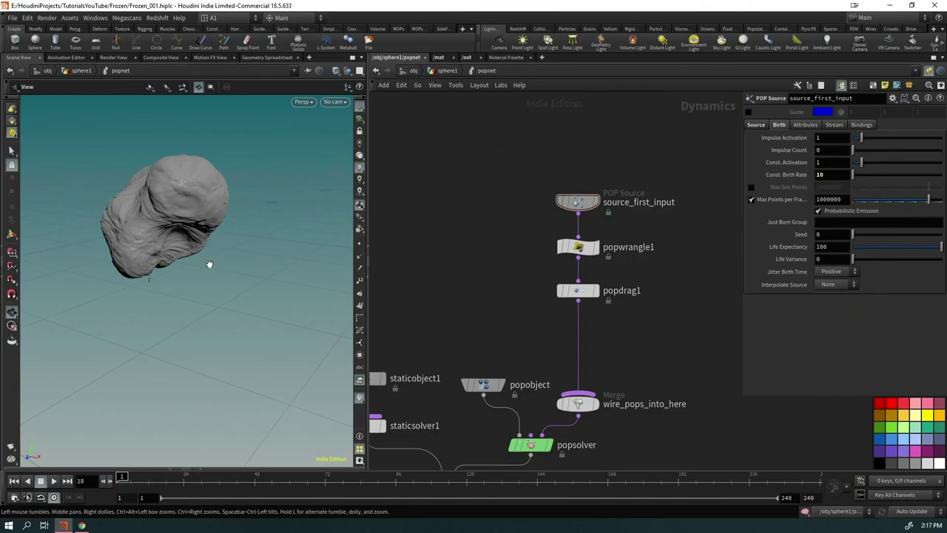
{"action": "left_click_drag", "start_coordinate": [147, 257], "coordinate": [90, 224]}
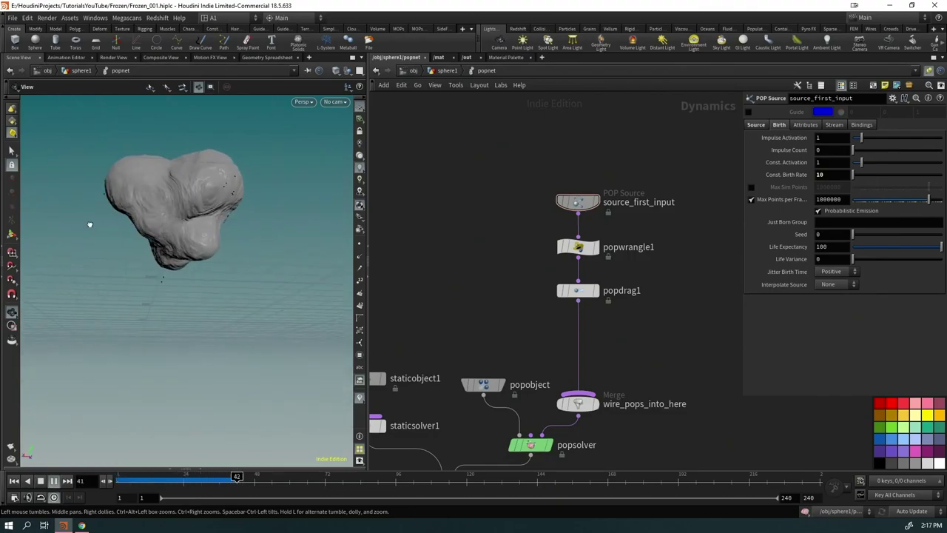
{"action": "right_click_drag", "start_coordinate": [89, 229], "coordinate": [237, 160]}
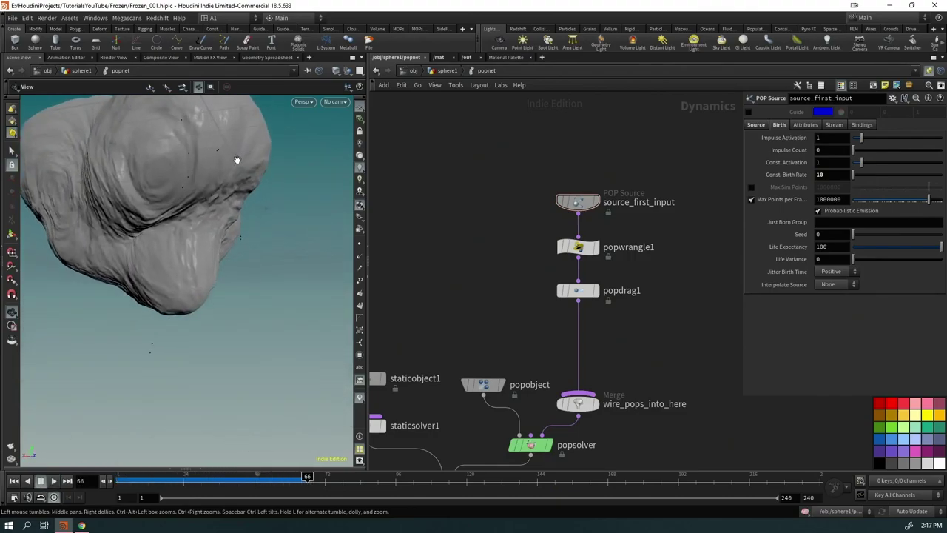
{"action": "left_click_drag", "start_coordinate": [220, 170], "coordinate": [158, 262]}
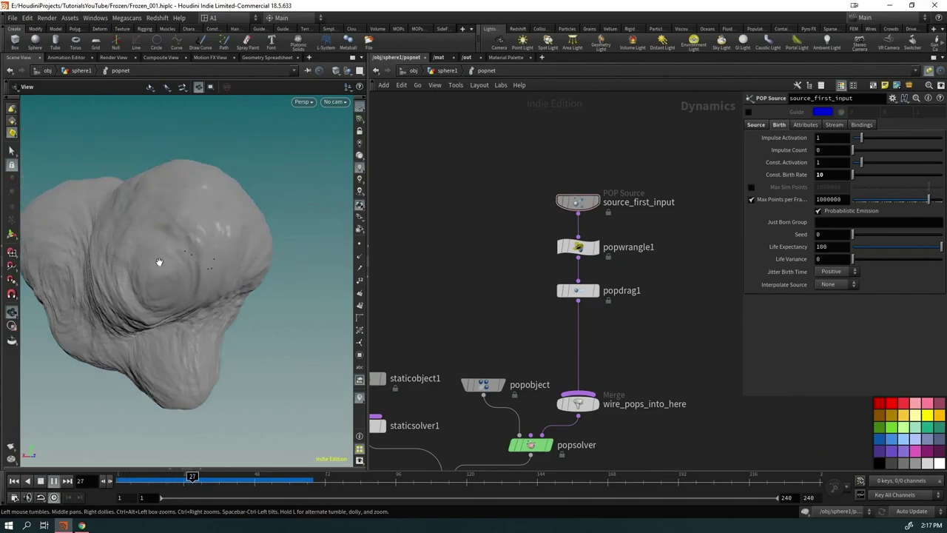
Step: Set source_first_input's Const. Birth Rate to 5 and its Const. Activation to the expression $FF>24
{"action": "left_click", "coordinate": [833, 175]}
{"action": "type", "text": "5"}
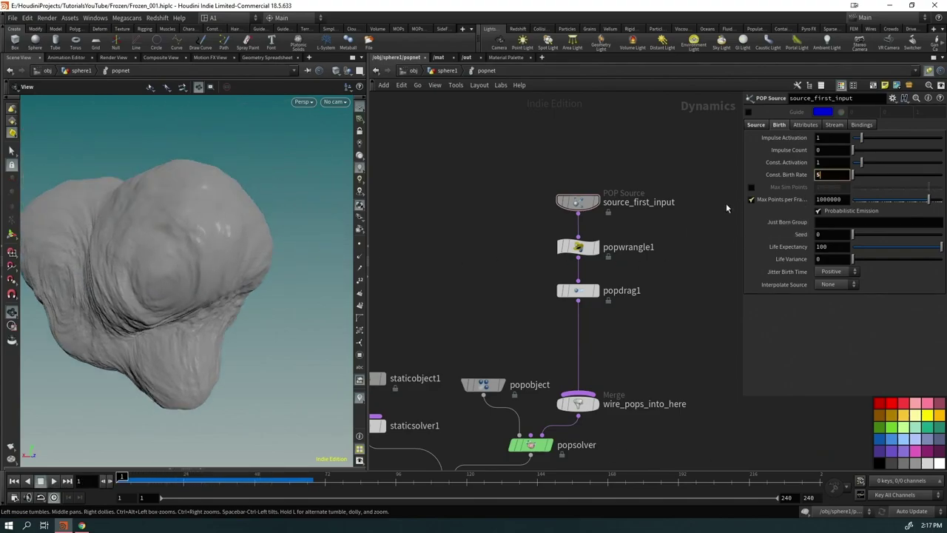
{"action": "key", "text": "Return"}
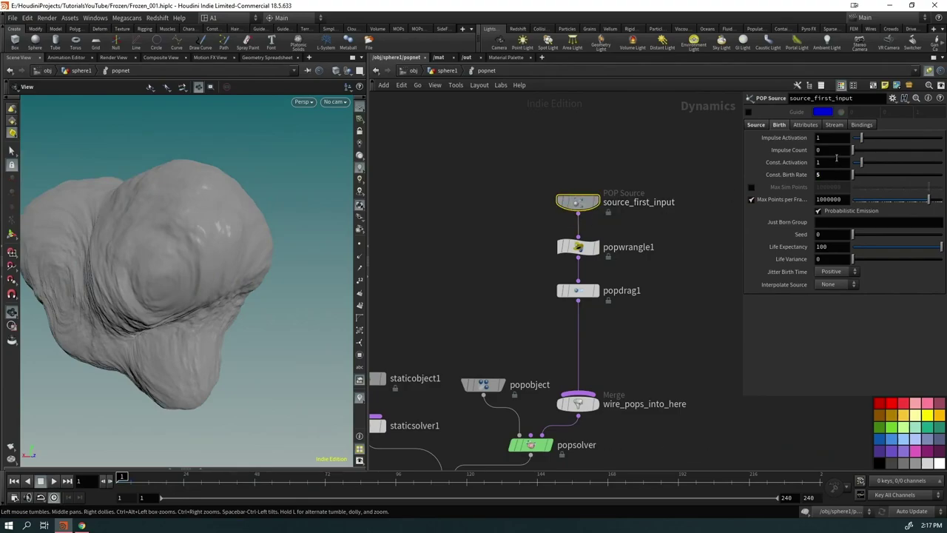
{"action": "left_click", "coordinate": [832, 162]}
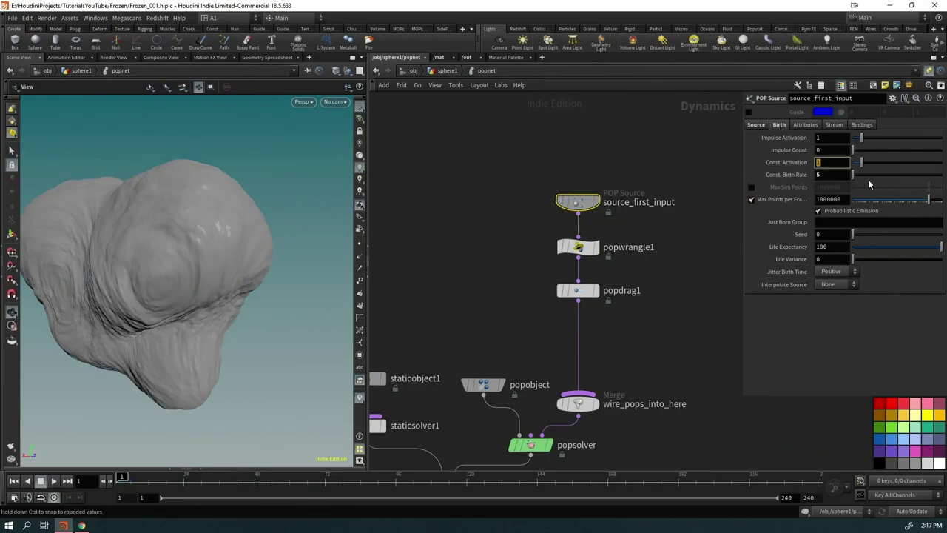
{"action": "type", "text": "$FF"}
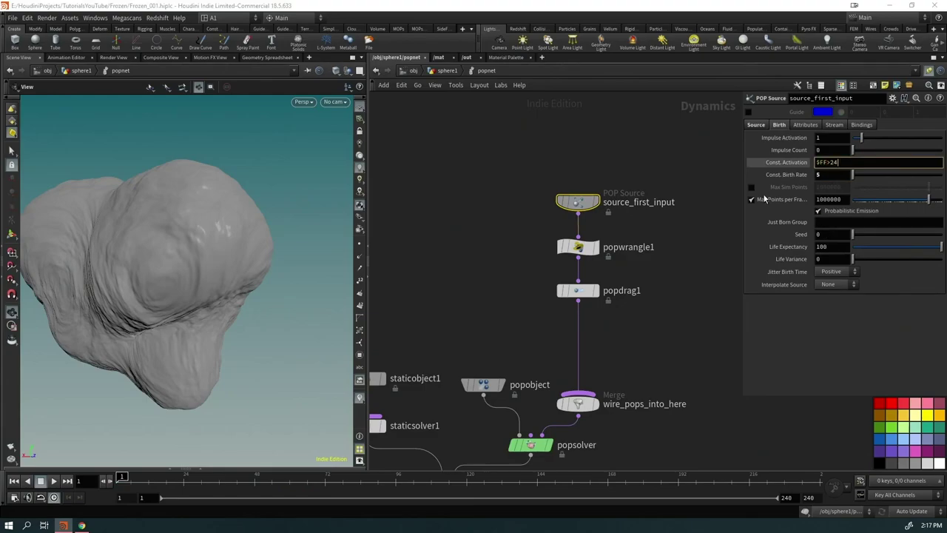
{"action": "type", "text": ">24"}
{"action": "key", "text": "Return"}
Step: Play the simulation and scrub to frame 24 to check when particle emission starts
{"action": "key", "text": "Up"}
{"action": "scroll", "coordinate": [140, 339], "scroll_direction": "down", "scroll_amount": 3}
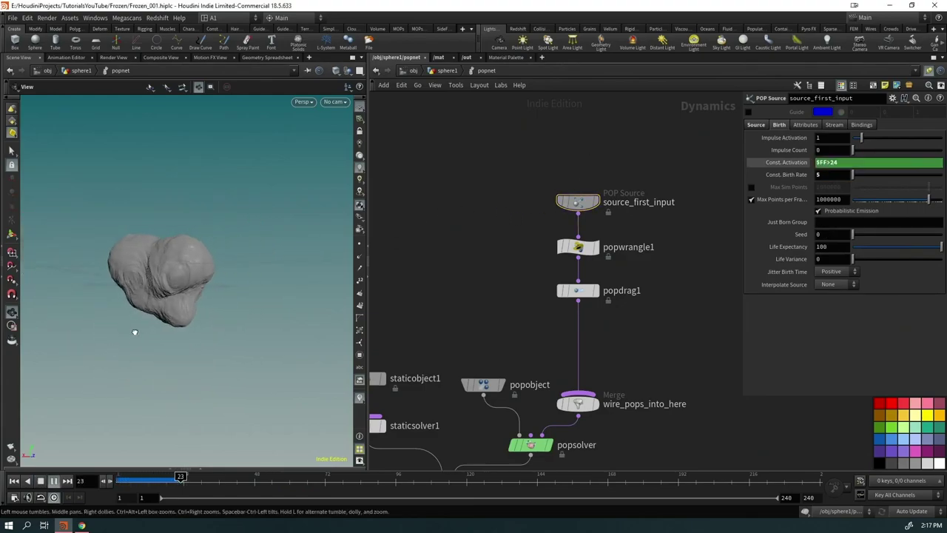
{"action": "left_click_drag", "start_coordinate": [169, 479], "coordinate": [184, 479]}
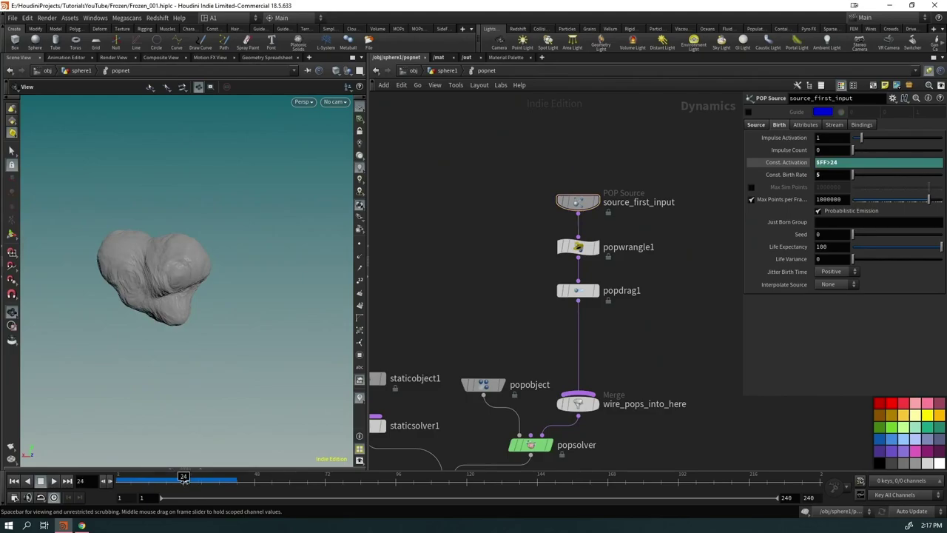
Step: Display blast1 in the sphere1 network and scrub between frames 1 and 24 to examine the early infection spread
{"action": "left_click", "coordinate": [447, 71]}
{"action": "left_click", "coordinate": [494, 271]}
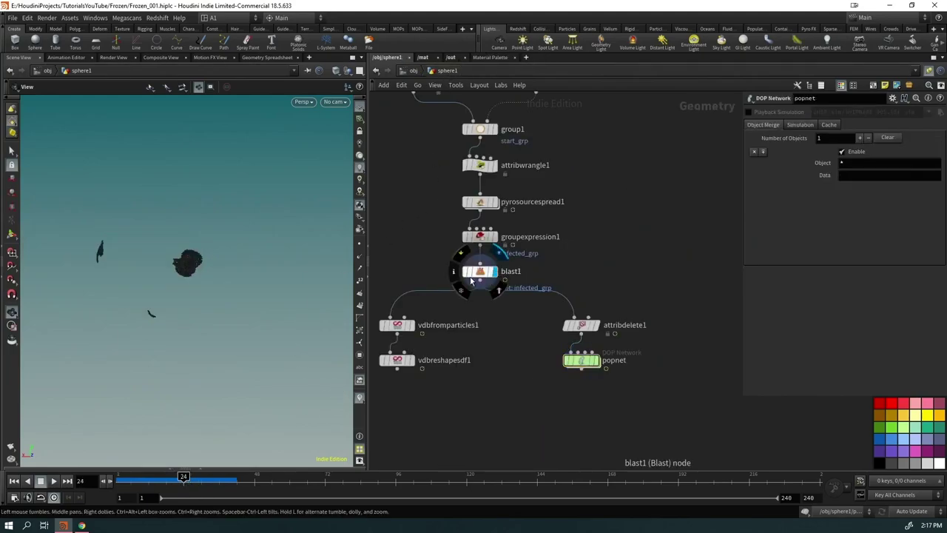
{"action": "left_click_drag", "start_coordinate": [184, 478], "coordinate": [121, 478]}
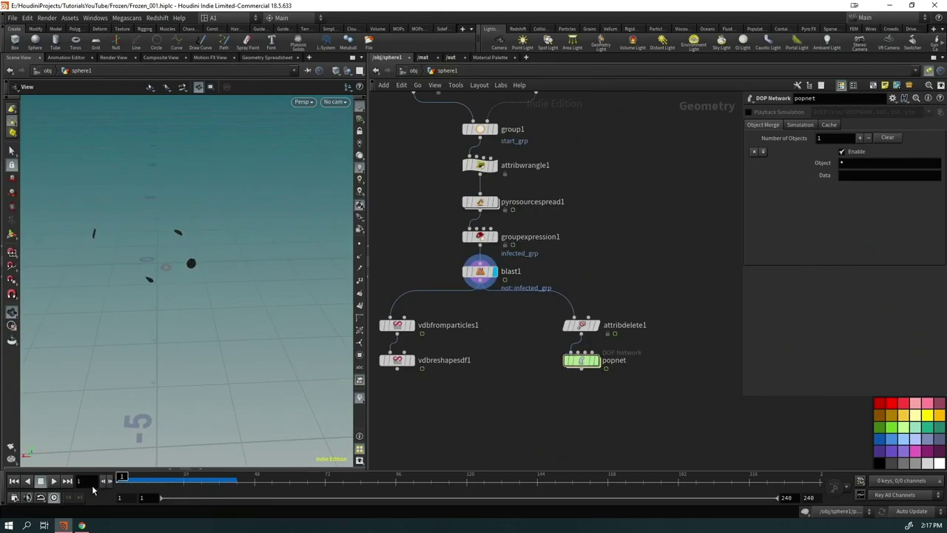
{"action": "left_click_drag", "start_coordinate": [185, 311], "coordinate": [165, 324]}
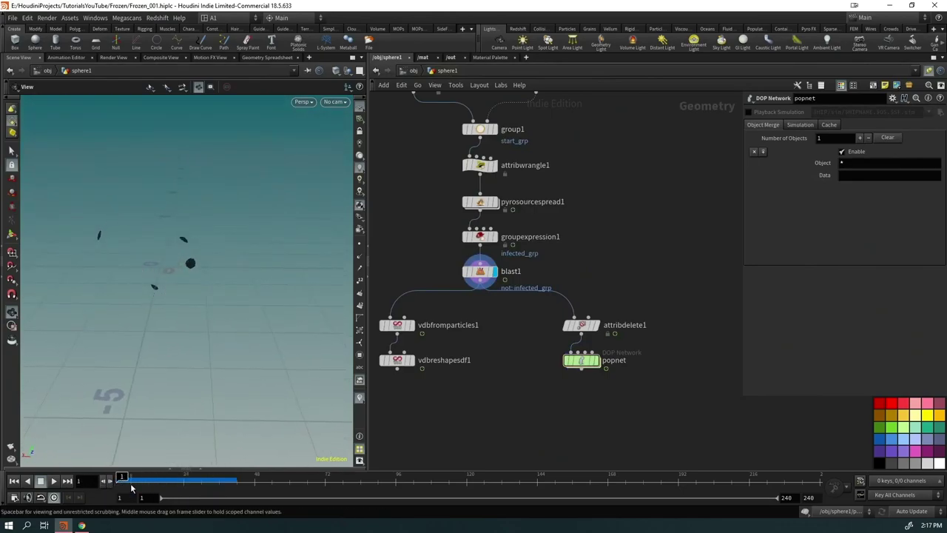
{"action": "left_click_drag", "start_coordinate": [123, 477], "coordinate": [181, 479]}
{"action": "left_click_drag", "start_coordinate": [179, 298], "coordinate": [185, 286]}
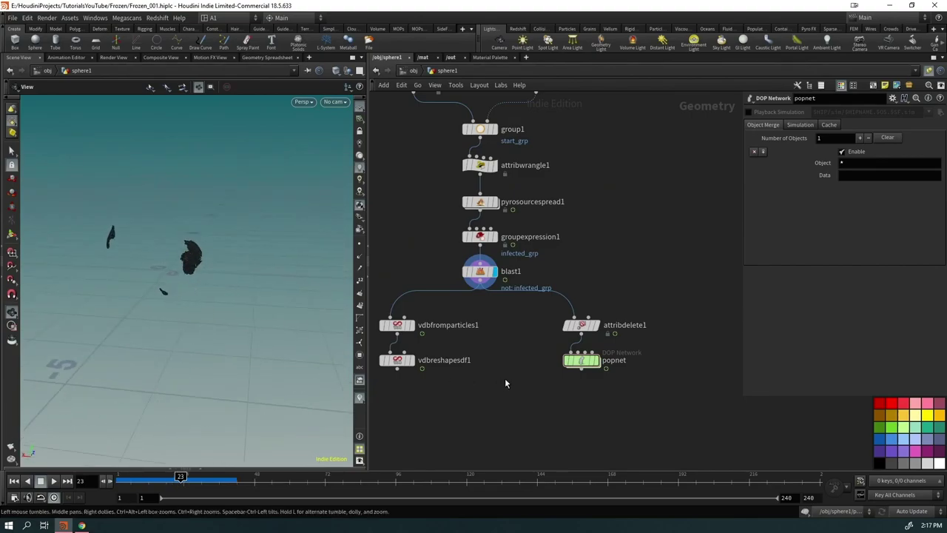
Step: Open popnet, scrub the particle simulation through to frame 240 and return to the sphere1 network
{"action": "double_click", "coordinate": [582, 362]}
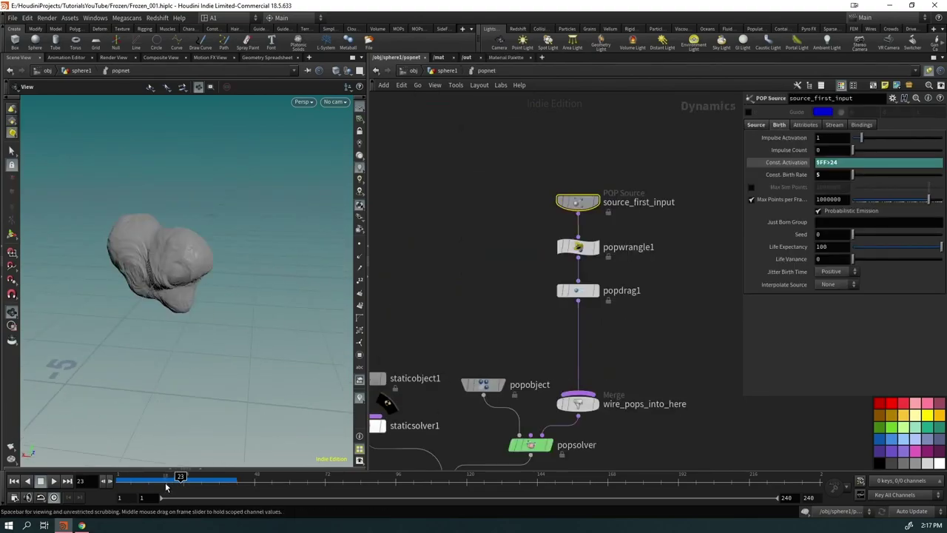
{"action": "left_click_drag", "start_coordinate": [180, 479], "coordinate": [816, 478]}
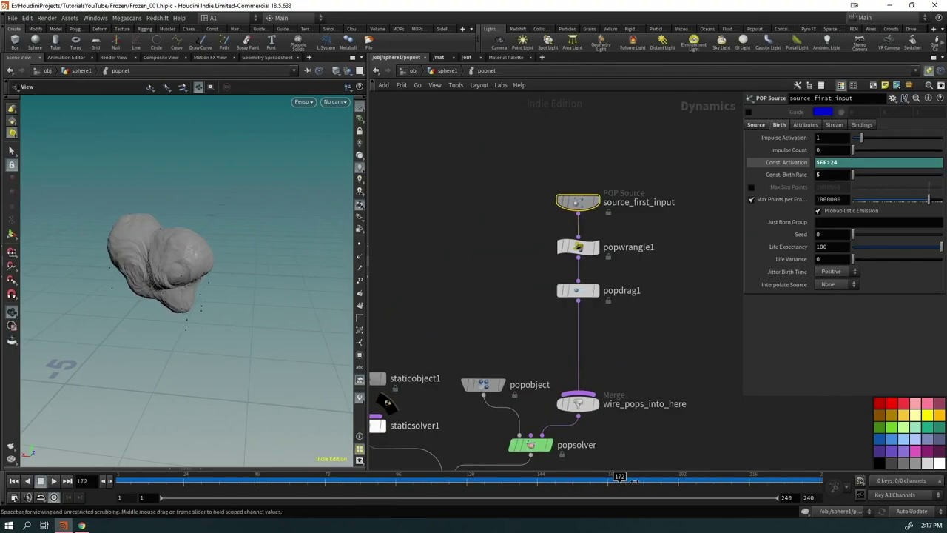
{"action": "left_click", "coordinate": [448, 70]}
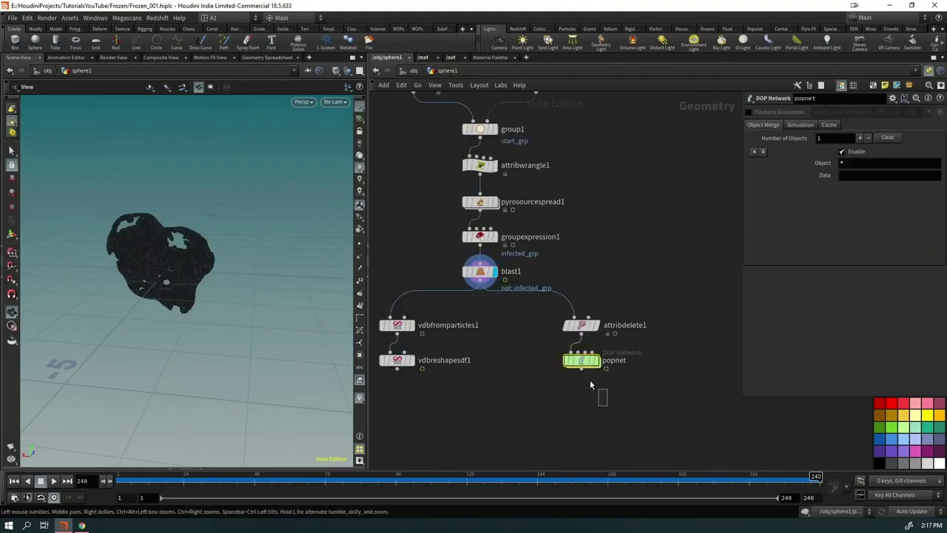
Step: Add a Trail node beneath popnet, set its result type to Connect as Polygons and display it
{"action": "key", "text": "Tab"}
{"action": "left_click", "coordinate": [814, 116]}
{"action": "left_click", "coordinate": [870, 113]}
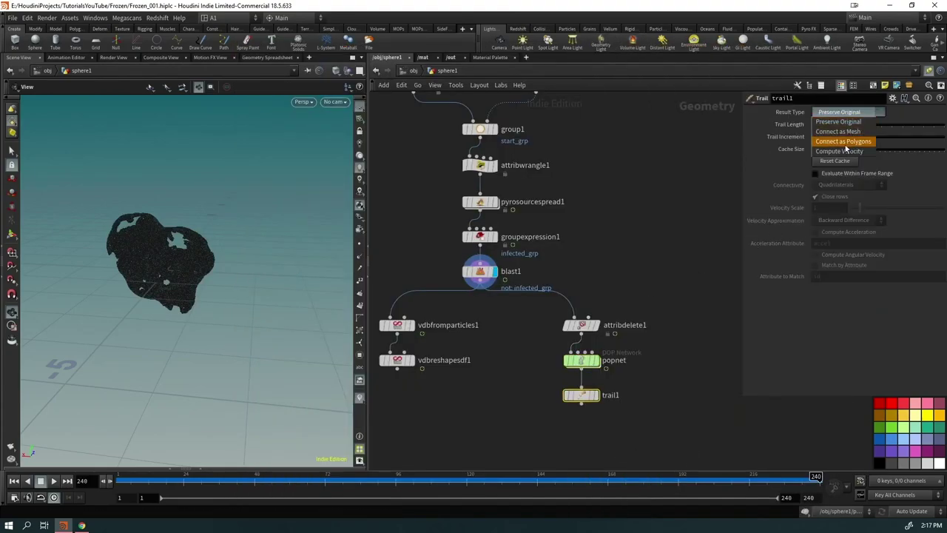
{"action": "left_click", "coordinate": [847, 141]}
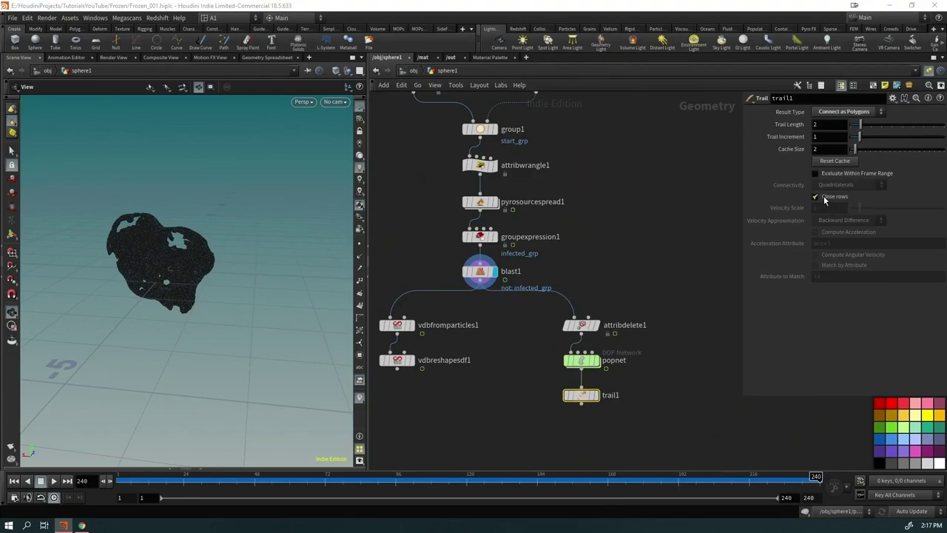
{"action": "left_click", "coordinate": [595, 395]}
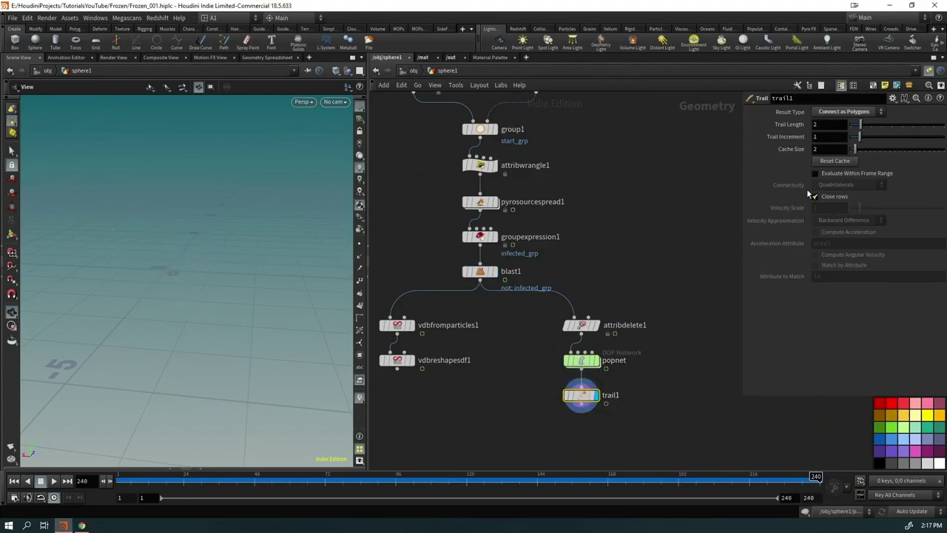
Step: Set trail1's Trail Length to the expression $FF
{"action": "left_click", "coordinate": [832, 124]}
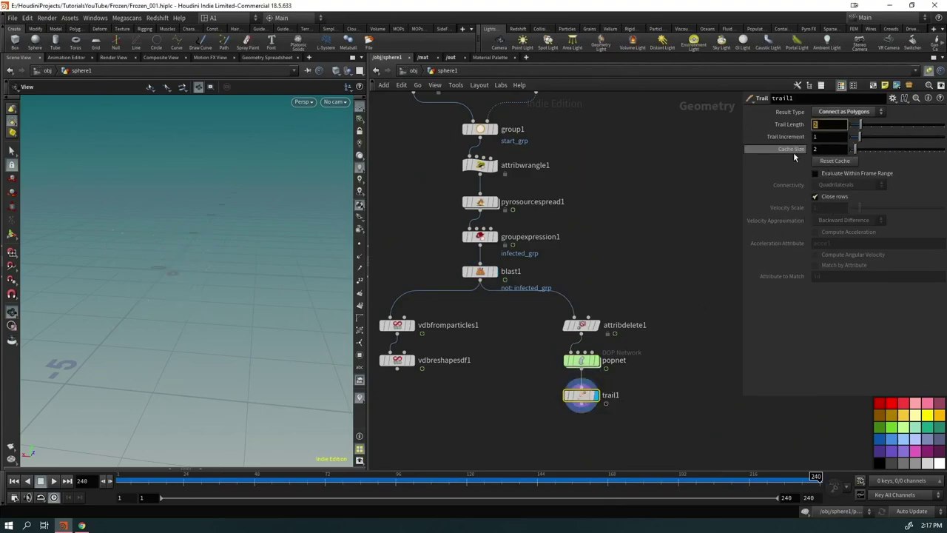
{"action": "type", "text": "$FF"}
{"action": "key", "text": "Return"}
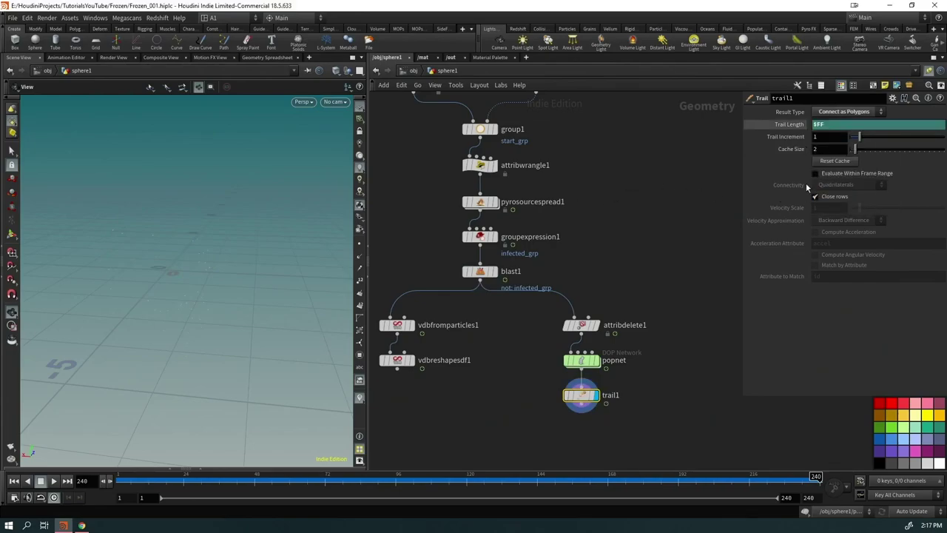
Step: Turn off Close rows on trail1, set popnet's merged Object to pop* and display trail1
{"action": "left_click", "coordinate": [816, 197]}
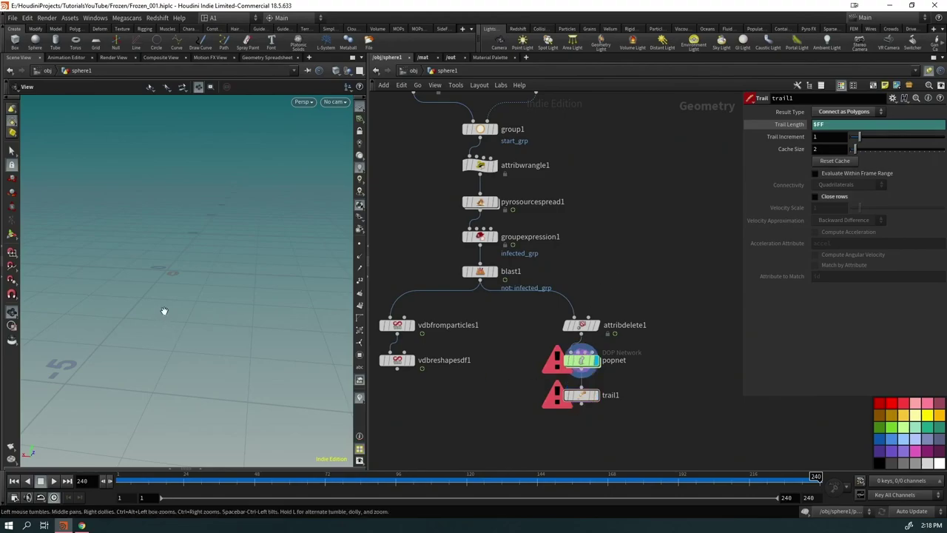
{"action": "left_click", "coordinate": [582, 360]}
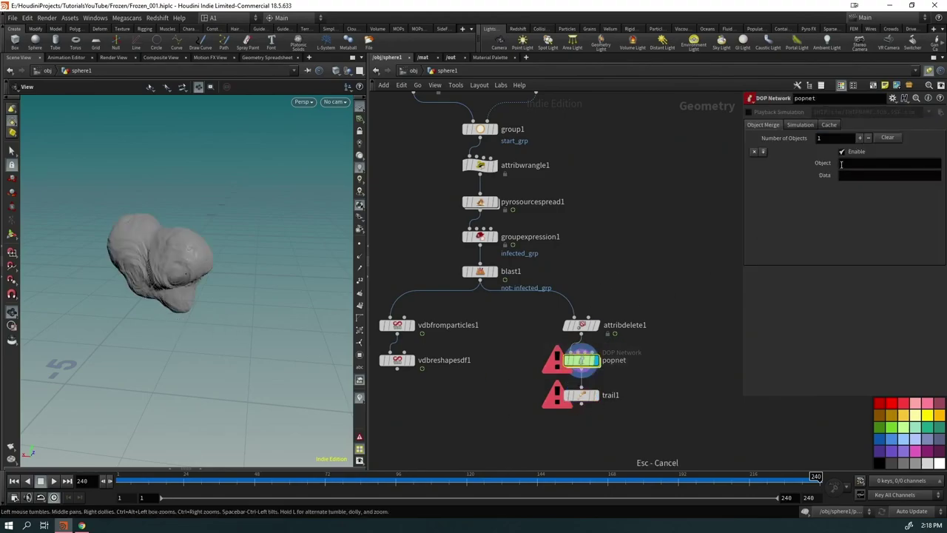
{"action": "left_click", "coordinate": [842, 164]}
{"action": "type", "text": "pop*"}
{"action": "key", "text": "Return"}
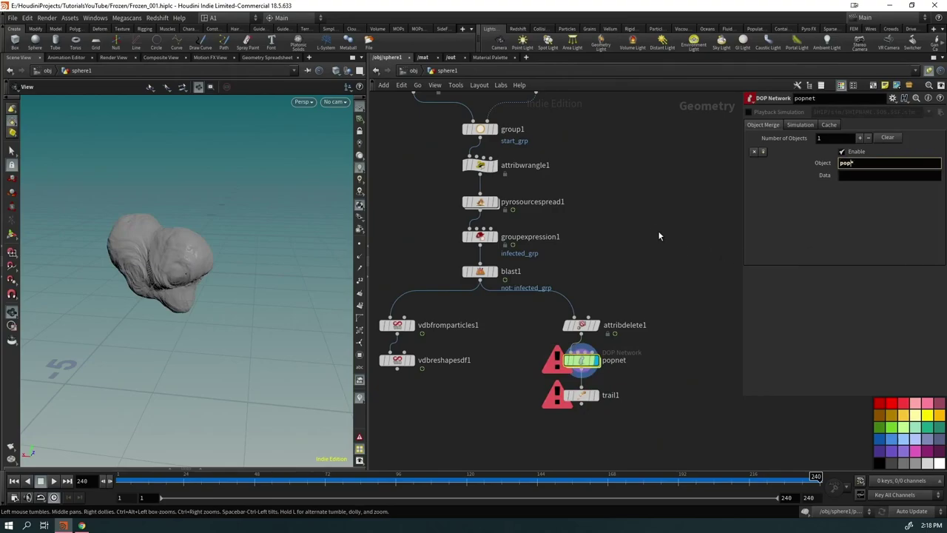
{"action": "left_click_drag", "start_coordinate": [258, 302], "coordinate": [209, 286]}
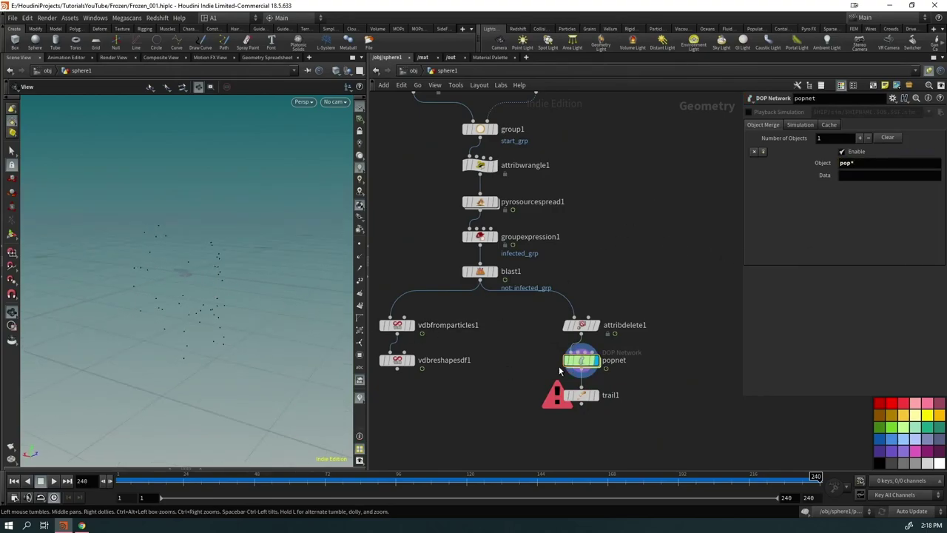
{"action": "left_click", "coordinate": [592, 395]}
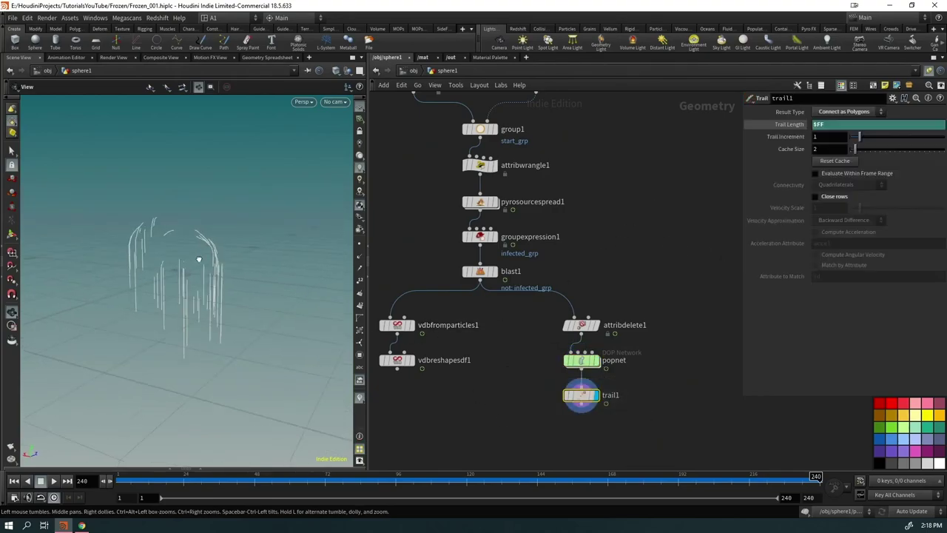
Step: Set popnet's merged Object to popobject, checking the POP object's node name inside the network
{"action": "left_click", "coordinate": [597, 361]}
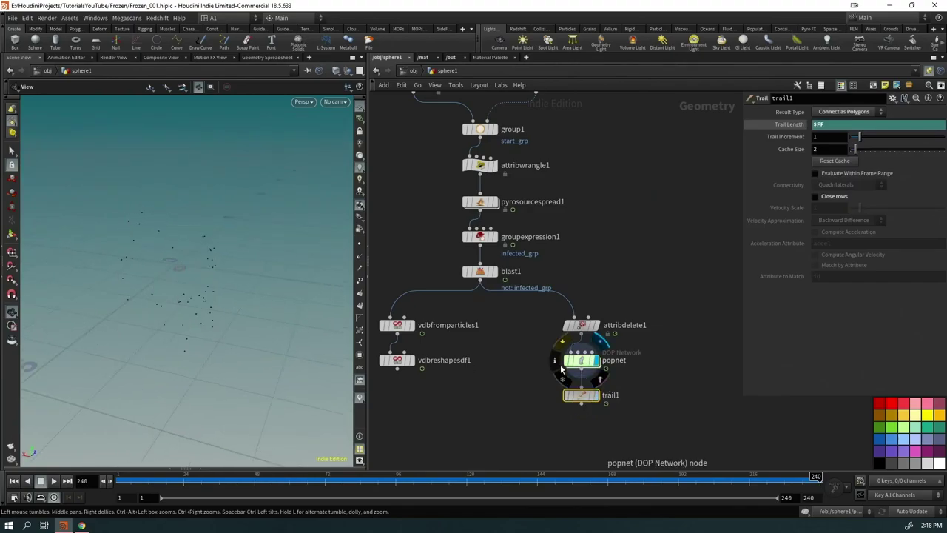
{"action": "left_click", "coordinate": [564, 363]}
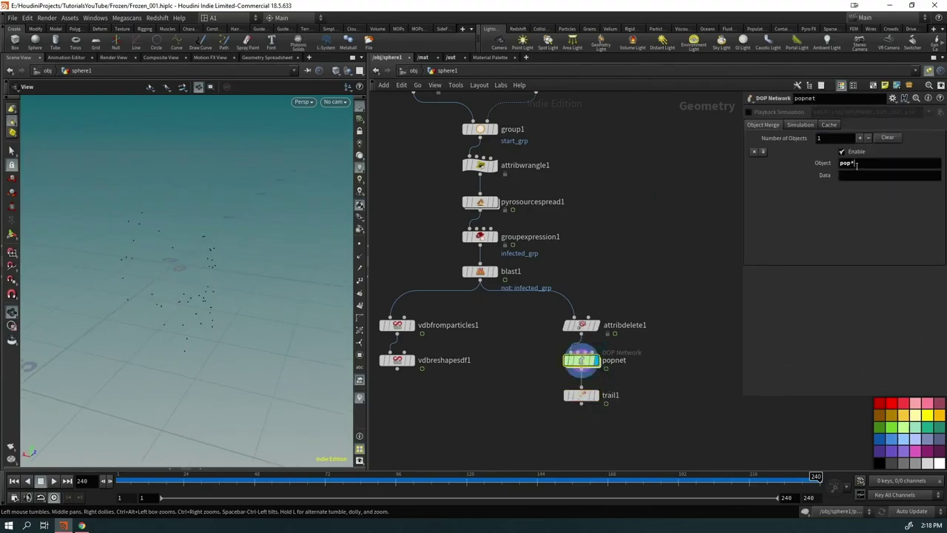
{"action": "left_click", "coordinate": [856, 163]}
{"action": "key", "text": "BackSpace"}
{"action": "type", "text": "bject"}
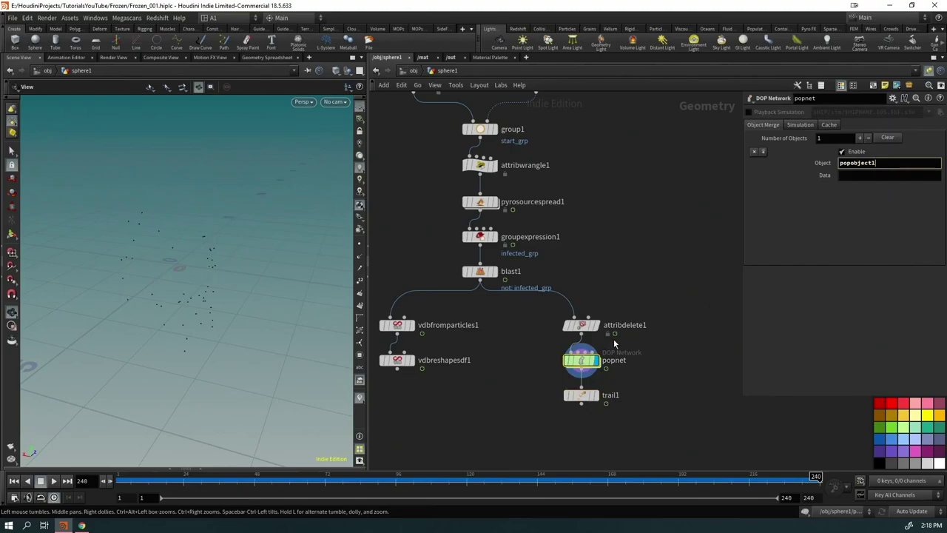
{"action": "double_click", "coordinate": [583, 362]}
{"action": "middle_click", "coordinate": [578, 202]}
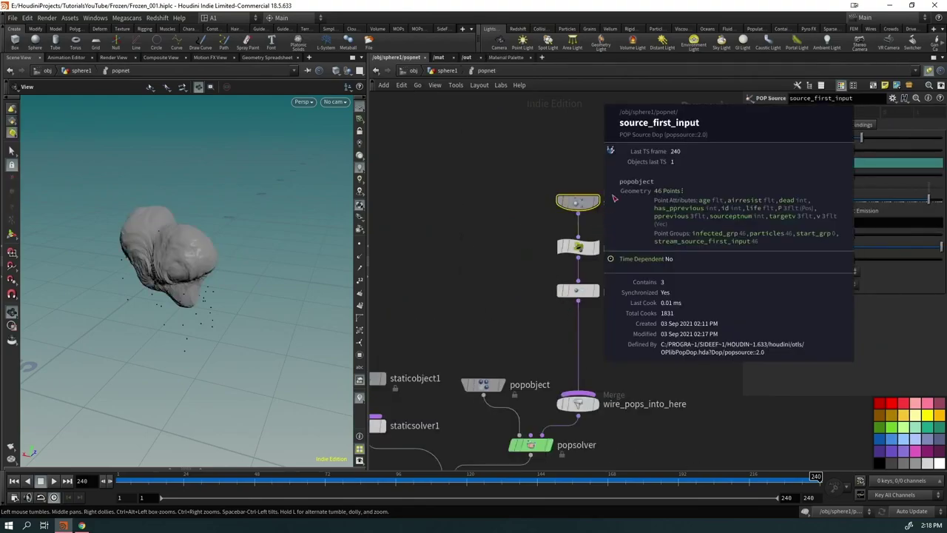
{"action": "left_click", "coordinate": [430, 70]}
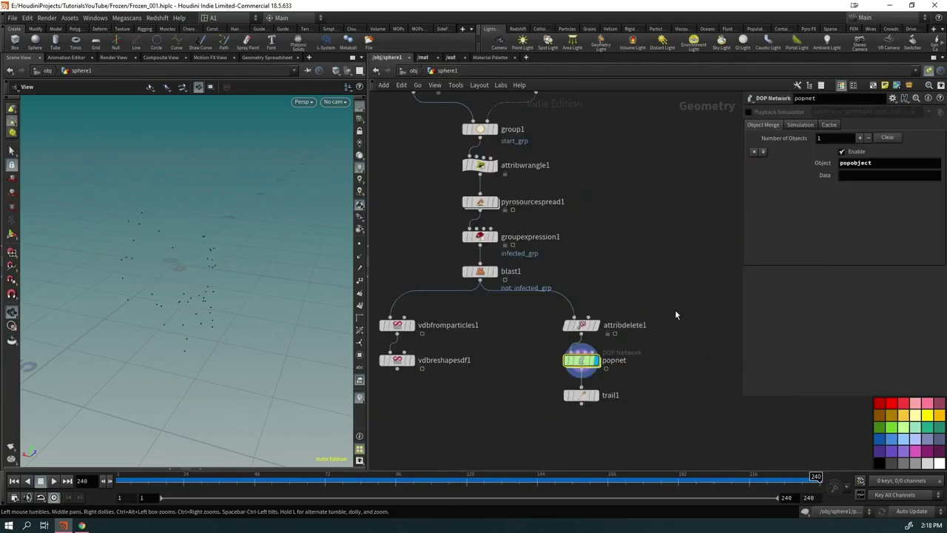
Step: Check the POP object inside popnet again, return to sphere1 and display trail1 to examine the trails at frame 240
{"action": "left_click_drag", "start_coordinate": [241, 322], "coordinate": [517, 344]}
{"action": "double_click", "coordinate": [581, 361]}
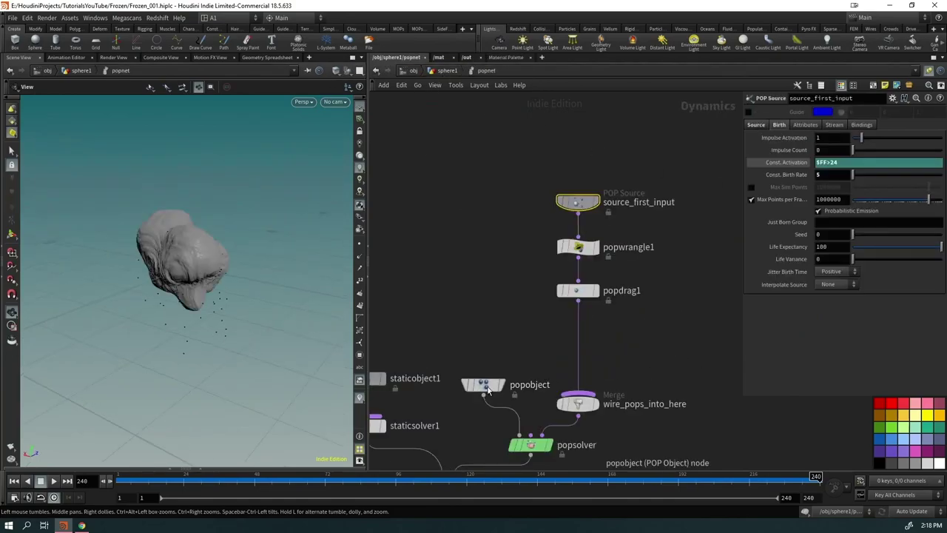
{"action": "left_click", "coordinate": [444, 70]}
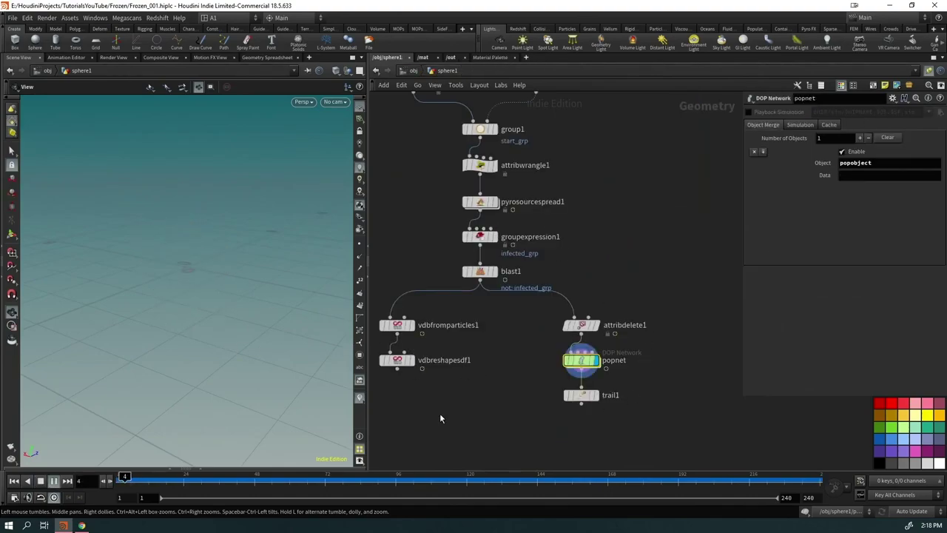
{"action": "left_click", "coordinate": [596, 394]}
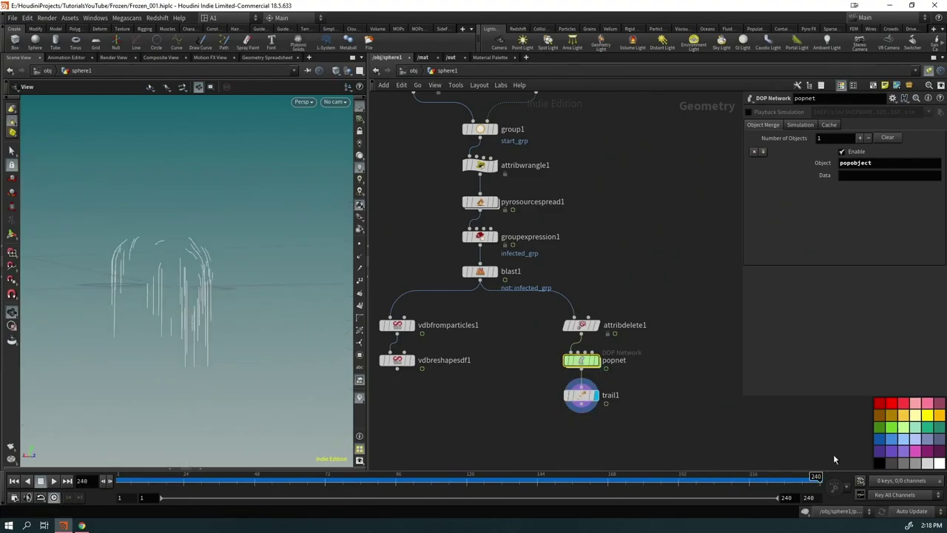
{"action": "left_click_drag", "start_coordinate": [205, 328], "coordinate": [65, 323]}
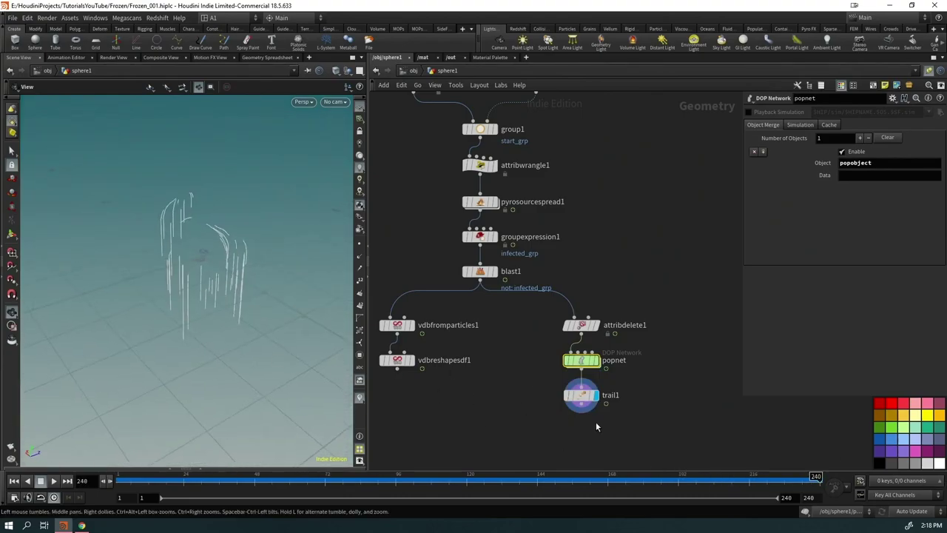
Step: Add a Resample node beneath trail1 and enable its Curve U Attribute output, curveu
{"action": "left_click", "coordinate": [581, 395]}
{"action": "middle_click_drag", "start_coordinate": [537, 409], "coordinate": [522, 360]}
{"action": "key", "text": "Tab"}
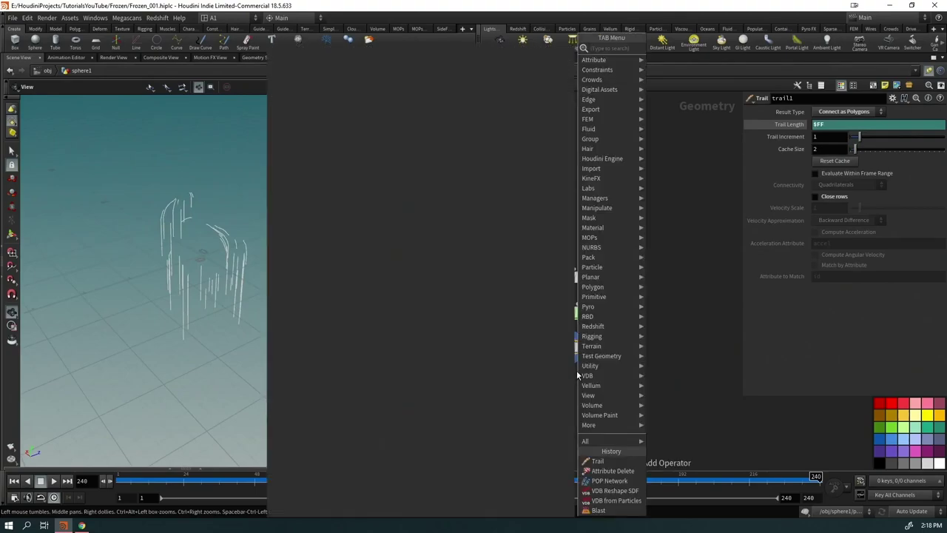
{"action": "type", "text": "resample"}
{"action": "key", "text": "Return"}
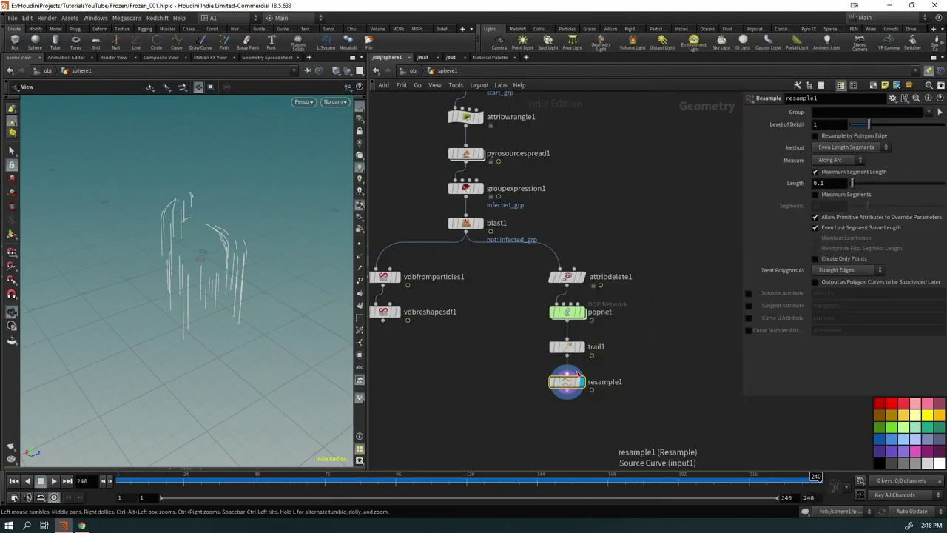
{"action": "left_click", "coordinate": [748, 318]}
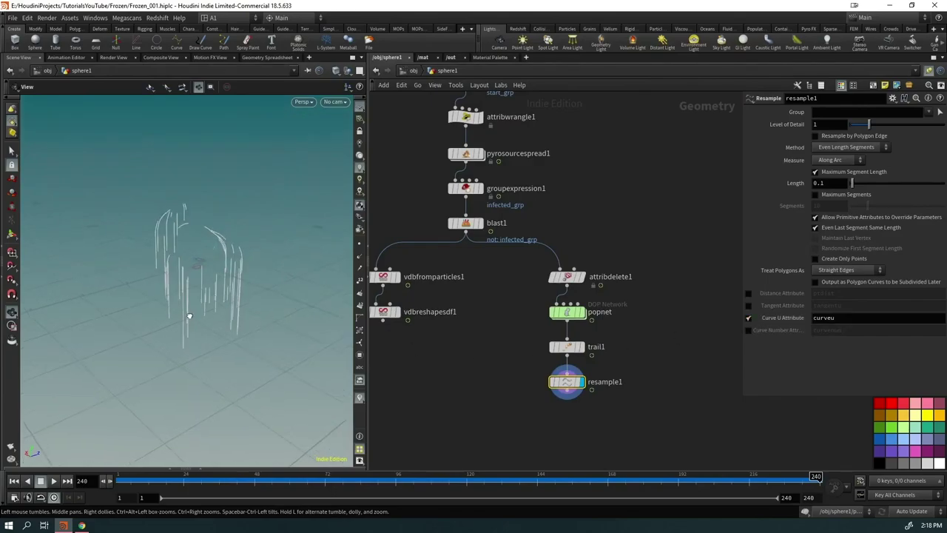
Step: Visualize resample1's curveu attribute and examine its gradient along the trail curves
{"action": "middle_click", "coordinate": [572, 385]}
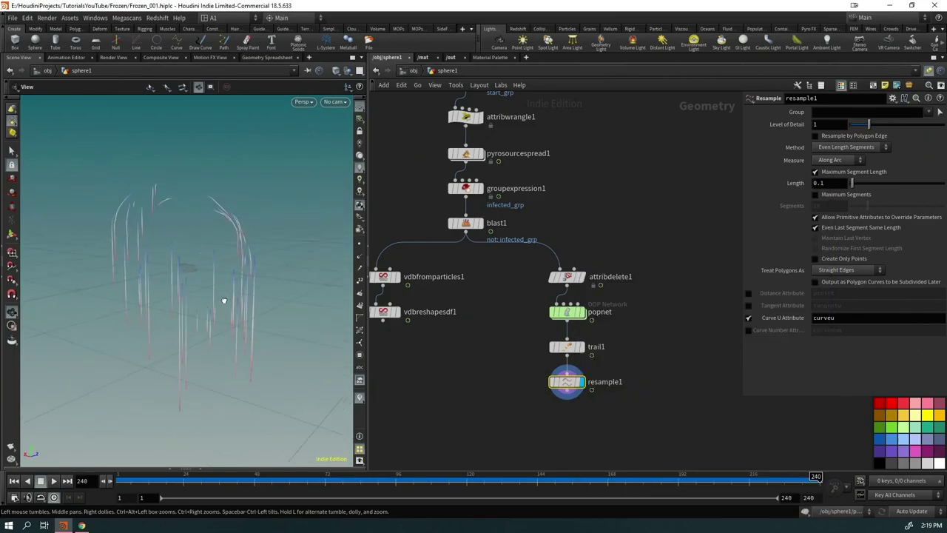
{"action": "left_click_drag", "start_coordinate": [225, 301], "coordinate": [208, 222]}
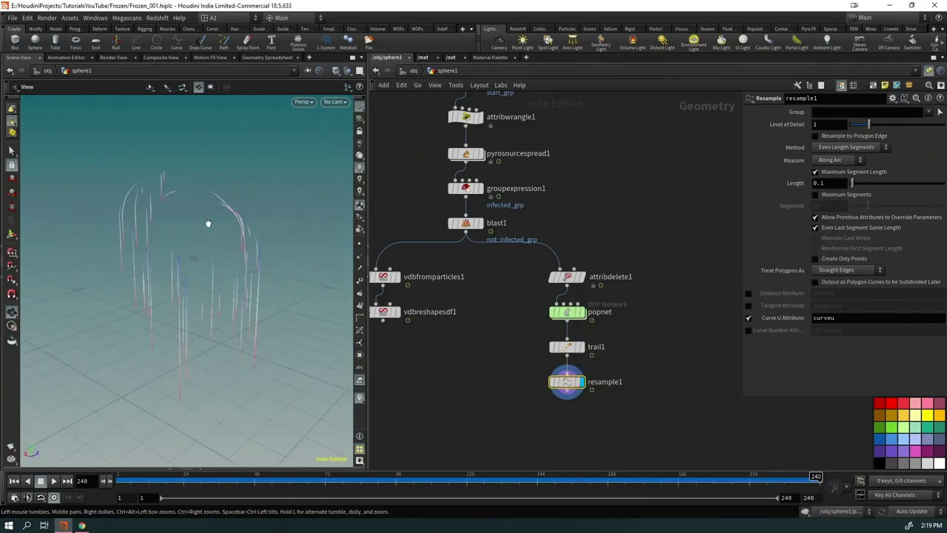
{"action": "left_click_drag", "start_coordinate": [117, 207], "coordinate": [202, 249]}
{"action": "left_click_drag", "start_coordinate": [209, 324], "coordinate": [173, 317]}
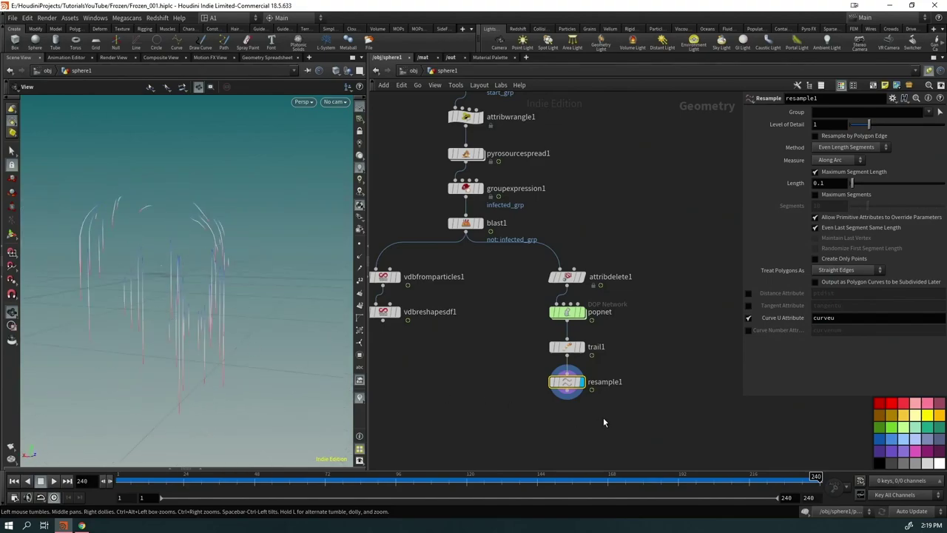
Step: Add an Attribute VOP beneath resample1 and open its network
{"action": "key", "text": "Tab"}
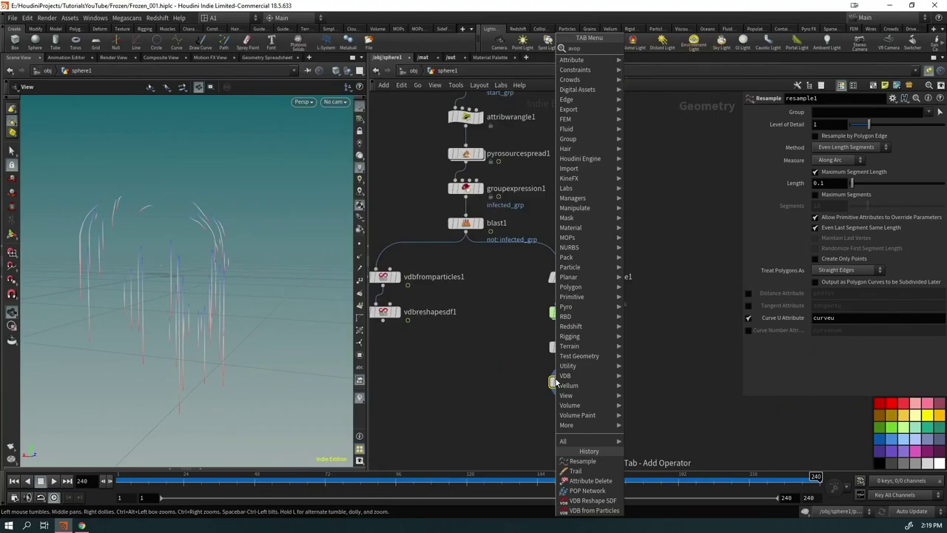
{"action": "type", "text": "attribvop"}
{"action": "key", "text": "Return"}
{"action": "double_click", "coordinate": [574, 360]}
Step: Add a Bind node below the geometry globals and a Bind Export node level with it on the output side
{"action": "key", "text": "Tab"}
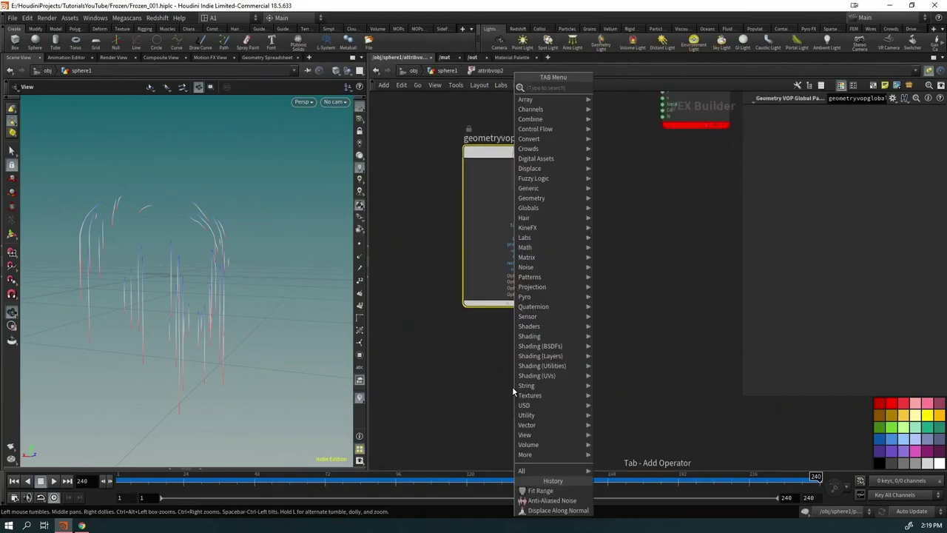
{"action": "type", "text": "bind"}
{"action": "key", "text": "Return"}
{"action": "left_click", "coordinate": [512, 387]}
{"action": "key", "text": "Tab"}
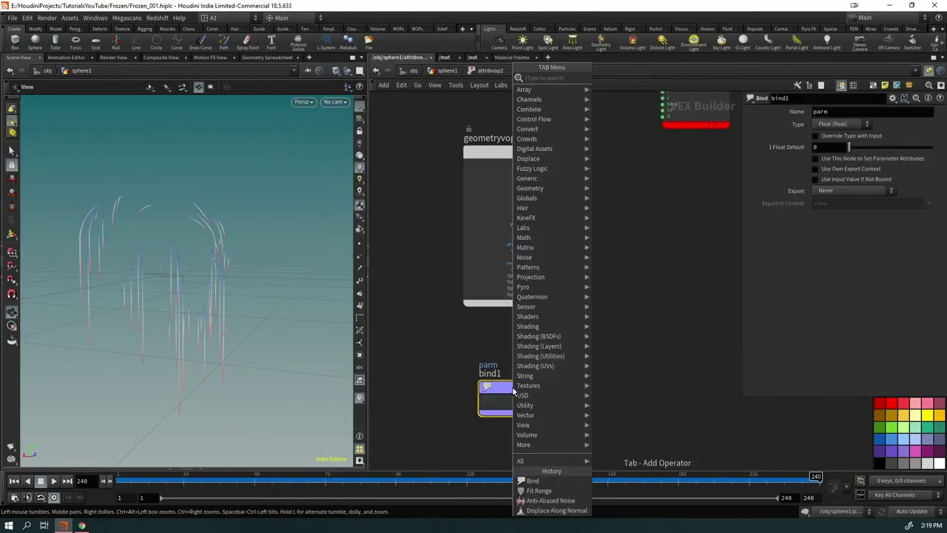
{"action": "type", "text": "bind export"}
{"action": "key", "text": "Return"}
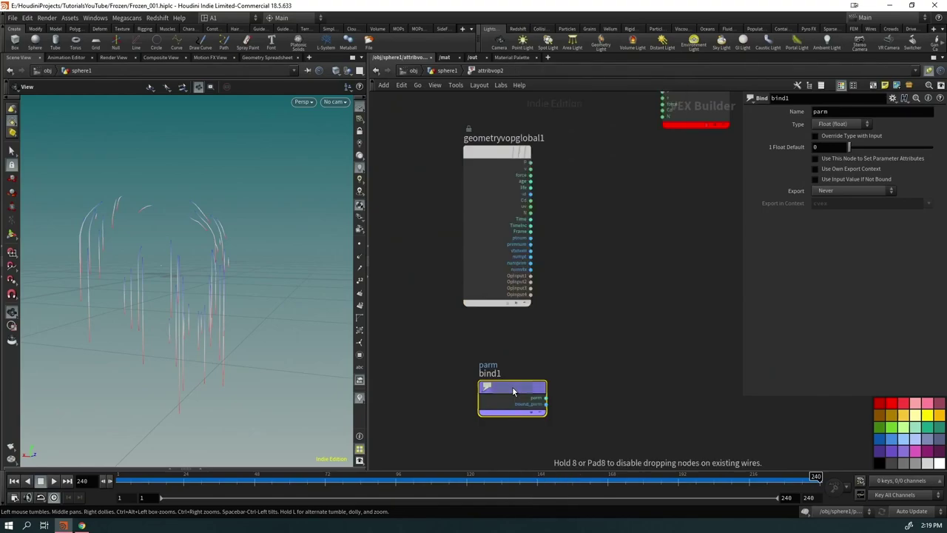
{"action": "left_click", "coordinate": [696, 379]}
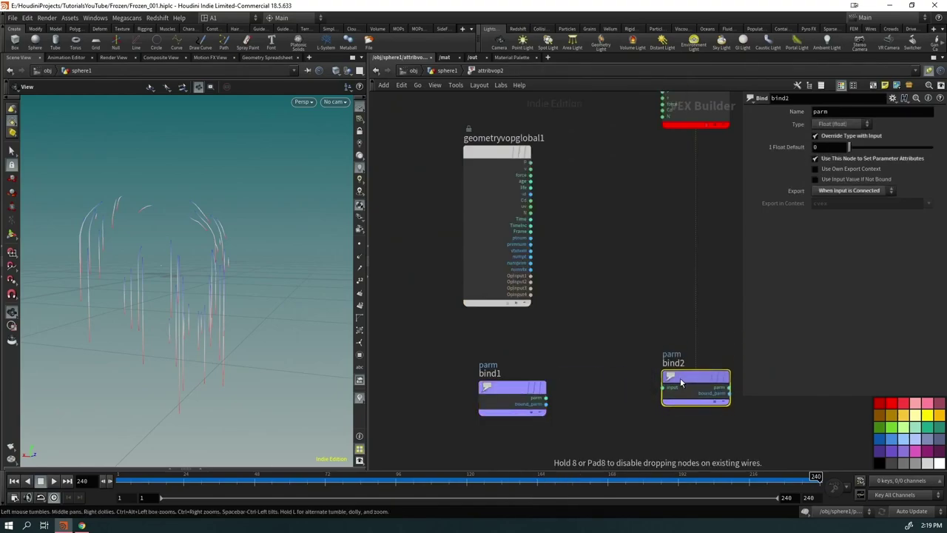
{"action": "left_click_drag", "start_coordinate": [681, 382], "coordinate": [681, 392]}
Step: Name the first bind node's attribute curveu and the export bind's attribute width
{"action": "left_click", "coordinate": [512, 392], "text": "shift"}
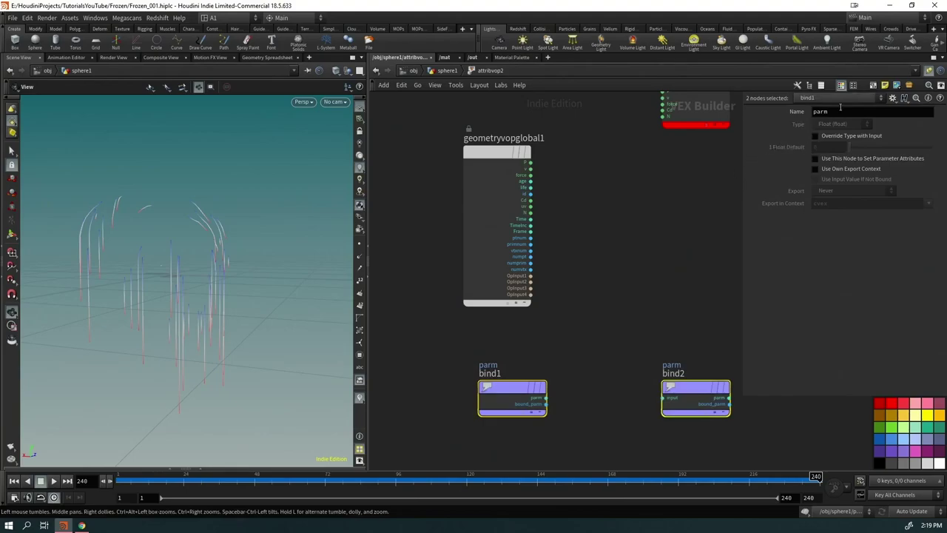
{"action": "type", "text": "curveu"}
{"action": "key", "text": "Return"}
{"action": "left_click", "coordinate": [691, 411]}
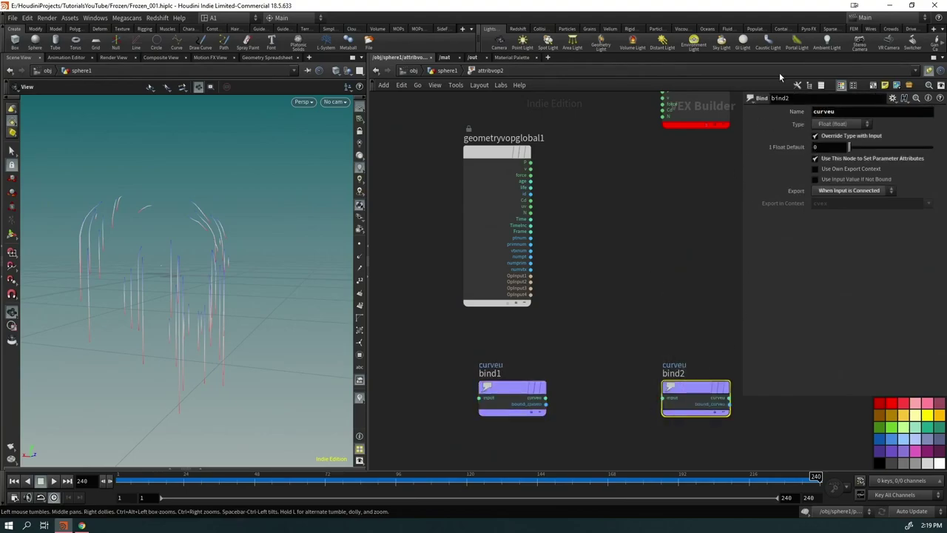
{"action": "double_click", "coordinate": [842, 111]}
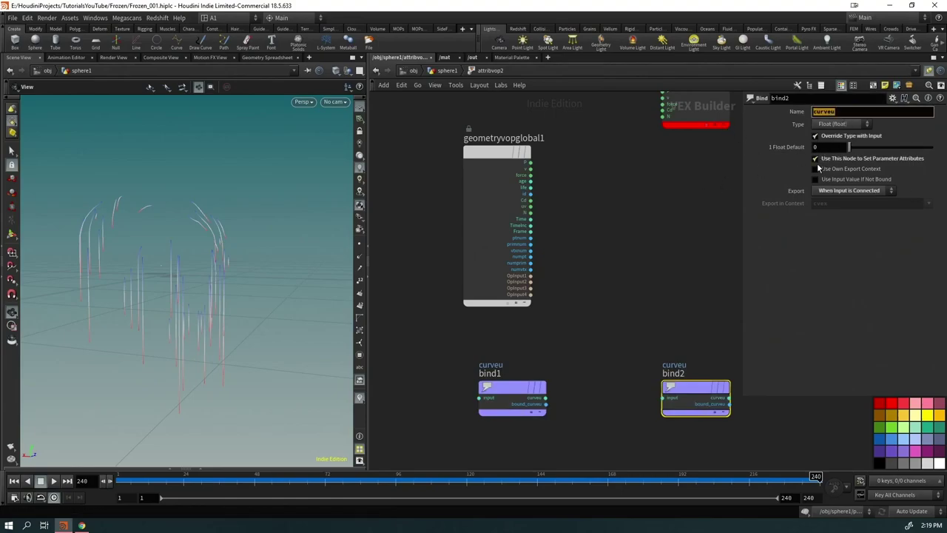
{"action": "type", "text": "width"}
{"action": "key", "text": "Return"}
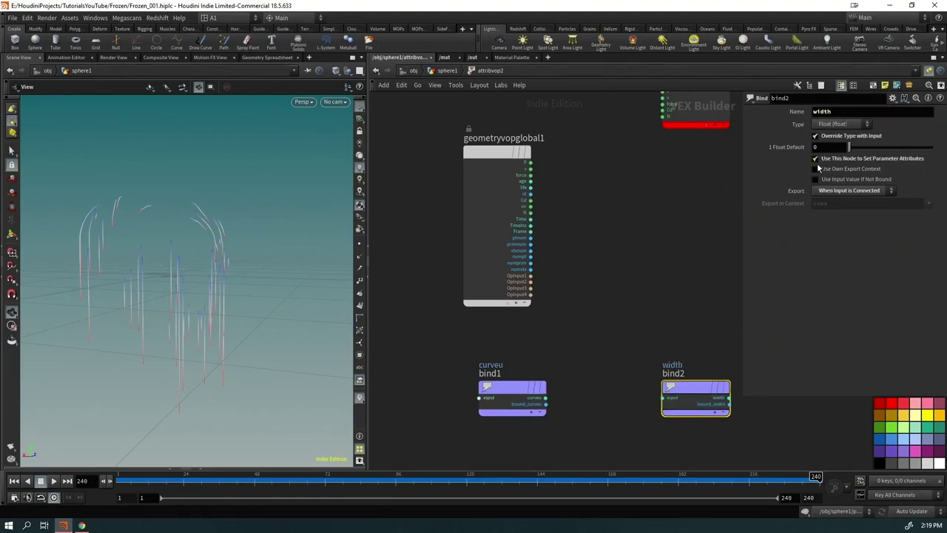
Step: Wire bind1's curveu output into the width export's input and start adding another VOP node
{"action": "left_click", "coordinate": [545, 399]}
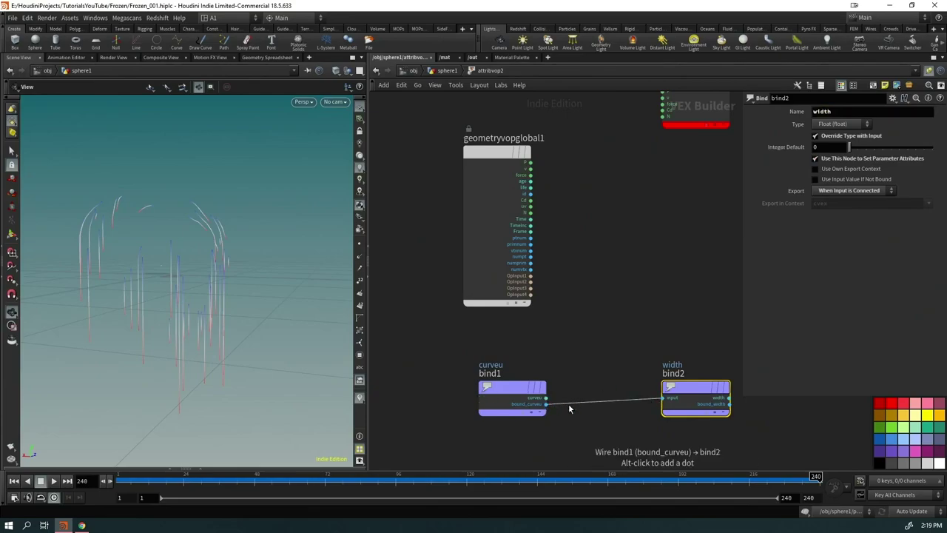
{"action": "left_click", "coordinate": [663, 398]}
{"action": "key", "text": "Tab"}
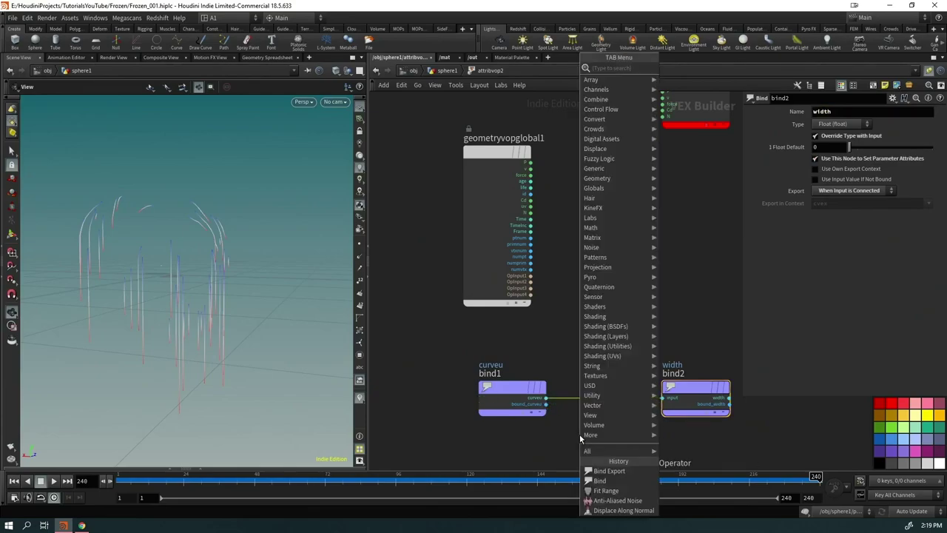
Step: Insert a Fit Range node between the curveu and width bind nodes and spread the nodes out to make room
{"action": "type", "text": "fit"}
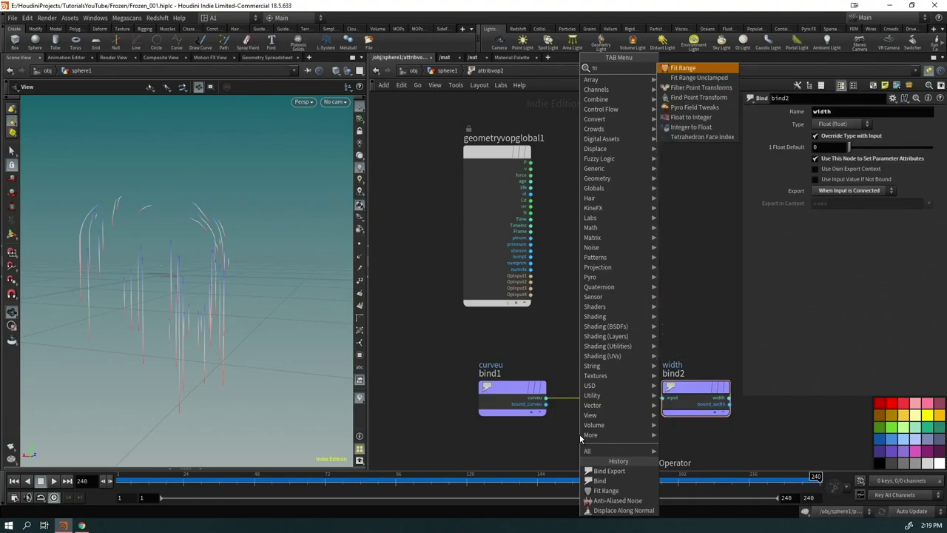
{"action": "key", "text": "Return"}
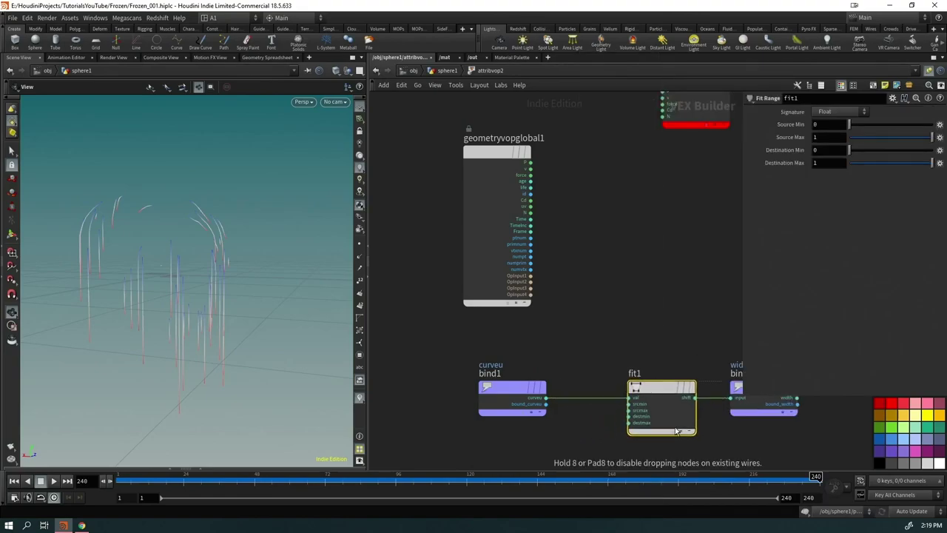
{"action": "left_click", "coordinate": [689, 431]}
{"action": "left_click_drag", "start_coordinate": [516, 392], "coordinate": [473, 392]}
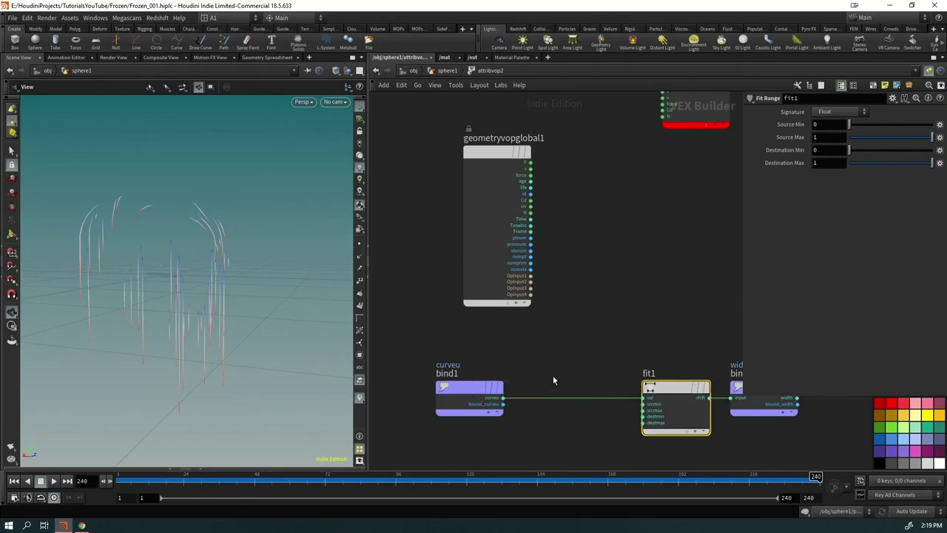
Step: Insert a Ramp Parameter between the curveu bind and the Fit Range node, with its ramp type set to Spline Ramp (float)
{"action": "key", "text": "Tab"}
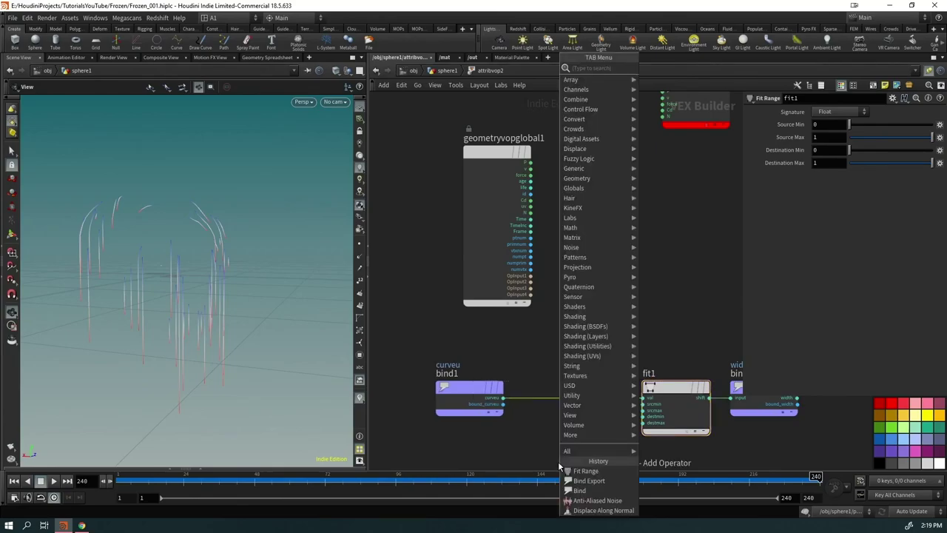
{"action": "type", "text": "rampp"}
{"action": "key", "text": "Return"}
{"action": "left_click", "coordinate": [559, 466]}
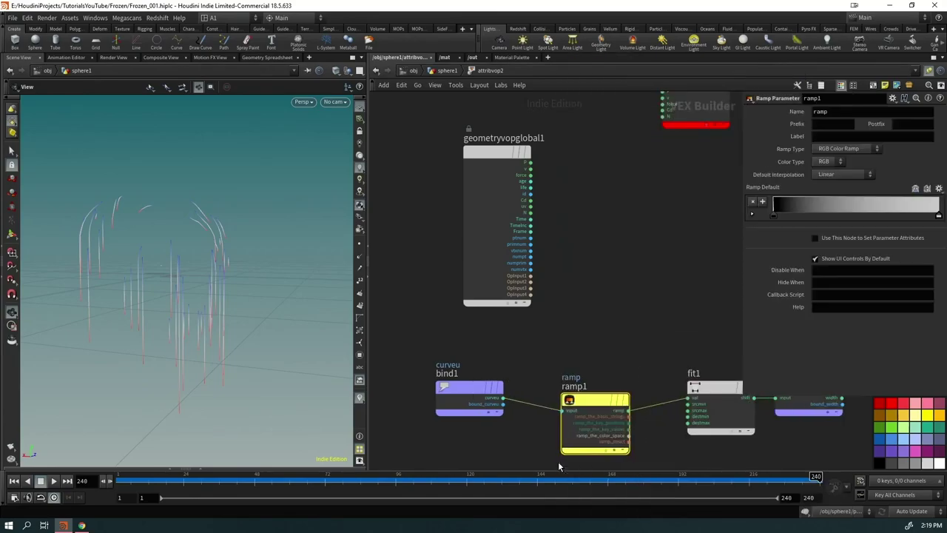
{"action": "left_click_drag", "start_coordinate": [597, 439], "coordinate": [597, 426]}
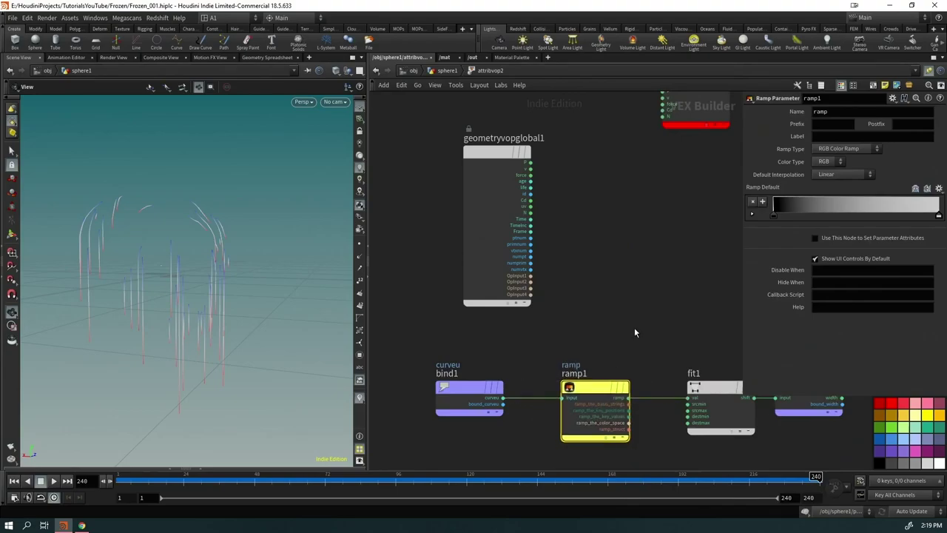
{"action": "left_click", "coordinate": [844, 149]}
{"action": "left_click", "coordinate": [843, 159]}
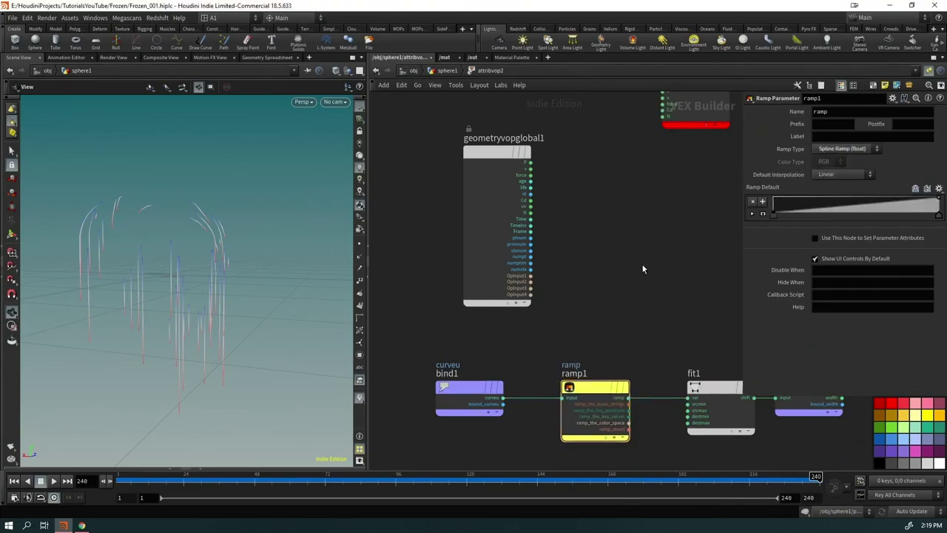
Step: Create input parameters for the Fit Range node's unconnected inputs
{"action": "middle_click_drag", "start_coordinate": [665, 440], "coordinate": [553, 322]}
{"action": "scroll", "coordinate": [585, 319], "scroll_direction": "up", "scroll_amount": 4}
{"action": "left_click", "coordinate": [603, 240]}
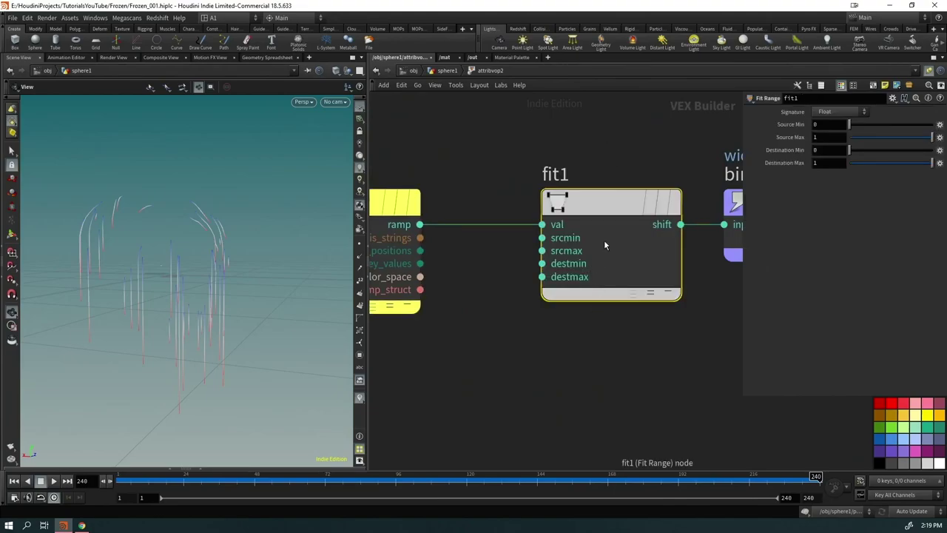
{"action": "right_click", "coordinate": [604, 241]}
{"action": "mouse_move", "coordinate": [630, 294]}
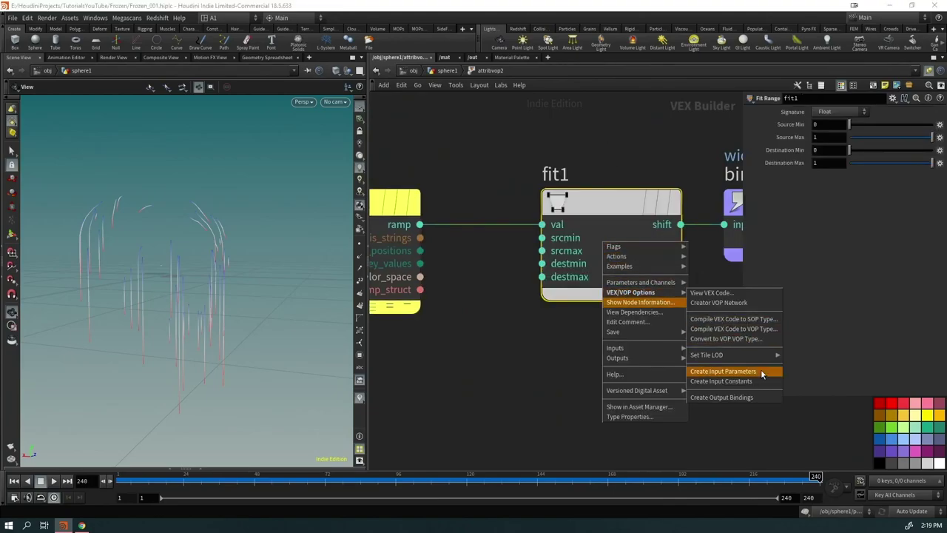
{"action": "left_click", "coordinate": [723, 381]}
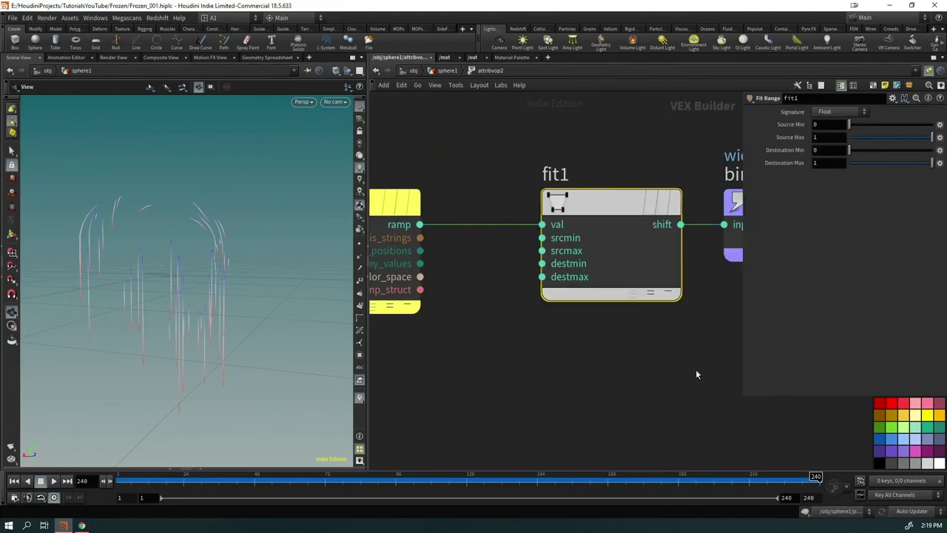
Step: Return to the sphere1 network and raise the end point of attribvop2's ramp to a value of 1
{"action": "left_click", "coordinate": [450, 71]}
{"action": "middle_click_drag", "start_coordinate": [653, 396], "coordinate": [621, 340]}
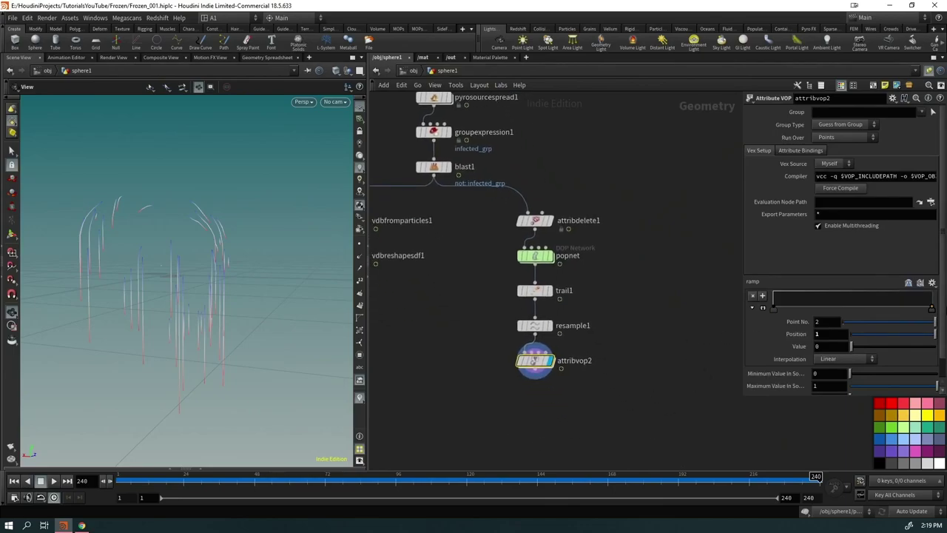
{"action": "left_click_drag", "start_coordinate": [932, 309], "coordinate": [932, 293]}
{"action": "scroll", "coordinate": [844, 385], "scroll_direction": "down", "scroll_amount": 1}
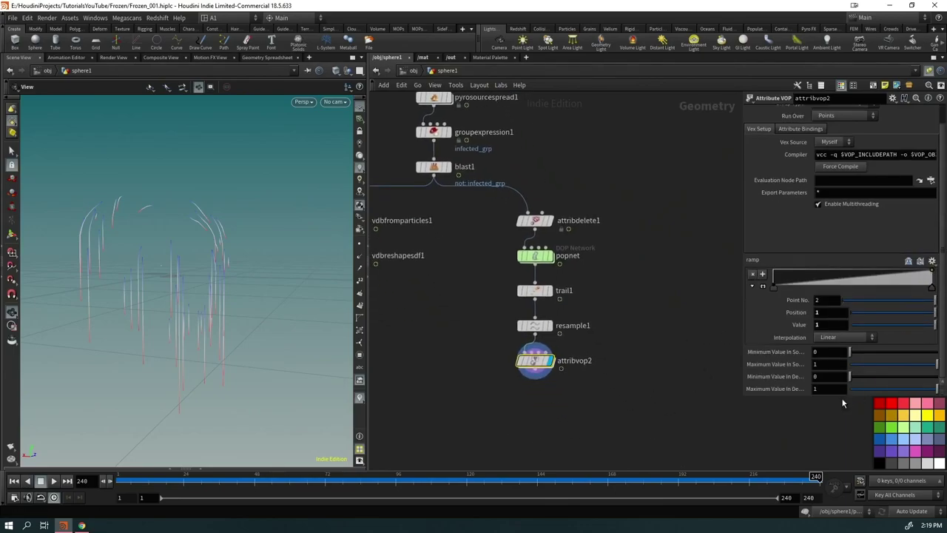
Step: Add a PolyWire node after attribvop2 and display its result
{"action": "key", "text": "Tab"}
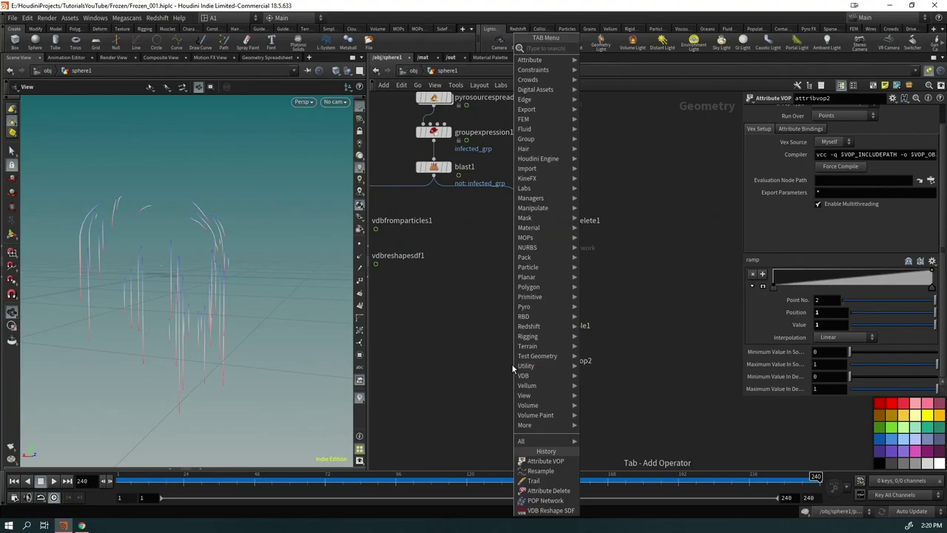
{"action": "type", "text": "wire"}
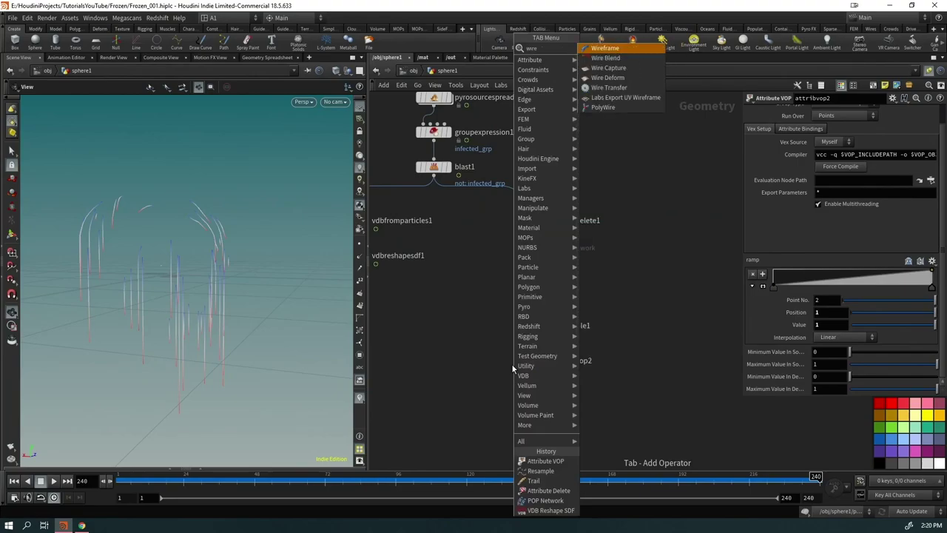
{"action": "key", "text": "Down"}
{"action": "key", "text": "Down"}
{"action": "key", "text": "Down"}
{"action": "key", "text": "Down"}
{"action": "key", "text": "Down"}
{"action": "key", "text": "Down"}
{"action": "key", "text": "Return"}
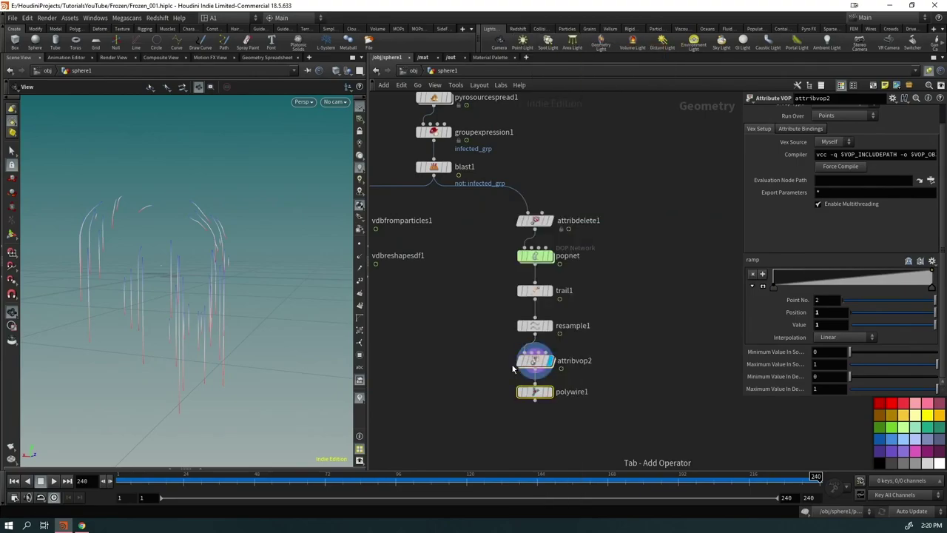
{"action": "left_click_drag", "start_coordinate": [222, 288], "coordinate": [178, 271]}
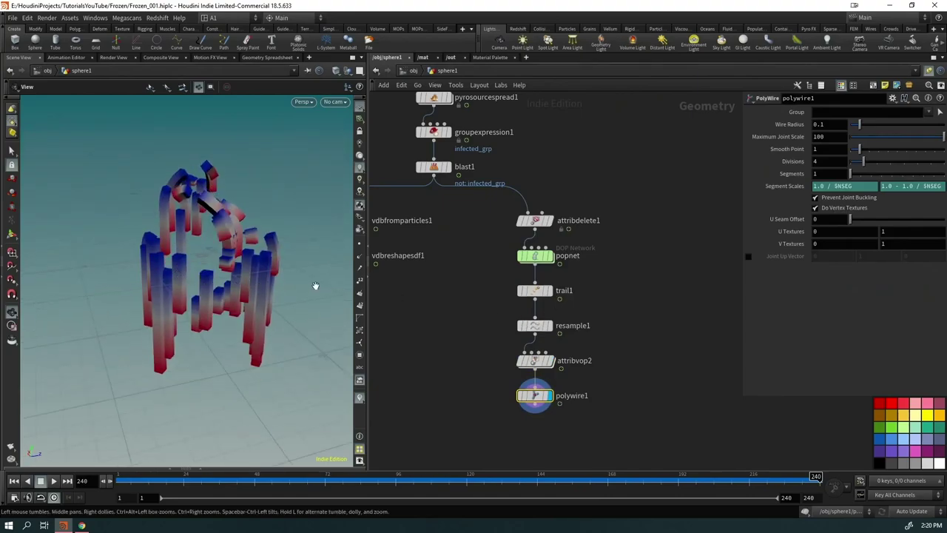
{"action": "left_click", "coordinate": [534, 362]}
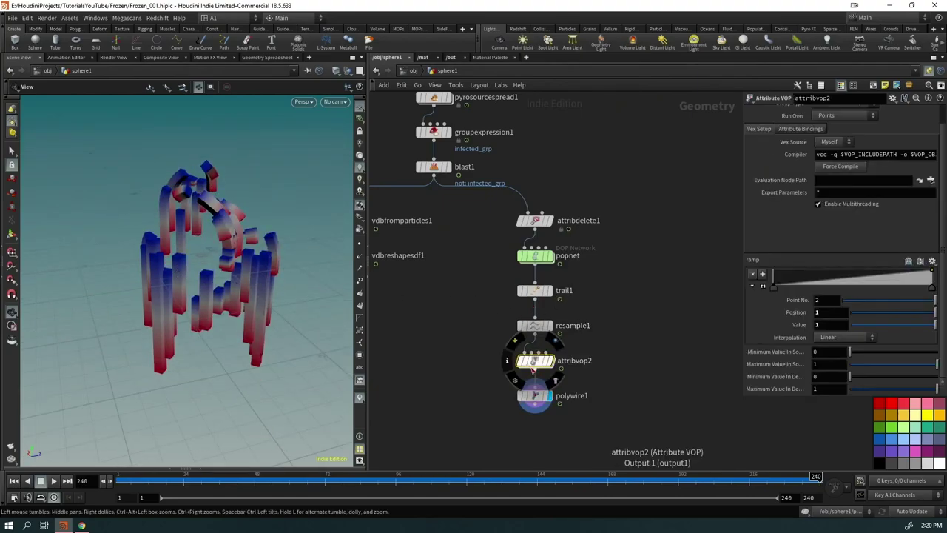
{"action": "left_click", "coordinate": [531, 396]}
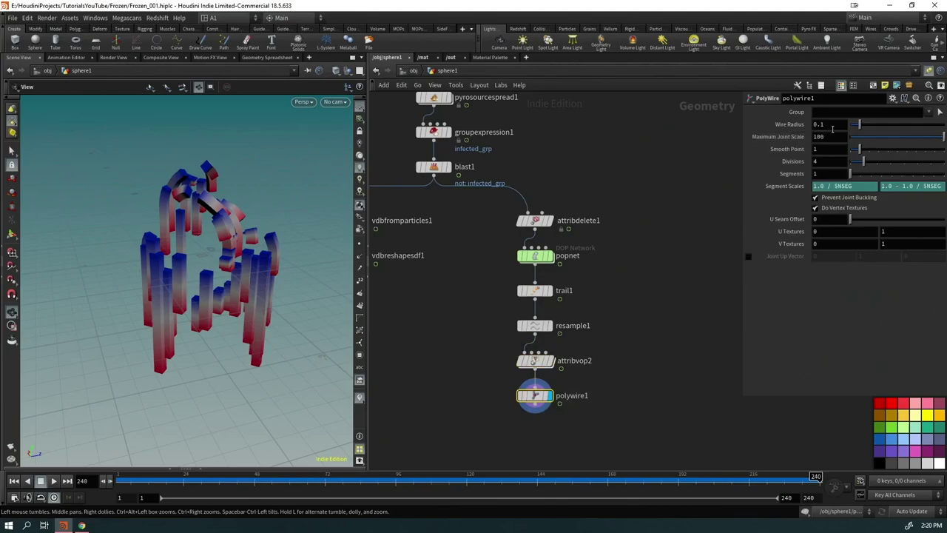
{"action": "type", "text": "0"}
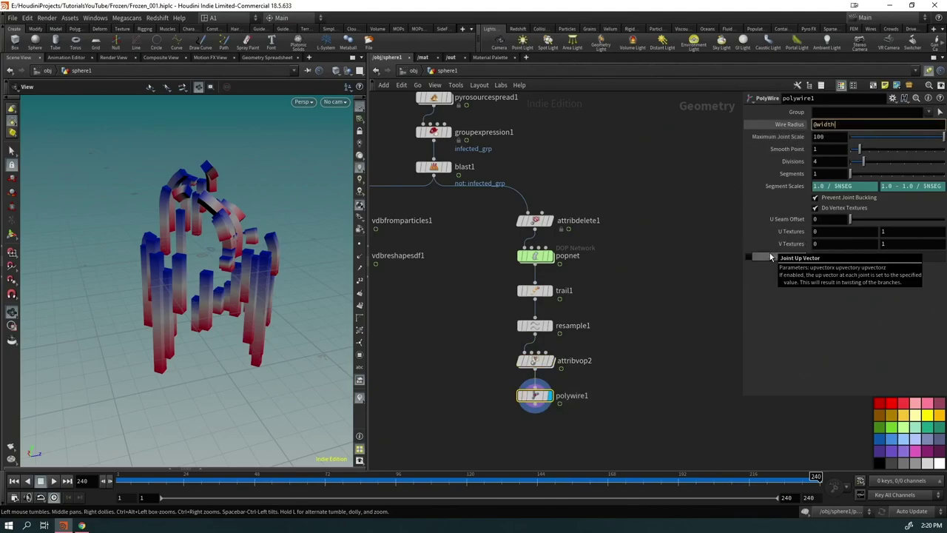
{"action": "key", "text": "Return"}
{"action": "left_click_drag", "start_coordinate": [205, 275], "coordinate": [194, 279]}
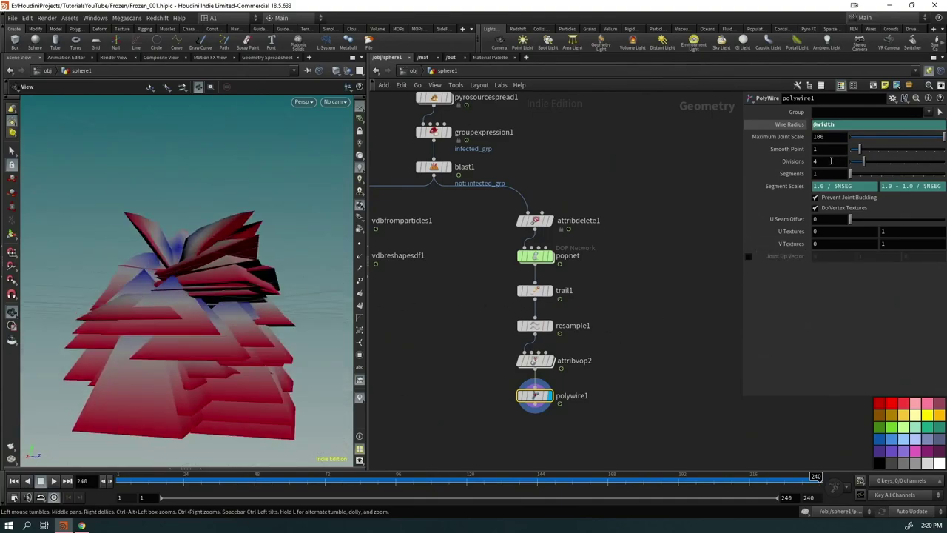
{"action": "type", "text": "8"}
{"action": "key", "text": "Return"}
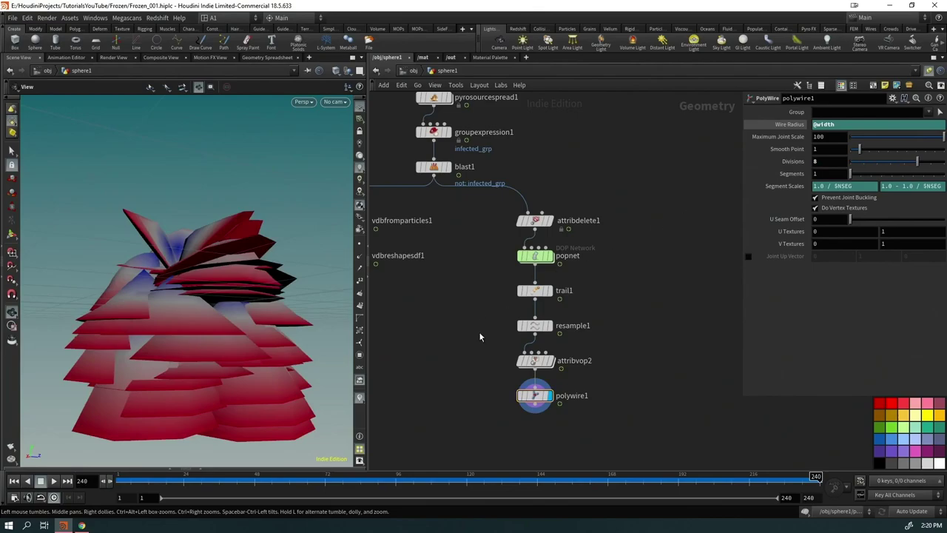
Step: Set attribvop2's destination minimum to 0.062 and its destination maximum to 0 so the wires taper downward
{"action": "left_click", "coordinate": [526, 362]}
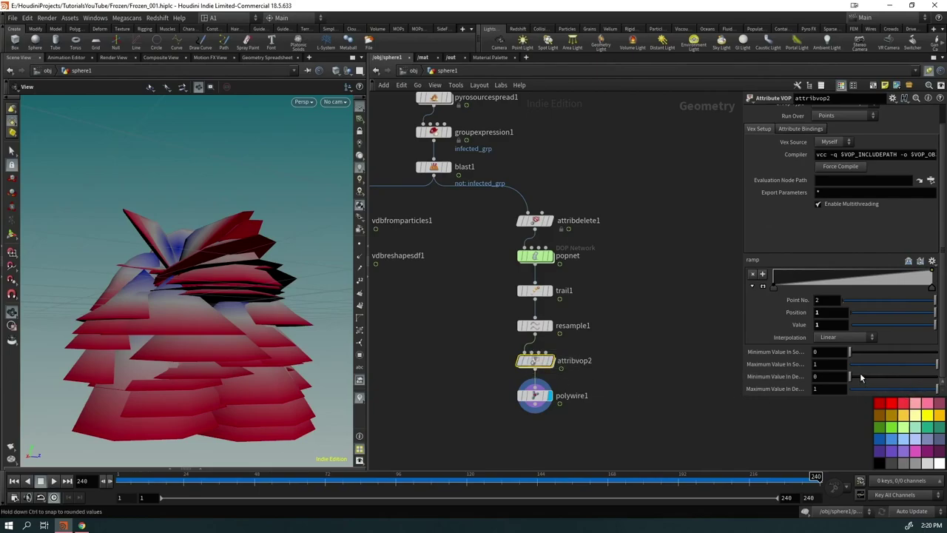
{"action": "left_click_drag", "start_coordinate": [860, 377], "coordinate": [843, 392]}
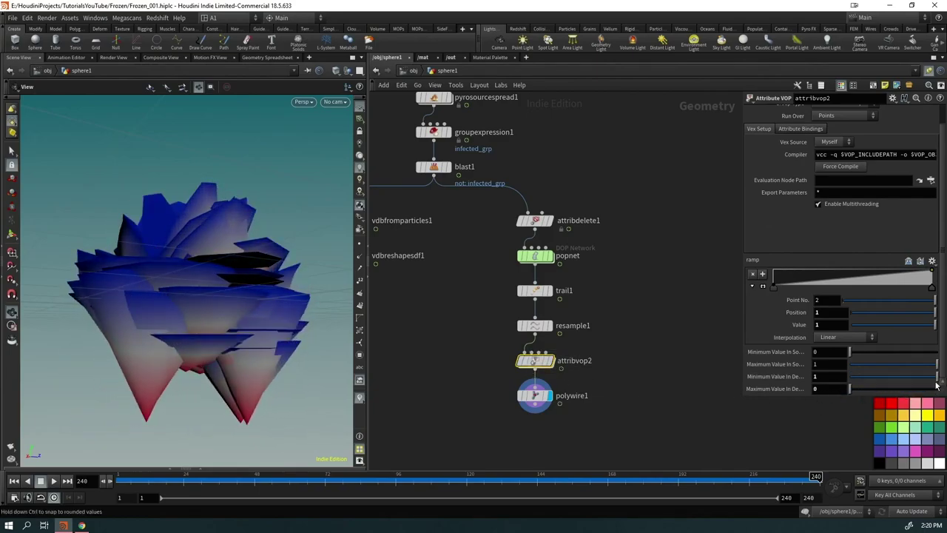
{"action": "left_click_drag", "start_coordinate": [932, 379], "coordinate": [856, 383]}
{"action": "left_click_drag", "start_coordinate": [277, 306], "coordinate": [258, 326]}
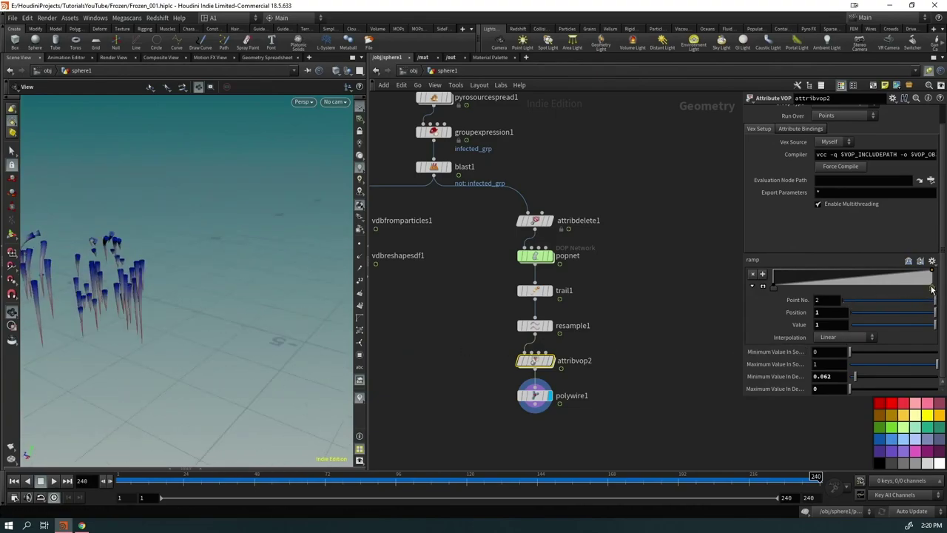
Step: Try reshaping the icicle taper with an extra point on attribvop2's ramp, and remove that point
{"action": "mouse_move", "coordinate": [931, 289]}
{"action": "left_mouse_down"}
{"action": "mouse_move", "coordinate": [874, 291]}
{"action": "mouse_move", "coordinate": [902, 289]}
{"action": "mouse_move", "coordinate": [905, 276]}
{"action": "mouse_move", "coordinate": [858, 282]}
{"action": "mouse_move", "coordinate": [858, 296]}
{"action": "left_mouse_up"}
{"action": "scroll", "coordinate": [73, 281], "scroll_direction": "up", "scroll_amount": 5}
{"action": "key", "text": "Delete"}
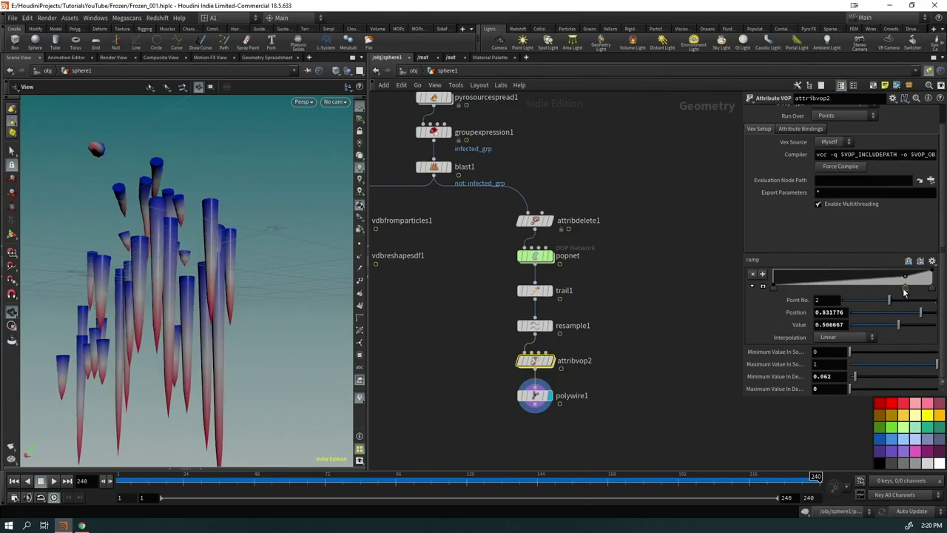
{"action": "mouse_move", "coordinate": [274, 375]}
{"action": "left_mouse_down"}
{"action": "mouse_move", "coordinate": [153, 360]}
{"action": "mouse_move", "coordinate": [228, 371]}
{"action": "left_mouse_up"}
Step: Add a VDB from Polygons node after polywire1 and set its voxel size to 0.01
{"action": "scroll", "coordinate": [480, 382], "scroll_direction": "down", "scroll_amount": 5}
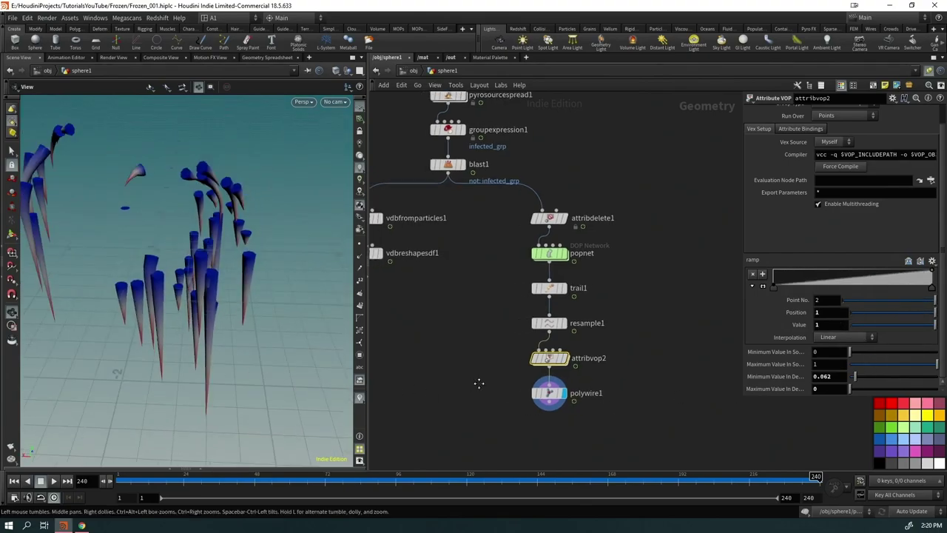
{"action": "left_click", "coordinate": [574, 319]}
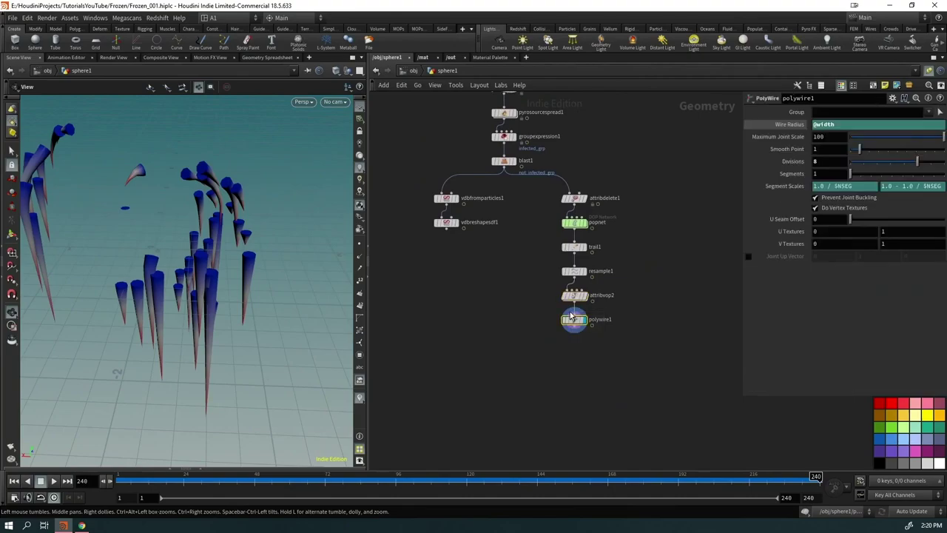
{"action": "key", "text": "Tab"}
{"action": "type", "text": "vdb from polygons"}
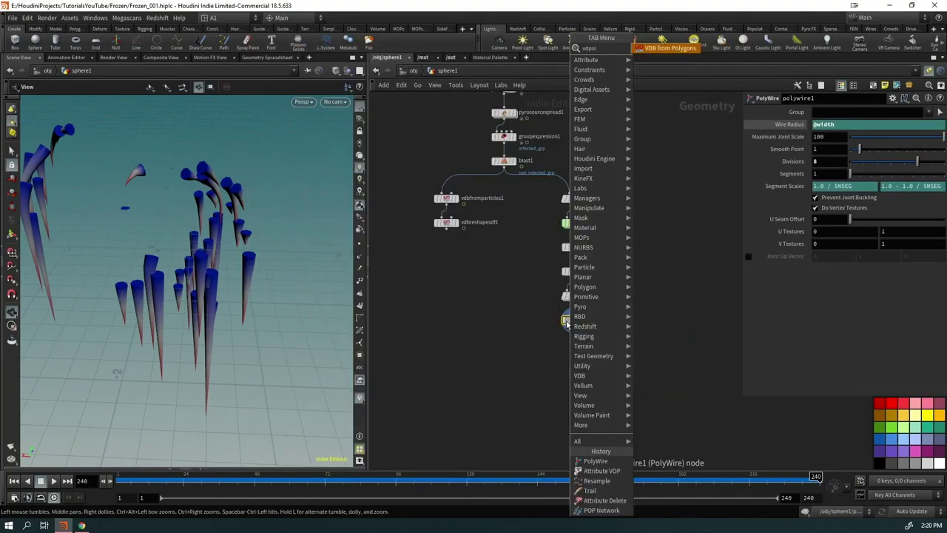
{"action": "key", "text": "Return"}
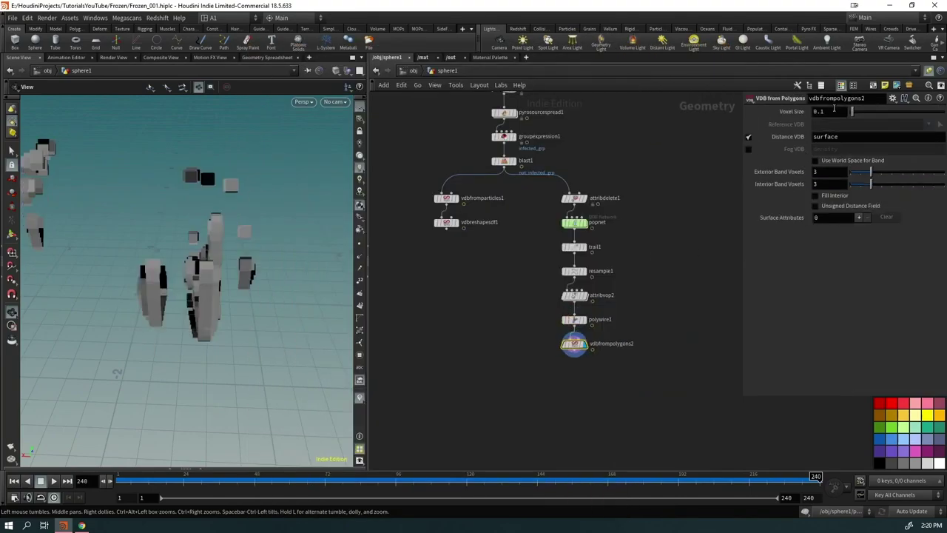
{"action": "left_click", "coordinate": [833, 111]}
{"action": "type", "text": "0.01"}
{"action": "key", "text": "Return"}
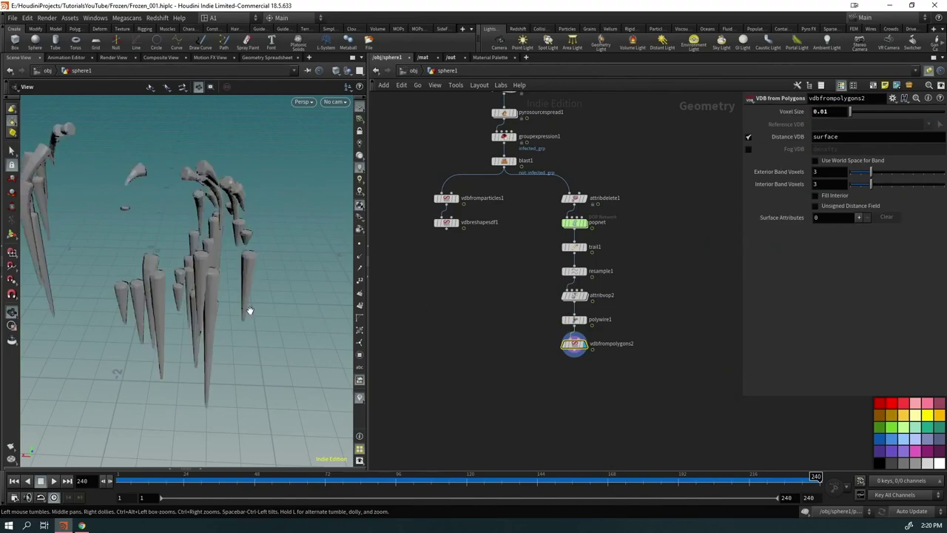
{"action": "left_click_drag", "start_coordinate": [250, 311], "coordinate": [234, 282]}
Step: Move vdbfromparticles1 and vdbreshapesdf1 down beside the end of the icicle branch and display vdbreshapesdf1
{"action": "left_click_drag", "start_coordinate": [480, 261], "coordinate": [432, 191]}
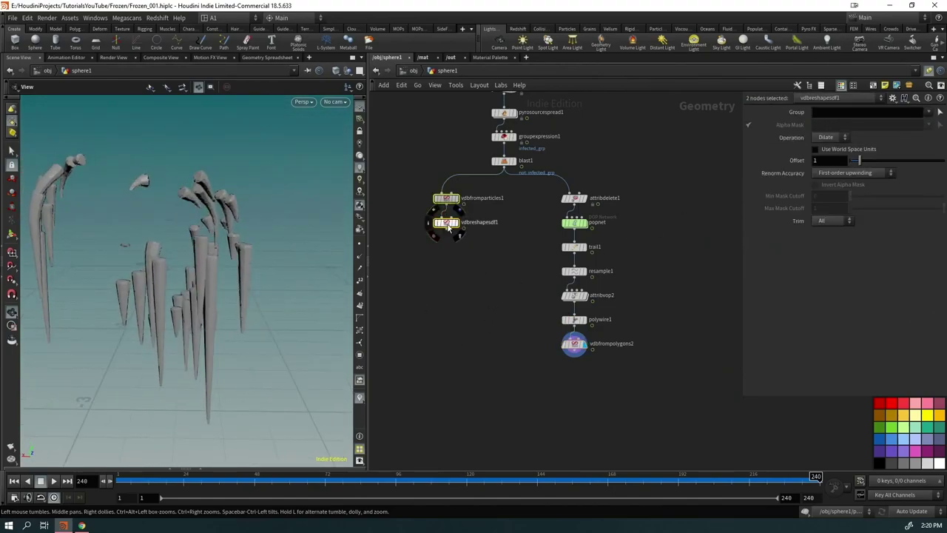
{"action": "left_click_drag", "start_coordinate": [447, 227], "coordinate": [466, 347]}
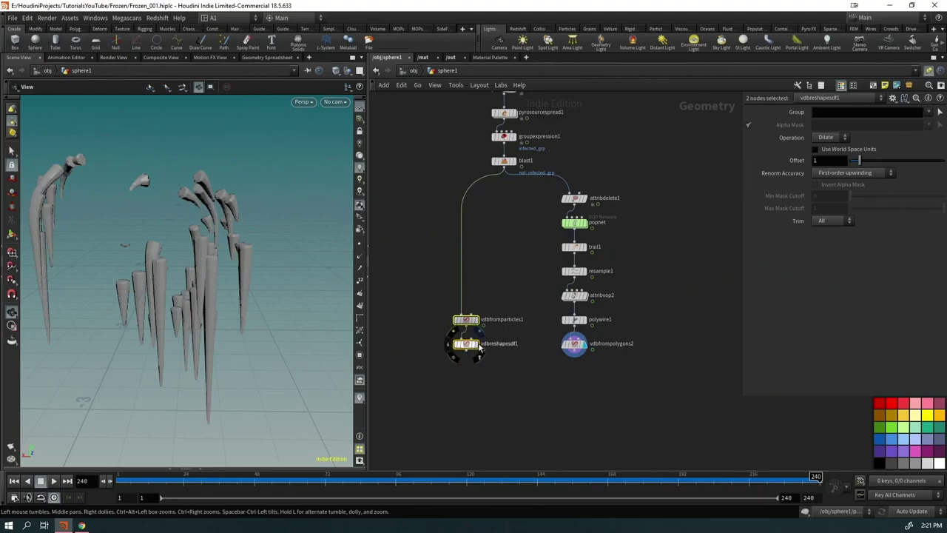
{"action": "left_click", "coordinate": [476, 343]}
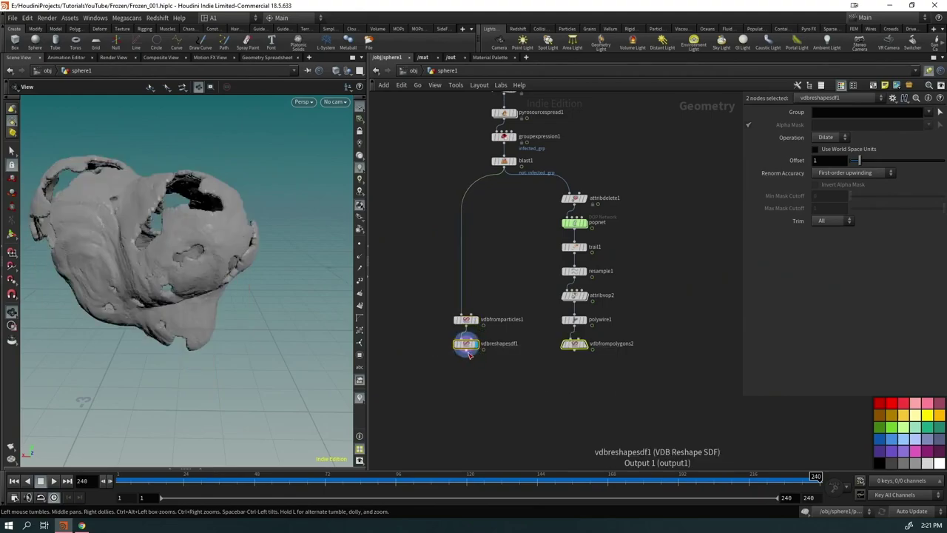
Step: Add a VDB Combine node fed by vdbreshapesdf1 and vdbfrompolygons2, and display it
{"action": "left_click", "coordinate": [466, 354]}
{"action": "key", "text": "Tab"}
{"action": "mouse_move", "coordinate": [524, 376]}
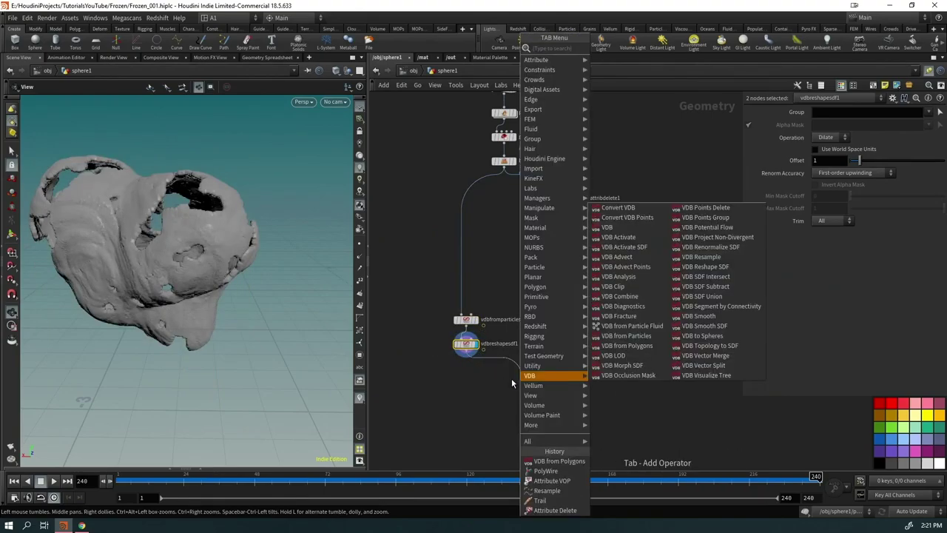
{"action": "type", "text": "vdbco"}
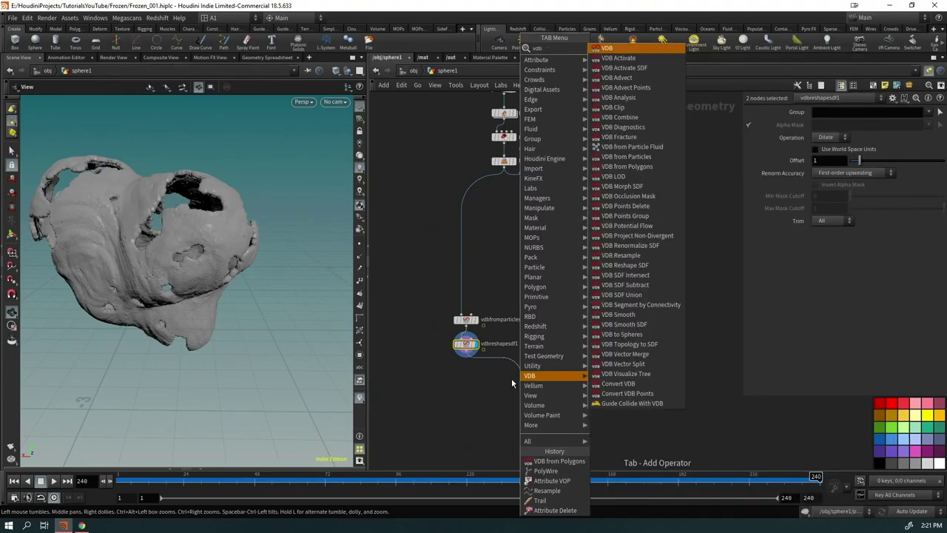
{"action": "key", "text": "Return"}
{"action": "left_click", "coordinate": [518, 376]}
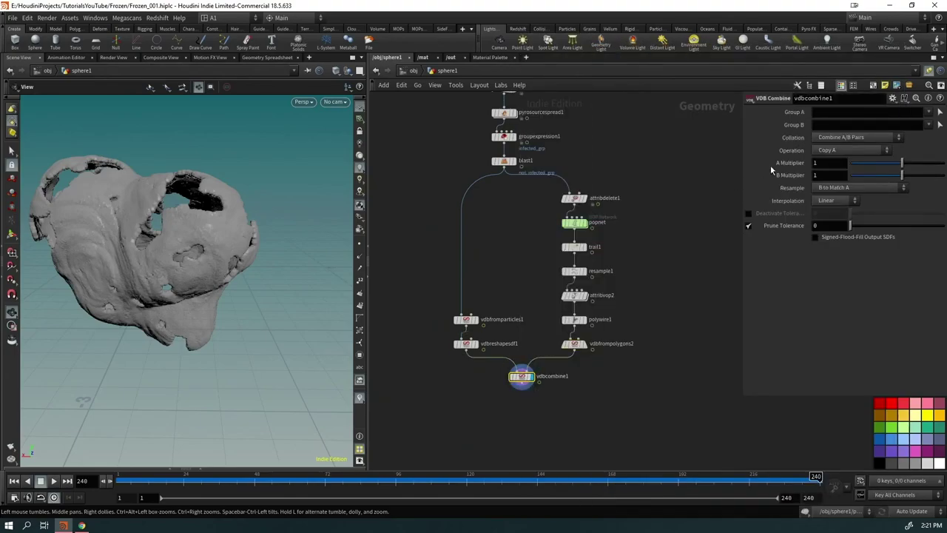
Step: Set vdbcombine1's operation to SDF Union so the icicles join the frozen surface
{"action": "left_click", "coordinate": [840, 151]}
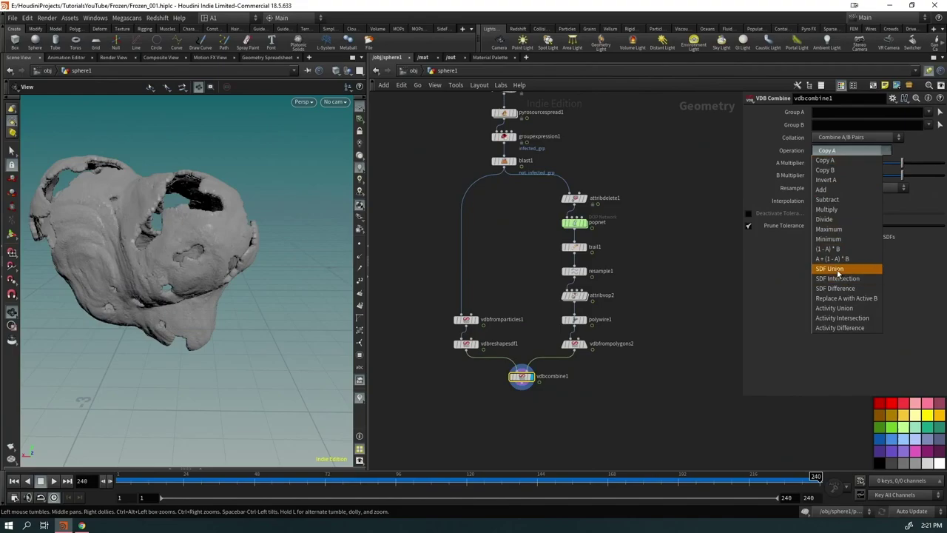
{"action": "left_click", "coordinate": [839, 275]}
{"action": "left_click_drag", "start_coordinate": [245, 284], "coordinate": [314, 247]}
{"action": "key", "text": "h"}
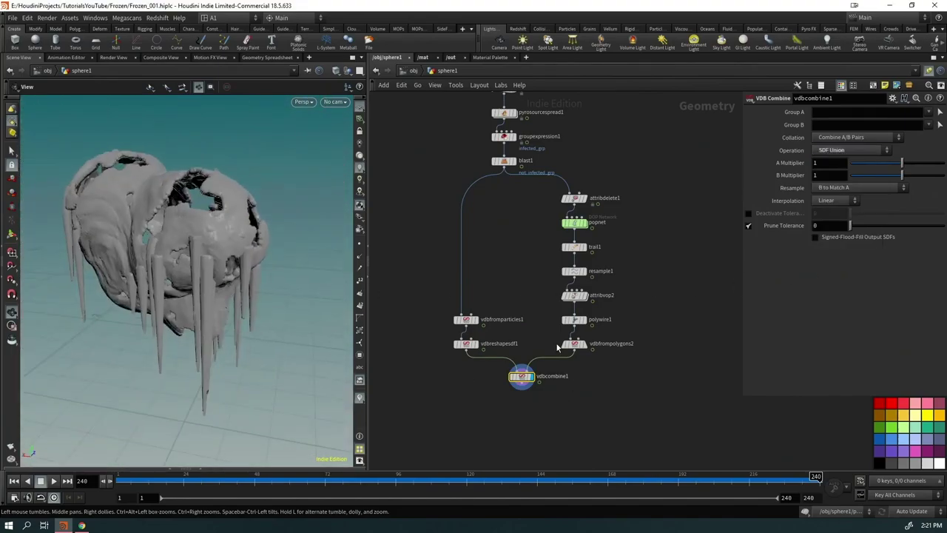
Step: Insert a VDB Smooth SDF node between vdbfrompolygons2 and vdbcombine1, and check its output and the combined result
{"action": "key", "text": "Tab"}
{"action": "type", "text": "sd"}
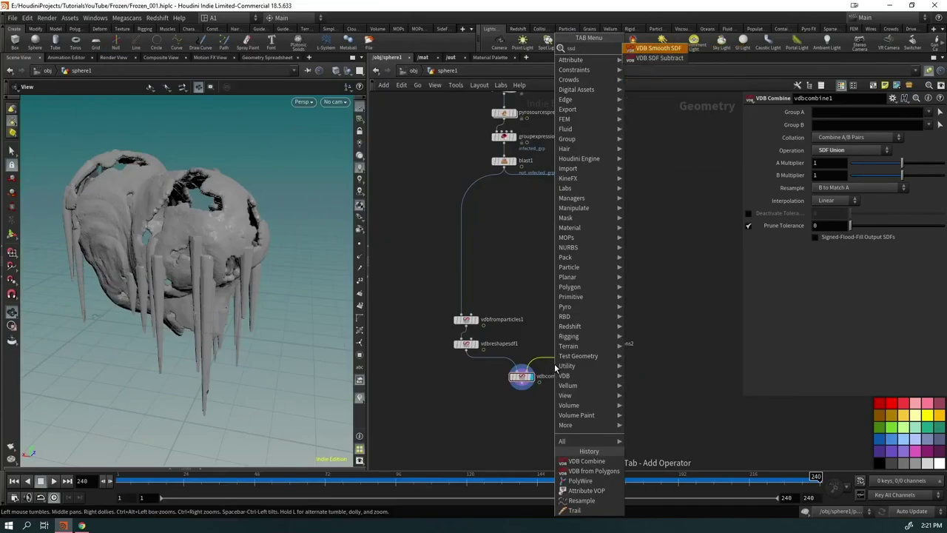
{"action": "key", "text": "Return"}
{"action": "left_click_drag", "start_coordinate": [244, 347], "coordinate": [312, 313]}
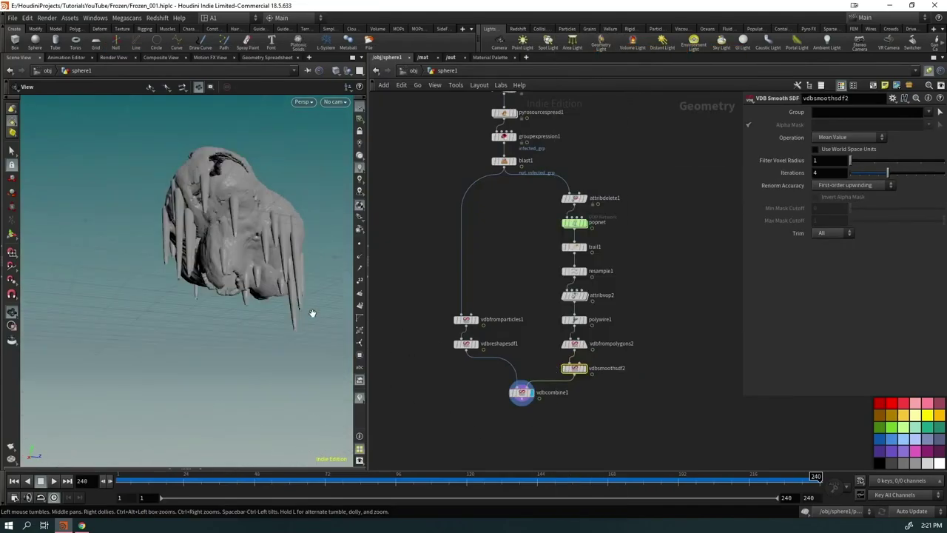
{"action": "left_click", "coordinate": [583, 368]}
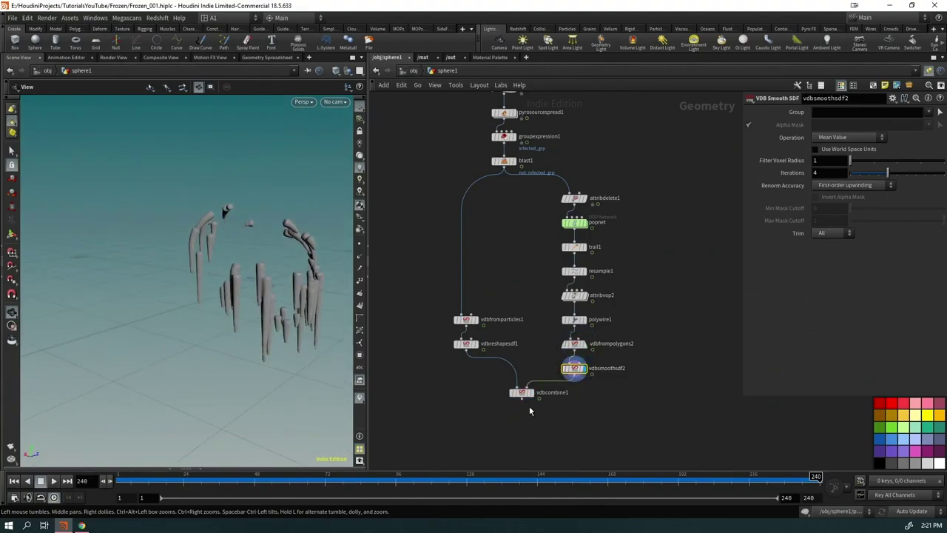
{"action": "left_click", "coordinate": [529, 392]}
Step: Align vdbfromparticles1 and vdbreshapesdf1 with the end of the icicle branch and add a VDB Smooth SDF node after vdbcombine1
{"action": "left_click_drag", "start_coordinate": [490, 282], "coordinate": [464, 361]}
{"action": "left_click", "coordinate": [519, 386]}
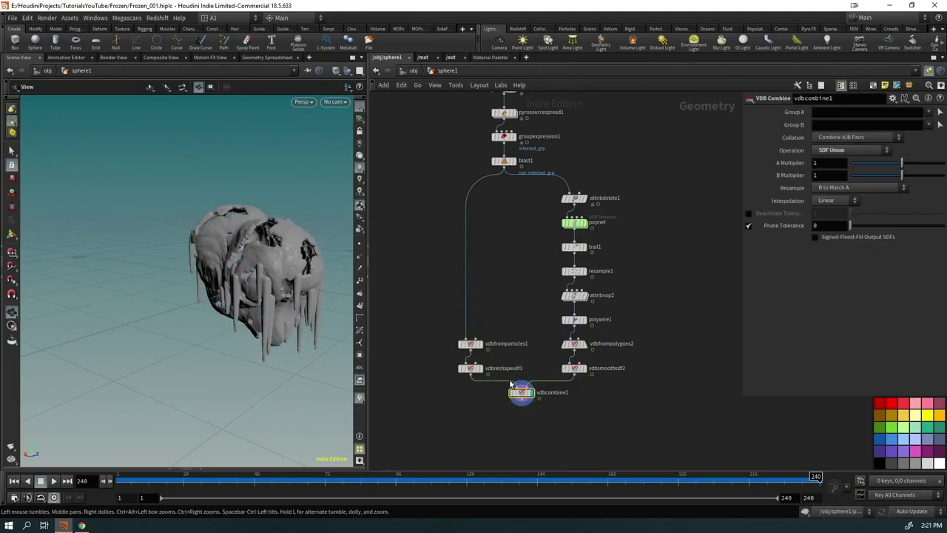
{"action": "key", "text": "Tab"}
{"action": "type", "text": "ssd"}
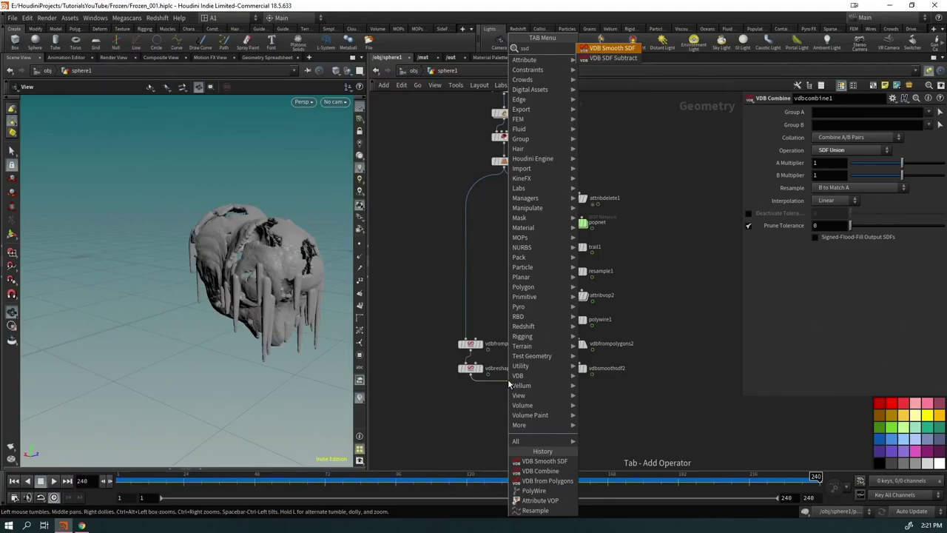
{"action": "key", "text": "Return"}
{"action": "left_click_drag", "start_coordinate": [310, 270], "coordinate": [258, 316]}
{"action": "left_click_drag", "start_coordinate": [323, 338], "coordinate": [471, 267]}
{"action": "left_click", "coordinate": [584, 223]}
{"action": "left_click_drag", "start_coordinate": [296, 259], "coordinate": [185, 325]}
Step: Add a Convert VDB node after vdbsmoothsdf3 and set it to convert to Polygons
{"action": "middle_click_drag", "start_coordinate": [602, 428], "coordinate": [604, 399]}
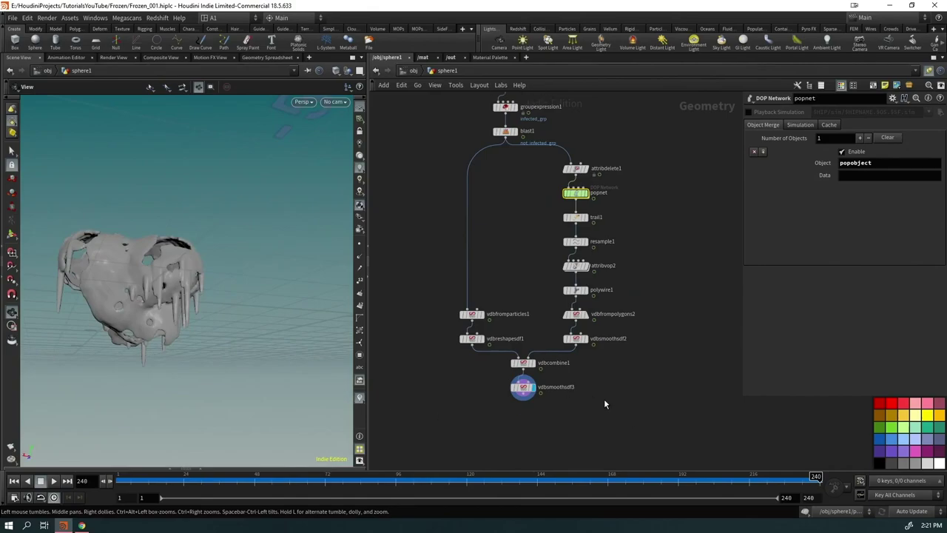
{"action": "left_click", "coordinate": [523, 386]}
{"action": "key", "text": "Tab"}
{"action": "type", "text": "convert vdb"}
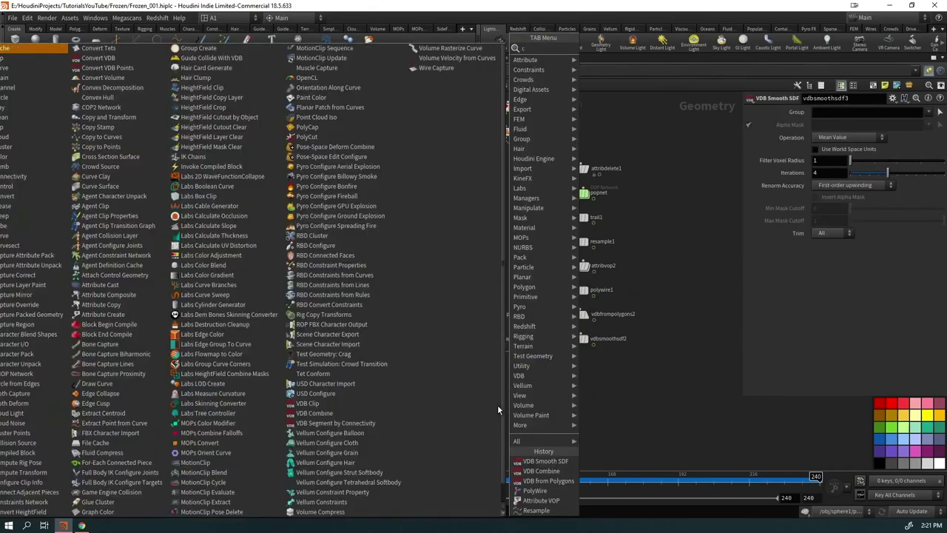
{"action": "key", "text": "Return"}
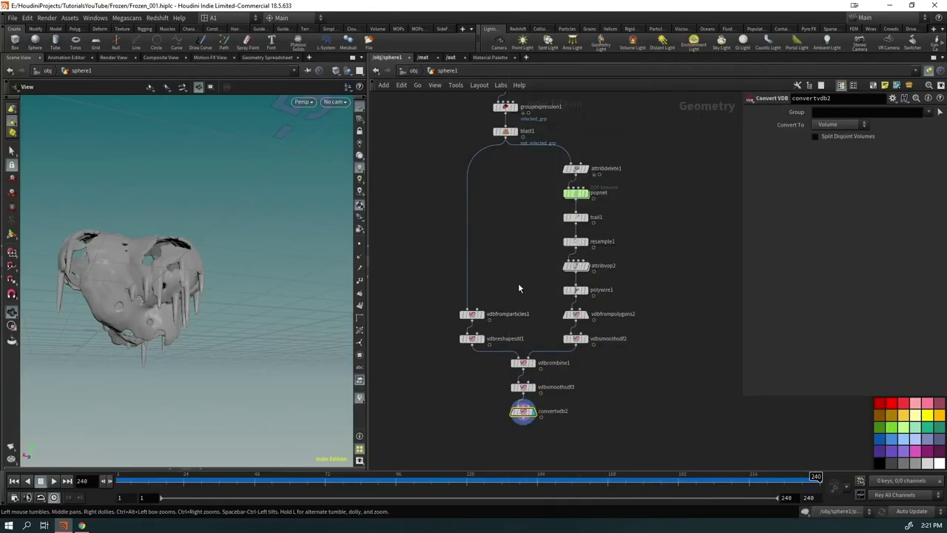
{"action": "left_click", "coordinate": [836, 124]}
{"action": "left_click", "coordinate": [822, 154]}
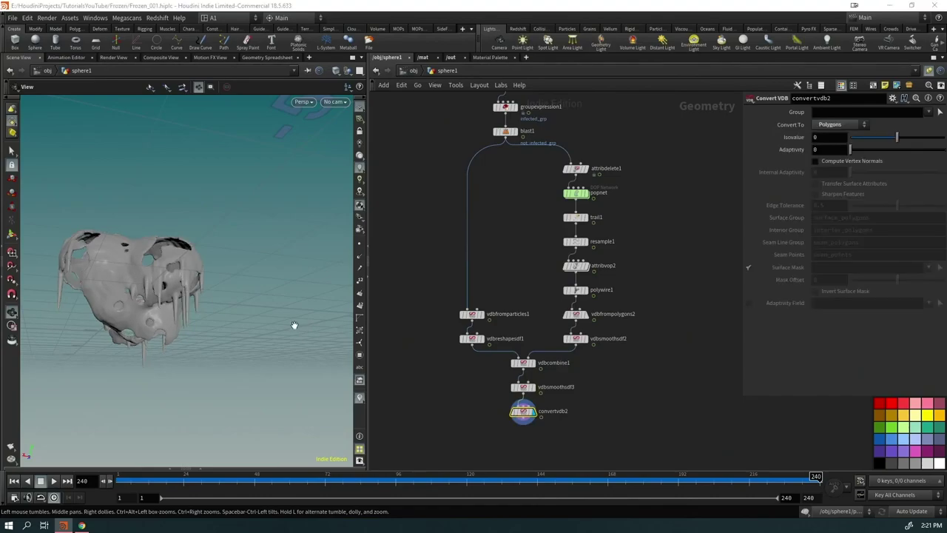
{"action": "mouse_move", "coordinate": [294, 326]}
{"action": "left_mouse_down"}
{"action": "mouse_move", "coordinate": [136, 336]}
{"action": "mouse_move", "coordinate": [244, 296]}
{"action": "mouse_move", "coordinate": [127, 271]}
{"action": "mouse_move", "coordinate": [296, 244]}
{"action": "mouse_move", "coordinate": [348, 222]}
{"action": "mouse_move", "coordinate": [457, 238]}
{"action": "left_mouse_up"}
{"action": "left_click_drag", "start_coordinate": [339, 302], "coordinate": [212, 274]}
{"action": "scroll", "coordinate": [274, 250], "scroll_direction": "up", "scroll_amount": 5}
{"action": "left_click_drag", "start_coordinate": [322, 230], "coordinate": [117, 333]}
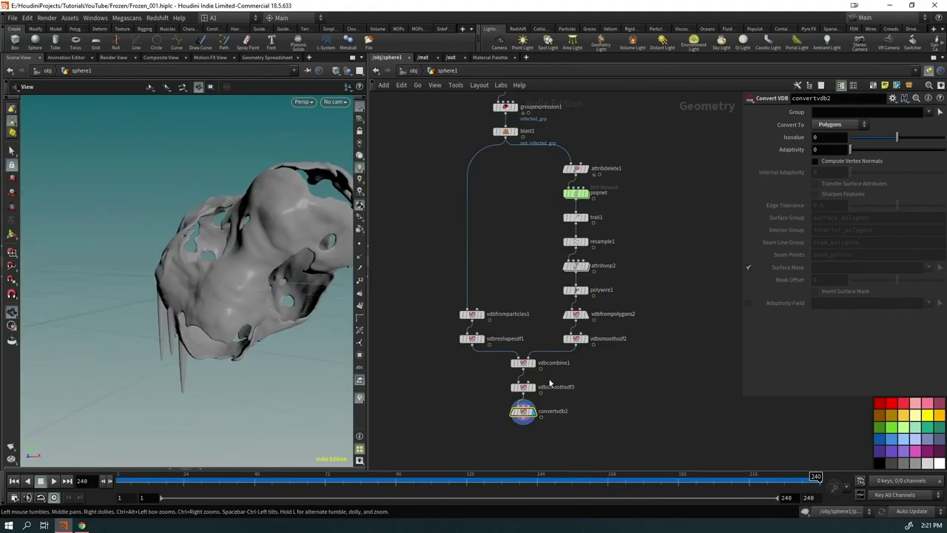
Step: Set vdbreshapesdf1's dilate offset to 3 and inspect the thickened frozen surface around the icicles
{"action": "left_click", "coordinate": [468, 316]}
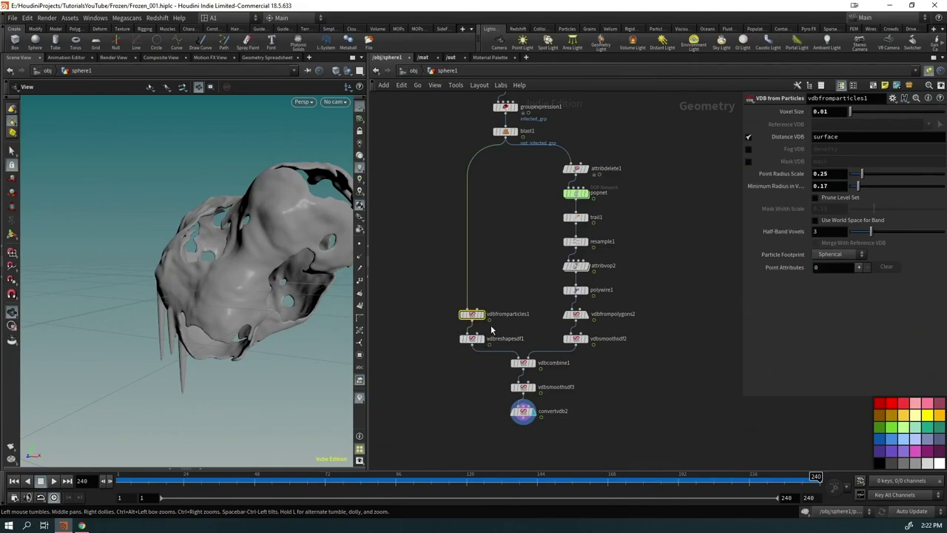
{"action": "left_click", "coordinate": [471, 338]}
{"action": "left_click_drag", "start_coordinate": [309, 290], "coordinate": [304, 262]}
{"action": "scroll", "coordinate": [304, 262], "scroll_direction": "up", "scroll_amount": 10}
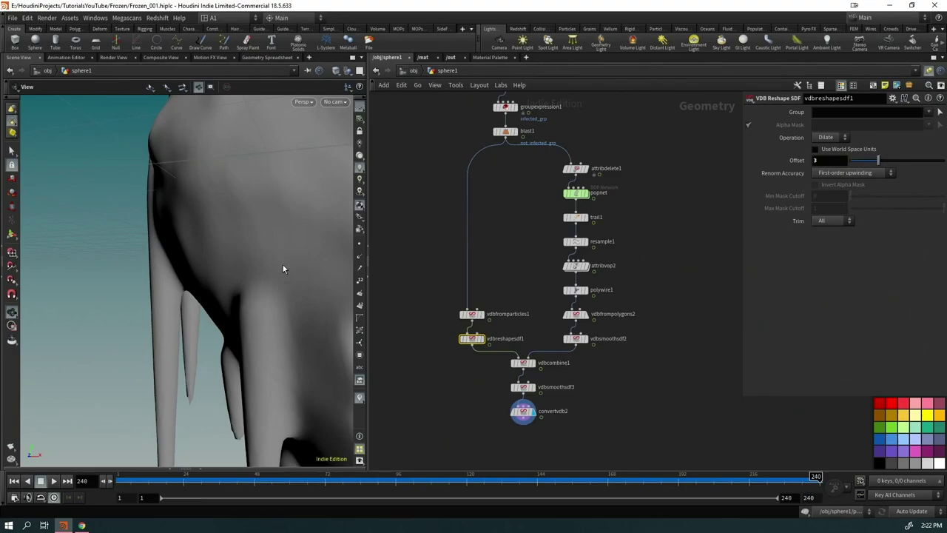
{"action": "scroll", "coordinate": [232, 289], "scroll_direction": "down", "scroll_amount": 8}
{"action": "left_click_drag", "start_coordinate": [237, 329], "coordinate": [175, 334]}
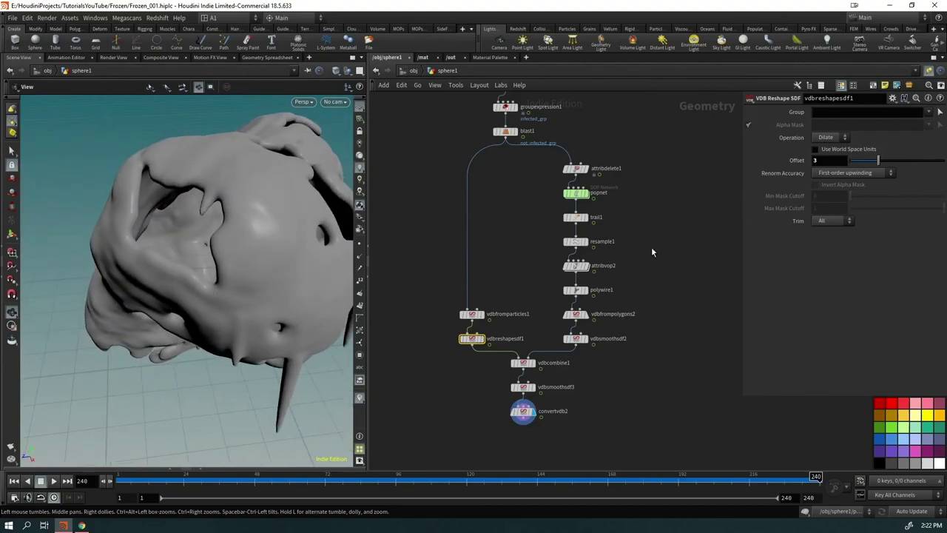
Step: Inside popnet, set the maximum of popwrangle1's random downward velocity to 7.5 and rerun the particle simulation
{"action": "left_click", "coordinate": [584, 193]}
{"action": "double_click", "coordinate": [576, 191]}
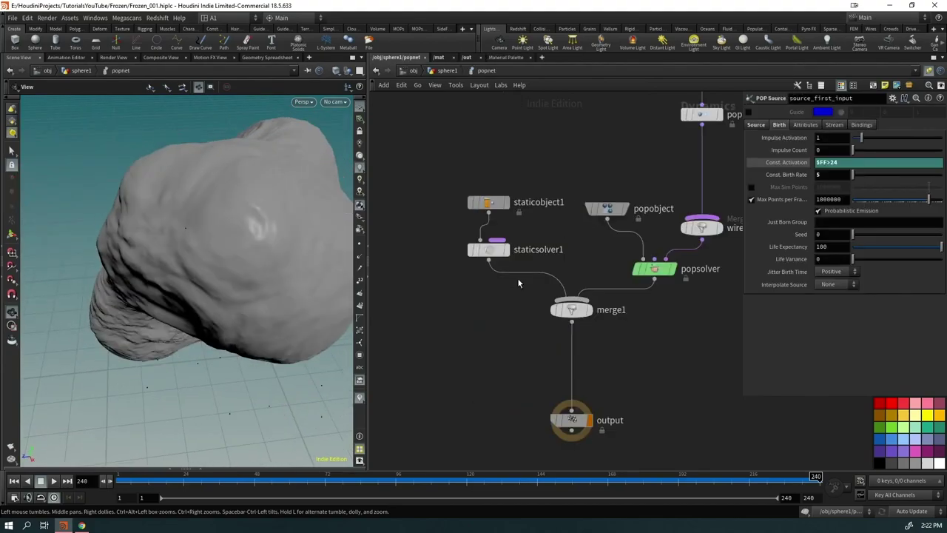
{"action": "middle_click_drag", "start_coordinate": [515, 293], "coordinate": [346, 424]}
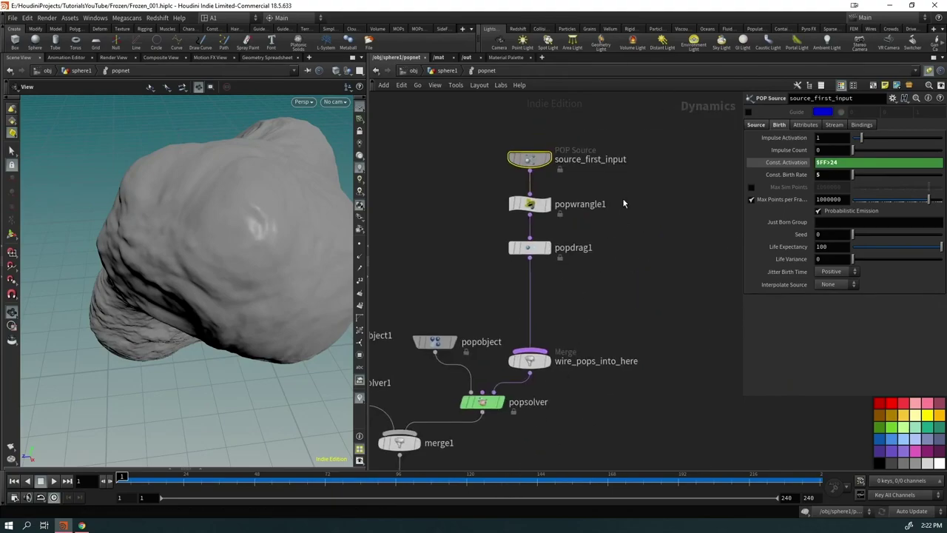
{"action": "left_click", "coordinate": [530, 204]}
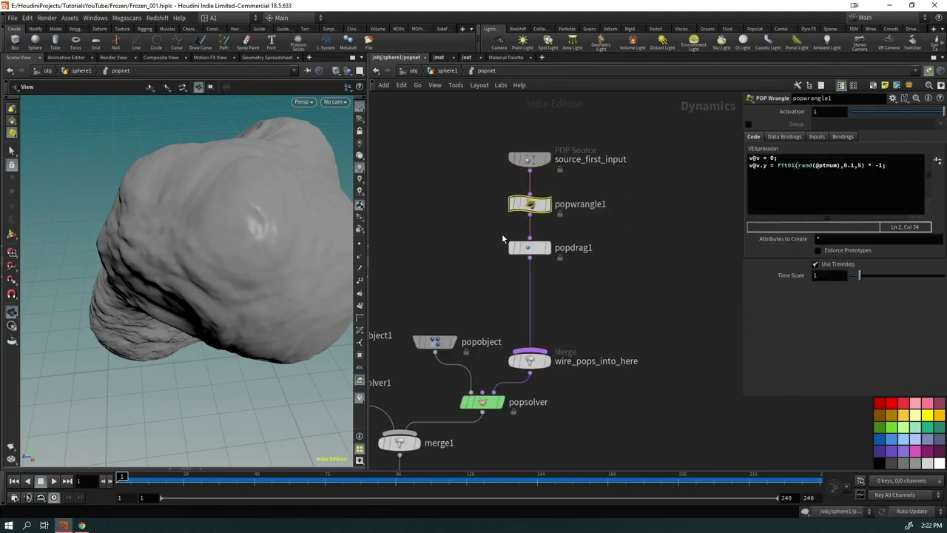
{"action": "left_click", "coordinate": [858, 165]}
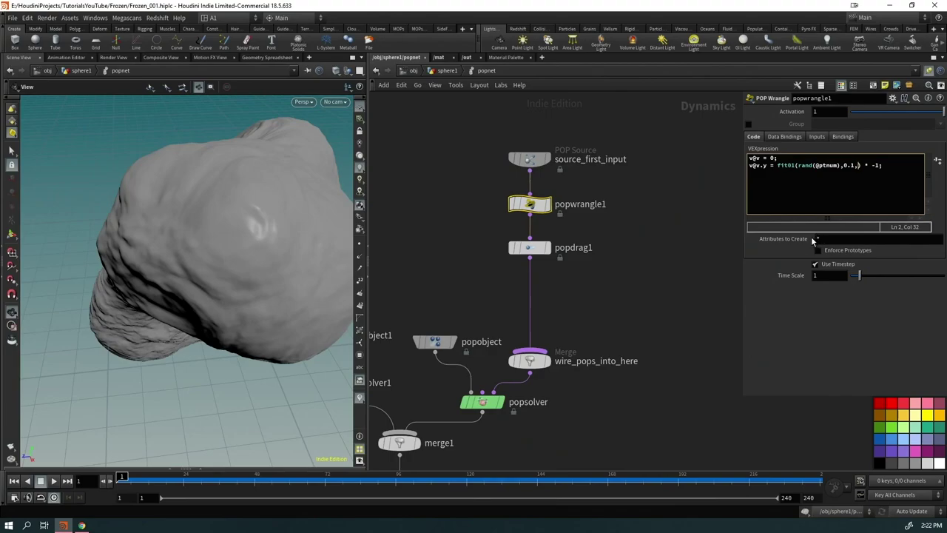
{"action": "type", "text": "7.5"}
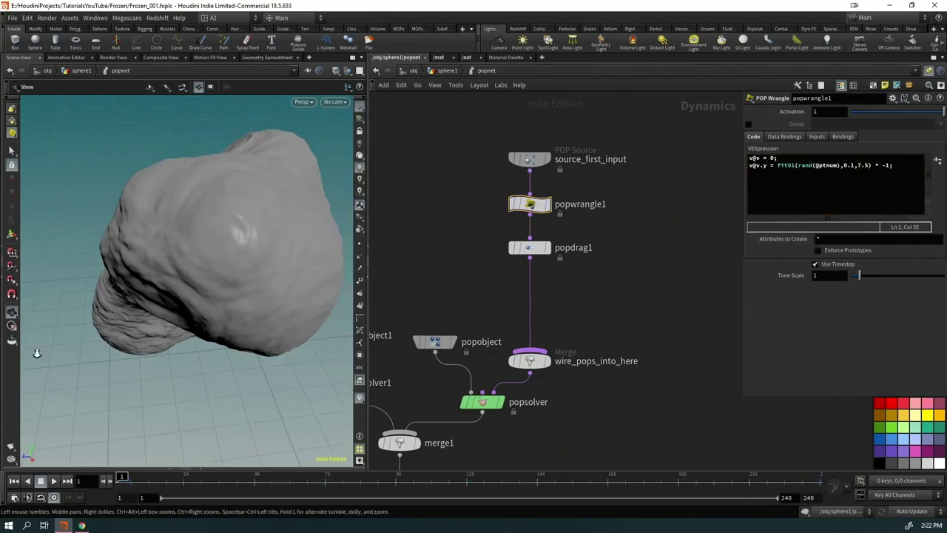
{"action": "key", "text": "Up"}
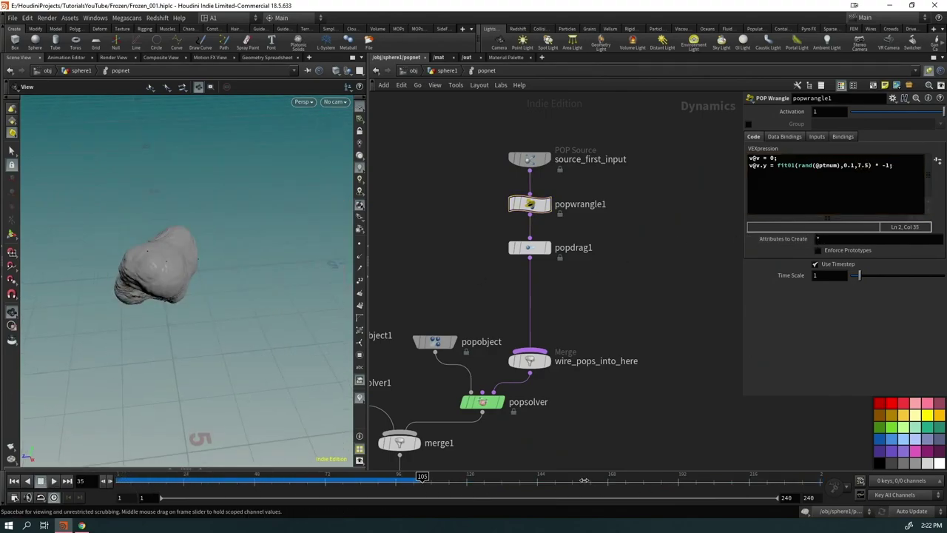
{"action": "left_click_drag", "start_coordinate": [584, 480], "coordinate": [492, 477]}
{"action": "left_click_drag", "start_coordinate": [243, 281], "coordinate": [318, 230]}
Step: Set source_first_input's constant birth rate to 10, resimulate to frame 240, and return to the sphere1 network to check the icicles
{"action": "left_click_drag", "start_coordinate": [500, 169], "coordinate": [502, 168]}
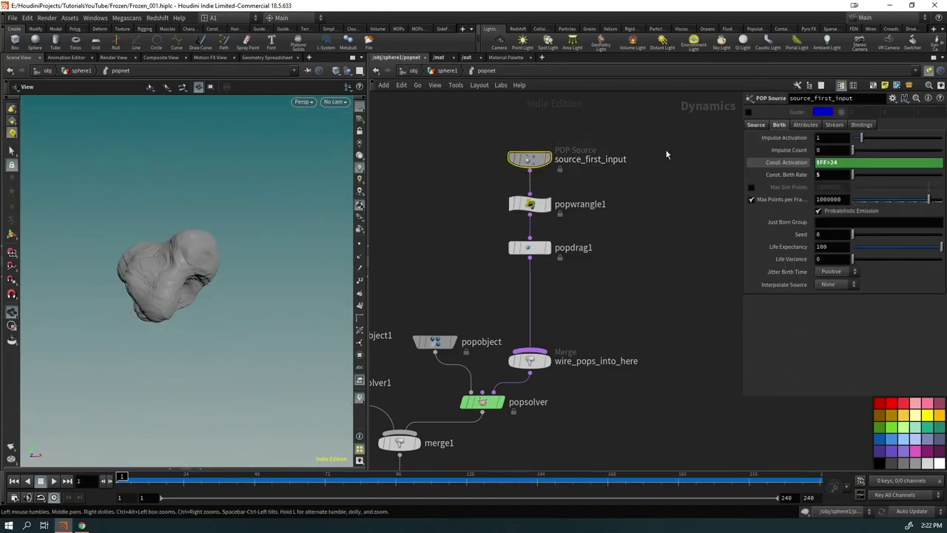
{"action": "left_click", "coordinate": [614, 255]}
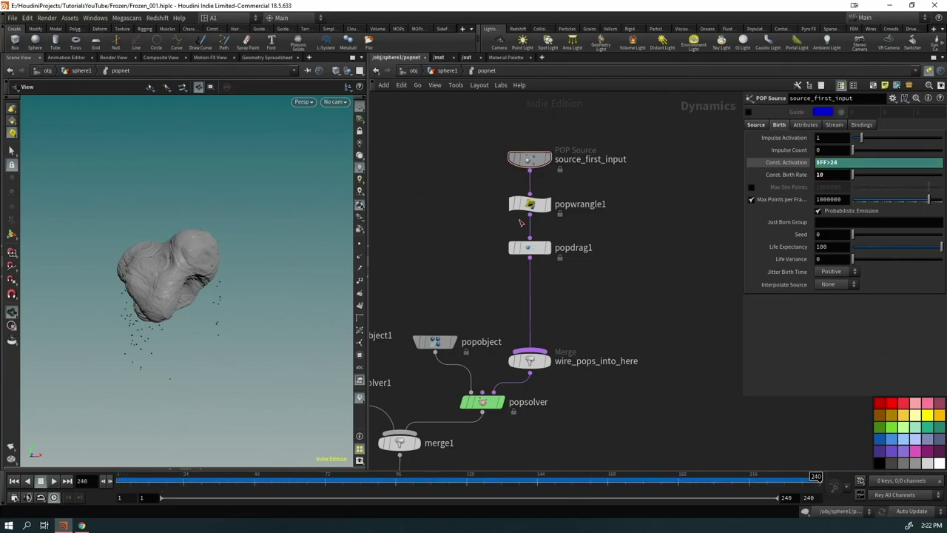
{"action": "key", "text": "u"}
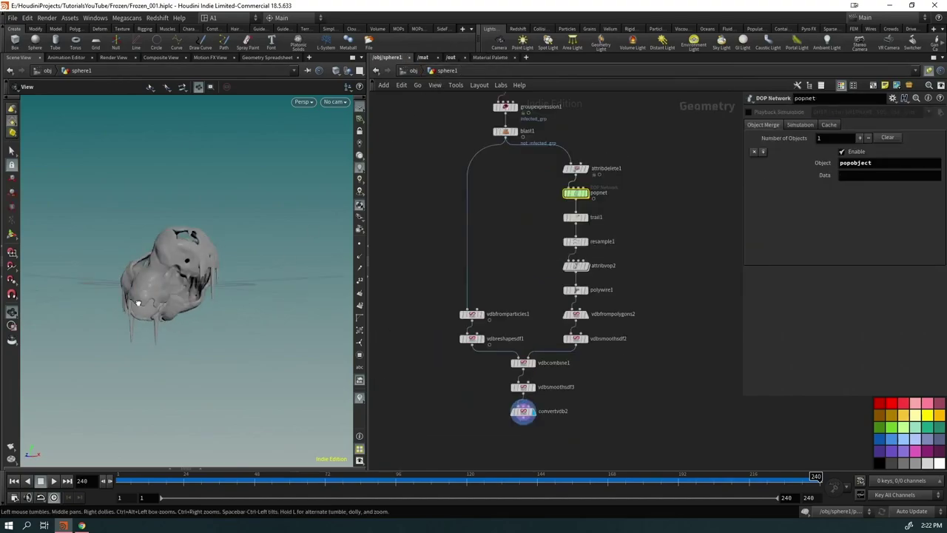
{"action": "left_click_drag", "start_coordinate": [73, 305], "coordinate": [103, 308]}
{"action": "left_click_drag", "start_coordinate": [272, 328], "coordinate": [8, 336]}
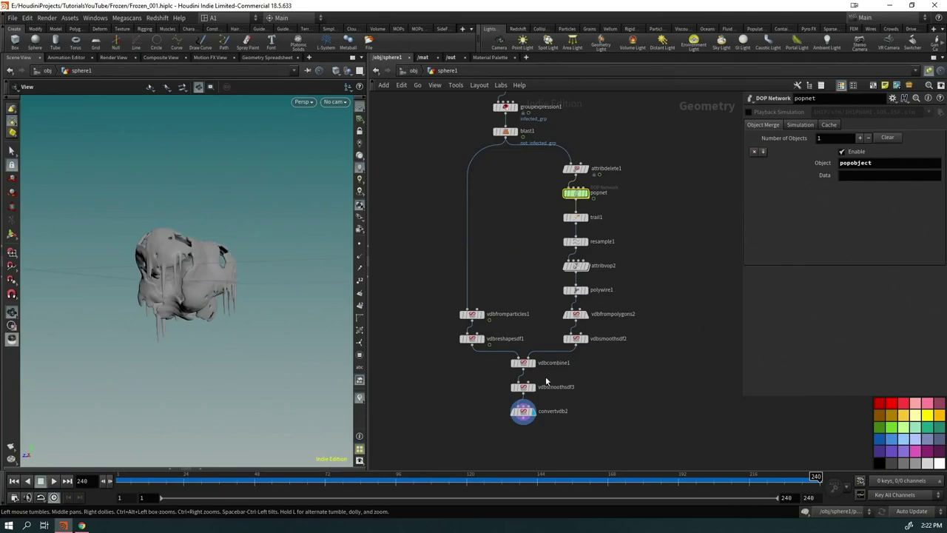
Step: Merge the IN_GEO null with convertvdb2 in a new node, display it, and inspect the ice over the original geometry
{"action": "scroll", "coordinate": [510, 406], "scroll_direction": "down", "scroll_amount": 5}
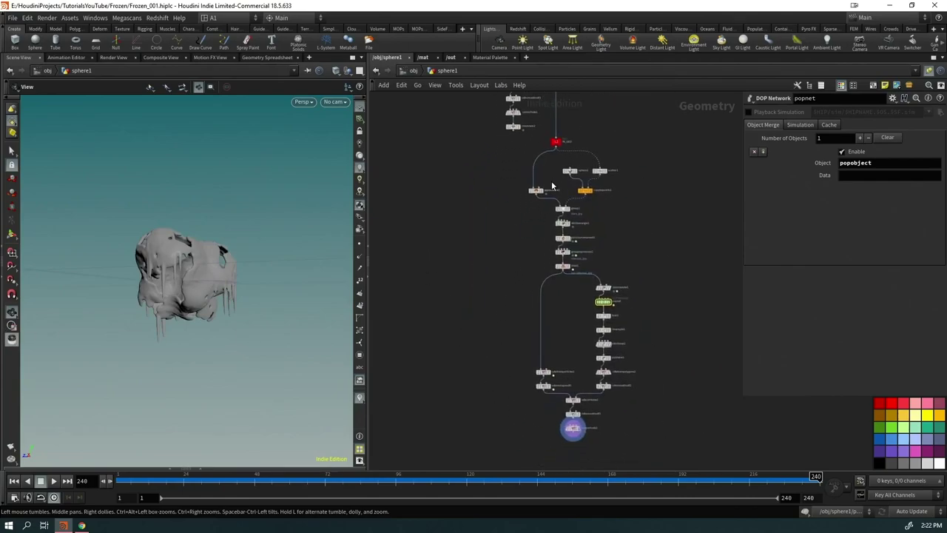
{"action": "left_click", "coordinate": [557, 142]}
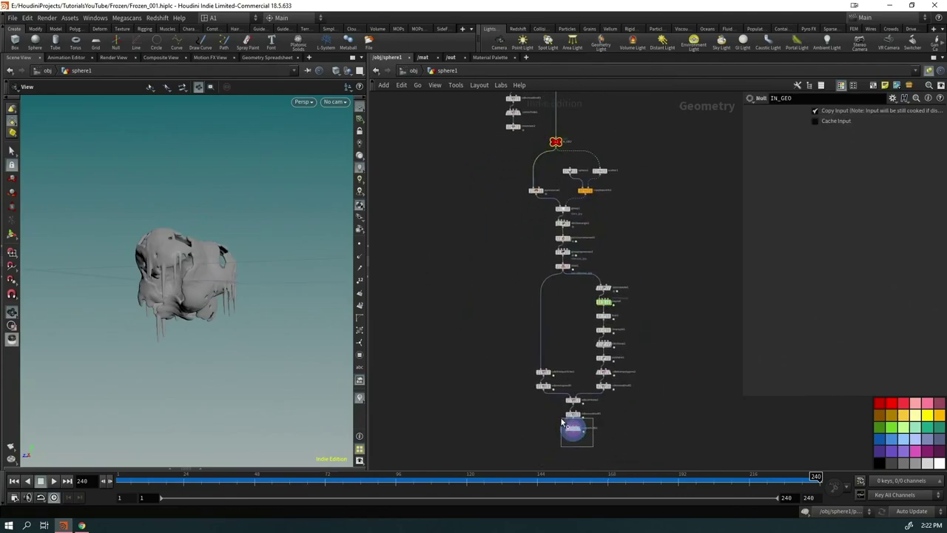
{"action": "left_click_drag", "start_coordinate": [563, 423], "coordinate": [561, 420]}
{"action": "left_click_drag", "start_coordinate": [555, 152], "coordinate": [515, 435]}
{"action": "left_click", "coordinate": [495, 453]}
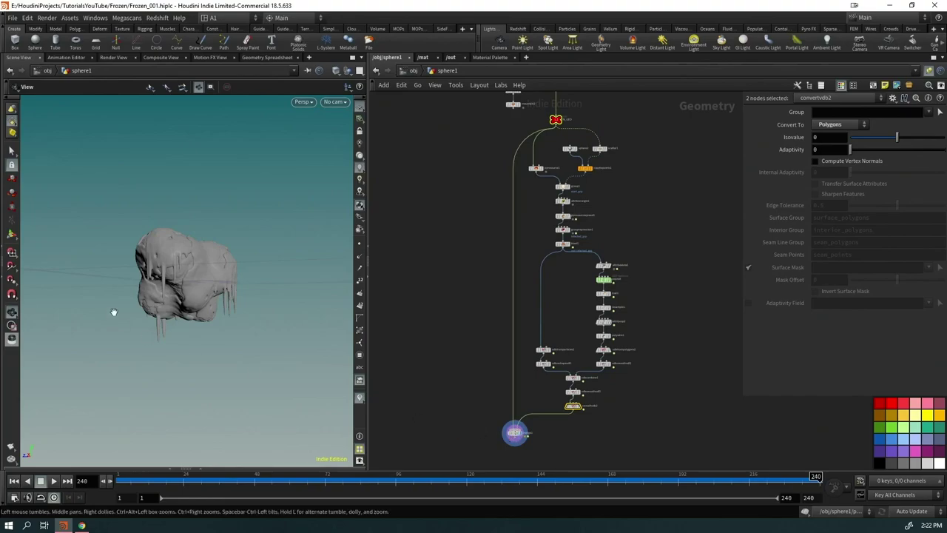
{"action": "scroll", "coordinate": [114, 313], "scroll_direction": "up", "scroll_amount": 5}
{"action": "left_click_drag", "start_coordinate": [114, 313], "coordinate": [275, 244]}
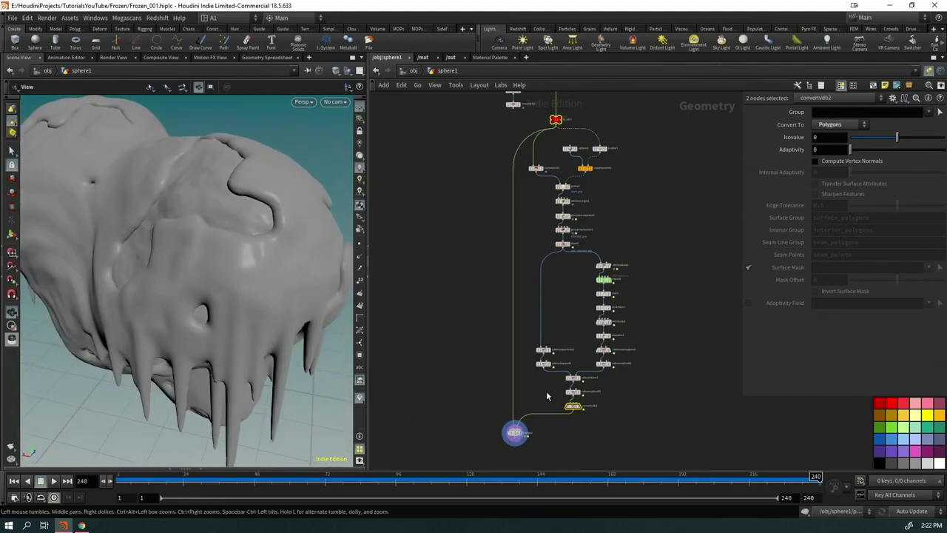
Step: Insert a Mountain node between convertvdb2 and the merge, and set its height to 0.1
{"action": "key", "text": "Tab"}
{"action": "type", "text": "mo"}
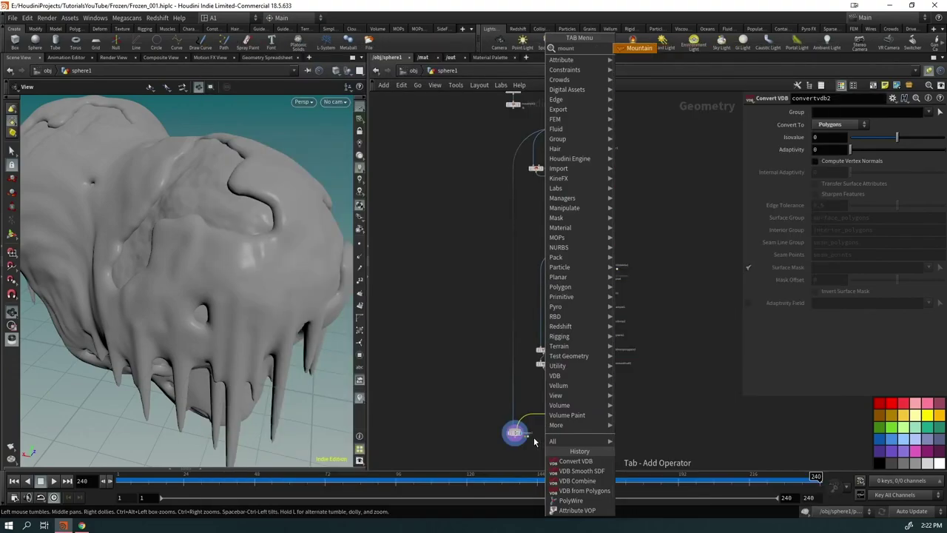
{"action": "key", "text": "Return"}
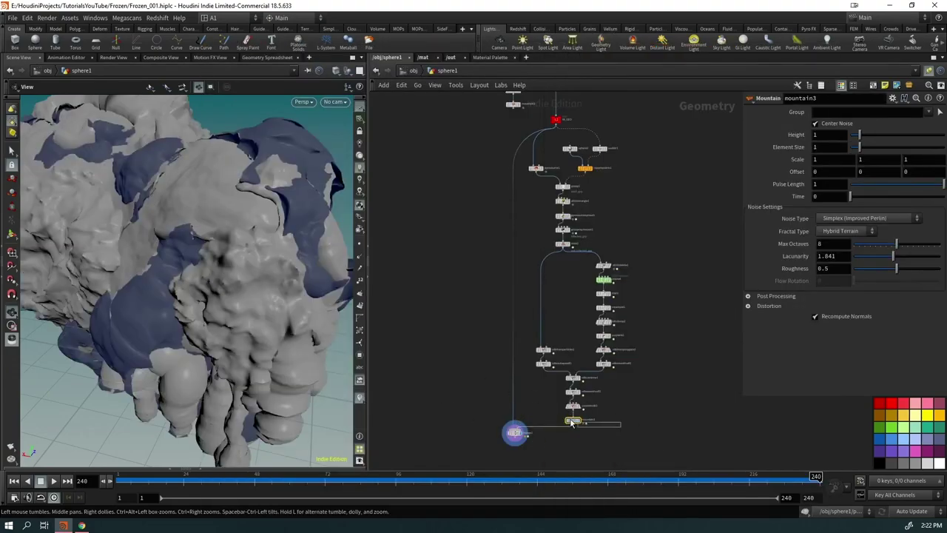
{"action": "left_click", "coordinate": [819, 135]}
{"action": "type", "text": "0.1"}
{"action": "key", "text": "Return"}
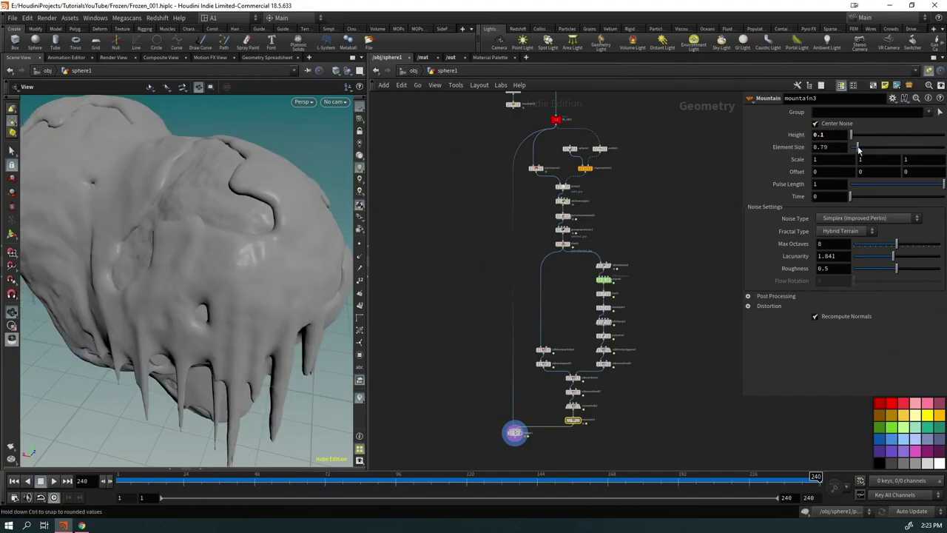
Step: Set the Element Size of the mountain3 node to 0.44
{"action": "left_click_drag", "start_coordinate": [859, 149], "coordinate": [859, 149]}
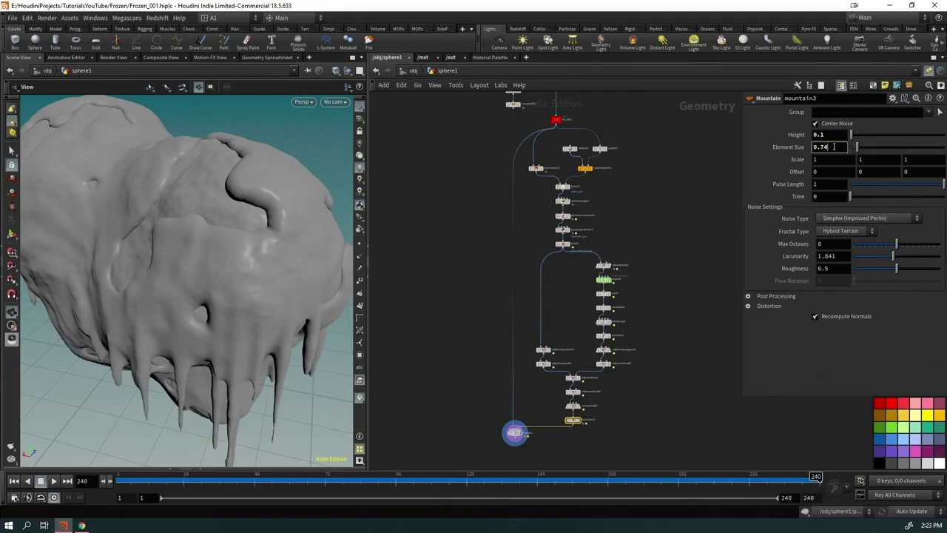
{"action": "scroll", "coordinate": [834, 147], "scroll_direction": "down", "scroll_amount": 1}
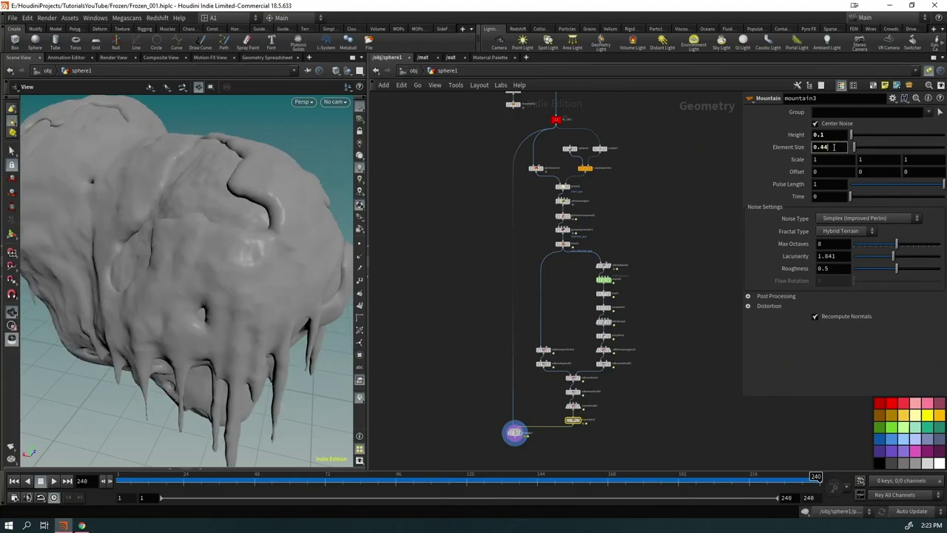
{"action": "left_click_drag", "start_coordinate": [262, 306], "coordinate": [311, 340]}
Step: Insert a Color node between mountain3 and merge1 and give it a turquoise color
{"action": "scroll", "coordinate": [524, 401], "scroll_direction": "up", "scroll_amount": 5}
{"action": "key", "text": "Tab"}
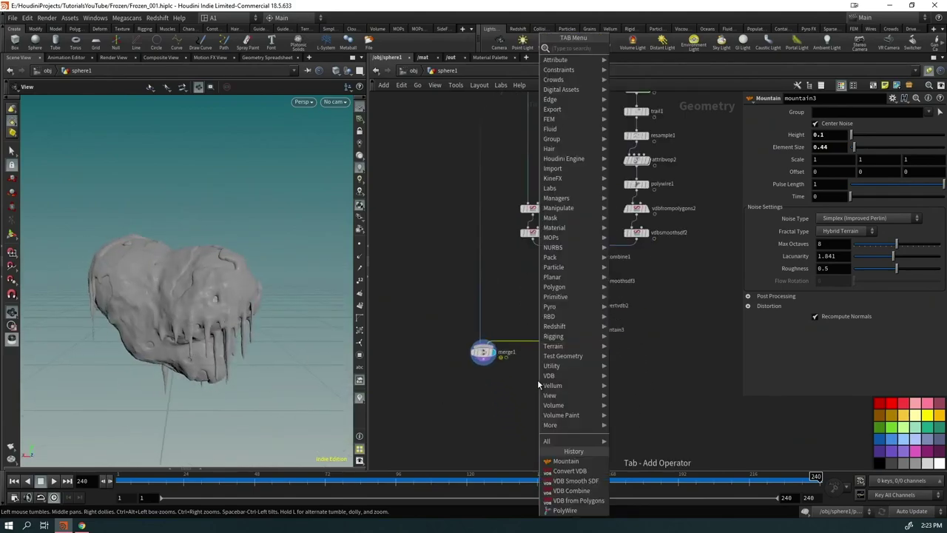
{"action": "type", "text": "color"}
{"action": "key", "text": "Return"}
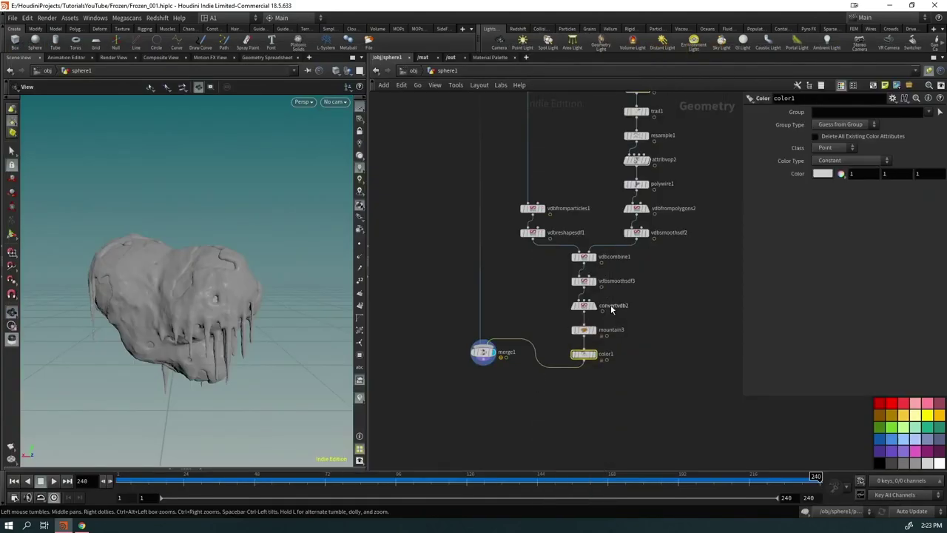
{"action": "left_click", "coordinate": [824, 174]}
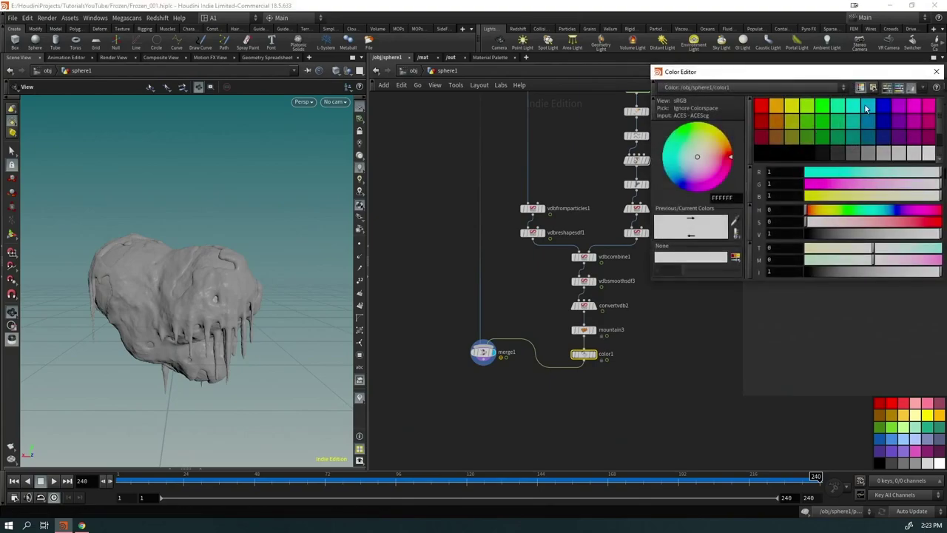
{"action": "left_click", "coordinate": [866, 109]}
{"action": "left_click", "coordinate": [936, 72]}
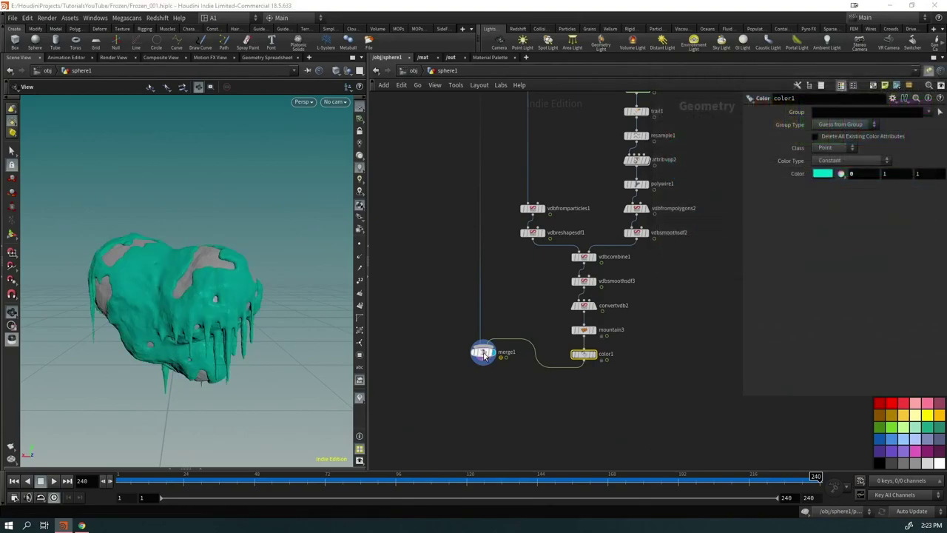
Step: Move merge1 further below color1, then scrub the timeline and examine the ice growth and icicles from several angles
{"action": "left_click_drag", "start_coordinate": [484, 354], "coordinate": [486, 430]}
{"action": "left_click_drag", "start_coordinate": [296, 329], "coordinate": [210, 416]}
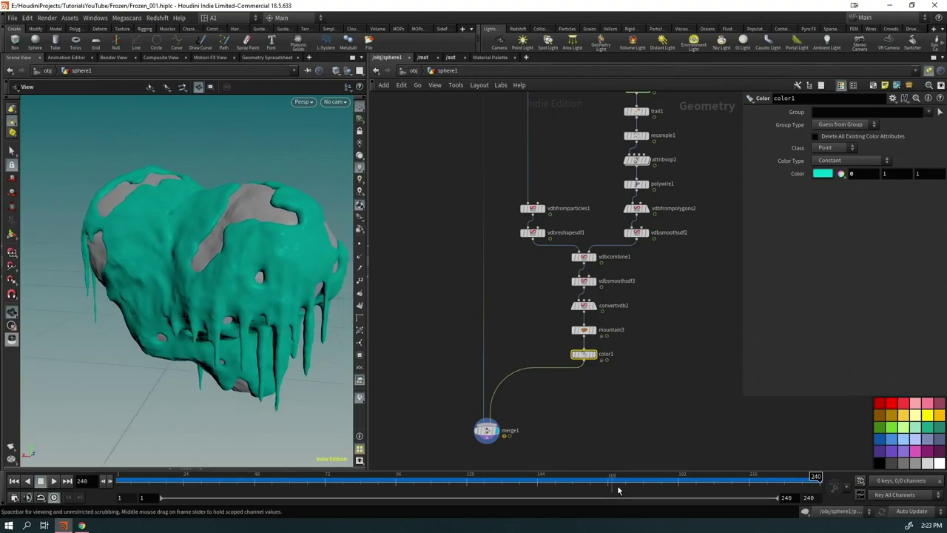
{"action": "left_click_drag", "start_coordinate": [588, 485], "coordinate": [521, 476]}
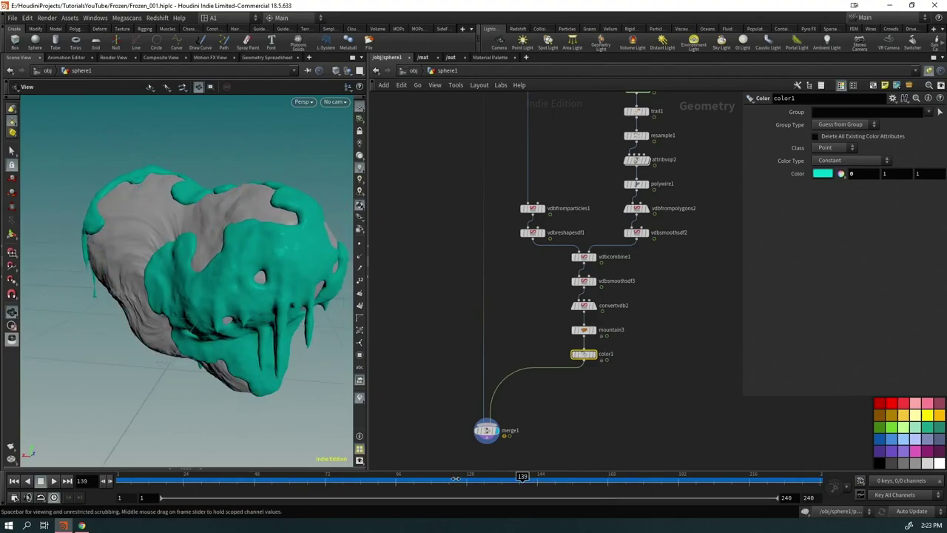
{"action": "left_click_drag", "start_coordinate": [456, 479], "coordinate": [787, 482]}
{"action": "left_click_drag", "start_coordinate": [711, 477], "coordinate": [791, 480]}
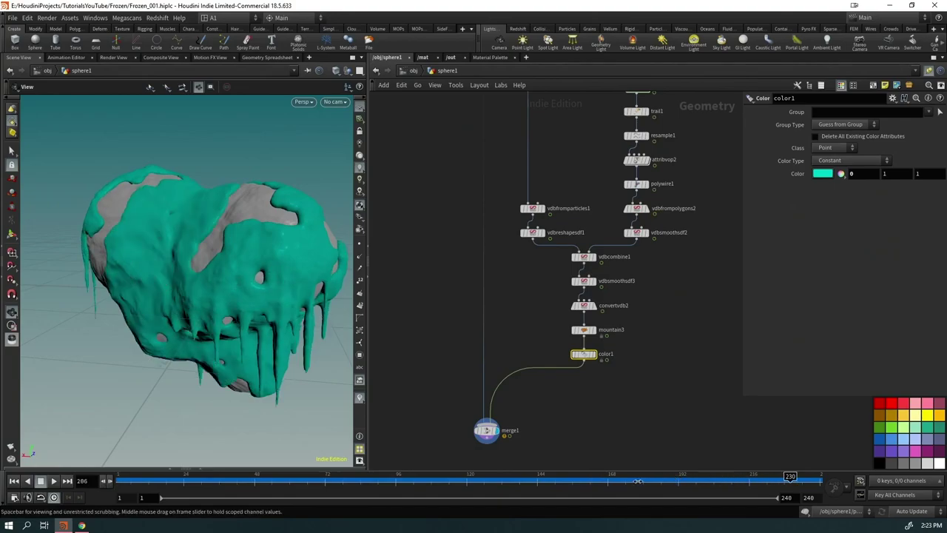
{"action": "left_click_drag", "start_coordinate": [170, 281], "coordinate": [41, 296]}
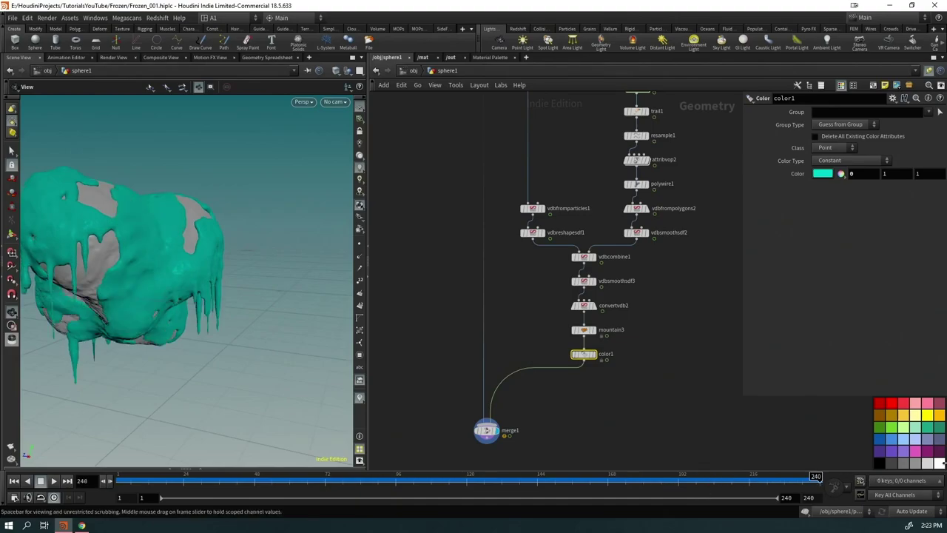
{"action": "left_click_drag", "start_coordinate": [300, 313], "coordinate": [146, 294]}
{"action": "scroll", "coordinate": [174, 303], "scroll_direction": "up", "scroll_amount": 5}
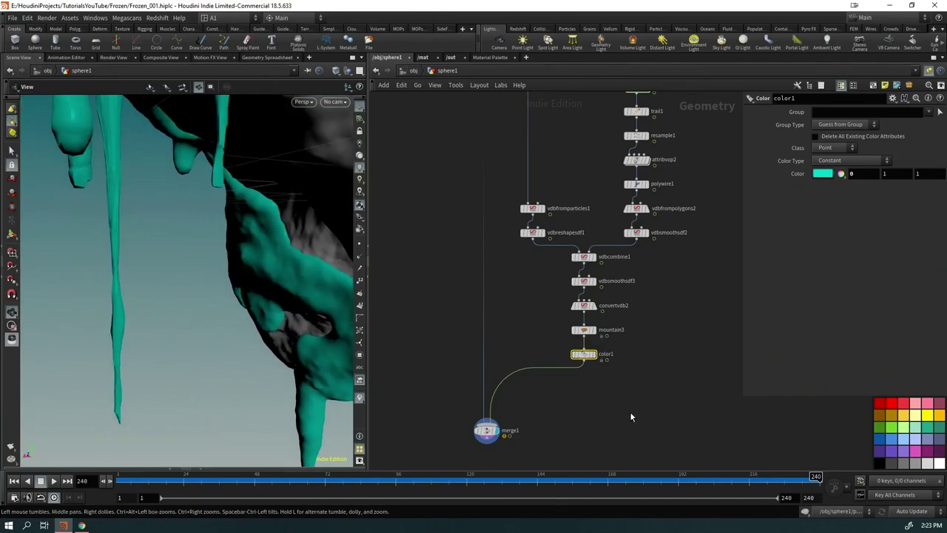
Step: Set the height of mountain3 to 0.05 and check the icicles
{"action": "scroll", "coordinate": [629, 343], "scroll_direction": "up", "scroll_amount": 2}
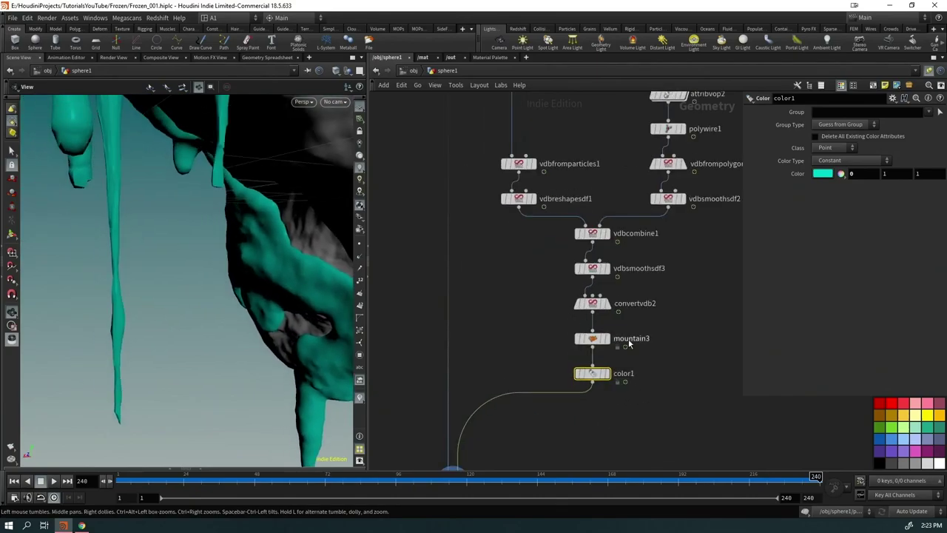
{"action": "left_click", "coordinate": [592, 339]}
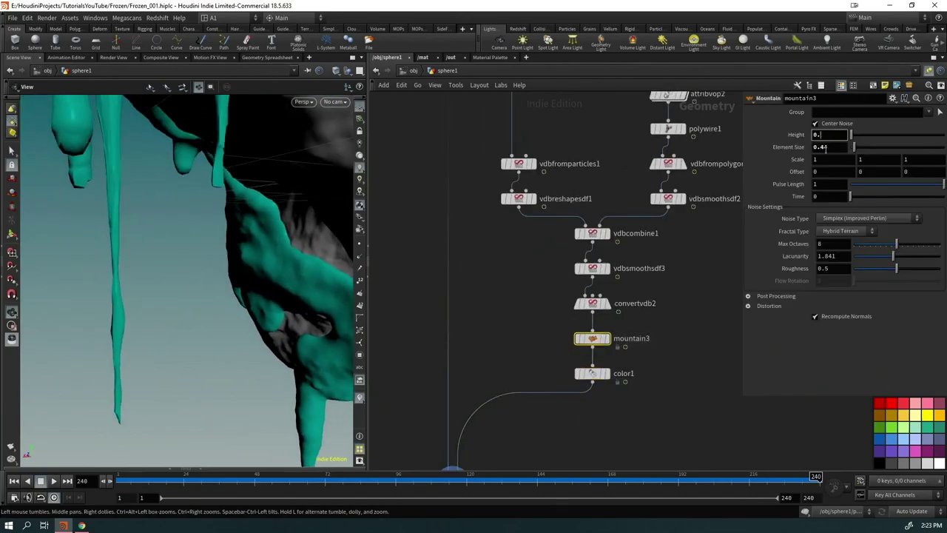
{"action": "scroll", "coordinate": [292, 271], "scroll_direction": "down", "scroll_amount": 5}
{"action": "left_click_drag", "start_coordinate": [292, 271], "coordinate": [166, 290]}
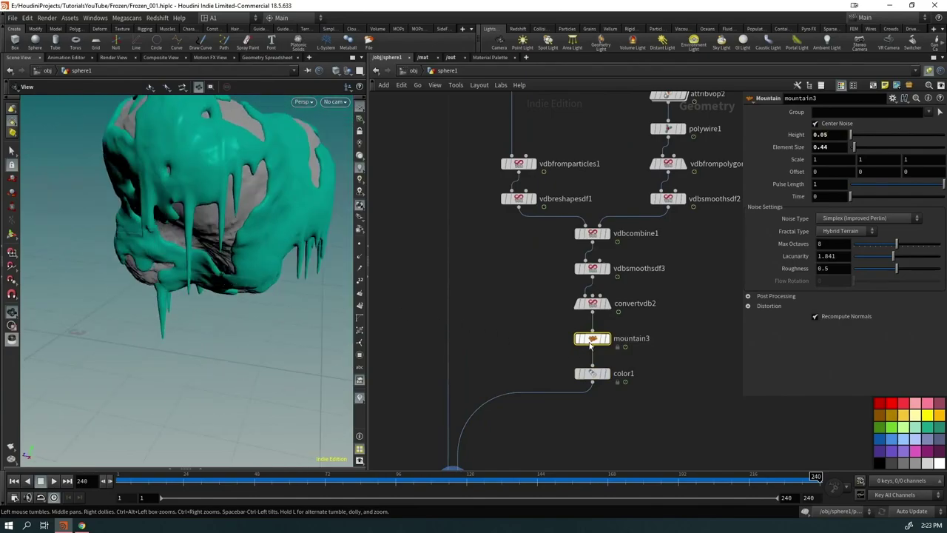
Step: Take mountain3 out of the chain so that convertvdb2 feeds color1 directly
{"action": "left_click_drag", "start_coordinate": [590, 343], "coordinate": [507, 345]}
{"action": "left_click_drag", "start_coordinate": [593, 312], "coordinate": [561, 361]}
{"action": "type", "text": "attribvop"}
{"action": "key", "text": "Return"}
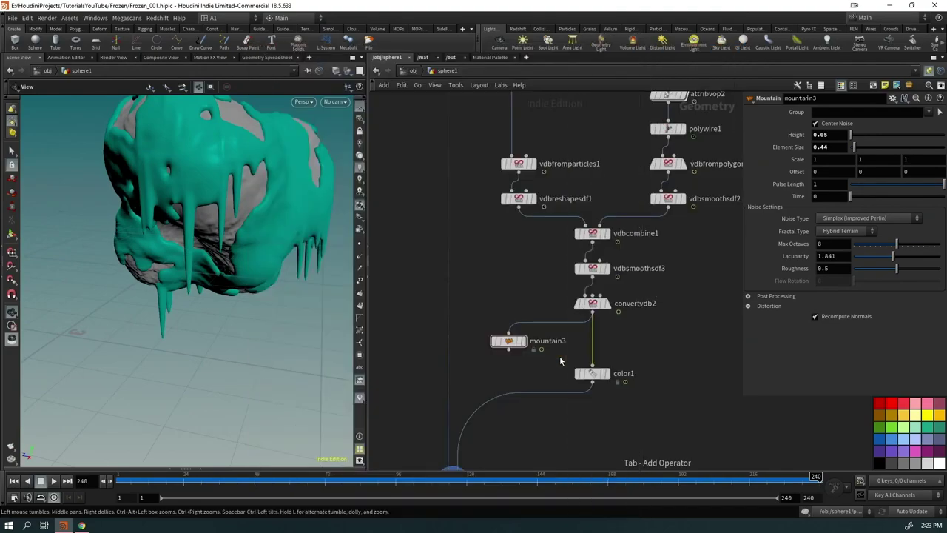
{"action": "key", "text": "Down"}
{"action": "key", "text": "Down"}
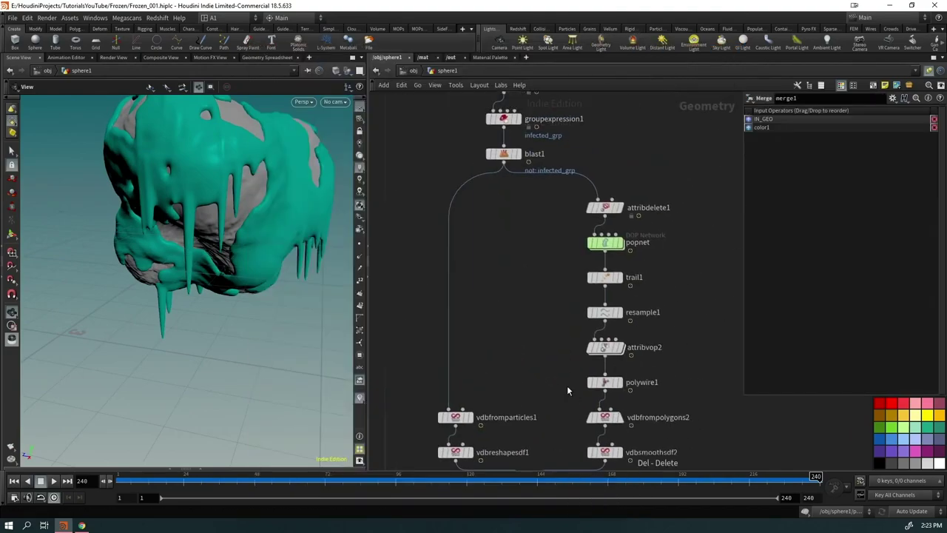
Step: Copy attribvop1 from above IN_GEO and insert the duplicate between convertvdb2 and color1
{"action": "left_click_drag", "start_coordinate": [552, 139], "coordinate": [510, 131]}
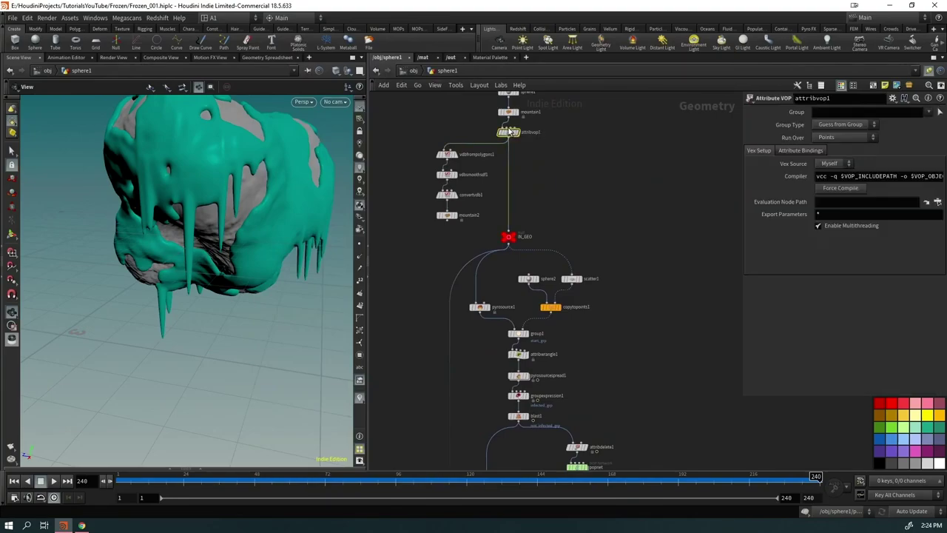
{"action": "key", "text": "ctrl+c"}
{"action": "scroll", "coordinate": [589, 338], "scroll_direction": "up", "scroll_amount": 3}
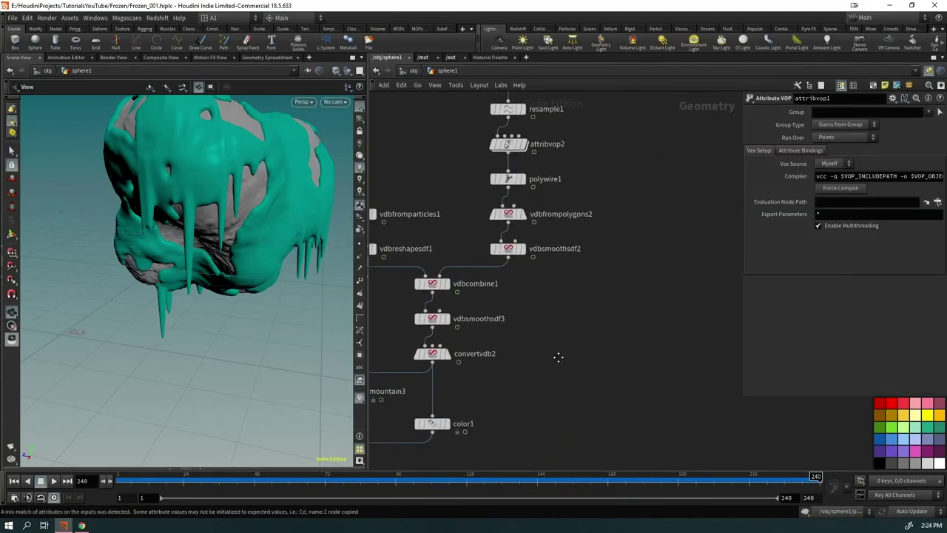
{"action": "key", "text": "ctrl+v"}
{"action": "scroll", "coordinate": [565, 330], "scroll_direction": "down", "scroll_amount": 3}
{"action": "left_click_drag", "start_coordinate": [564, 332], "coordinate": [475, 244]}
Step: Inside attribvop3, delete the surplus nodes and move displacenml1 and geometryvopoutput1 closer to aanoise1
{"action": "double_click", "coordinate": [496, 339]}
{"action": "key", "text": "Delete"}
{"action": "key", "text": "Delete"}
{"action": "scroll", "coordinate": [550, 350], "scroll_direction": "down", "scroll_amount": 2}
{"action": "left_click_drag", "start_coordinate": [551, 350], "coordinate": [666, 248]}
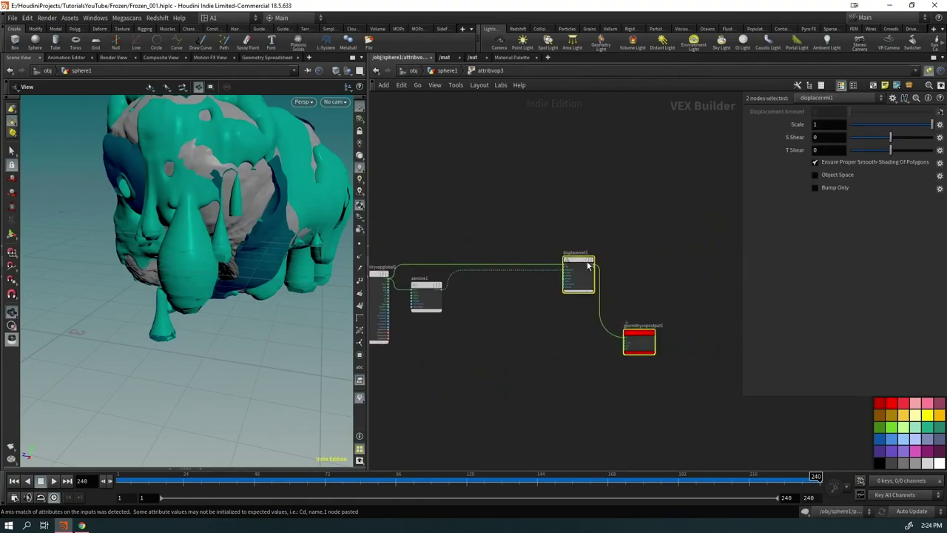
{"action": "left_click_drag", "start_coordinate": [649, 349], "coordinate": [546, 285]}
{"action": "scroll", "coordinate": [550, 308], "scroll_direction": "up", "scroll_amount": 2}
Step: Set the scale of displacenml1 to 0.1 and check the displaced ice
{"action": "left_click", "coordinate": [537, 265]}
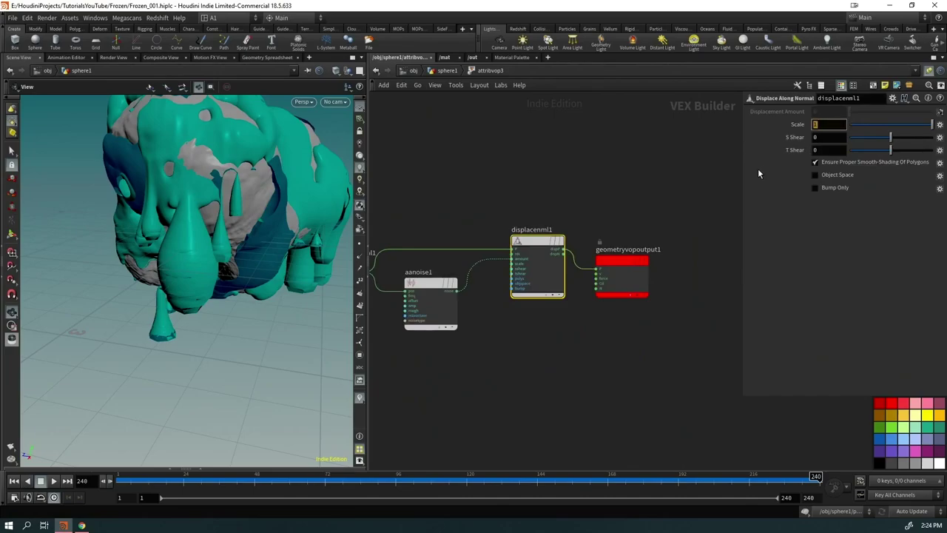
{"action": "type", "text": "0."}
{"action": "left_click_drag", "start_coordinate": [244, 215], "coordinate": [333, 259]}
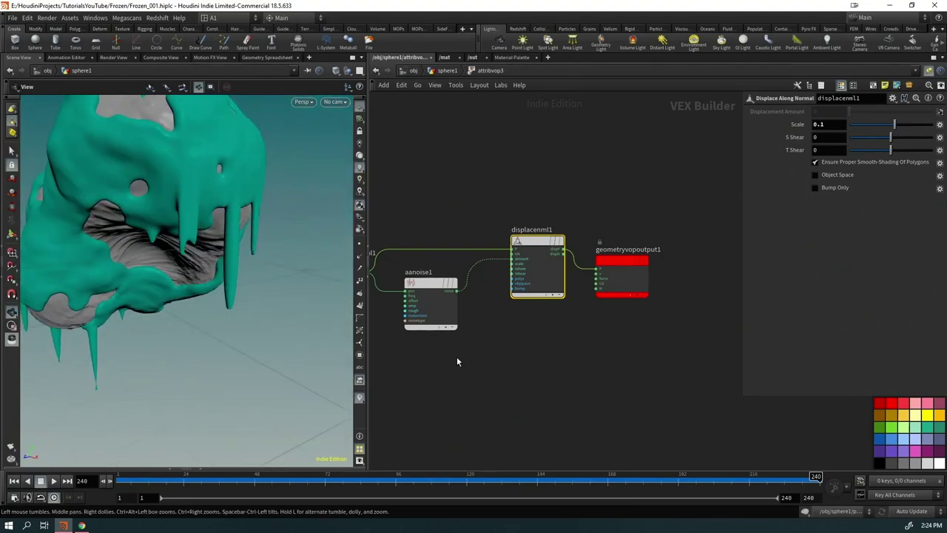
Step: Switch aanoise1's signature to 3D Input, 1D Noise and set its roughness to 0.625
{"action": "left_click", "coordinate": [423, 300]}
{"action": "left_click", "coordinate": [828, 112]}
{"action": "left_click", "coordinate": [833, 127]}
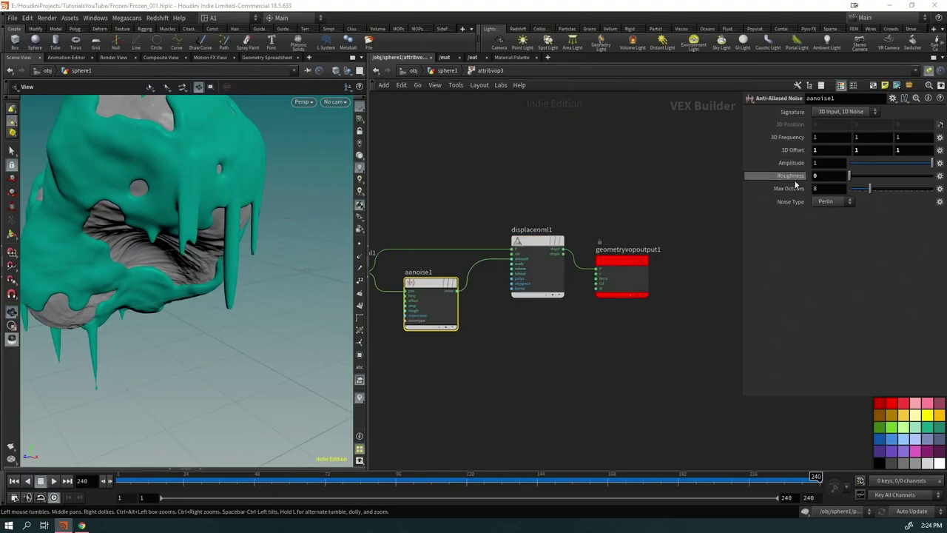
{"action": "left_click_drag", "start_coordinate": [850, 176], "coordinate": [900, 176]}
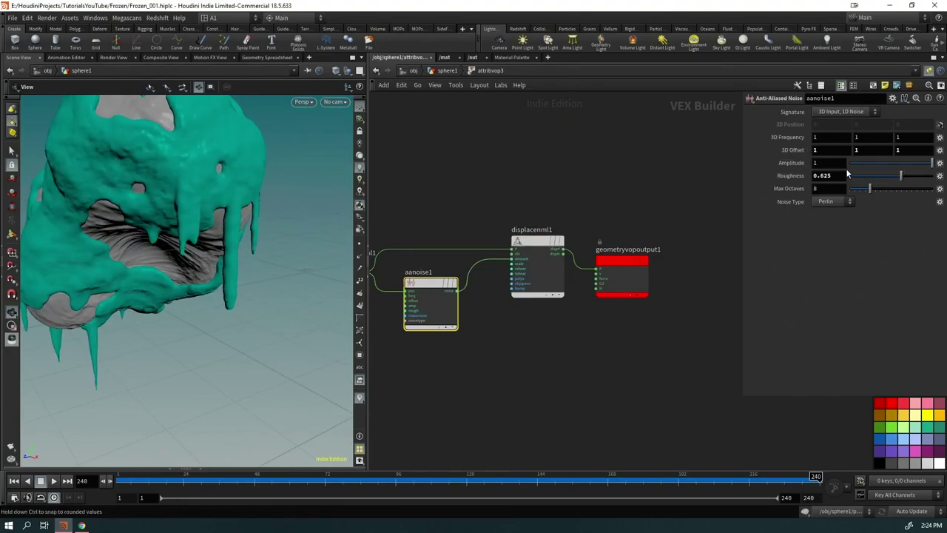
Step: Set aanoise1's roughness to 0.5 and its 3D frequency to 1.6 on all axes
{"action": "middle_click_drag", "start_coordinate": [788, 137], "coordinate": [770, 133]}
{"action": "type", "text": "0"}
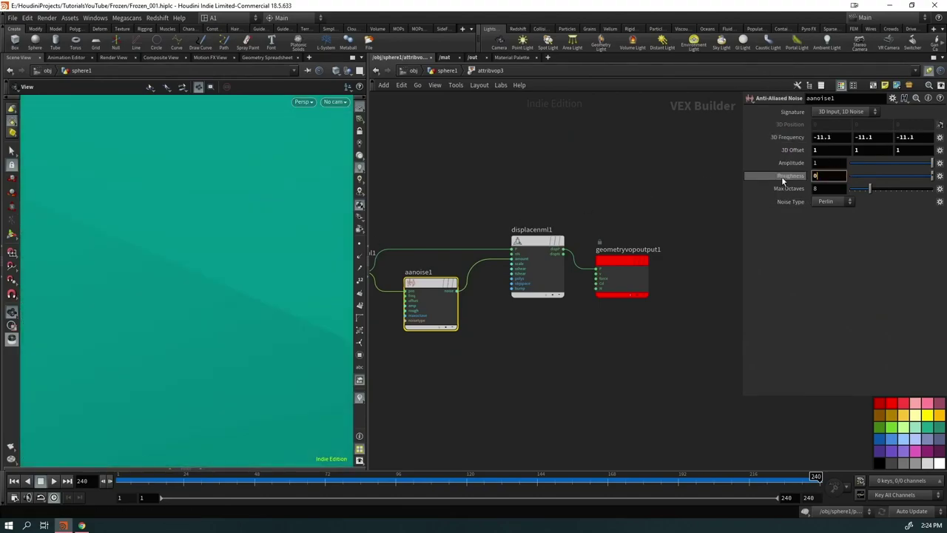
{"action": "type", "text": ".5"}
{"action": "key", "text": "Return"}
{"action": "left_click_drag", "start_coordinate": [199, 205], "coordinate": [292, 200]}
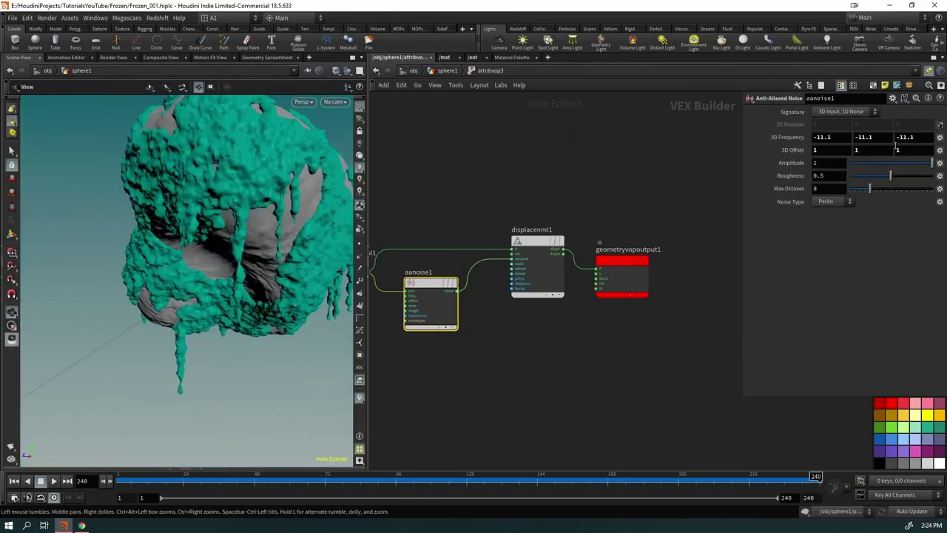
{"action": "middle_click_drag", "start_coordinate": [786, 143], "coordinate": [827, 137]}
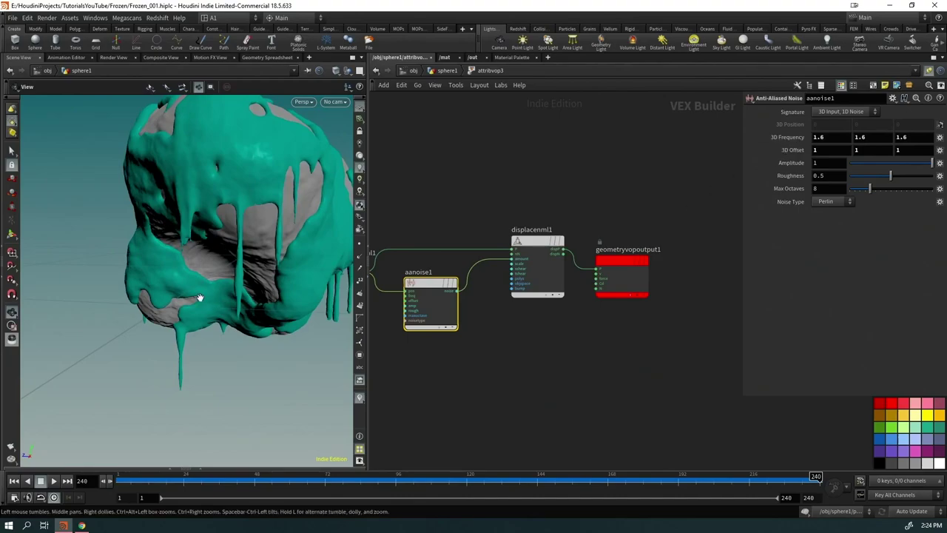
{"action": "left_click_drag", "start_coordinate": [200, 296], "coordinate": [242, 281]}
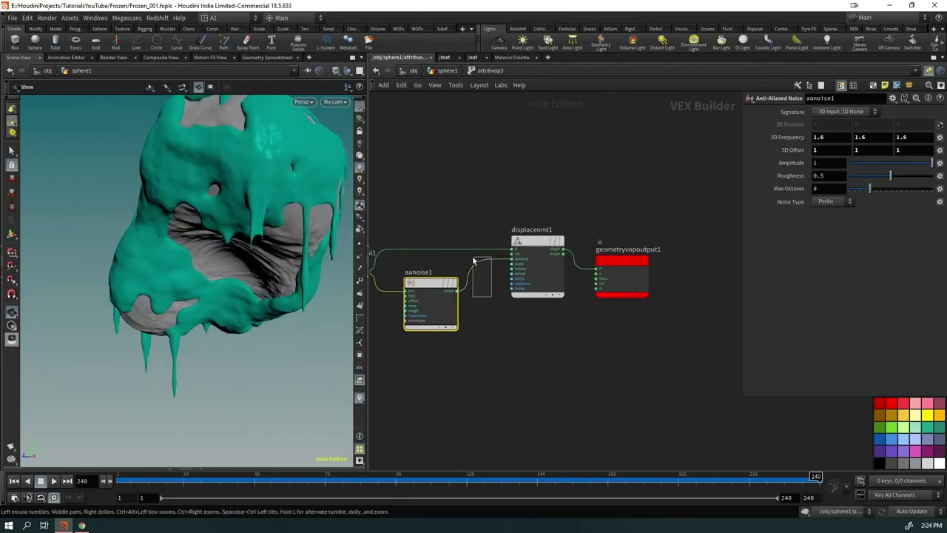
Step: Insert a Fit Range node between aanoise1 and displacenml1 with a source range of -.5 to .5
{"action": "key", "text": "Tab"}
{"action": "type", "text": "fit"}
{"action": "key", "text": "Return"}
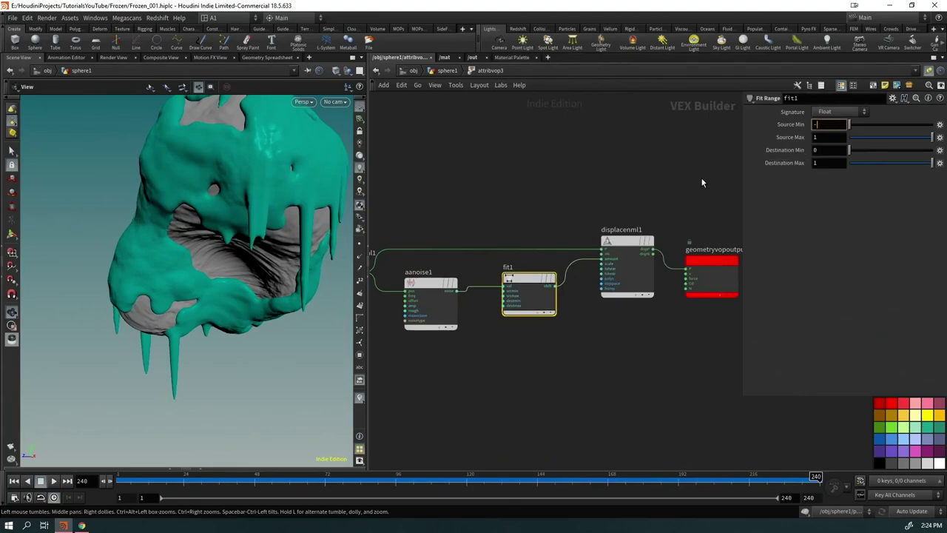
{"action": "type", "text": "-.5"}
{"action": "key", "text": "Tab"}
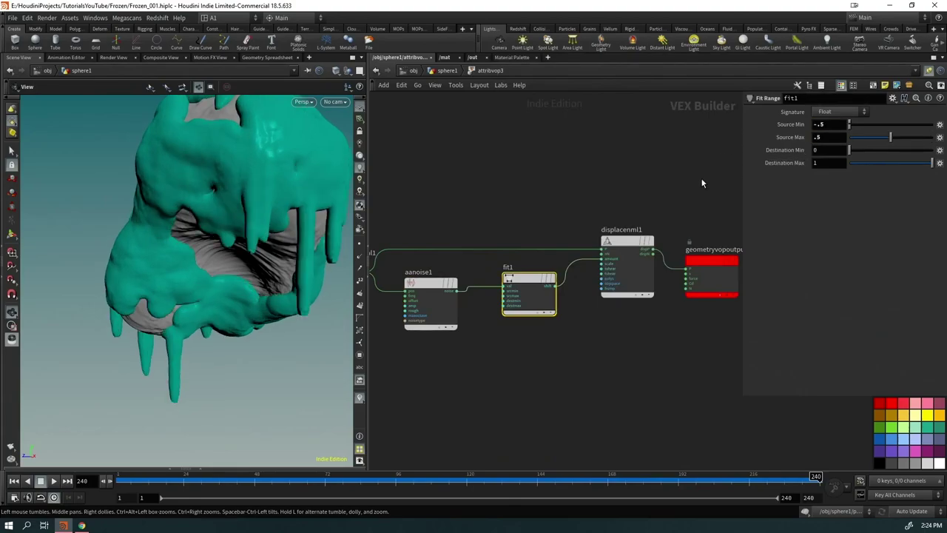
{"action": "left_click_drag", "start_coordinate": [205, 264], "coordinate": [302, 267]}
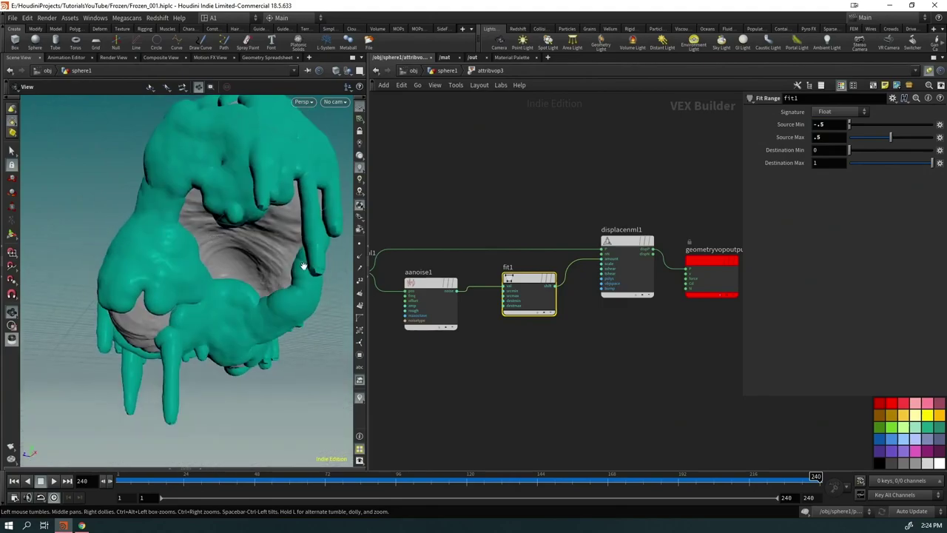
Step: Adjust aanoise1's 3D frequency and check the bumps on the ice
{"action": "left_click", "coordinate": [430, 300]}
{"action": "middle_click_drag", "start_coordinate": [781, 139], "coordinate": [765, 149]}
{"action": "left_click_drag", "start_coordinate": [222, 281], "coordinate": [140, 350]}
Step: Set the scale of displacenml1 to 0.025 and inspect the ice from different sides
{"action": "left_click", "coordinate": [626, 275]}
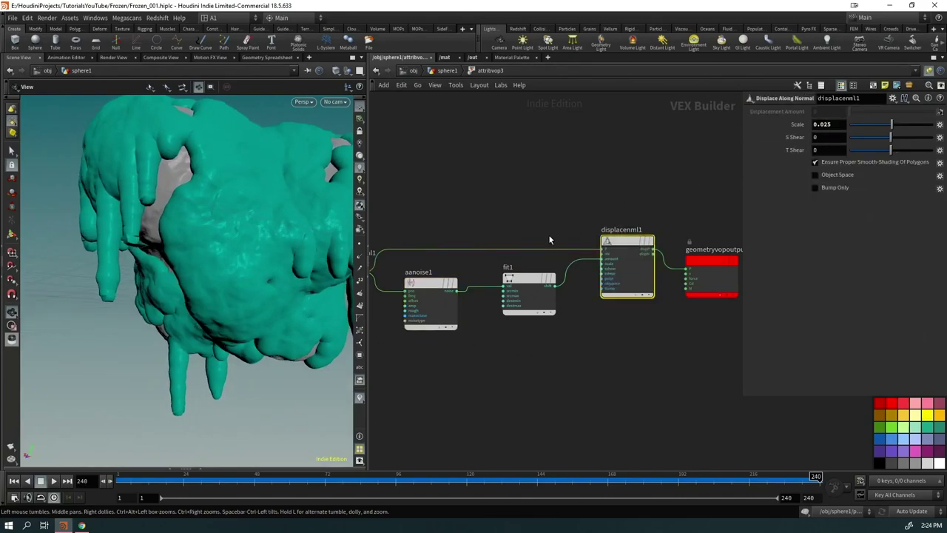
{"action": "left_click_drag", "start_coordinate": [222, 266], "coordinate": [143, 267]}
{"action": "scroll", "coordinate": [188, 294], "scroll_direction": "down", "scroll_amount": 5}
{"action": "left_click_drag", "start_coordinate": [188, 294], "coordinate": [360, 303]}
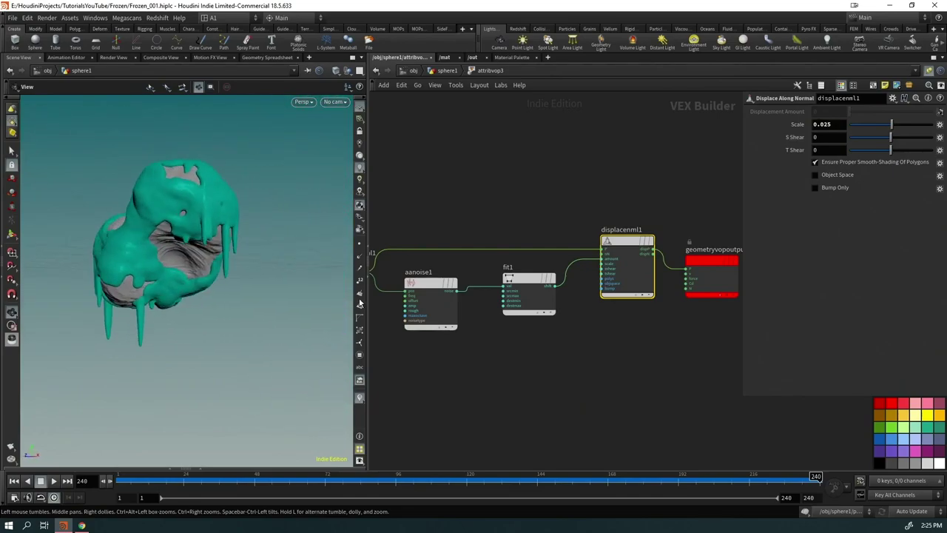
Step: Move fit1 closer to aanoise1 and set aanoise1's 3D frequency to 4.9 on all axes
{"action": "left_click_drag", "start_coordinate": [529, 296], "coordinate": [504, 301]}
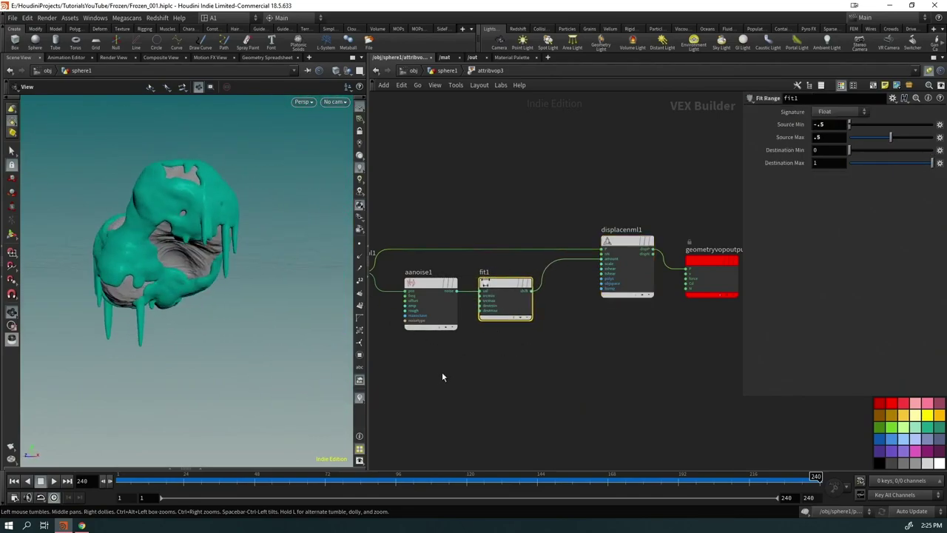
{"action": "left_click", "coordinate": [433, 311]}
{"action": "middle_click_drag", "start_coordinate": [817, 137], "coordinate": [825, 139]}
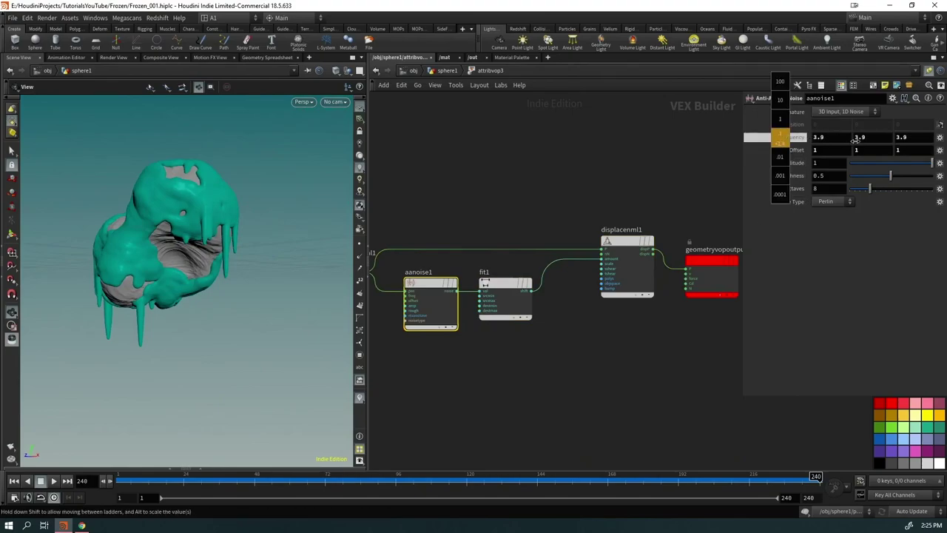
{"action": "middle_click_drag", "start_coordinate": [894, 140], "coordinate": [895, 140]}
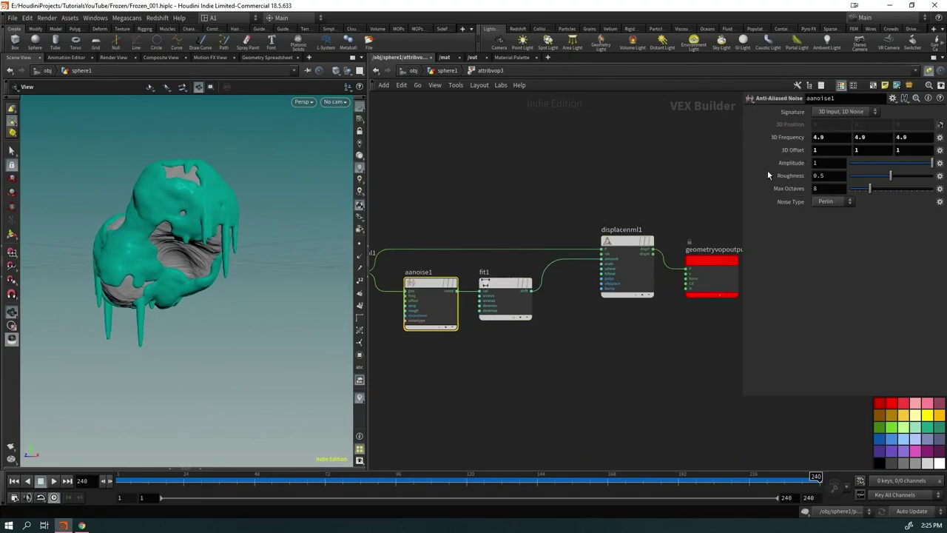
Step: Set aanoise1's amplitude to 2.4 and check the displaced ice from several sides
{"action": "middle_click_drag", "start_coordinate": [791, 162], "coordinate": [789, 161]}
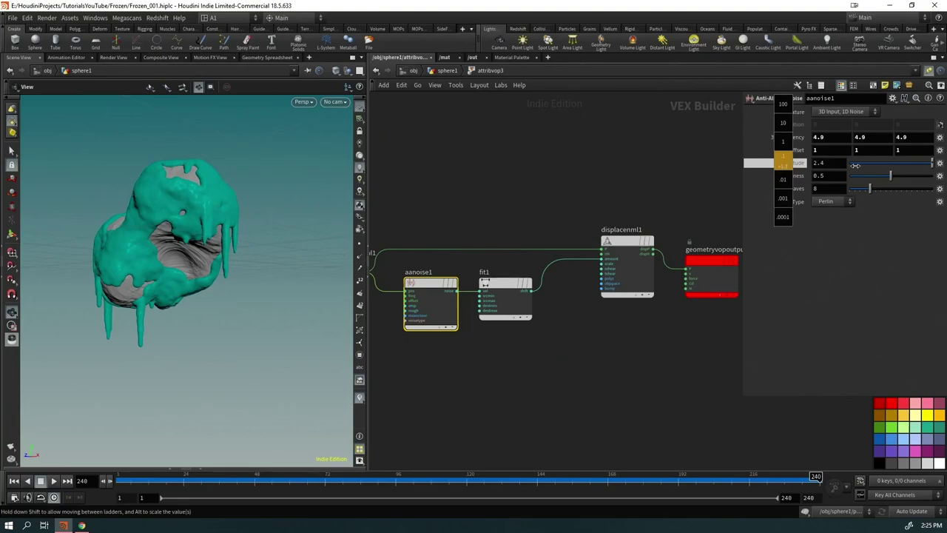
{"action": "left_click_drag", "start_coordinate": [304, 294], "coordinate": [136, 280]}
{"action": "right_click_drag", "start_coordinate": [137, 281], "coordinate": [275, 268]}
{"action": "left_click_drag", "start_coordinate": [275, 269], "coordinate": [239, 285]}
{"action": "right_click_drag", "start_coordinate": [239, 285], "coordinate": [273, 294]}
{"action": "left_click_drag", "start_coordinate": [273, 294], "coordinate": [363, 258]}
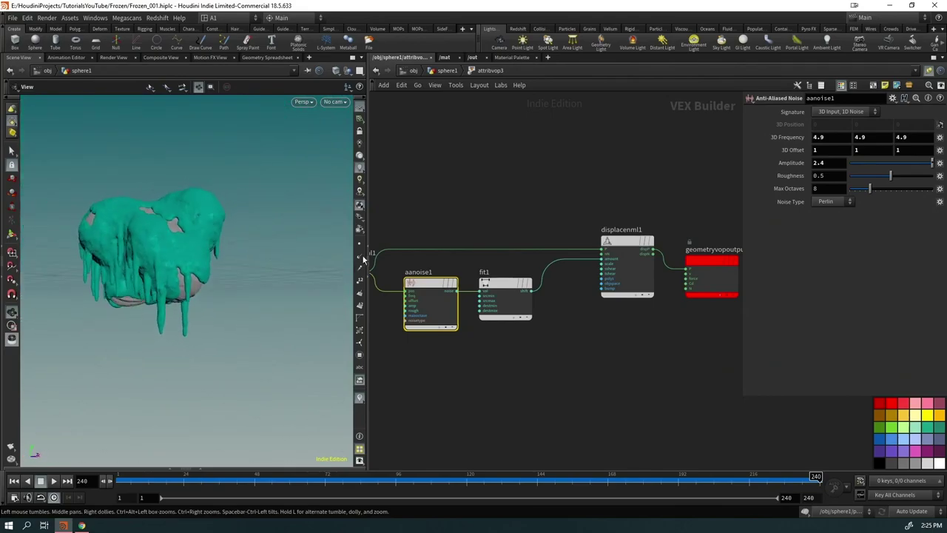
Step: In the sphere1 network, temporarily feed color1 from mountain3 to compare the ice detail, then reconnect attribvop3
{"action": "left_click", "coordinate": [448, 71]}
{"action": "scroll", "coordinate": [435, 342], "scroll_direction": "up", "scroll_amount": 4}
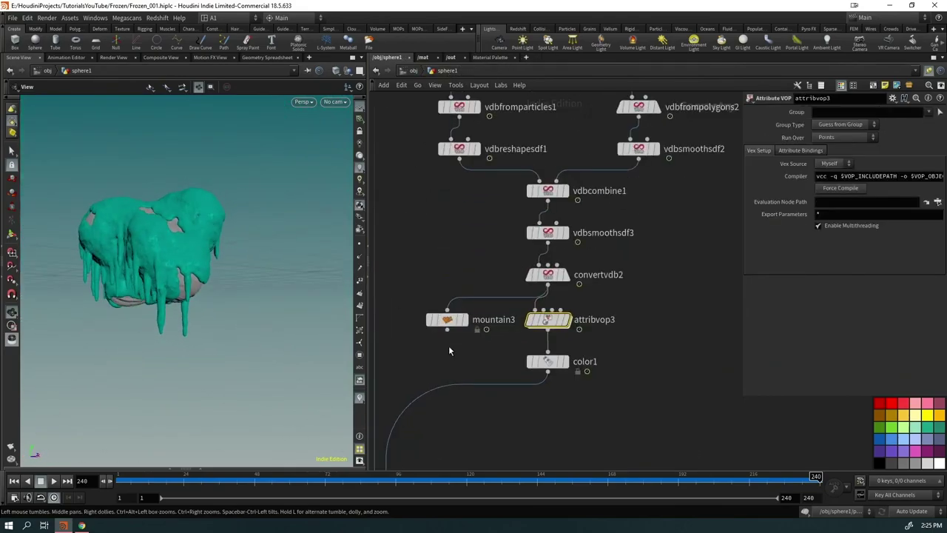
{"action": "left_click_drag", "start_coordinate": [448, 331], "coordinate": [548, 355]}
{"action": "left_click_drag", "start_coordinate": [143, 271], "coordinate": [170, 281]}
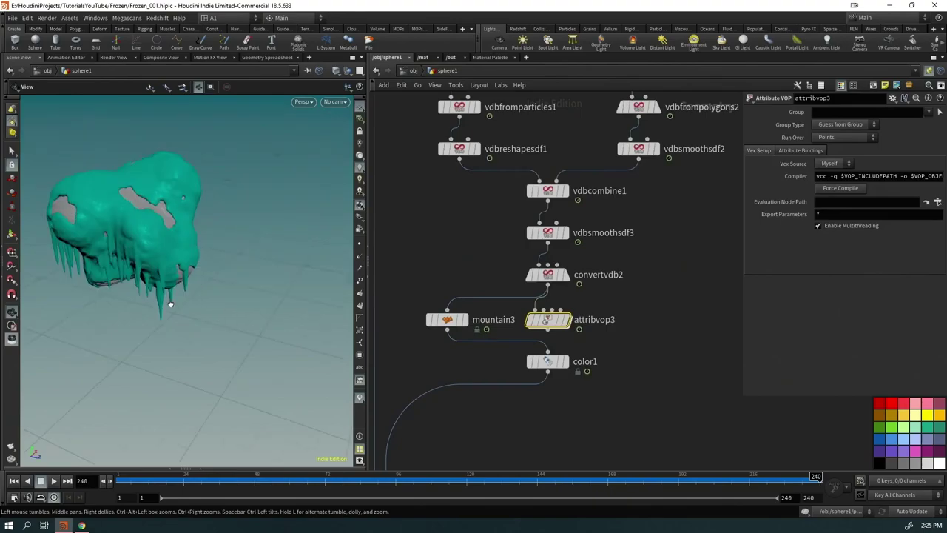
{"action": "right_click_drag", "start_coordinate": [170, 281], "coordinate": [266, 262]}
{"action": "left_click_drag", "start_coordinate": [548, 330], "coordinate": [548, 355]}
{"action": "left_click_drag", "start_coordinate": [144, 337], "coordinate": [193, 274]}
{"action": "left_click_drag", "start_coordinate": [609, 297], "coordinate": [523, 337]}
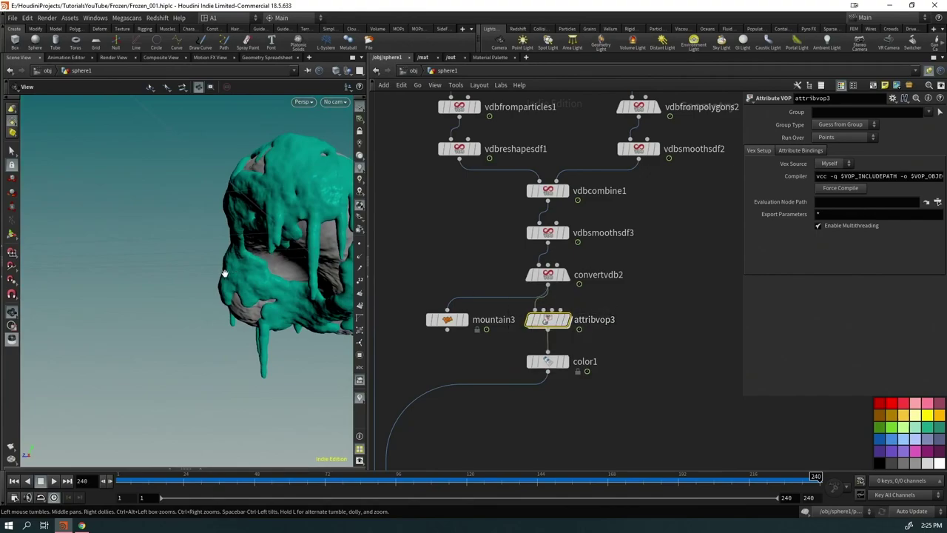
{"action": "left_click_drag", "start_coordinate": [224, 274], "coordinate": [530, 343]}
Step: Insert a Group node on the original geometry's branch between IN_GEO and merge1, placed just above merge1
{"action": "middle_click_drag", "start_coordinate": [402, 428], "coordinate": [624, 352]}
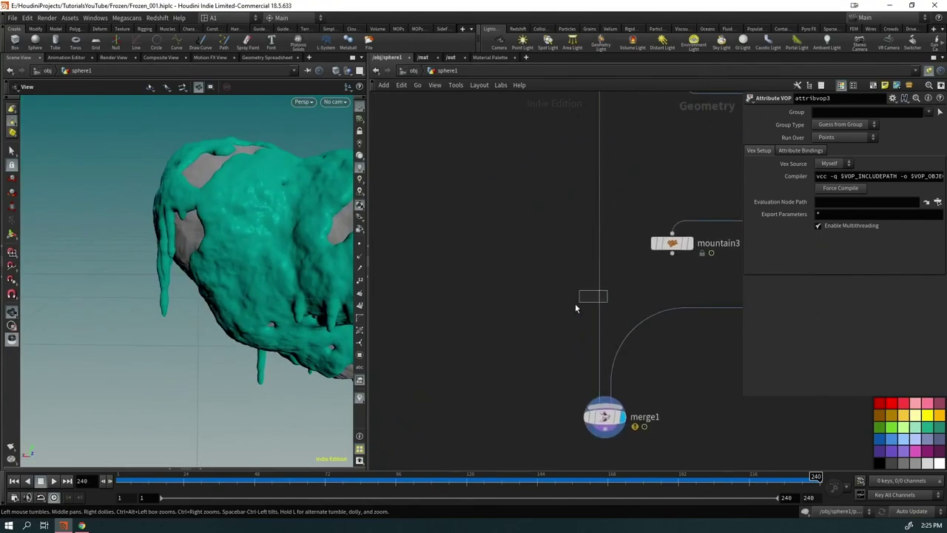
{"action": "key", "text": "Tab"}
{"action": "type", "text": "group"}
{"action": "key", "text": "Return"}
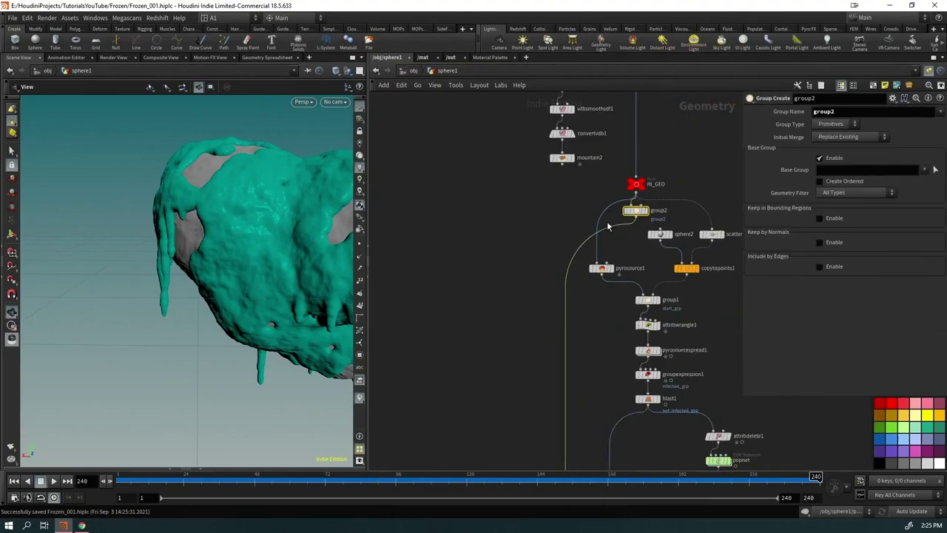
{"action": "left_click_drag", "start_coordinate": [635, 211], "coordinate": [402, 276]}
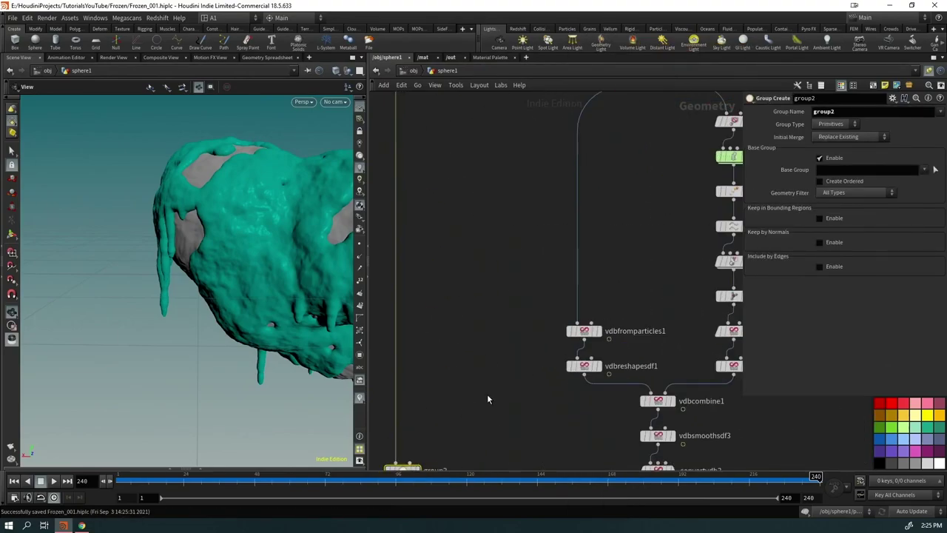
{"action": "left_click_drag", "start_coordinate": [413, 180], "coordinate": [445, 262]}
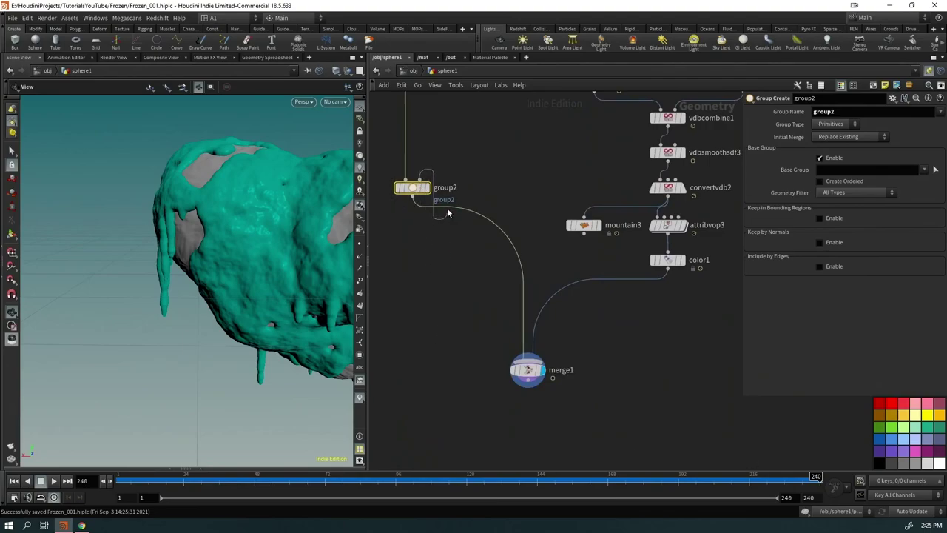
{"action": "left_click_drag", "start_coordinate": [415, 185], "coordinate": [466, 316]}
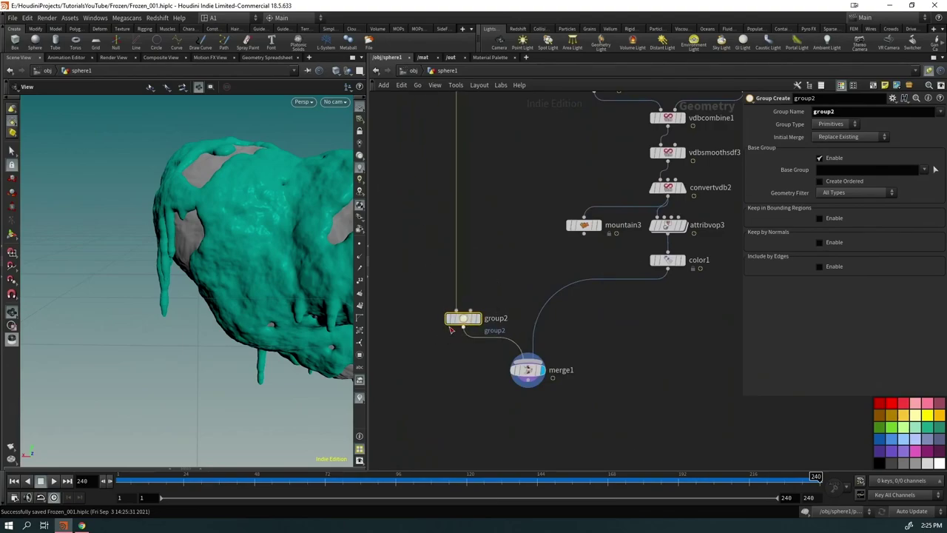
Step: Name the original geometry's primitive group geo_grp
{"action": "double_click", "coordinate": [846, 110]}
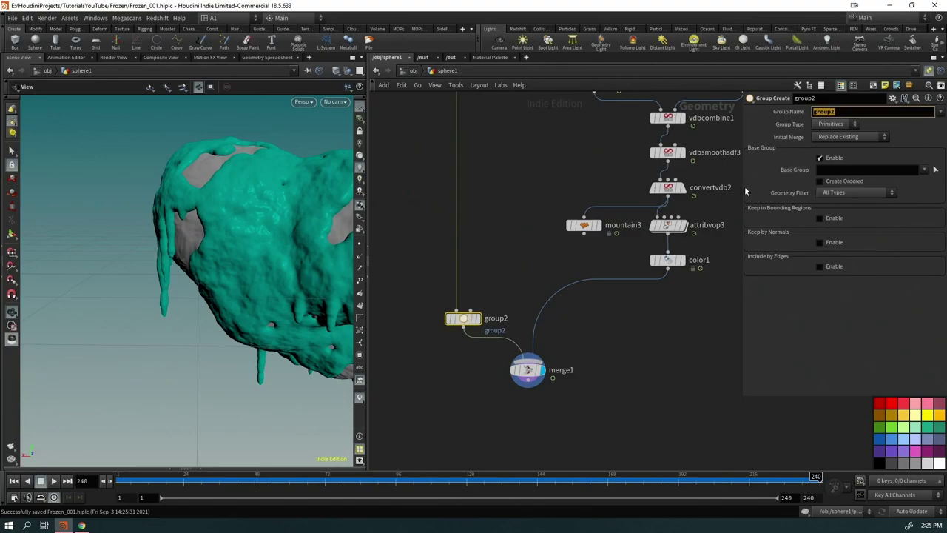
{"action": "type", "text": "geo_grp"}
{"action": "key", "text": "Return"}
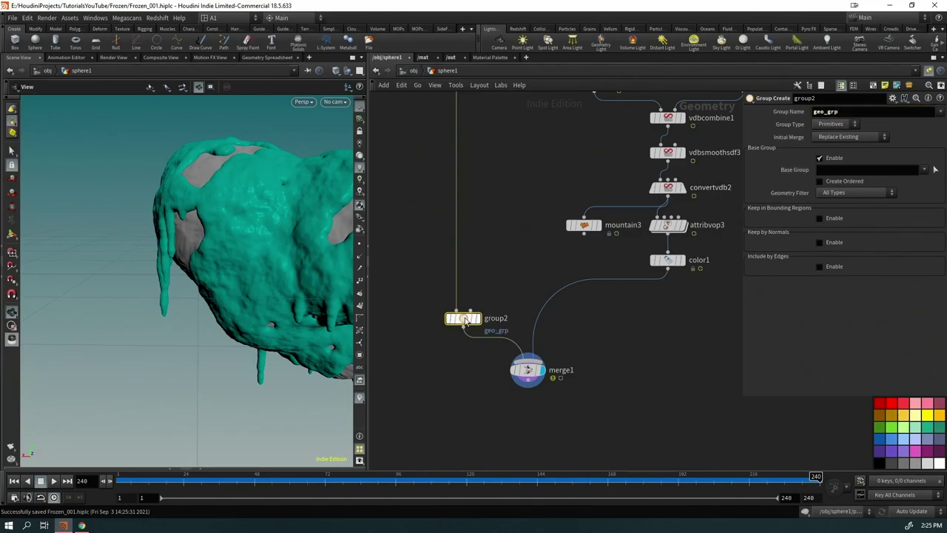
Step: Duplicate the group node onto the ice branch between color1 and merge1 and name its group frozen_grp
{"action": "left_click_drag", "start_coordinate": [467, 314], "coordinate": [677, 324], "text": "alt"}
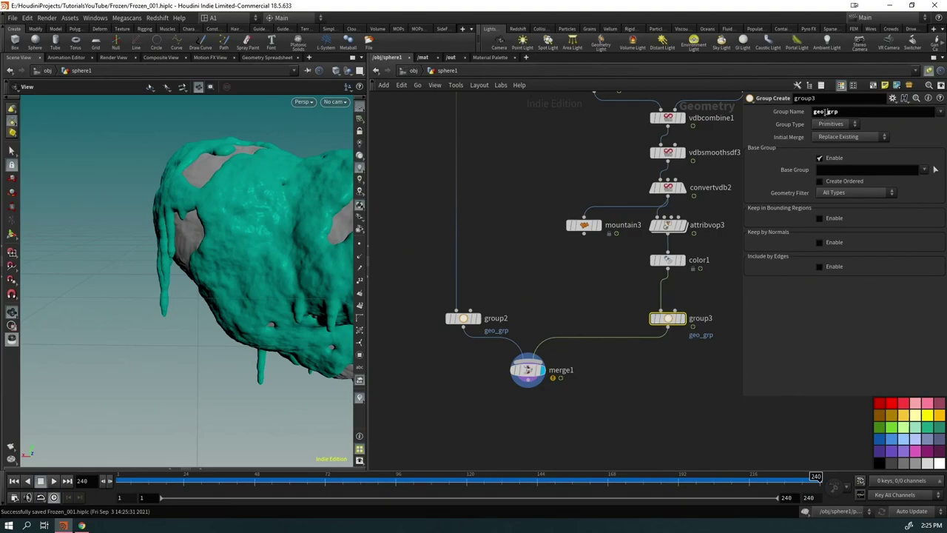
{"action": "left_click_drag", "start_coordinate": [825, 112], "coordinate": [780, 131]}
{"action": "type", "text": "grozen"}
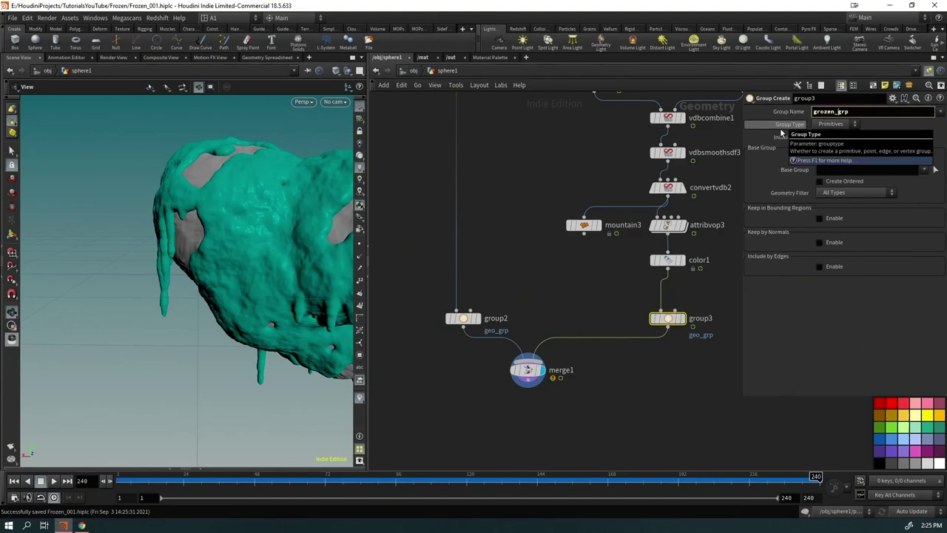
{"action": "key", "text": "Return"}
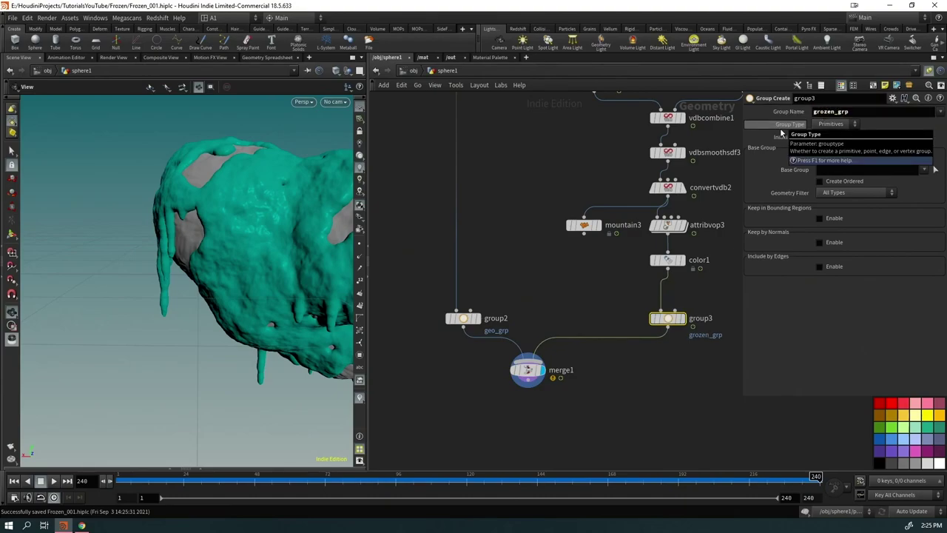
{"action": "left_click", "coordinate": [815, 111]}
{"action": "key", "text": "Delete"}
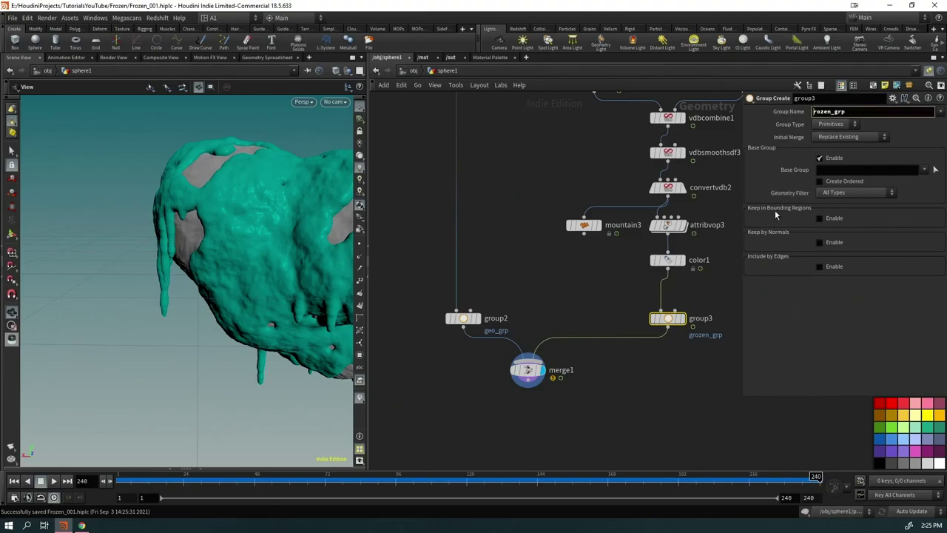
{"action": "key", "text": "Return"}
Step: Append a Material node below merge1 and make it the displayed node
{"action": "middle_click_drag", "start_coordinate": [600, 406], "coordinate": [632, 318]}
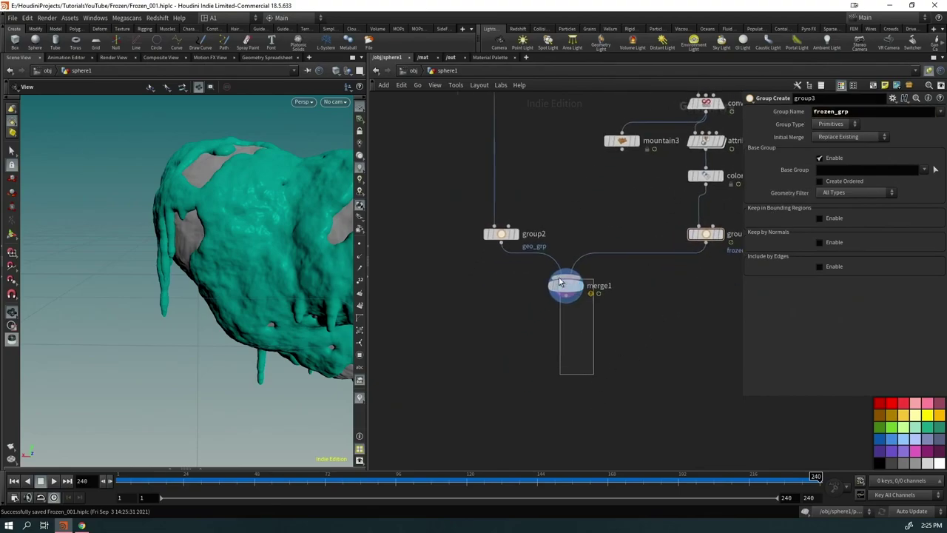
{"action": "left_click", "coordinate": [557, 287]}
{"action": "key", "text": "Tab"}
{"action": "type", "text": "mat"}
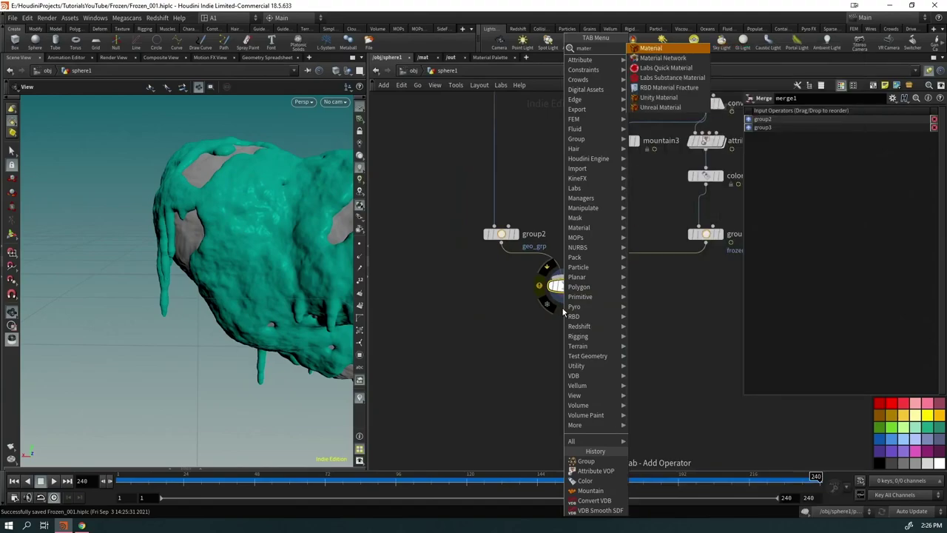
{"action": "key", "text": "Return"}
{"action": "left_click", "coordinate": [564, 314]}
Step: Restrict material1's first entry to frozen_grp and add a second material entry for geo_grp
{"action": "left_click", "coordinate": [926, 173]}
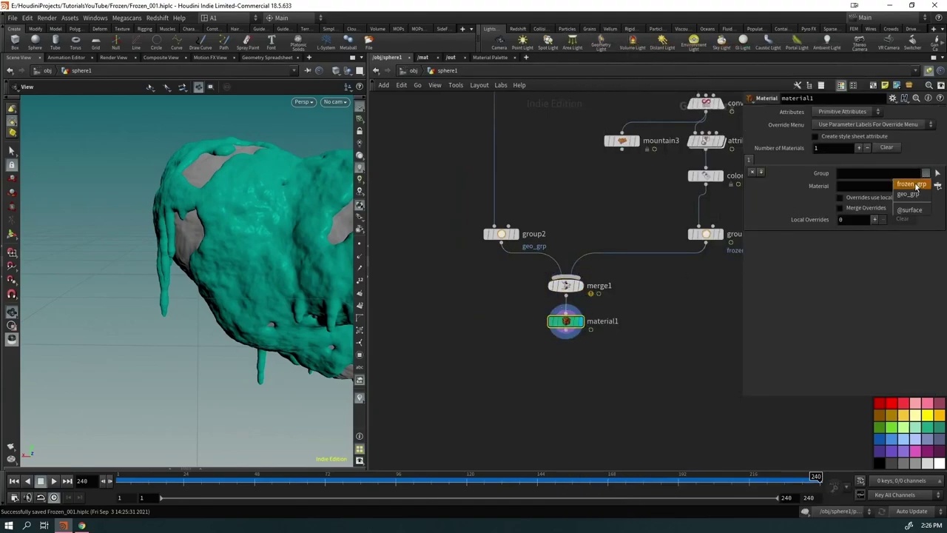
{"action": "left_click", "coordinate": [884, 186]}
{"action": "left_click", "coordinate": [760, 172]}
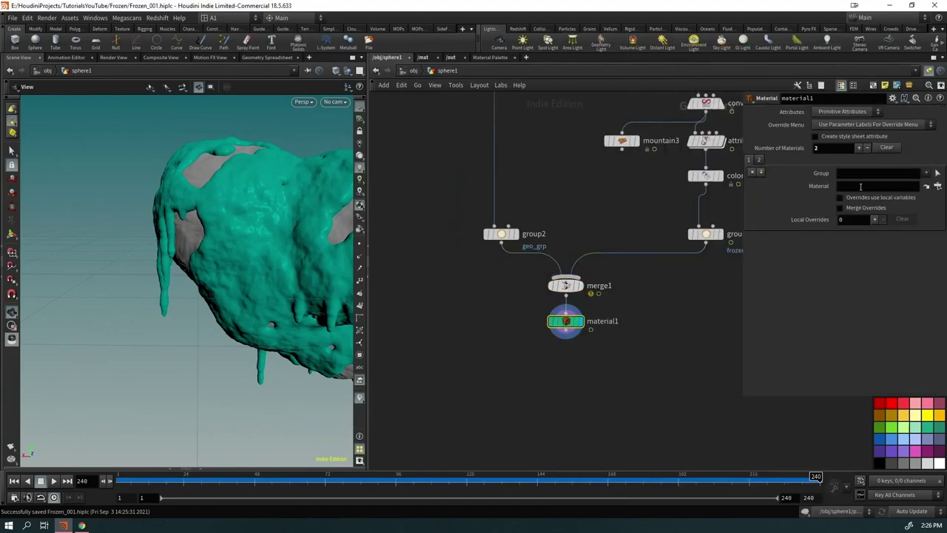
{"action": "left_click", "coordinate": [926, 173]}
{"action": "left_click", "coordinate": [908, 190]}
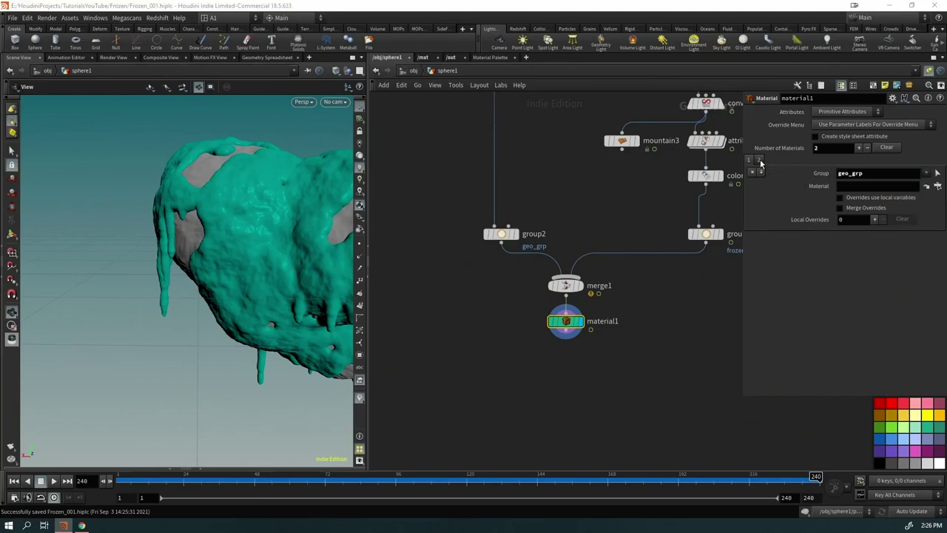
Step: Set the material path of the frozen_grp entry to /mat/FROZEN
{"action": "left_click", "coordinate": [750, 160]}
{"action": "type", "text": "/"}
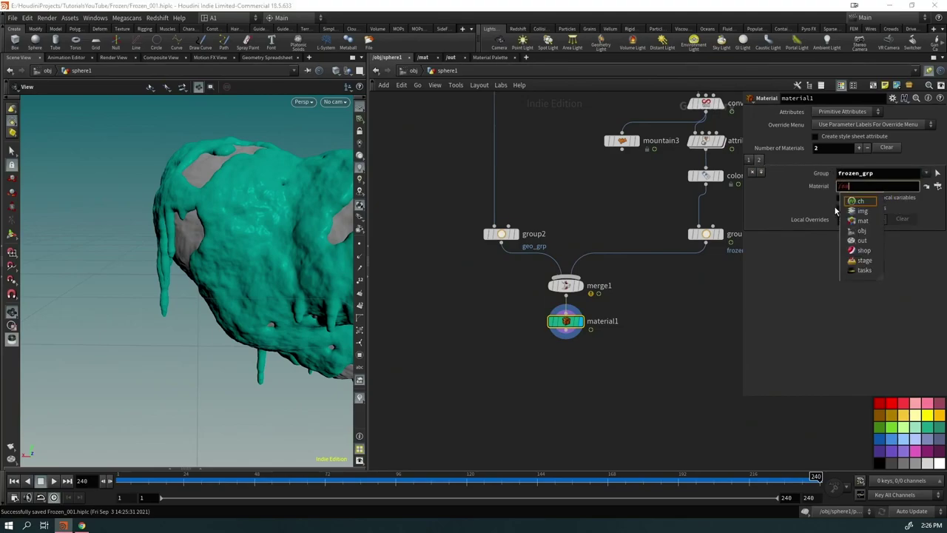
{"action": "type", "text": "mat/FROZEN"}
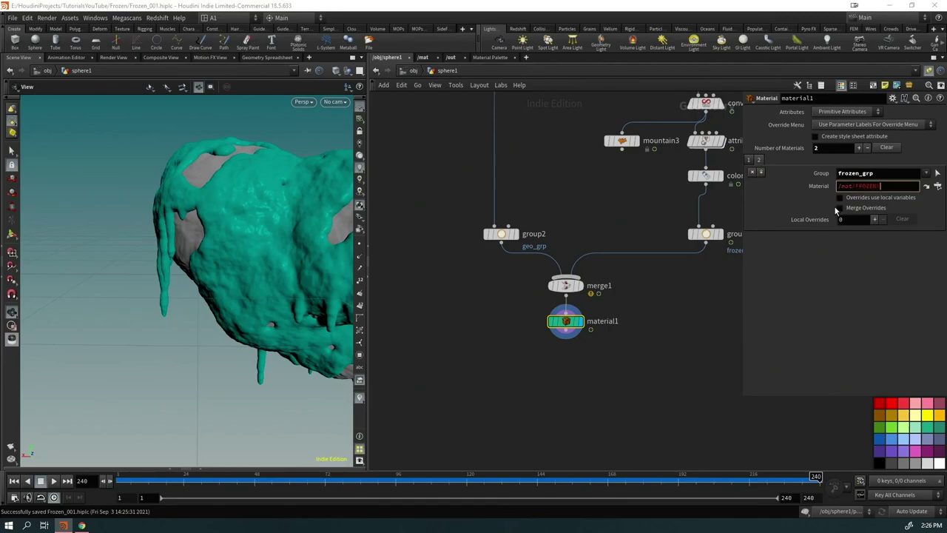
{"action": "key", "text": "Return"}
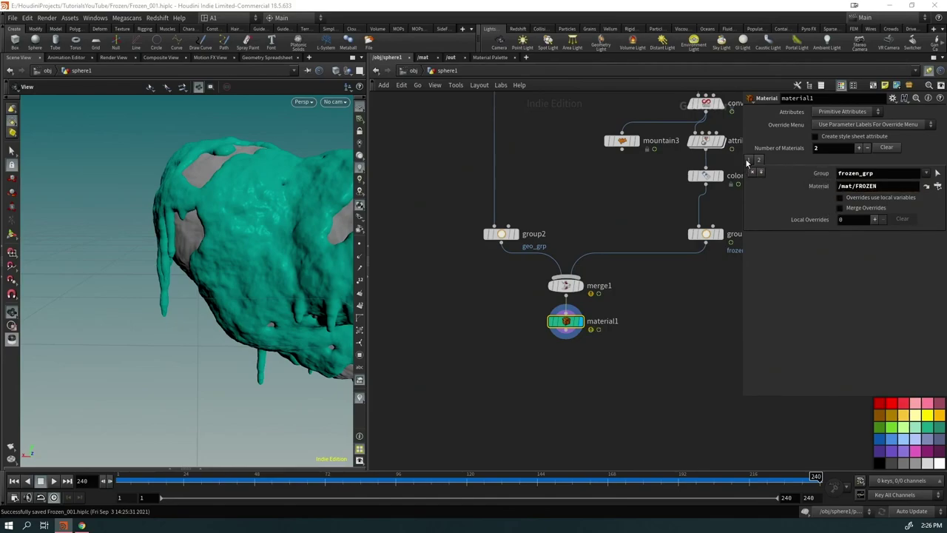
Step: Set the material path of the geo_grp entry to /mat/GEO
{"action": "left_click", "coordinate": [758, 159]}
{"action": "type", "text": "/"}
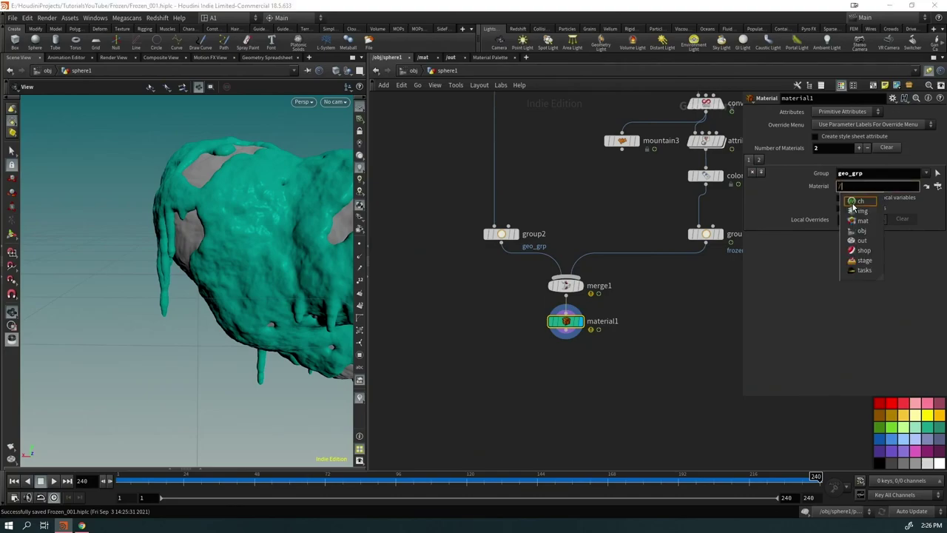
{"action": "type", "text": "mat/"}
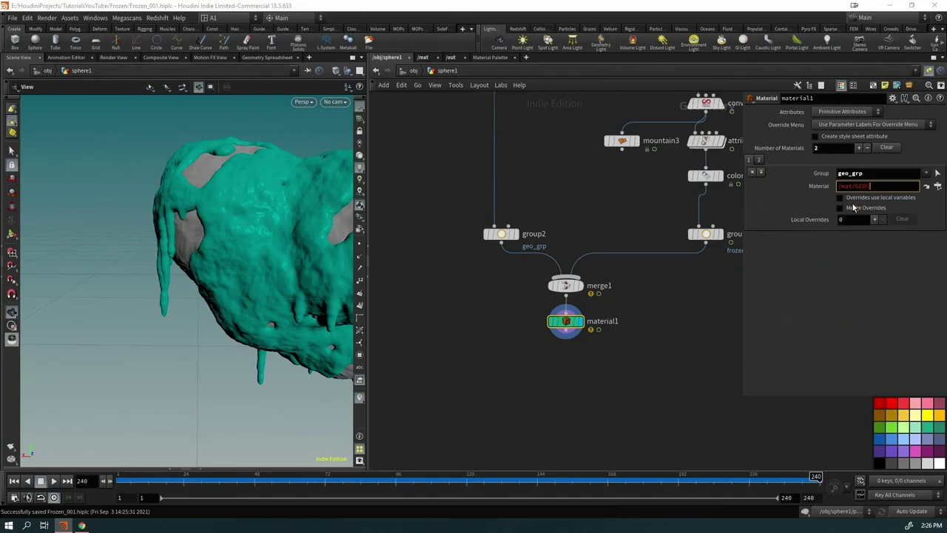
{"action": "type", "text": "GEO"}
{"action": "key", "text": "Return"}
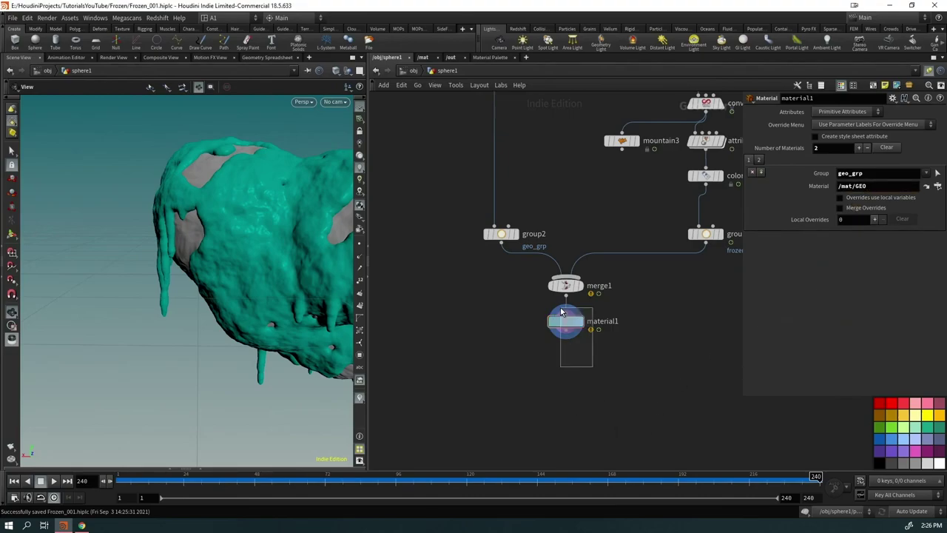
Step: Create an RS Material Builder in the mat network and name it GEO
{"action": "left_click", "coordinate": [422, 57]}
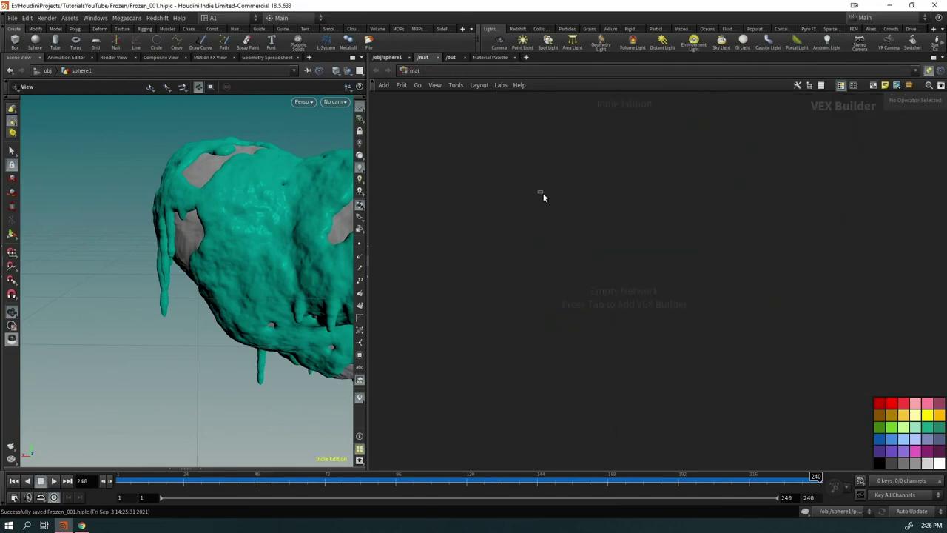
{"action": "key", "text": "Tab"}
{"action": "type", "text": "rsma"}
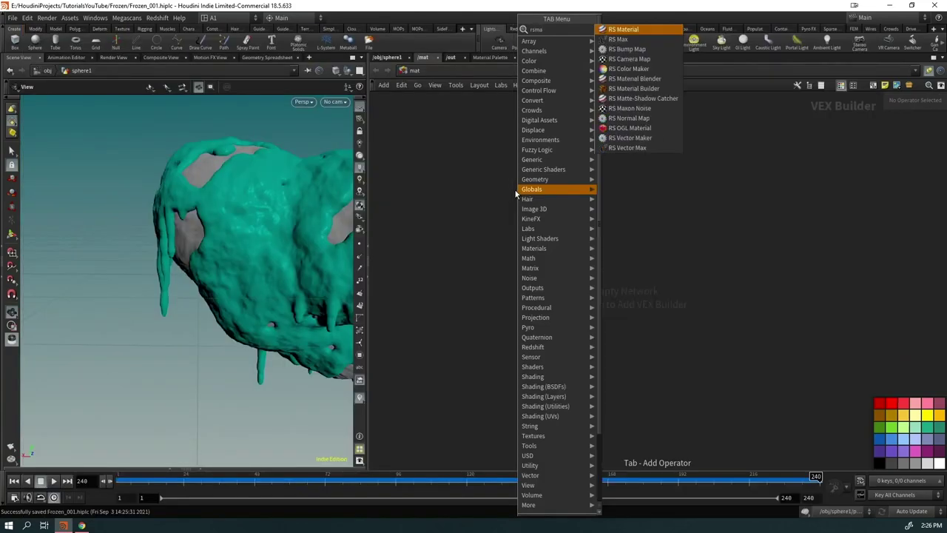
{"action": "type", "text": "b"}
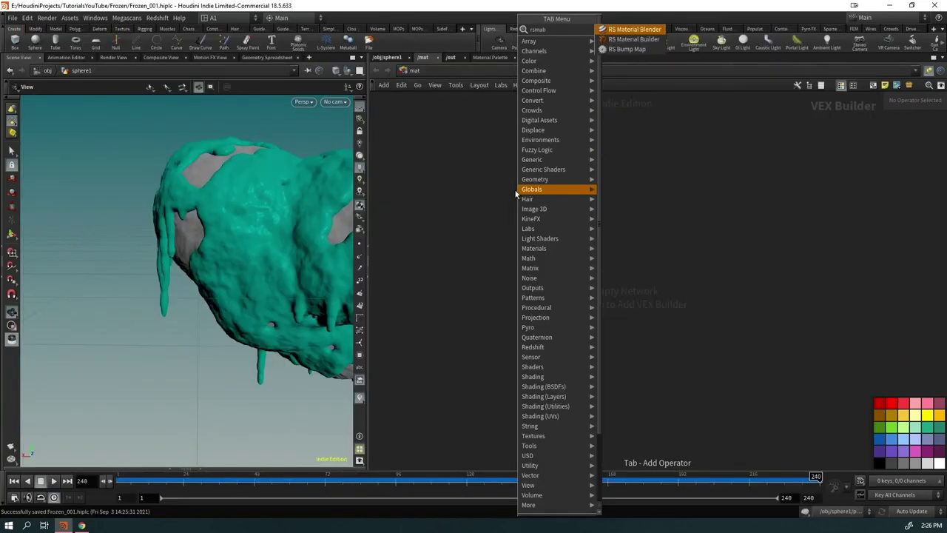
{"action": "key", "text": "Down"}
{"action": "key", "text": "Return"}
{"action": "left_click", "coordinate": [518, 186]}
{"action": "double_click", "coordinate": [521, 173]}
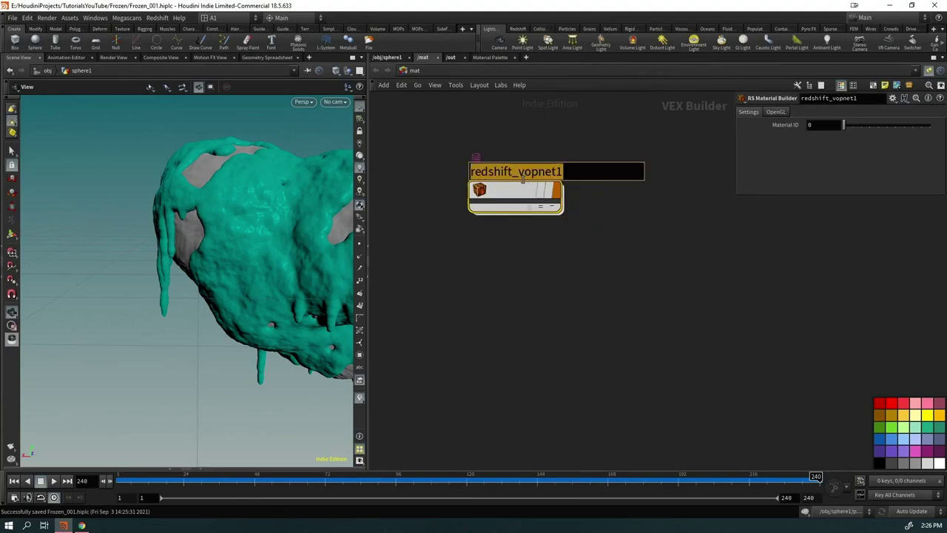
{"action": "type", "text": "GEO"}
{"action": "key", "text": "Return"}
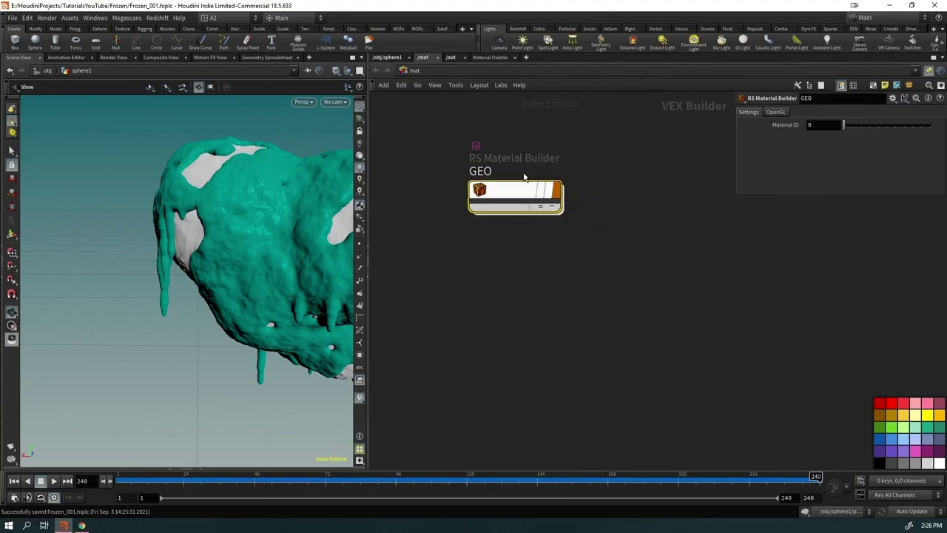
Step: Duplicate the GEO material builder below the original, rename the copy FROZEN, and check the ice in the viewport
{"action": "mouse_move", "coordinate": [521, 200]}
{"action": "left_click_drag", "start_coordinate": [522, 200], "coordinate": [523, 296], "text": "alt"}
{"action": "left_click_drag", "start_coordinate": [236, 244], "coordinate": [213, 215]}
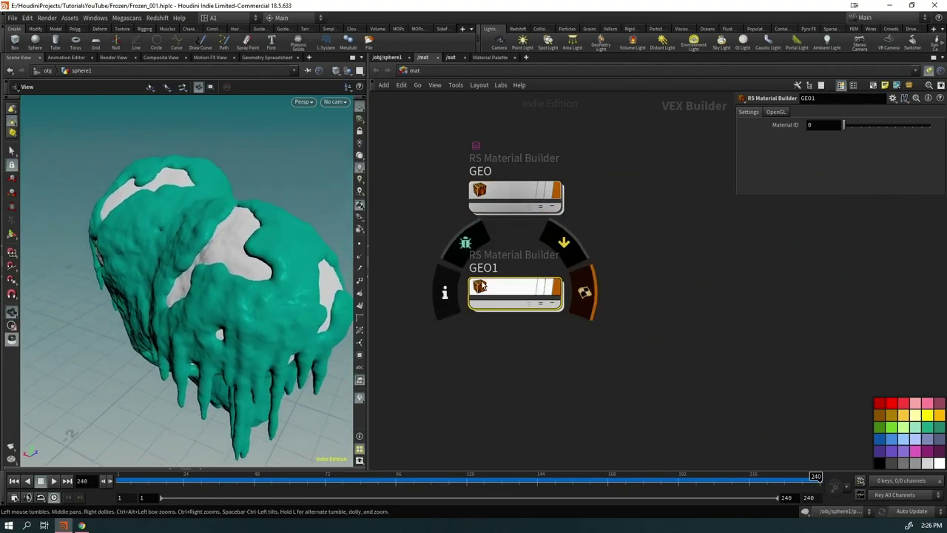
{"action": "left_click_drag", "start_coordinate": [226, 265], "coordinate": [225, 251]}
{"action": "key", "text": "F2"}
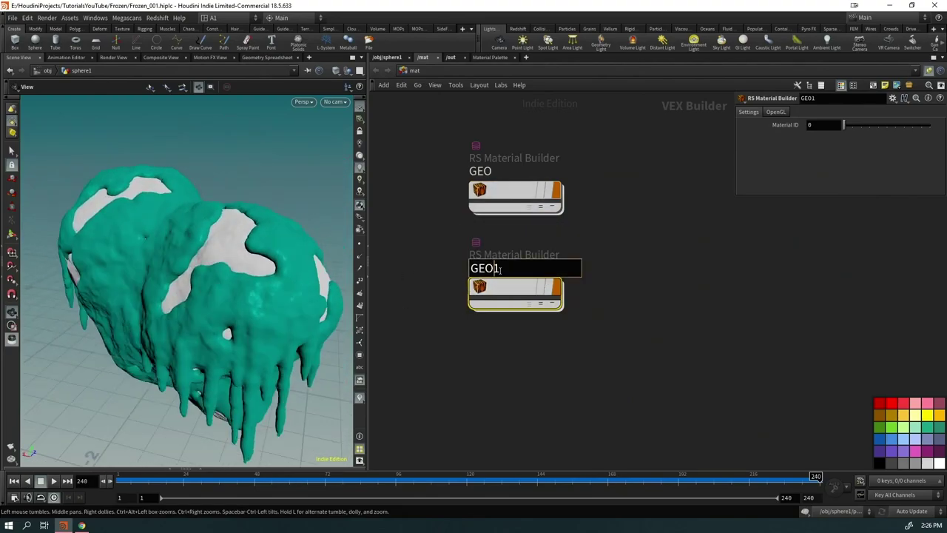
{"action": "type", "text": "FROZEN"}
{"action": "key", "text": "Return"}
{"action": "left_click_drag", "start_coordinate": [330, 299], "coordinate": [244, 281]}
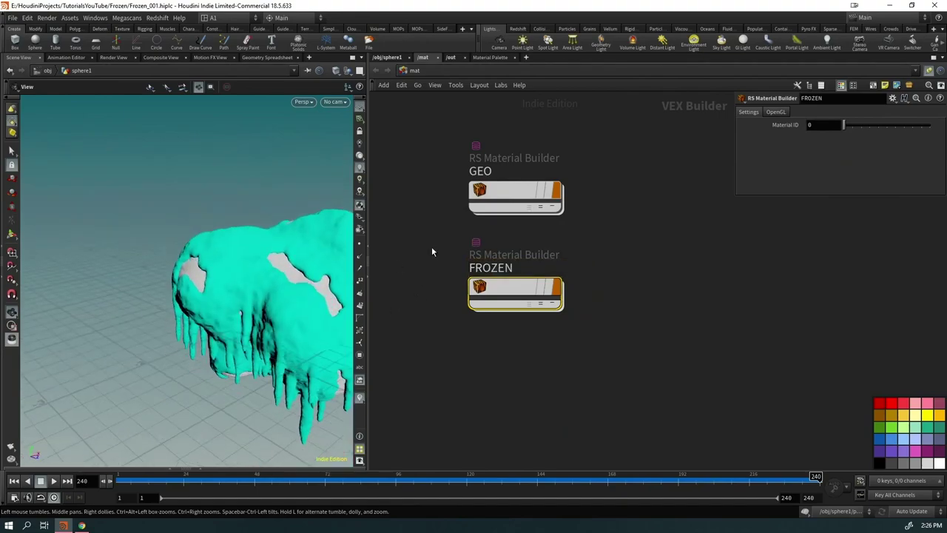
Step: Compare the GEO and FROZEN material builder names with the material paths assigned in the material1 node
{"action": "left_click", "coordinate": [510, 196]}
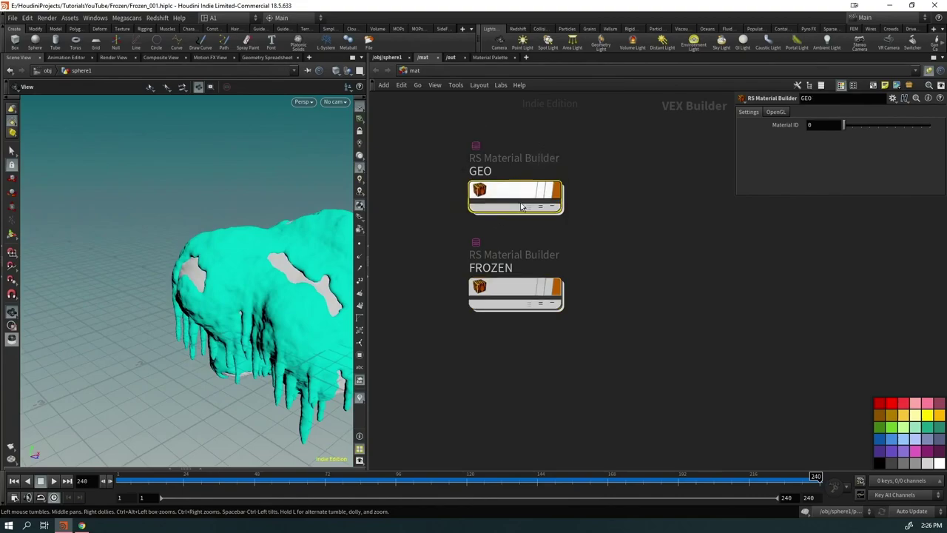
{"action": "key", "text": "ctrl+c"}
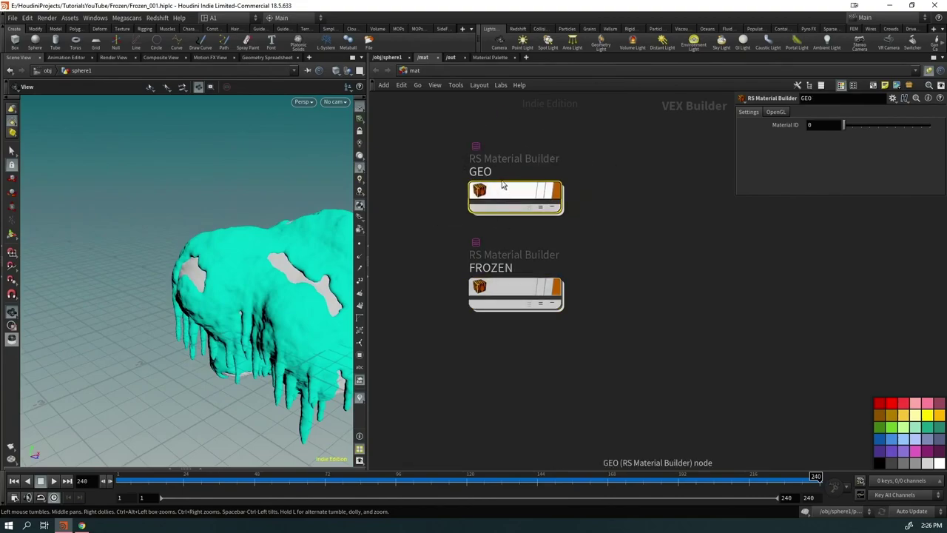
{"action": "left_click", "coordinate": [388, 58]}
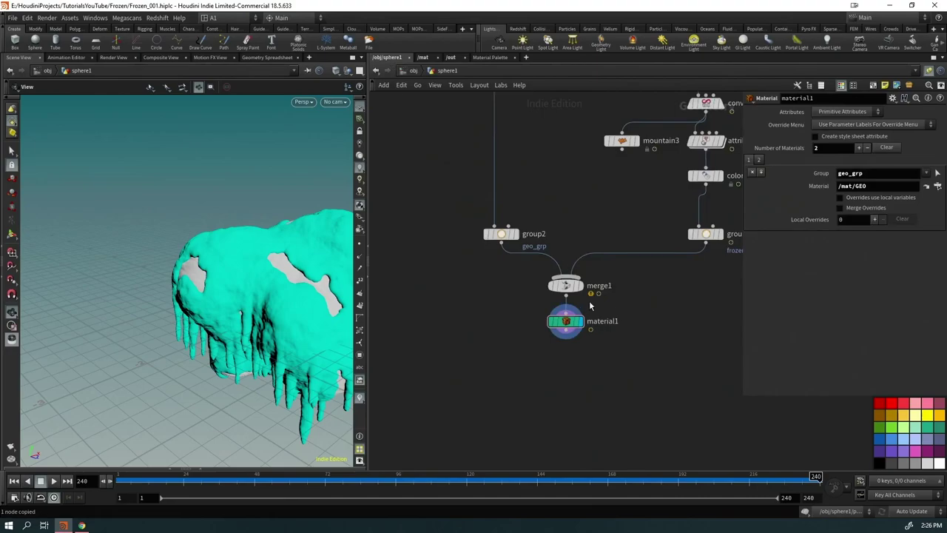
{"action": "left_click", "coordinate": [880, 186]}
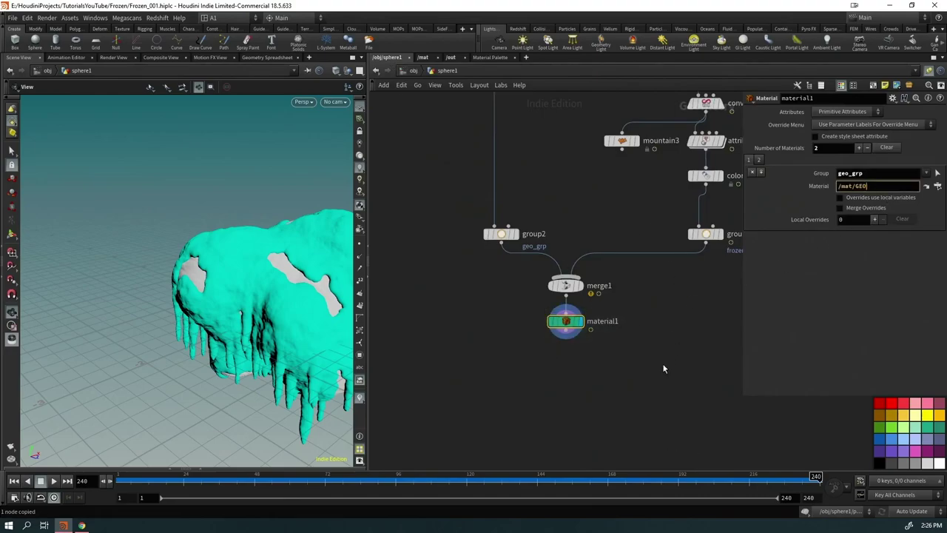
{"action": "key", "text": "Return"}
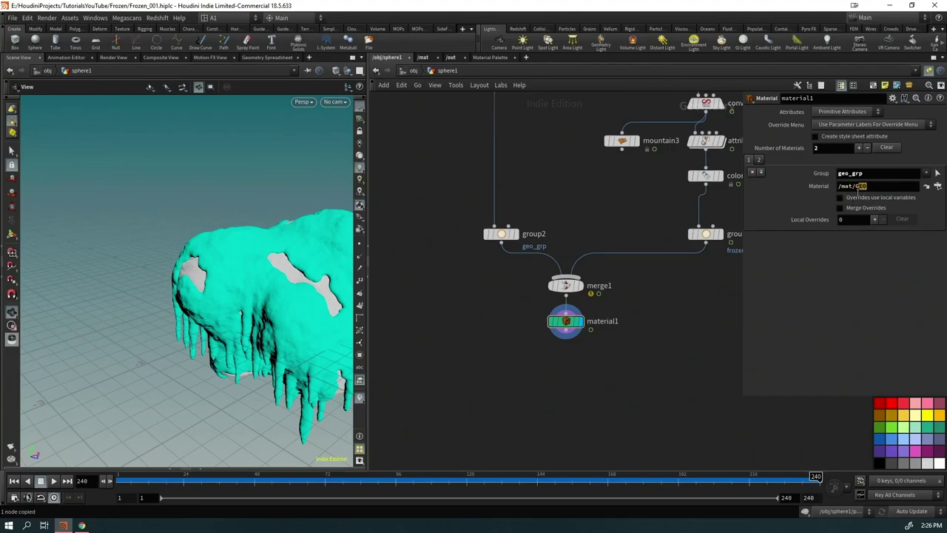
{"action": "left_click", "coordinate": [422, 57]}
{"action": "left_click_drag", "start_coordinate": [174, 298], "coordinate": [199, 296]}
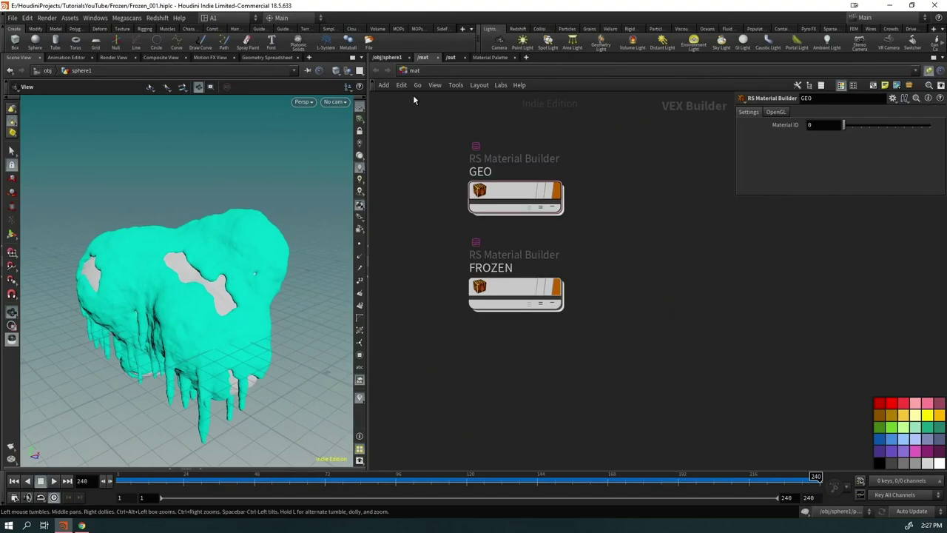
{"action": "left_click", "coordinate": [392, 57]}
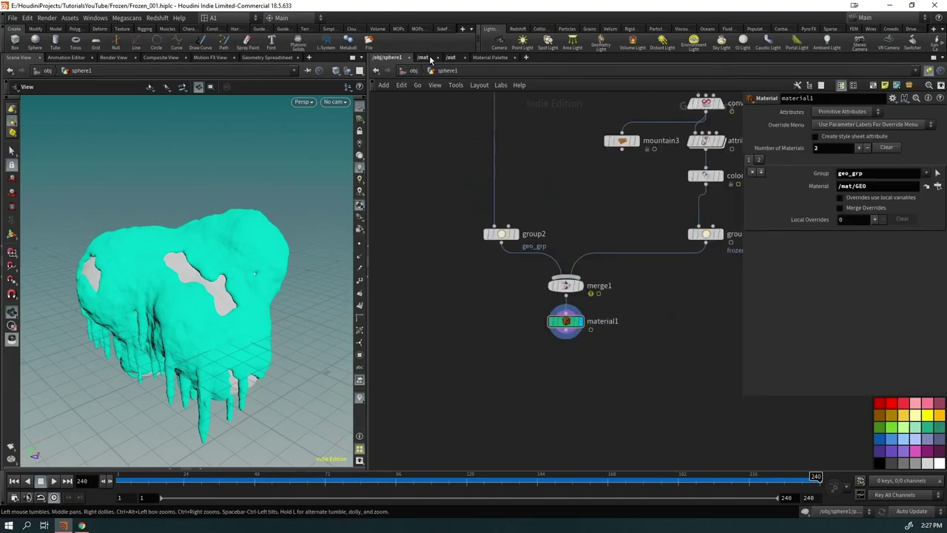
{"action": "left_click", "coordinate": [427, 58]}
{"action": "left_click", "coordinate": [386, 58]}
{"action": "left_click", "coordinate": [420, 58]}
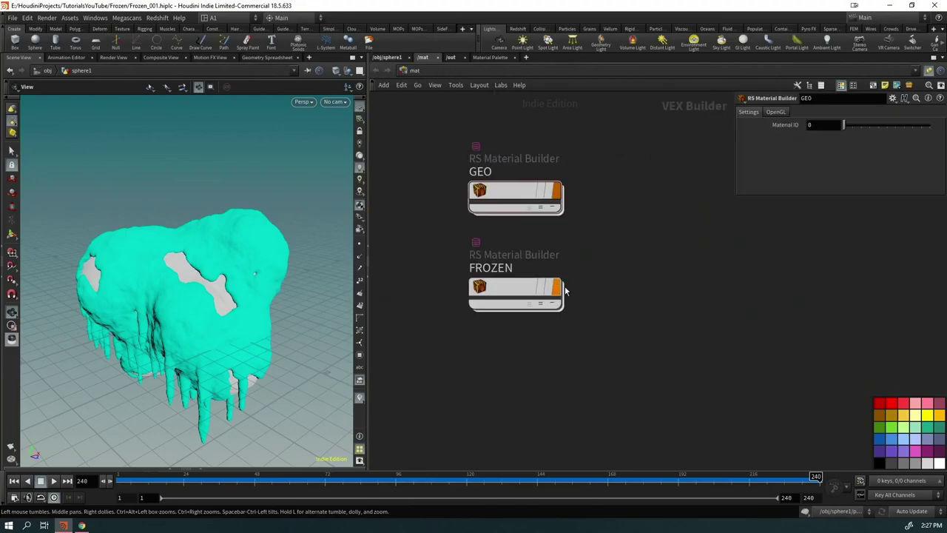
Step: Create a camera from the current view of the frozen object and adjust its framing with the view locked to it
{"action": "left_click_drag", "start_coordinate": [255, 330], "coordinate": [55, 394]}
{"action": "left_click_drag", "start_coordinate": [155, 332], "coordinate": [89, 399]}
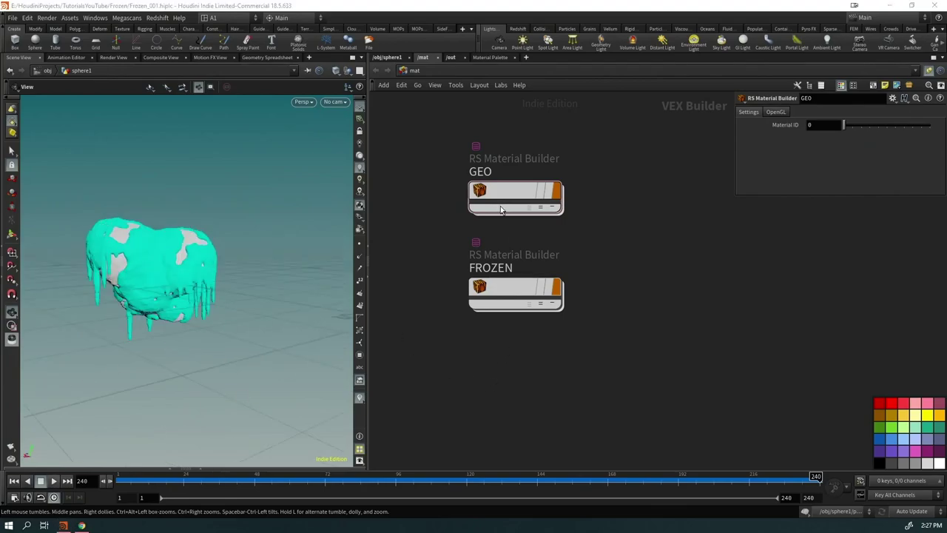
{"action": "left_click", "coordinate": [517, 30]}
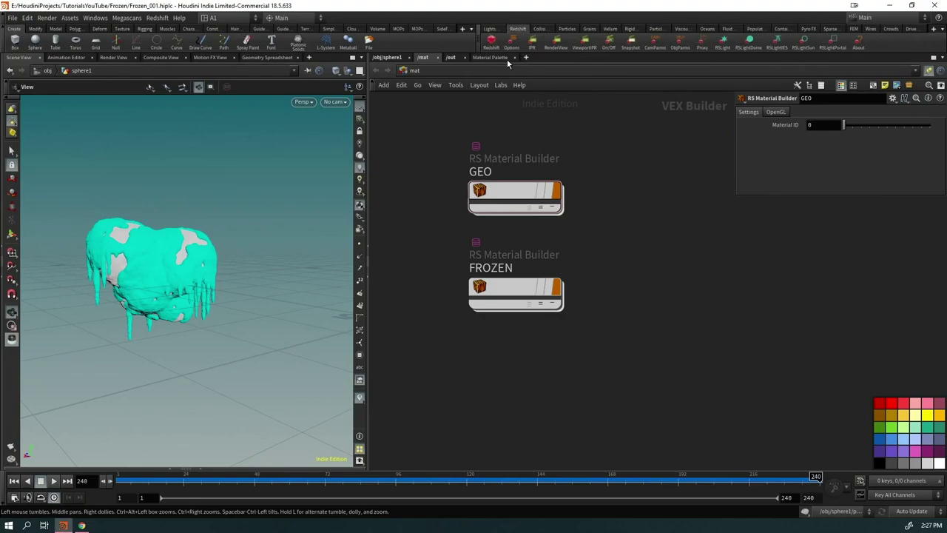
{"action": "left_click", "coordinate": [341, 104]}
{"action": "left_click", "coordinate": [342, 137]}
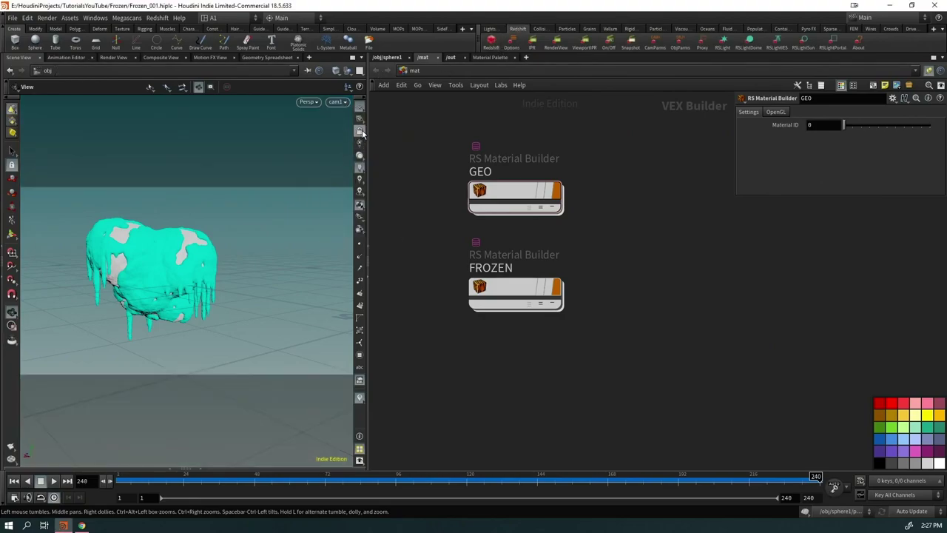
{"action": "middle_click_drag", "start_coordinate": [186, 313], "coordinate": [210, 317]}
{"action": "mouse_move", "coordinate": [211, 316]}
{"action": "left_mouse_down"}
{"action": "mouse_move", "coordinate": [133, 292]}
{"action": "mouse_move", "coordinate": [59, 306]}
{"action": "mouse_move", "coordinate": [111, 317]}
{"action": "mouse_move", "coordinate": [277, 319]}
{"action": "mouse_move", "coordinate": [199, 307]}
{"action": "mouse_move", "coordinate": [249, 313]}
{"action": "mouse_move", "coordinate": [285, 299]}
{"action": "mouse_move", "coordinate": [149, 309]}
{"action": "mouse_move", "coordinate": [258, 321]}
{"action": "mouse_move", "coordinate": [206, 326]}
{"action": "left_mouse_up"}
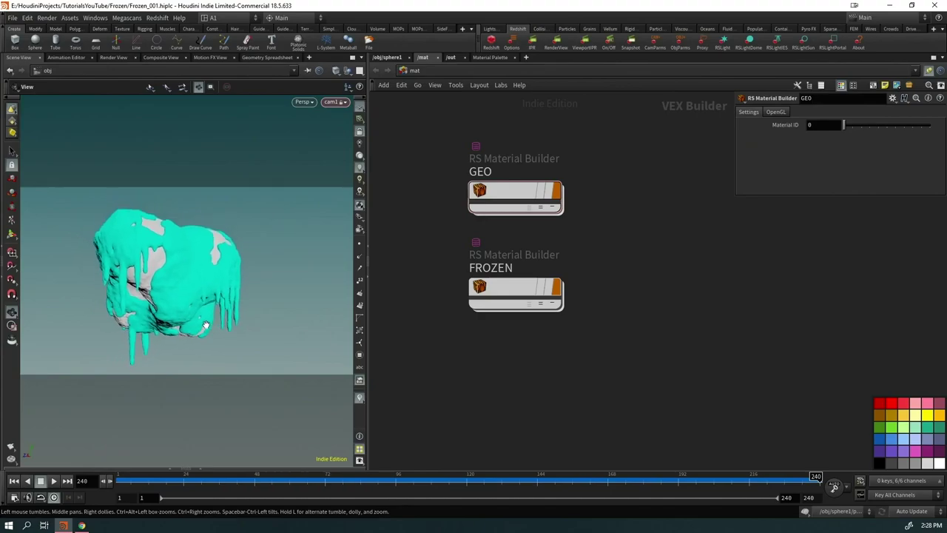
Step: Leave the camera view and add a Redshift light aimed at the object from one side
{"action": "left_click", "coordinate": [360, 131]}
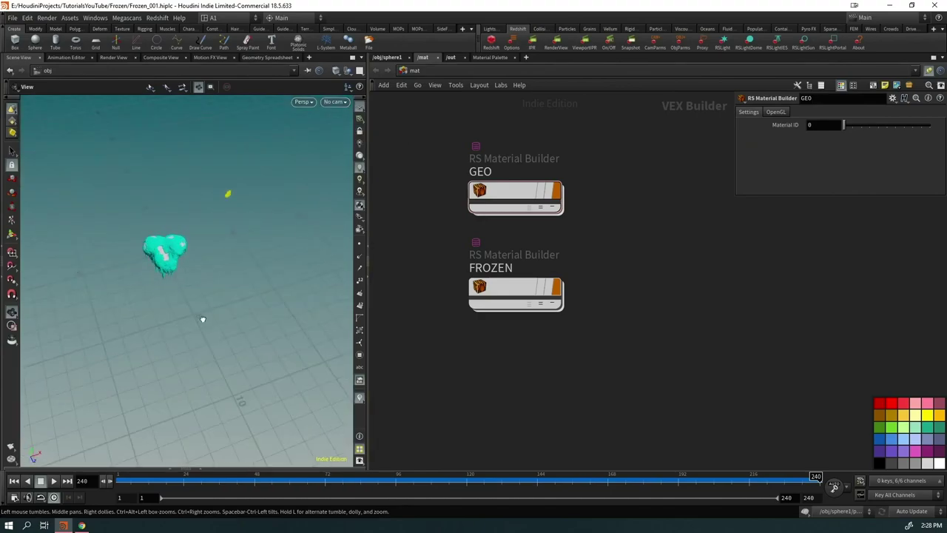
{"action": "left_click_drag", "start_coordinate": [192, 255], "coordinate": [147, 262]}
{"action": "scroll", "coordinate": [232, 268], "scroll_direction": "up", "scroll_amount": 5}
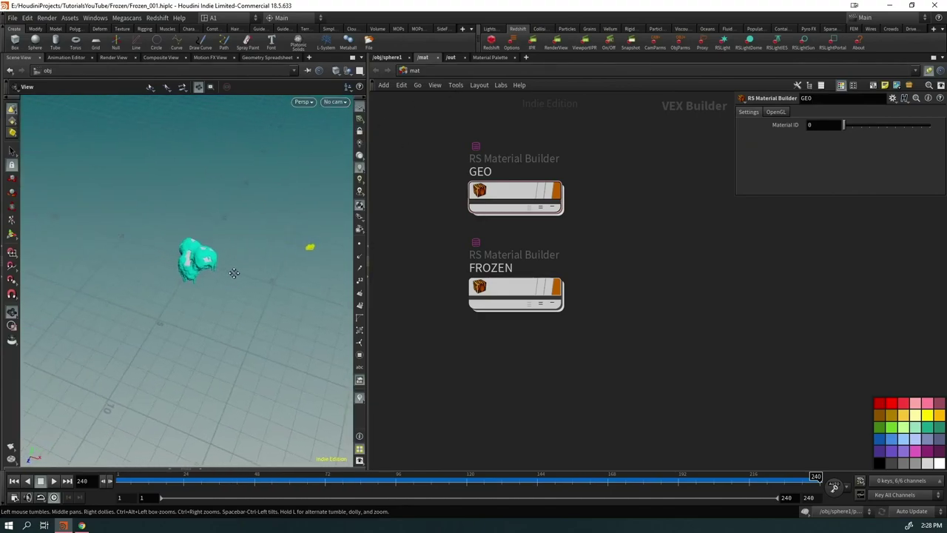
{"action": "left_click_drag", "start_coordinate": [232, 269], "coordinate": [310, 222]}
{"action": "left_click", "coordinate": [723, 41]}
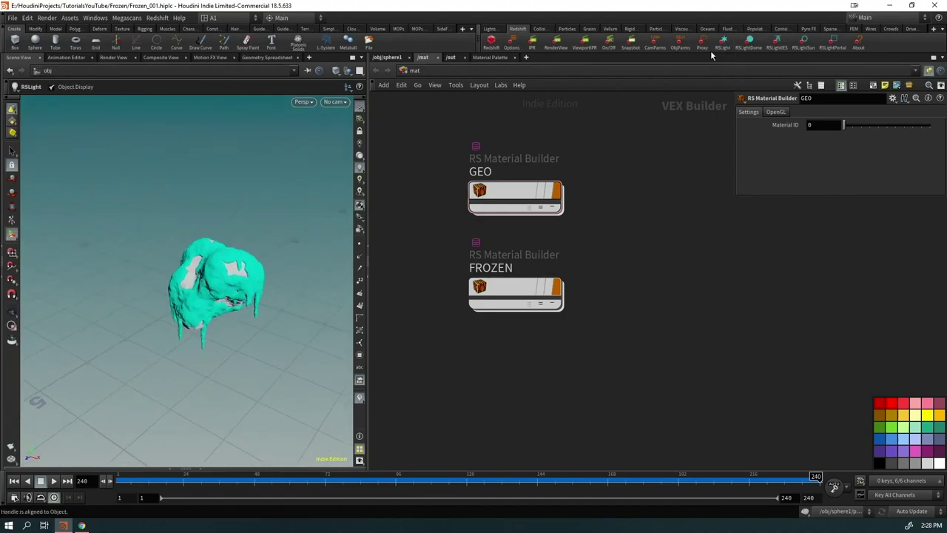
{"action": "left_click_drag", "start_coordinate": [344, 148], "coordinate": [277, 228]}
Step: Add two more Redshift lights aimed at the object from different sides, leaving each light's view before placing the following one
{"action": "left_click", "coordinate": [359, 134]}
{"action": "left_click_drag", "start_coordinate": [126, 281], "coordinate": [175, 259]}
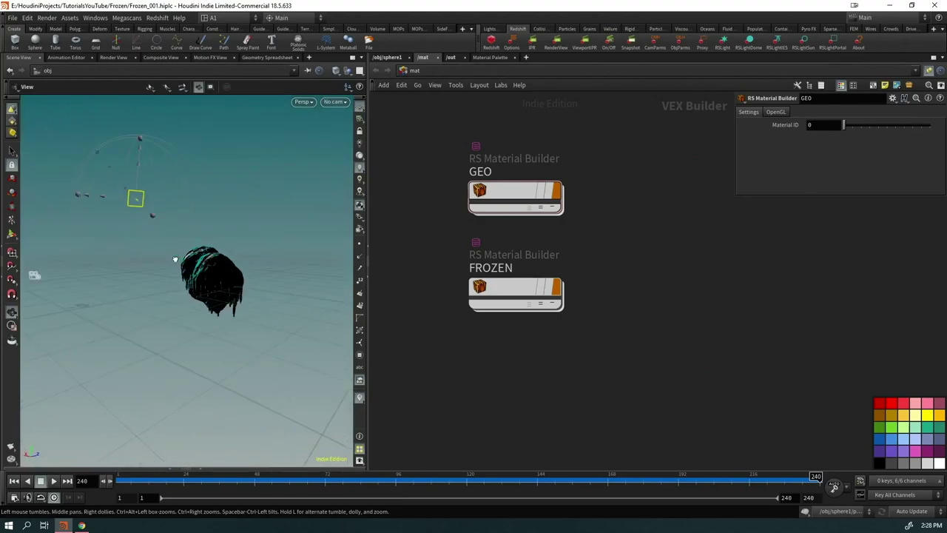
{"action": "left_click", "coordinate": [723, 40]}
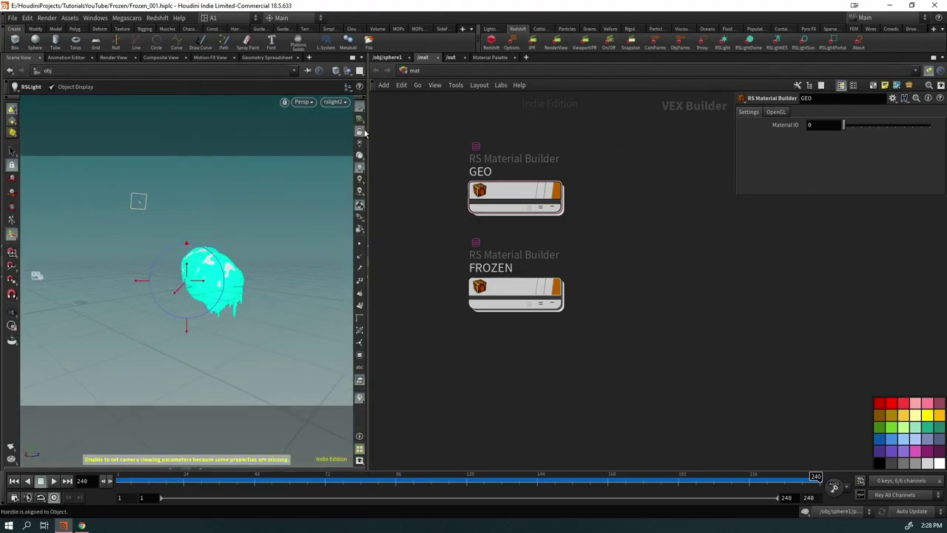
{"action": "key", "text": "Escape"}
{"action": "left_click_drag", "start_coordinate": [292, 238], "coordinate": [181, 255]}
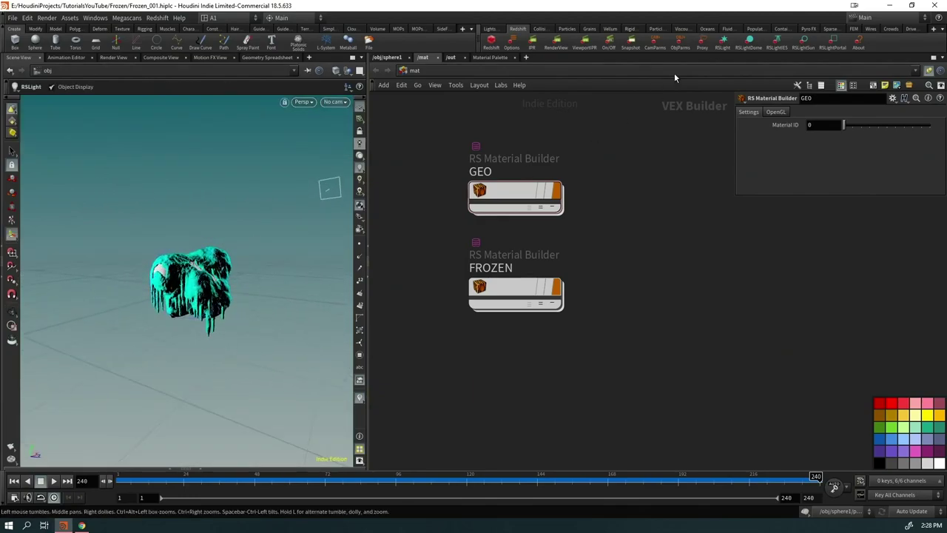
{"action": "left_click", "coordinate": [723, 41]}
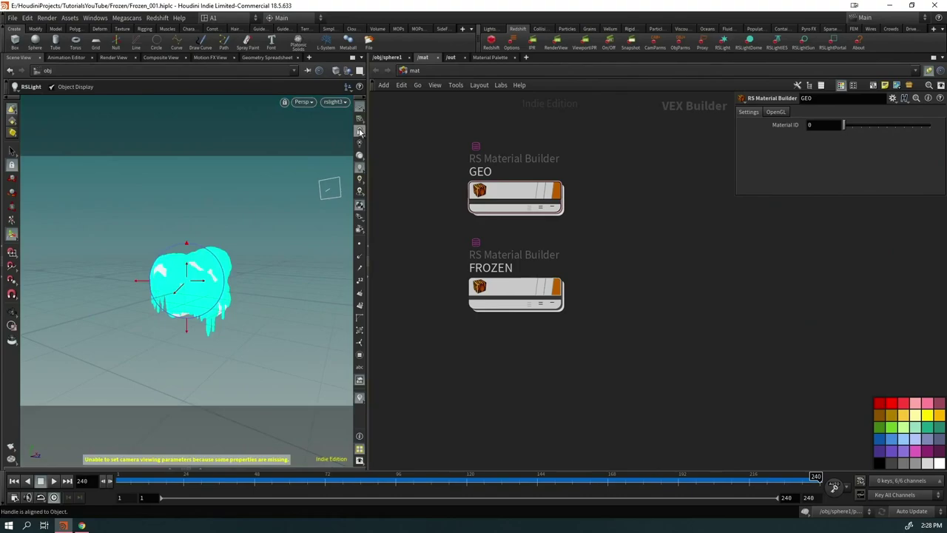
Step: Set the Area Size of rslight3 to 2.6 on all three components at the object level
{"action": "left_click", "coordinate": [387, 57]}
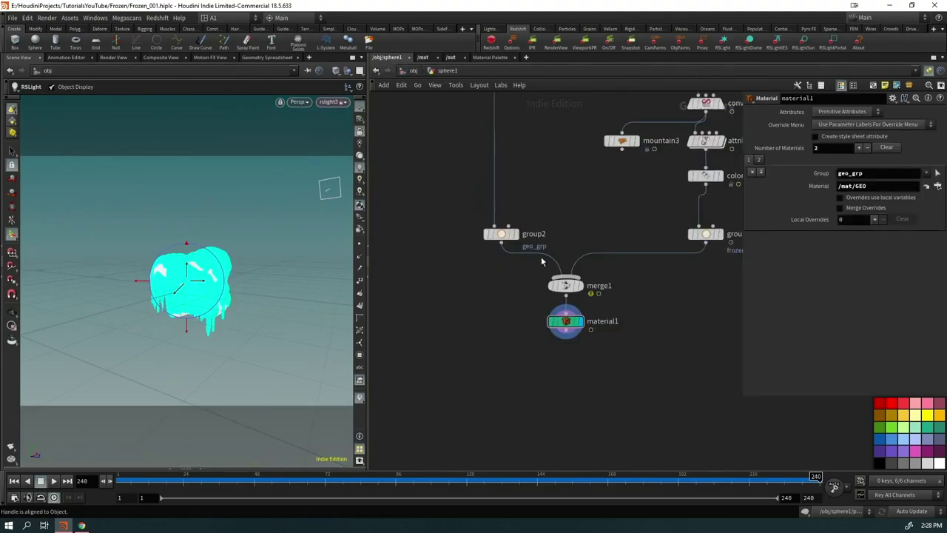
{"action": "left_click", "coordinate": [407, 58]}
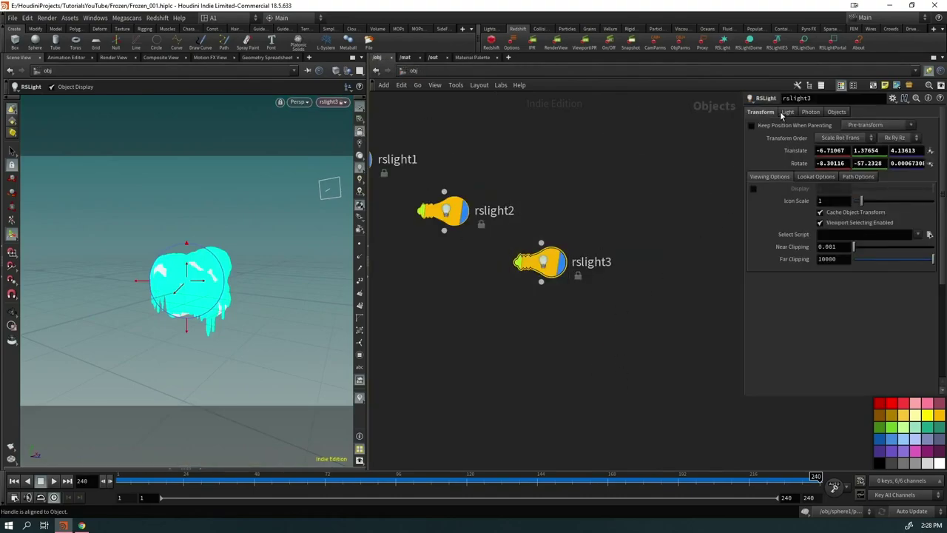
{"action": "left_click", "coordinate": [787, 111]}
{"action": "middle_click_drag", "start_coordinate": [804, 338], "coordinate": [836, 335]}
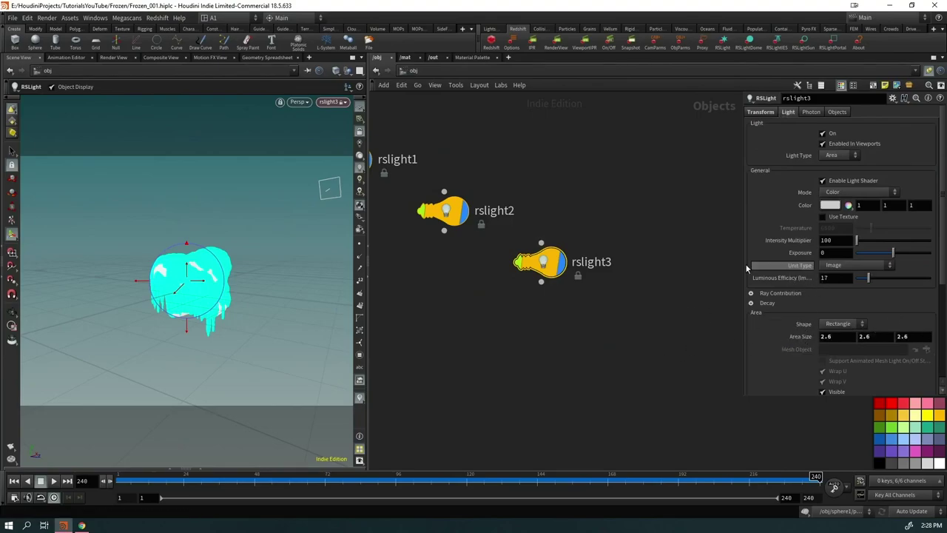
Step: Select all three Redshift lights together and disable their Visible option
{"action": "scroll", "coordinate": [626, 207], "scroll_direction": "down", "scroll_amount": 3}
{"action": "left_click_drag", "start_coordinate": [630, 169], "coordinate": [476, 299]}
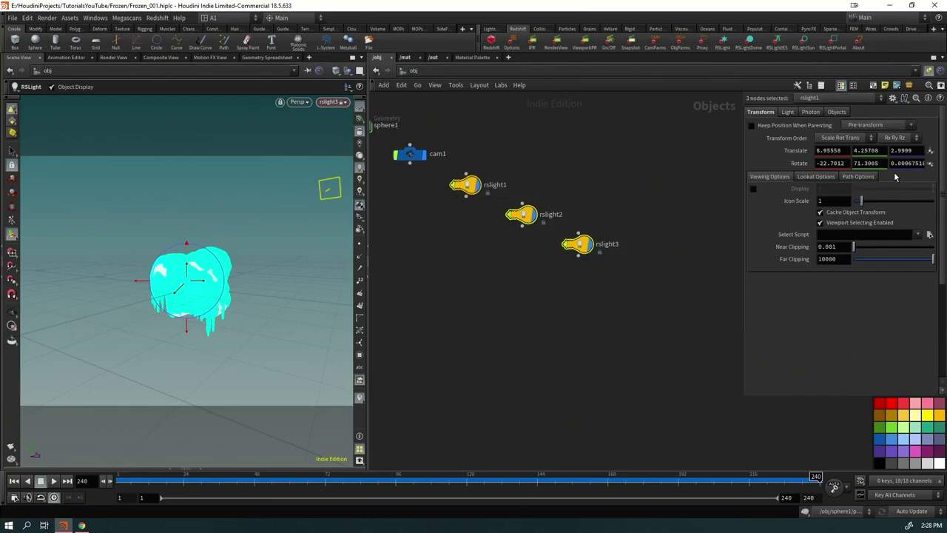
{"action": "left_click", "coordinate": [787, 111]}
{"action": "scroll", "coordinate": [855, 331], "scroll_direction": "down", "scroll_amount": 2}
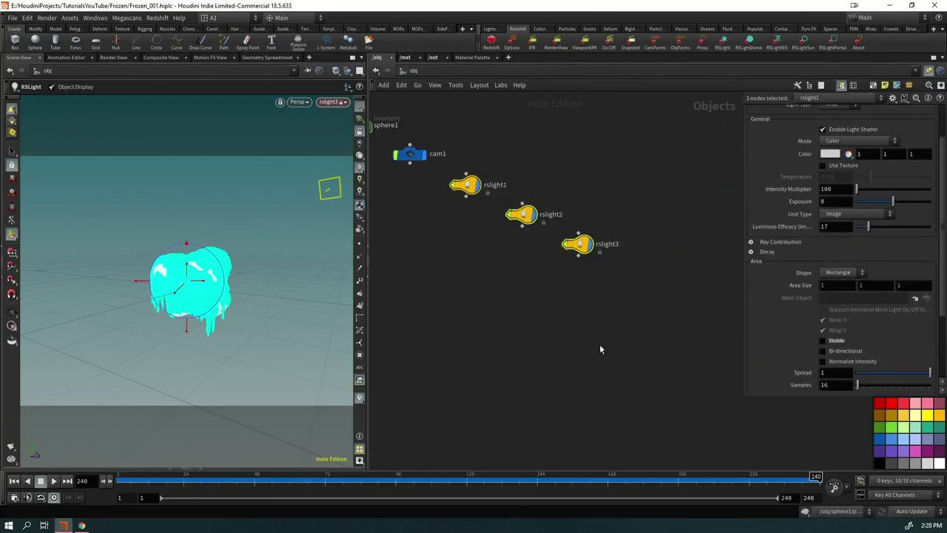
Step: Arrange the three lights in a column beside sphere1, place cam1 below sphere1, and save the scene
{"action": "key", "text": "l"}
{"action": "left_click_drag", "start_coordinate": [689, 242], "coordinate": [556, 209]}
{"action": "left_click_drag", "start_coordinate": [489, 245], "coordinate": [433, 257]}
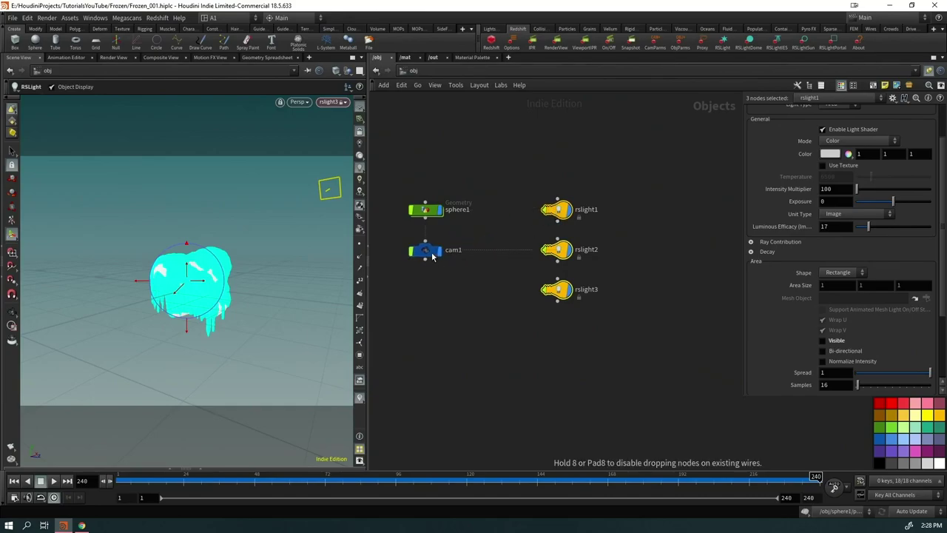
{"action": "left_click", "coordinate": [444, 288]}
{"action": "key", "text": "ctrl+s"}
Step: Look through cam1 in the viewport and start a Redshift Render View preview using /obj/cam1, with the image zoomed to 63%
{"action": "left_click", "coordinate": [342, 103]}
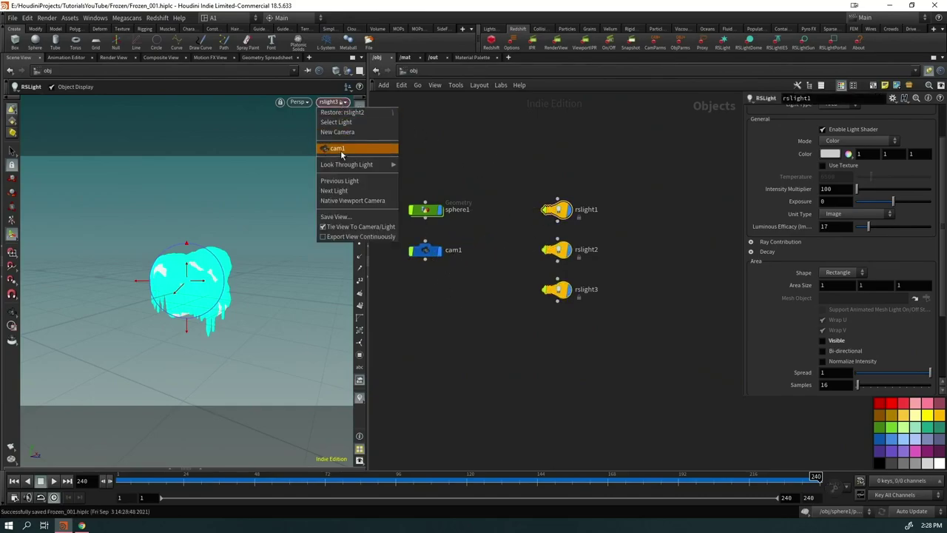
{"action": "left_click", "coordinate": [341, 148]}
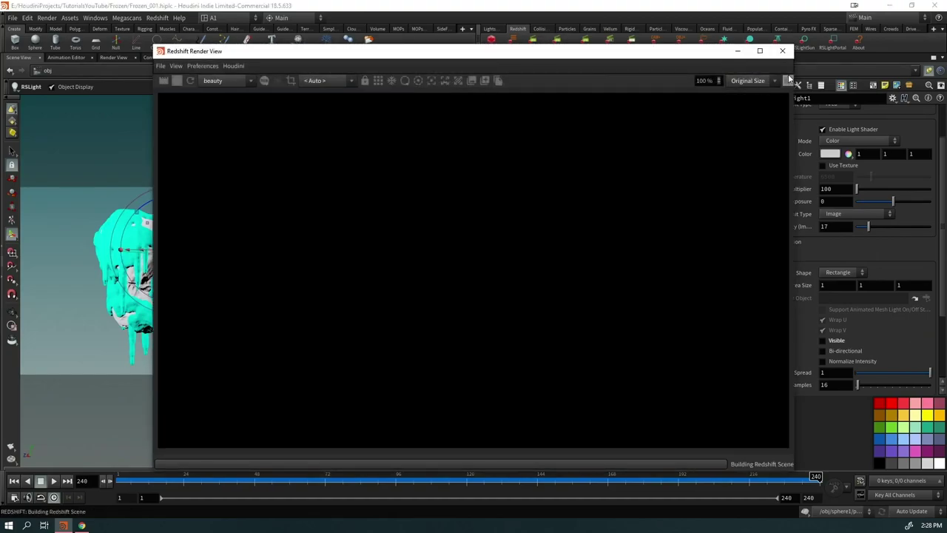
{"action": "left_click_drag", "start_coordinate": [793, 96], "coordinate": [554, 106]}
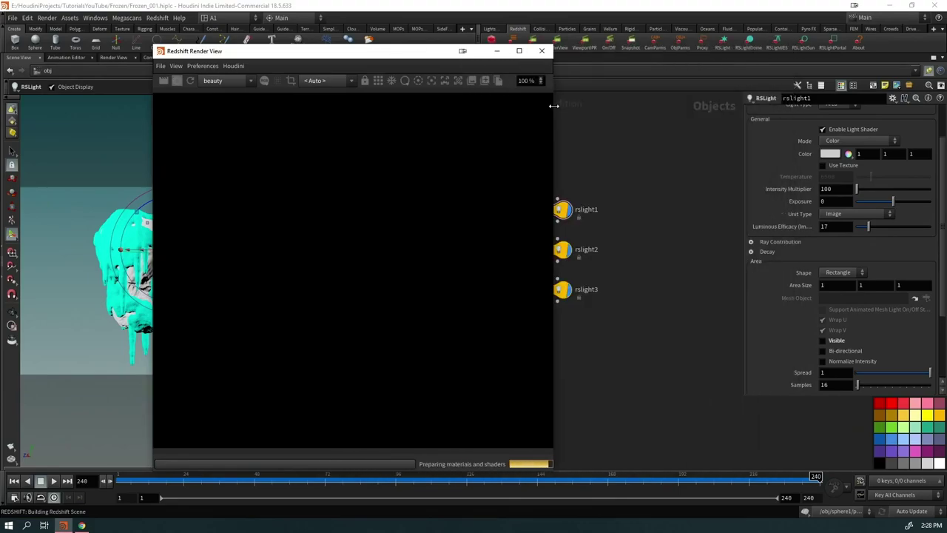
{"action": "left_click", "coordinate": [321, 80]}
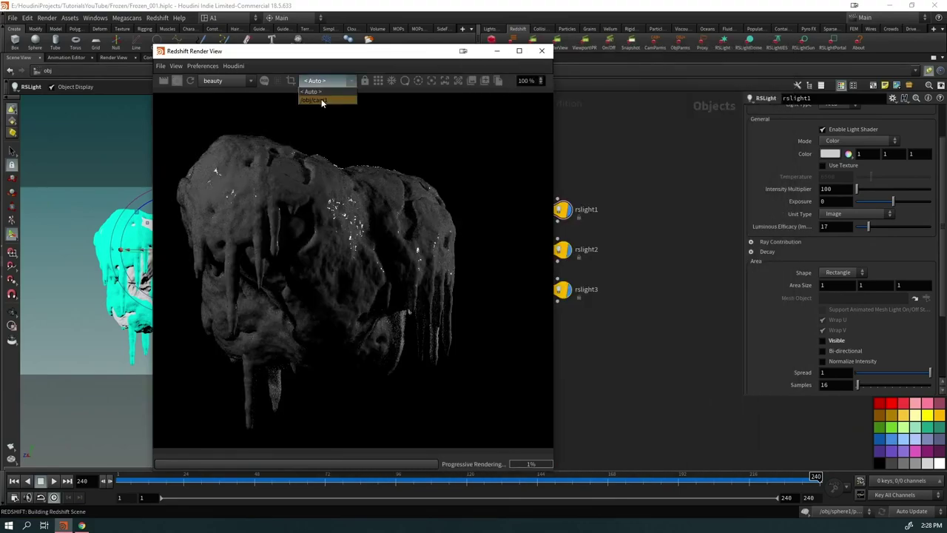
{"action": "left_click", "coordinate": [321, 98]}
{"action": "scroll", "coordinate": [313, 302], "scroll_direction": "down", "scroll_amount": 3}
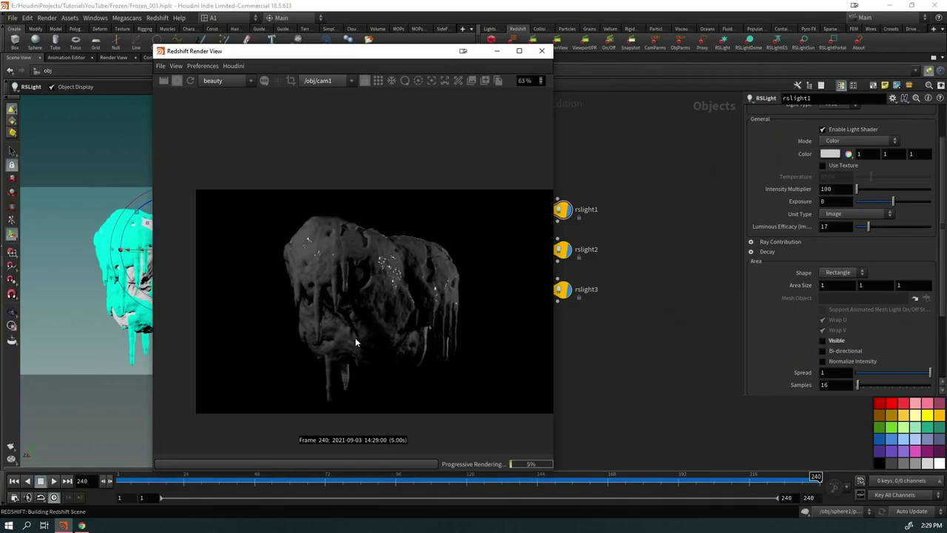
Step: Widen the scene view pane and place the render window over it, keeping the node network uncovered
{"action": "left_click_drag", "start_coordinate": [394, 50], "coordinate": [335, 186]}
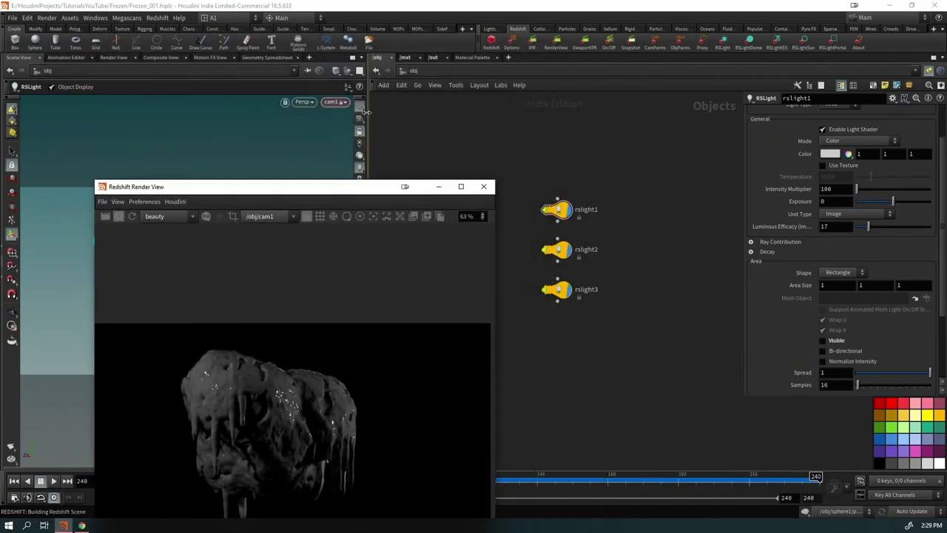
{"action": "left_click_drag", "start_coordinate": [365, 111], "coordinate": [474, 111]}
{"action": "left_click_drag", "start_coordinate": [346, 189], "coordinate": [300, 59]}
Step: Apply the Water preset to Material1 inside the FROZEN material builder
{"action": "left_click", "coordinate": [520, 58]}
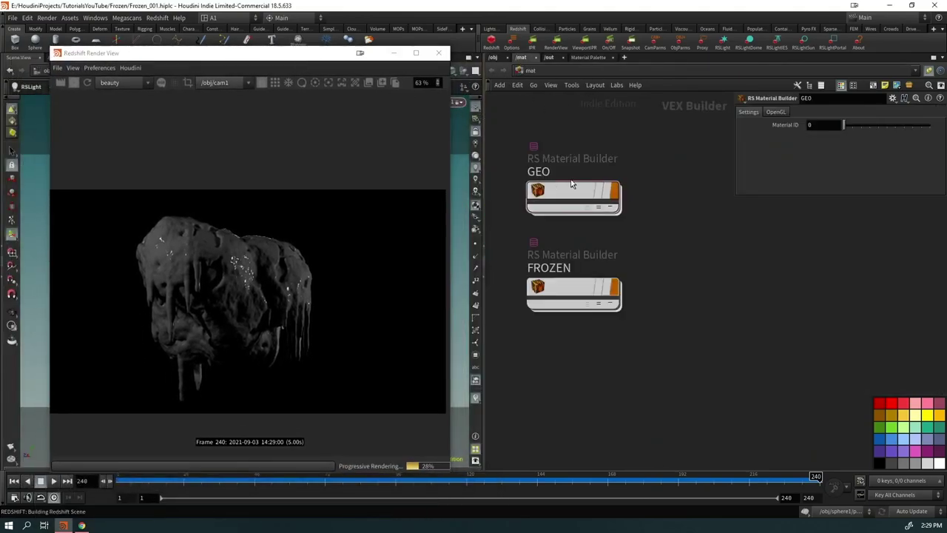
{"action": "mouse_move", "coordinate": [562, 288]}
{"action": "middle_click_drag", "start_coordinate": [637, 324], "coordinate": [526, 313]}
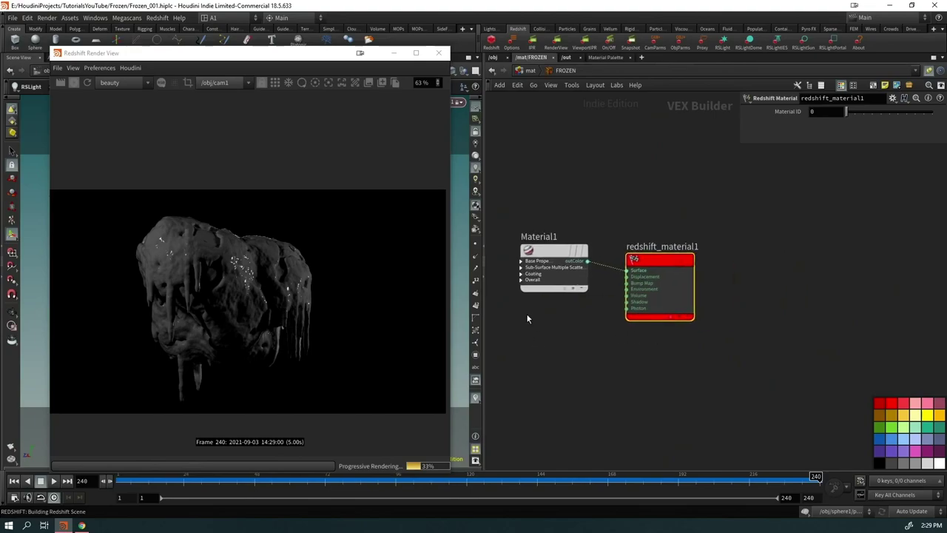
{"action": "left_click", "coordinate": [555, 278]}
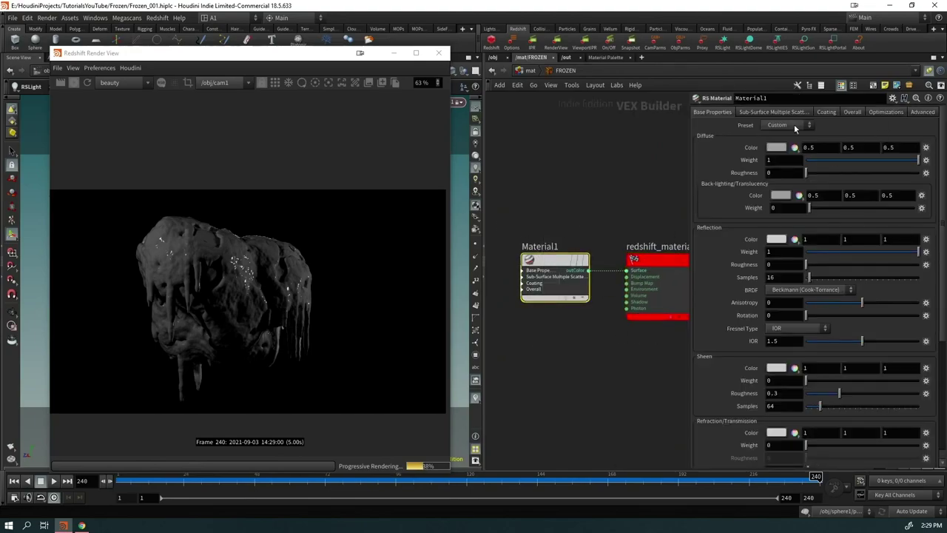
{"action": "left_click", "coordinate": [794, 126]}
{"action": "left_click", "coordinate": [777, 160]}
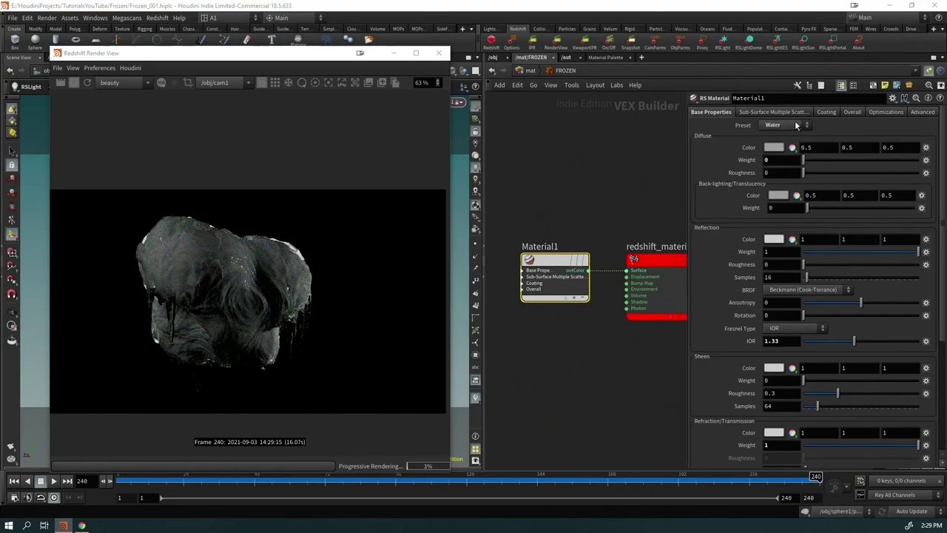
Step: Apply the Tinted Glass preset to Material1 in FROZEN and set its sub-surface transmittance color to 0.35, 0.7725, 1
{"action": "left_click", "coordinate": [796, 126]}
{"action": "left_click", "coordinate": [776, 160]}
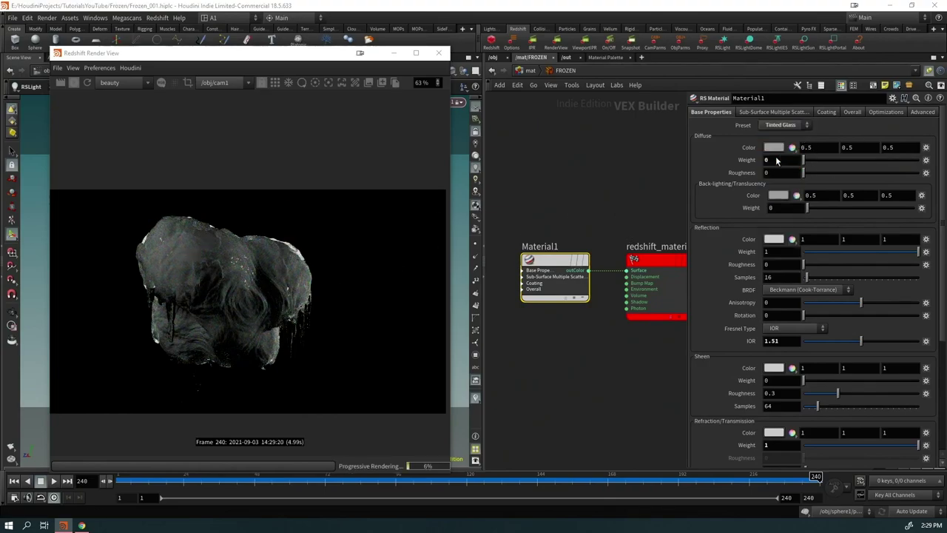
{"action": "scroll", "coordinate": [781, 296], "scroll_direction": "down", "scroll_amount": 10}
{"action": "left_click", "coordinate": [781, 385]}
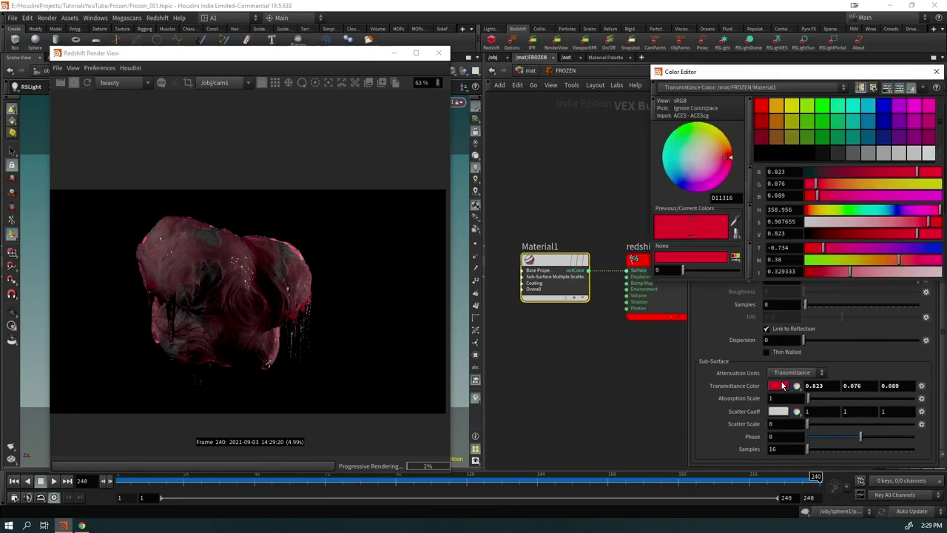
{"action": "left_click", "coordinate": [888, 212]}
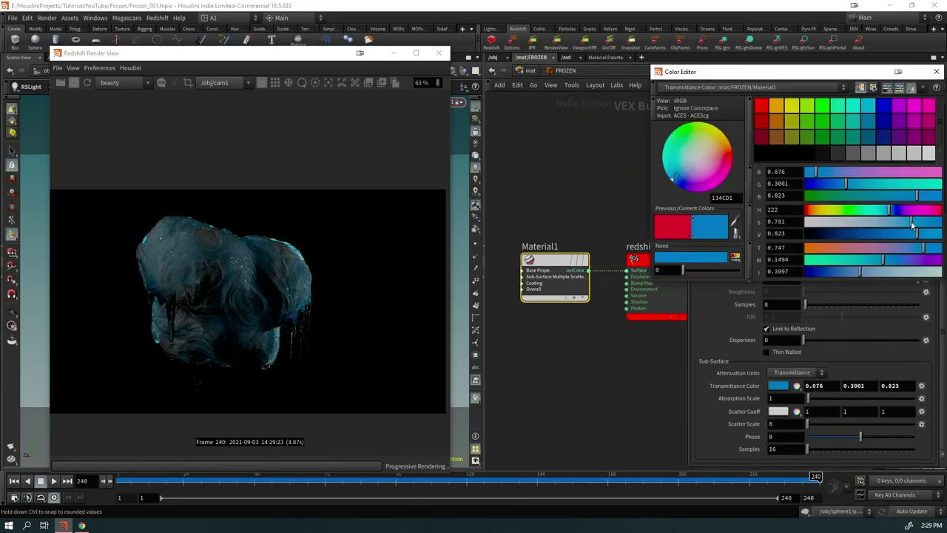
{"action": "left_click_drag", "start_coordinate": [911, 220], "coordinate": [943, 235]}
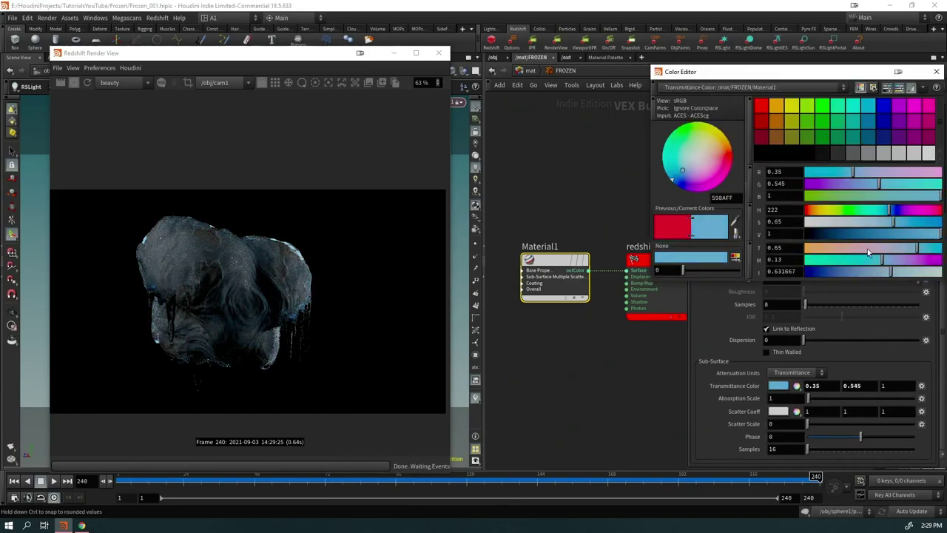
{"action": "left_click_drag", "start_coordinate": [887, 211], "coordinate": [883, 214]}
{"action": "left_click", "coordinate": [937, 73]}
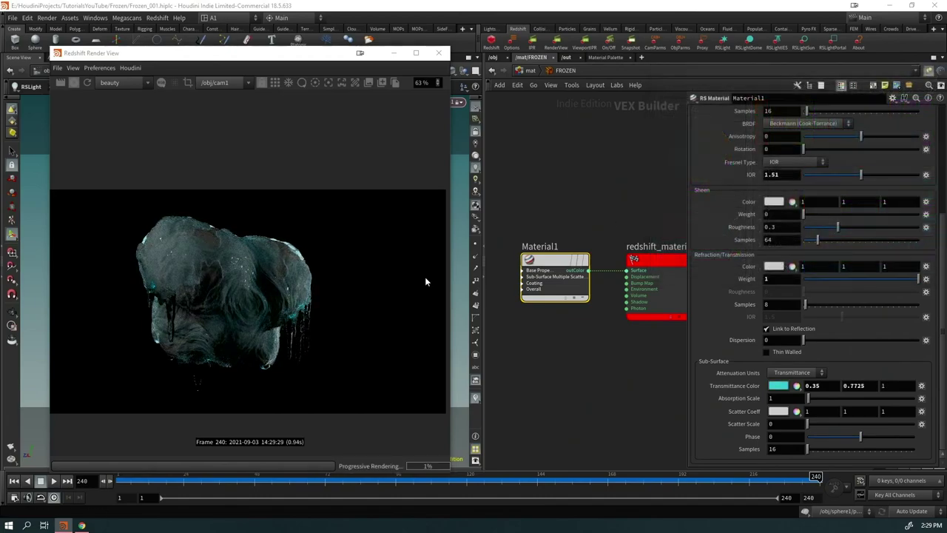
Step: Enable displacement in the Redshift tessellation settings of the sphere1 object
{"action": "scroll", "coordinate": [709, 254], "scroll_direction": "up", "scroll_amount": 5}
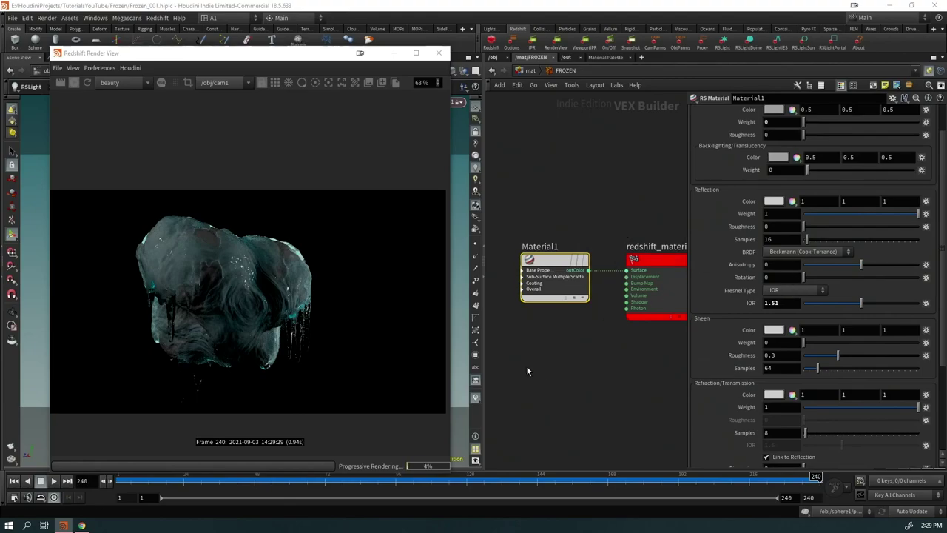
{"action": "left_click", "coordinate": [499, 58]}
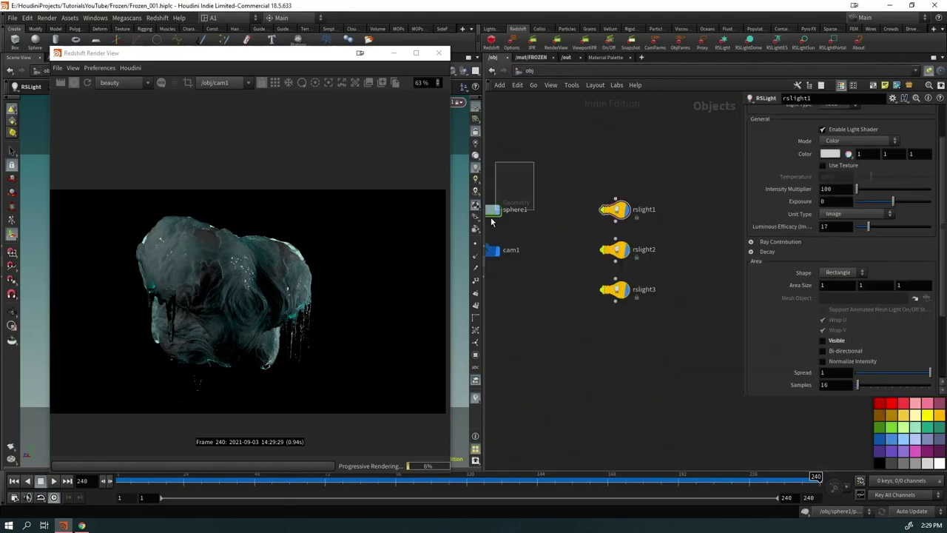
{"action": "left_click_drag", "start_coordinate": [491, 221], "coordinate": [491, 222]}
{"action": "left_click", "coordinate": [827, 113]}
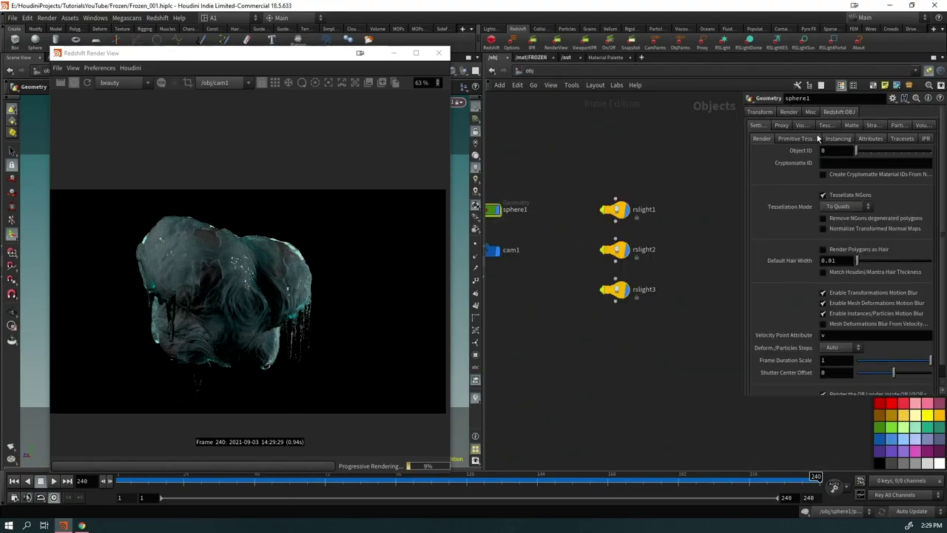
{"action": "left_click", "coordinate": [826, 125]}
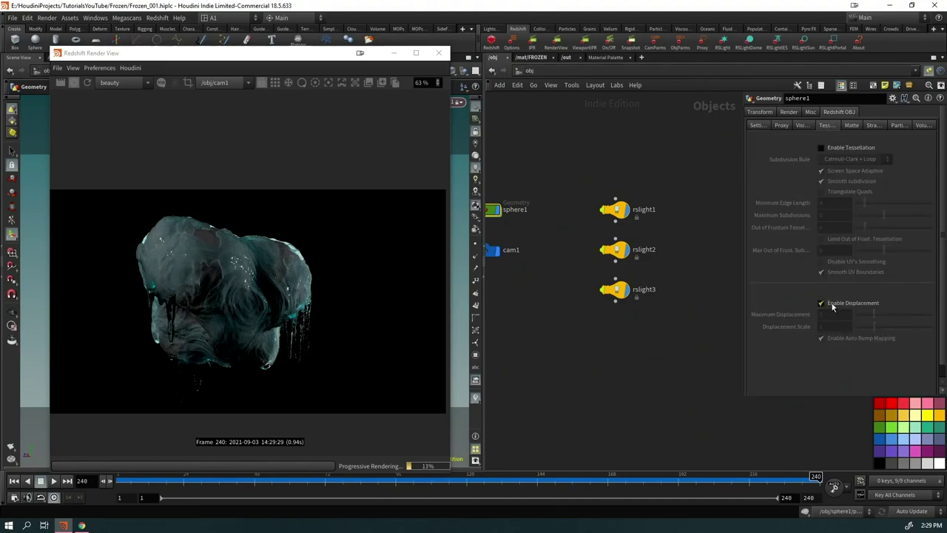
Step: Add an RS Displacement node to the FROZEN material, connect it to redshift_material1's Displacement input, and save the scene
{"action": "left_click", "coordinate": [530, 59]}
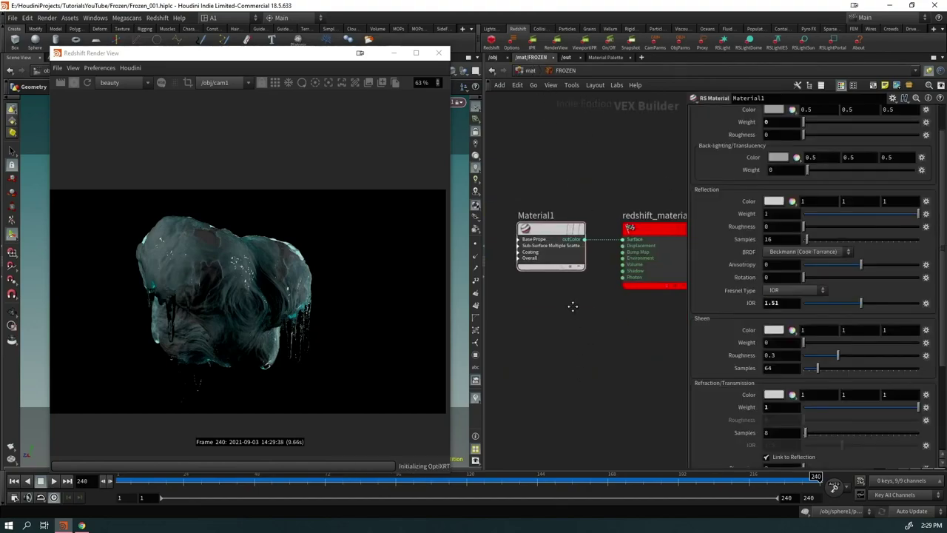
{"action": "key", "text": "Tab"}
{"action": "type", "text": "s"}
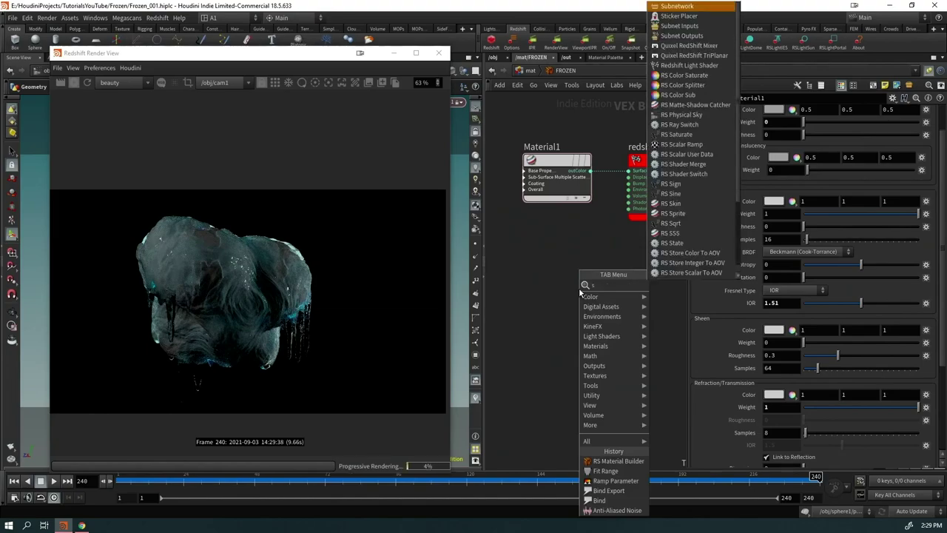
{"action": "key", "text": "BackSpace"}
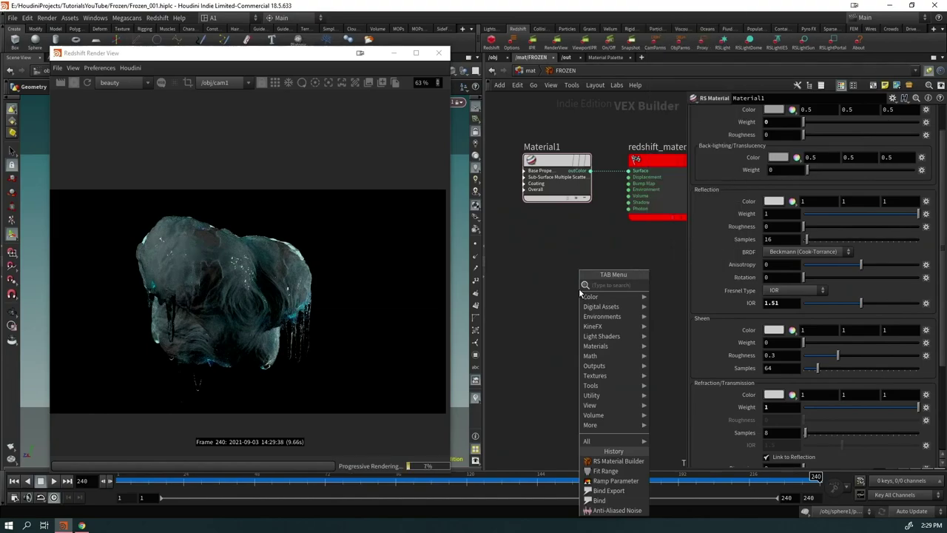
{"action": "type", "text": "displ"}
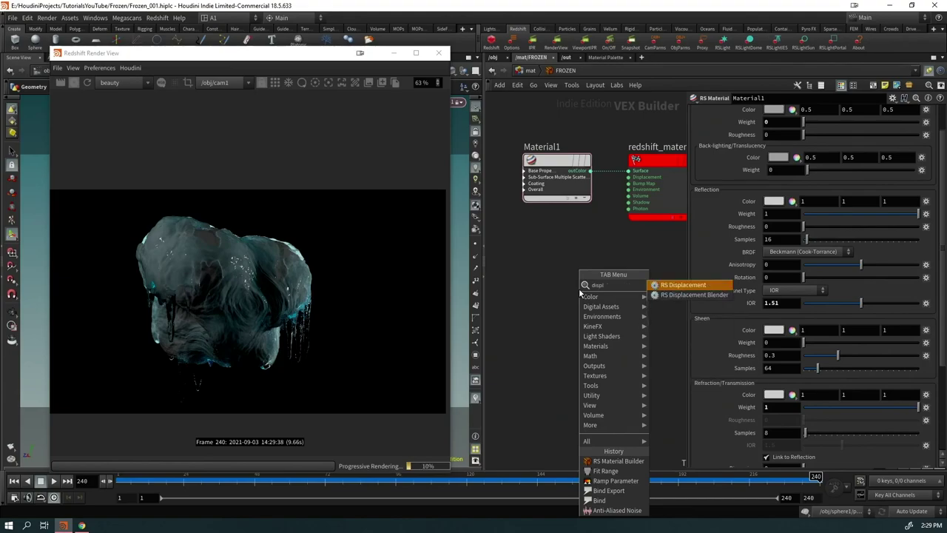
{"action": "key", "text": "Return"}
{"action": "left_click", "coordinate": [579, 296]}
{"action": "left_click_drag", "start_coordinate": [611, 299], "coordinate": [547, 170]}
{"action": "key", "text": "ctrl+s"}
Step: Add an RS Maxon Noise node beside the displacement node in the FROZEN material
{"action": "key", "text": "Tab"}
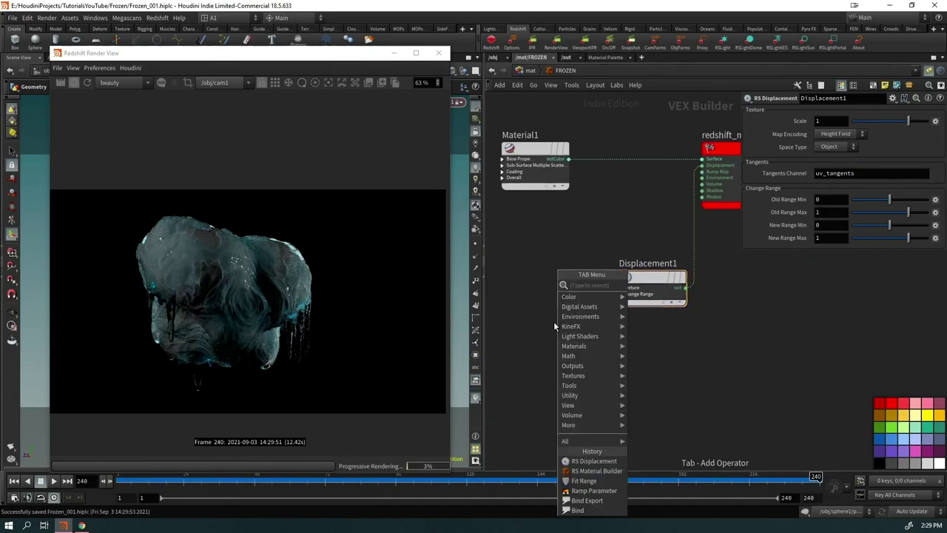
{"action": "type", "text": "maxon"}
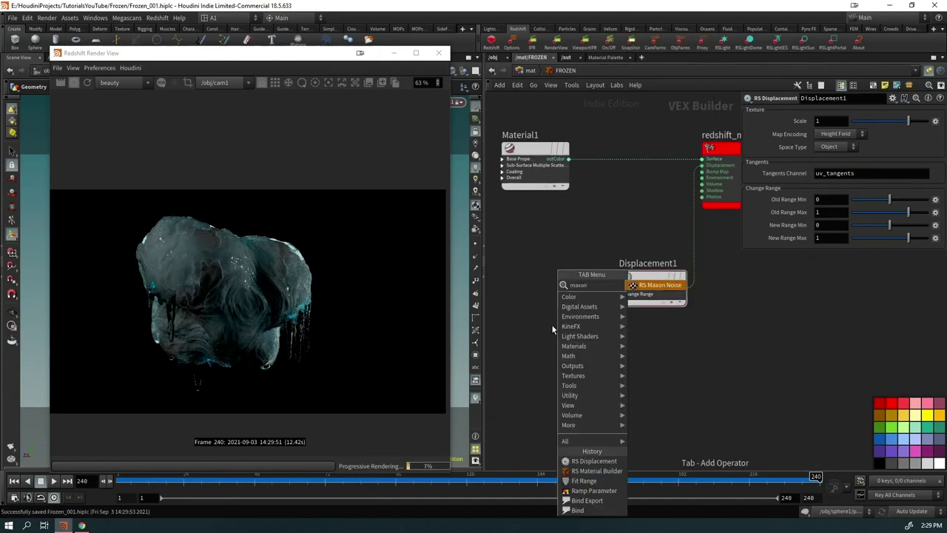
{"action": "key", "text": "Return"}
{"action": "left_click", "coordinate": [552, 328]}
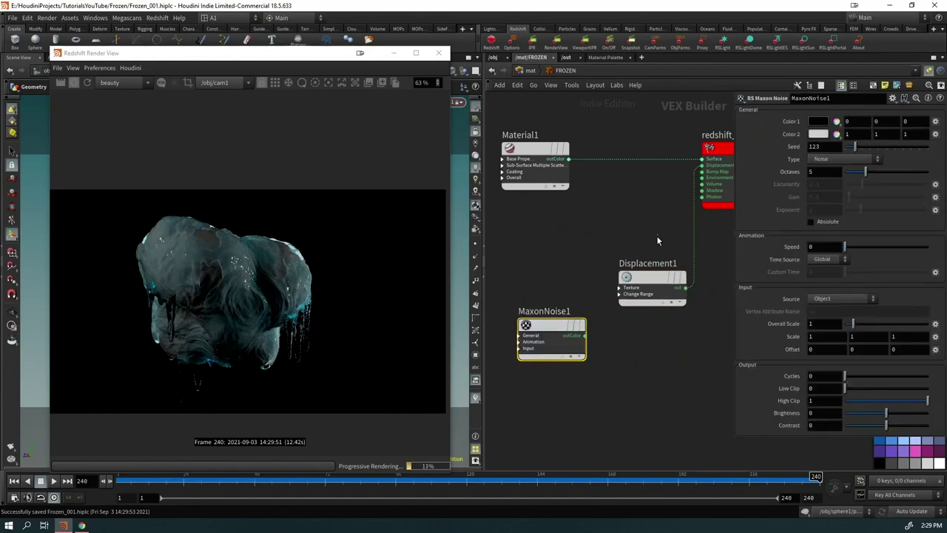
Step: Set the scale of Displacement1 to 0.01
{"action": "left_click", "coordinate": [652, 280]}
{"action": "type", "text": "0.0"}
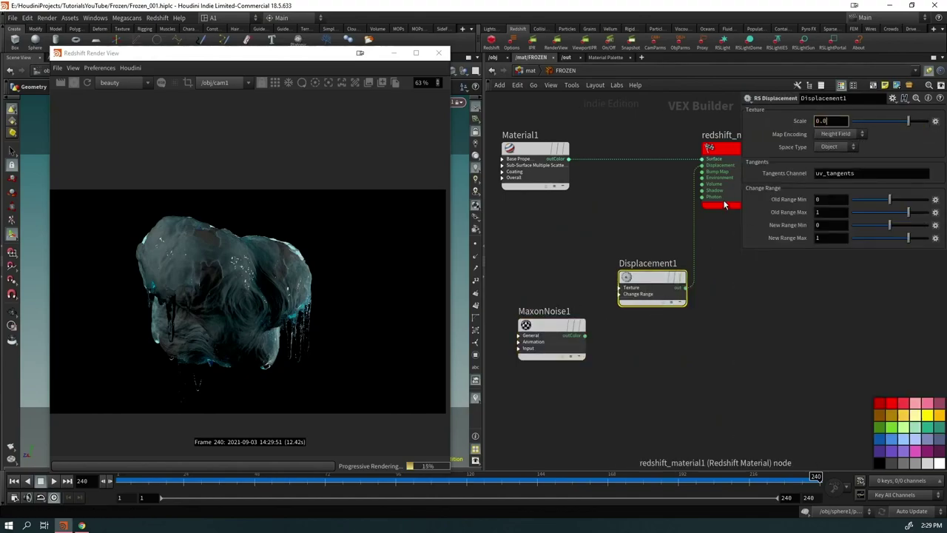
{"action": "type", "text": "1"}
{"action": "key", "text": "Return"}
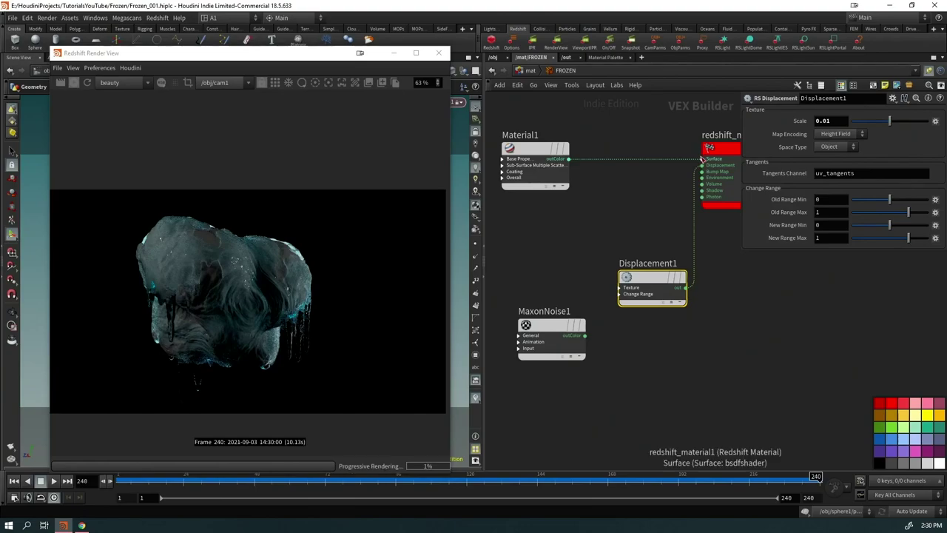
Step: Preview MaxonNoise1 through the Surface input, setting its noise type to FBM and its overall scale to 3.51
{"action": "left_click_drag", "start_coordinate": [703, 159], "coordinate": [557, 262]}
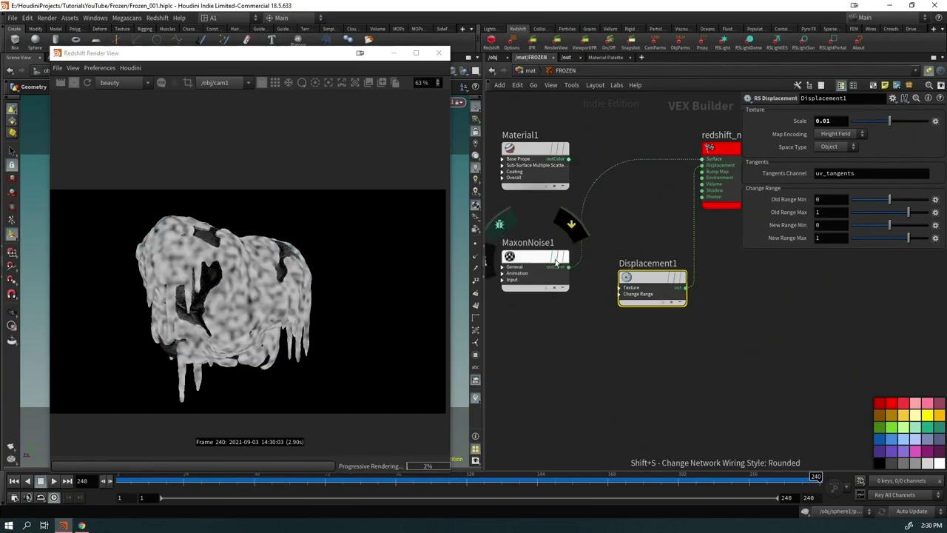
{"action": "left_click", "coordinate": [557, 263]}
{"action": "left_click", "coordinate": [845, 159]}
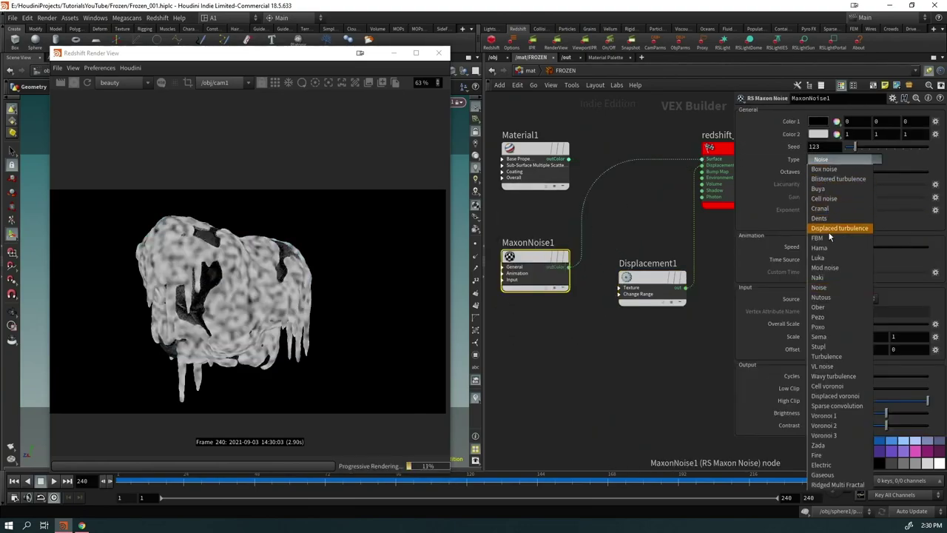
{"action": "left_click", "coordinate": [820, 239]}
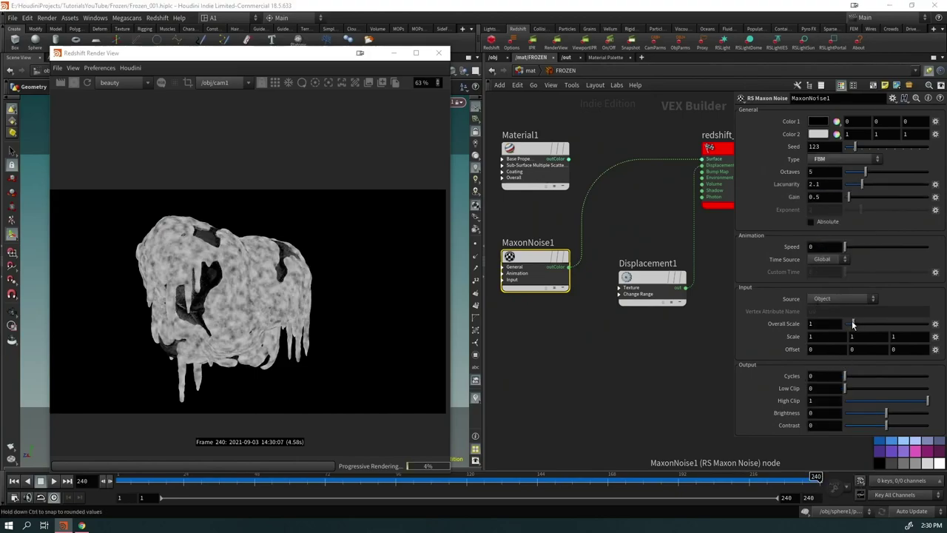
{"action": "left_click_drag", "start_coordinate": [853, 324], "coordinate": [874, 324]}
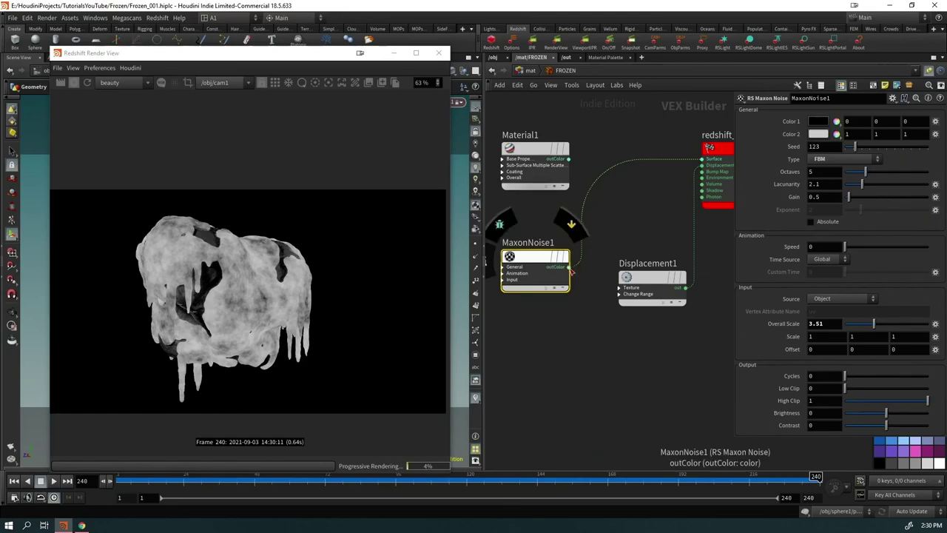
Step: Connect MaxonNoise1 to Displacement1's Texture input and reconnect Material1 to the Surface input of redshift_material1
{"action": "left_click_drag", "start_coordinate": [569, 268], "coordinate": [617, 290]}
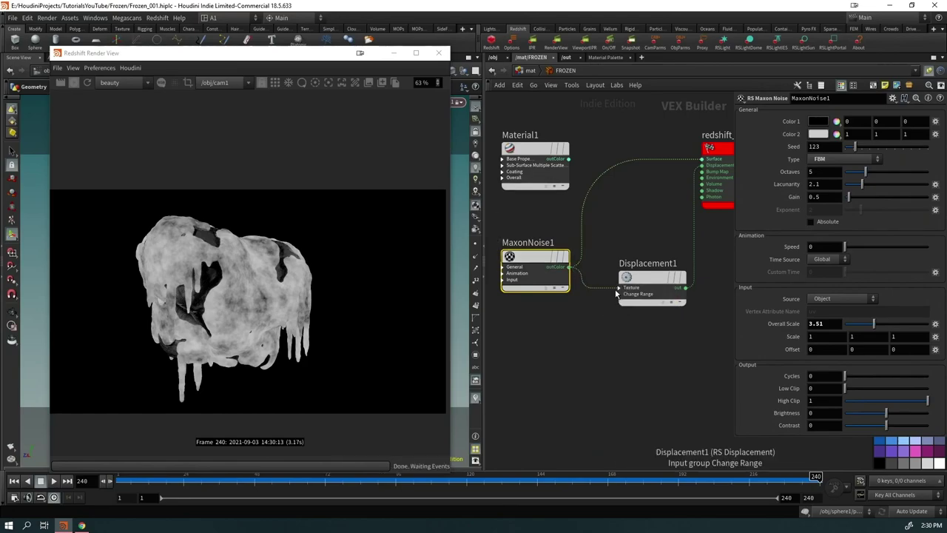
{"action": "left_click_drag", "start_coordinate": [569, 159], "coordinate": [702, 159]}
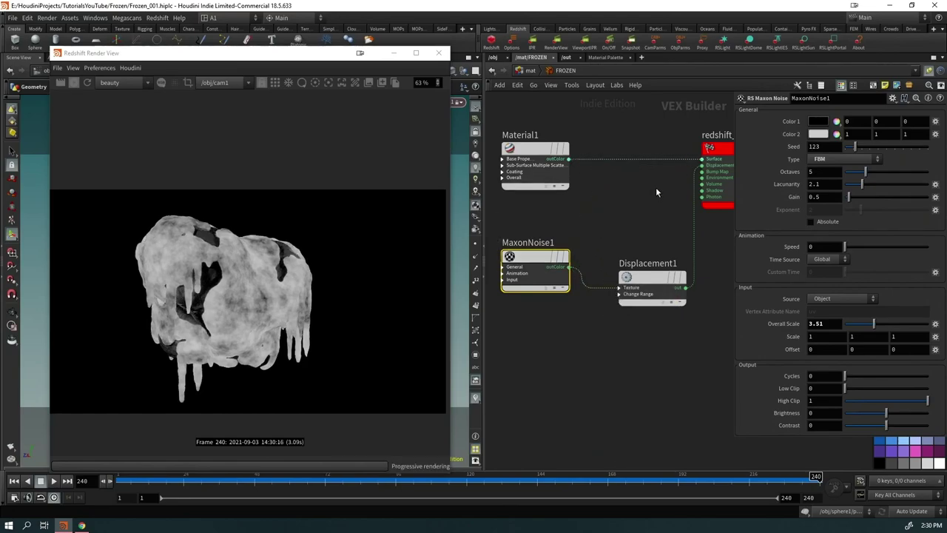
{"action": "scroll", "coordinate": [217, 330], "scroll_direction": "up", "scroll_amount": 3}
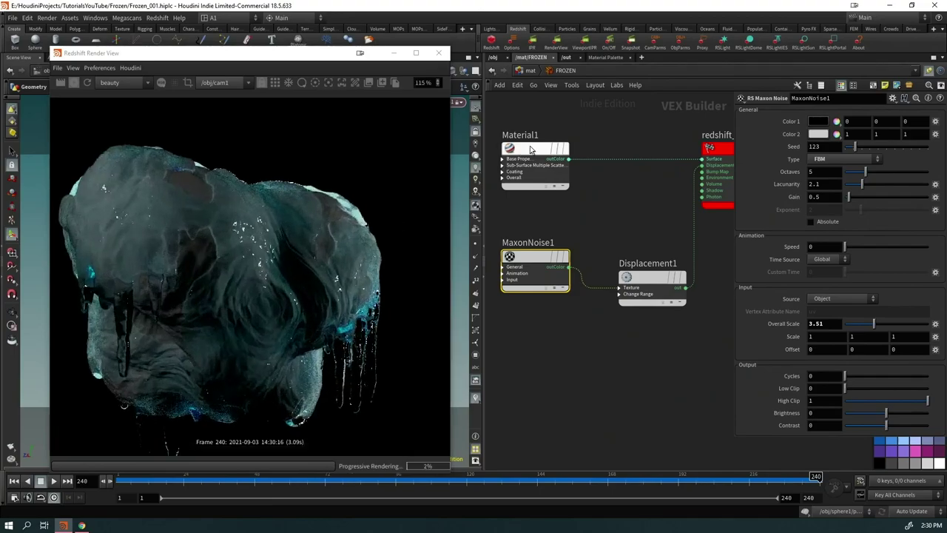
Step: Tidy the FROZEN network by moving Material1 closer to the output node and lining up Displacement1 with MaxonNoise1
{"action": "left_click", "coordinate": [530, 150]}
{"action": "left_click_drag", "start_coordinate": [540, 168], "coordinate": [594, 149]}
{"action": "left_click_drag", "start_coordinate": [638, 290], "coordinate": [633, 270]}
{"action": "scroll", "coordinate": [613, 341], "scroll_direction": "down", "scroll_amount": 1}
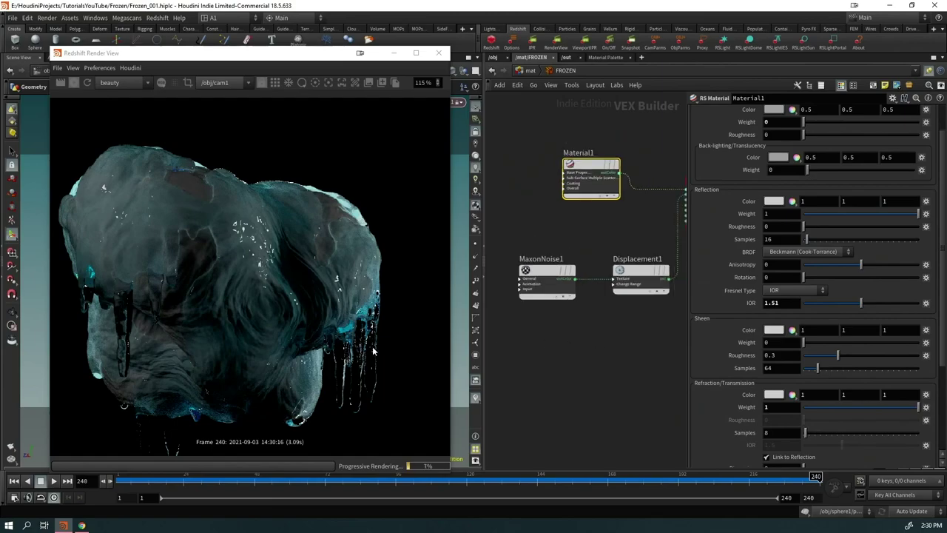
{"action": "scroll", "coordinate": [297, 367], "scroll_direction": "down", "scroll_amount": 2}
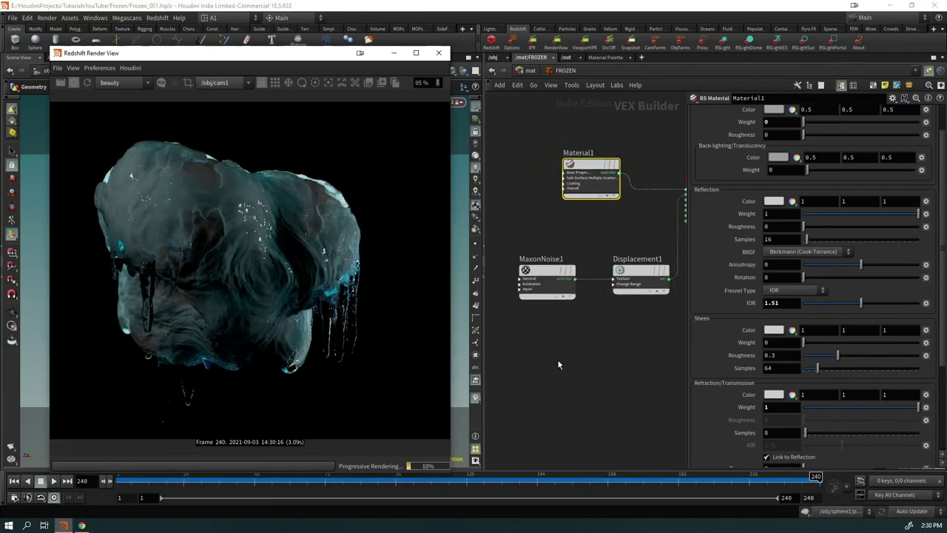
{"action": "middle_click_drag", "start_coordinate": [557, 310], "coordinate": [533, 301]}
Step: Open the GEO material builder and show the base properties of its Material1 node
{"action": "left_click", "coordinate": [530, 71]}
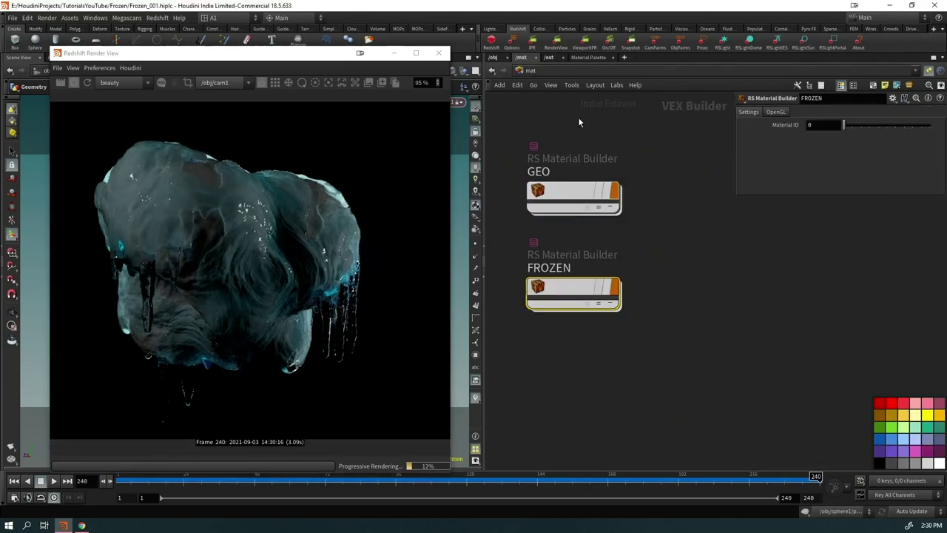
{"action": "left_click", "coordinate": [563, 196]}
{"action": "double_click", "coordinate": [563, 196]}
{"action": "left_click", "coordinate": [651, 255]}
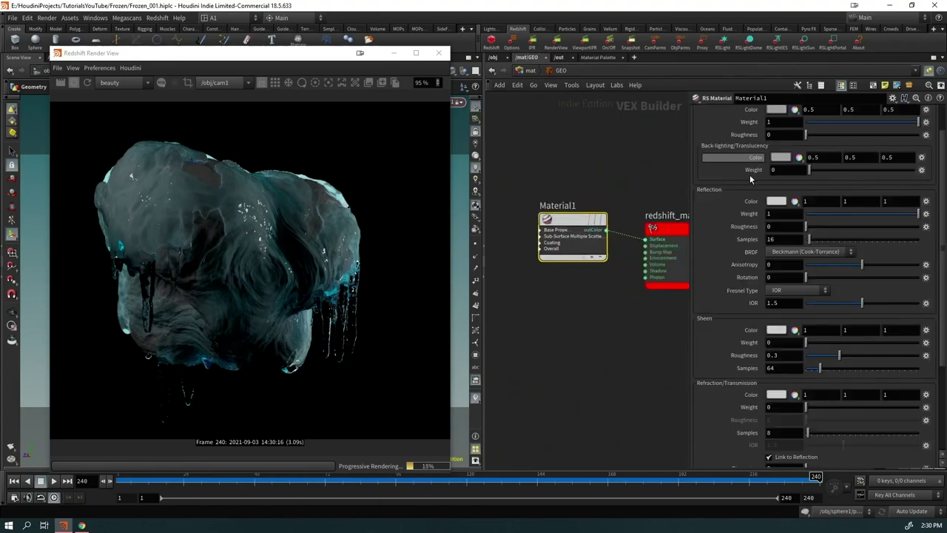
{"action": "scroll", "coordinate": [749, 174], "scroll_direction": "up", "scroll_amount": 2}
Step: Try the Iron preset on GEO's Material1 and return the preset to Custom
{"action": "left_click", "coordinate": [777, 126]}
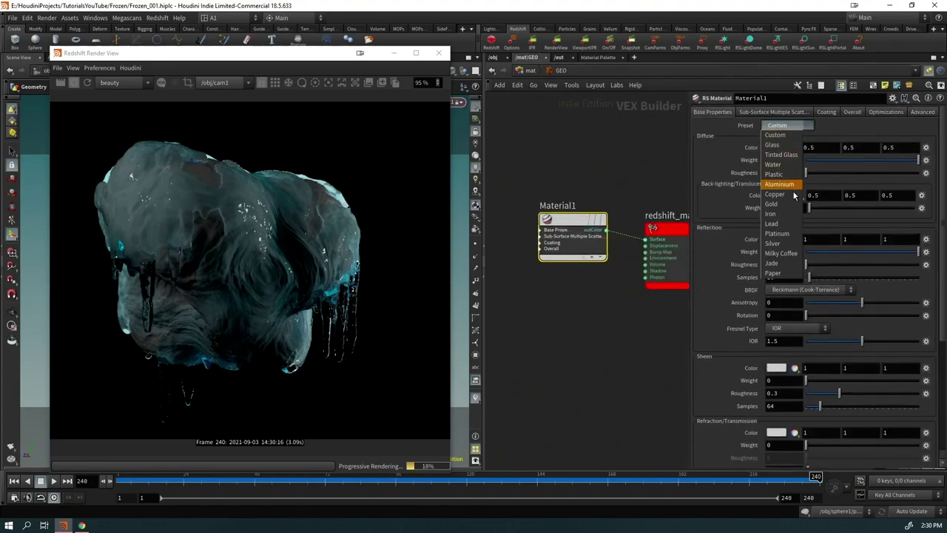
{"action": "left_click", "coordinate": [777, 216]}
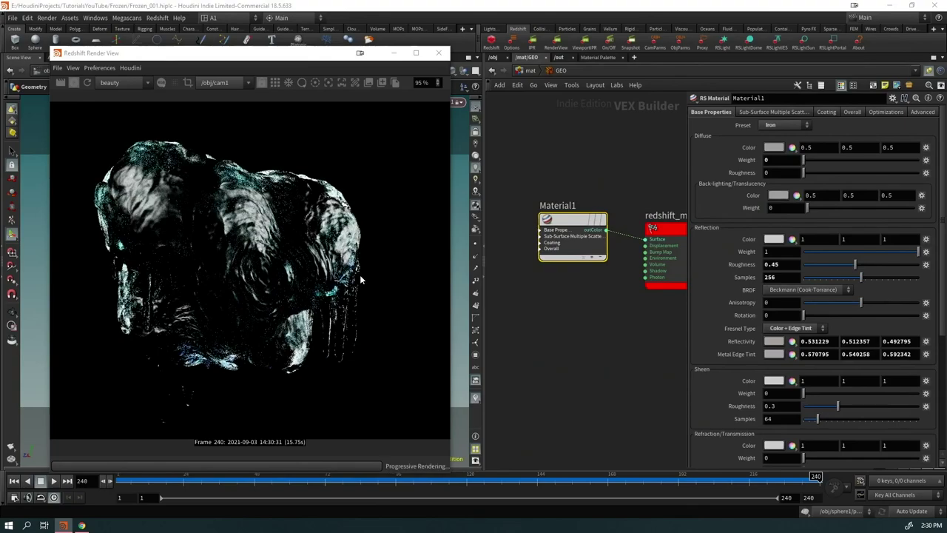
{"action": "left_click", "coordinate": [773, 126]}
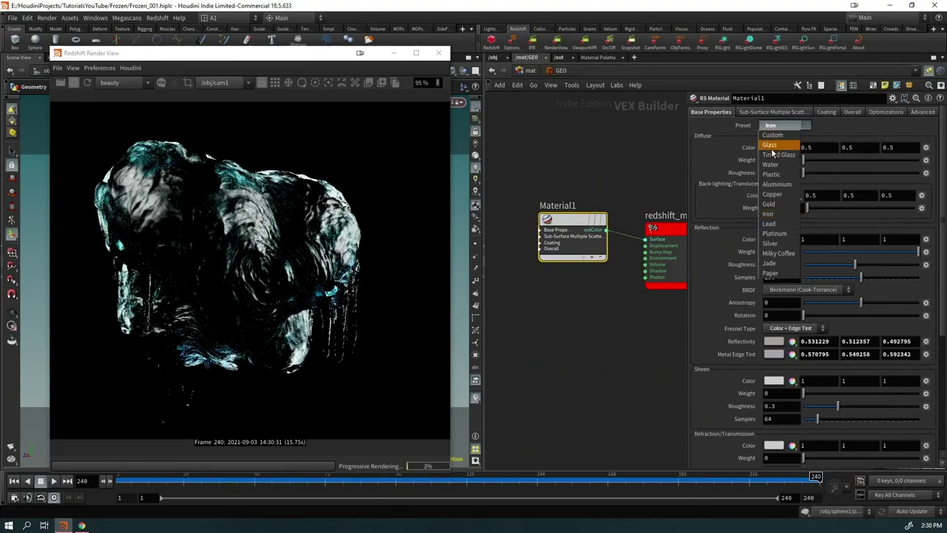
{"action": "key", "text": "Return"}
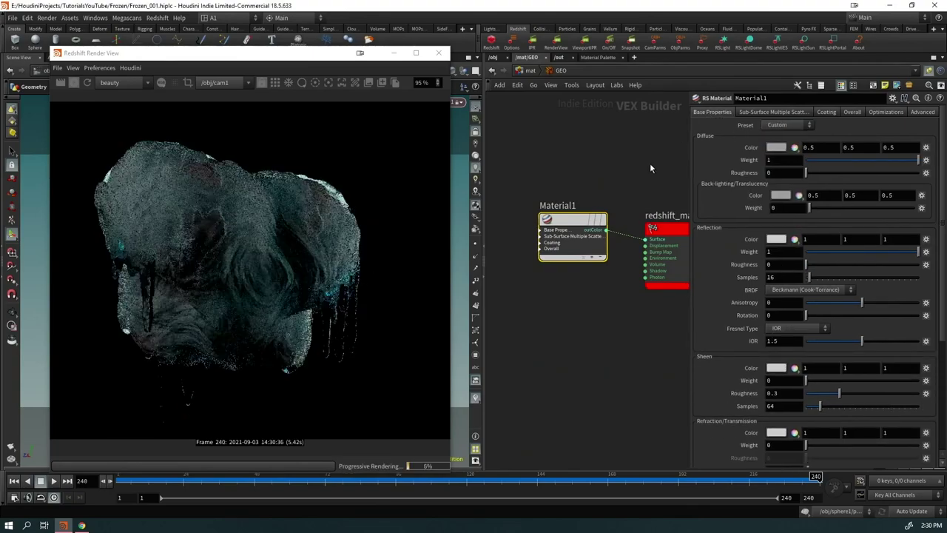
Step: Set Material1's diffuse color to a warm off-white (1, 0.930233, 0.839) and its reflection roughness to 1
{"action": "left_click", "coordinate": [778, 147]}
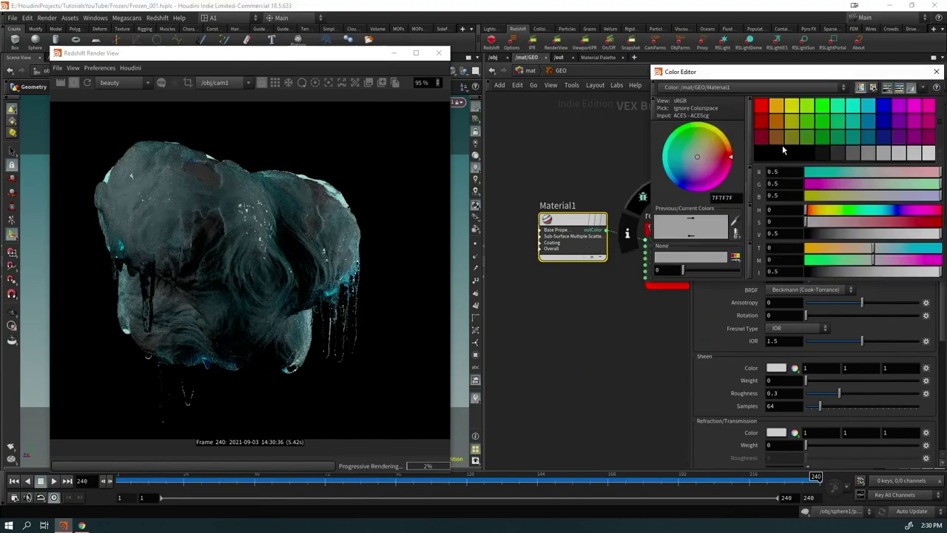
{"action": "left_click", "coordinate": [795, 128]}
{"action": "left_click", "coordinate": [853, 197]}
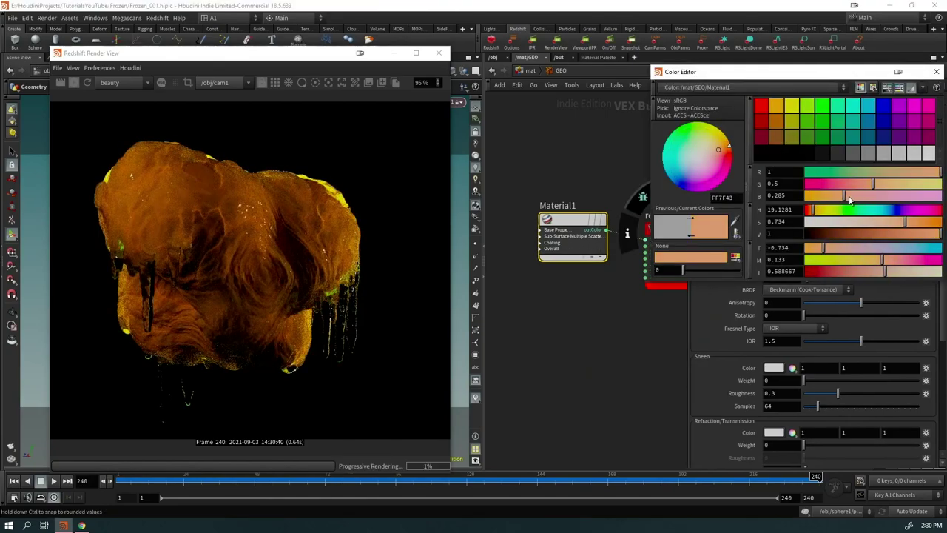
{"action": "left_click_drag", "start_coordinate": [853, 196], "coordinate": [818, 214]}
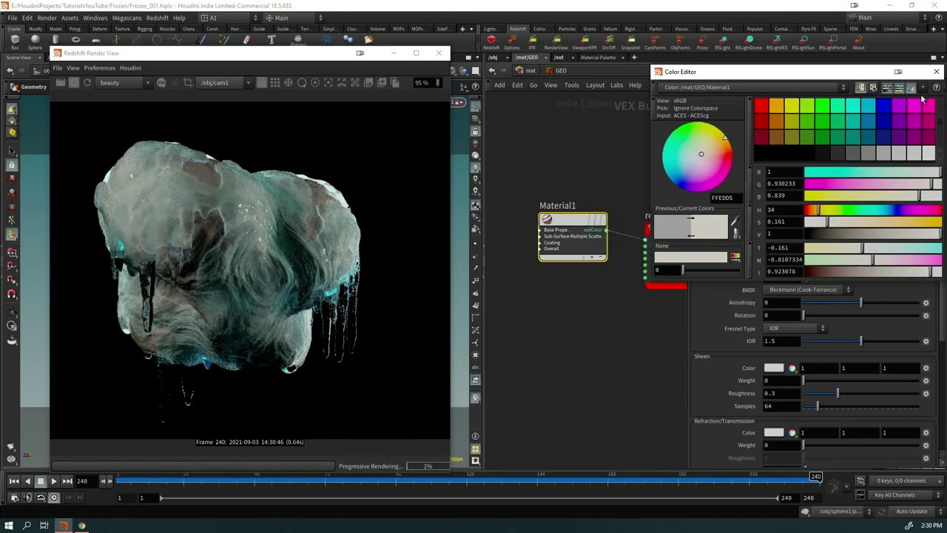
{"action": "left_click", "coordinate": [936, 72]}
{"action": "left_click_drag", "start_coordinate": [812, 271], "coordinate": [919, 267]}
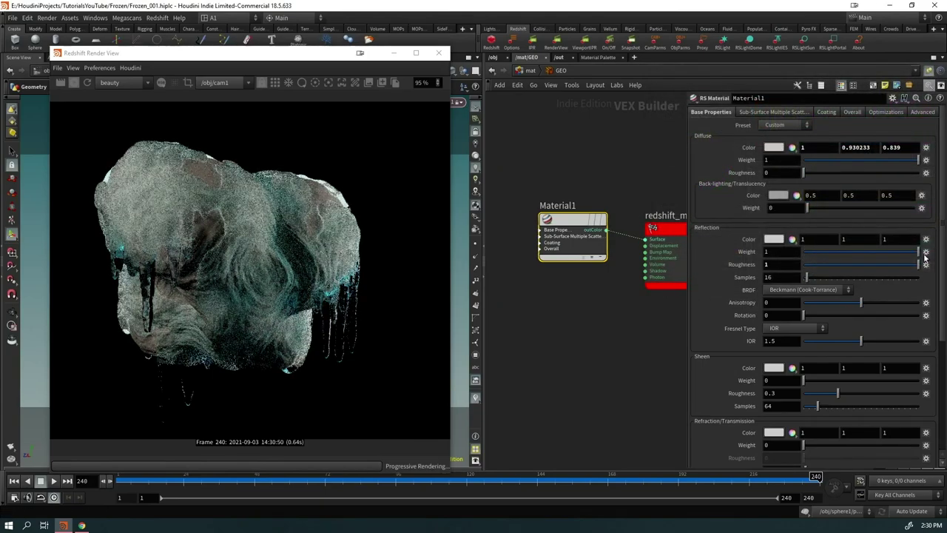
Step: Move the Redshift Render View off the scene viewport and switch the viewport's view from cam1 to rslight3
{"action": "scroll", "coordinate": [325, 341], "scroll_direction": "down", "scroll_amount": 1}
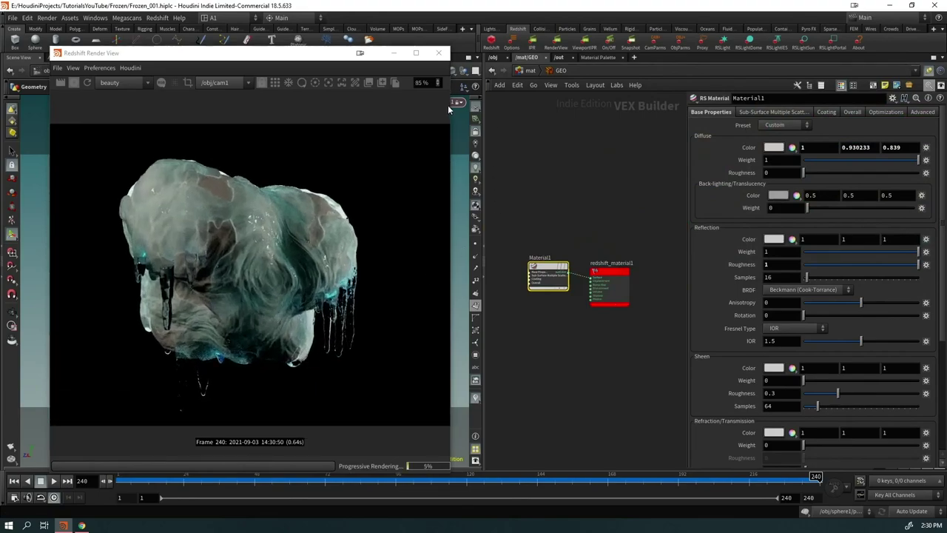
{"action": "left_click_drag", "start_coordinate": [337, 57], "coordinate": [826, 66]}
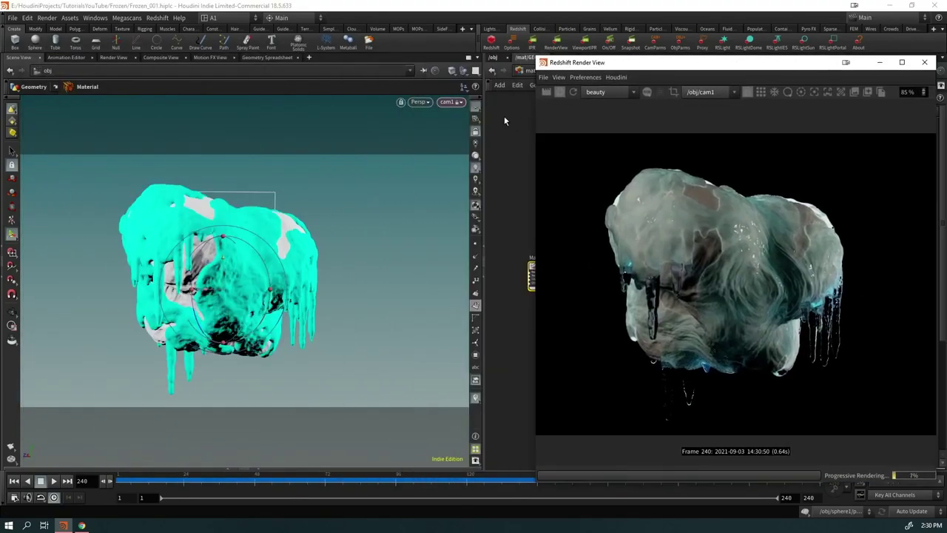
{"action": "left_click", "coordinate": [453, 102]}
{"action": "left_click", "coordinate": [460, 112]}
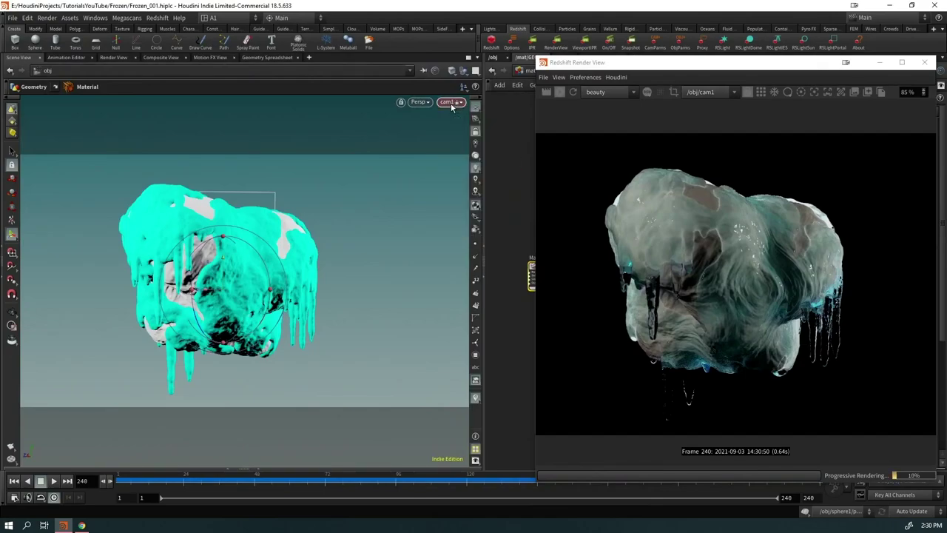
{"action": "left_click", "coordinate": [446, 105]}
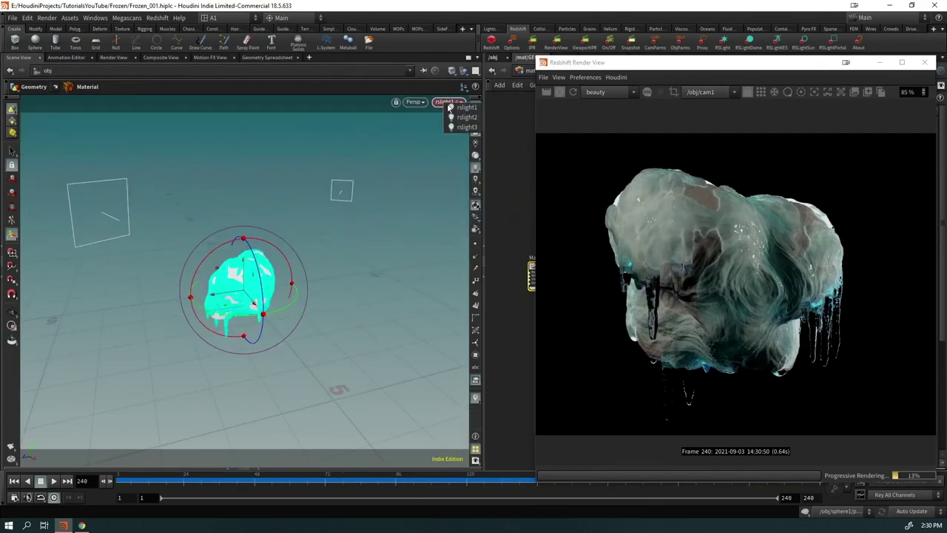
{"action": "left_click", "coordinate": [459, 124]}
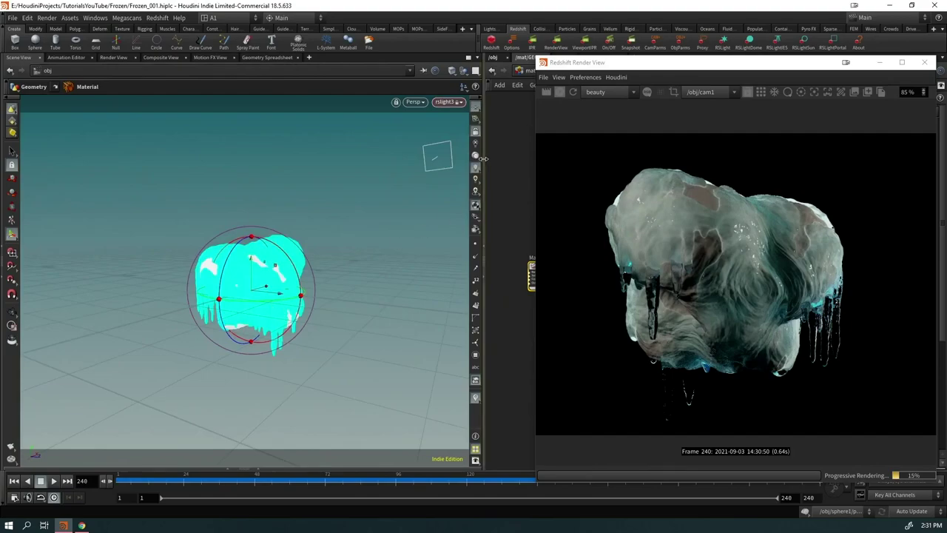
Step: Reposition rslight3 by adjusting its view of the frozen object, pulled back and aimed at the icicles
{"action": "key", "text": "Escape"}
{"action": "left_click_drag", "start_coordinate": [282, 316], "coordinate": [265, 290]}
{"action": "right_click", "coordinate": [298, 220]}
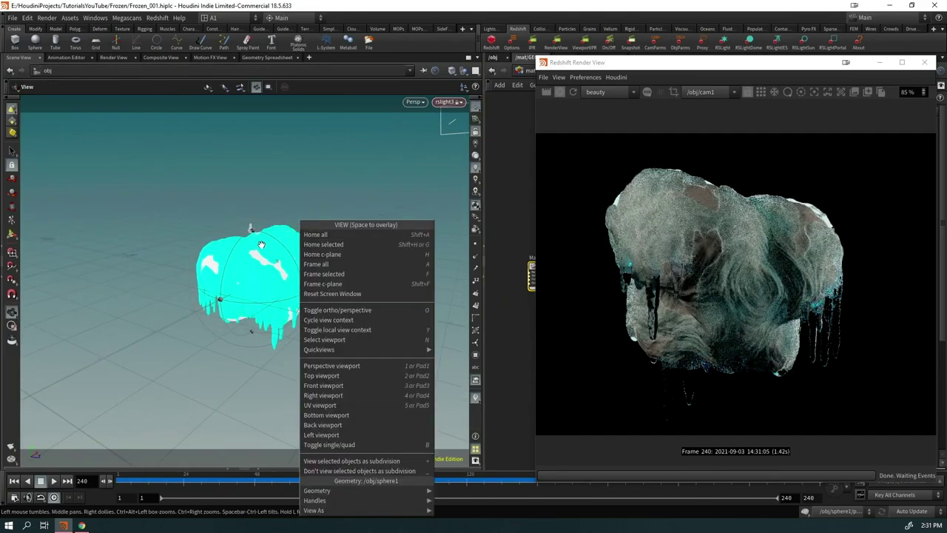
{"action": "key", "text": "Escape"}
{"action": "right_click_drag", "start_coordinate": [282, 266], "coordinate": [251, 260]}
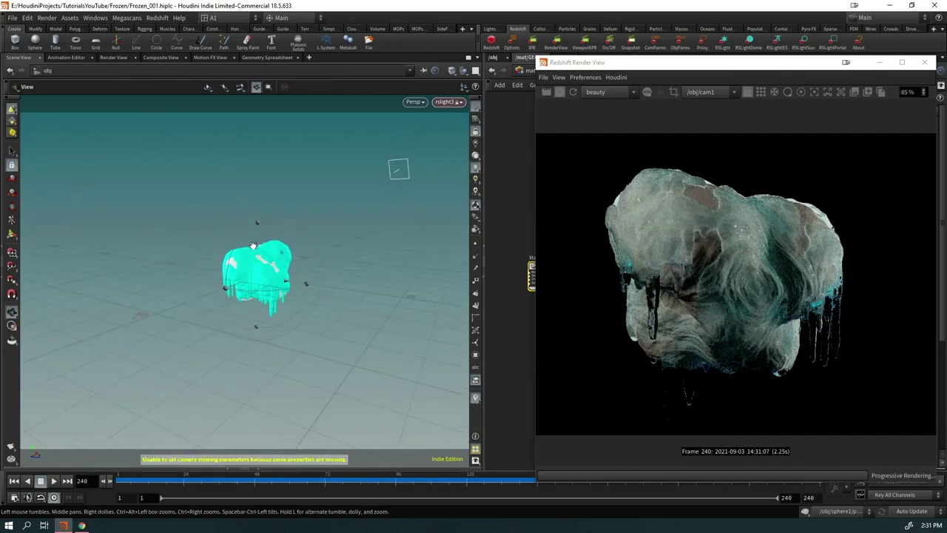
{"action": "left_click_drag", "start_coordinate": [251, 260], "coordinate": [321, 256]}
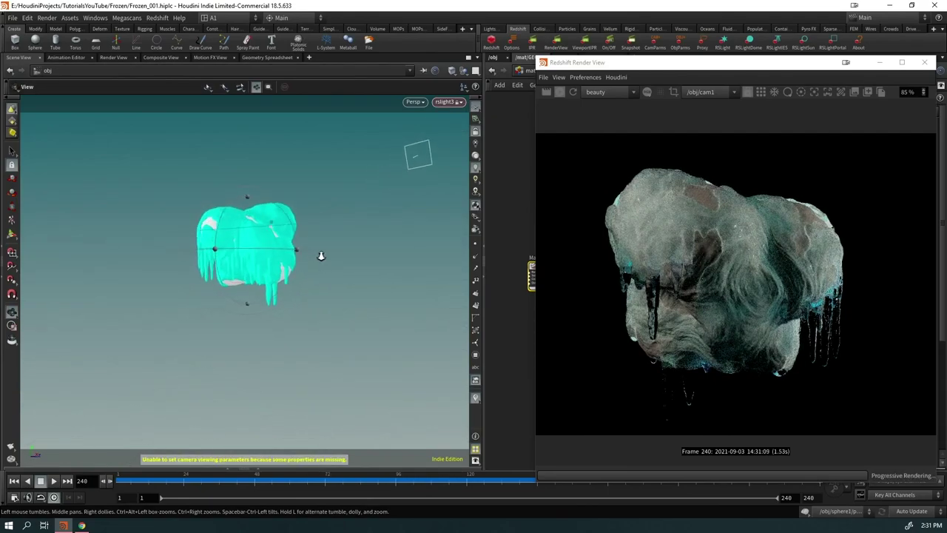
{"action": "key", "text": "r"}
{"action": "scroll", "coordinate": [254, 289], "scroll_direction": "up", "scroll_amount": 2}
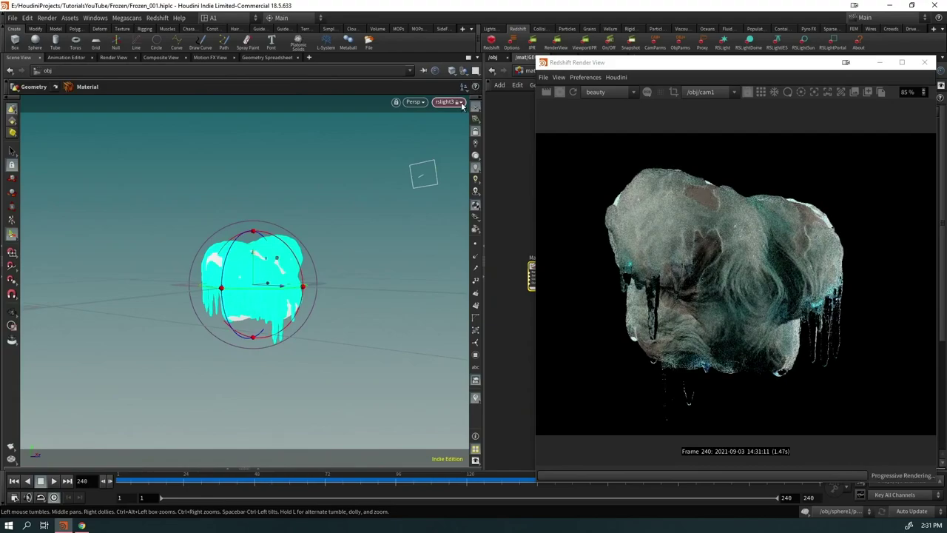
Step: Look through rslight2 and reposition it with the frozen object still in its view
{"action": "left_click", "coordinate": [448, 102]}
{"action": "left_click", "coordinate": [474, 120]}
{"action": "left_click_drag", "start_coordinate": [279, 264], "coordinate": [278, 304]}
{"action": "key", "text": "r"}
{"action": "key", "text": "Escape"}
{"action": "left_click_drag", "start_coordinate": [240, 276], "coordinate": [238, 287]}
{"action": "key", "text": "r"}
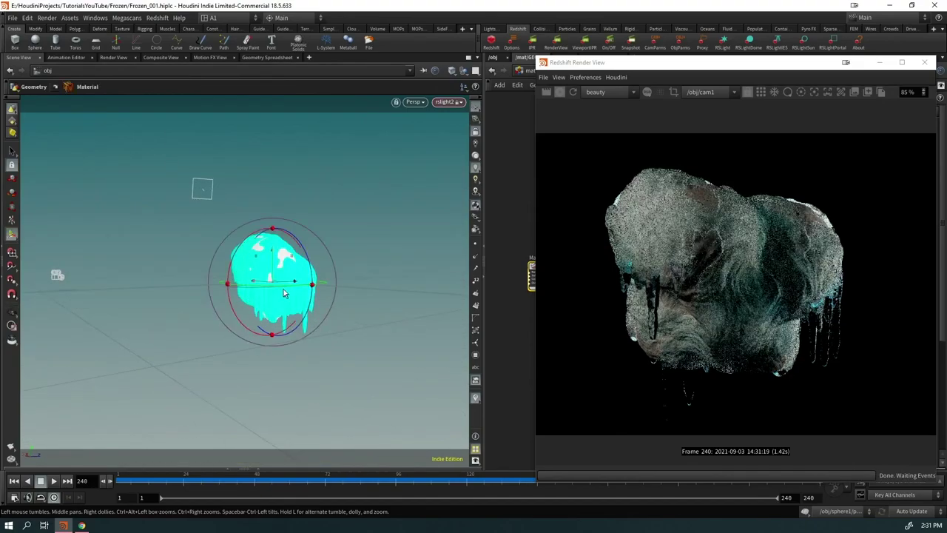
Step: Look through rslight1 and shift its position and aim on the frozen object
{"action": "left_click", "coordinate": [448, 101]}
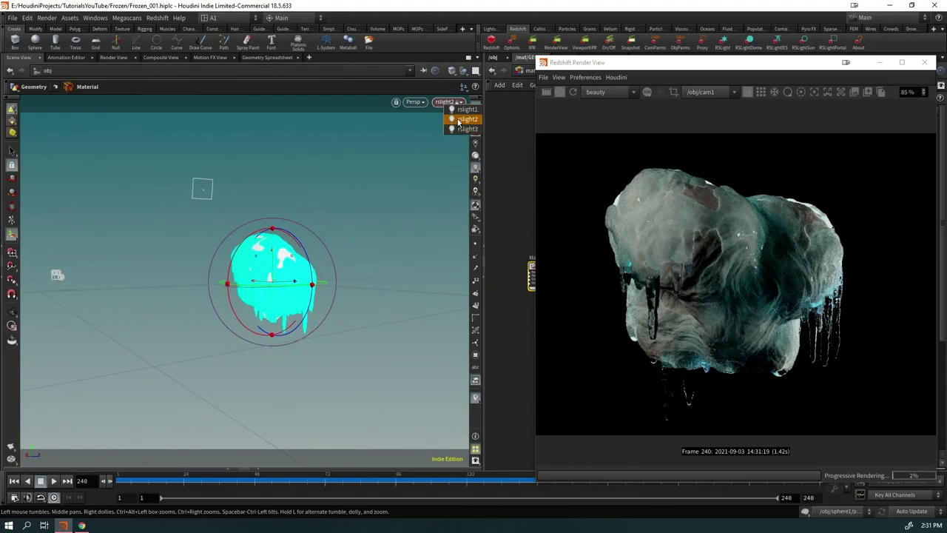
{"action": "left_click", "coordinate": [467, 109]}
{"action": "key", "text": "Escape"}
{"action": "mouse_move", "coordinate": [289, 270]}
{"action": "left_mouse_down"}
{"action": "mouse_move", "coordinate": [296, 267]}
{"action": "mouse_move", "coordinate": [287, 272]}
{"action": "left_mouse_up"}
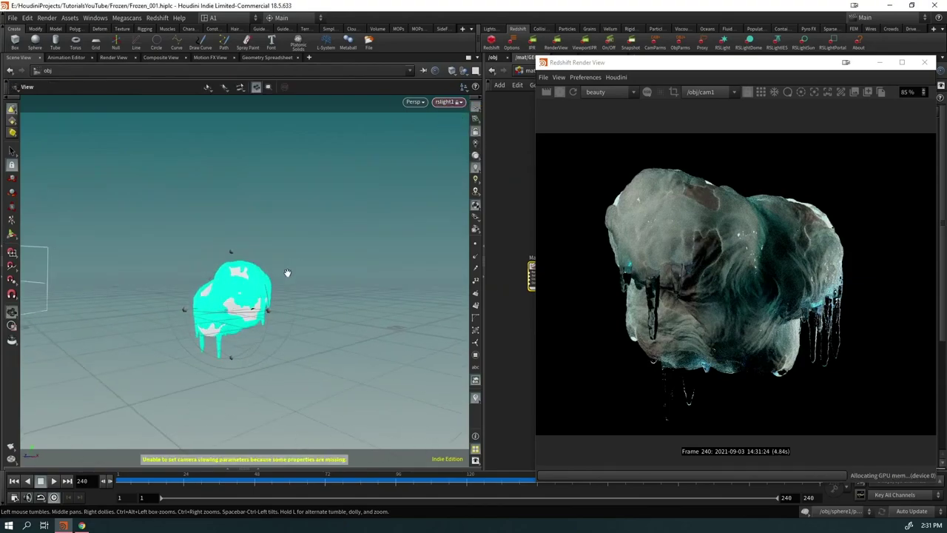
{"action": "left_click_drag", "start_coordinate": [218, 322], "coordinate": [249, 303]}
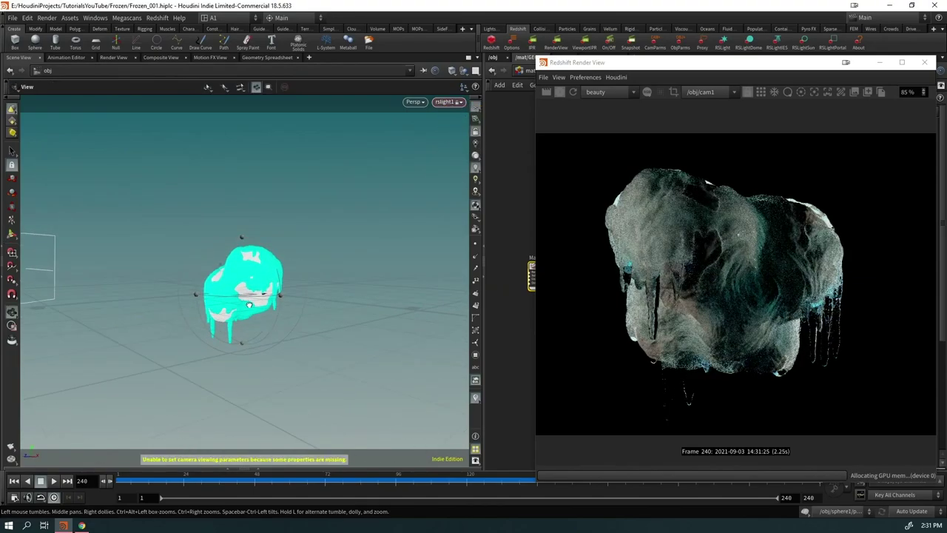
{"action": "key", "text": "r"}
Step: In the GEO material builder, insert an RS Material Blender between Material1 and redshift_material1, with Material1 as the base material
{"action": "left_click_drag", "start_coordinate": [626, 64], "coordinate": [130, 62]}
{"action": "left_click", "coordinate": [529, 70]}
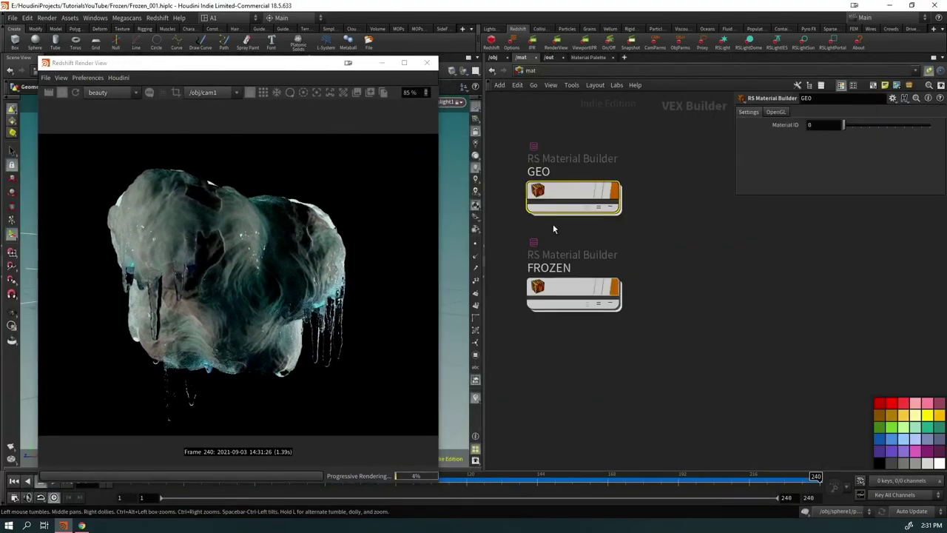
{"action": "double_click", "coordinate": [570, 191]}
{"action": "middle_click_drag", "start_coordinate": [567, 342], "coordinate": [566, 251]}
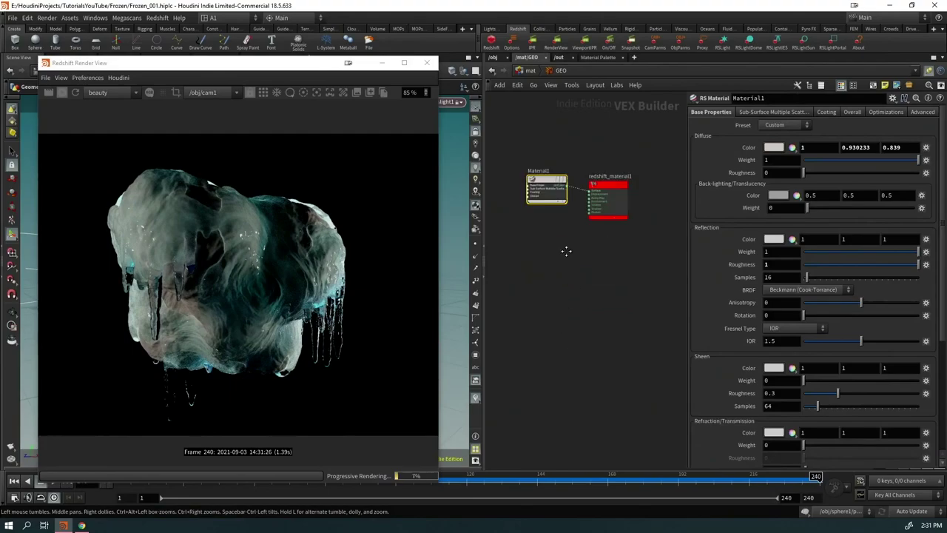
{"action": "left_click_drag", "start_coordinate": [615, 213], "coordinate": [643, 248]}
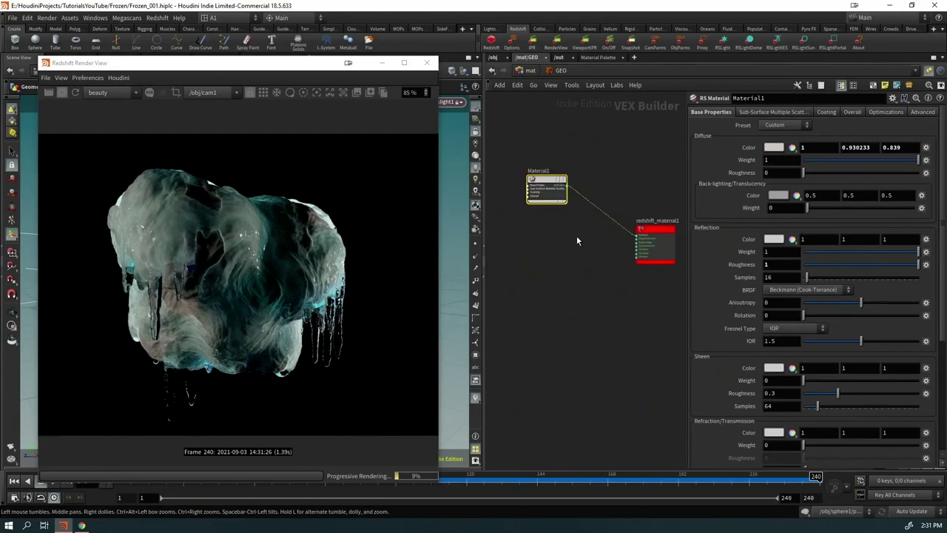
{"action": "key", "text": "Tab"}
{"action": "type", "text": "mat"}
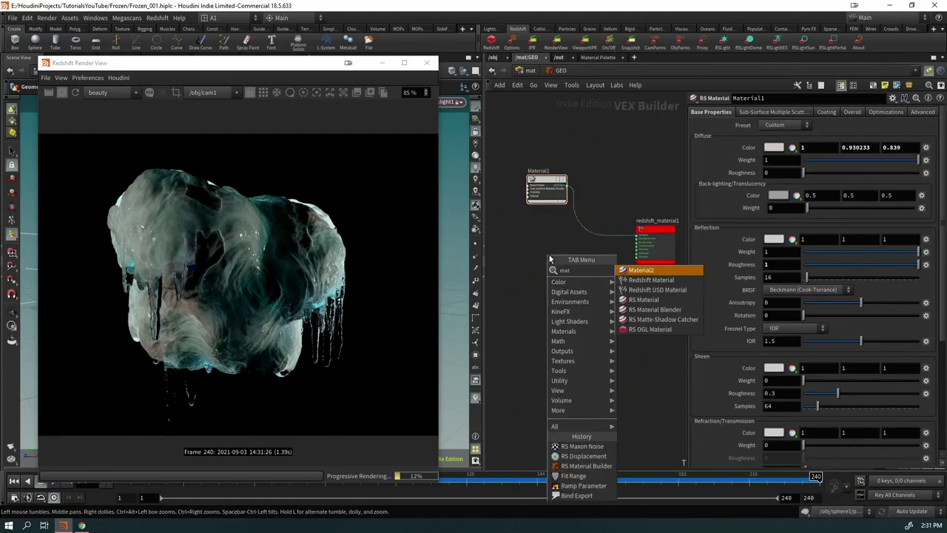
{"action": "type", "text": " bl"}
{"action": "key", "text": "Return"}
{"action": "left_click", "coordinate": [547, 256]}
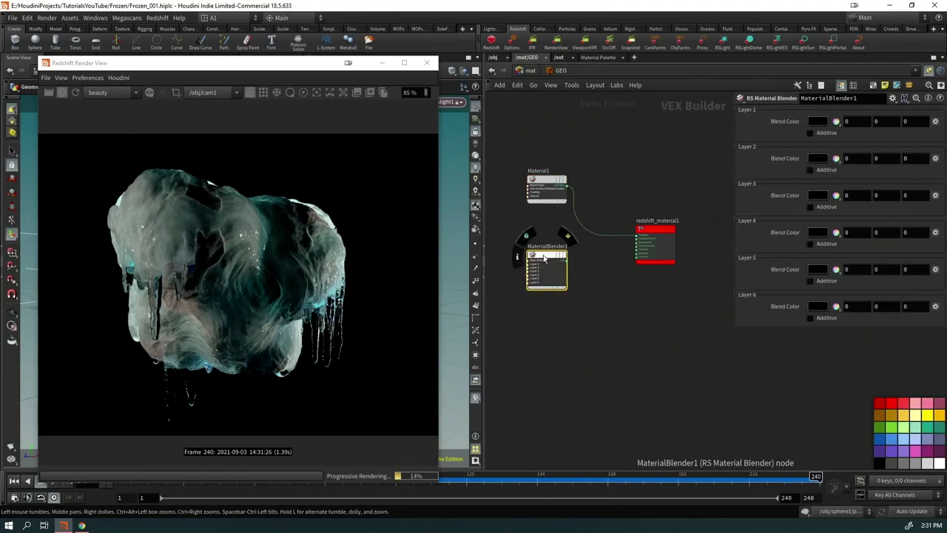
{"action": "left_click_drag", "start_coordinate": [544, 257], "coordinate": [595, 238]}
Step: Duplicate Material1 as Material2 and connect the copy to Layer 1 of MaterialBlender1
{"action": "left_click_drag", "start_coordinate": [551, 191], "coordinate": [533, 226], "text": "alt"}
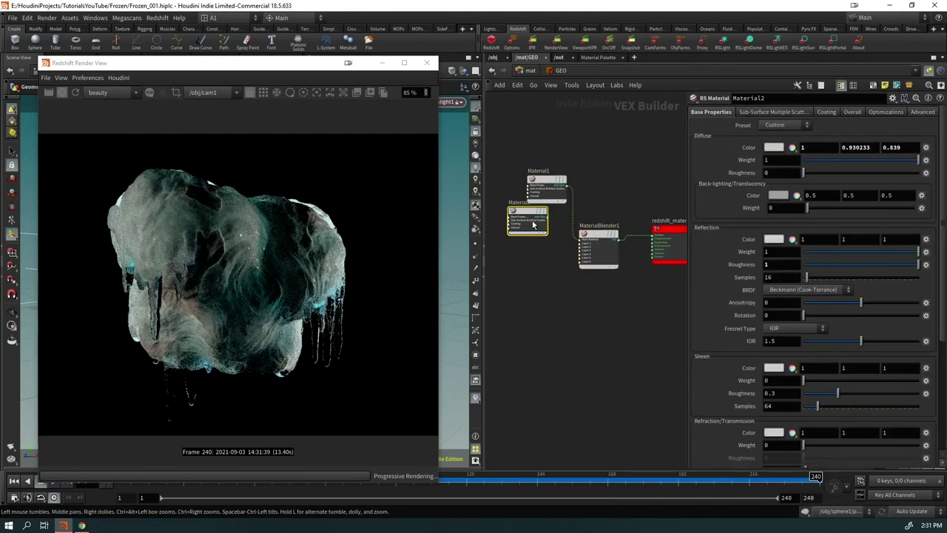
{"action": "scroll", "coordinate": [533, 225], "scroll_direction": "up", "scroll_amount": 4}
{"action": "left_click_drag", "start_coordinate": [626, 255], "coordinate": [636, 285]}
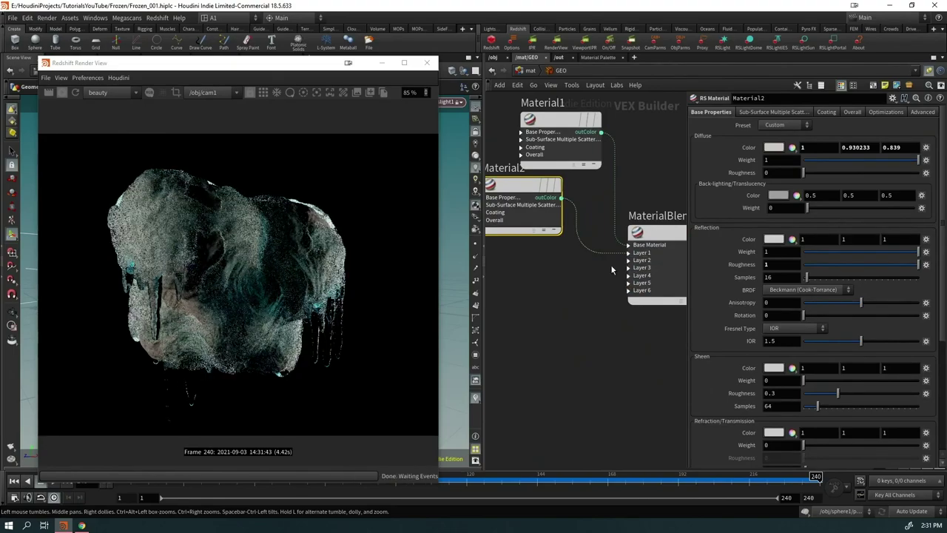
Step: Set Material2's diffuse color to pink (1, 0.365, 0.5)
{"action": "left_click", "coordinate": [772, 148]}
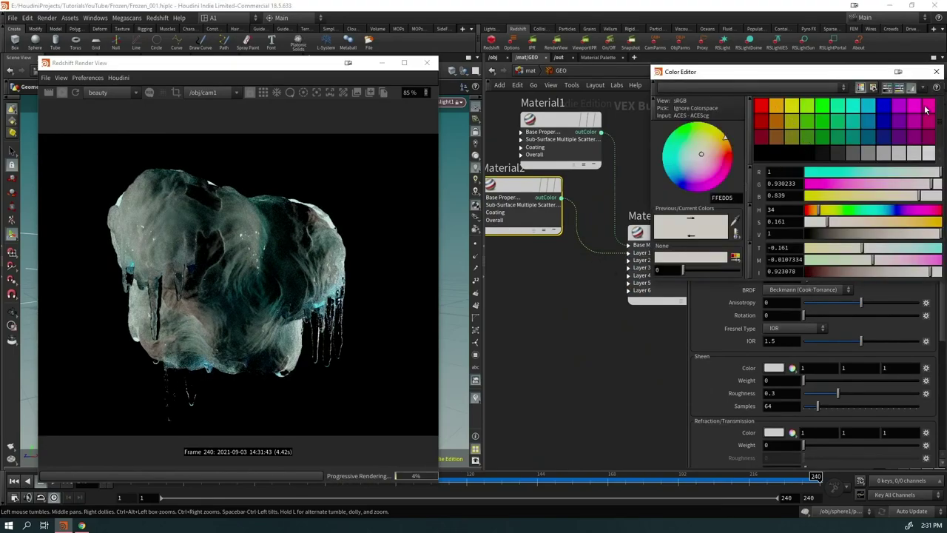
{"action": "left_click", "coordinate": [925, 109]}
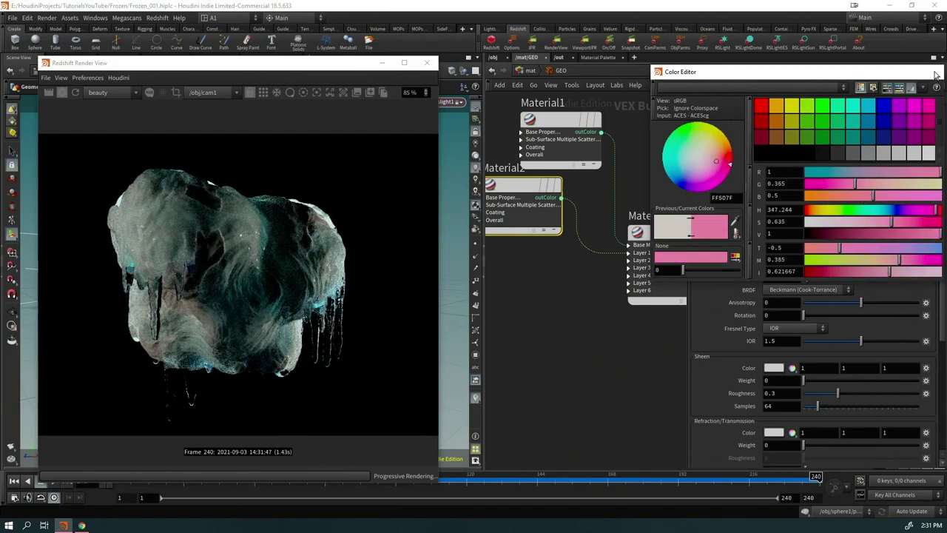
{"action": "left_click", "coordinate": [935, 73]}
Step: Add an RS Maxon Noise node connected to the blendColor1 input of MaterialBlender1's Layer 1
{"action": "left_click", "coordinate": [628, 254]}
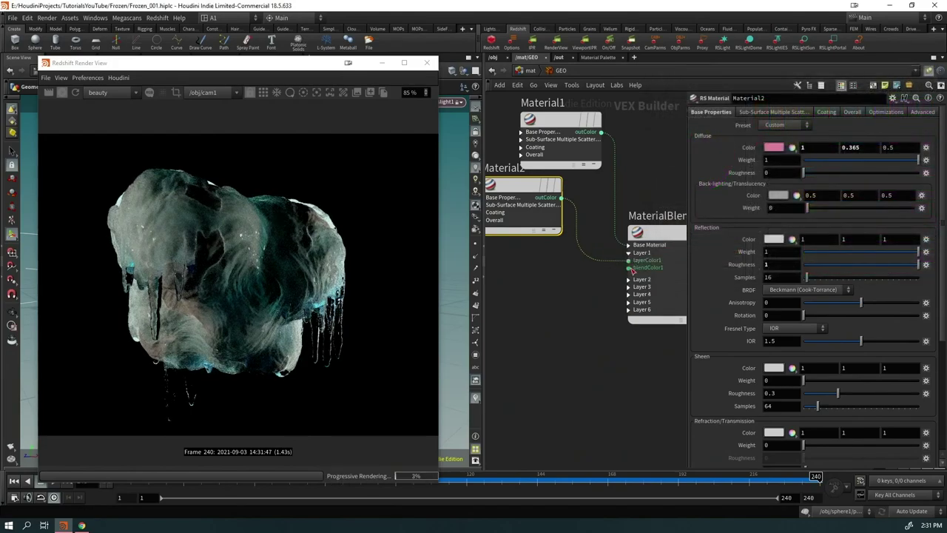
{"action": "left_click_drag", "start_coordinate": [630, 268], "coordinate": [560, 275]}
{"action": "type", "text": "maxo"}
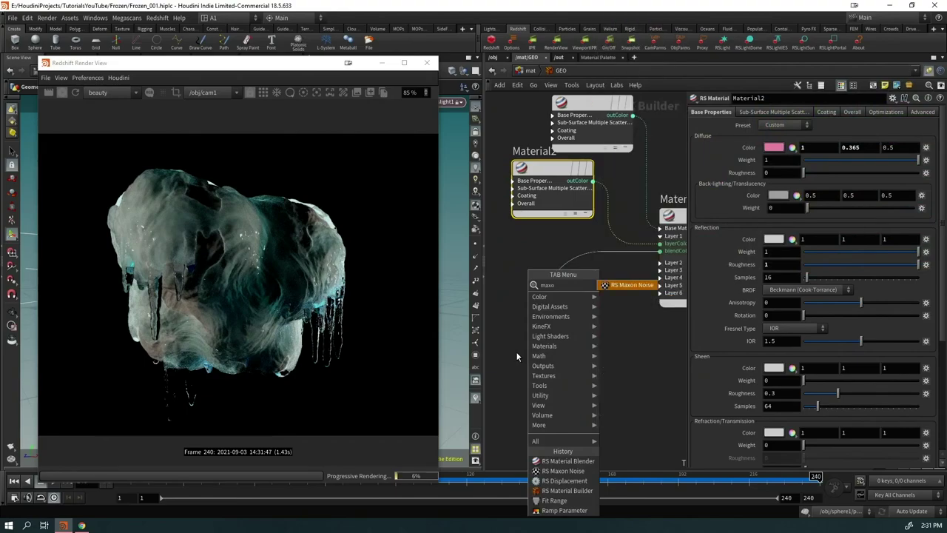
{"action": "key", "text": "Return"}
{"action": "left_click", "coordinate": [516, 356]}
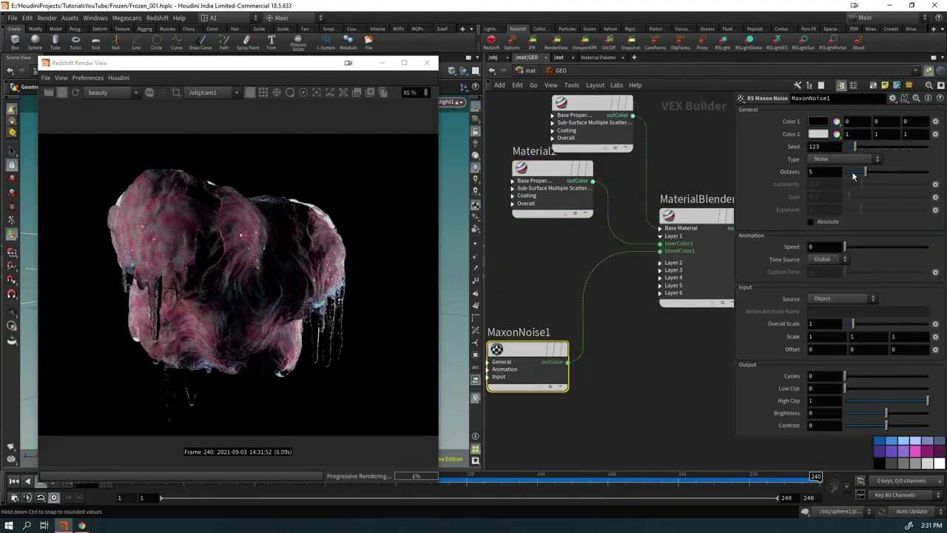
Step: Set MaxonNoise1's type to Electric, with Cycles 2.86 and Low Clip 0.935
{"action": "left_click", "coordinate": [842, 159]}
{"action": "left_click", "coordinate": [825, 466]}
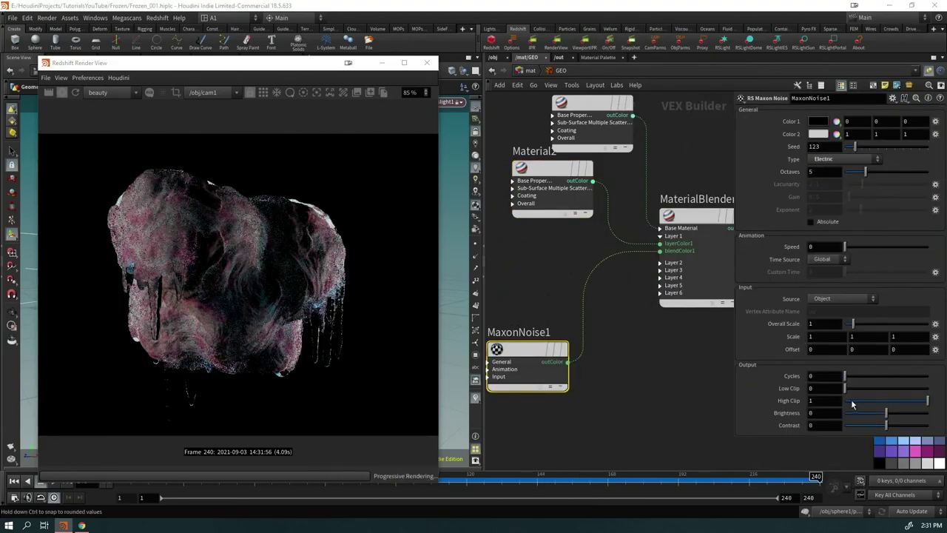
{"action": "left_click_drag", "start_coordinate": [870, 386], "coordinate": [929, 401]}
{"action": "left_click_drag", "start_coordinate": [870, 388], "coordinate": [926, 396]}
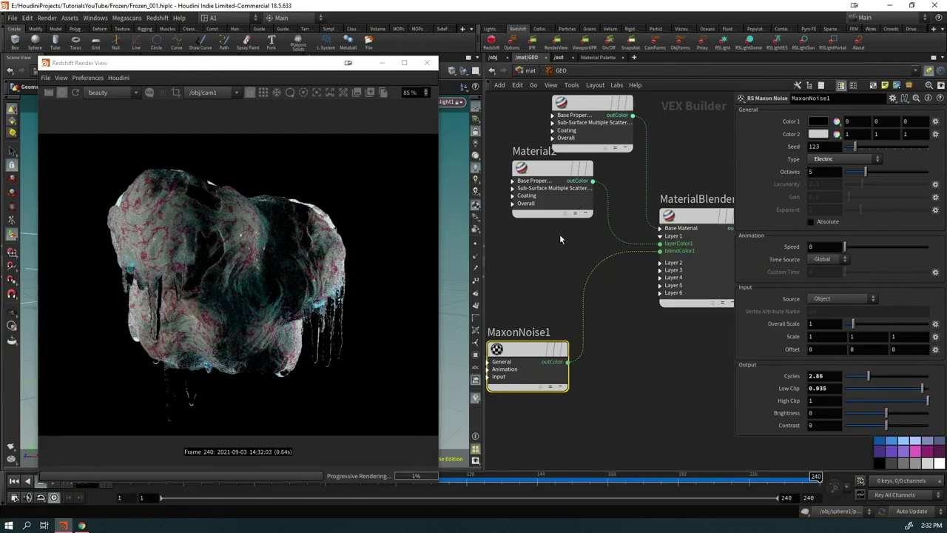
Step: Line up the three input nodes of MaterialBlender1 and set Material2's diffuse color to pale pink (1, 0.688492, 0.686)
{"action": "left_click_drag", "start_coordinate": [552, 202], "coordinate": [526, 252]}
{"action": "left_click_drag", "start_coordinate": [600, 141], "coordinate": [534, 150]}
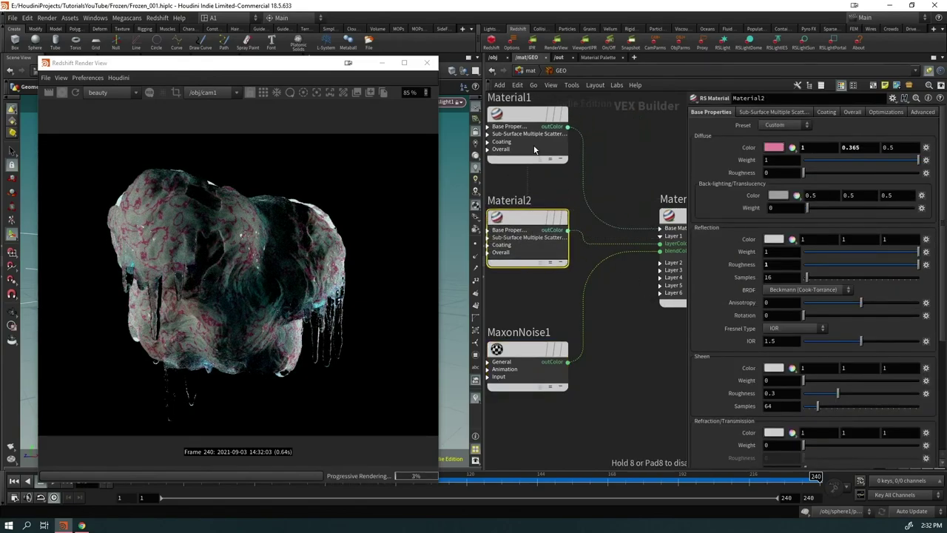
{"action": "left_click", "coordinate": [775, 151]}
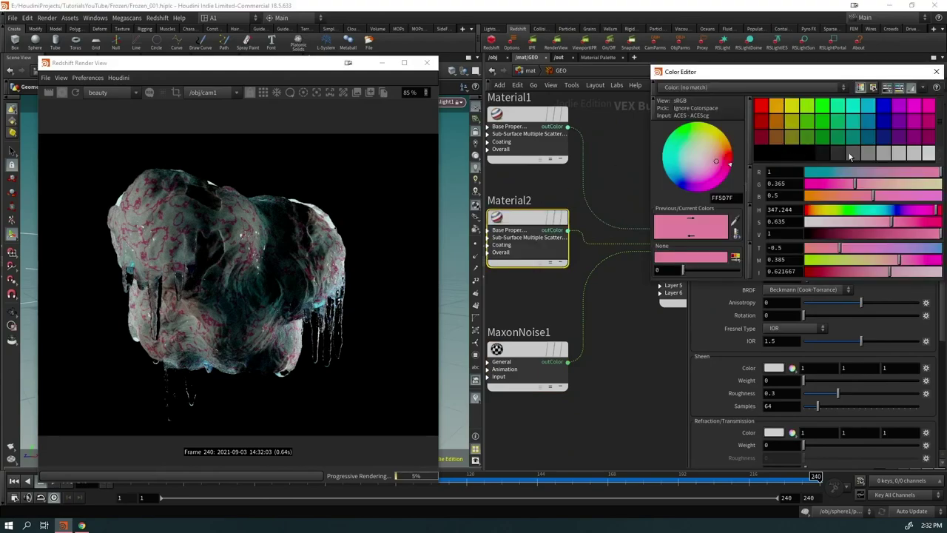
{"action": "left_click", "coordinate": [776, 108]}
{"action": "left_click", "coordinate": [874, 196]}
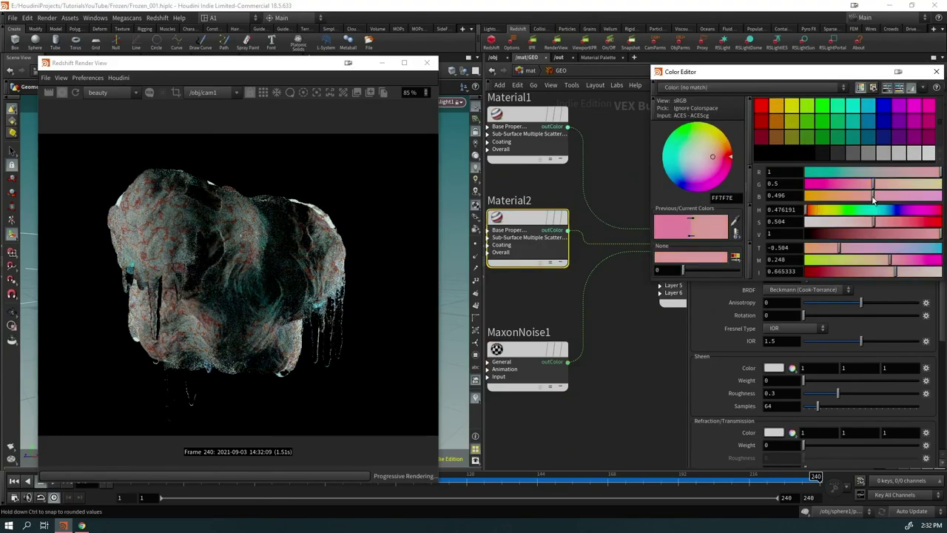
{"action": "left_click_drag", "start_coordinate": [871, 224], "coordinate": [848, 226]}
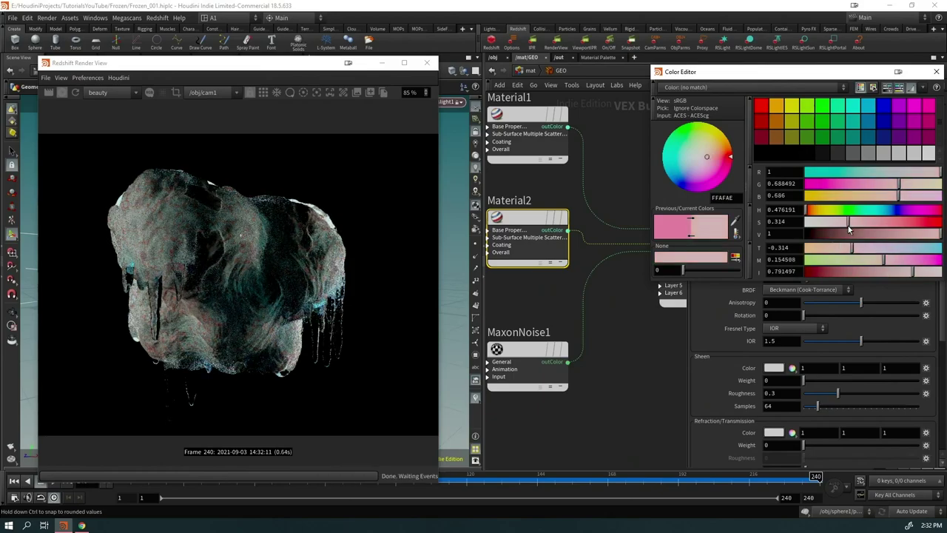
{"action": "left_click", "coordinate": [936, 72]}
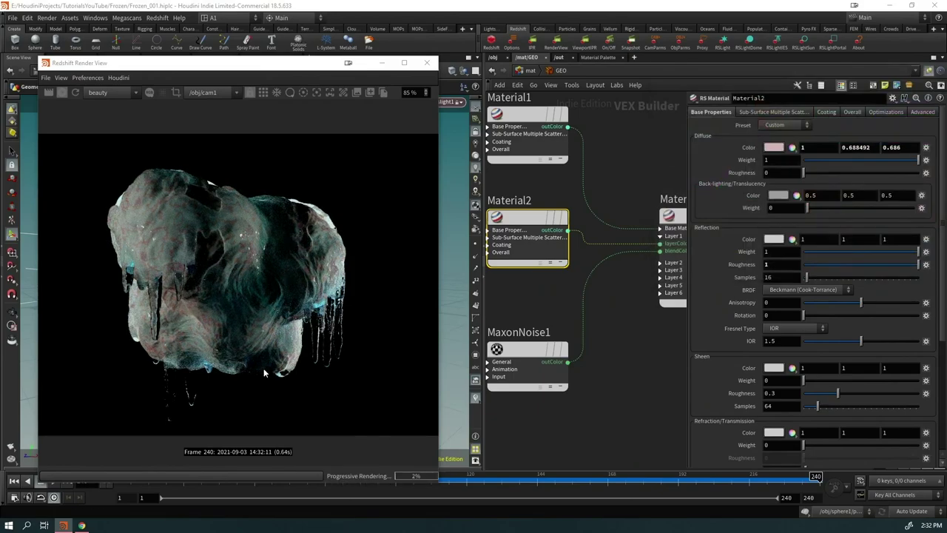
{"action": "scroll", "coordinate": [264, 368], "scroll_direction": "down", "scroll_amount": 2}
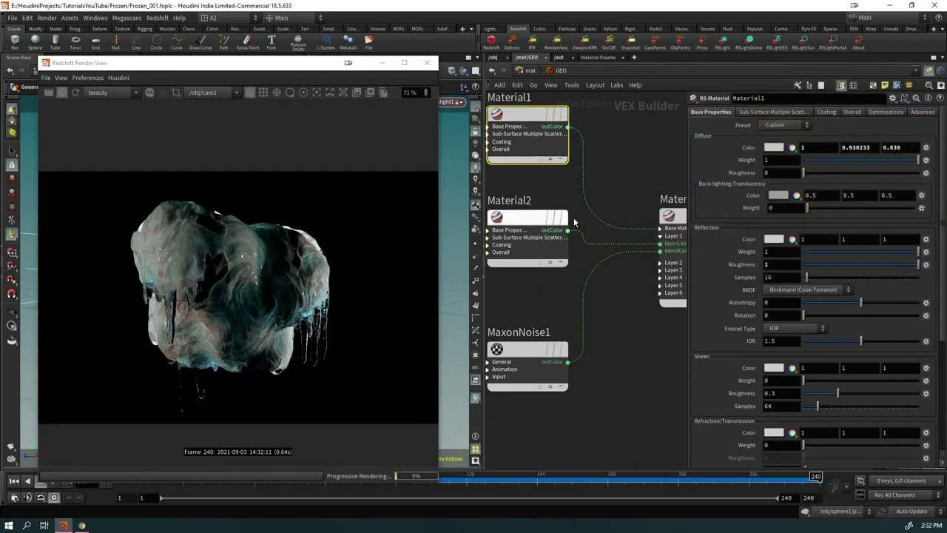
Step: Set the GEO Material1's reflection roughness to 0.841 and its diffuse color to a warm off-white (1, 0.921133, 0.818)
{"action": "left_click", "coordinate": [528, 134]}
{"action": "left_click", "coordinate": [900, 264]}
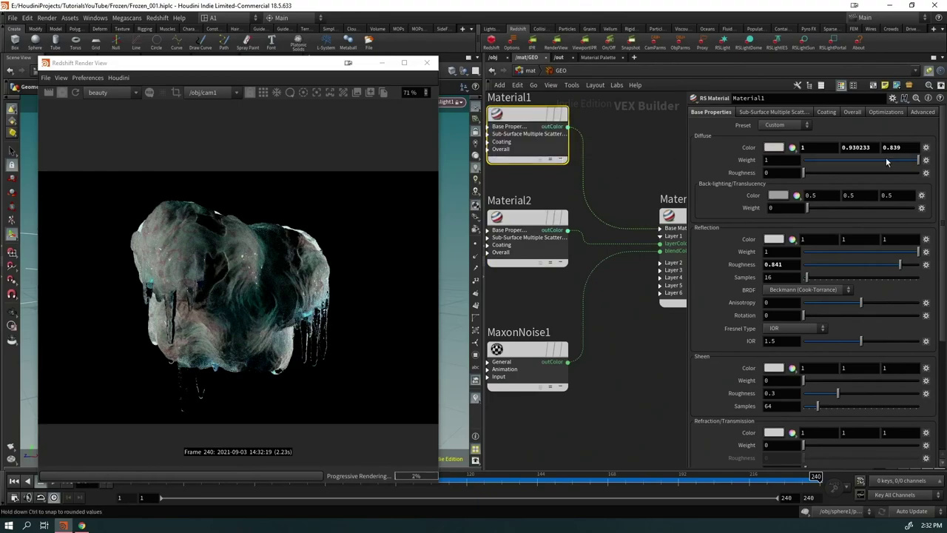
{"action": "left_click", "coordinate": [774, 149]}
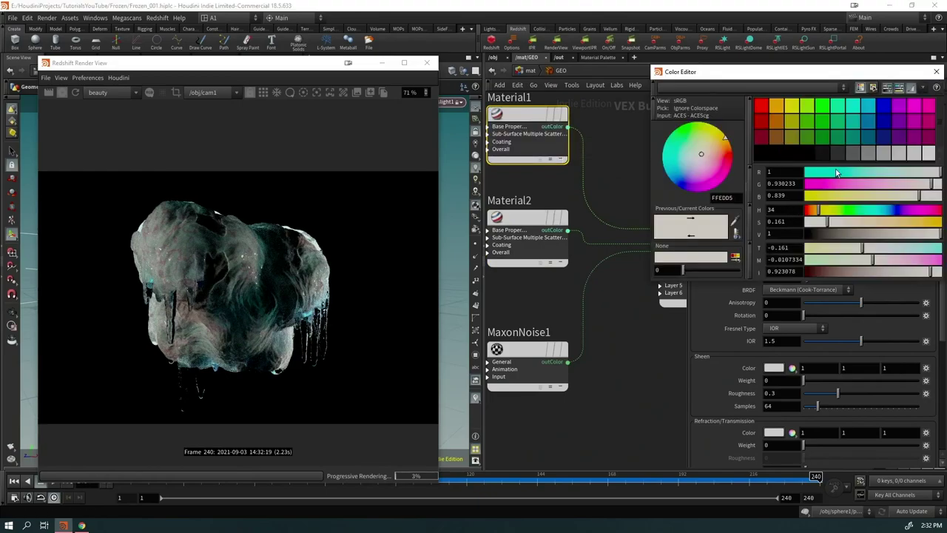
{"action": "left_click", "coordinate": [829, 225]}
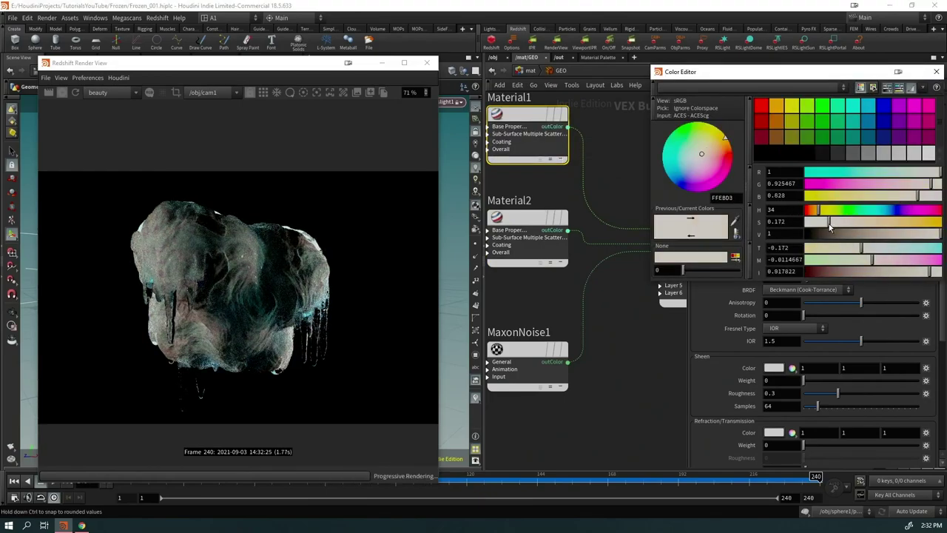
{"action": "left_click_drag", "start_coordinate": [829, 223], "coordinate": [831, 224]}
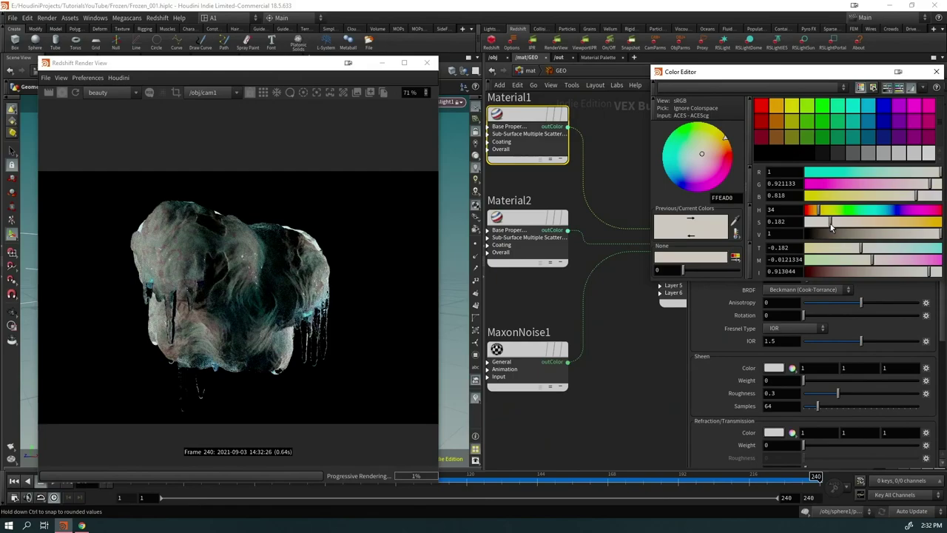
{"action": "left_click", "coordinate": [936, 71]}
Step: Enter the FROZEN material network and raise Material1's reflection roughness to 1
{"action": "left_click", "coordinate": [528, 70]}
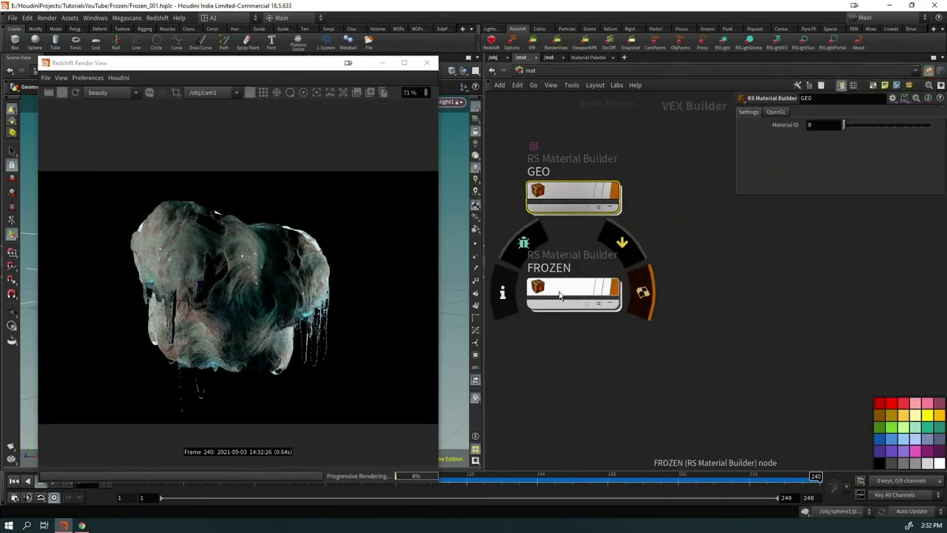
{"action": "double_click", "coordinate": [564, 290]}
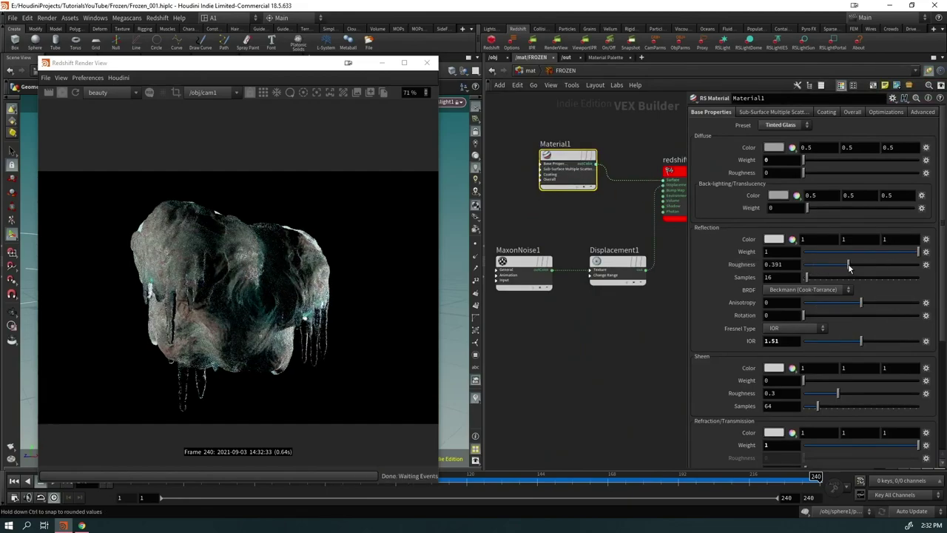
{"action": "left_click_drag", "start_coordinate": [845, 269], "coordinate": [918, 265]}
Step: Try a scale of 0.05 on Displacement1, then restore it to 0.01
{"action": "left_click", "coordinate": [618, 261]}
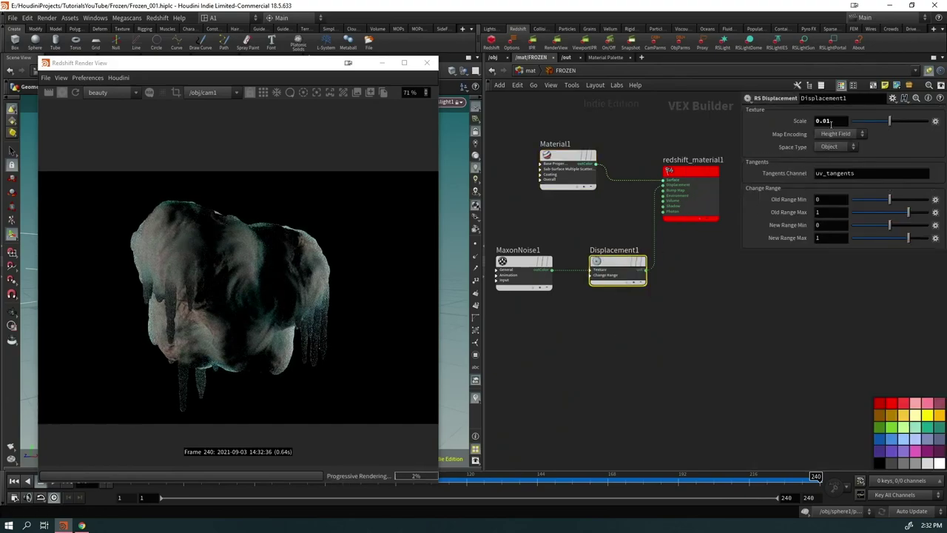
{"action": "key", "text": "BackSpace"}
{"action": "type", "text": "5"}
{"action": "key", "text": "Return"}
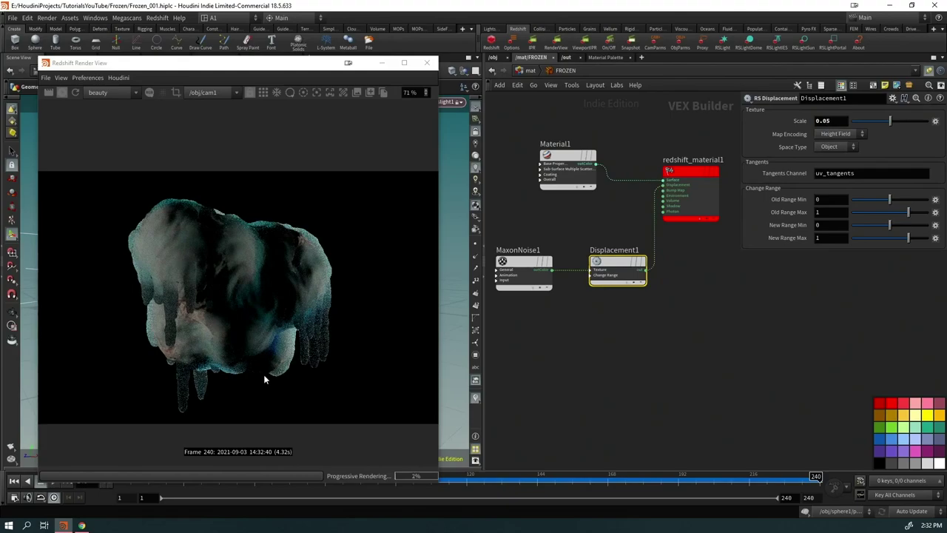
{"action": "type", "text": "1"}
{"action": "left_click", "coordinate": [564, 227]}
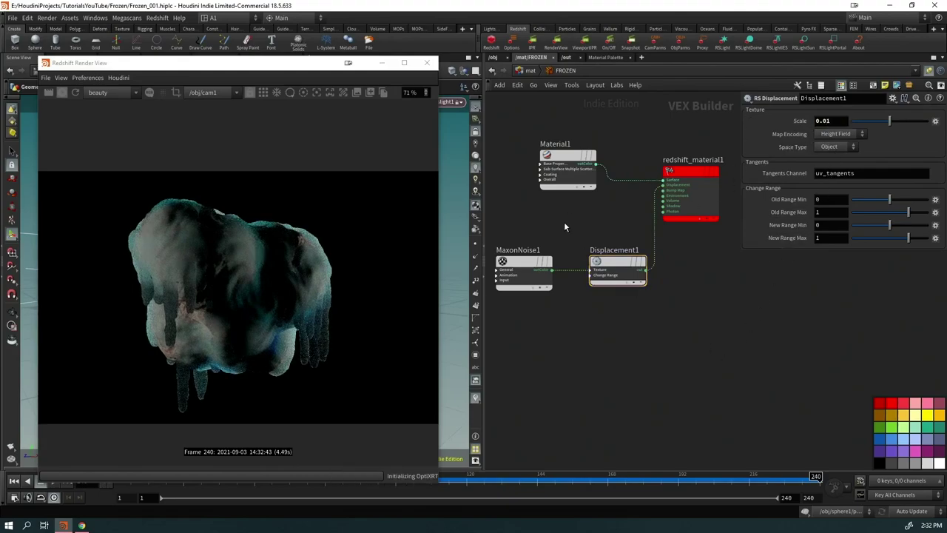
Step: Set the FROZEN Material1's reflection roughness to 0.219 and its refraction color to a faint cyan (0.956, 1, 1)
{"action": "left_click", "coordinate": [560, 181]}
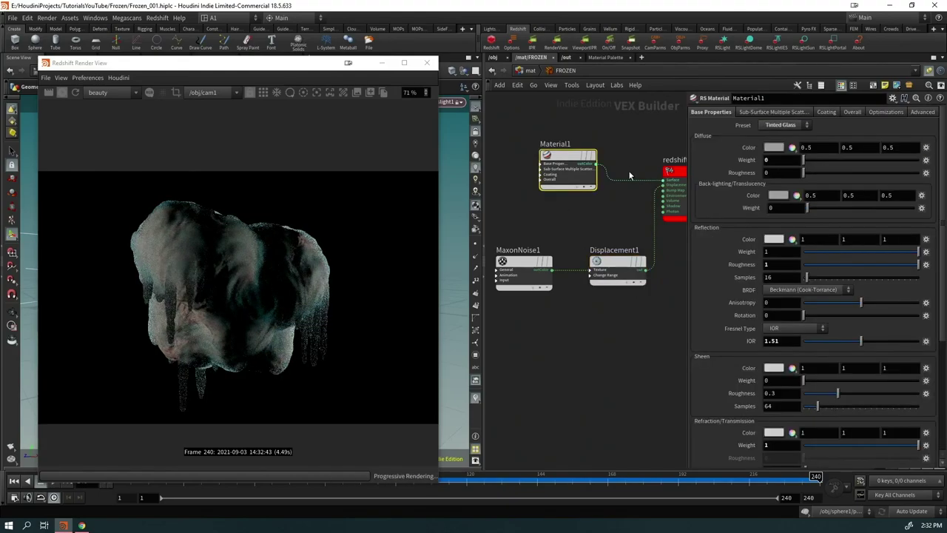
{"action": "left_click", "coordinate": [828, 265]}
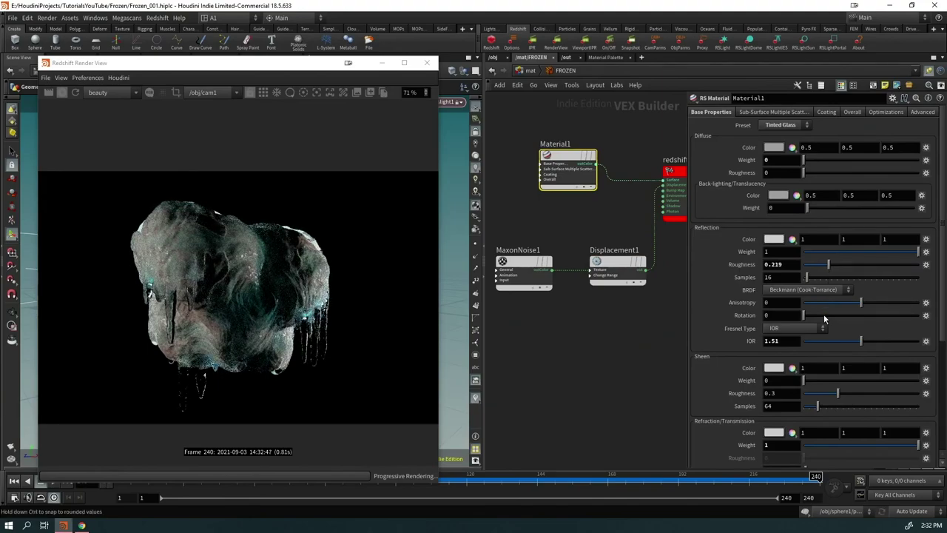
{"action": "scroll", "coordinate": [823, 314], "scroll_direction": "down", "scroll_amount": 5}
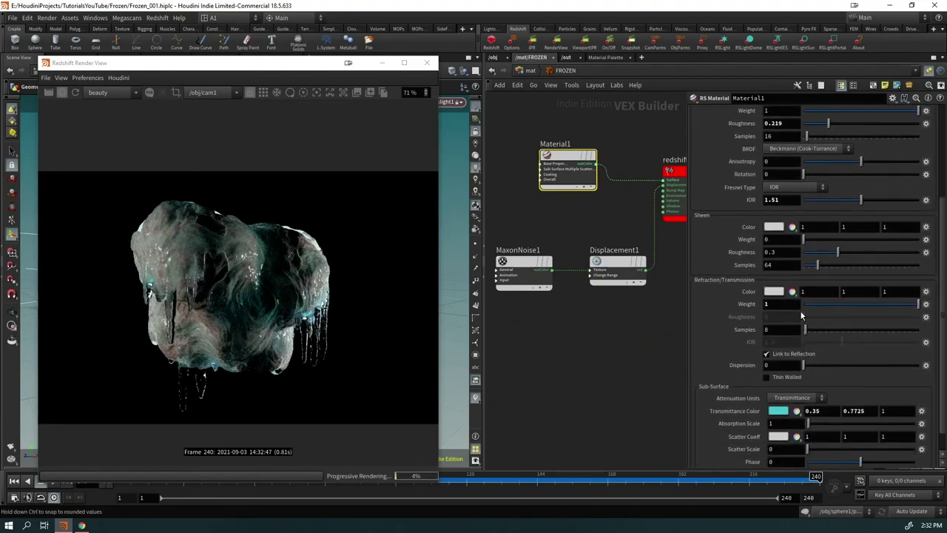
{"action": "left_click", "coordinate": [773, 293]}
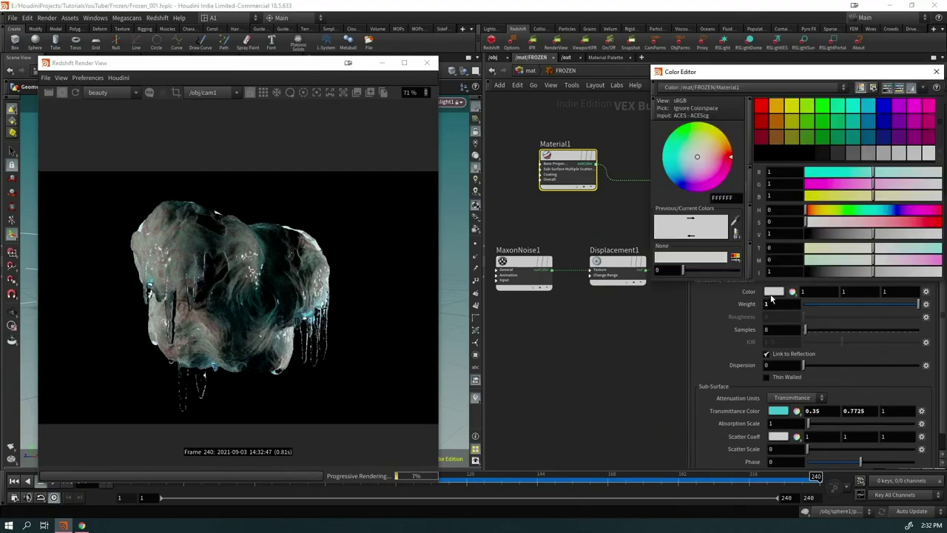
{"action": "left_click_drag", "start_coordinate": [922, 179], "coordinate": [938, 182]}
{"action": "scroll", "coordinate": [316, 325], "scroll_direction": "down", "scroll_amount": 1}
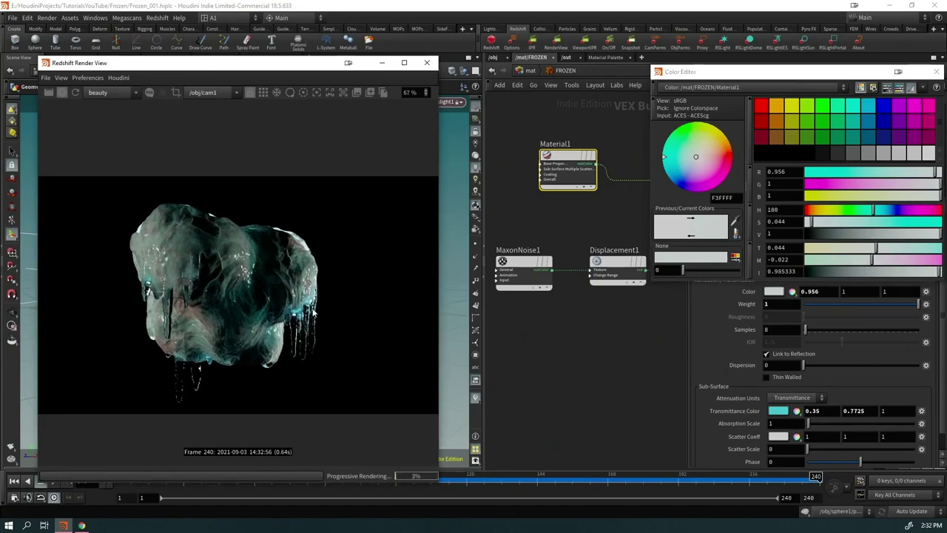
{"action": "left_click", "coordinate": [933, 73]}
Step: Set the sub-surface Scatter Scale of the FROZEN Material1 to 0.583
{"action": "scroll", "coordinate": [825, 385], "scroll_direction": "down", "scroll_amount": 1}
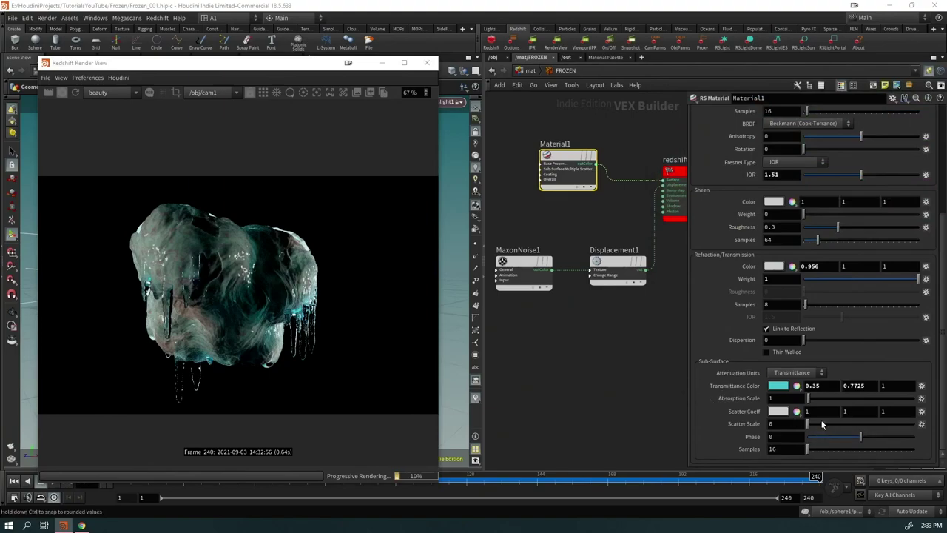
{"action": "left_click_drag", "start_coordinate": [809, 425], "coordinate": [927, 439]}
{"action": "left_click_drag", "start_coordinate": [868, 437], "coordinate": [840, 437]}
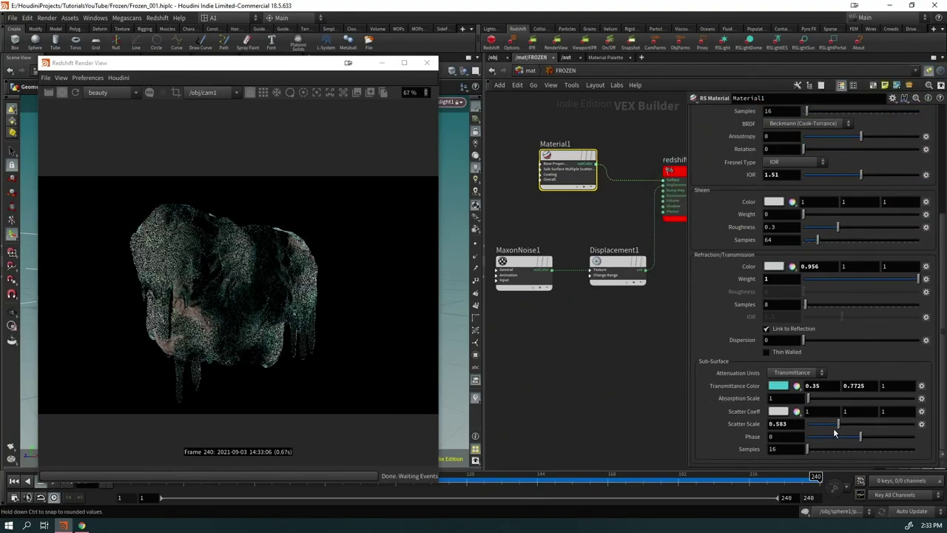
Step: Set Material1's Transmittance Color to very pale blue (0.883, 0.95905, 1) and its Absorption Scale to 3.7
{"action": "left_click", "coordinate": [778, 386]}
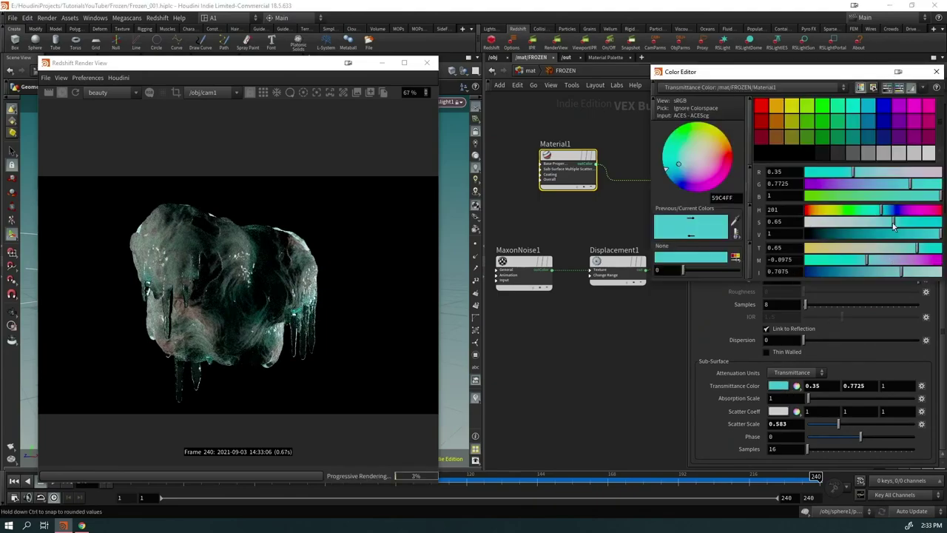
{"action": "left_click_drag", "start_coordinate": [893, 223], "coordinate": [828, 223]}
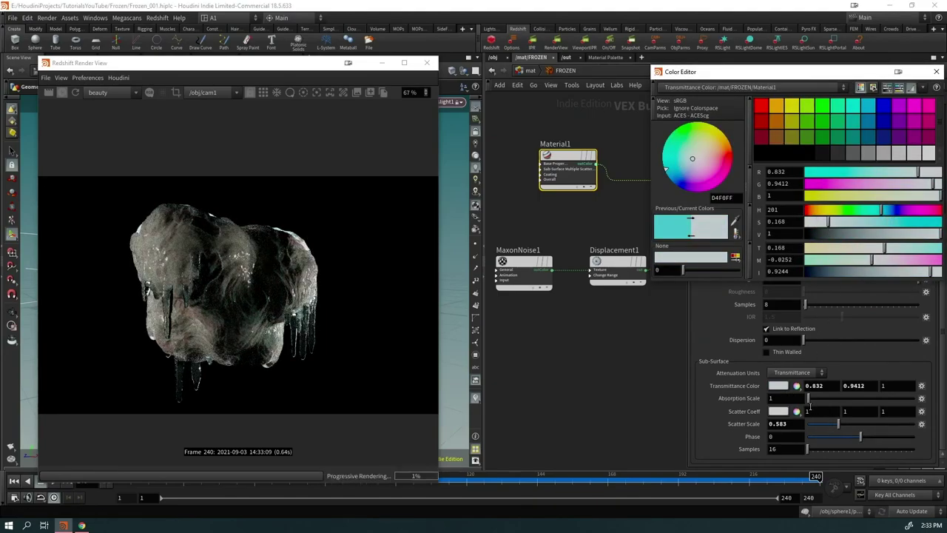
{"action": "mouse_move", "coordinate": [812, 400]}
{"action": "left_mouse_down"}
{"action": "mouse_move", "coordinate": [825, 397]}
{"action": "mouse_move", "coordinate": [810, 399]}
{"action": "left_mouse_up"}
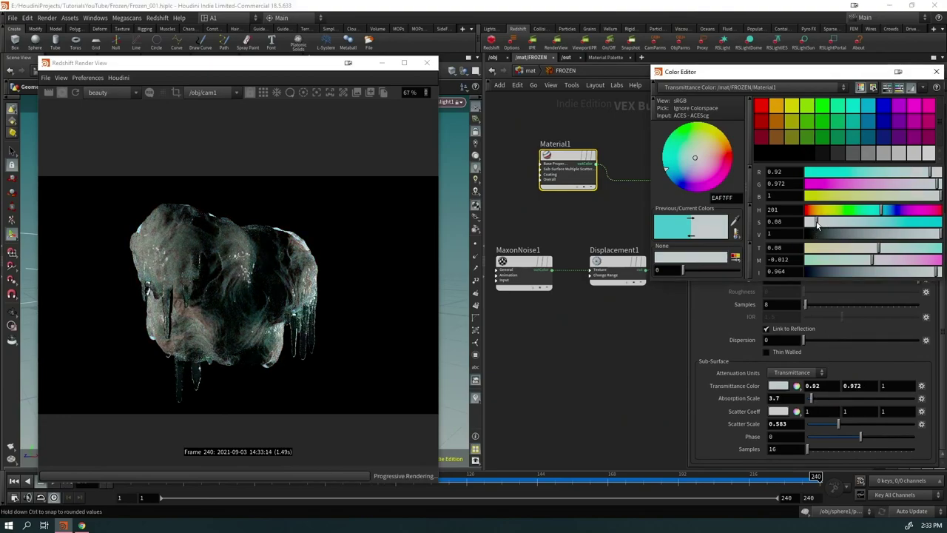
{"action": "left_click_drag", "start_coordinate": [810, 227], "coordinate": [822, 226]}
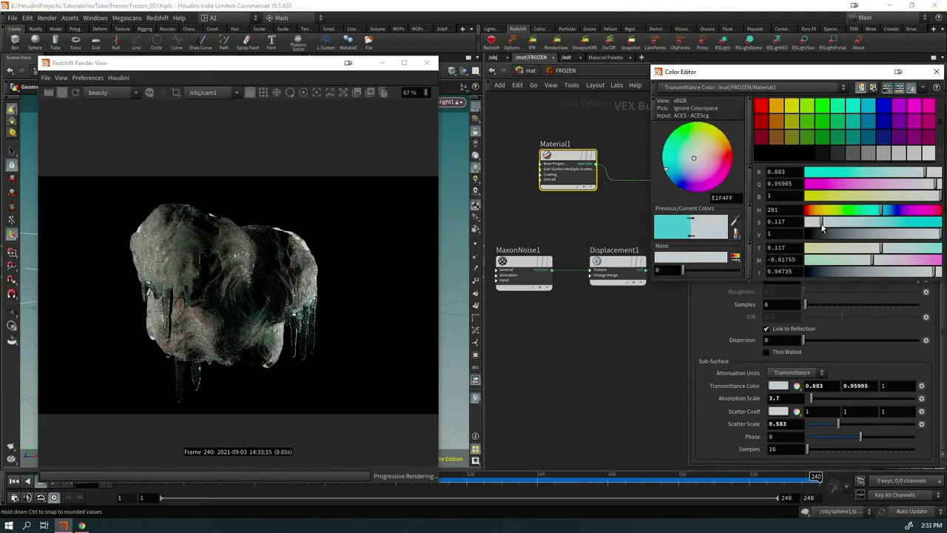
{"action": "left_click", "coordinate": [937, 72]}
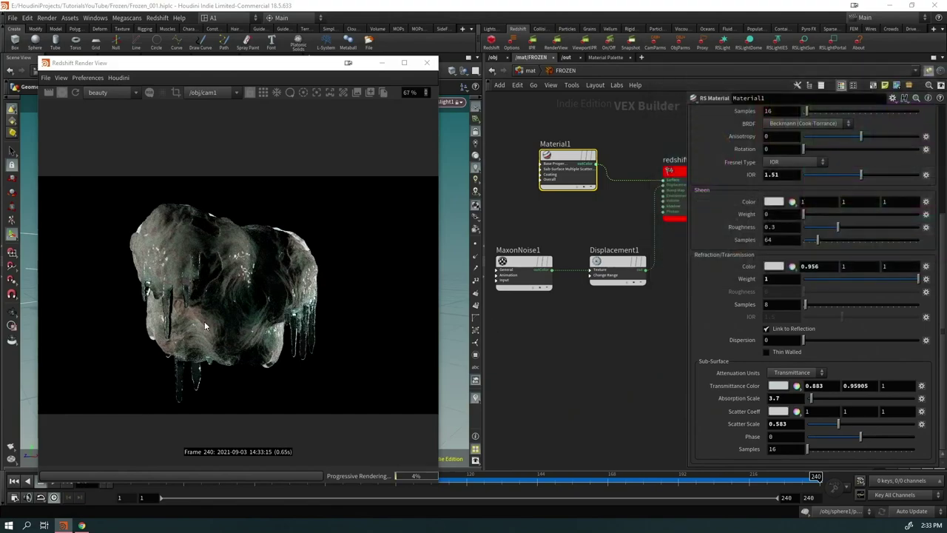
Step: Auto-arrange the FROZEN network and add a second RS Maxon Noise node with its type set to Electric
{"action": "scroll", "coordinate": [193, 339], "scroll_direction": "up", "scroll_amount": 1}
{"action": "key", "text": "l"}
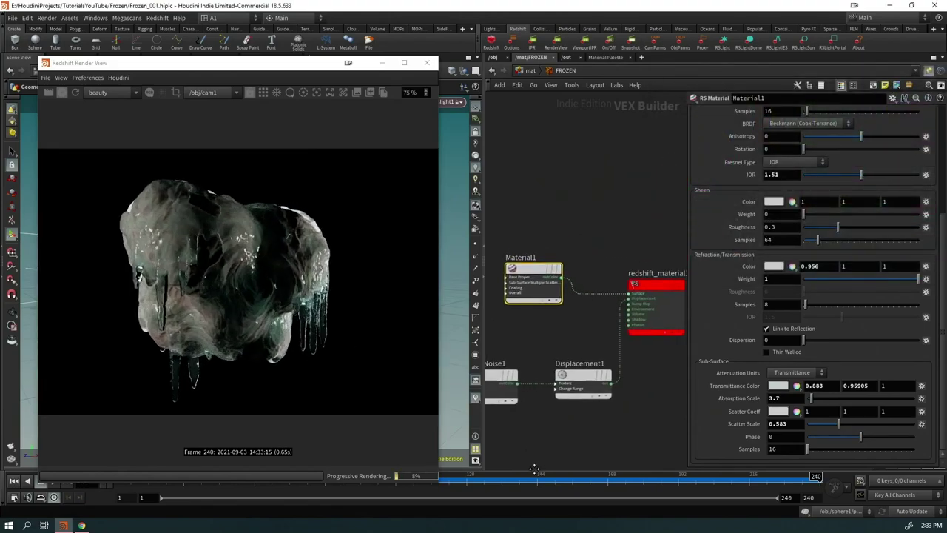
{"action": "left_click_drag", "start_coordinate": [545, 299], "coordinate": [584, 273]}
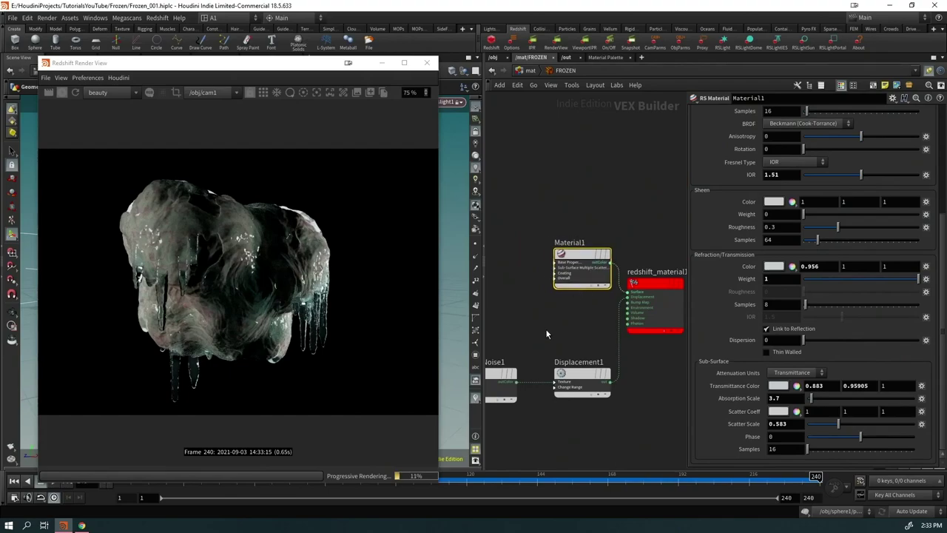
{"action": "key", "text": "l"}
{"action": "key", "text": "Tab"}
{"action": "type", "text": "maxon"}
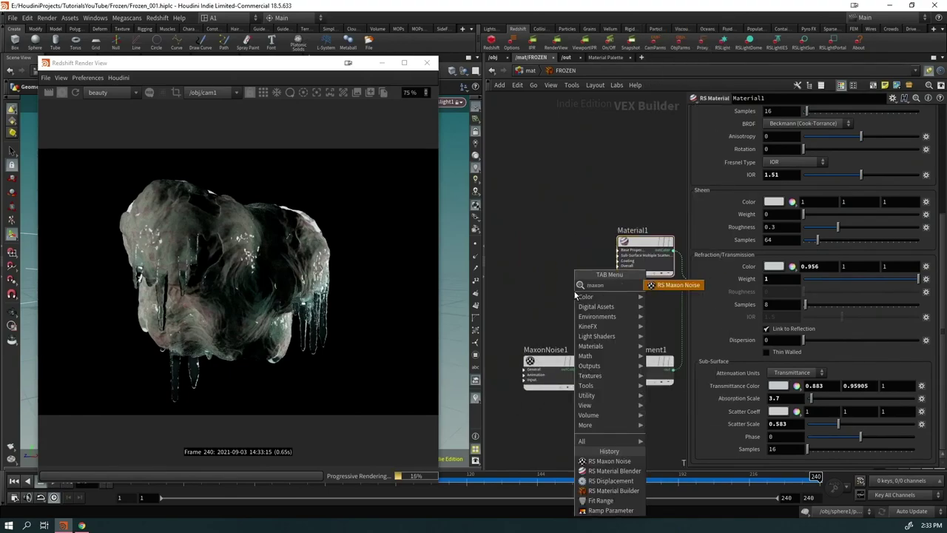
{"action": "key", "text": "Return"}
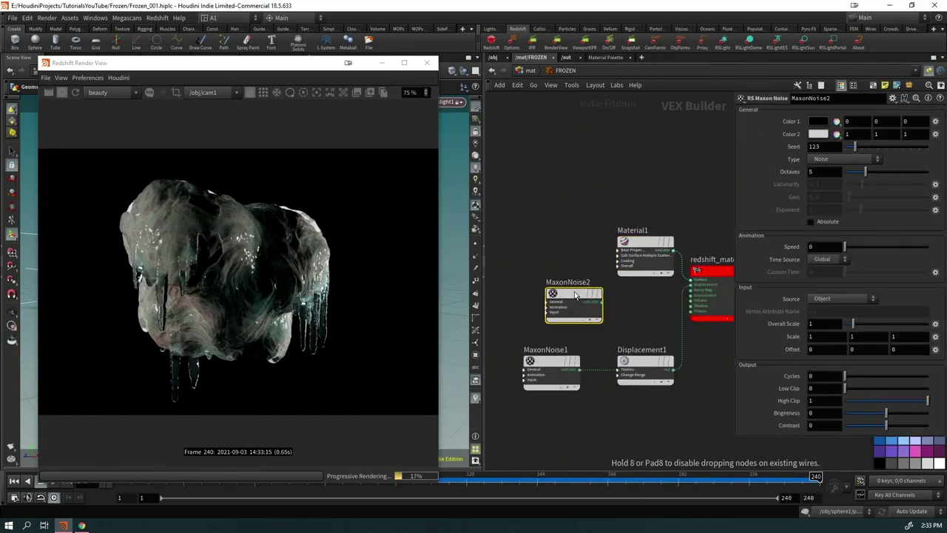
{"action": "left_click", "coordinate": [857, 158]}
{"action": "left_click", "coordinate": [854, 476]}
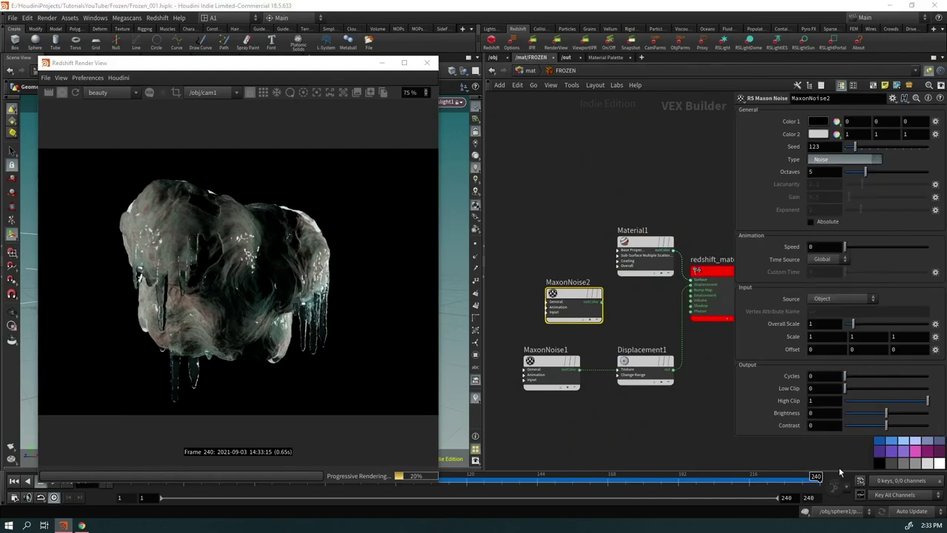
Step: Connect MaxonNoise2 to the Surface input of redshift_material1 for preview, and set Low Clip 0.143, High Clip 0.381 and Cycles 0
{"action": "left_click", "coordinate": [603, 304]}
{"action": "left_click", "coordinate": [692, 280]}
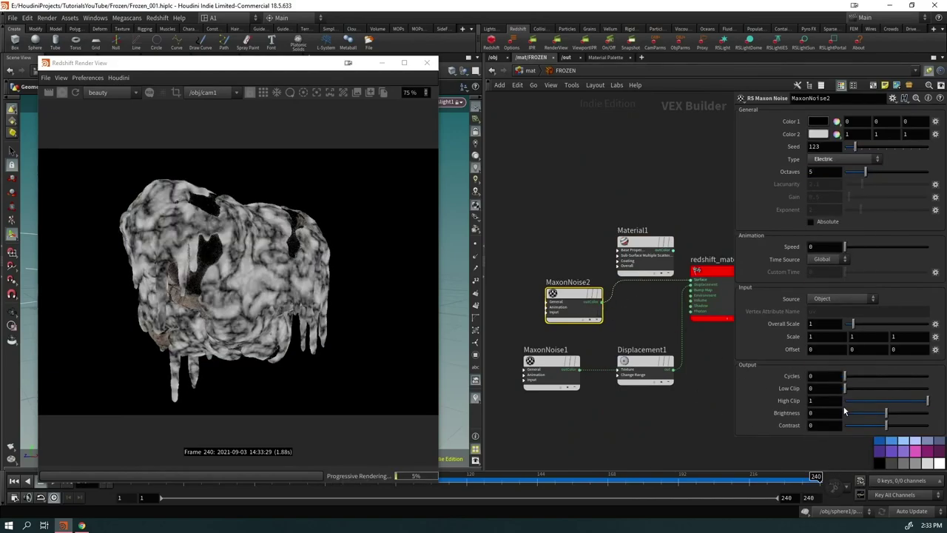
{"action": "left_click", "coordinate": [856, 388]}
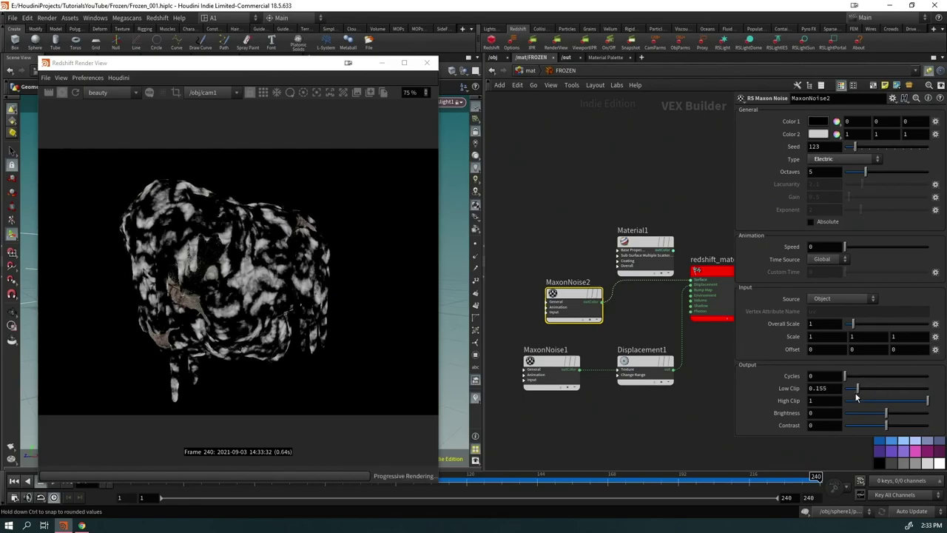
{"action": "left_click_drag", "start_coordinate": [897, 404], "coordinate": [875, 400]}
{"action": "left_click", "coordinate": [881, 376]}
{"action": "left_click", "coordinate": [850, 376]}
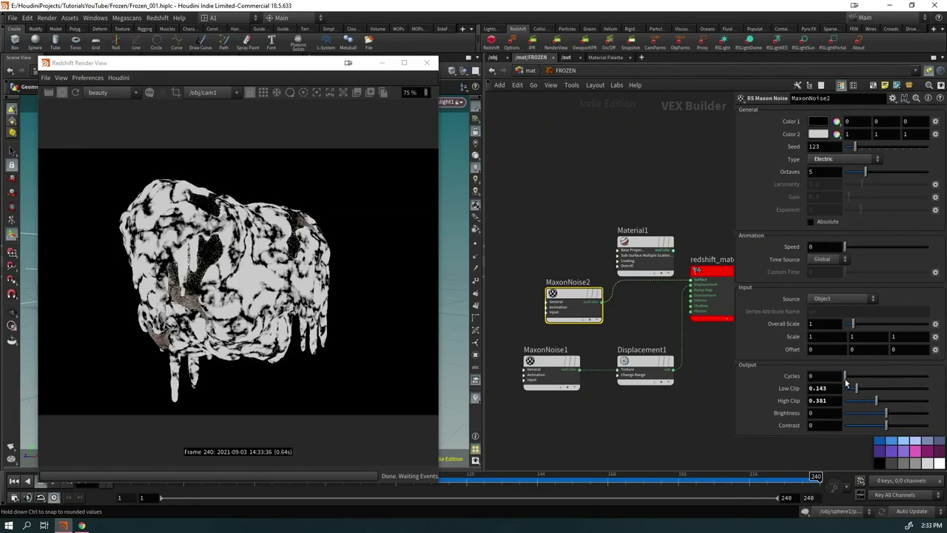
Step: Connect MaxonNoise2 into Material1's Base Properties and reconnect Material1's outColor to the Surface input of redshift_material1, aligning the noise node beside Material1
{"action": "left_click", "coordinate": [600, 302]}
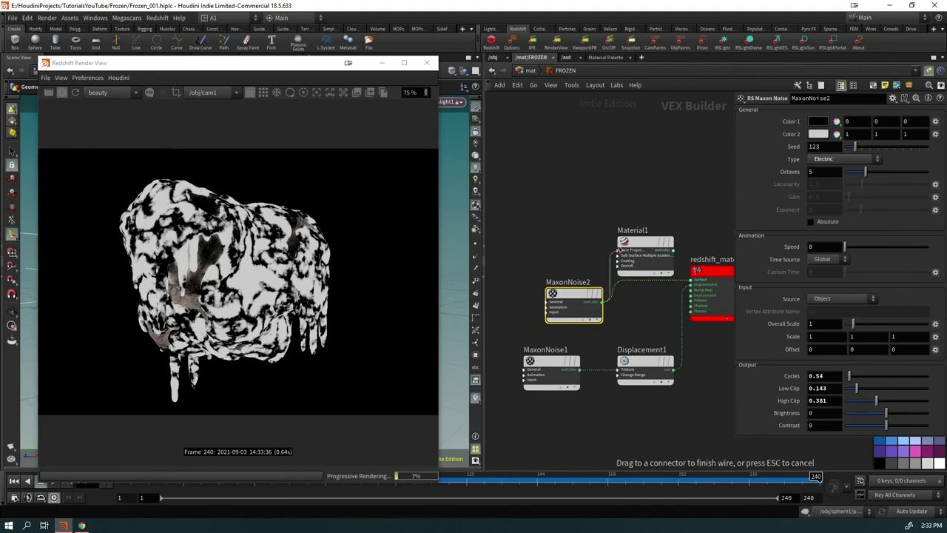
{"action": "left_click", "coordinate": [709, 290]}
{"action": "left_click", "coordinate": [646, 84]}
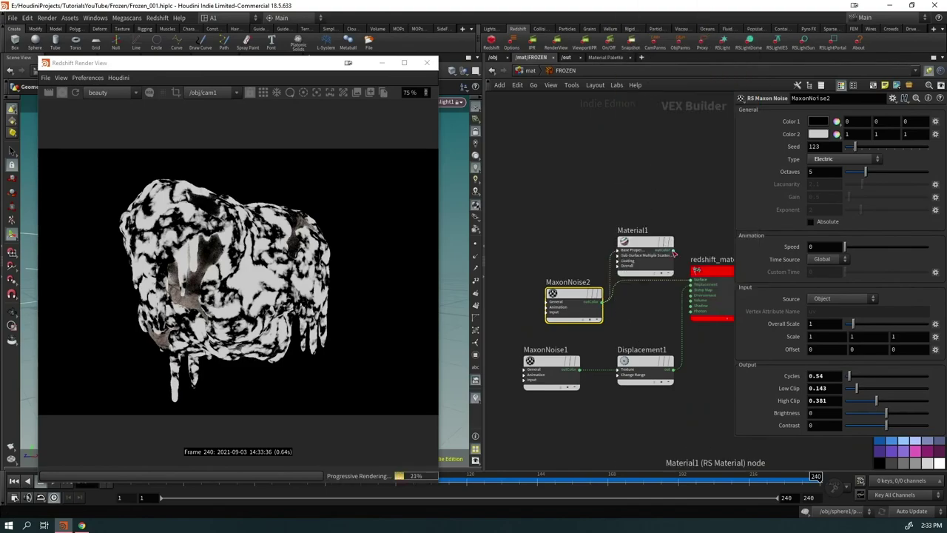
{"action": "left_click", "coordinate": [692, 279]}
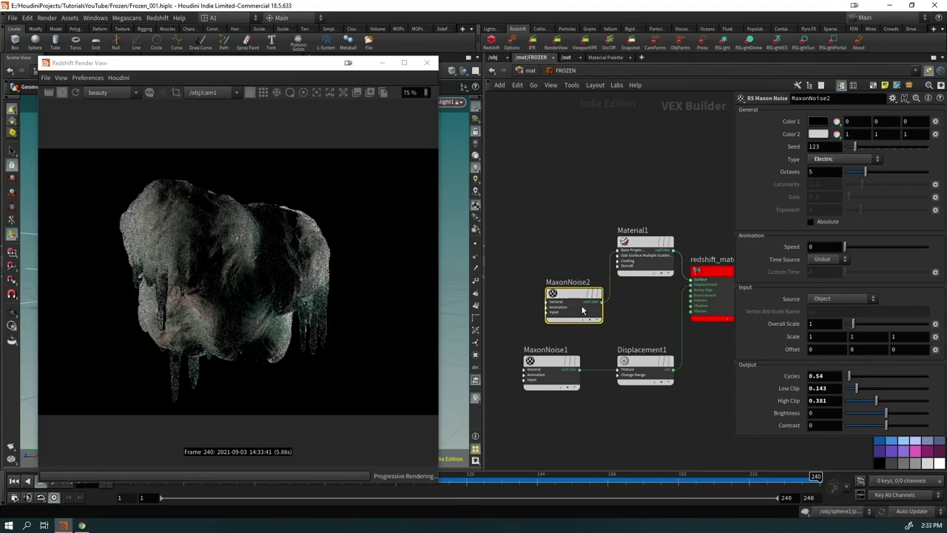
{"action": "left_click_drag", "start_coordinate": [576, 304], "coordinate": [552, 269]}
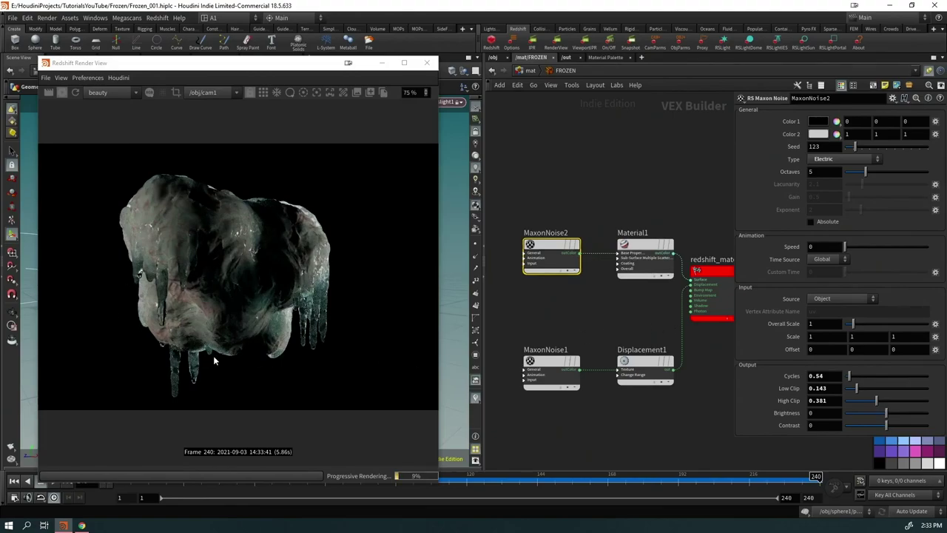
Step: Look through cam1 in the scene view and orbit the camera to a new angle on the frozen object
{"action": "left_click_drag", "start_coordinate": [287, 68], "coordinate": [718, 82]}
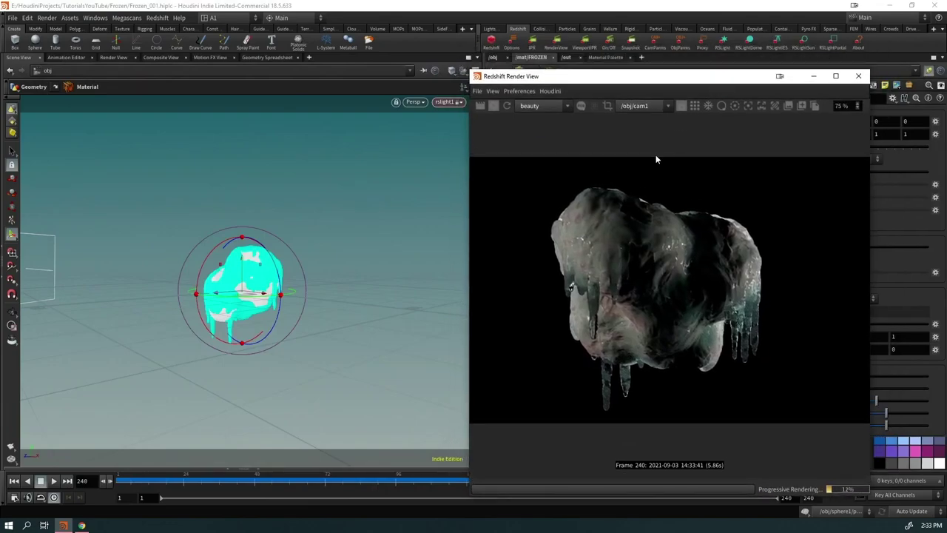
{"action": "left_click", "coordinate": [444, 103]}
{"action": "left_click", "coordinate": [453, 149]}
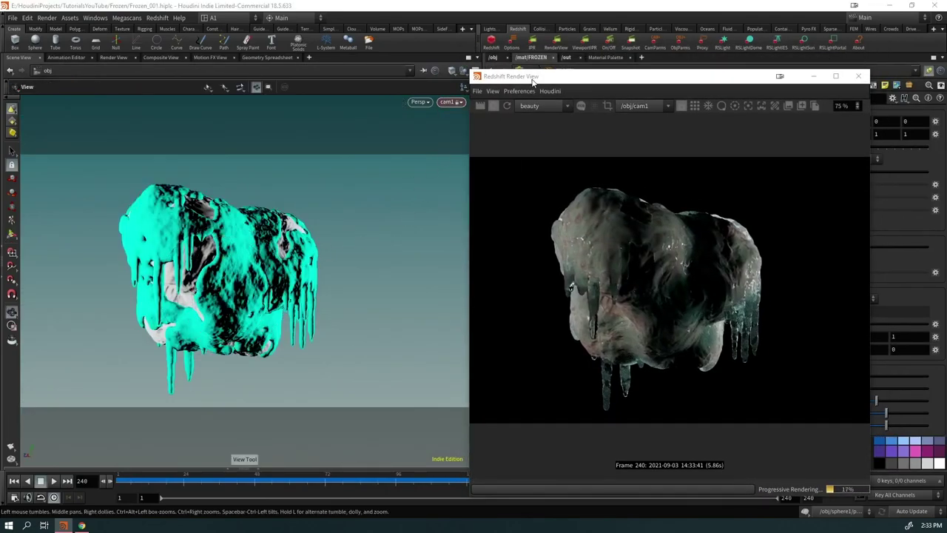
{"action": "left_click_drag", "start_coordinate": [533, 76], "coordinate": [562, 68]}
{"action": "left_click_drag", "start_coordinate": [244, 267], "coordinate": [320, 288]}
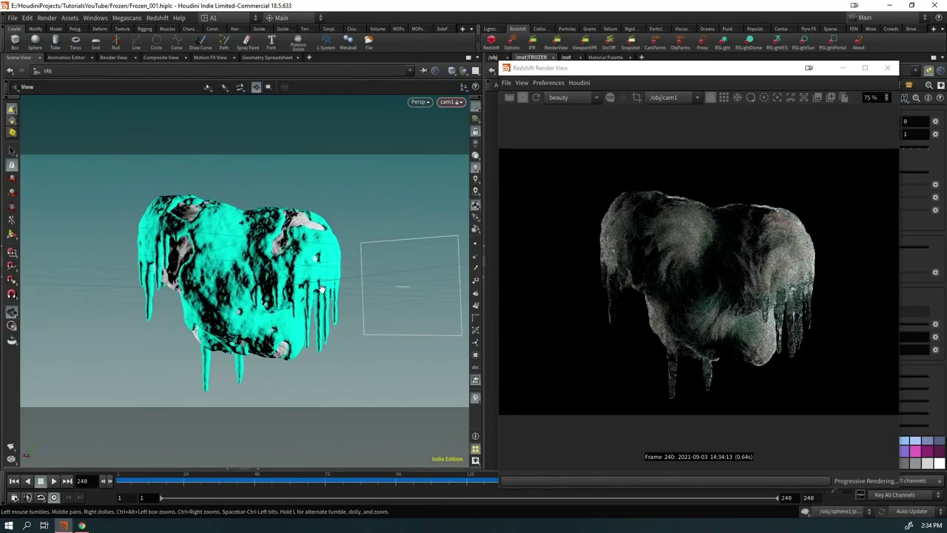
{"action": "left_click_drag", "start_coordinate": [256, 287], "coordinate": [299, 297]}
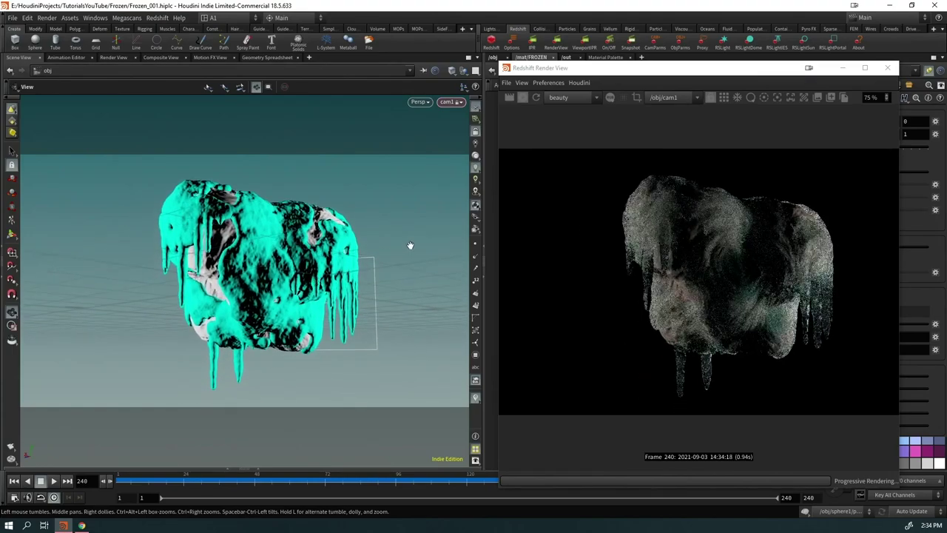
Step: Enable Redshift tessellation on the sphere1 object
{"action": "left_click_drag", "start_coordinate": [697, 74], "coordinate": [715, 118]}
{"action": "left_click", "coordinate": [496, 58]}
{"action": "left_click_drag", "start_coordinate": [585, 112], "coordinate": [191, 275]}
{"action": "middle_click_drag", "start_coordinate": [575, 198], "coordinate": [606, 198]}
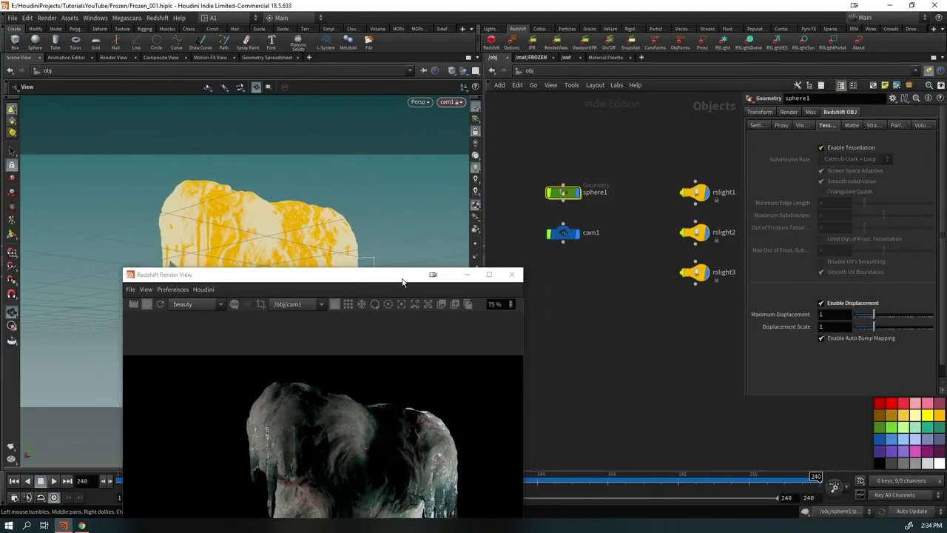
{"action": "mouse_move", "coordinate": [403, 282]}
{"action": "left_mouse_down"}
{"action": "mouse_move", "coordinate": [314, 146]}
{"action": "mouse_move", "coordinate": [316, 100]}
{"action": "left_mouse_up"}
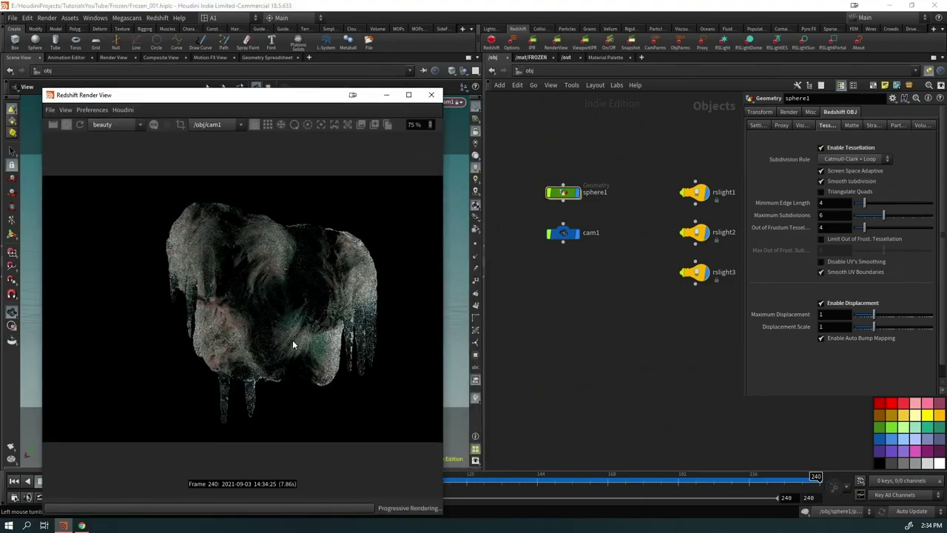
Step: Open the GEO material network and apply the Copper preset to Material2
{"action": "left_click", "coordinate": [548, 101]}
{"action": "left_click", "coordinate": [536, 59]}
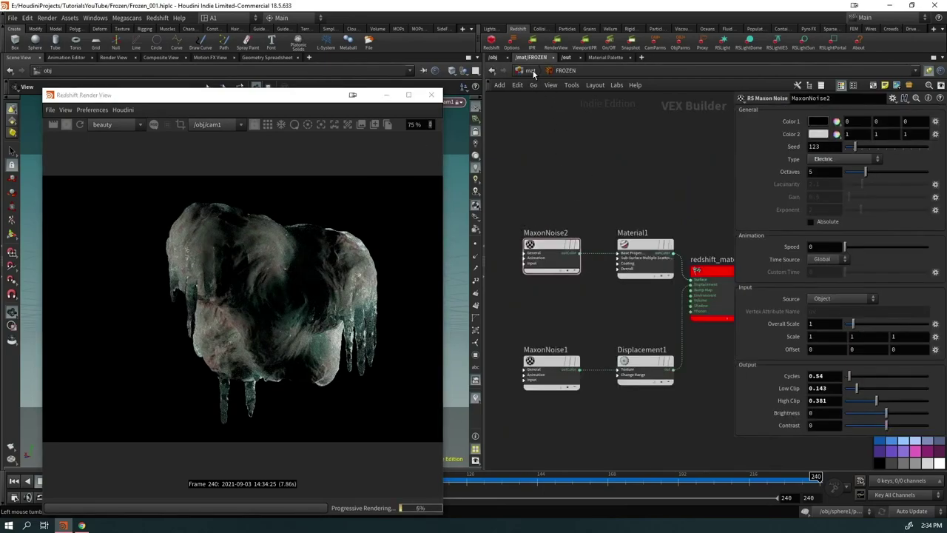
{"action": "key", "text": "u"}
{"action": "double_click", "coordinate": [588, 196]}
{"action": "left_click", "coordinate": [527, 222]}
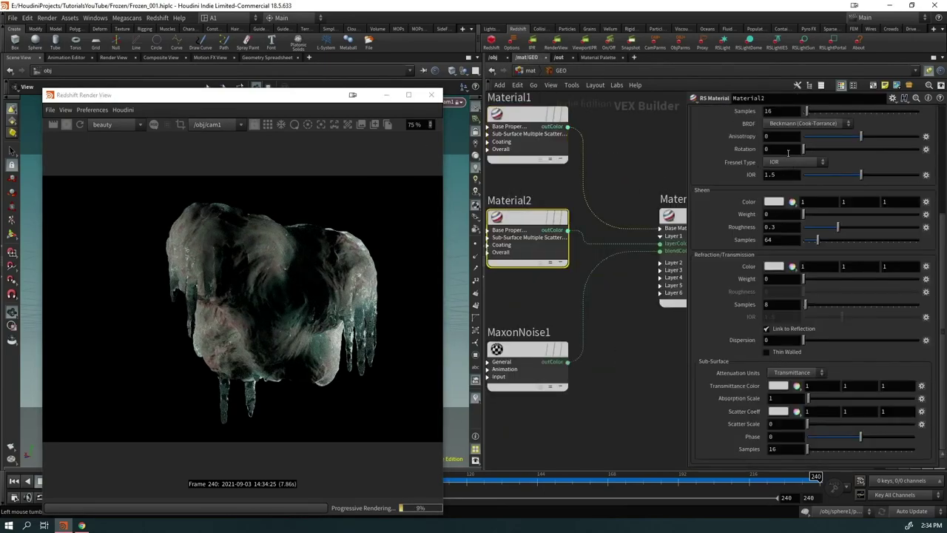
{"action": "scroll", "coordinate": [793, 279], "scroll_direction": "up", "scroll_amount": 5}
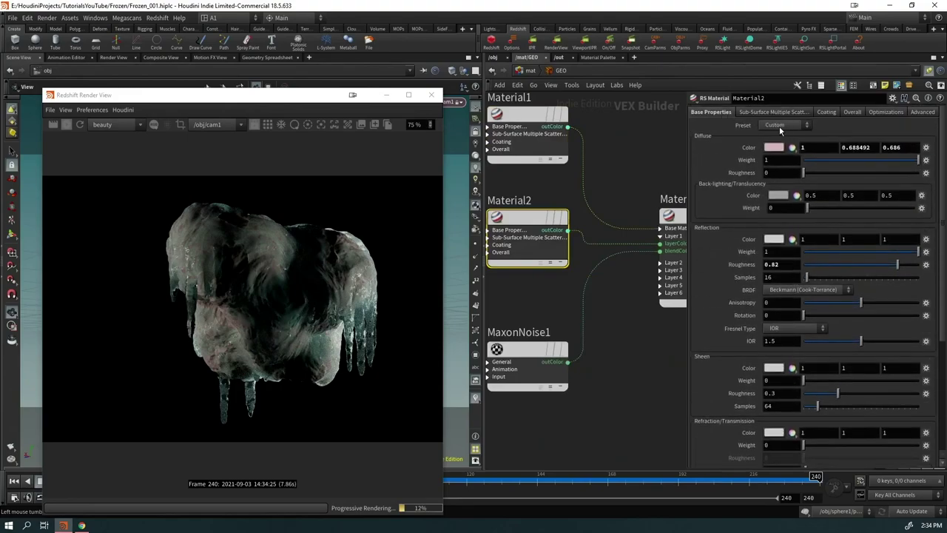
{"action": "left_click", "coordinate": [779, 126]}
{"action": "left_click", "coordinate": [774, 195]}
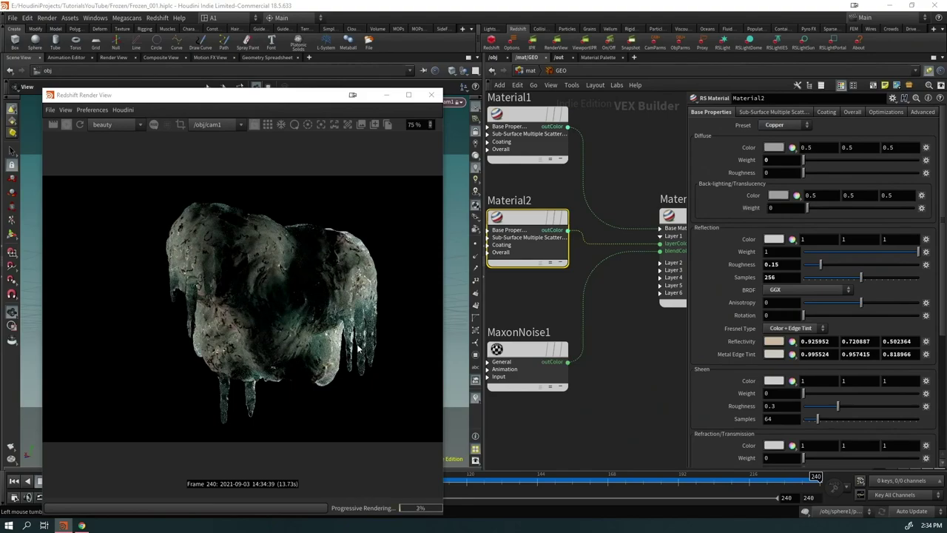
Step: Add a new RS Material node to the GEO network and connect it to the Surface input of the Redshift material in place of MaterialBlender1
{"action": "scroll", "coordinate": [598, 344], "scroll_direction": "down", "scroll_amount": 3}
{"action": "middle_click_drag", "start_coordinate": [597, 391], "coordinate": [560, 351]}
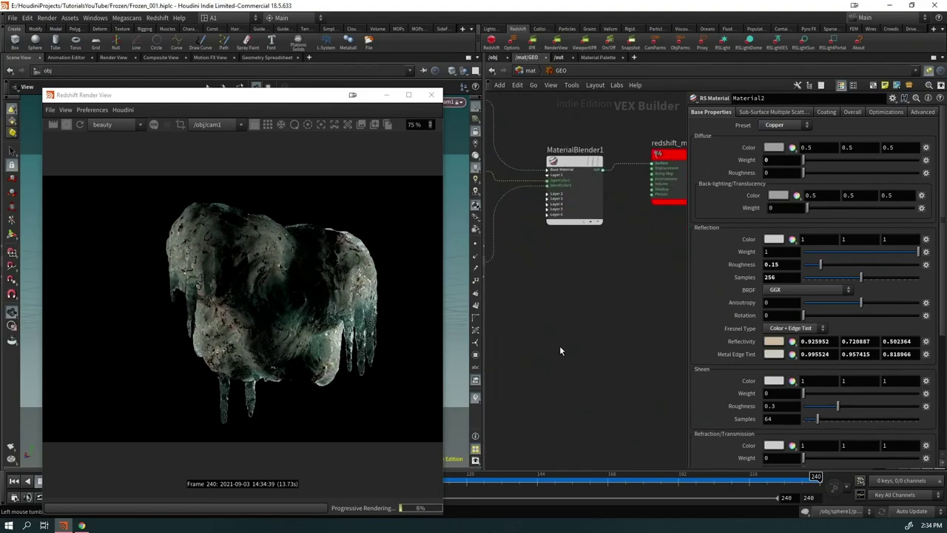
{"action": "left_click_drag", "start_coordinate": [664, 191], "coordinate": [655, 331]}
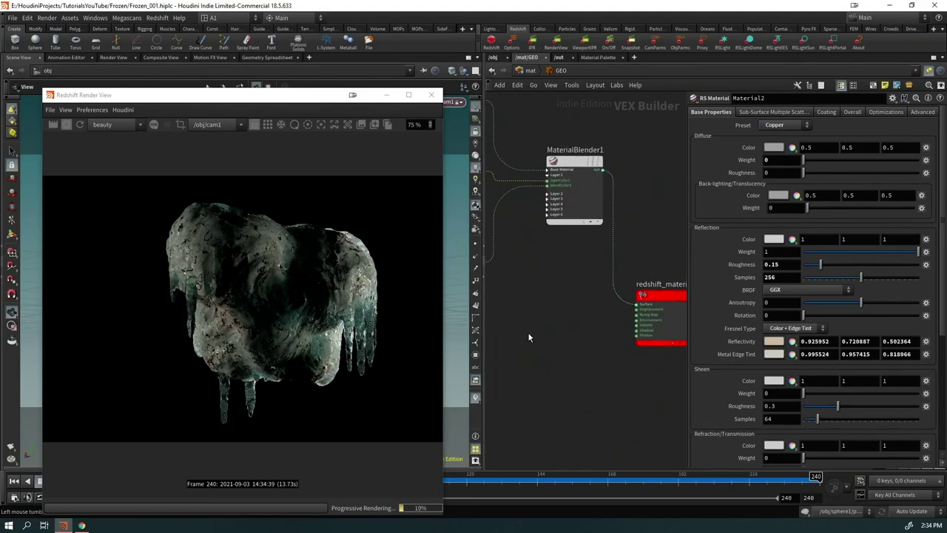
{"action": "key", "text": "Tab"}
{"action": "type", "text": "mater"}
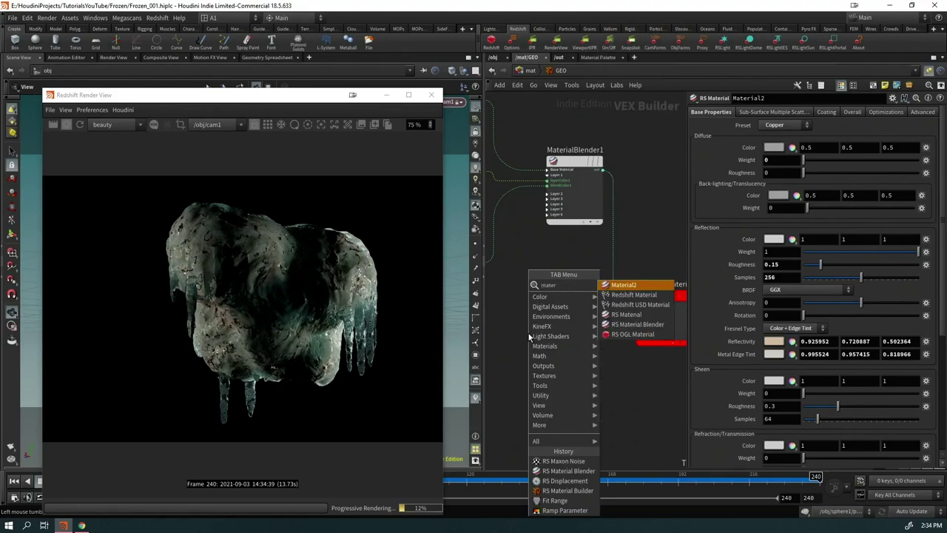
{"action": "key", "text": "Down"}
{"action": "key", "text": "Down"}
{"action": "key", "text": "Down"}
{"action": "key", "text": "Return"}
{"action": "left_click", "coordinate": [530, 337]}
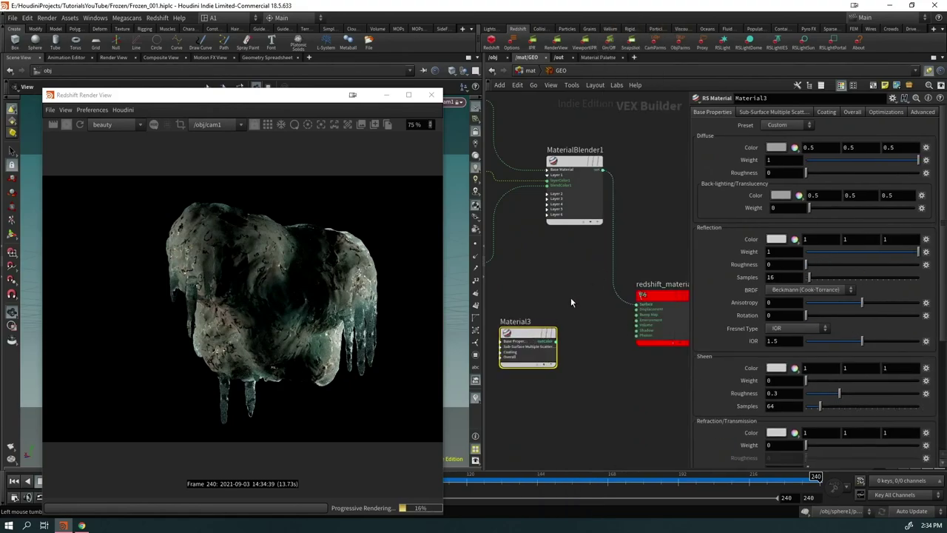
{"action": "left_click_drag", "start_coordinate": [539, 334], "coordinate": [577, 297]}
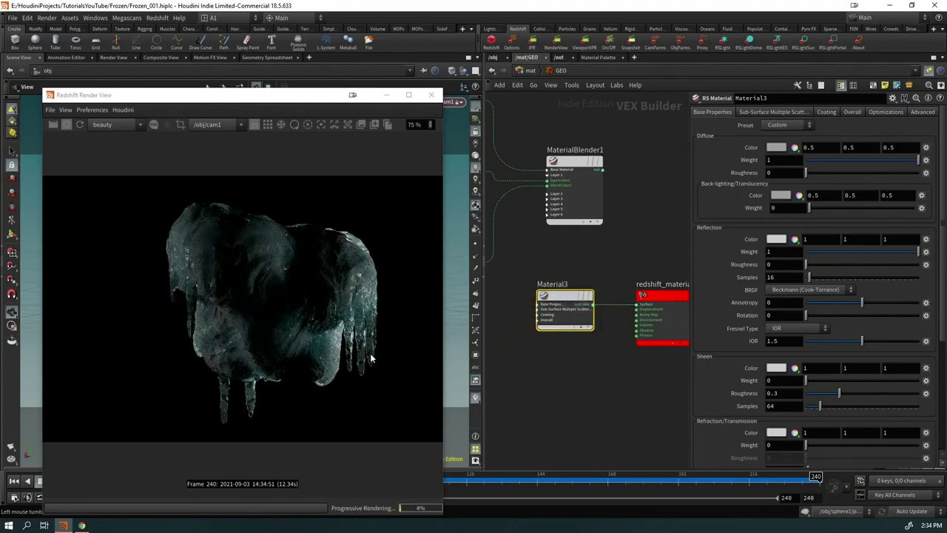
Step: Set Material3's diffuse Color to a pale pinkish grey (0.777, 0.703185, 0.703185)
{"action": "left_click", "coordinate": [775, 148]}
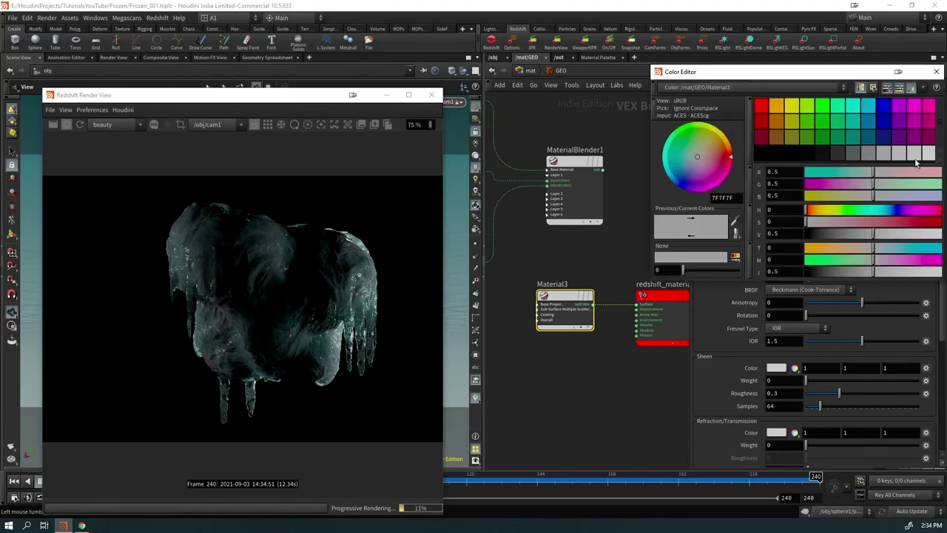
{"action": "left_click_drag", "start_coordinate": [885, 169], "coordinate": [883, 172]}
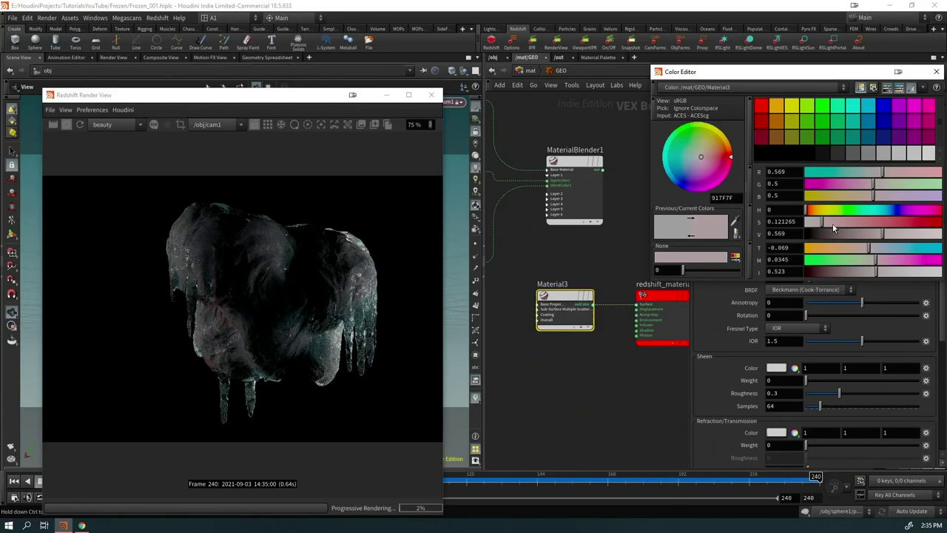
{"action": "left_click_drag", "start_coordinate": [887, 232], "coordinate": [910, 233]}
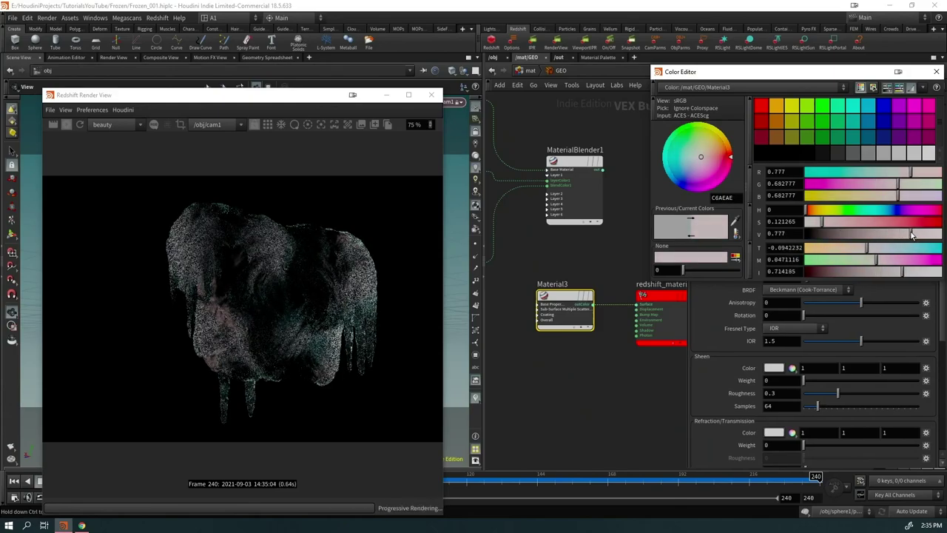
{"action": "left_click_drag", "start_coordinate": [846, 221], "coordinate": [821, 229]}
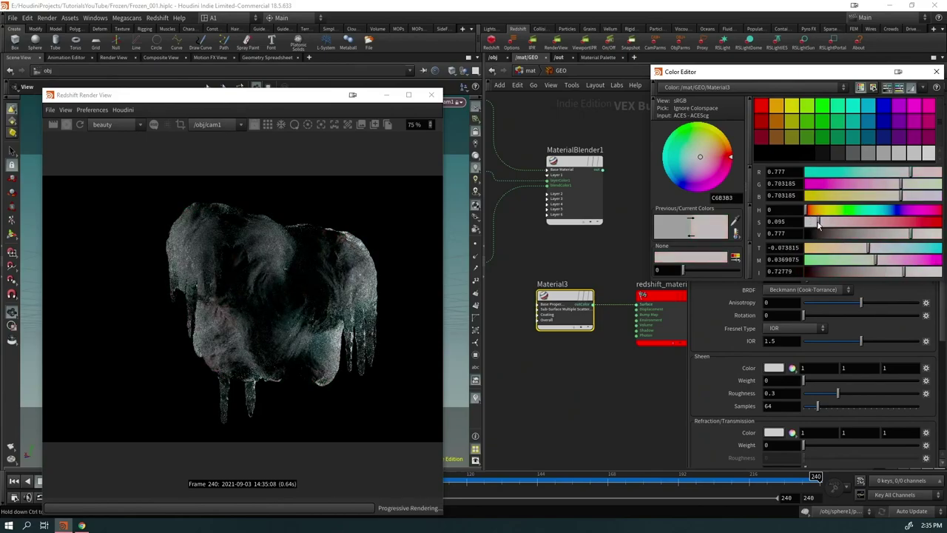
{"action": "left_click", "coordinate": [937, 71]}
Step: Switch Redshift_ROP1's Redshift settings to Advanced mode and enable Volume Scattering
{"action": "left_click_drag", "start_coordinate": [314, 95], "coordinate": [289, 116]}
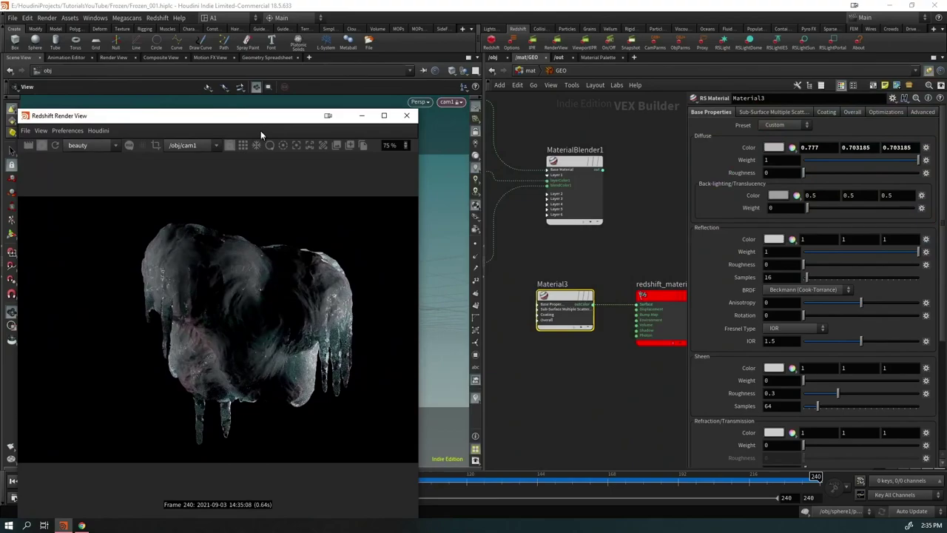
{"action": "left_click", "coordinate": [558, 58]}
{"action": "left_click", "coordinate": [680, 261]}
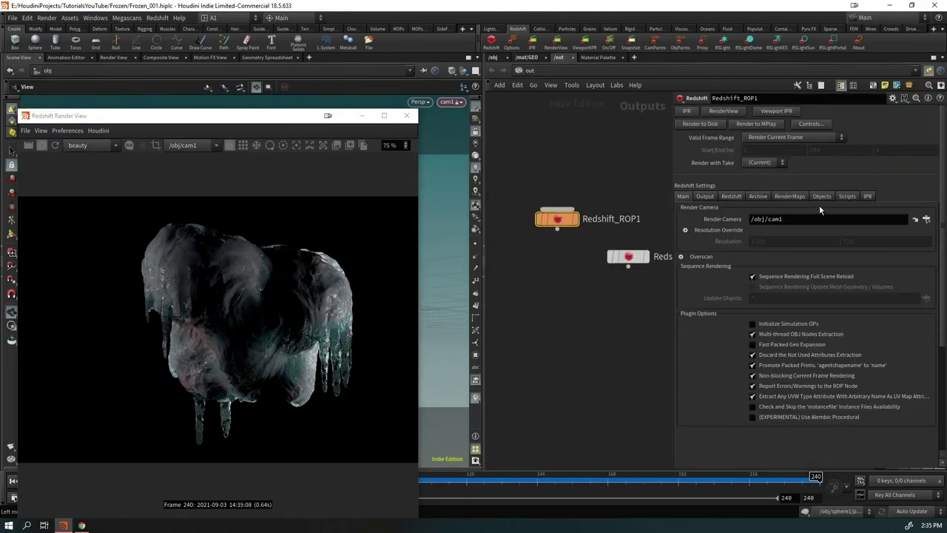
{"action": "left_click", "coordinate": [731, 197]}
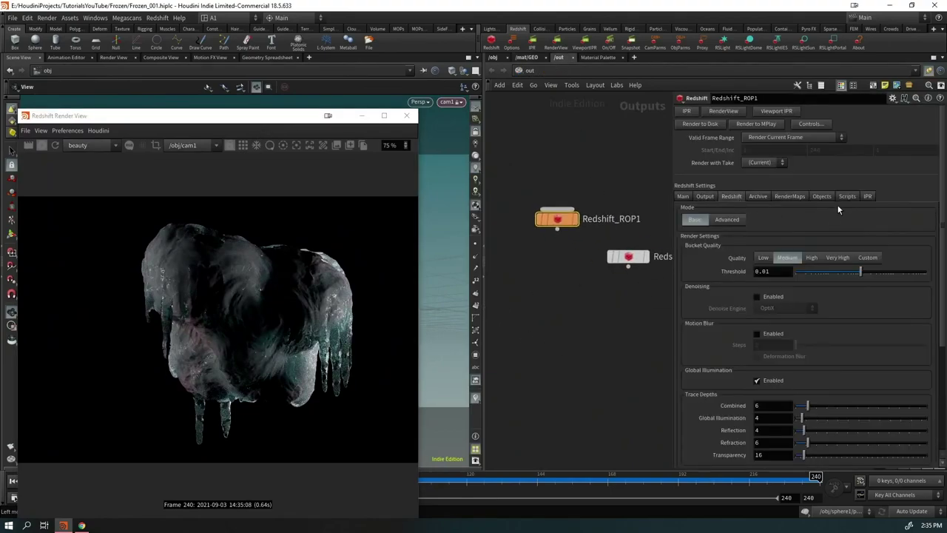
{"action": "left_click", "coordinate": [722, 220]}
{"action": "left_click", "coordinate": [842, 239]}
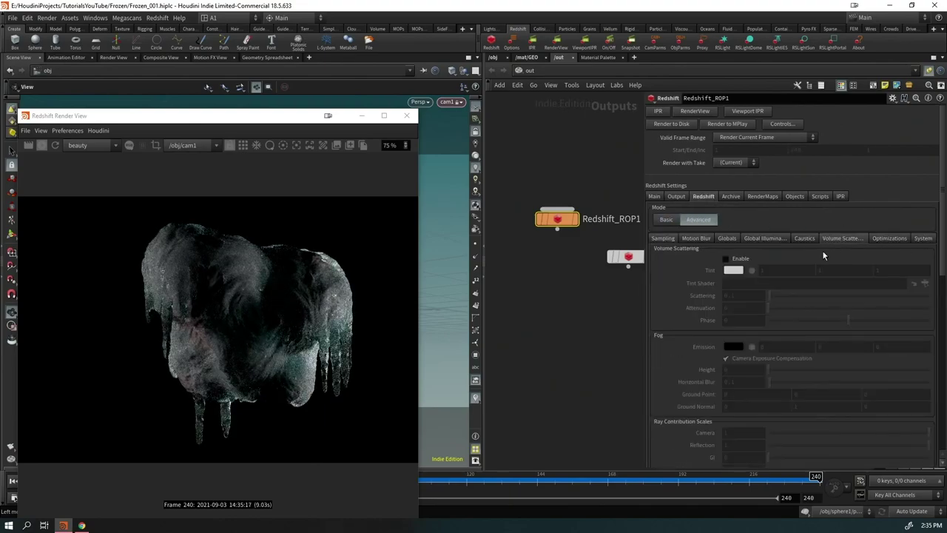
{"action": "left_click", "coordinate": [730, 260]}
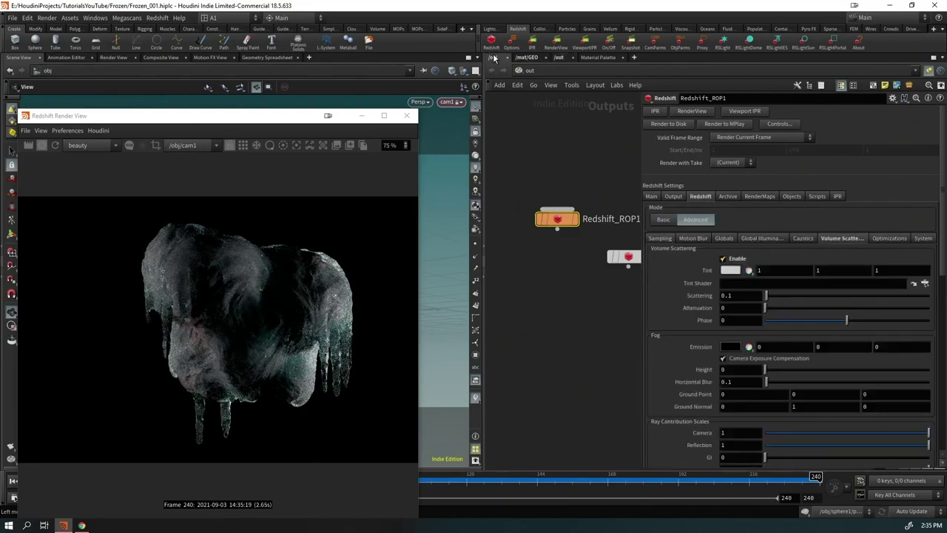
Step: Leave the camera view for a high angle above the frozen object, add a rectangular Redshift area light there, and place its node below rslight3
{"action": "left_click", "coordinate": [494, 57]}
{"action": "left_click_drag", "start_coordinate": [263, 123], "coordinate": [741, 90]}
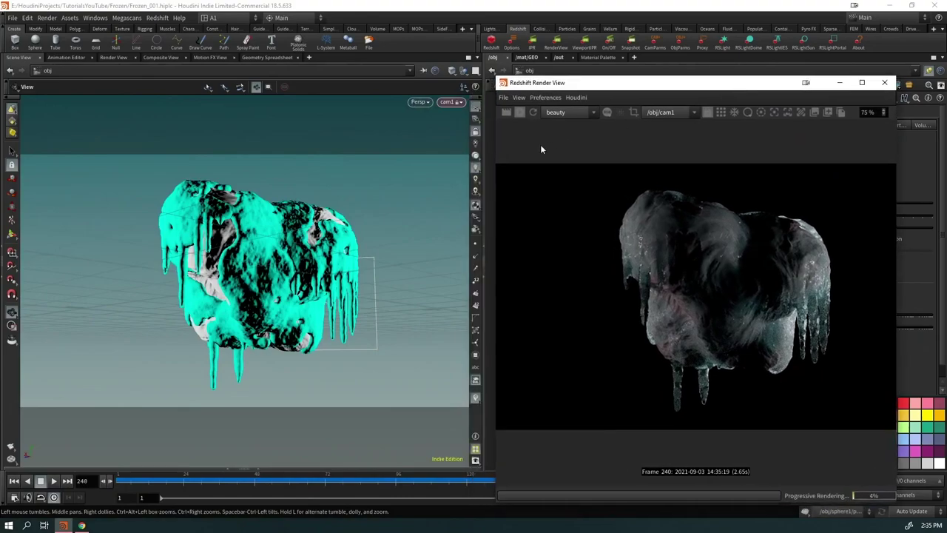
{"action": "left_click_drag", "start_coordinate": [300, 241], "coordinate": [378, 259]}
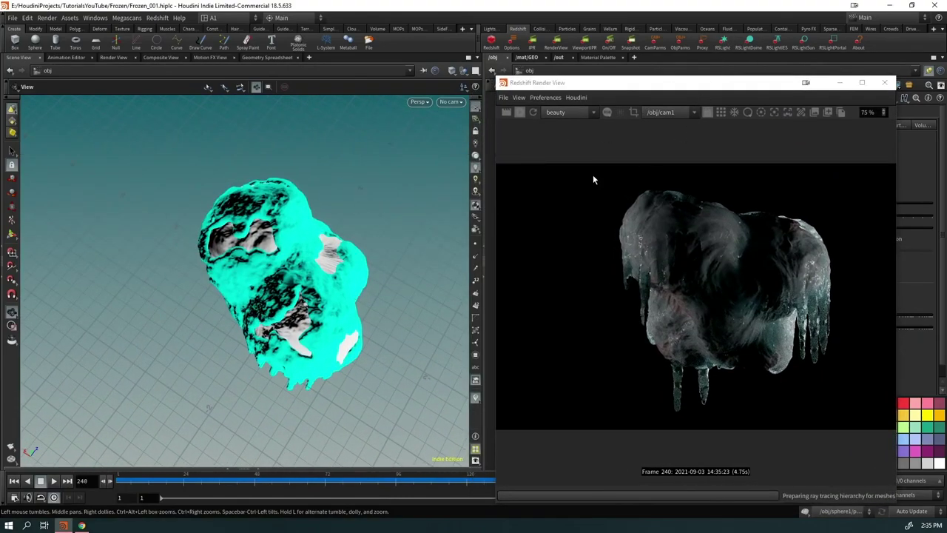
{"action": "left_click_drag", "start_coordinate": [660, 85], "coordinate": [186, 82]}
{"action": "left_click_drag", "start_coordinate": [699, 275], "coordinate": [655, 299]}
{"action": "scroll", "coordinate": [807, 170], "scroll_direction": "up", "scroll_amount": 2}
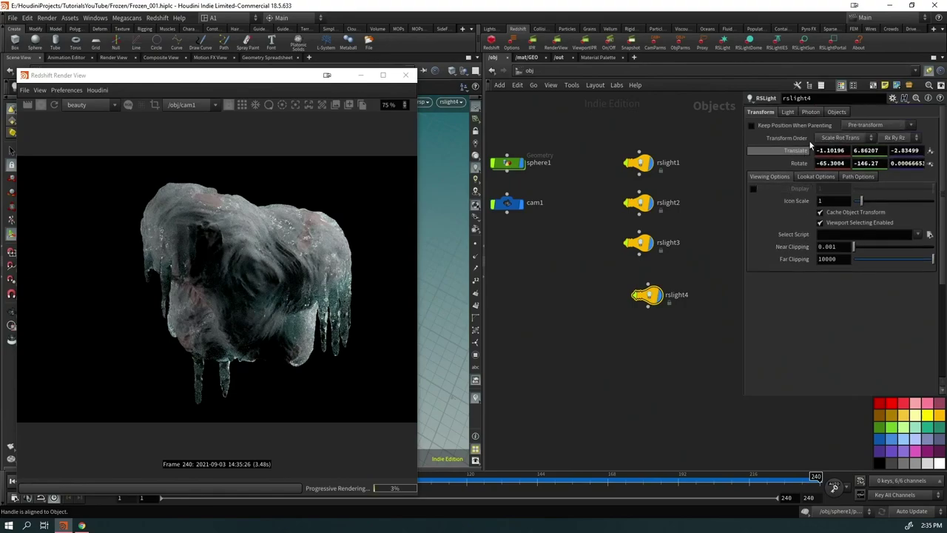
Step: Set rslight4's volume Contribution Scale to 0.483 and its area Spread to 0.132
{"action": "left_click", "coordinate": [788, 112]}
{"action": "scroll", "coordinate": [805, 263], "scroll_direction": "down", "scroll_amount": 3}
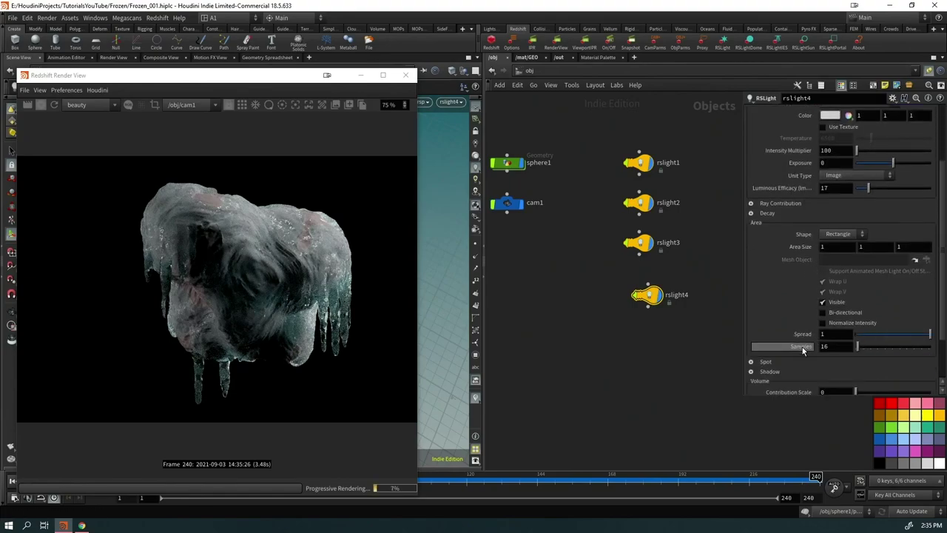
{"action": "scroll", "coordinate": [804, 350], "scroll_direction": "down", "scroll_amount": 2}
{"action": "left_click_drag", "start_coordinate": [869, 340], "coordinate": [891, 337]}
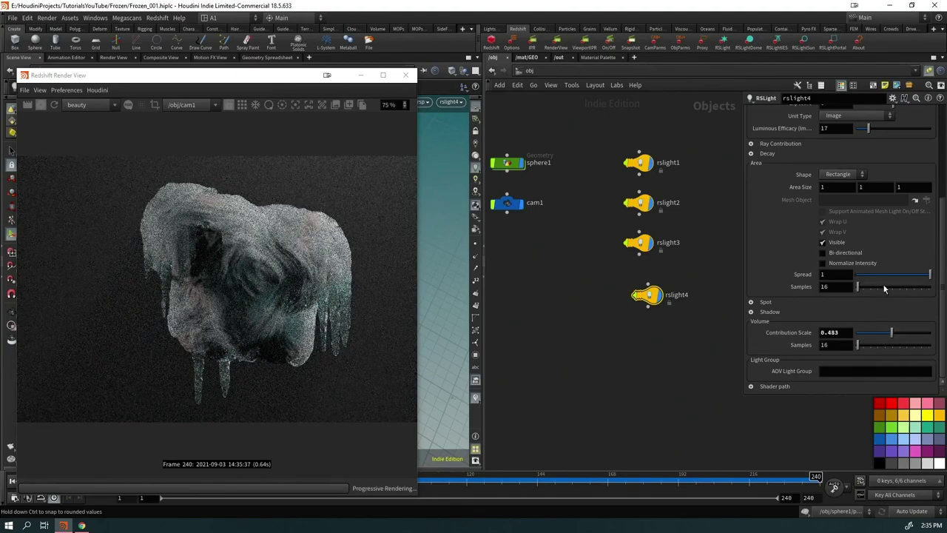
{"action": "left_click_drag", "start_coordinate": [930, 274], "coordinate": [864, 275]}
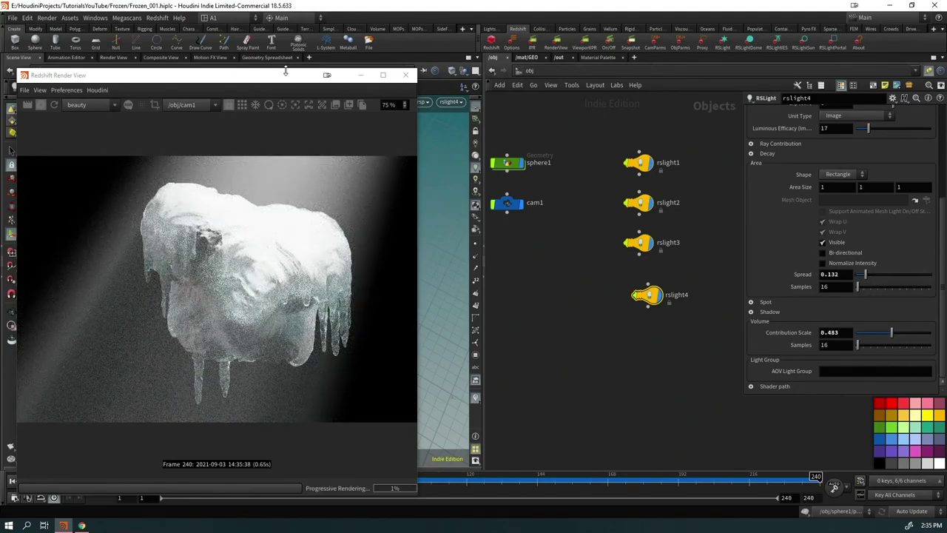
Step: Look through rslight4 with the view locked to it and re-aim the light at the frozen object
{"action": "left_click_drag", "start_coordinate": [285, 72], "coordinate": [718, 52]}
{"action": "left_click_drag", "start_coordinate": [339, 236], "coordinate": [172, 303]}
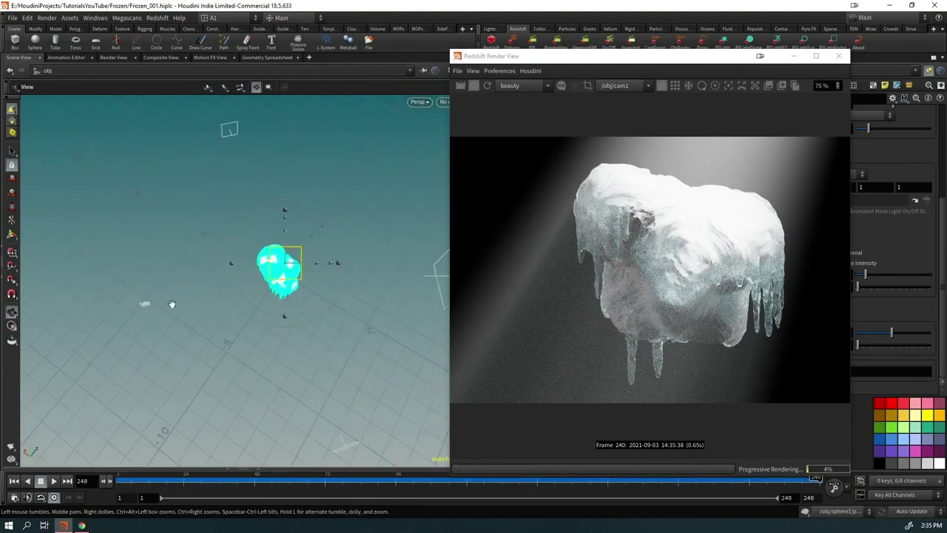
{"action": "key", "text": "r"}
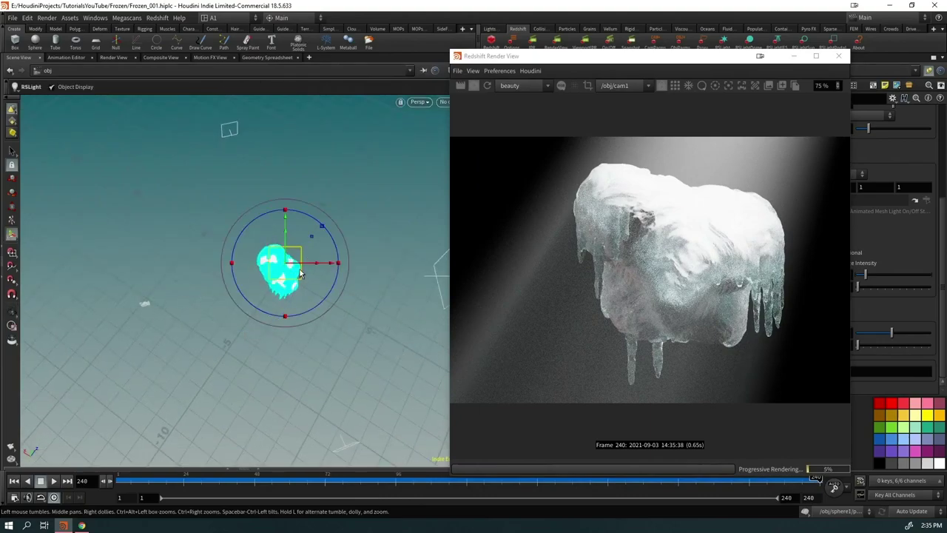
{"action": "left_click", "coordinate": [443, 103]}
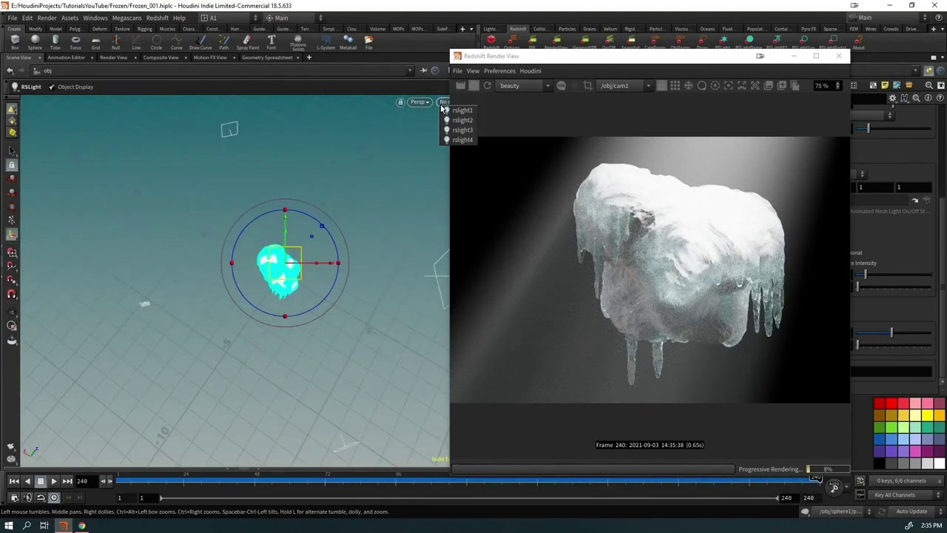
{"action": "left_click", "coordinate": [461, 139]}
{"action": "left_click_drag", "start_coordinate": [513, 57], "coordinate": [547, 53]}
{"action": "key", "text": "ctrl+s"}
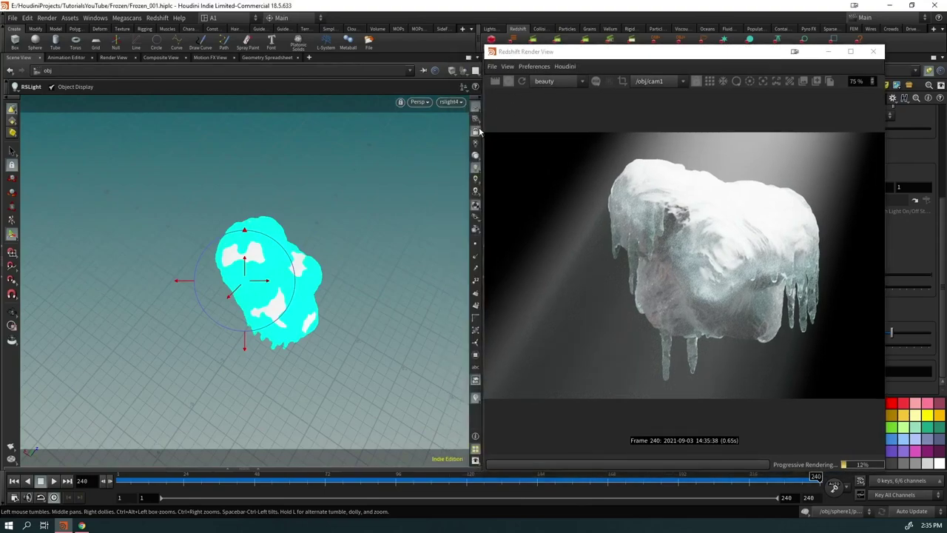
{"action": "key", "text": "Escape"}
{"action": "left_click_drag", "start_coordinate": [317, 222], "coordinate": [223, 308]}
{"action": "left_click_drag", "start_coordinate": [249, 298], "coordinate": [235, 289]}
Step: Set rslight4's area Spread to 0.199 and its volume Contribution Scale to 0.238
{"action": "left_click_drag", "start_coordinate": [663, 61], "coordinate": [217, 79]}
{"action": "left_click", "coordinate": [867, 335]}
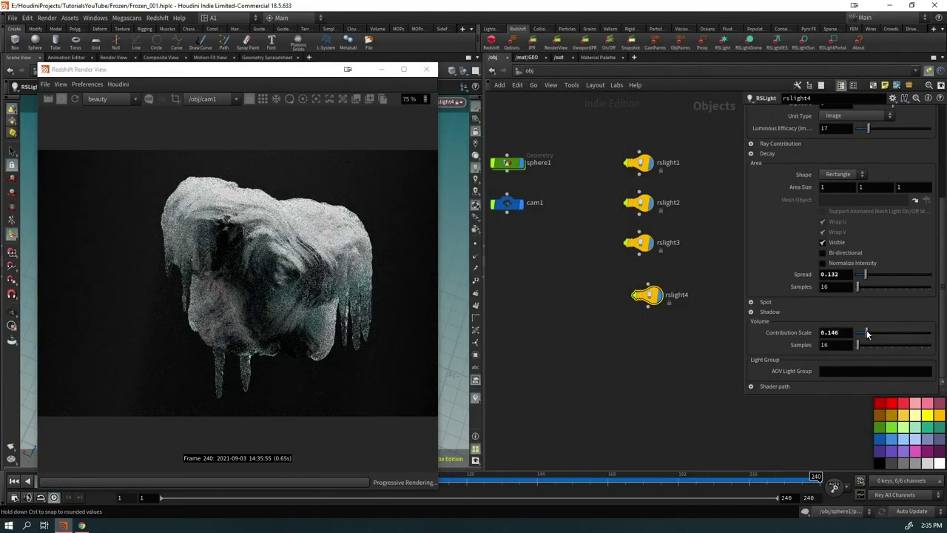
{"action": "mouse_move", "coordinate": [865, 274]}
{"action": "left_mouse_down"}
{"action": "mouse_move", "coordinate": [856, 278]}
{"action": "mouse_move", "coordinate": [870, 276]}
{"action": "left_mouse_up"}
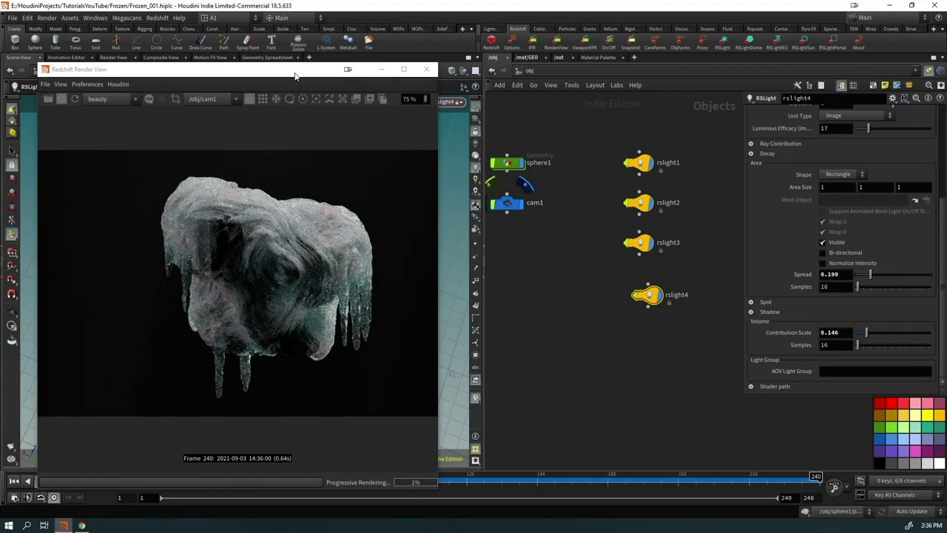
{"action": "left_click_drag", "start_coordinate": [294, 76], "coordinate": [457, 49]}
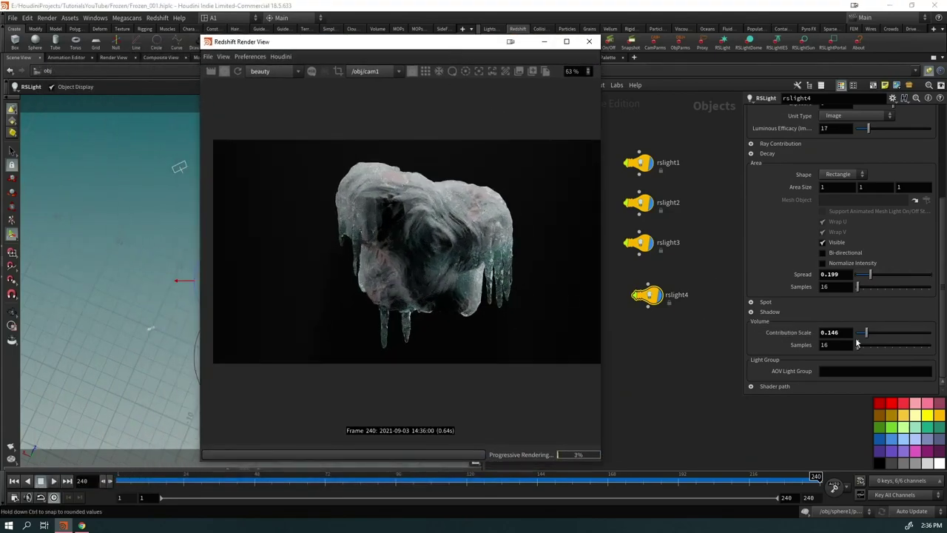
{"action": "mouse_move", "coordinate": [857, 345]}
{"action": "left_mouse_down"}
{"action": "mouse_move", "coordinate": [884, 339]}
{"action": "mouse_move", "coordinate": [874, 342]}
{"action": "left_mouse_up"}
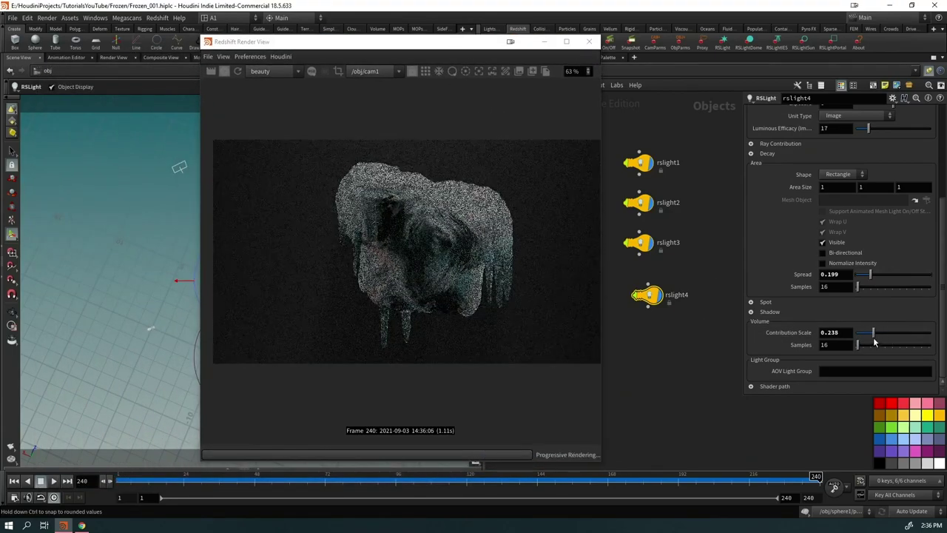
Step: Set rslight4's Color to a pale cyan (0.777, 1, 1)
{"action": "scroll", "coordinate": [806, 217], "scroll_direction": "up", "scroll_amount": 5}
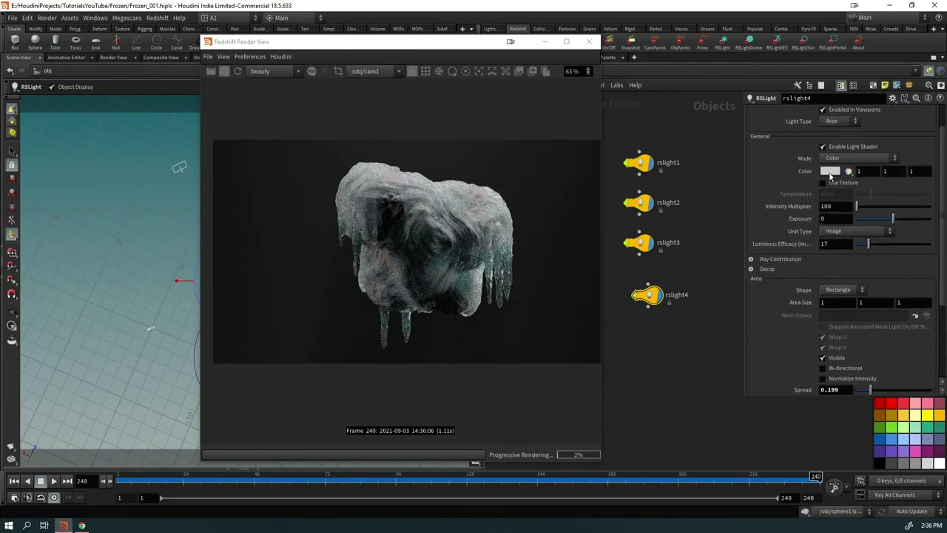
{"action": "left_click", "coordinate": [830, 171]}
{"action": "left_click", "coordinate": [856, 114]}
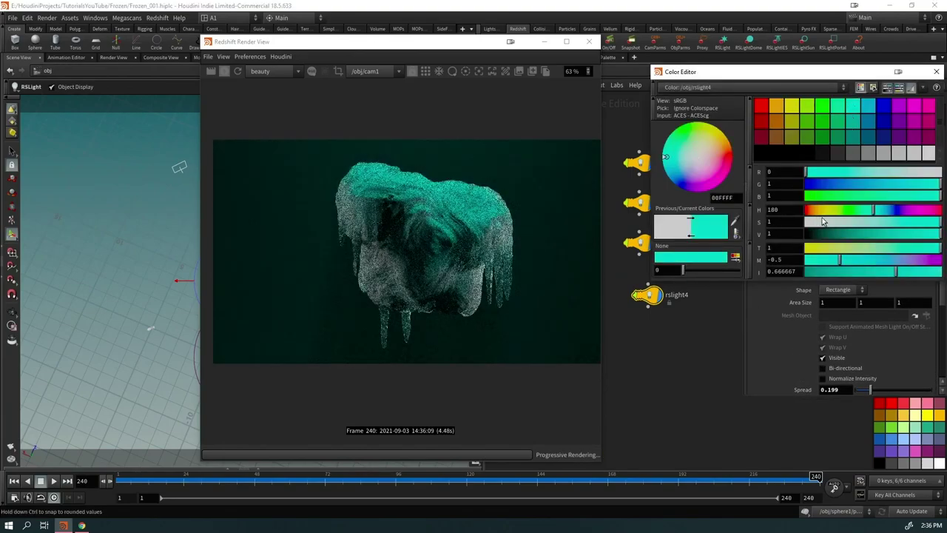
{"action": "left_click_drag", "start_coordinate": [865, 223], "coordinate": [835, 227]}
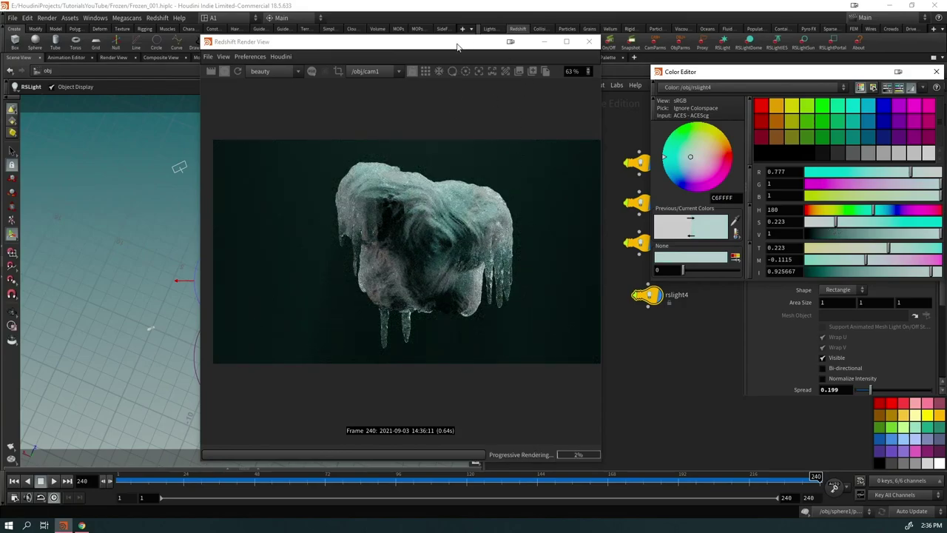
{"action": "left_click_drag", "start_coordinate": [457, 47], "coordinate": [315, 62]}
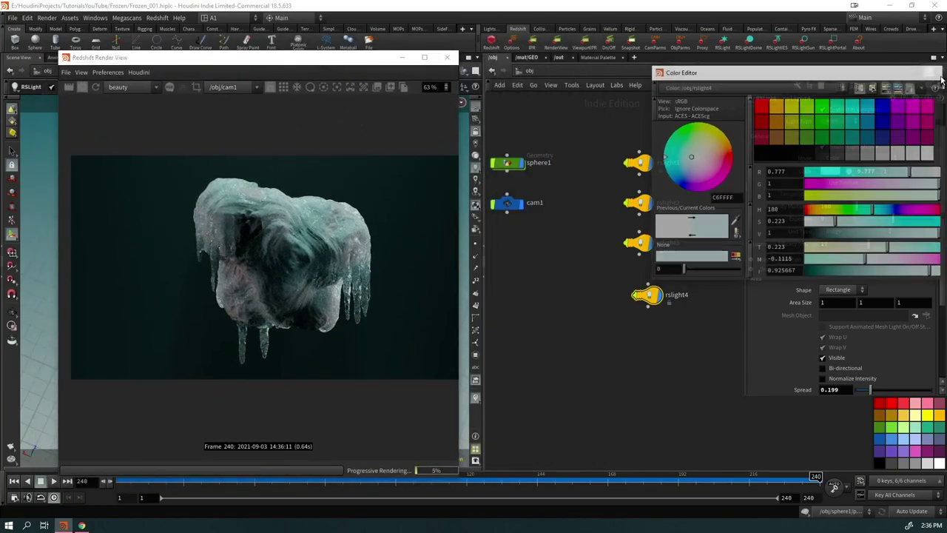
{"action": "left_click", "coordinate": [937, 71]}
Step: Add an RS Curvature node to the GEO material network below Material3 and connect its output to redshift_material1's Surface input
{"action": "left_click", "coordinate": [527, 57]}
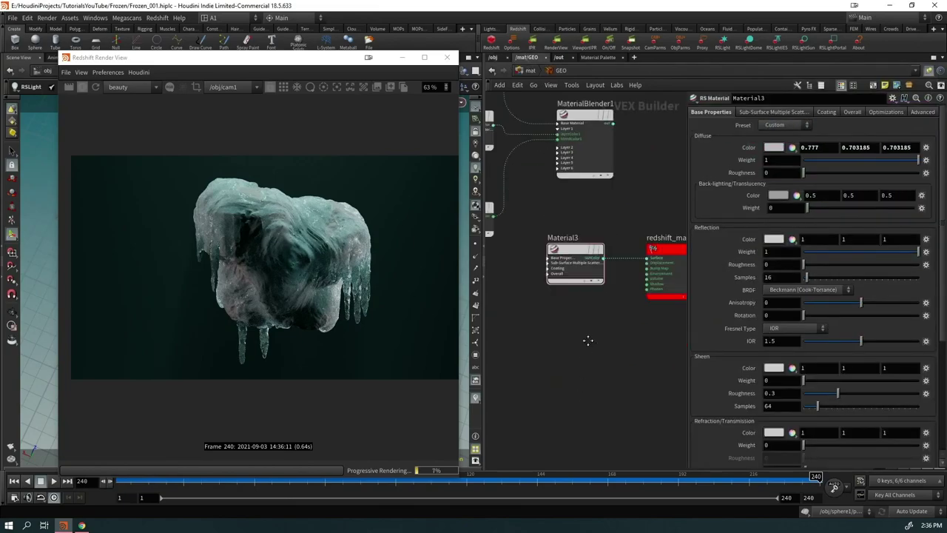
{"action": "key", "text": "Tab"}
{"action": "mouse_move", "coordinate": [570, 336]}
{"action": "type", "text": "curv"}
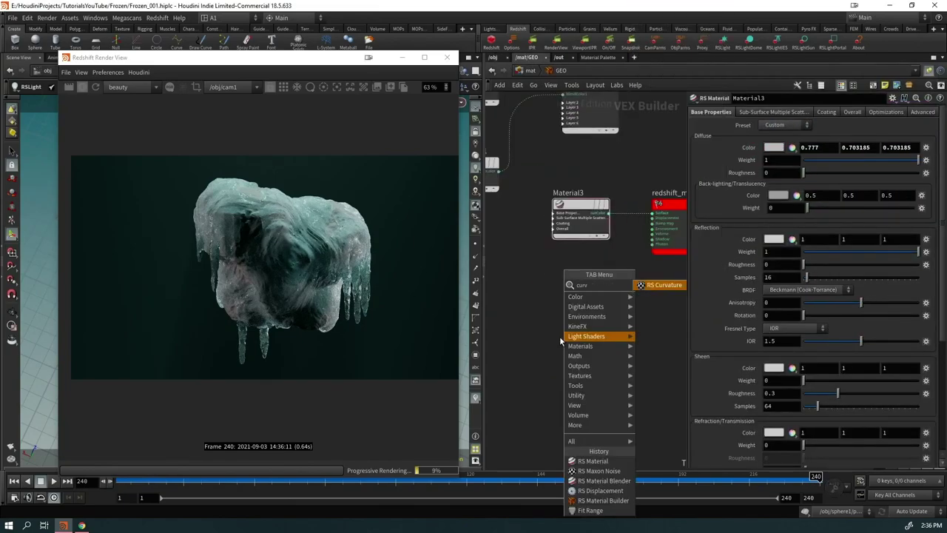
{"action": "key", "text": "Return"}
{"action": "left_click", "coordinate": [560, 336]}
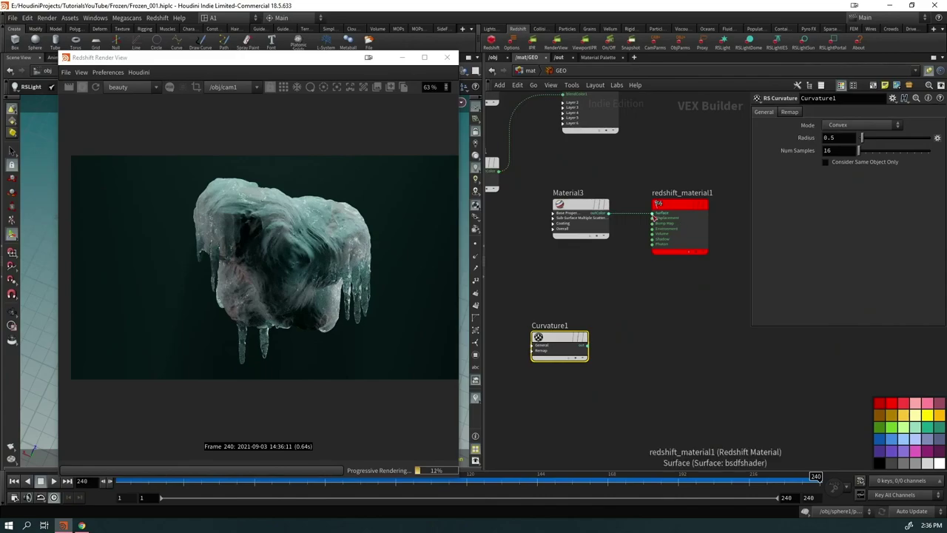
{"action": "left_click", "coordinate": [653, 215]}
{"action": "left_click_drag", "start_coordinate": [566, 339], "coordinate": [588, 294]}
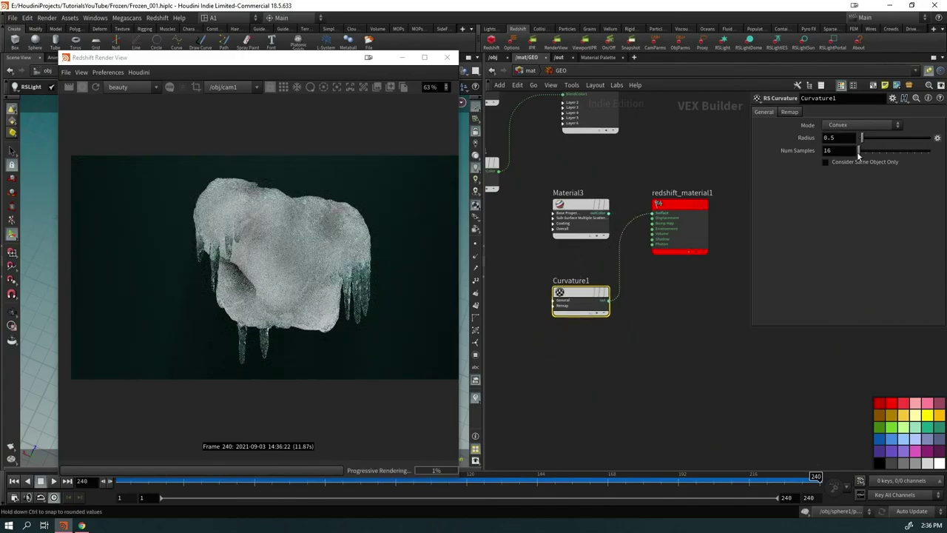
Step: Set Curvature1's Radius to 0.02, keeping the Convex mode
{"action": "left_click", "coordinate": [856, 127]}
{"action": "left_click", "coordinate": [837, 155]}
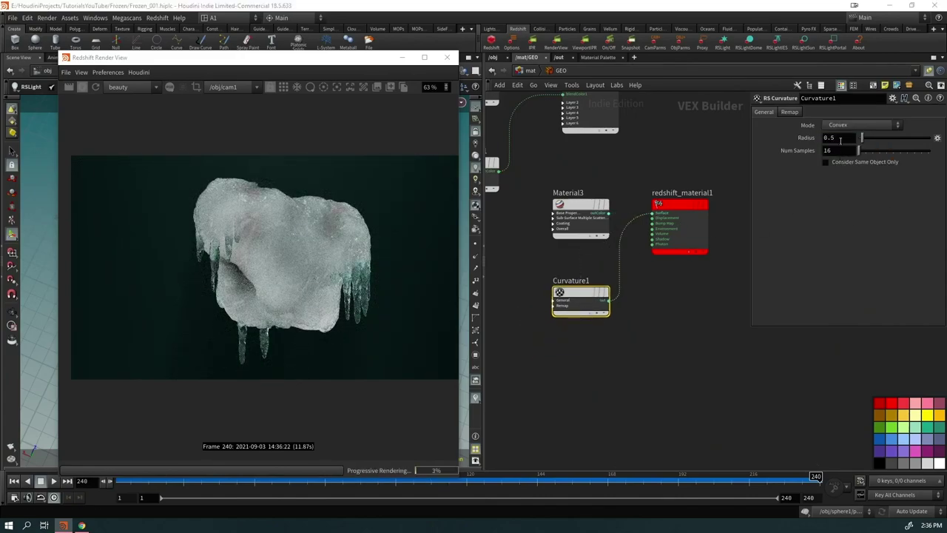
{"action": "type", "text": "0.012"}
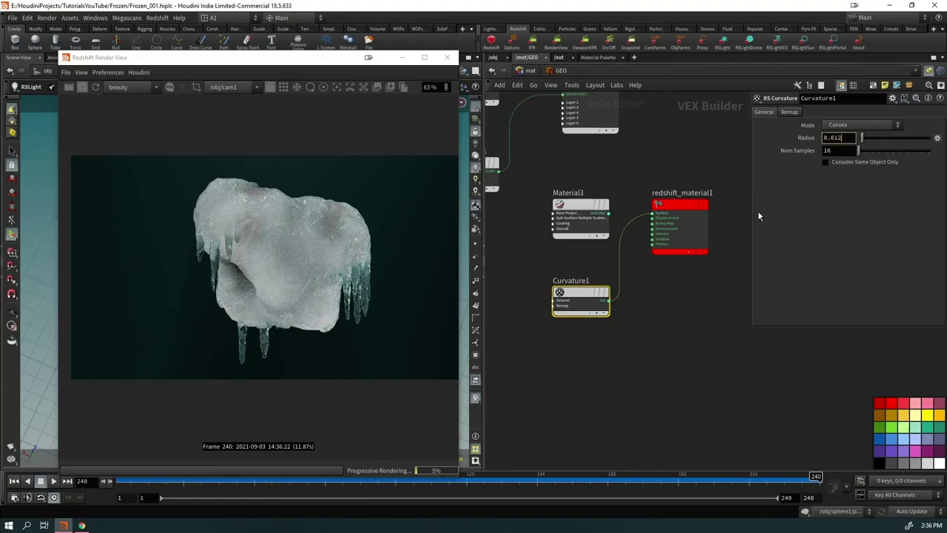
{"action": "key", "text": "Return"}
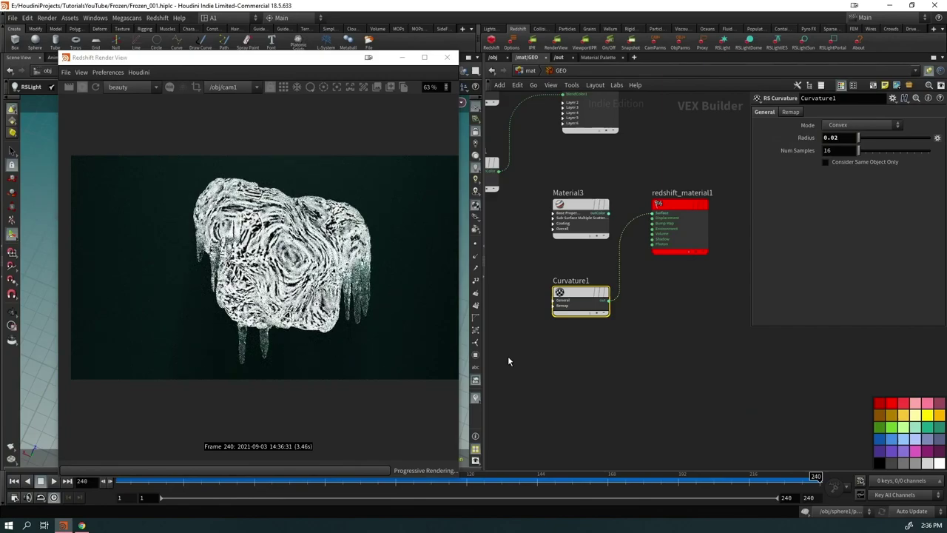
Step: Place Curvature1 below MaxonNoise1, feed it into MaterialBlender1's first blend color, and reconnect MaterialBlender1 to redshift_material1's Surface
{"action": "left_click", "coordinate": [570, 405]}
{"action": "middle_click_drag", "start_coordinate": [569, 405], "coordinate": [624, 394]}
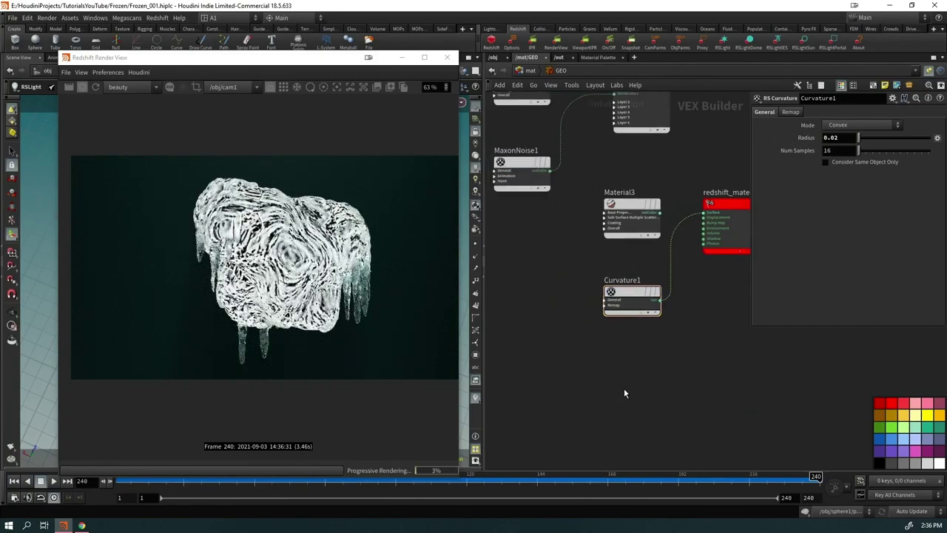
{"action": "middle_click_drag", "start_coordinate": [629, 308], "coordinate": [598, 394]}
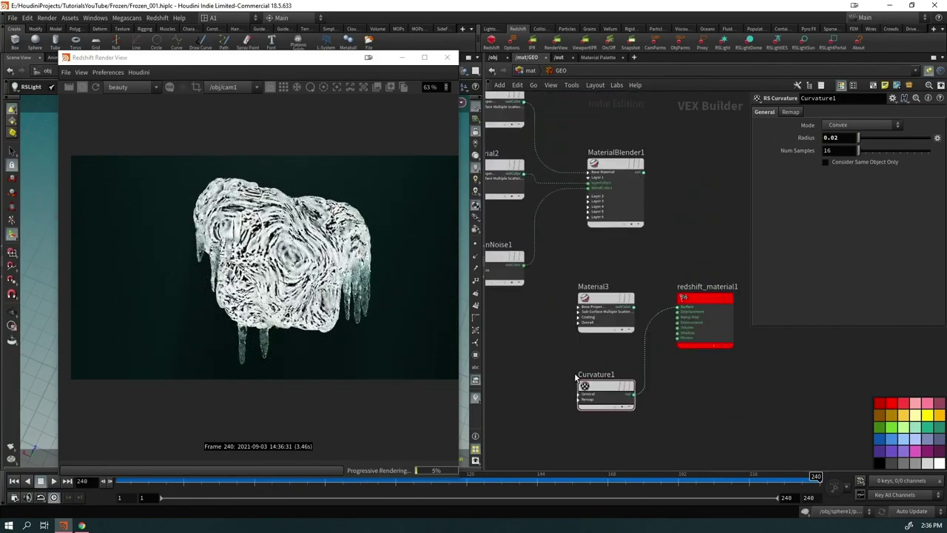
{"action": "scroll", "coordinate": [614, 396], "scroll_direction": "down", "scroll_amount": 1}
{"action": "left_click_drag", "start_coordinate": [625, 396], "coordinate": [585, 219]}
{"action": "left_click_drag", "start_coordinate": [601, 387], "coordinate": [510, 336]}
{"action": "left_click_drag", "start_coordinate": [682, 345], "coordinate": [701, 275]}
{"action": "left_click_drag", "start_coordinate": [633, 206], "coordinate": [691, 222]}
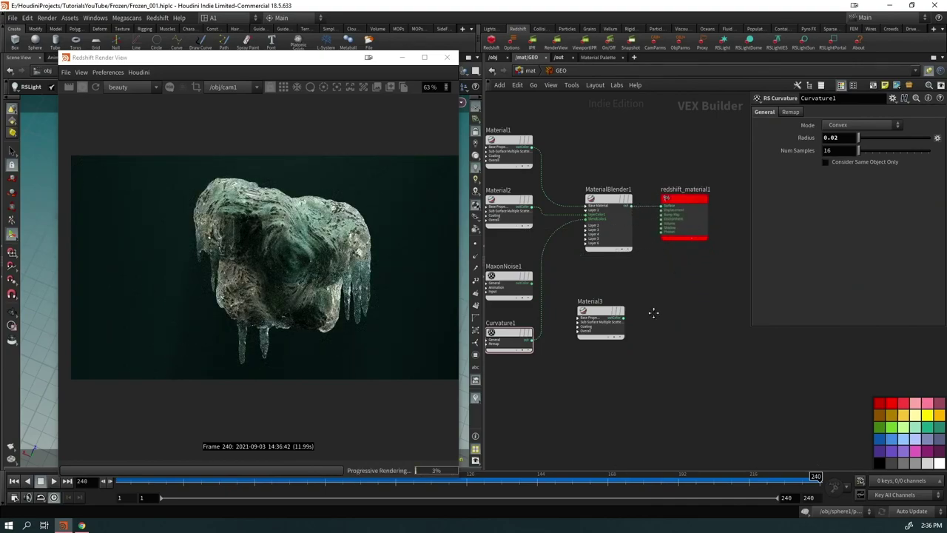
Step: Set Material2's Reflectivity color to a warm copper orange (1, 0.5072, 0.296) and inspect the rendered surface up close
{"action": "middle_click_drag", "start_coordinate": [574, 232], "coordinate": [620, 282]}
{"action": "left_click", "coordinate": [555, 198]}
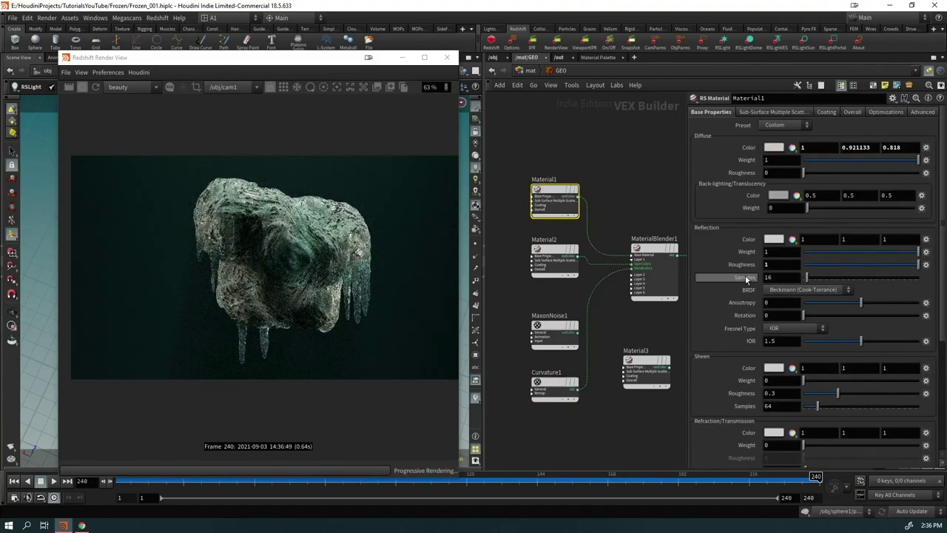
{"action": "left_click", "coordinate": [555, 256]}
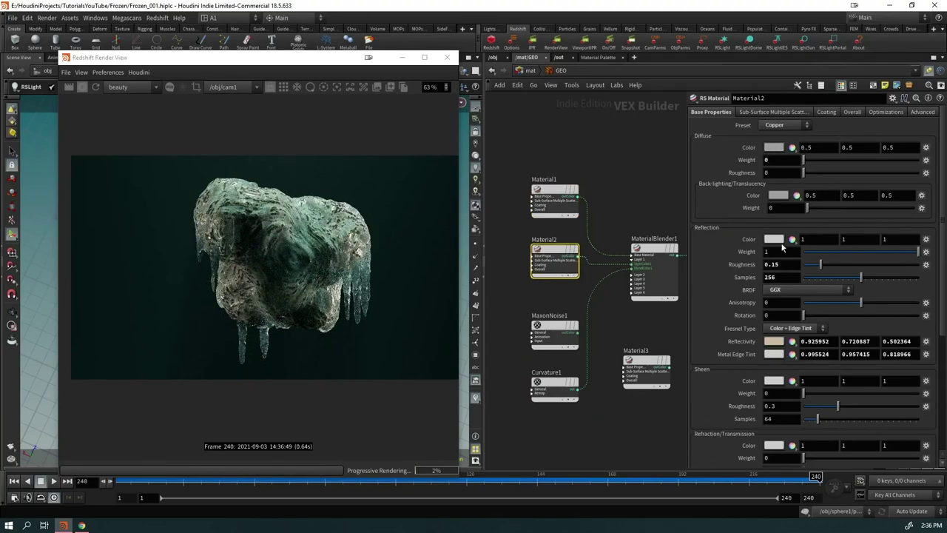
{"action": "left_click", "coordinate": [776, 345]}
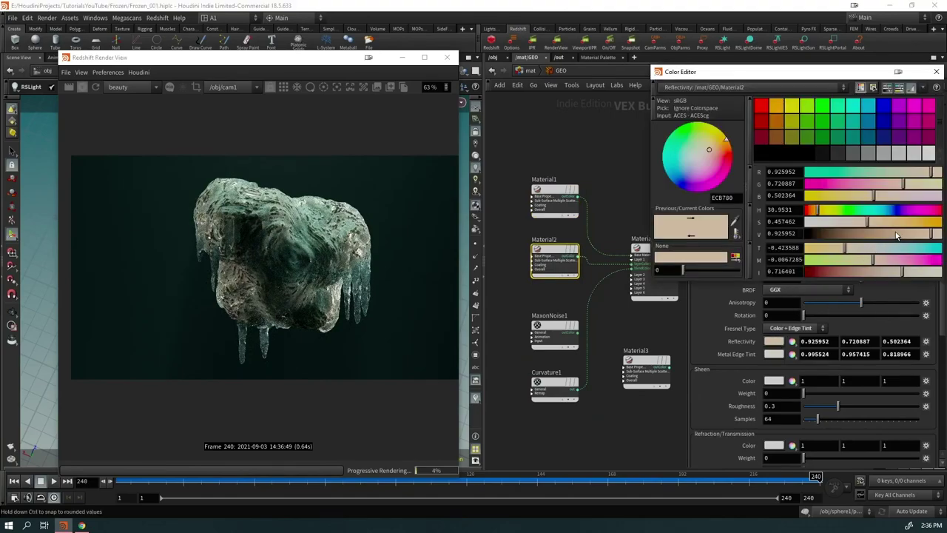
{"action": "left_click_drag", "start_coordinate": [817, 210], "coordinate": [811, 210]}
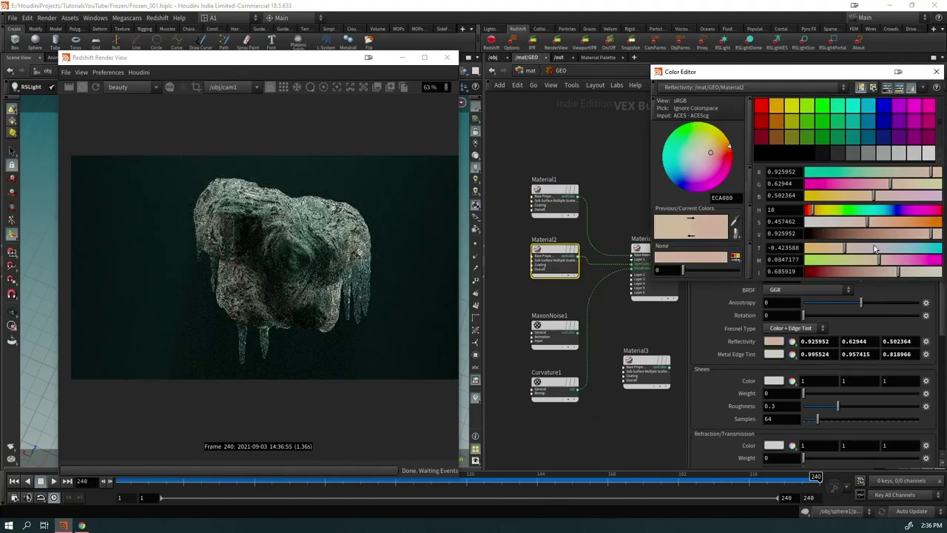
{"action": "left_click", "coordinate": [936, 234]}
{"action": "left_click_drag", "start_coordinate": [868, 221], "coordinate": [900, 228]}
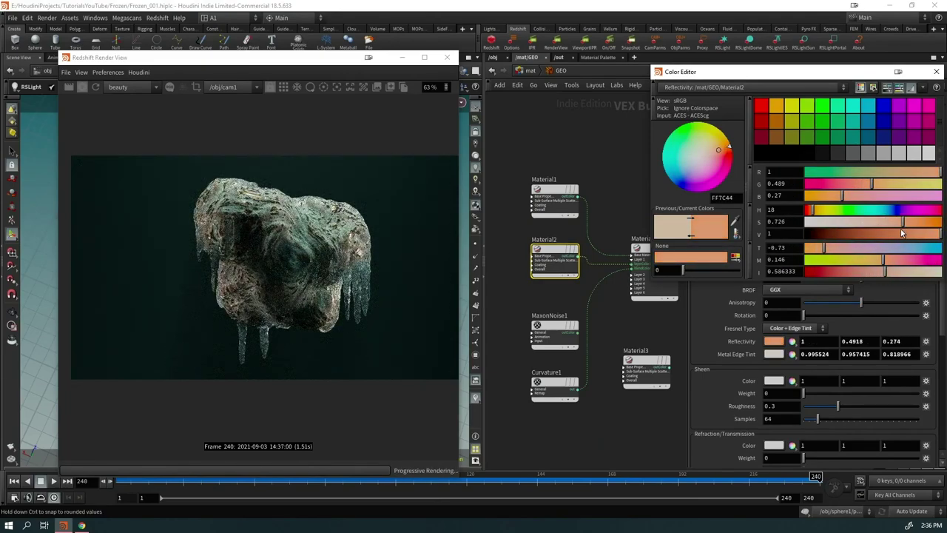
{"action": "scroll", "coordinate": [353, 252], "scroll_direction": "up", "scroll_amount": 2}
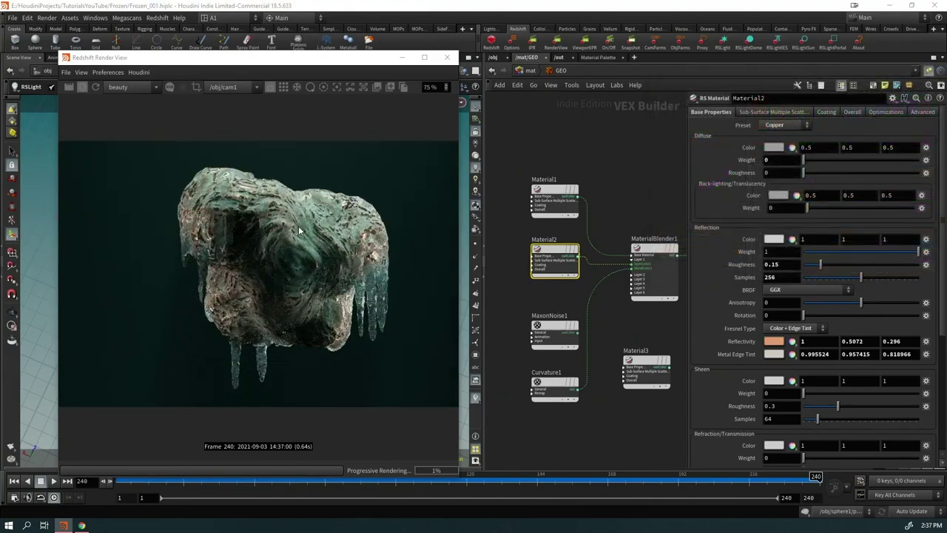
{"action": "scroll", "coordinate": [352, 252], "scroll_direction": "up", "scroll_amount": 2}
{"action": "scroll", "coordinate": [438, 381], "scroll_direction": "down", "scroll_amount": 2}
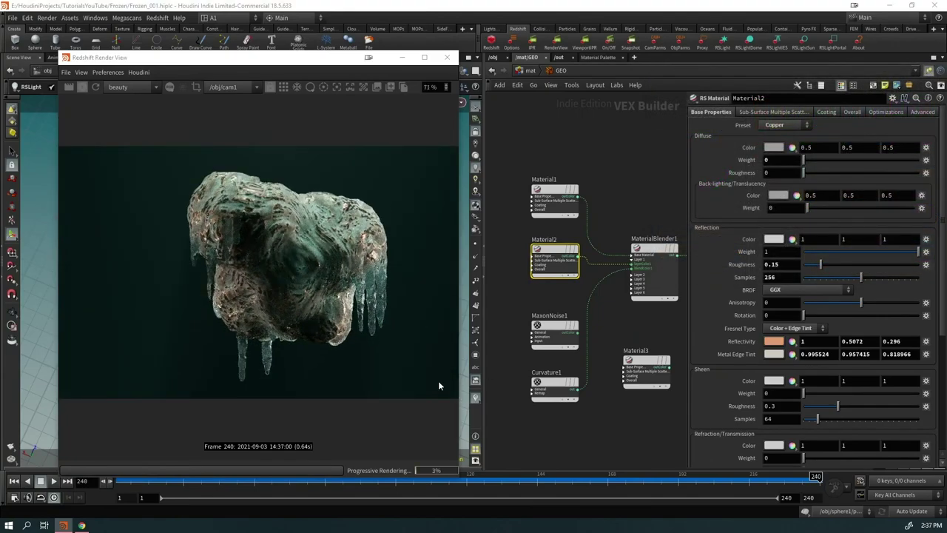
{"action": "scroll", "coordinate": [271, 209], "scroll_direction": "up", "scroll_amount": 3}
{"action": "scroll", "coordinate": [271, 210], "scroll_direction": "down", "scroll_amount": 2}
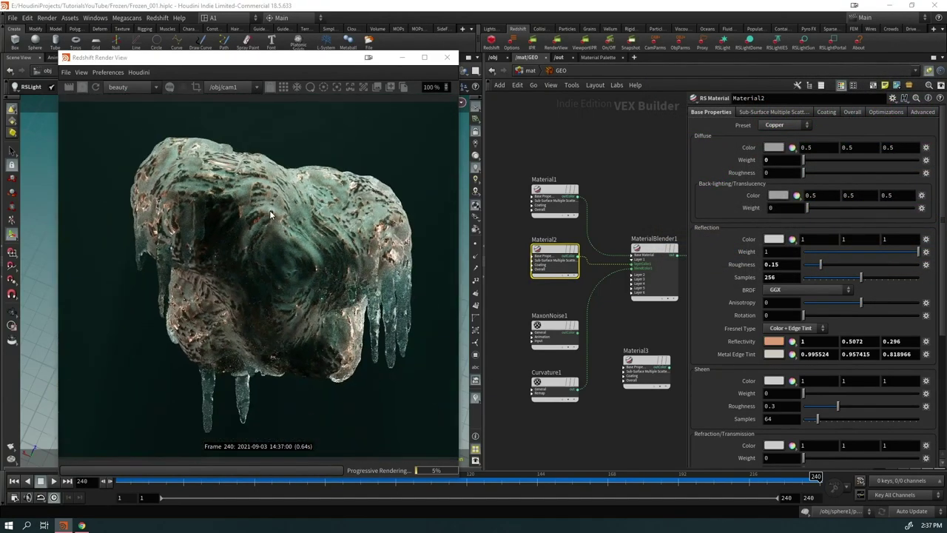
Step: Move Material3 clear of the network and add an RS Bump Map node fed by Curvature1's output
{"action": "middle_click_drag", "start_coordinate": [594, 421], "coordinate": [539, 333]}
{"action": "left_click_drag", "start_coordinate": [599, 302], "coordinate": [586, 413]}
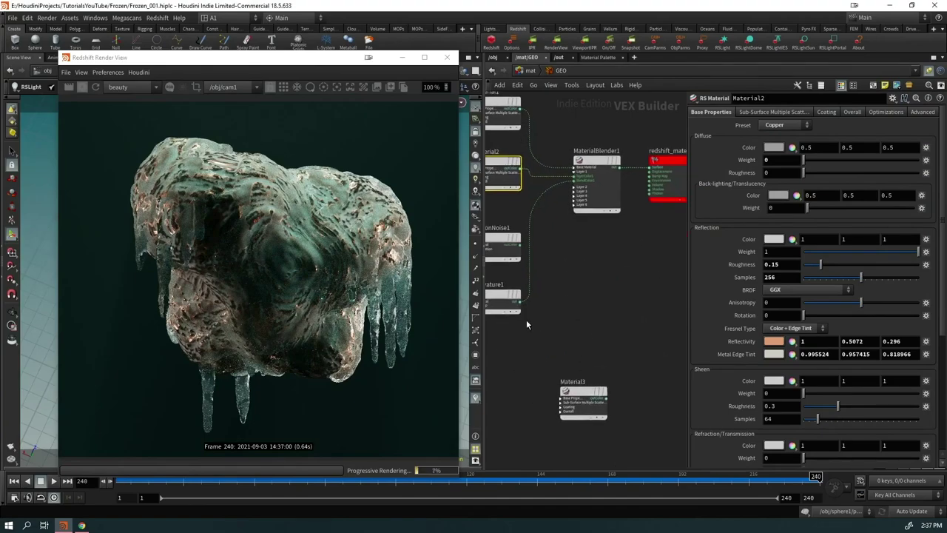
{"action": "left_click", "coordinate": [523, 306]}
{"action": "key", "text": "Tab"}
{"action": "type", "text": "bump"}
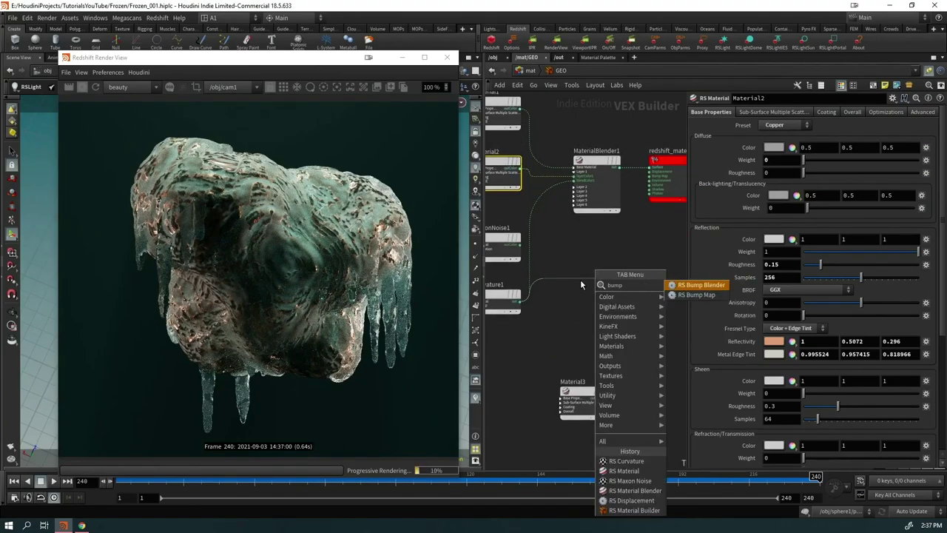
{"action": "key", "text": "Down"}
{"action": "key", "text": "Return"}
{"action": "left_click", "coordinate": [580, 279]}
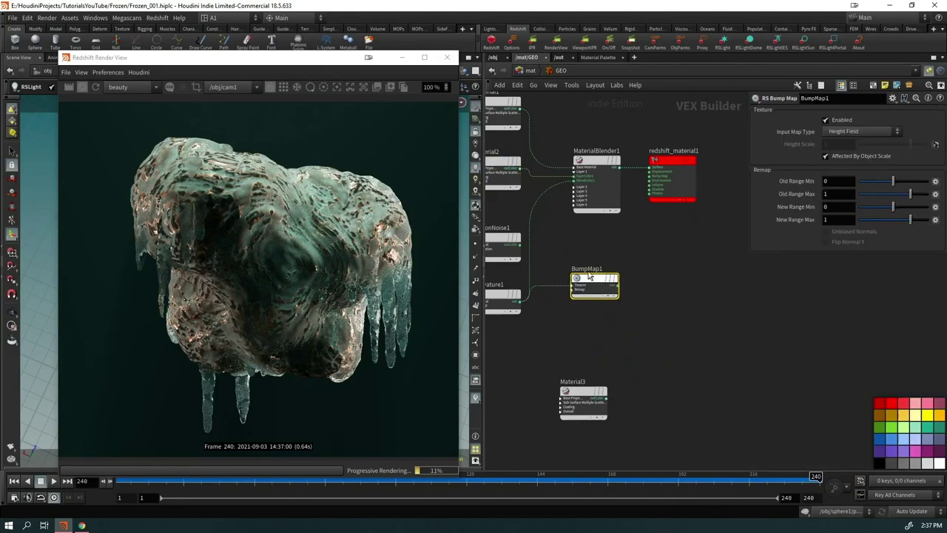
Step: Connect BumpMap1's output to redshift_material1's Bump Map input
{"action": "scroll", "coordinate": [540, 296], "scroll_direction": "up", "scroll_amount": 3}
{"action": "left_click_drag", "start_coordinate": [674, 219], "coordinate": [694, 297]}
{"action": "scroll", "coordinate": [693, 298], "scroll_direction": "up", "scroll_amount": 3}
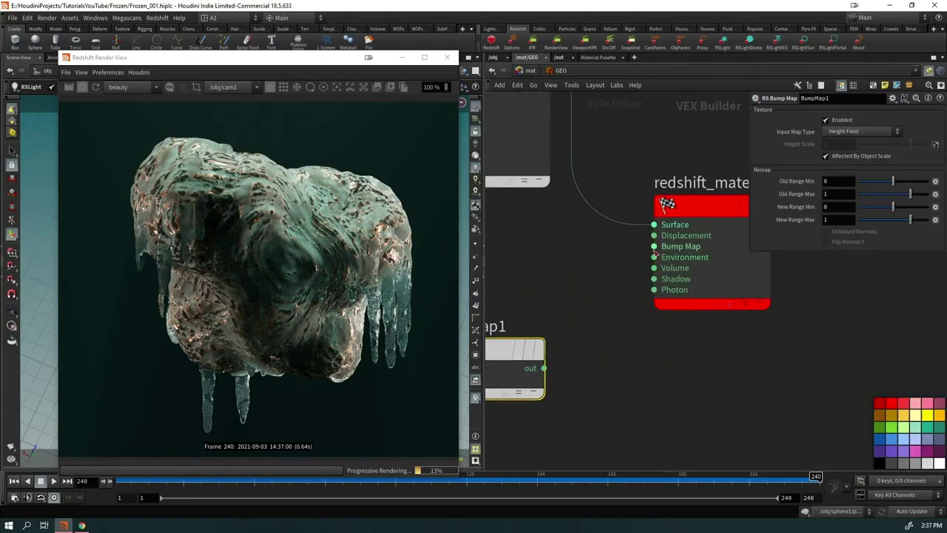
{"action": "left_click_drag", "start_coordinate": [655, 246], "coordinate": [544, 367]}
{"action": "middle_click_drag", "start_coordinate": [553, 425], "coordinate": [669, 376]}
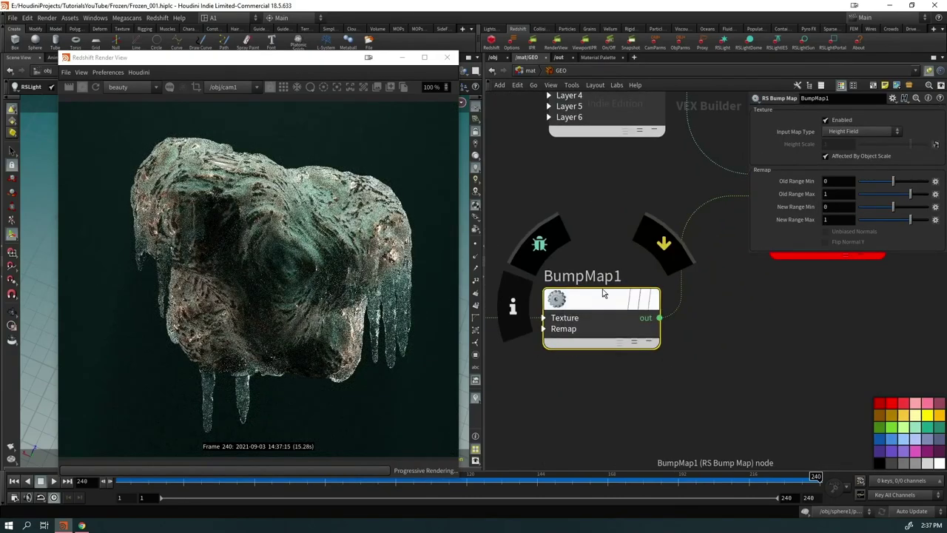
Step: Shift BumpMap1 slightly clear, expand its Texture inputs, set its Height Scale to -1 and check the effect in the render
{"action": "left_click_drag", "start_coordinate": [602, 288], "coordinate": [603, 300]}
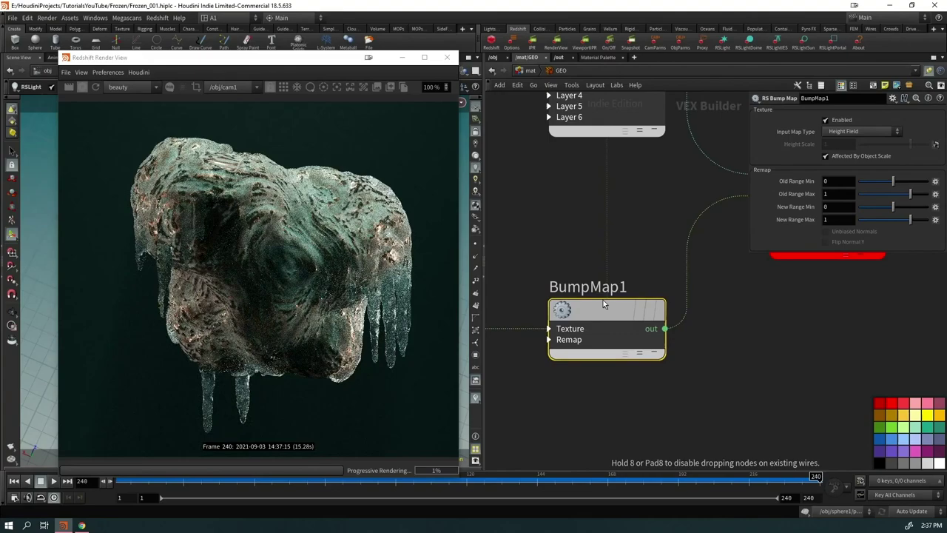
{"action": "left_click", "coordinate": [549, 329]}
{"action": "left_click", "coordinate": [548, 340]}
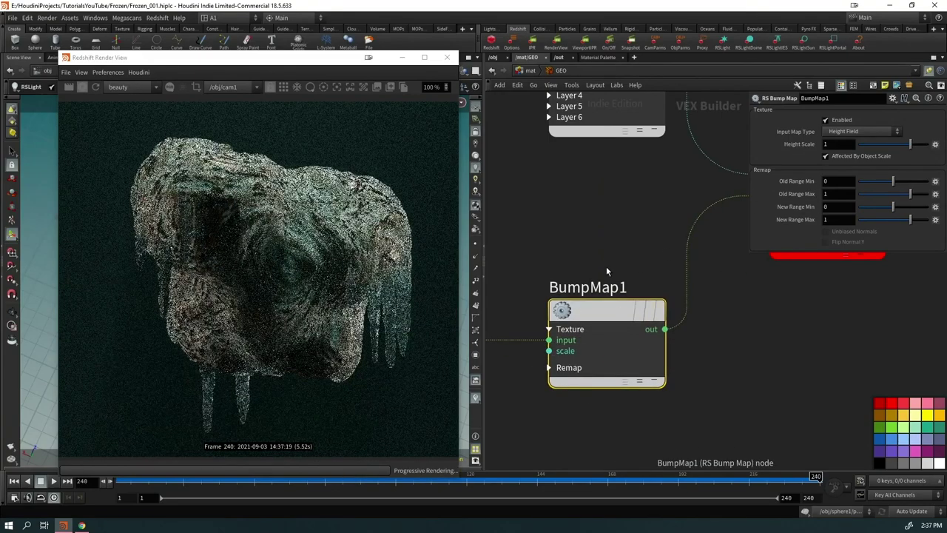
{"action": "left_click", "coordinate": [831, 145]}
{"action": "type", "text": "-1"}
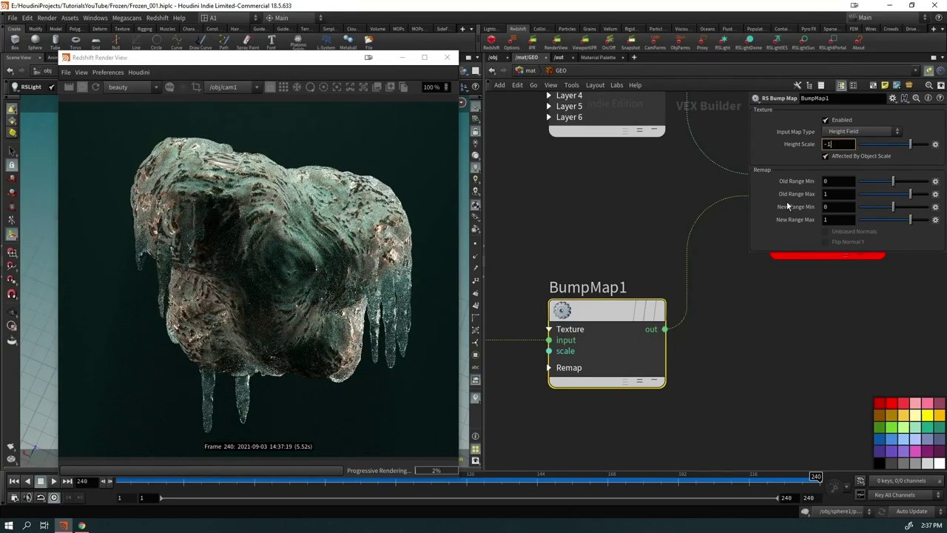
{"action": "key", "text": "Return"}
{"action": "scroll", "coordinate": [290, 347], "scroll_direction": "up", "scroll_amount": 3}
{"action": "scroll", "coordinate": [328, 148], "scroll_direction": "down", "scroll_amount": 4}
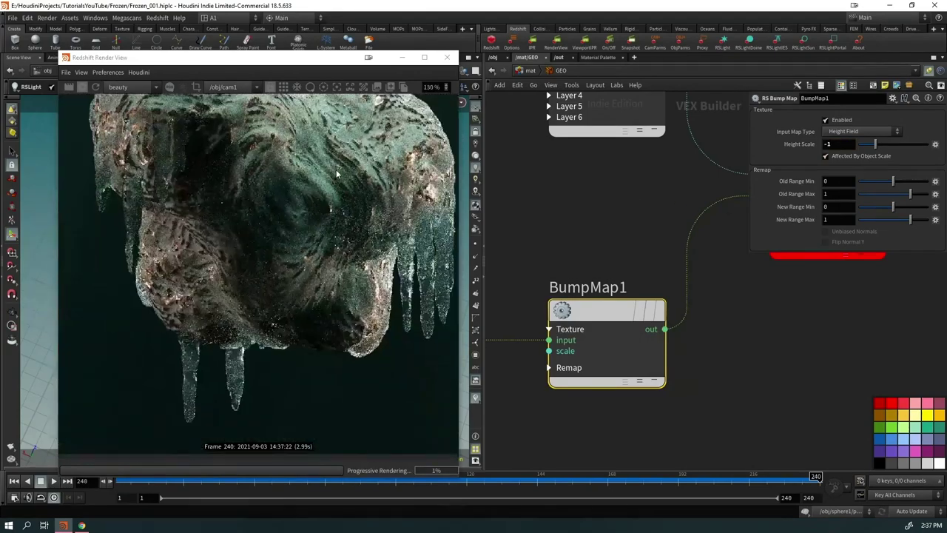
{"action": "scroll", "coordinate": [303, 215], "scroll_direction": "down", "scroll_amount": 1}
{"action": "scroll", "coordinate": [693, 379], "scroll_direction": "down", "scroll_amount": 3}
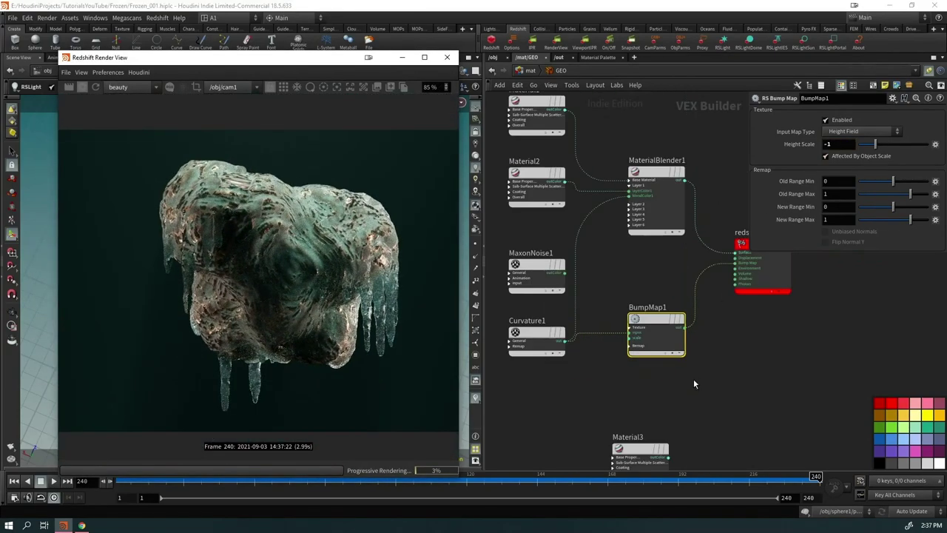
Step: Add an RS Displacement node below BumpMap1 and feed Curvature1's output into its texMap input
{"action": "scroll", "coordinate": [663, 302], "scroll_direction": "down", "scroll_amount": 2}
{"action": "key", "text": "Tab"}
{"action": "type", "text": "disp"}
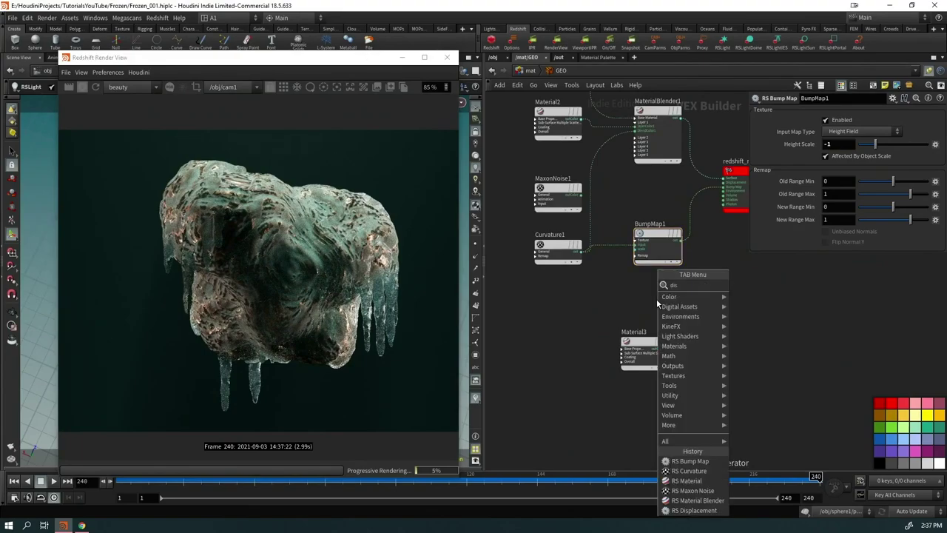
{"action": "key", "text": "Return"}
{"action": "left_click", "coordinate": [661, 298]}
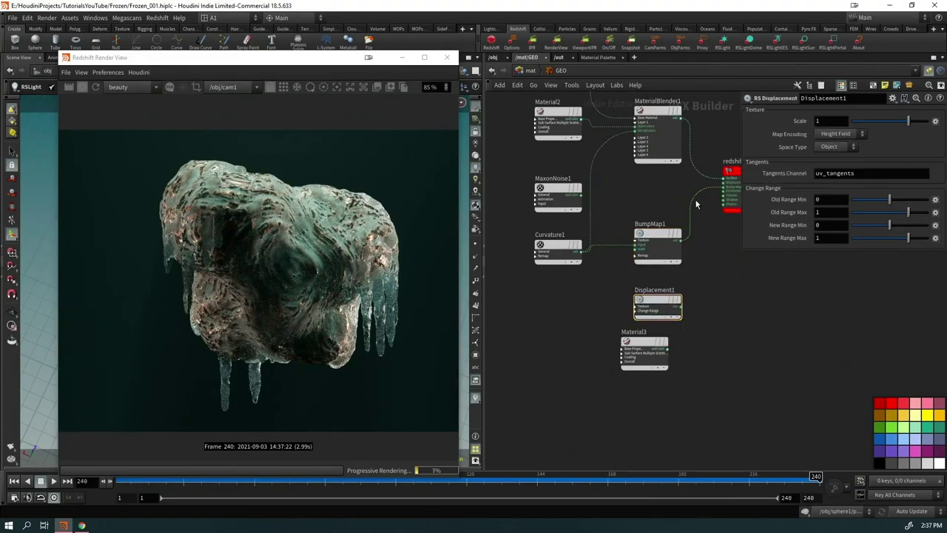
{"action": "left_click_drag", "start_coordinate": [582, 251], "coordinate": [641, 320]}
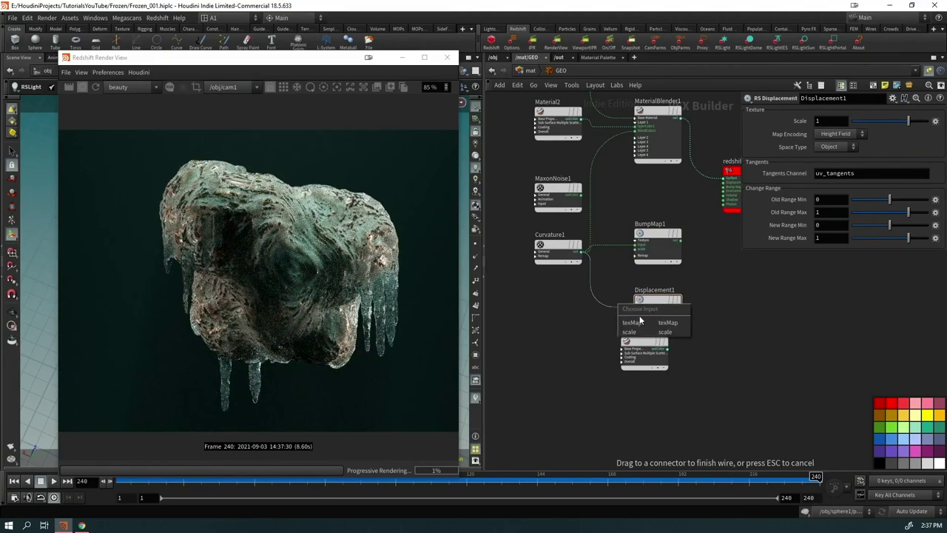
{"action": "left_click", "coordinate": [642, 321]}
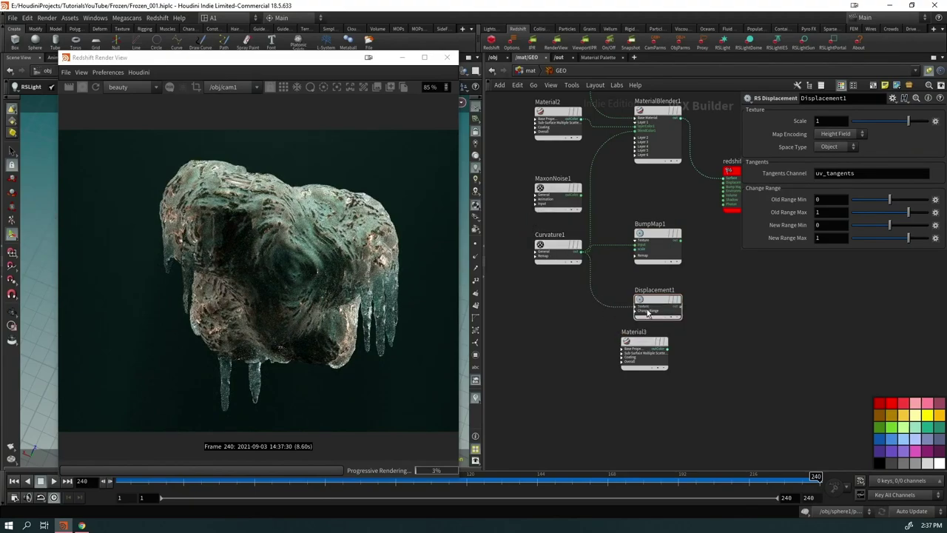
Step: Place Displacement1 above BumpMap1, connect it to redshift_material1's Displacement input and set its Scale to 0.01
{"action": "left_click_drag", "start_coordinate": [648, 314], "coordinate": [652, 203]}
{"action": "scroll", "coordinate": [645, 193], "scroll_direction": "up", "scroll_amount": 3}
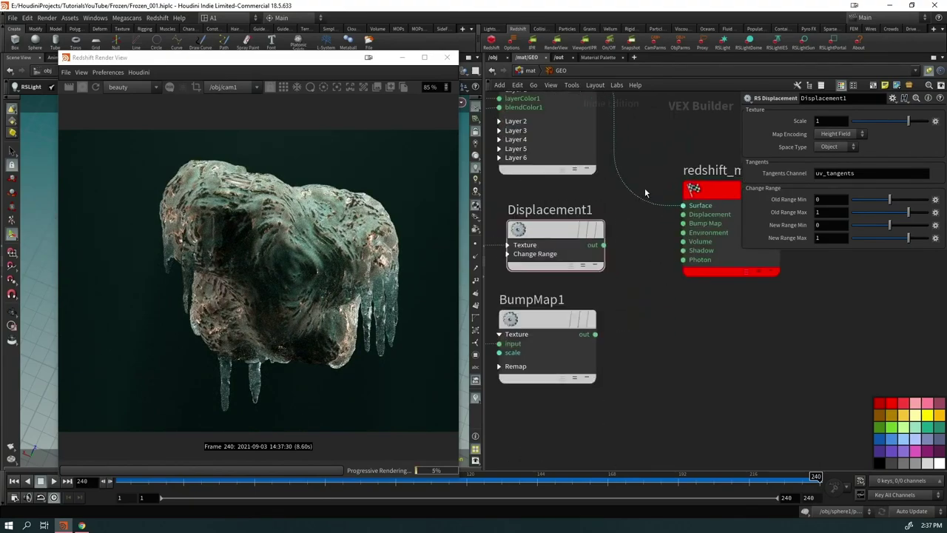
{"action": "left_click", "coordinate": [683, 213]}
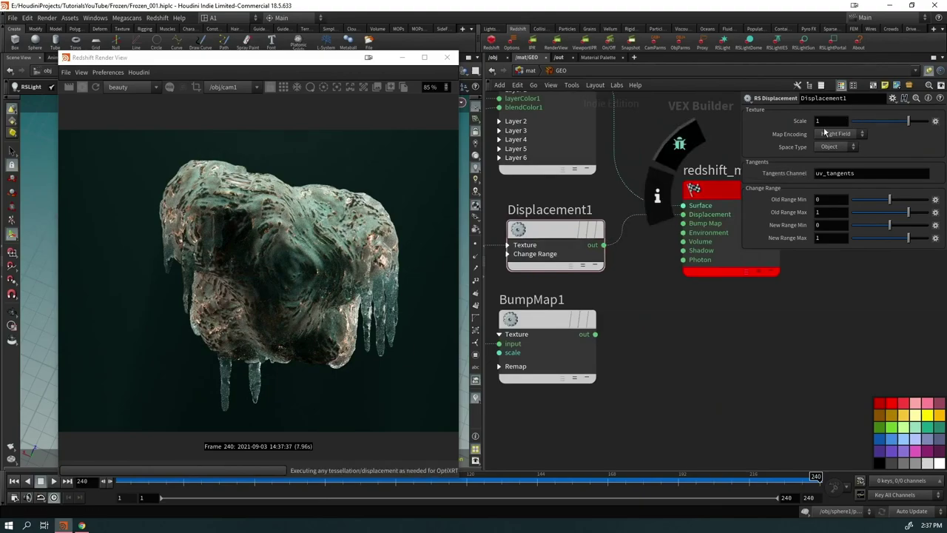
{"action": "type", "text": "0.01"}
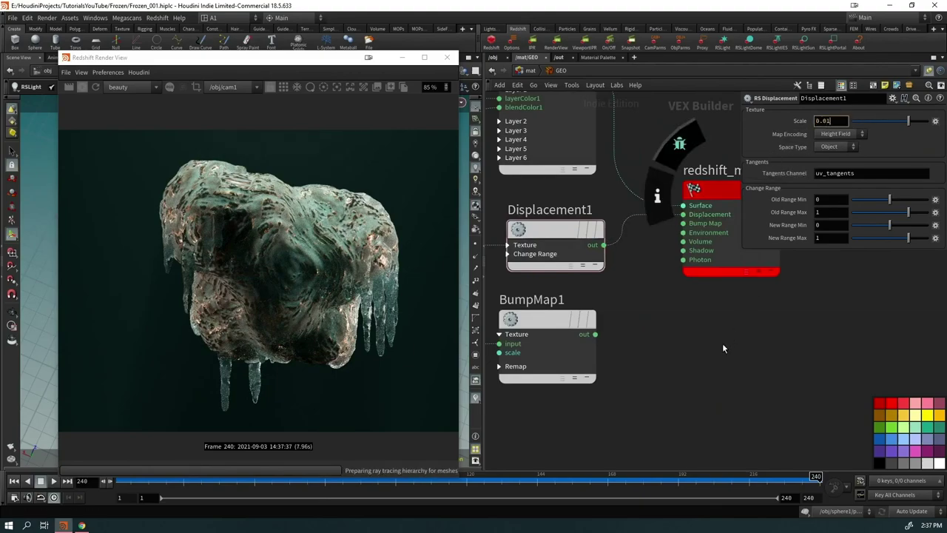
{"action": "key", "text": "Return"}
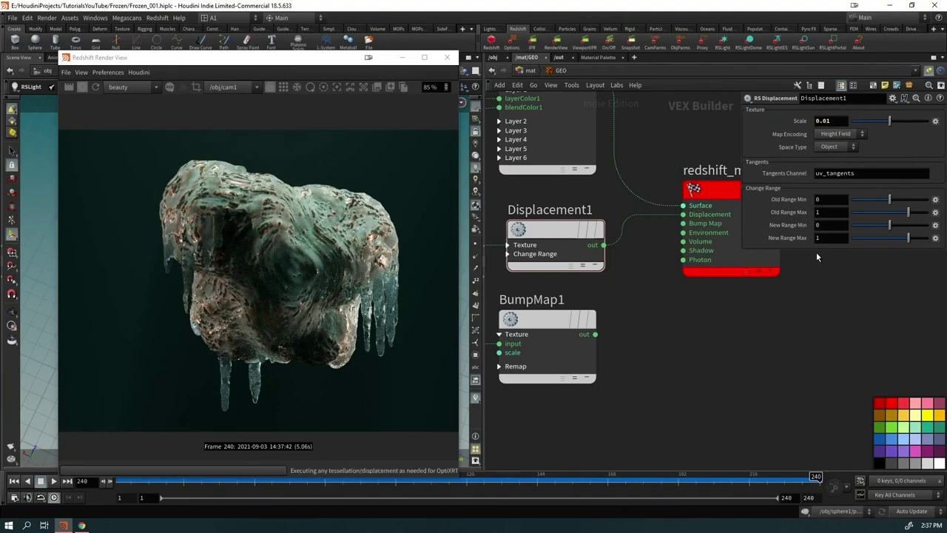
Step: Examine the rendered surface up close and from afar to judge the displacement detail
{"action": "scroll", "coordinate": [190, 188], "scroll_direction": "up", "scroll_amount": 4}
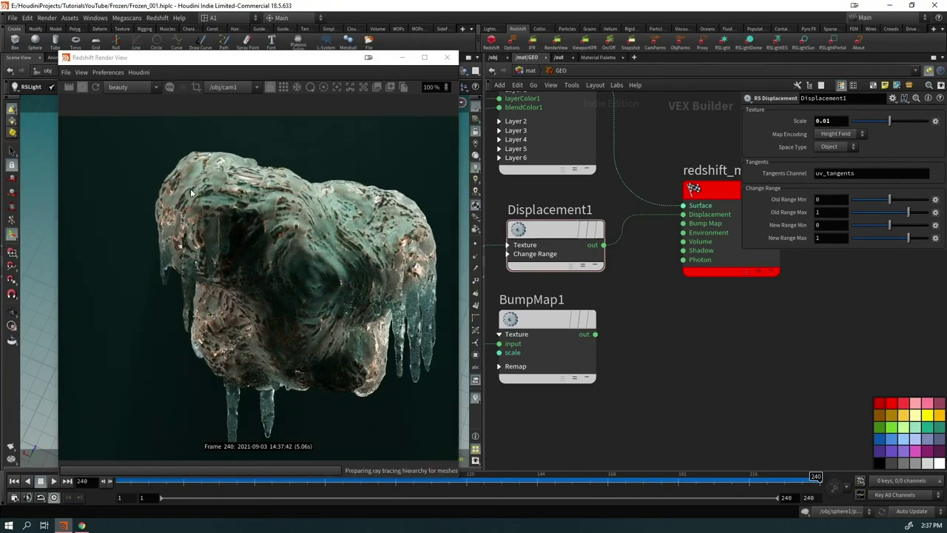
{"action": "scroll", "coordinate": [188, 196], "scroll_direction": "down", "scroll_amount": 4}
{"action": "middle_click_drag", "start_coordinate": [308, 293], "coordinate": [242, 267]}
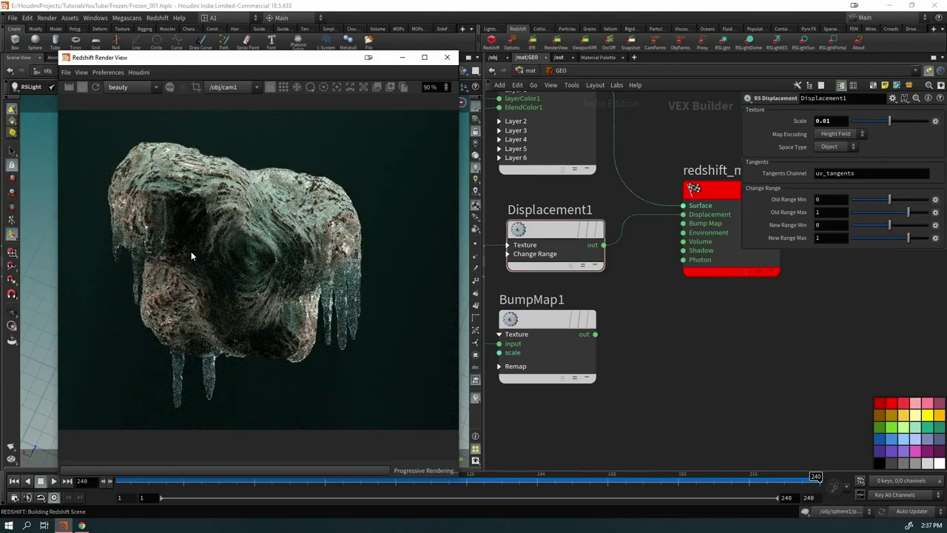
{"action": "scroll", "coordinate": [191, 251], "scroll_direction": "up", "scroll_amount": 5}
{"action": "scroll", "coordinate": [158, 298], "scroll_direction": "down", "scroll_amount": 4}
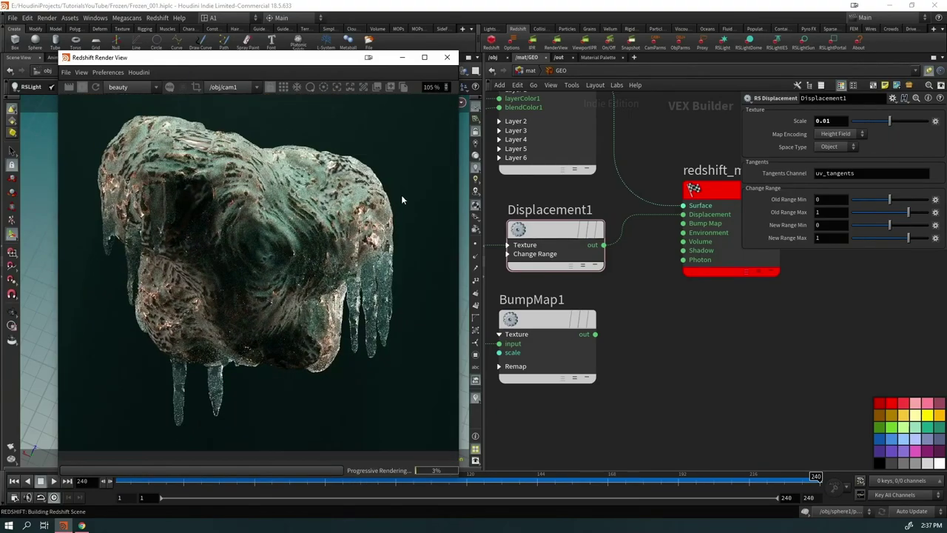
{"action": "scroll", "coordinate": [402, 200], "scroll_direction": "up", "scroll_amount": 4}
{"action": "scroll", "coordinate": [239, 270], "scroll_direction": "down", "scroll_amount": 3}
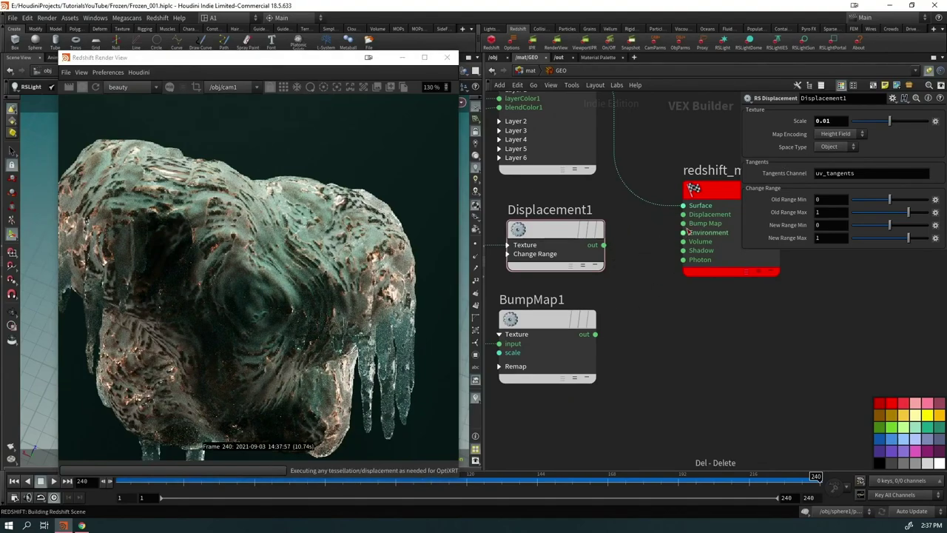
Step: Replace the displacement connection by wiring BumpMap1 back to redshift_material1's Bump Map input, and restart the render
{"action": "left_click_drag", "start_coordinate": [683, 223], "coordinate": [549, 335]}
{"action": "scroll", "coordinate": [596, 337], "scroll_direction": "down", "scroll_amount": 4}
{"action": "left_click_drag", "start_coordinate": [705, 391], "coordinate": [636, 248]}
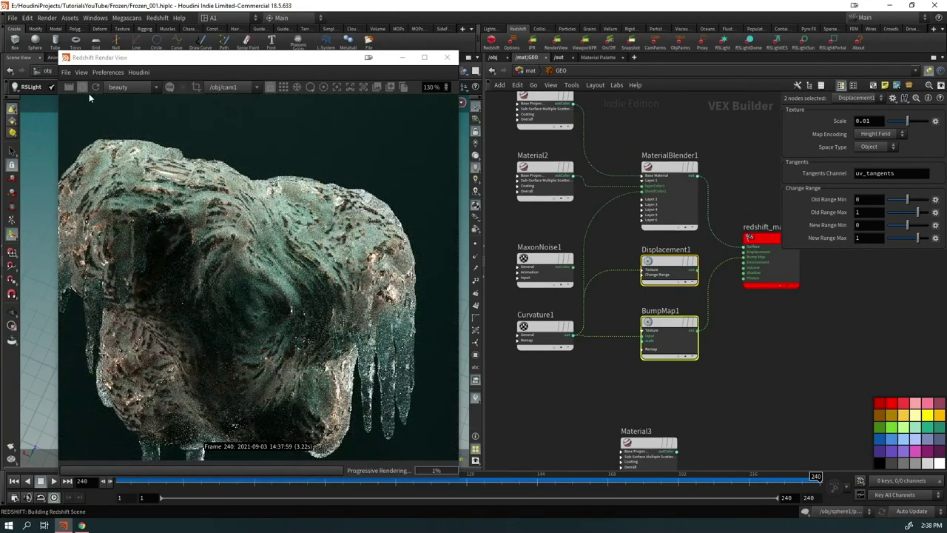
{"action": "left_click", "coordinate": [91, 92]}
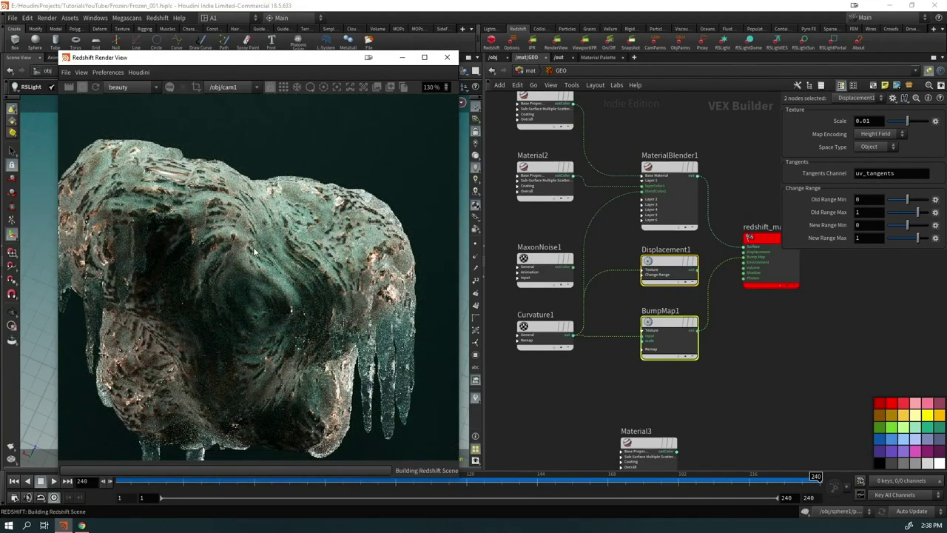
{"action": "scroll", "coordinate": [250, 261], "scroll_direction": "down", "scroll_amount": 4}
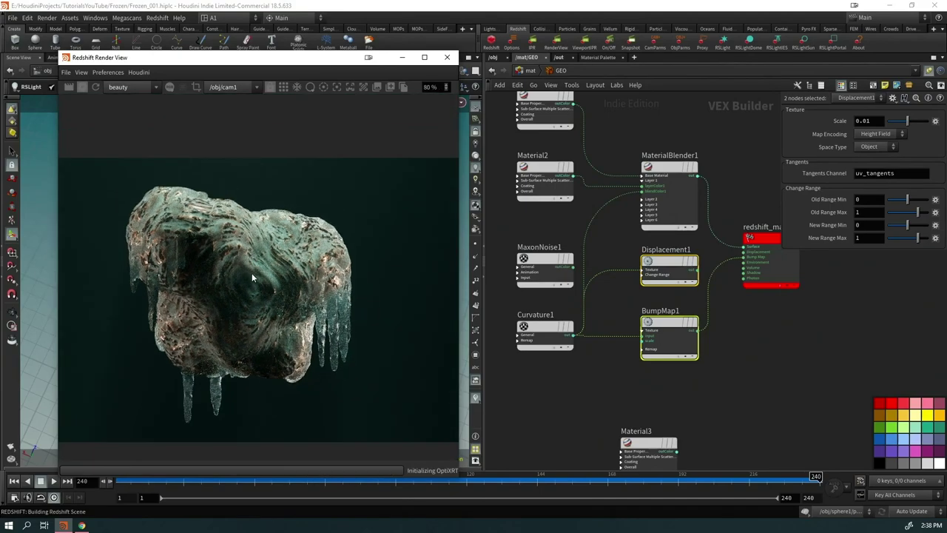
Step: Add an RS Color Layer node beside Material1 and connect its outColor to Material1's diffuse_color input
{"action": "middle_click_drag", "start_coordinate": [626, 372], "coordinate": [646, 450]}
{"action": "left_click_drag", "start_coordinate": [573, 184], "coordinate": [568, 150]}
{"action": "middle_click_drag", "start_coordinate": [568, 150], "coordinate": [666, 228]}
{"action": "key", "text": "Tab"}
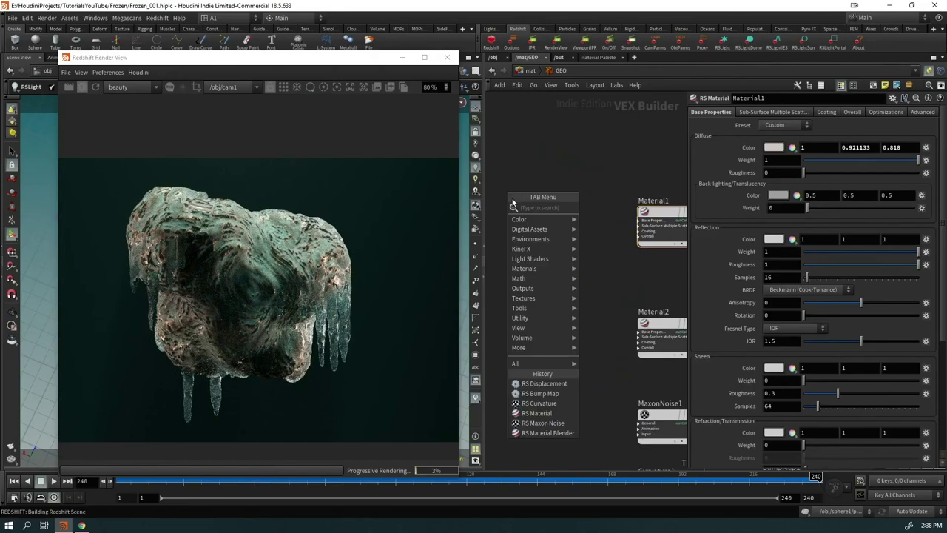
{"action": "type", "text": "cla"}
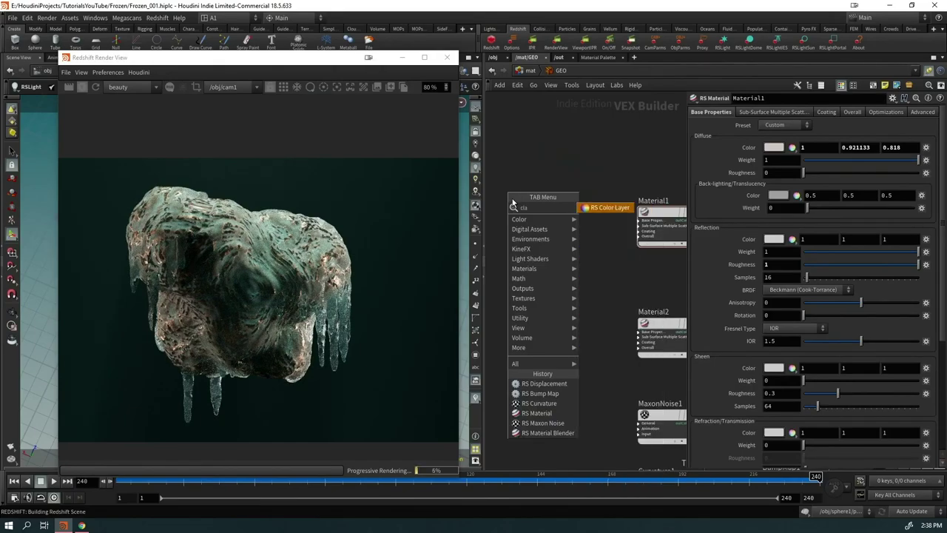
{"action": "key", "text": "Return"}
{"action": "left_click", "coordinate": [512, 208]}
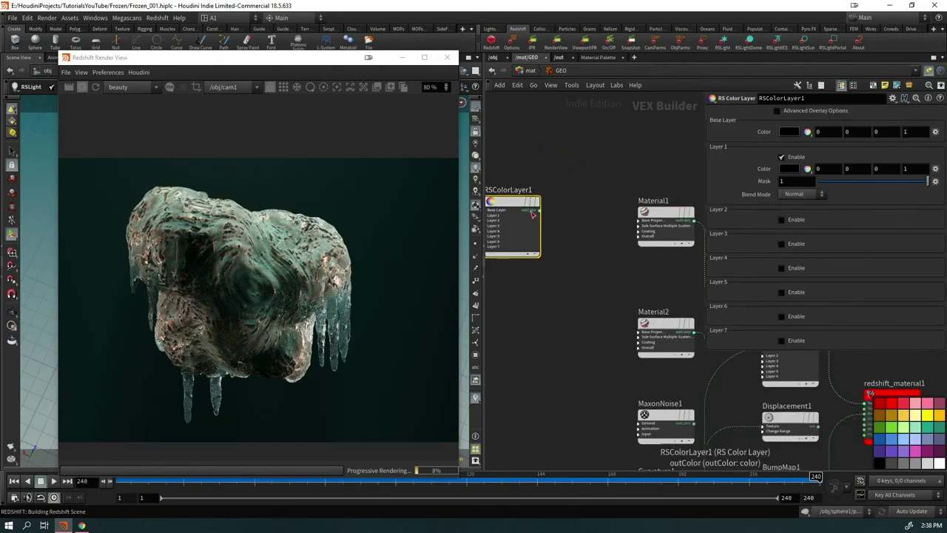
{"action": "left_click_drag", "start_coordinate": [539, 210], "coordinate": [638, 220]}
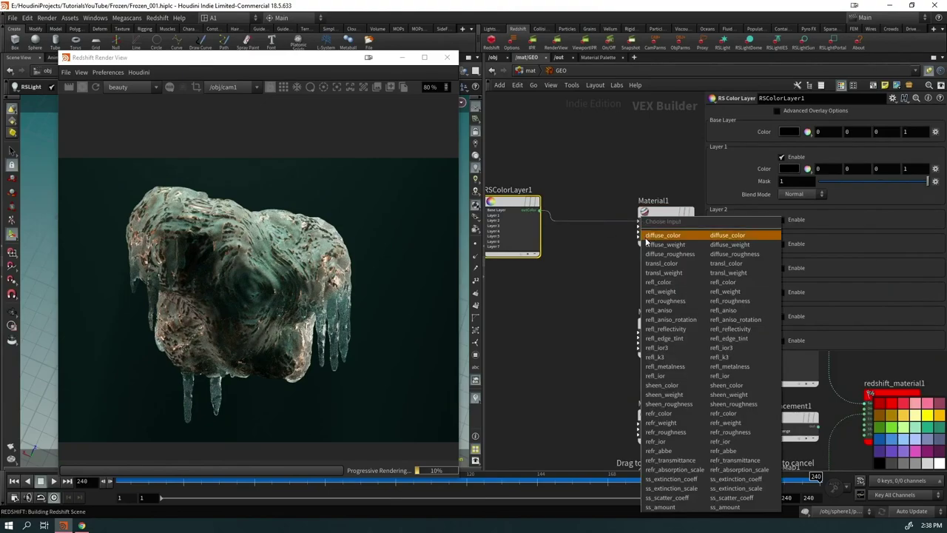
{"action": "left_click", "coordinate": [659, 235]}
{"action": "left_click_drag", "start_coordinate": [522, 226], "coordinate": [581, 241]}
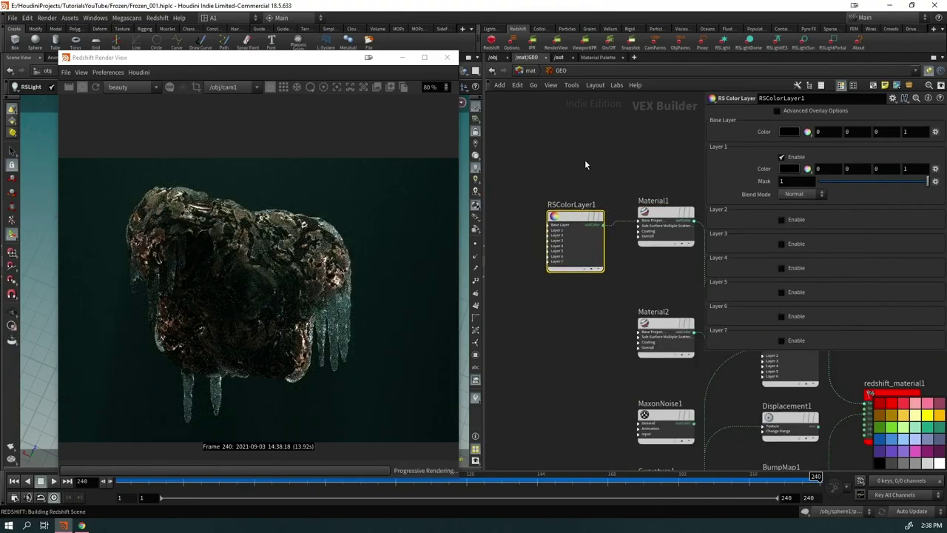
{"action": "middle_click_drag", "start_coordinate": [540, 340], "coordinate": [569, 311]}
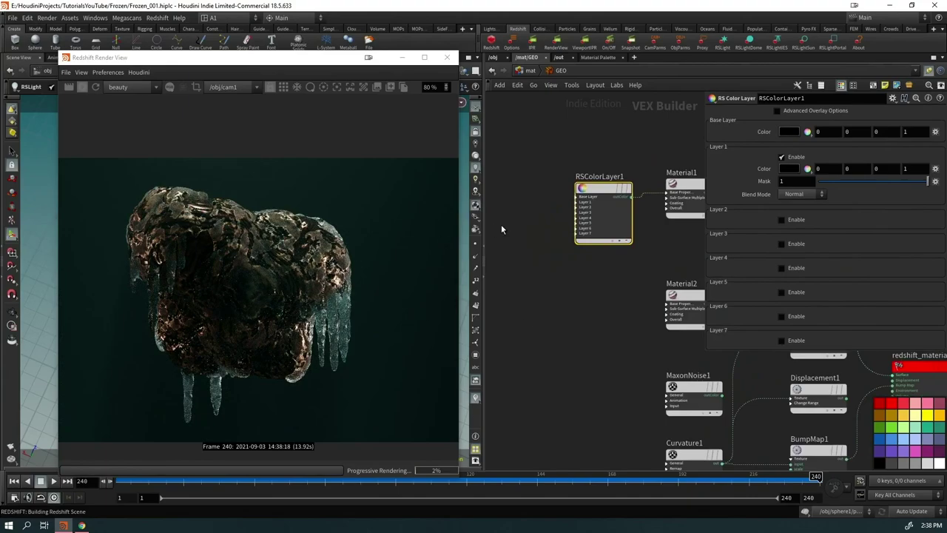
{"action": "key", "text": "Tab"}
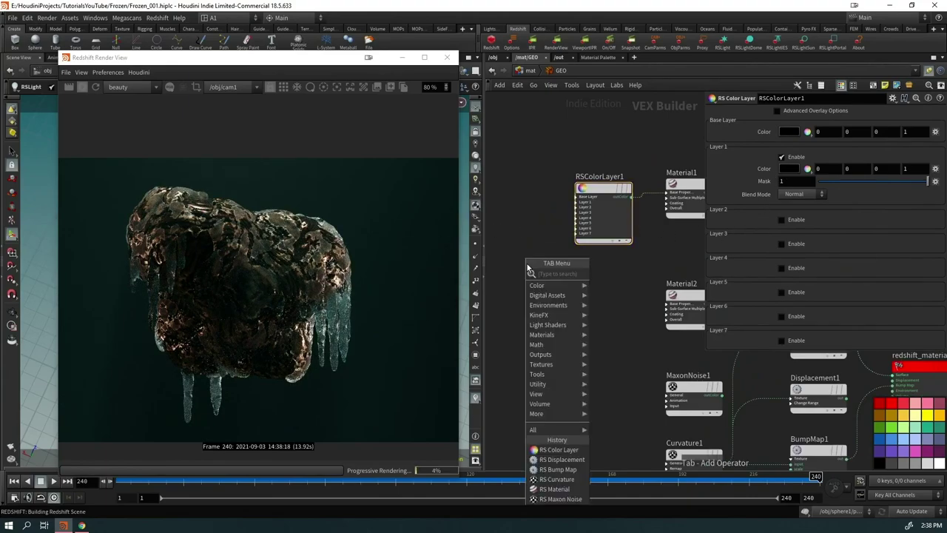
{"action": "type", "text": "maxon"}
{"action": "key", "text": "Escape"}
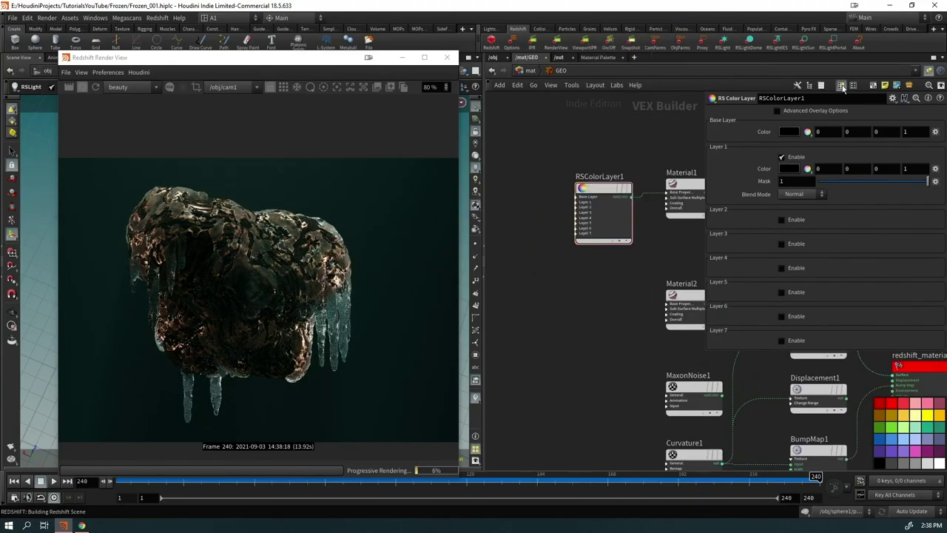
Step: With RSColorLayer1 unplugged, set Material1's Diffuse color to near-black (0.025, 0.025, 0.025), and reconnect the color layer to diffuse_color
{"action": "middle_click_drag", "start_coordinate": [676, 255], "coordinate": [595, 250]}
{"action": "left_click", "coordinate": [613, 191]}
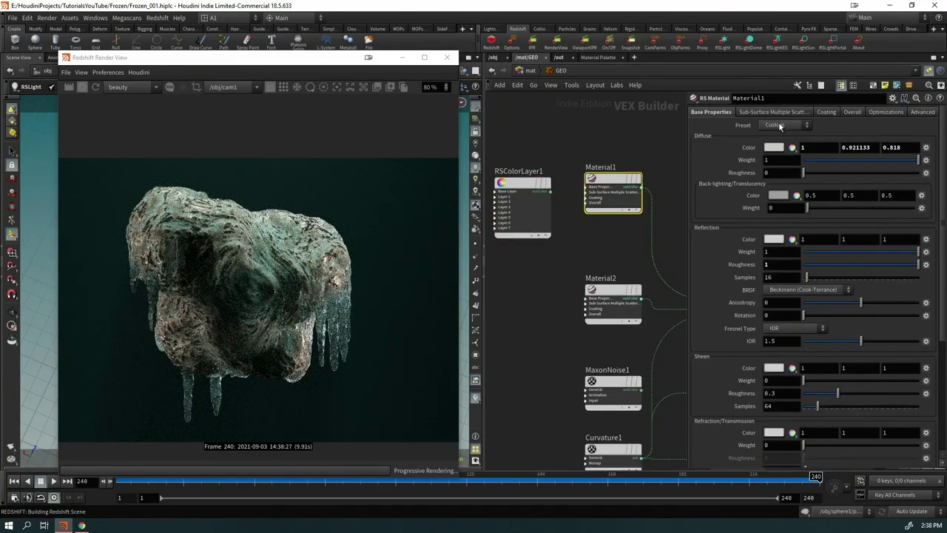
{"action": "left_click", "coordinate": [775, 148]}
{"action": "left_click", "coordinate": [820, 152]}
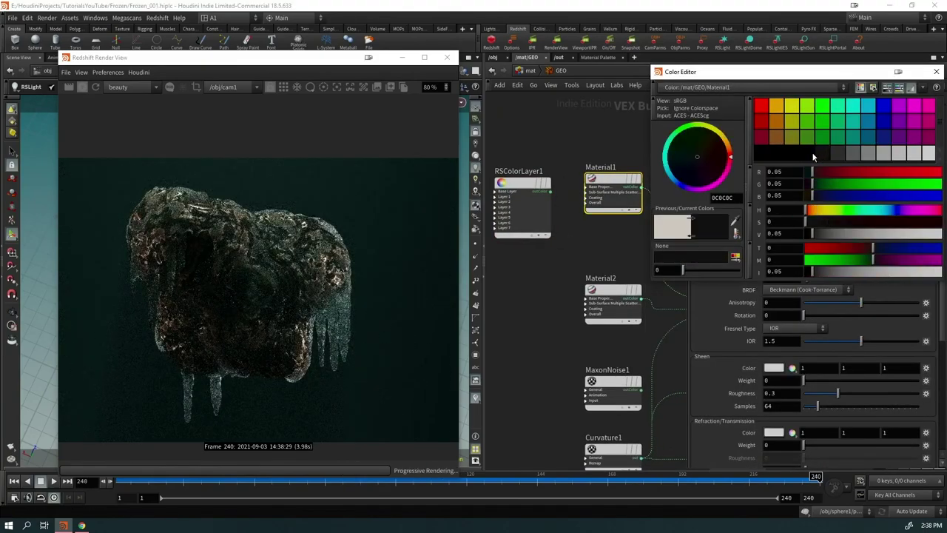
{"action": "left_click", "coordinate": [807, 151]}
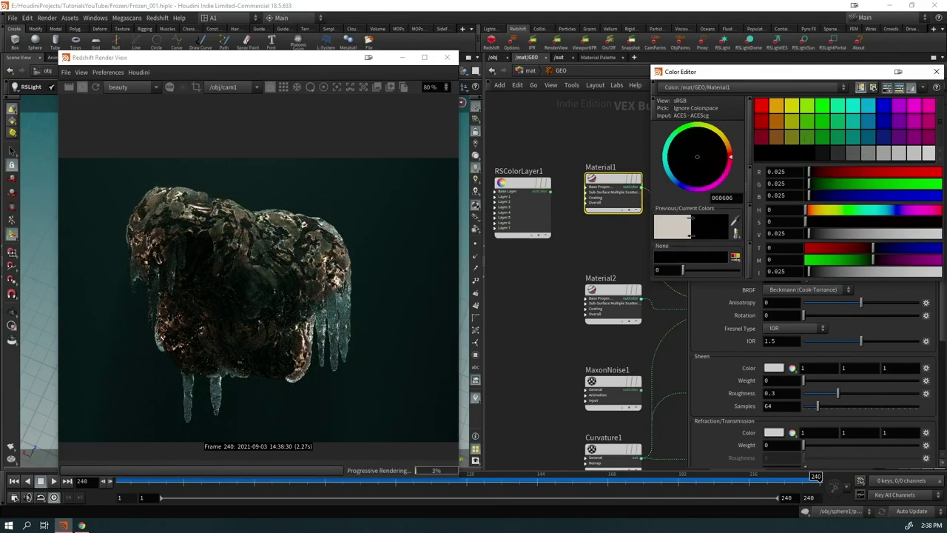
{"action": "left_click", "coordinate": [936, 73]}
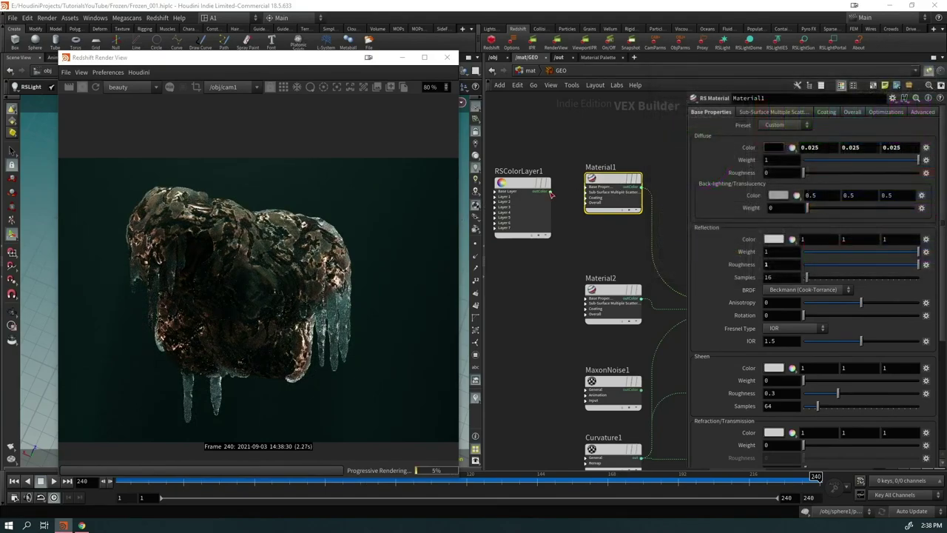
{"action": "left_click_drag", "start_coordinate": [551, 193], "coordinate": [587, 188]}
{"action": "left_click", "coordinate": [614, 205]}
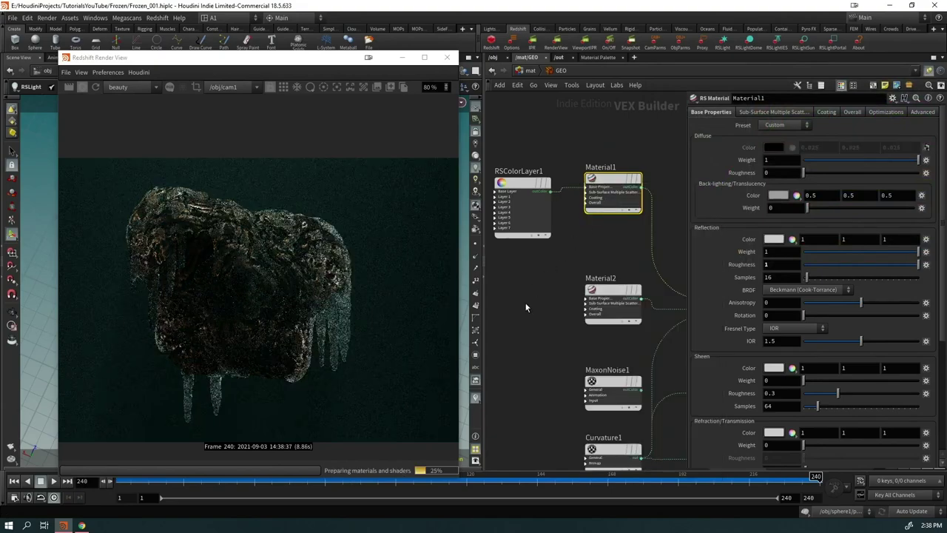
Step: Add a second RS Maxon Noise node next to RSColorLayer1 and connect its outColor to the layer1_color input
{"action": "middle_click_drag", "start_coordinate": [526, 307], "coordinate": [591, 316]}
{"action": "key", "text": "Tab"}
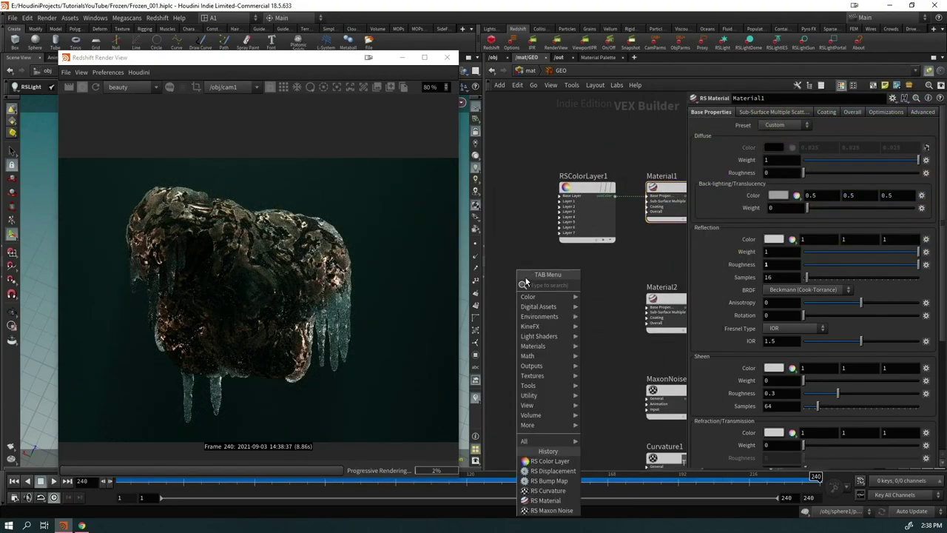
{"action": "type", "text": "maxon"}
{"action": "key", "text": "Return"}
{"action": "left_click", "coordinate": [525, 277]}
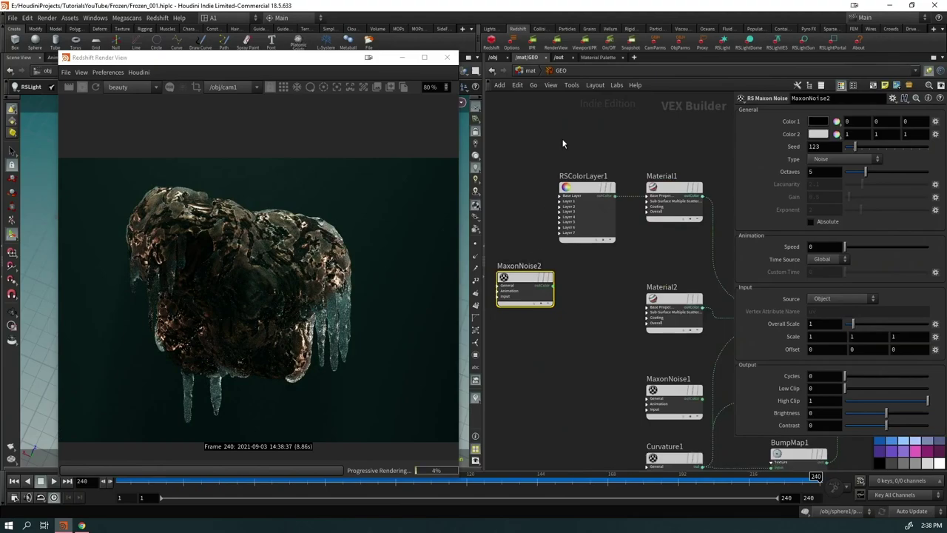
{"action": "scroll", "coordinate": [570, 222], "scroll_direction": "up", "scroll_amount": 3}
{"action": "left_click_drag", "start_coordinate": [530, 324], "coordinate": [532, 206]}
{"action": "left_click", "coordinate": [540, 180]}
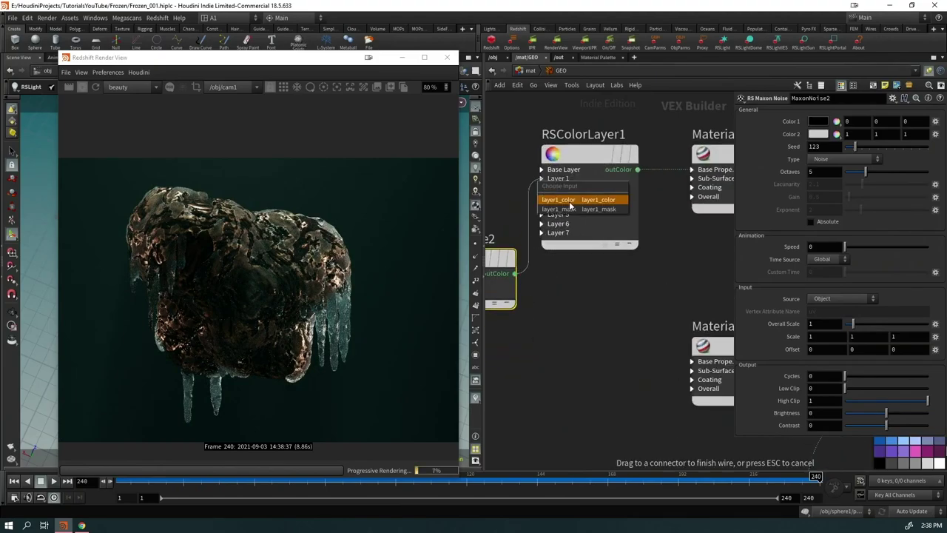
{"action": "left_click", "coordinate": [569, 200]}
Step: Open RSColorLayer1's color for editing
{"action": "left_click", "coordinate": [592, 157]}
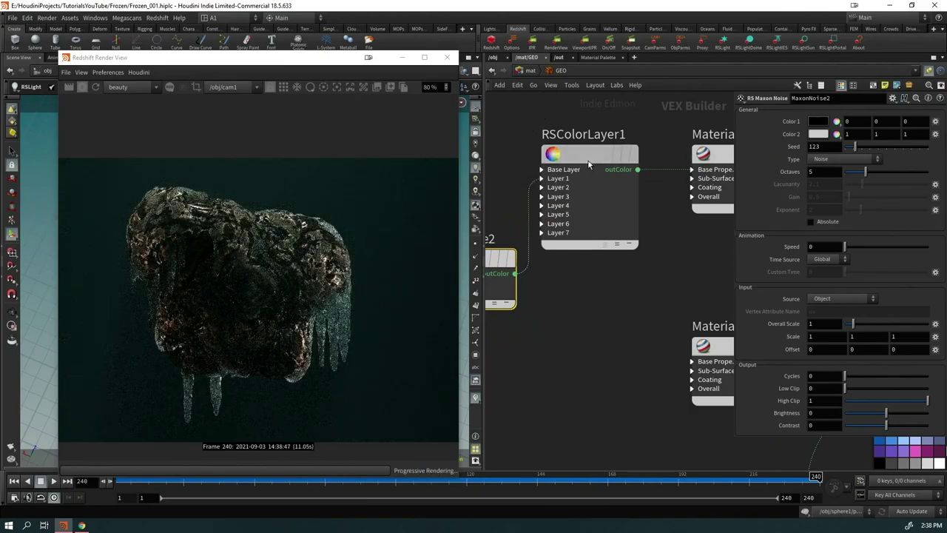
{"action": "left_click", "coordinate": [788, 171]}
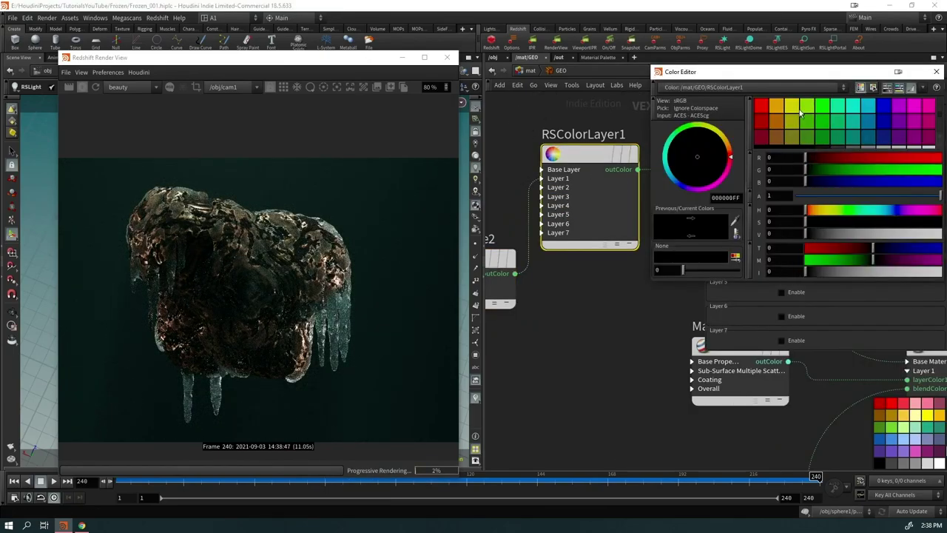
Step: Set RSColorLayer1's Layer 1 colour to orange (1, 0.5, 0) and set MaxonNoise2's noise type to Buya
{"action": "left_click", "coordinate": [775, 106]}
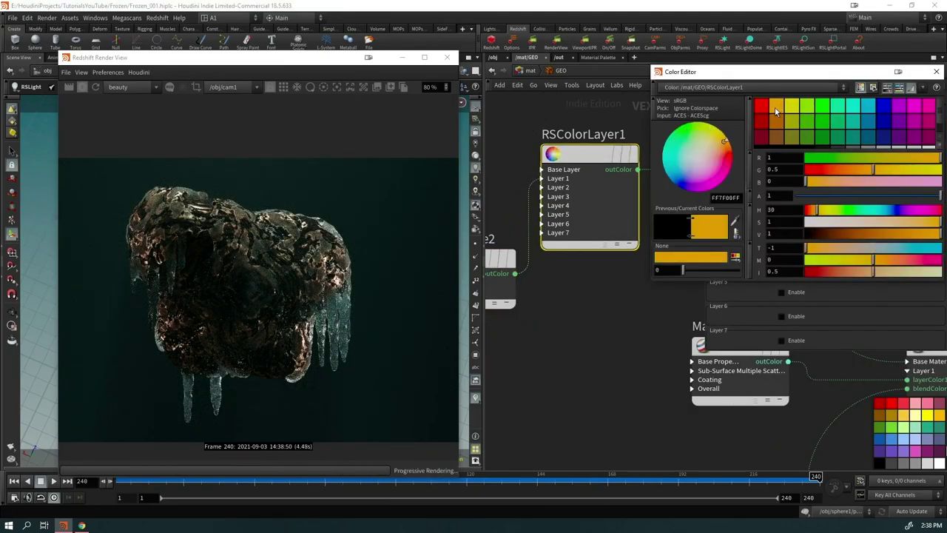
{"action": "left_click", "coordinate": [937, 72]}
{"action": "middle_click_drag", "start_coordinate": [455, 217], "coordinate": [539, 217]}
{"action": "left_click", "coordinate": [548, 259]}
{"action": "left_click", "coordinate": [843, 159]}
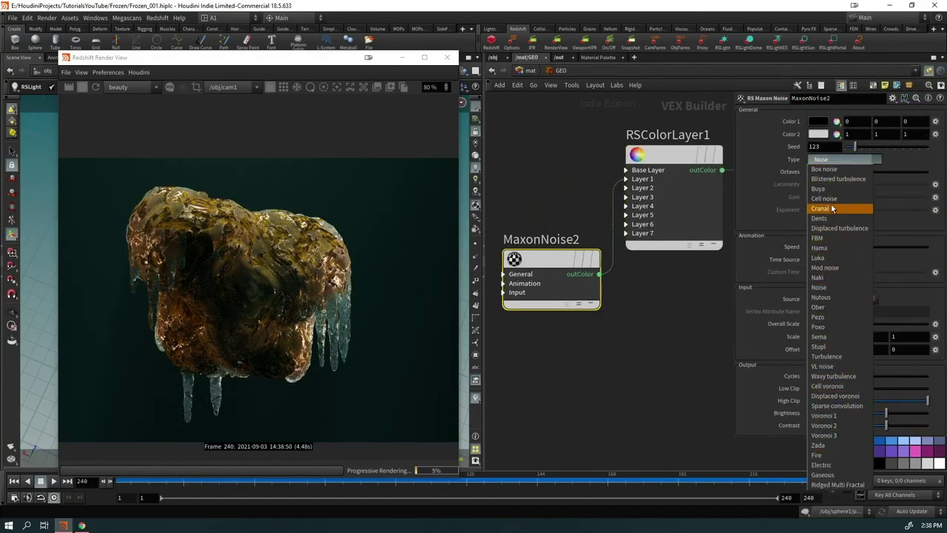
{"action": "left_click", "coordinate": [819, 189]}
Step: Connect MaxonNoise2's outColor directly to MaterialBlender1's baseColor to preview the noise pattern on the rock
{"action": "left_click", "coordinate": [599, 274]}
{"action": "scroll", "coordinate": [645, 374], "scroll_direction": "down", "scroll_amount": 3}
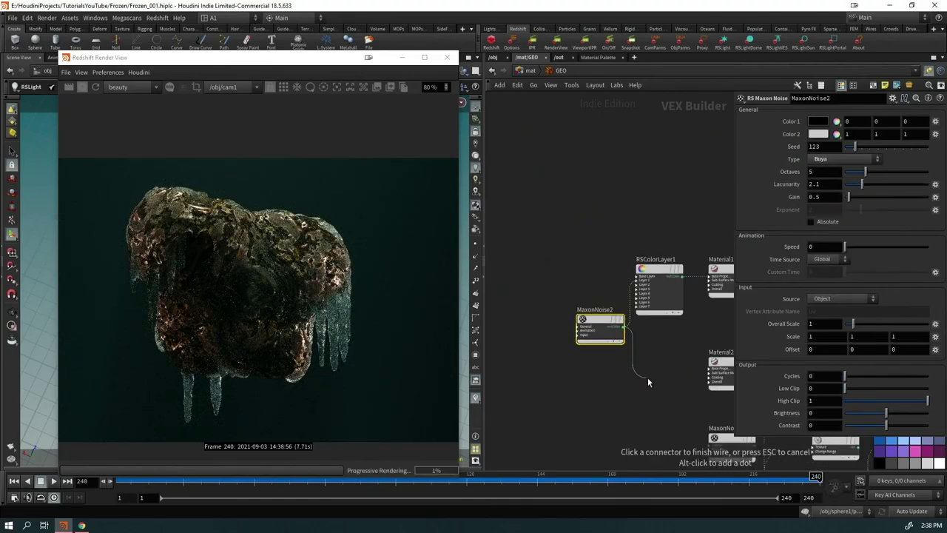
{"action": "middle_click_drag", "start_coordinate": [648, 383], "coordinate": [521, 306]}
{"action": "left_click", "coordinate": [588, 304]}
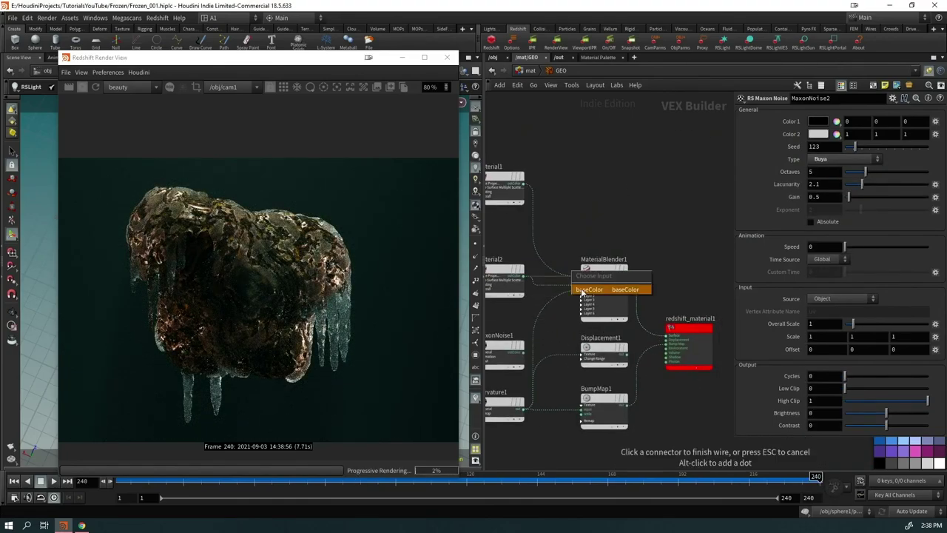
{"action": "left_click", "coordinate": [584, 289]}
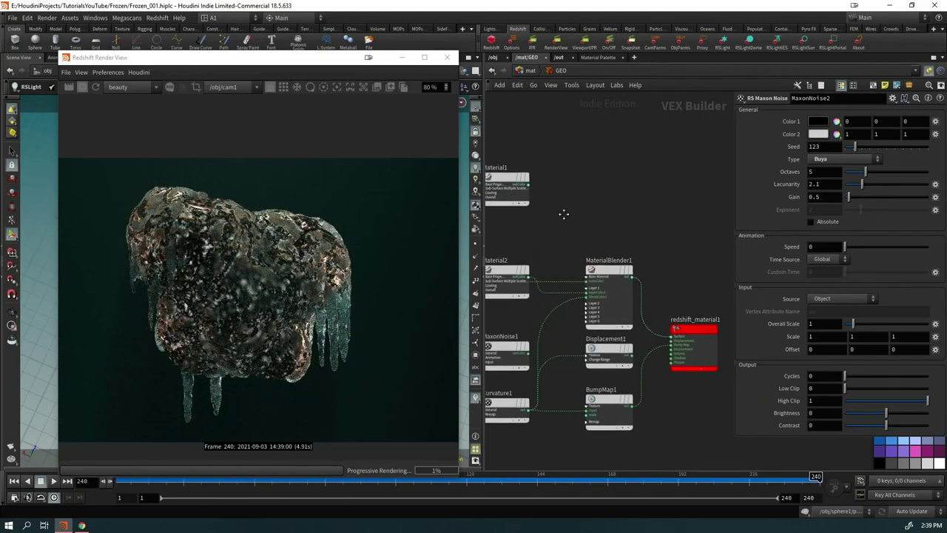
{"action": "middle_click_drag", "start_coordinate": [564, 213], "coordinate": [712, 219]}
{"action": "scroll", "coordinate": [219, 244], "scroll_direction": "up", "scroll_amount": 5}
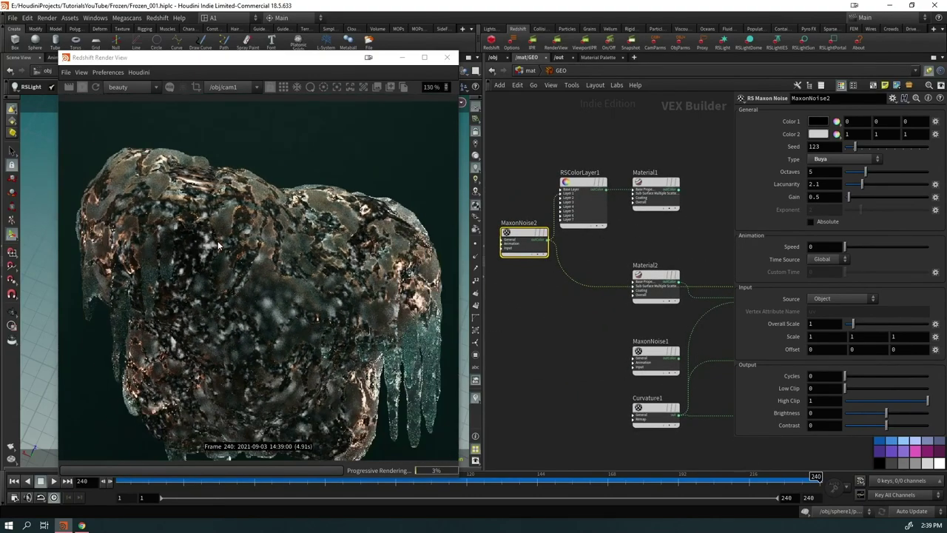
Step: Set MaxonNoise2's Overall Scale to 4.4 and Cycles to 5.24, and reconnect Material1's outColor to MaterialBlender1's baseColor
{"action": "left_click", "coordinate": [881, 323]}
{"action": "left_click", "coordinate": [888, 376]}
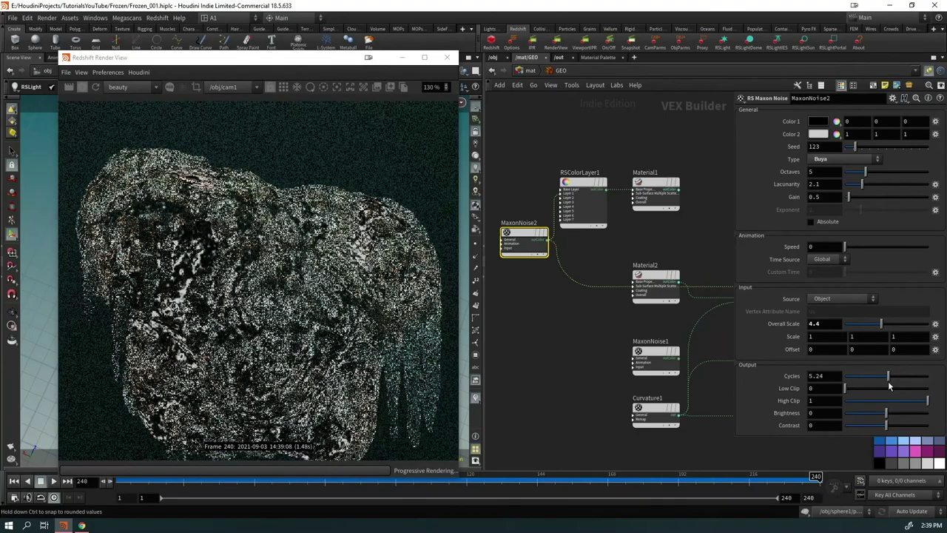
{"action": "middle_click_drag", "start_coordinate": [690, 191], "coordinate": [598, 163]}
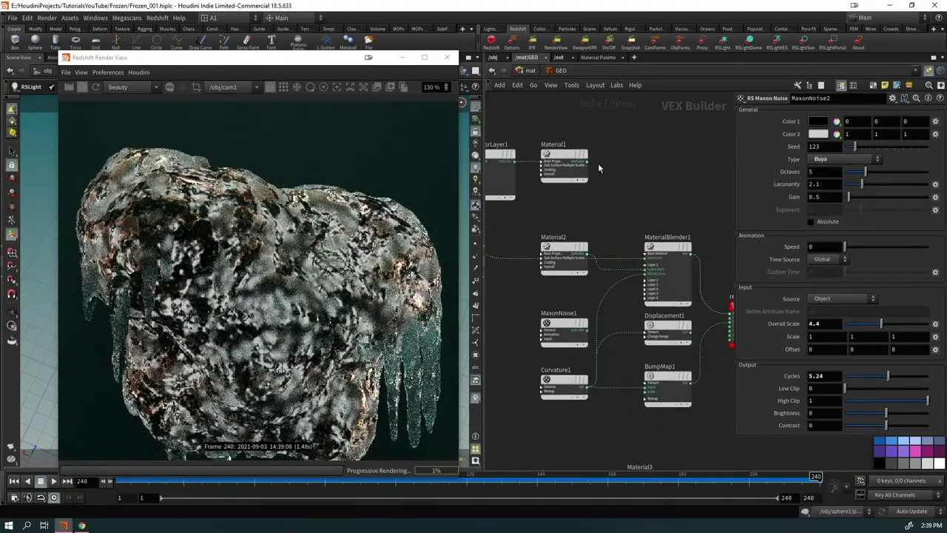
{"action": "left_click", "coordinate": [589, 162]}
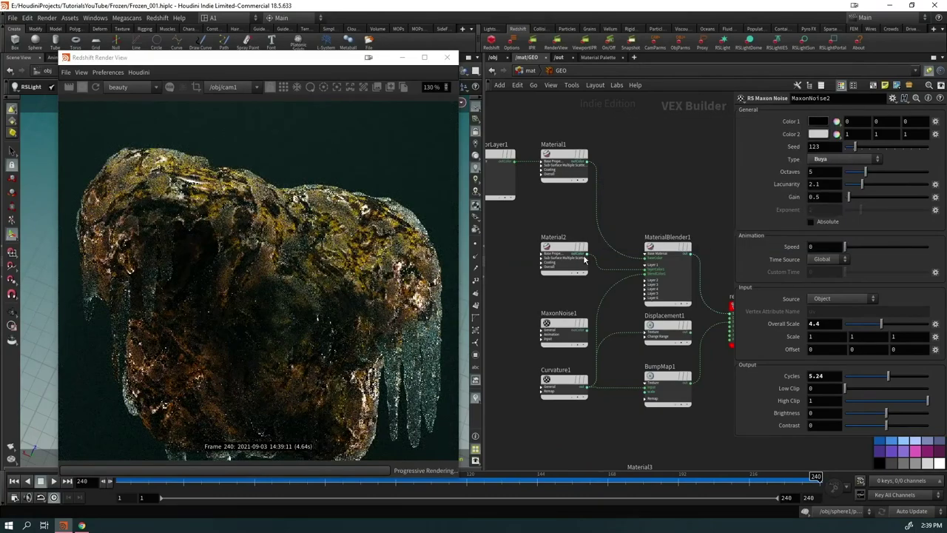
Step: Set RSColorLayer1's Layer 1 colour to warm off-white (1, 0.944, 0.916) and place MaxonNoise2 level with RSColorLayer1
{"action": "middle_click_drag", "start_coordinate": [488, 140], "coordinate": [579, 159]}
{"action": "left_click", "coordinate": [589, 194]}
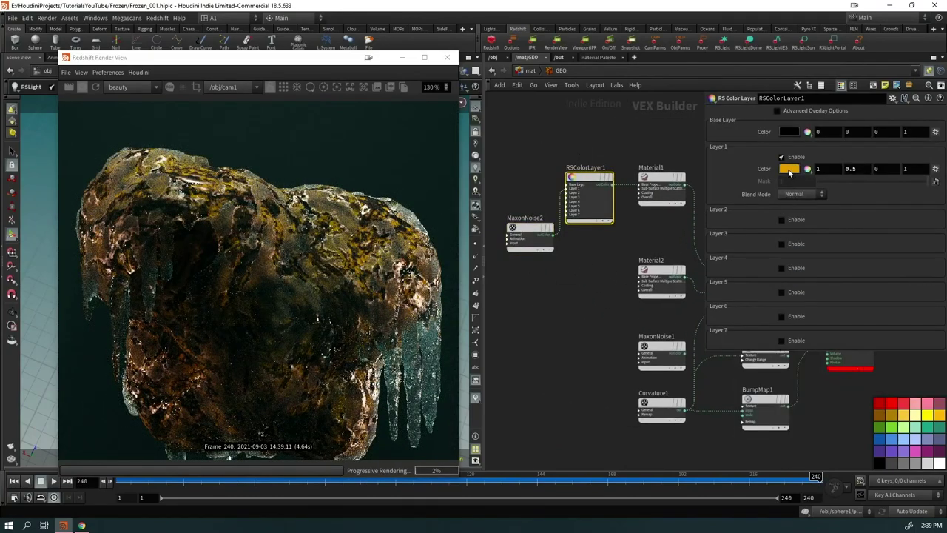
{"action": "left_click", "coordinate": [790, 170]}
{"action": "left_click", "coordinate": [934, 185]}
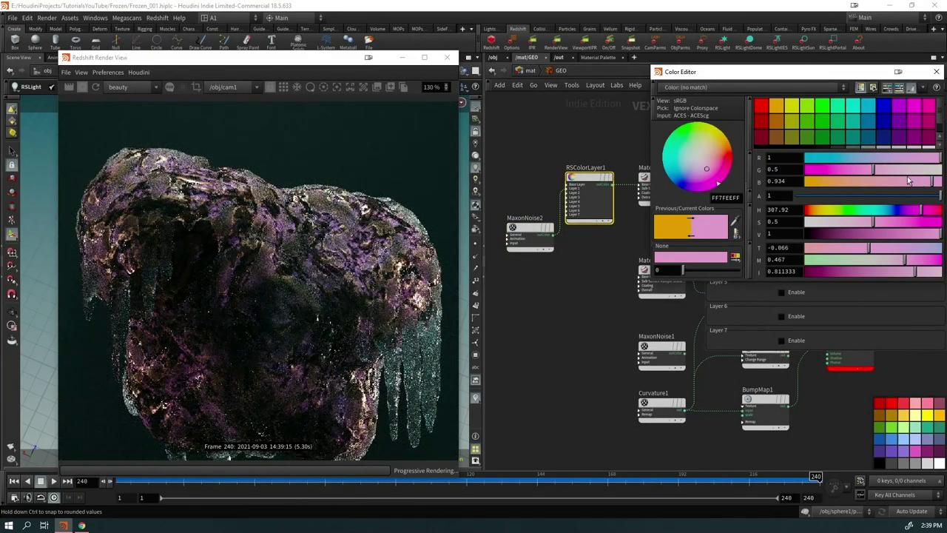
{"action": "left_click_drag", "start_coordinate": [921, 209], "coordinate": [814, 222]}
{"action": "scroll", "coordinate": [311, 310], "scroll_direction": "down", "scroll_amount": 3}
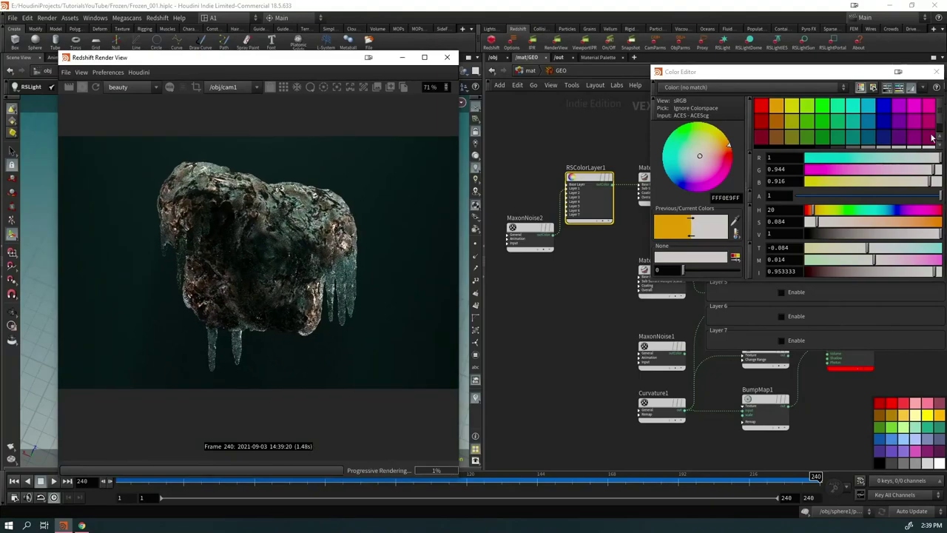
{"action": "left_click", "coordinate": [938, 72]}
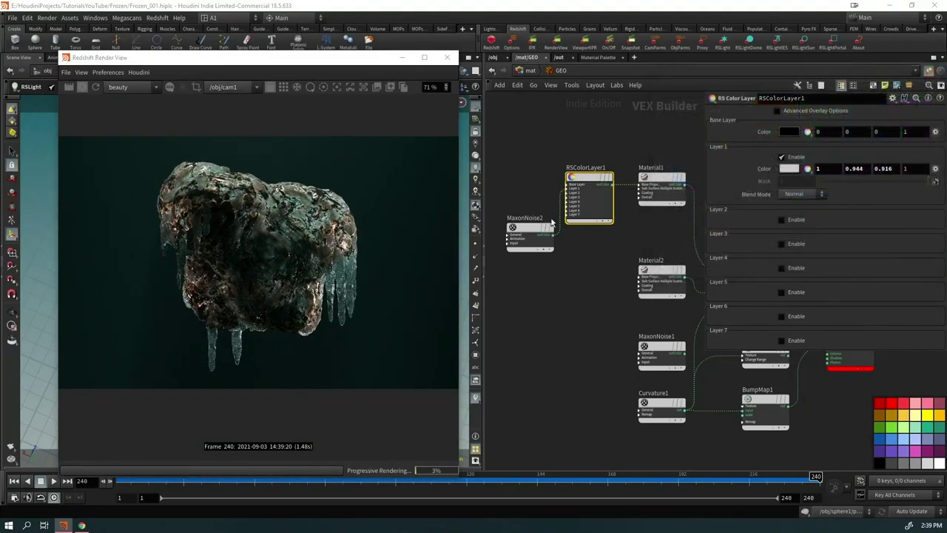
{"action": "left_click_drag", "start_coordinate": [530, 226], "coordinate": [523, 187]}
Step: Place rslight4 slightly lower in the object network and reset its colour to the default white
{"action": "middle_click_drag", "start_coordinate": [547, 342], "coordinate": [498, 321]}
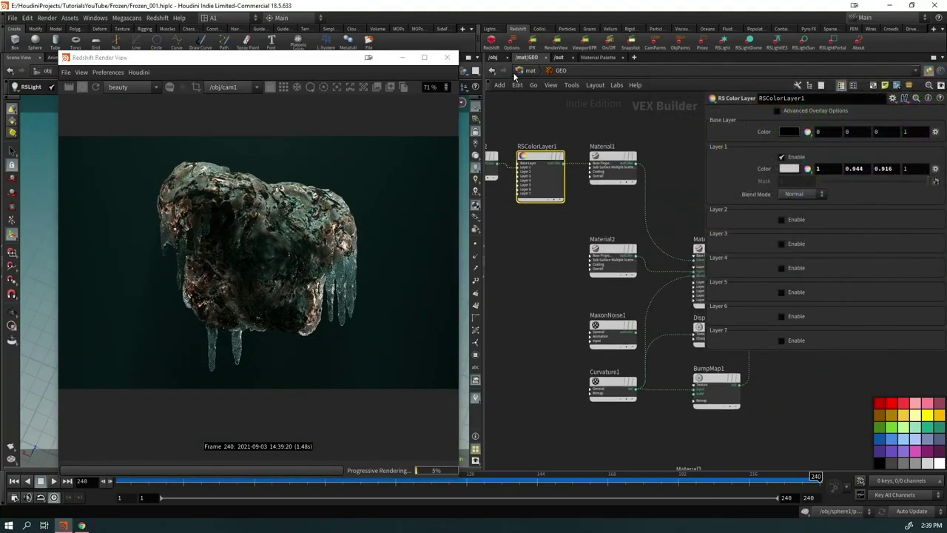
{"action": "left_click", "coordinate": [493, 59]}
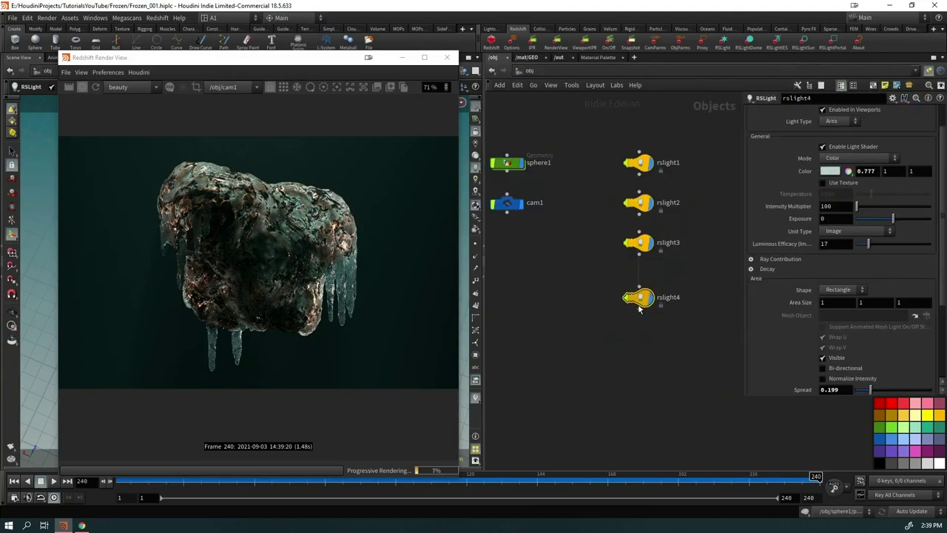
{"action": "left_click_drag", "start_coordinate": [639, 309], "coordinate": [639, 321]}
{"action": "middle_click", "coordinate": [805, 171], "text": "ctrl"}
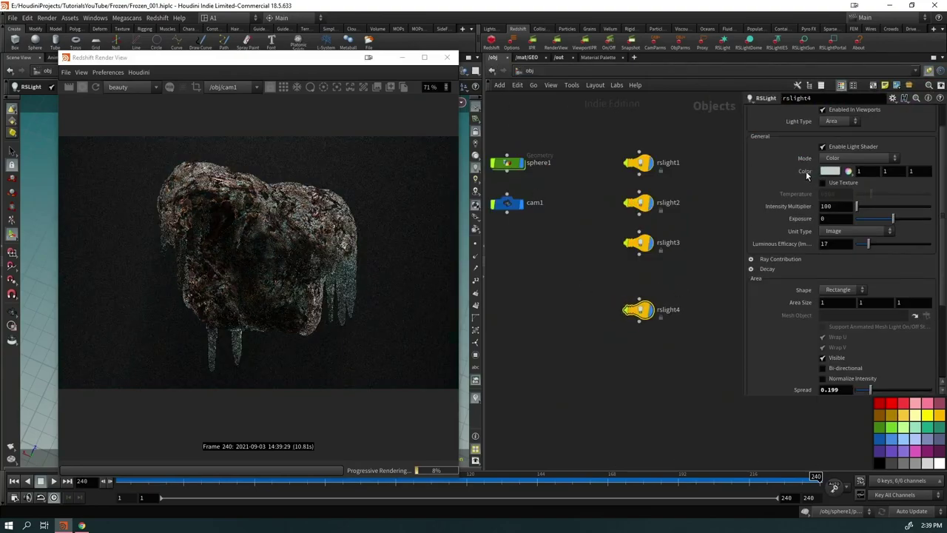
{"action": "left_click_drag", "start_coordinate": [279, 66], "coordinate": [729, 77]}
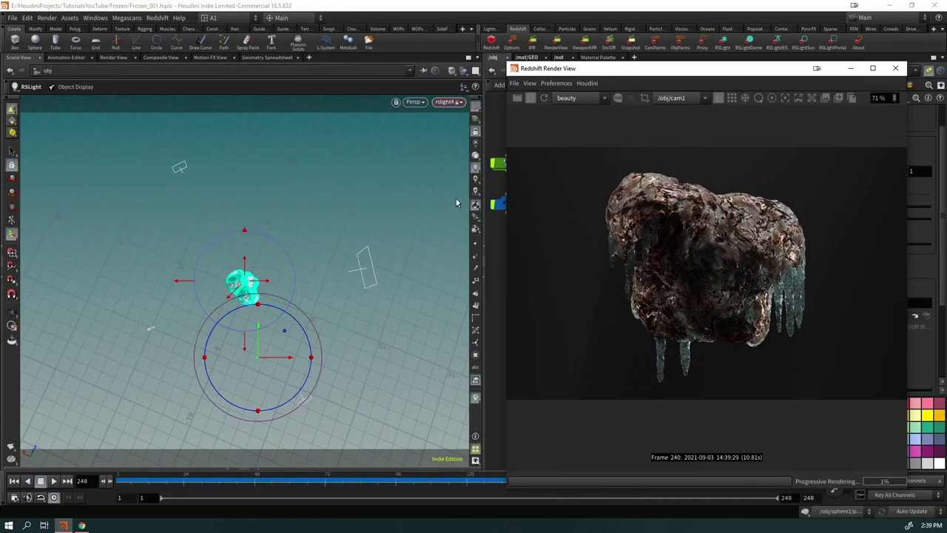
{"action": "left_click_drag", "start_coordinate": [636, 74], "coordinate": [262, 79]}
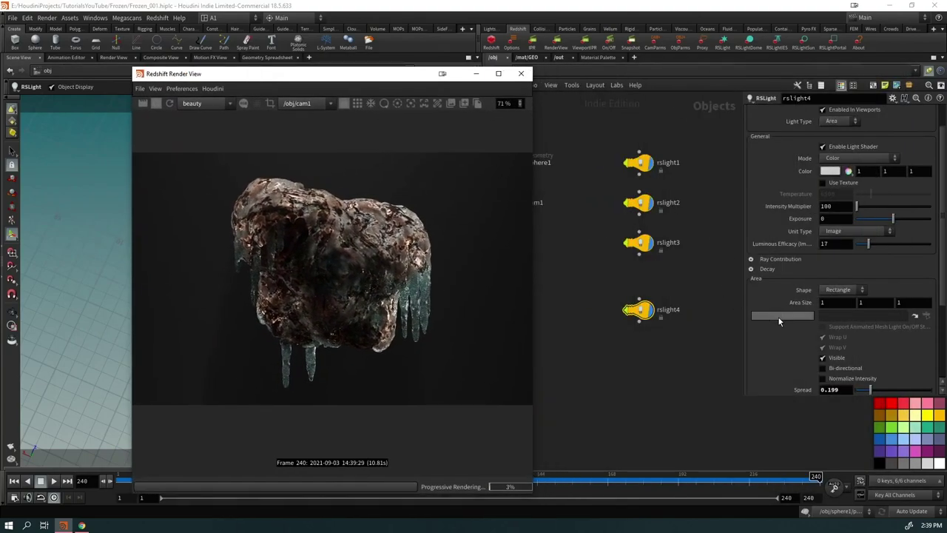
Step: Set rslight4's Area Size to 0.3 on all axes and reposition the light closer to the frozen object through its locked viewport view
{"action": "middle_click_drag", "start_coordinate": [800, 305], "coordinate": [758, 302]}
{"action": "left_click_drag", "start_coordinate": [333, 84], "coordinate": [713, 70]}
{"action": "key", "text": "Escape"}
{"action": "scroll", "coordinate": [326, 277], "scroll_direction": "up", "scroll_amount": 3}
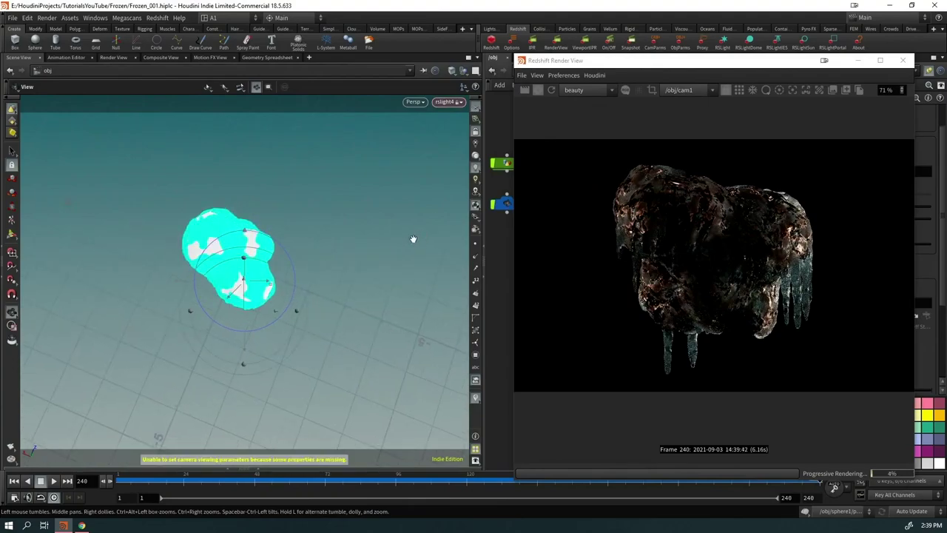
{"action": "left_click_drag", "start_coordinate": [414, 239], "coordinate": [376, 203]}
{"action": "key", "text": "Return"}
{"action": "left_click_drag", "start_coordinate": [649, 67], "coordinate": [135, 91]}
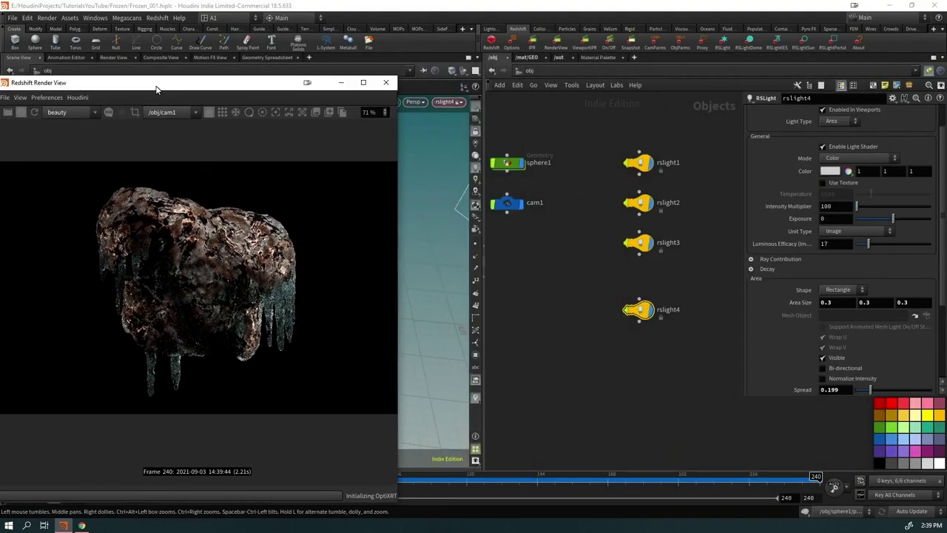
Step: Set rslight4's Area Size to 0.5 on all axes, Spread to 0.172 and volume Contribution Scale to 0.768
{"action": "scroll", "coordinate": [882, 314], "scroll_direction": "down", "scroll_amount": 3}
{"action": "left_click_drag", "start_coordinate": [872, 303], "coordinate": [897, 301]}
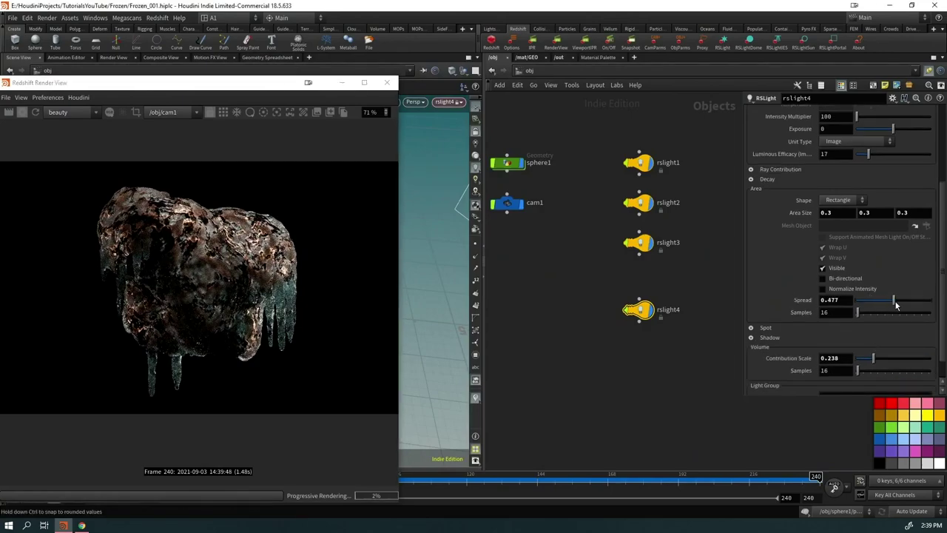
{"action": "left_click_drag", "start_coordinate": [886, 361], "coordinate": [907, 372]}
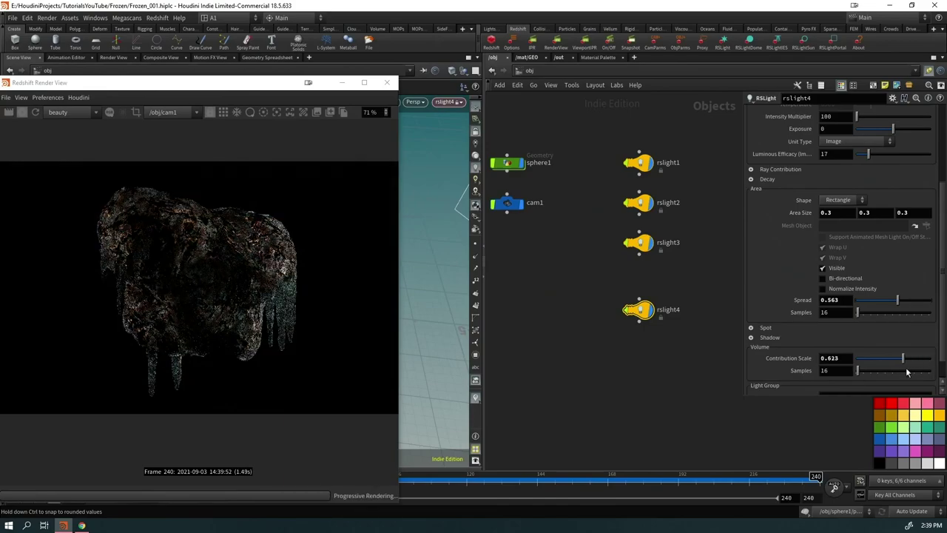
{"action": "left_click_drag", "start_coordinate": [222, 82], "coordinate": [301, 47]}
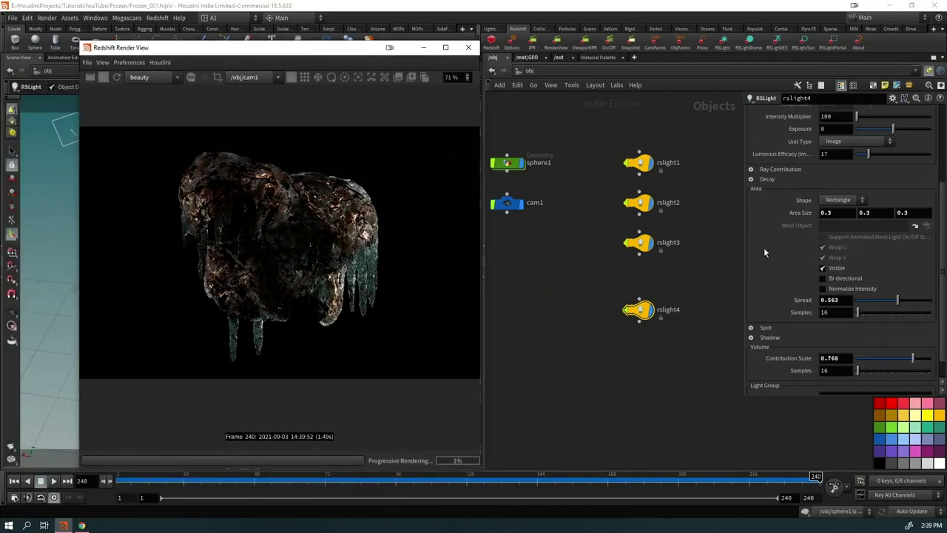
{"action": "middle_click_drag", "start_coordinate": [790, 214], "coordinate": [771, 217]}
{"action": "left_click_drag", "start_coordinate": [896, 304], "coordinate": [870, 299]}
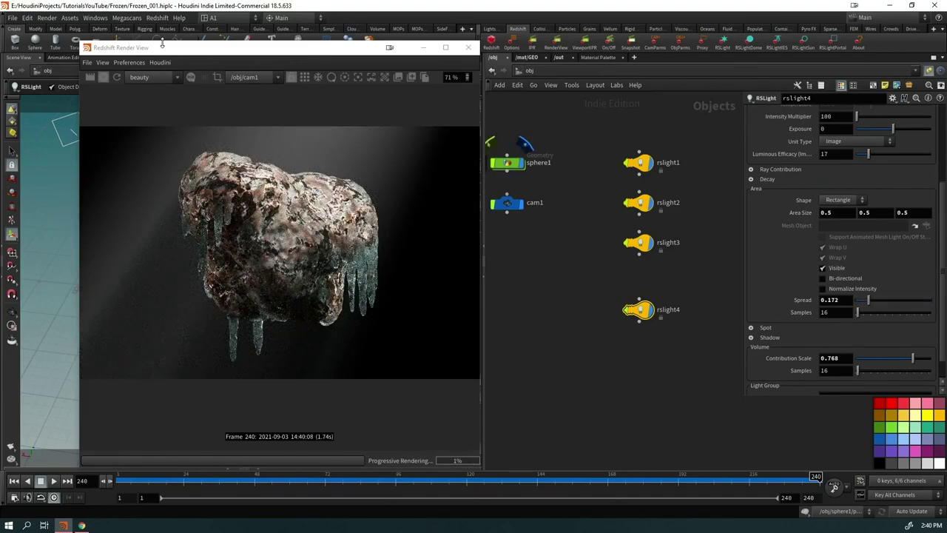
Step: Orbit rslight4 to a different angle around the frozen object through its locked viewport view
{"action": "left_click_drag", "start_coordinate": [235, 52], "coordinate": [593, 66]}
{"action": "mouse_move", "coordinate": [214, 318]}
{"action": "left_mouse_down"}
{"action": "mouse_move", "coordinate": [259, 326]}
{"action": "mouse_move", "coordinate": [264, 295]}
{"action": "mouse_move", "coordinate": [224, 306]}
{"action": "left_mouse_up"}
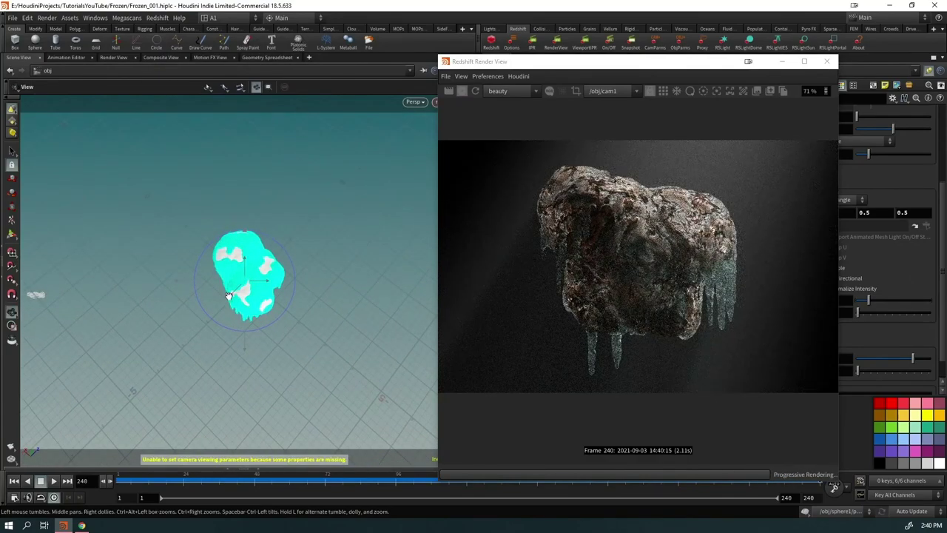
{"action": "key", "text": "t"}
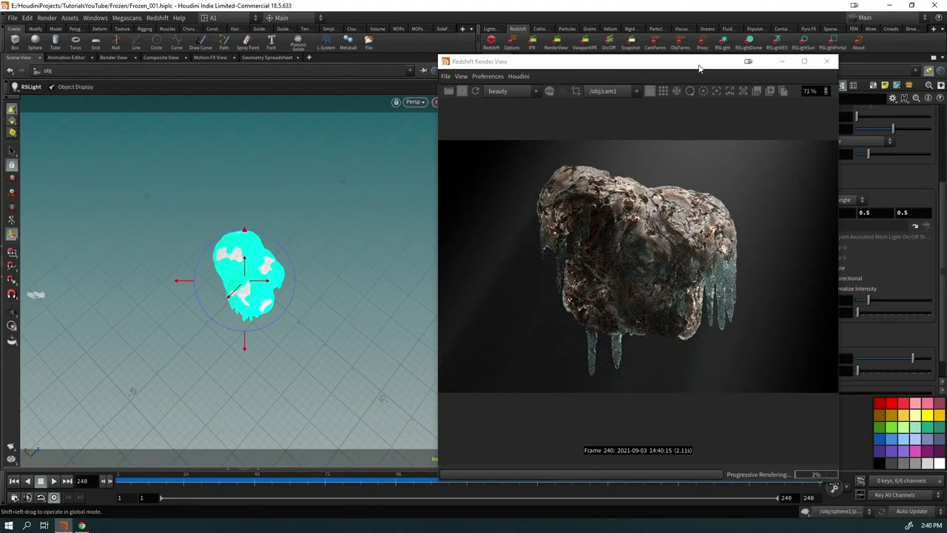
{"action": "left_click_drag", "start_coordinate": [699, 68], "coordinate": [305, 67]}
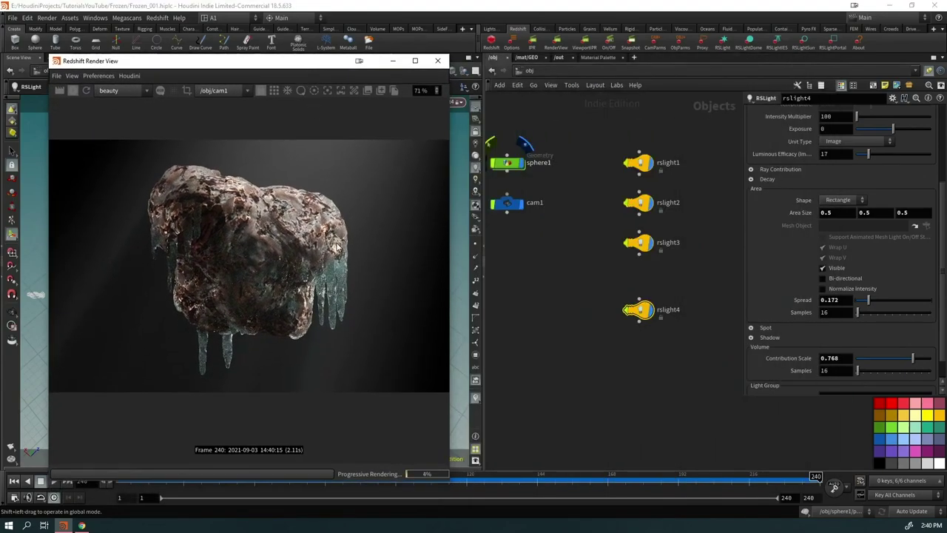
Step: Set MaxonNoise2's Octaves to 20 in the GEO material and inspect the rock's surface detail in the render
{"action": "left_click", "coordinate": [540, 58]}
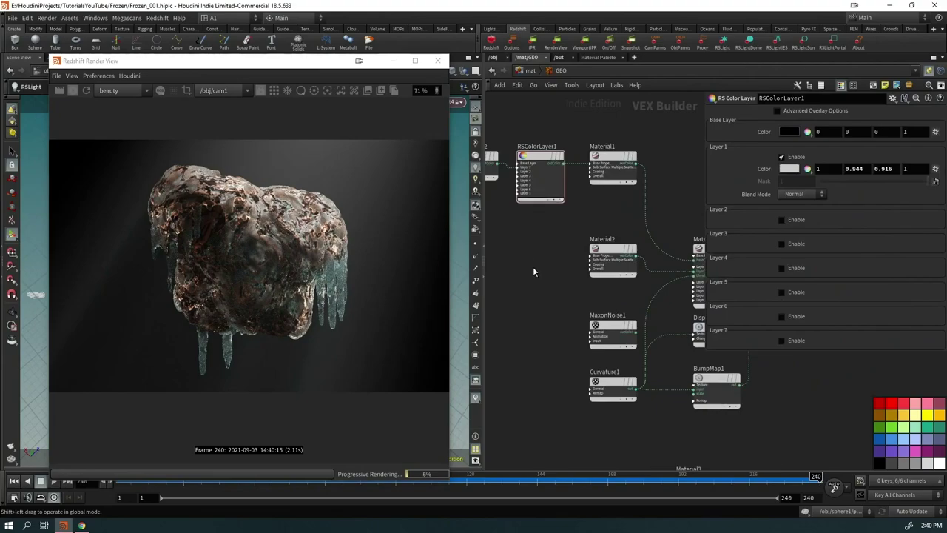
{"action": "middle_click_drag", "start_coordinate": [533, 272], "coordinate": [554, 237]}
{"action": "left_click", "coordinate": [532, 157]}
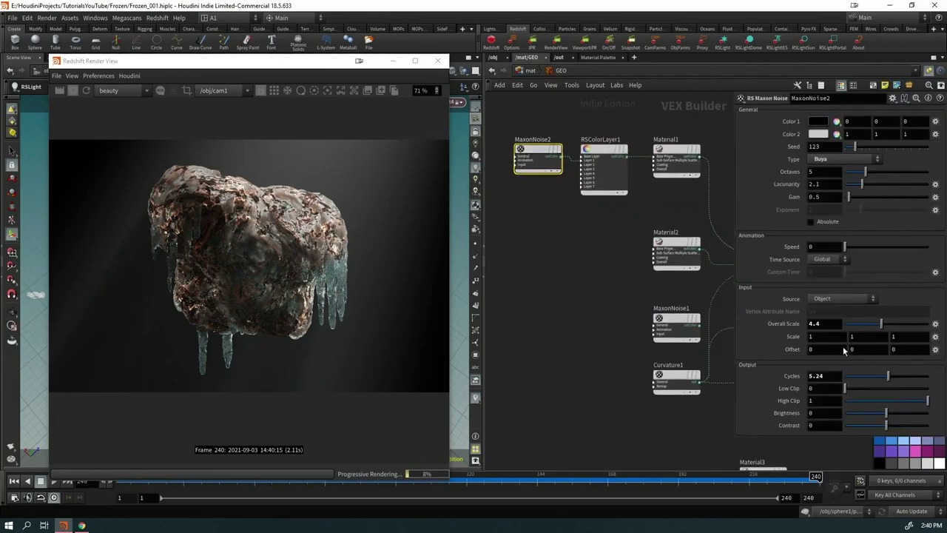
{"action": "left_click_drag", "start_coordinate": [871, 172], "coordinate": [929, 172]}
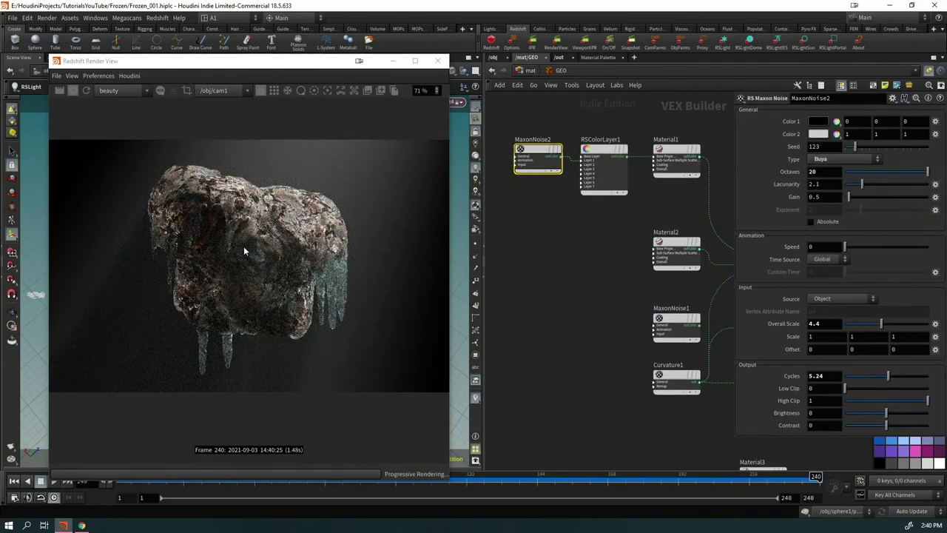
{"action": "scroll", "coordinate": [248, 249], "scroll_direction": "up", "scroll_amount": 1}
{"action": "scroll", "coordinate": [249, 248], "scroll_direction": "up", "scroll_amount": 1}
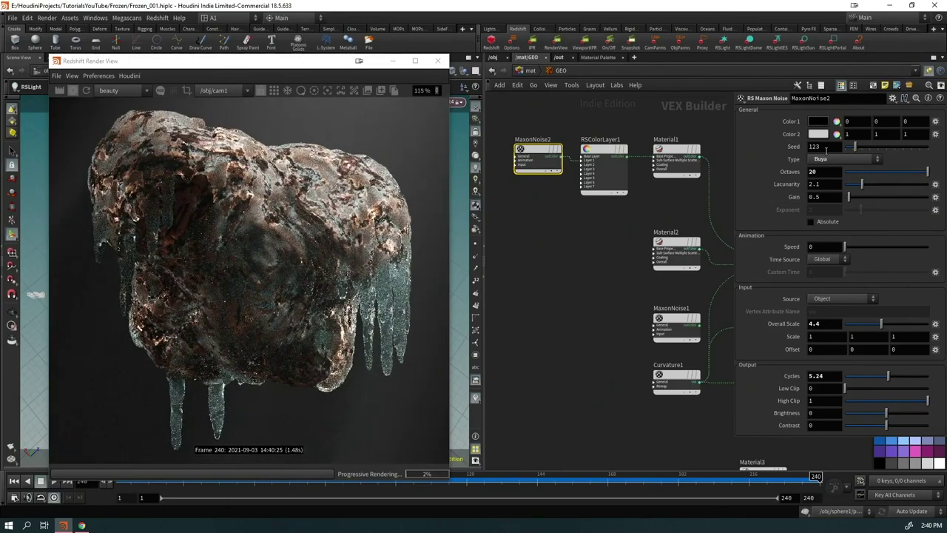
Step: Tint RSColorLayer1's Layer 1 colour pale green, with hue 160, saturation 0.142 and value 1
{"action": "left_click", "coordinate": [585, 149]}
{"action": "left_click", "coordinate": [789, 169]}
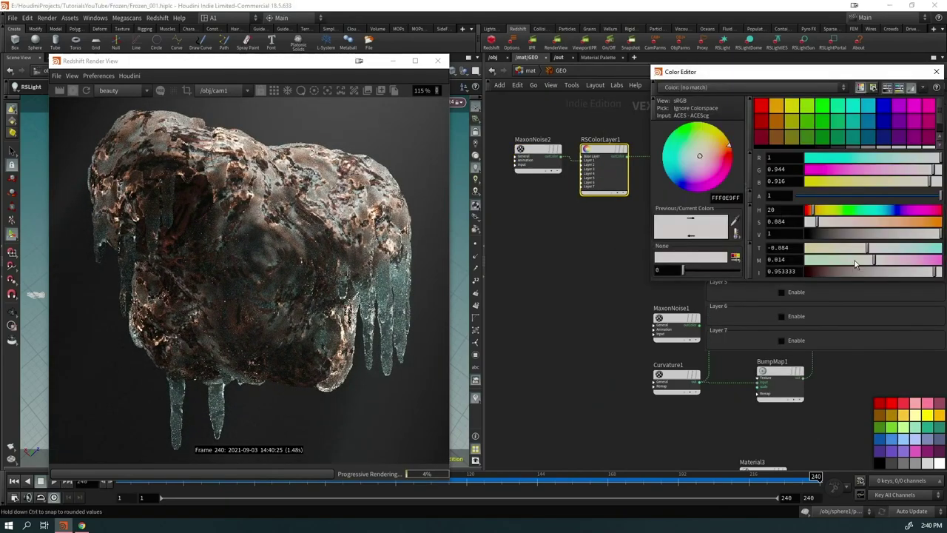
{"action": "mouse_move", "coordinate": [871, 226]}
{"action": "left_mouse_down"}
{"action": "mouse_move", "coordinate": [823, 211]}
{"action": "mouse_move", "coordinate": [881, 219]}
{"action": "mouse_move", "coordinate": [870, 217]}
{"action": "left_mouse_up"}
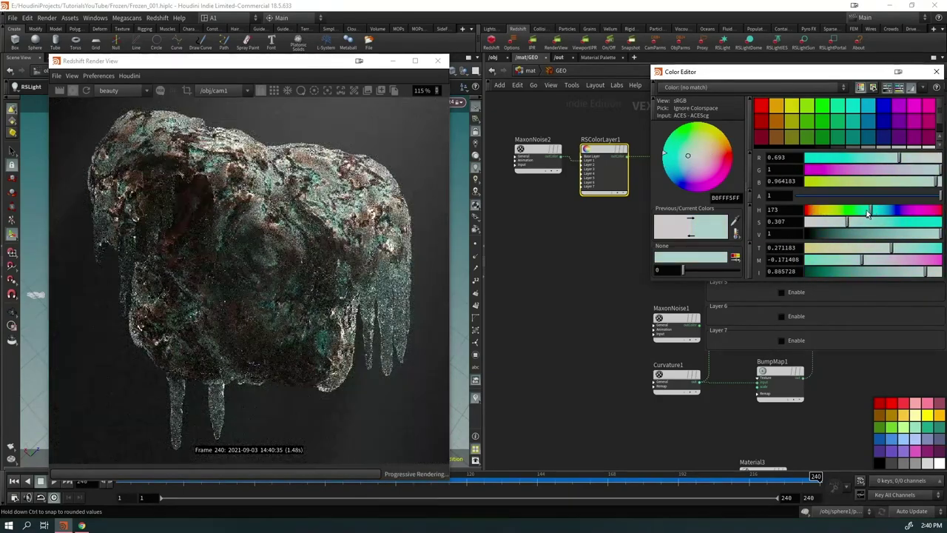
{"action": "scroll", "coordinate": [309, 287], "scroll_direction": "down", "scroll_amount": 2}
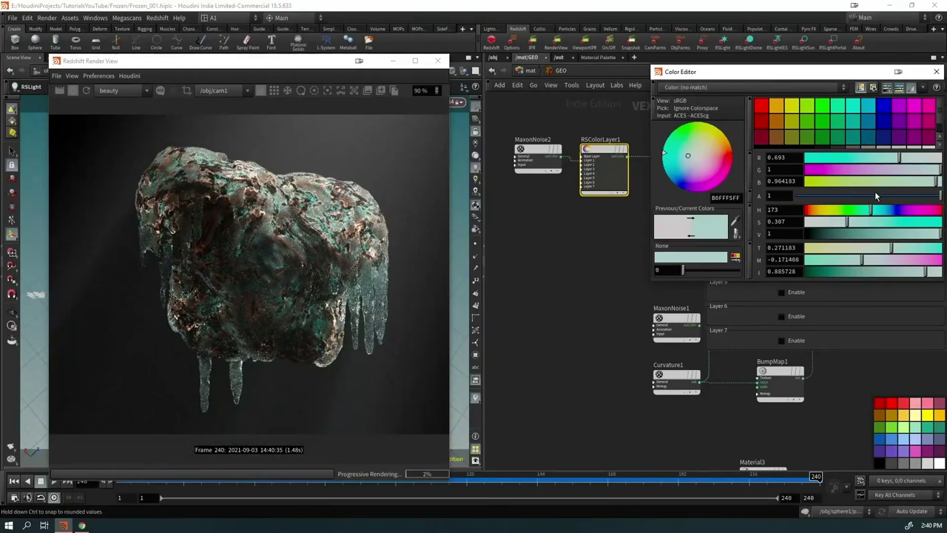
{"action": "left_click_drag", "start_coordinate": [866, 209], "coordinate": [824, 221]}
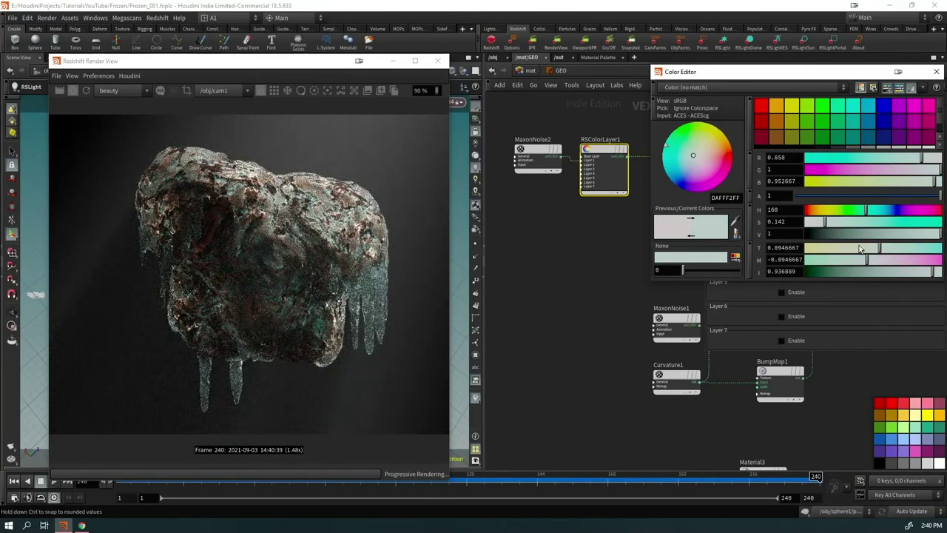
Step: Close the colour editor and inspect the tinted rock and icicles in the render, both close up and as a whole
{"action": "scroll", "coordinate": [154, 259], "scroll_direction": "down", "scroll_amount": 1}
{"action": "scroll", "coordinate": [330, 308], "scroll_direction": "down", "scroll_amount": 1}
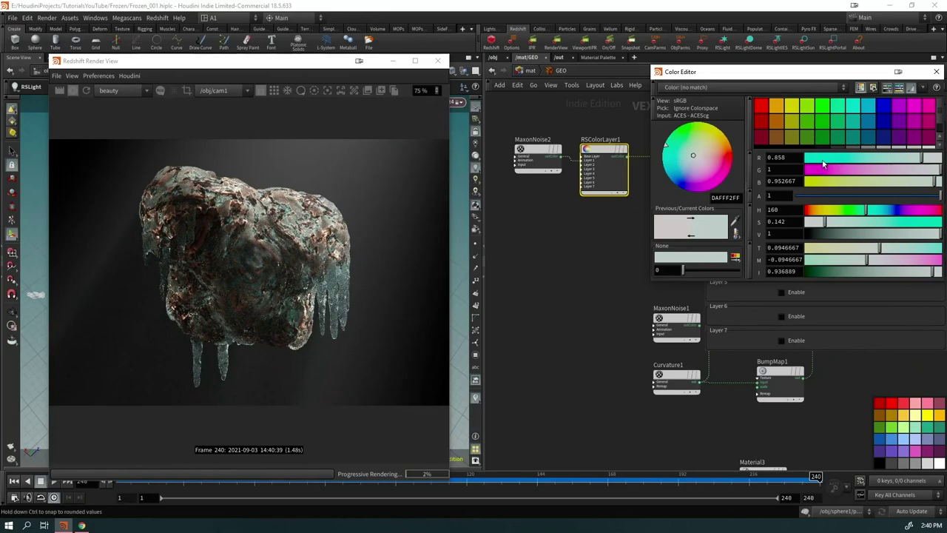
{"action": "left_click", "coordinate": [938, 74]}
{"action": "scroll", "coordinate": [269, 343], "scroll_direction": "down", "scroll_amount": 1}
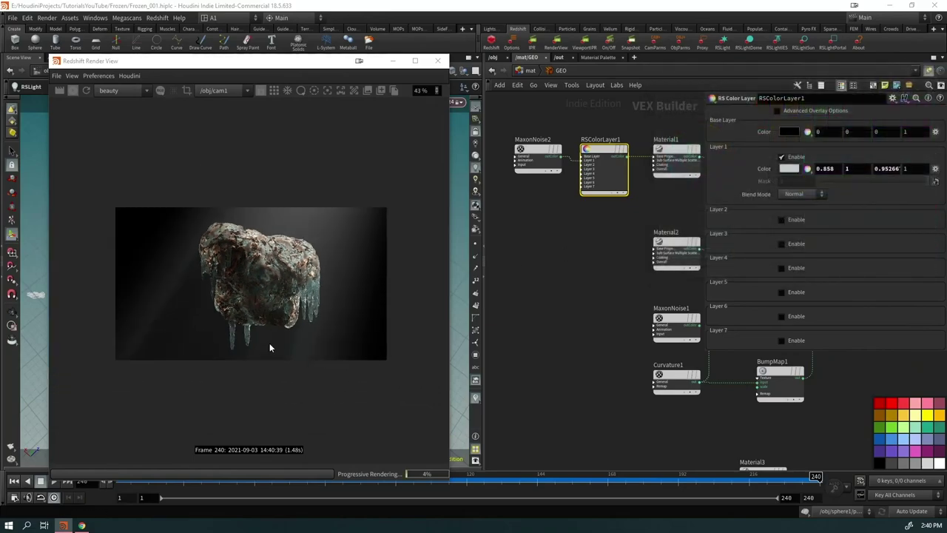
{"action": "scroll", "coordinate": [242, 259], "scroll_direction": "up", "scroll_amount": 3}
{"action": "scroll", "coordinate": [281, 237], "scroll_direction": "up", "scroll_amount": 3}
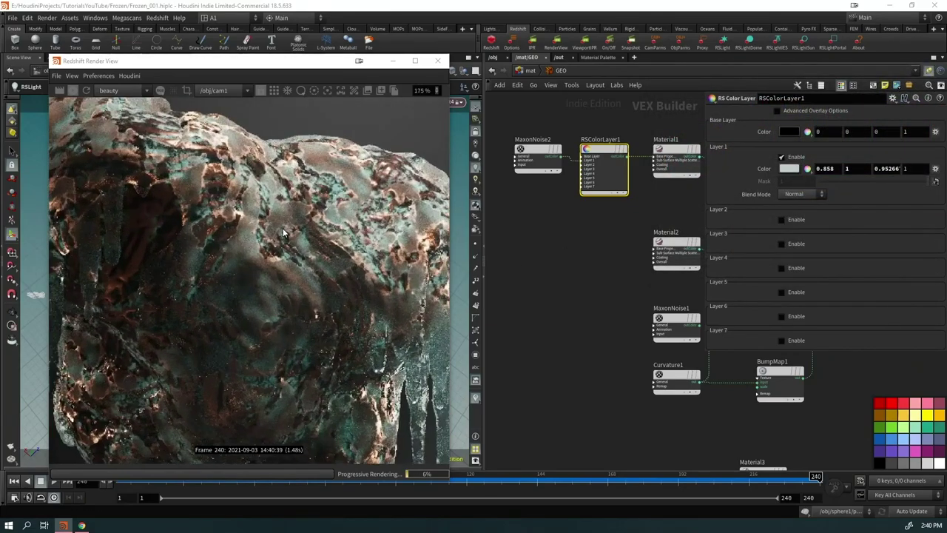
{"action": "scroll", "coordinate": [283, 228], "scroll_direction": "down", "scroll_amount": 4}
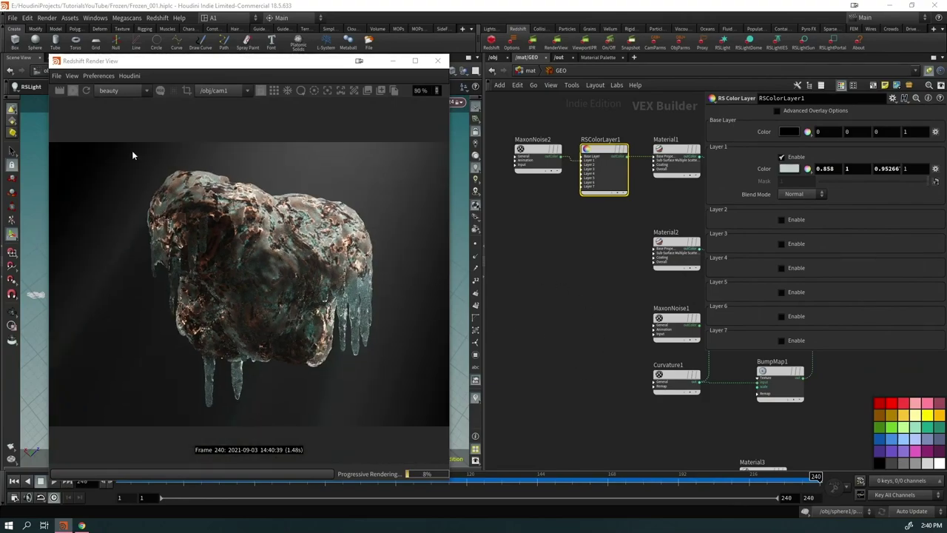
Step: Stop the interactive preview, start a fresh Redshift render of the beauty pass and move the render window slightly higher
{"action": "left_click", "coordinate": [71, 91]}
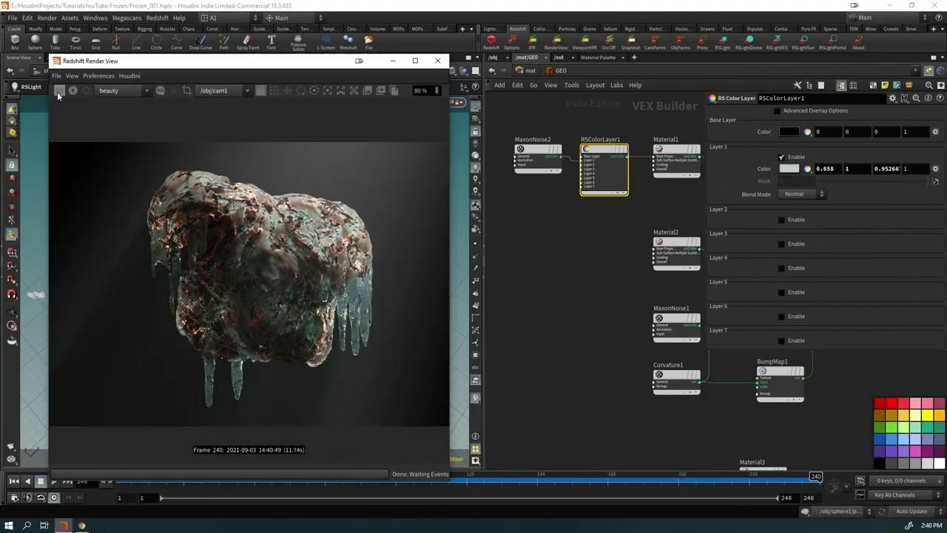
{"action": "scroll", "coordinate": [228, 295], "scroll_direction": "down", "scroll_amount": 1}
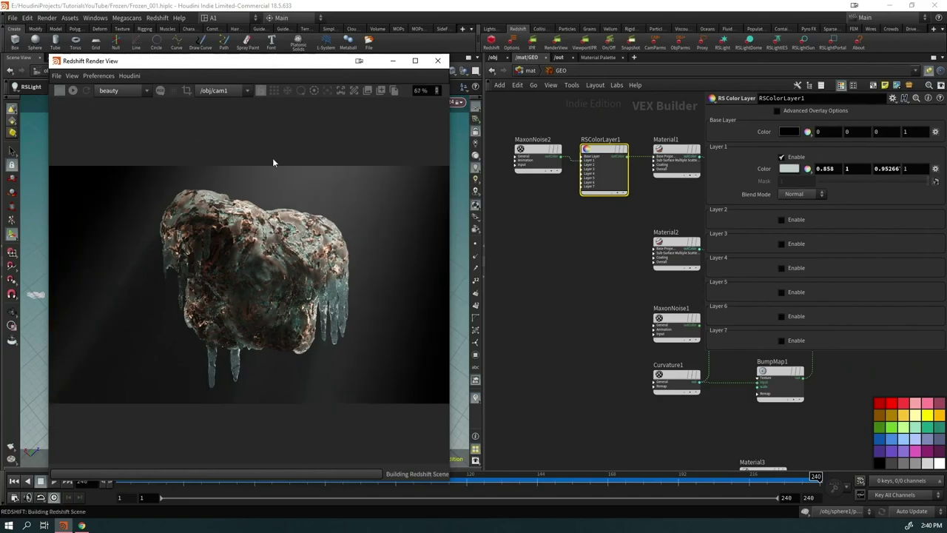
{"action": "left_click_drag", "start_coordinate": [298, 66], "coordinate": [297, 51]}
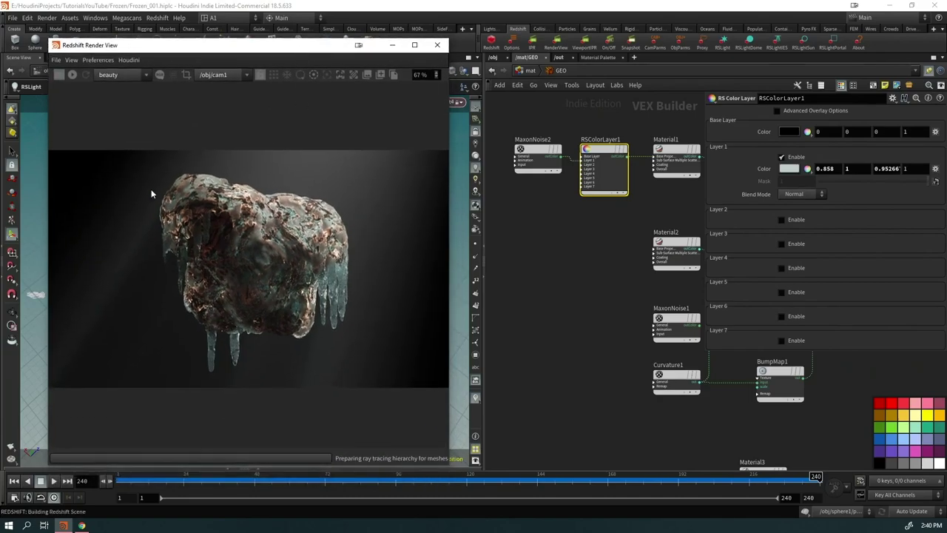
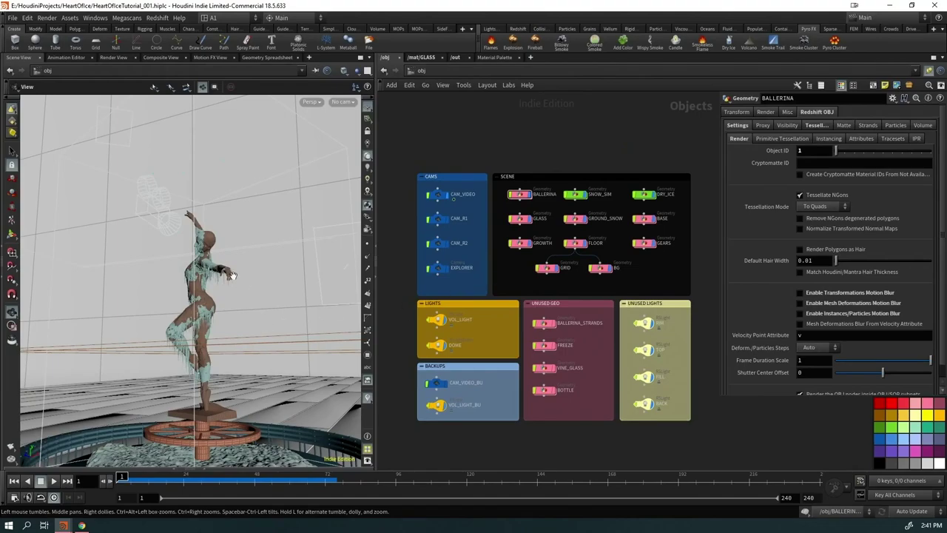
Step: Look around the ballerina scene, open the BALLERINA geometry network and frame the whole figure
{"action": "left_click_drag", "start_coordinate": [231, 275], "coordinate": [313, 291]}
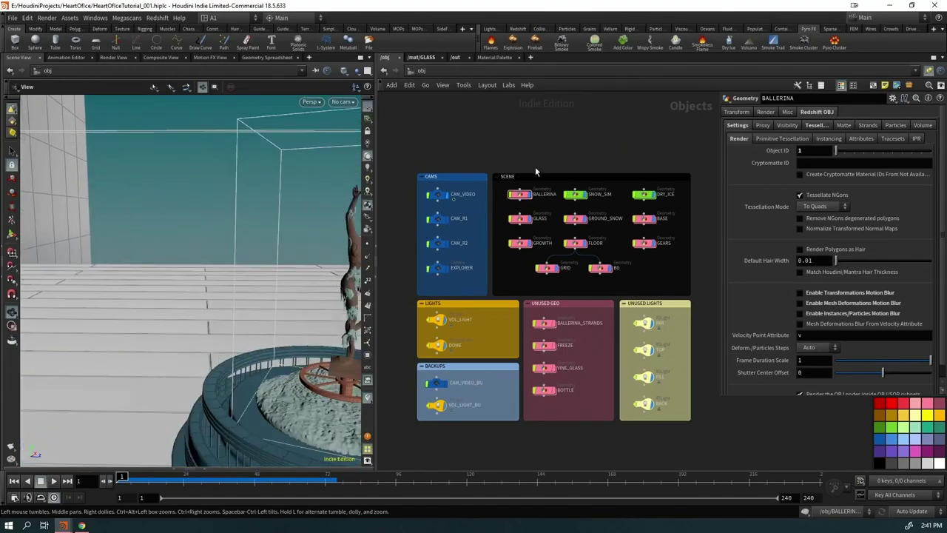
{"action": "left_click_drag", "start_coordinate": [275, 252], "coordinate": [310, 256]}
{"action": "scroll", "coordinate": [532, 178], "scroll_direction": "up", "scroll_amount": 3}
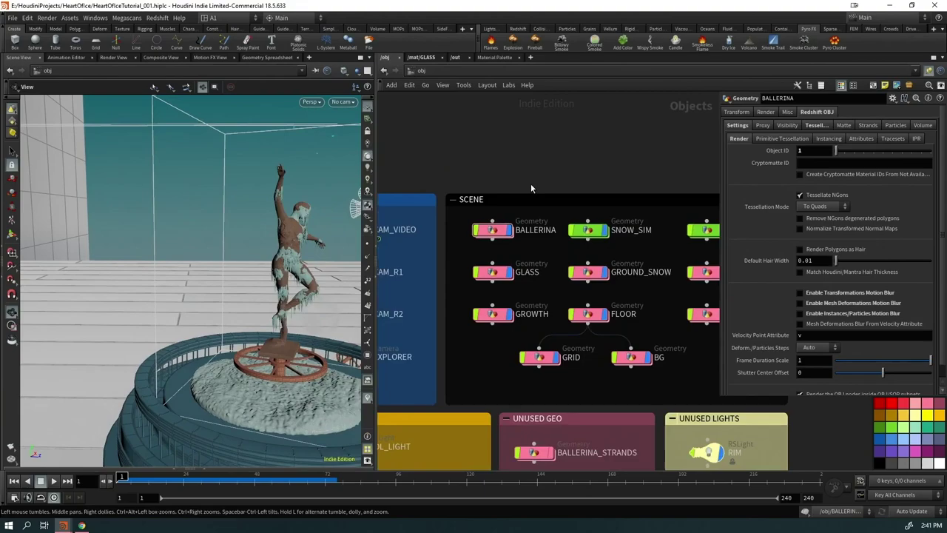
{"action": "double_click", "coordinate": [502, 226]}
{"action": "middle_click_drag", "start_coordinate": [485, 255], "coordinate": [520, 485]}
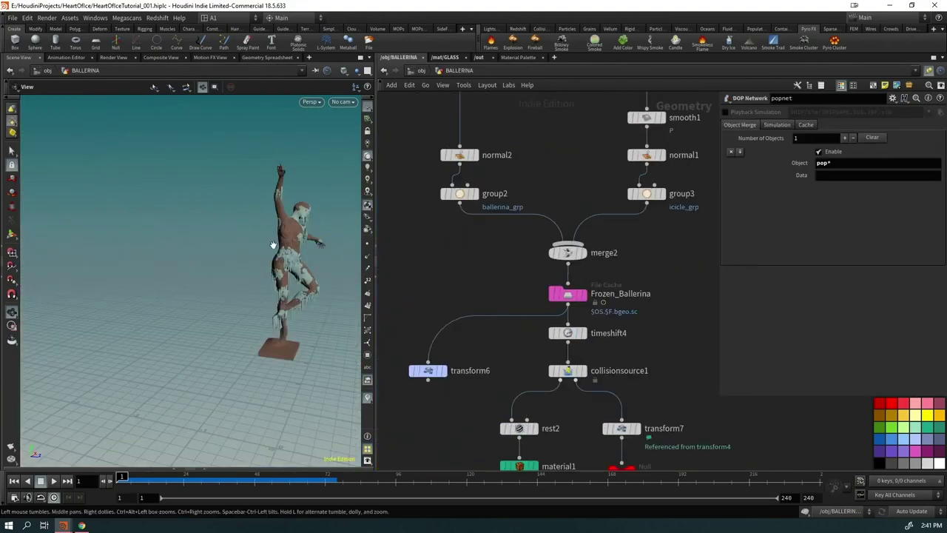
{"action": "left_click_drag", "start_coordinate": [140, 300], "coordinate": [162, 304]}
{"action": "key", "text": "h"}
{"action": "key", "text": "h"}
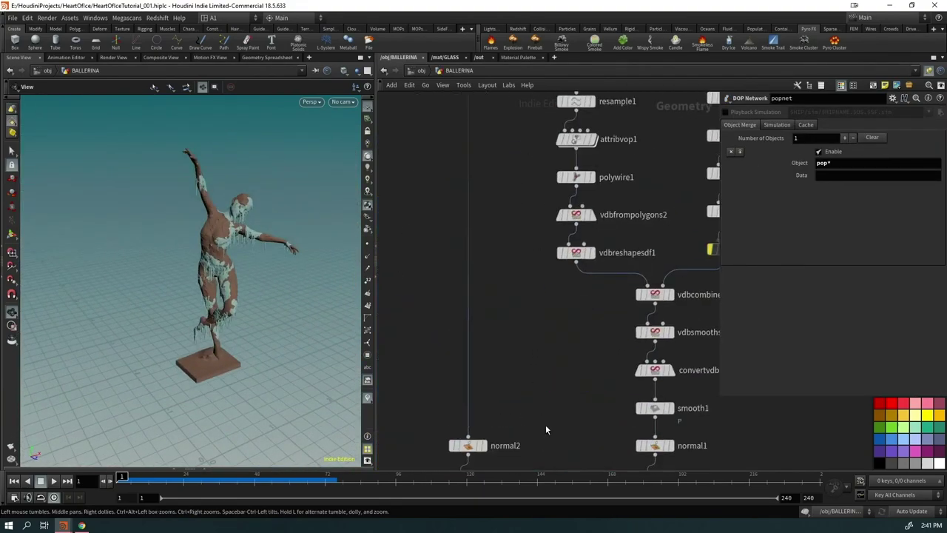
Step: Display the bare statue at the OUT_BALLERINA_TIMESHIFT null in the BALLERINA network
{"action": "scroll", "coordinate": [507, 364], "scroll_direction": "up", "scroll_amount": 4}
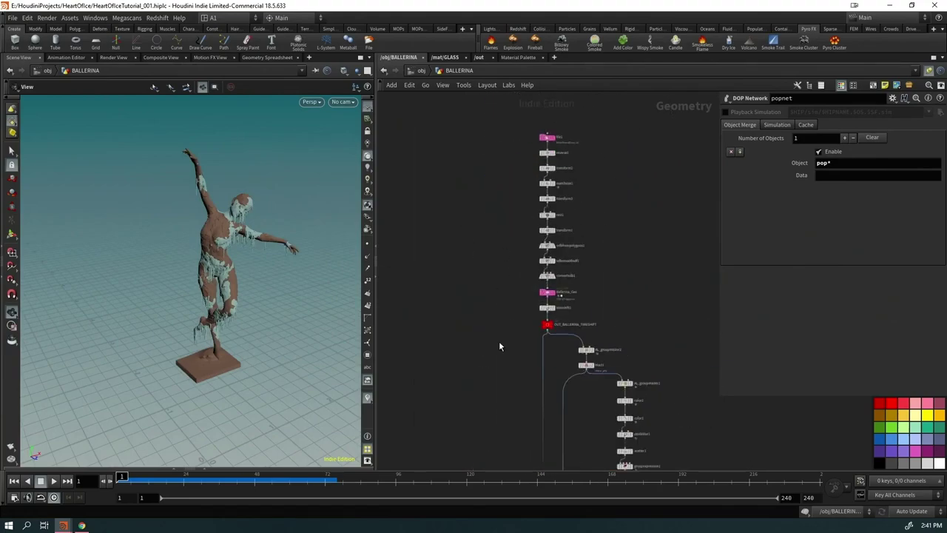
{"action": "middle_click_drag", "start_coordinate": [499, 341], "coordinate": [412, 294]}
{"action": "scroll", "coordinate": [455, 161], "scroll_direction": "up", "scroll_amount": 3}
{"action": "left_click", "coordinate": [481, 159]}
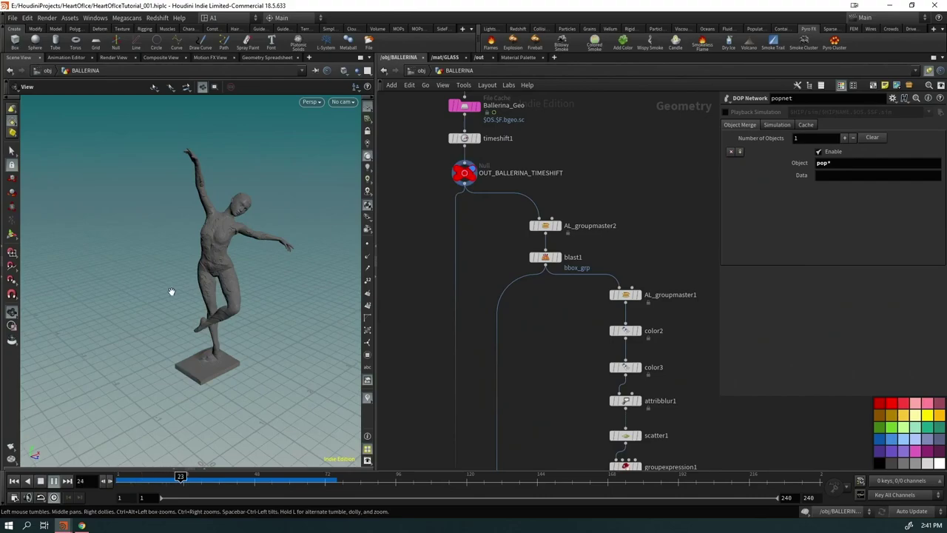
Step: Follow the freezing setup down the BALLERINA network and display the icicle volume at vdbcombine1
{"action": "middle_click_drag", "start_coordinate": [637, 452], "coordinate": [620, 157]}
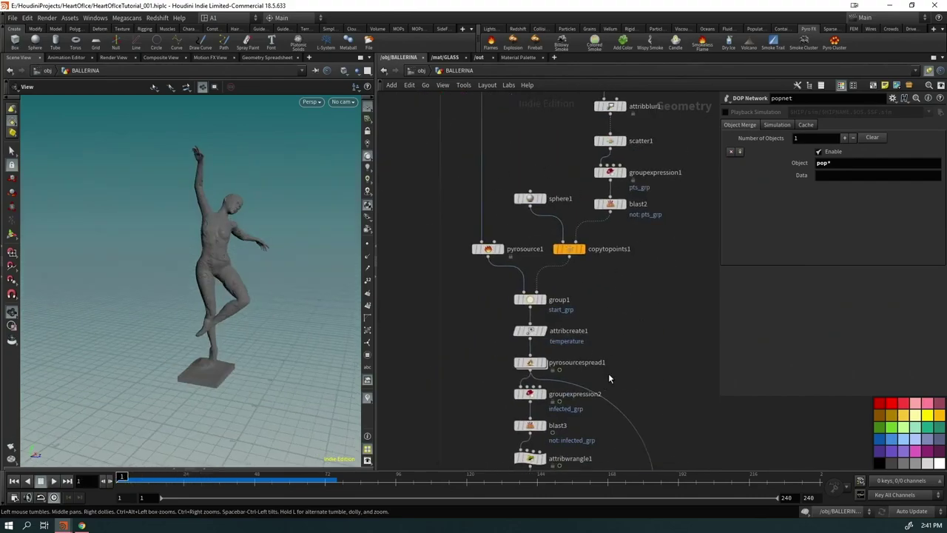
{"action": "middle_click_drag", "start_coordinate": [608, 378], "coordinate": [568, 338]}
{"action": "left_click", "coordinate": [552, 252]}
{"action": "left_click", "coordinate": [598, 258]}
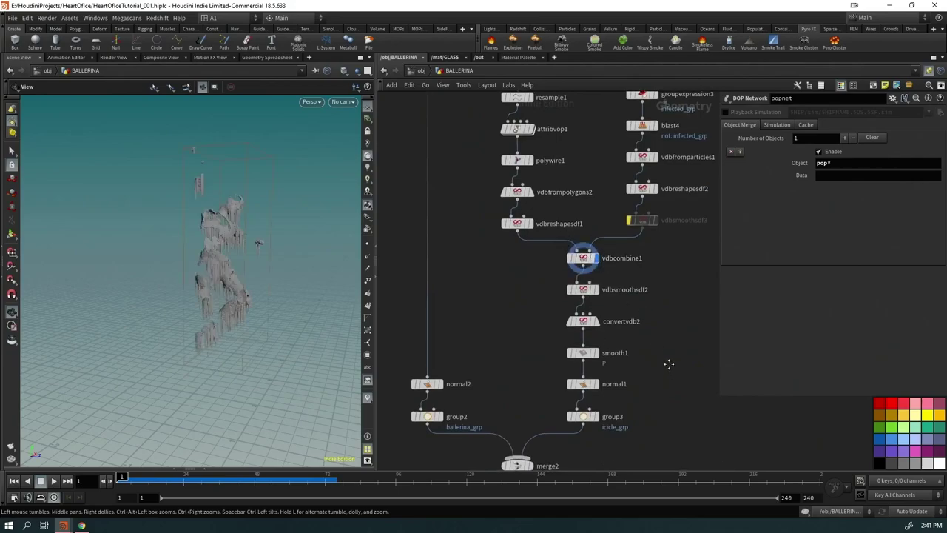
Step: Display merge2 and group3's icicle_grp geometry in turn, examining the icicles on the ballerina up close
{"action": "middle_click_drag", "start_coordinate": [669, 363], "coordinate": [531, 322]}
{"action": "left_click", "coordinate": [520, 266]}
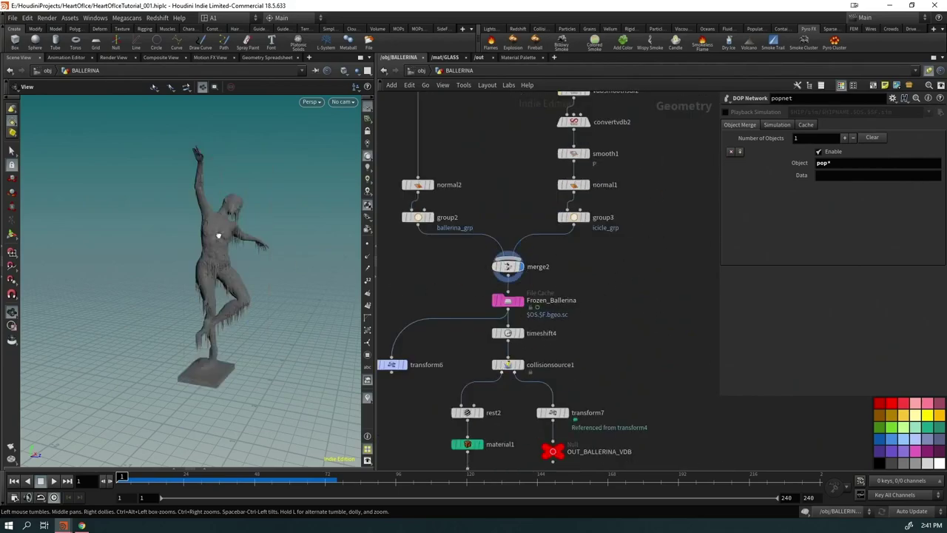
{"action": "scroll", "coordinate": [269, 189], "scroll_direction": "up", "scroll_amount": 5}
{"action": "left_click_drag", "start_coordinate": [269, 189], "coordinate": [81, 172]}
{"action": "left_click", "coordinate": [589, 218]}
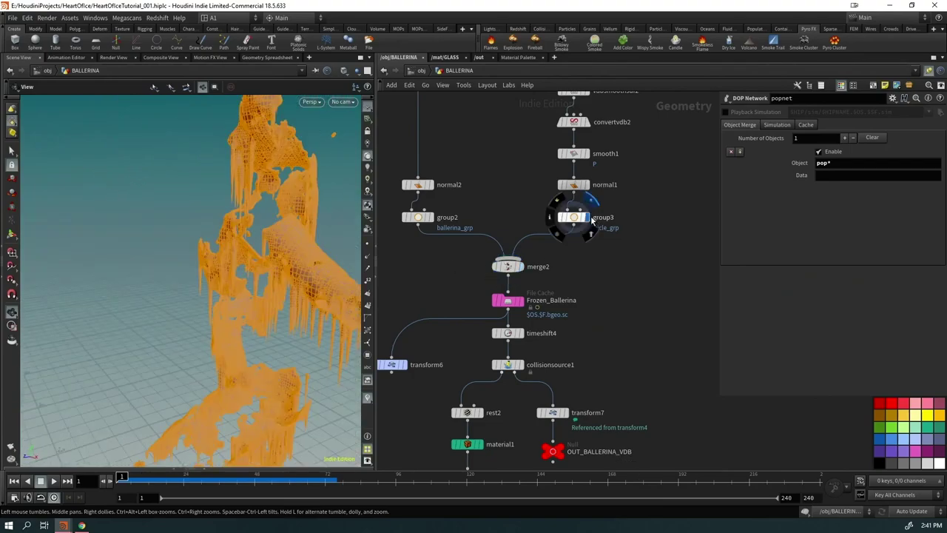
{"action": "left_click_drag", "start_coordinate": [325, 233], "coordinate": [247, 278]}
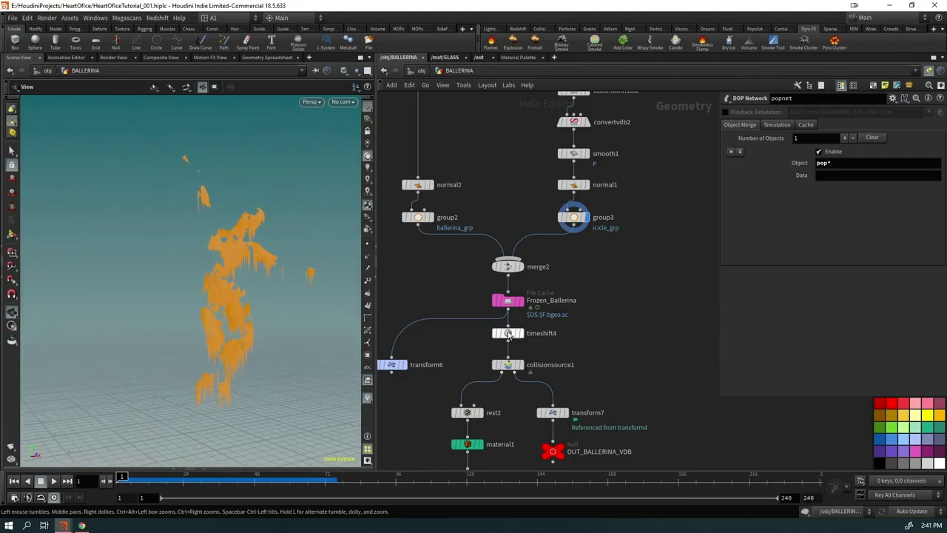
Step: Display the Frozen_Ballerina file cache and inspect its merged mesh around the head and shoulder
{"action": "left_click", "coordinate": [520, 301]}
{"action": "scroll", "coordinate": [253, 274], "scroll_direction": "up", "scroll_amount": 10}
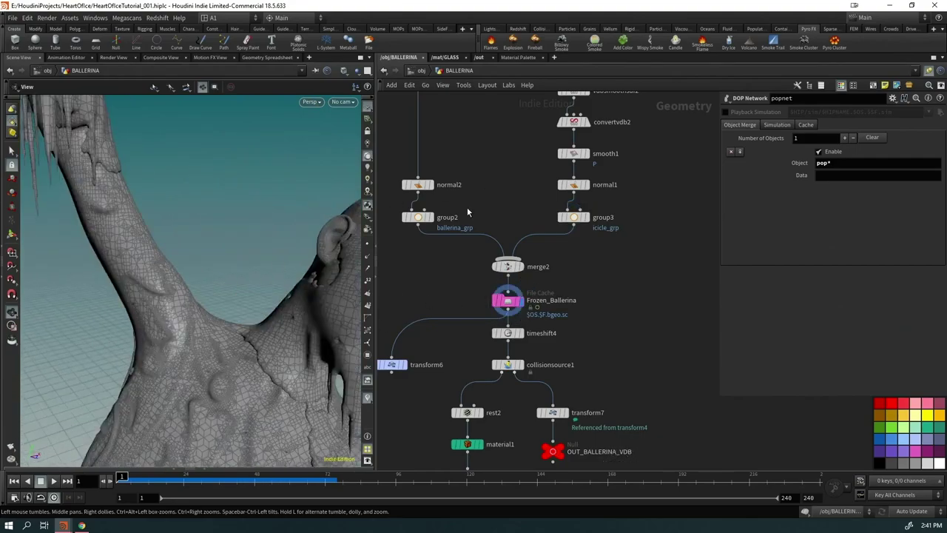
{"action": "left_click_drag", "start_coordinate": [252, 274], "coordinate": [310, 281]}
{"action": "scroll", "coordinate": [476, 404], "scroll_direction": "down", "scroll_amount": 5}
Step: Display the color4 node near the network's output and view the coloured ice against the ballerina's body
{"action": "middle_click_drag", "start_coordinate": [475, 403], "coordinate": [492, 270]}
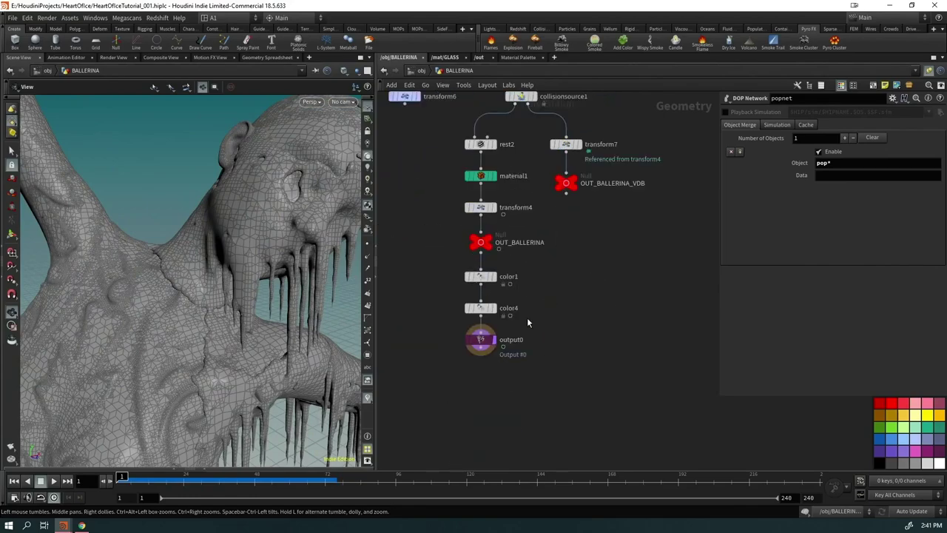
{"action": "left_click", "coordinate": [494, 308]}
{"action": "scroll", "coordinate": [221, 340], "scroll_direction": "down", "scroll_amount": 10}
{"action": "scroll", "coordinate": [221, 340], "scroll_direction": "down", "scroll_amount": 10}
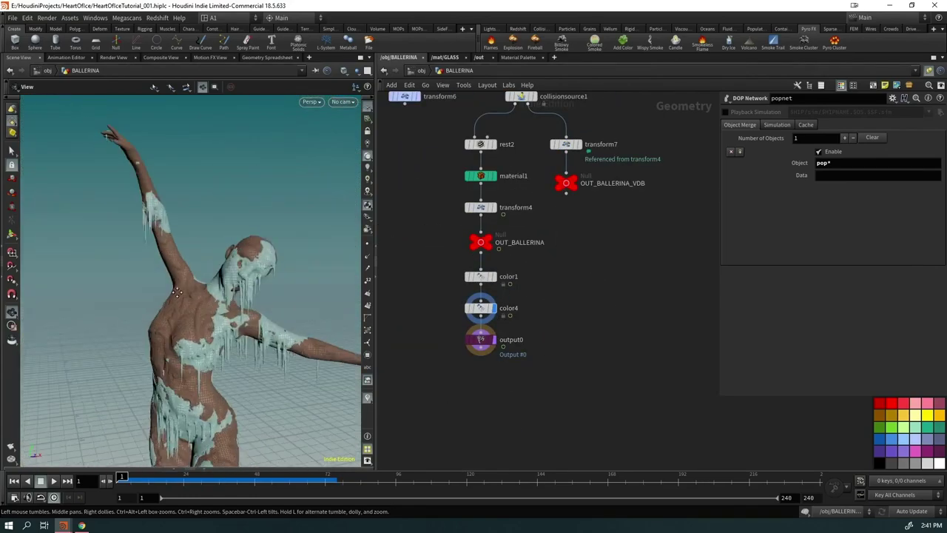
Step: Leave the BALLERINA network and open the SNOW_SIM geometry network around its snowfall nodes
{"action": "key", "text": "u"}
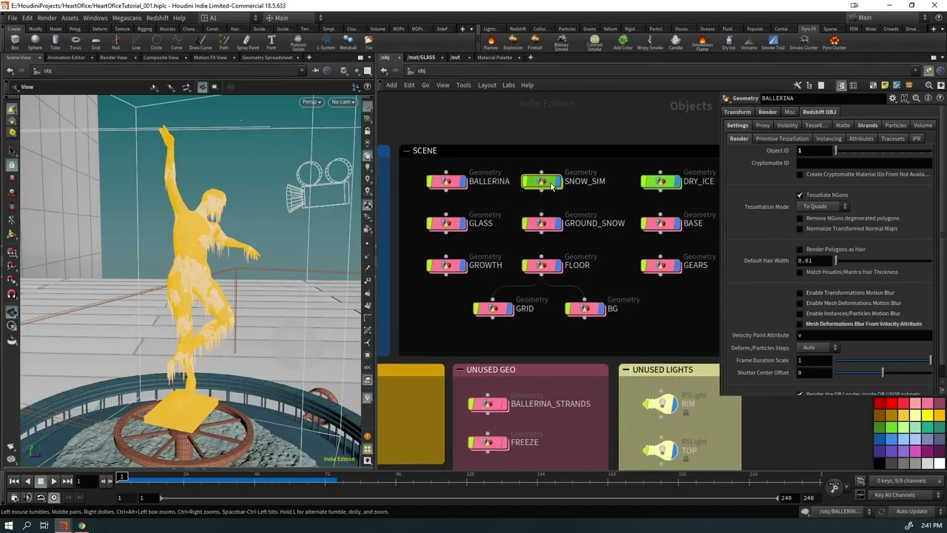
{"action": "double_click", "coordinate": [543, 182]}
{"action": "left_click_drag", "start_coordinate": [140, 342], "coordinate": [259, 250]}
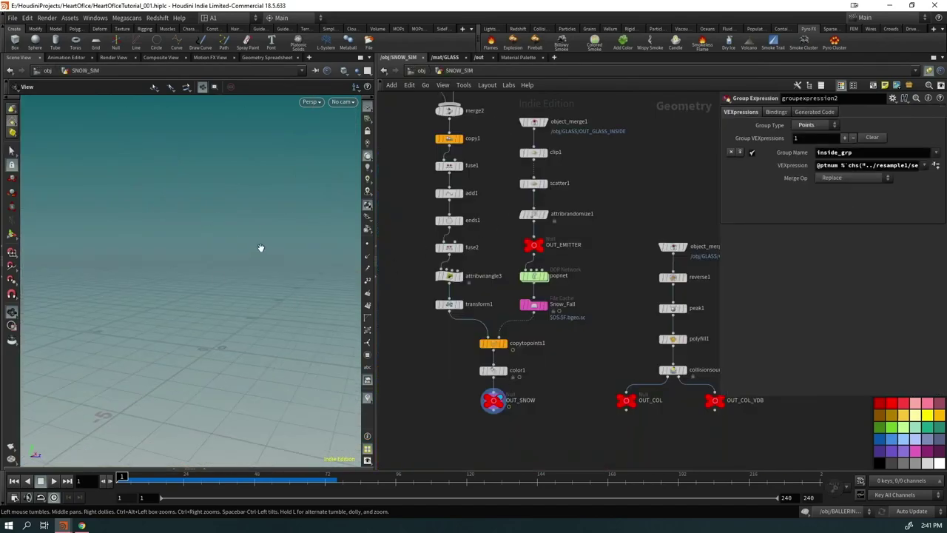
{"action": "middle_click_drag", "start_coordinate": [635, 176], "coordinate": [510, 296]}
Step: Display the popnet simulation in SNOW_SIM and play back its falling particles
{"action": "mouse_move", "coordinate": [526, 283]}
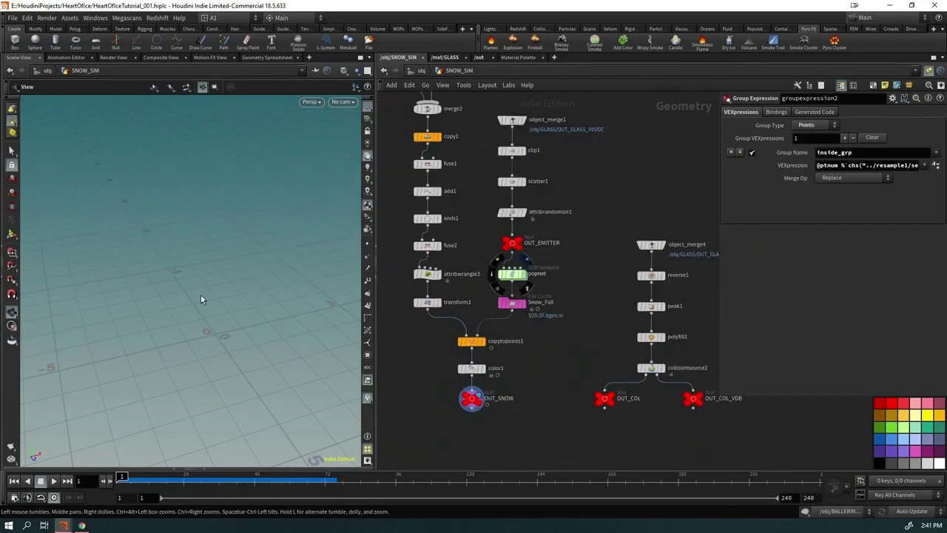
{"action": "left_click_drag", "start_coordinate": [200, 299], "coordinate": [281, 256]}
{"action": "key", "text": "Up"}
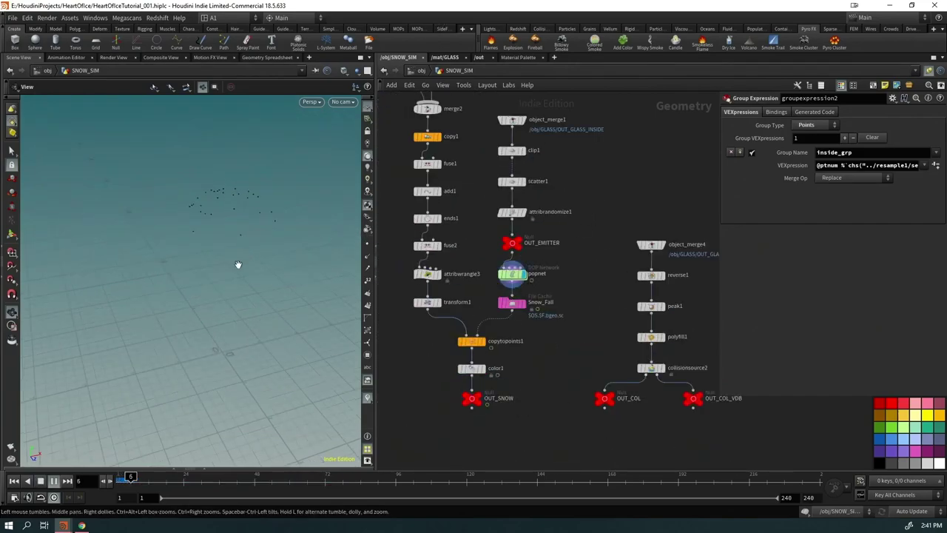
Step: Display the Snow_Fall file cache, view its particles during playback and scrub the timeline to frame 143
{"action": "left_click", "coordinate": [511, 302]}
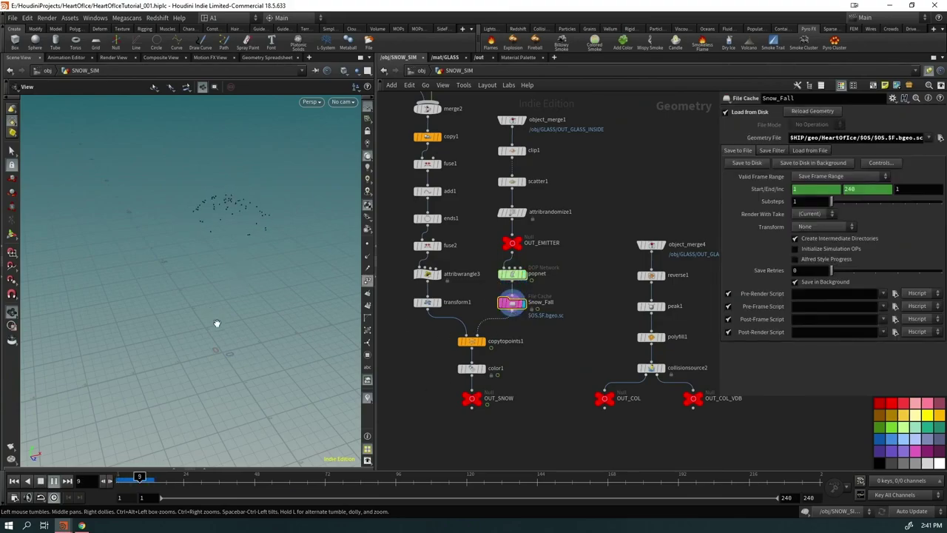
{"action": "left_click_drag", "start_coordinate": [217, 323], "coordinate": [223, 306]}
{"action": "left_click_drag", "start_coordinate": [234, 248], "coordinate": [188, 328]}
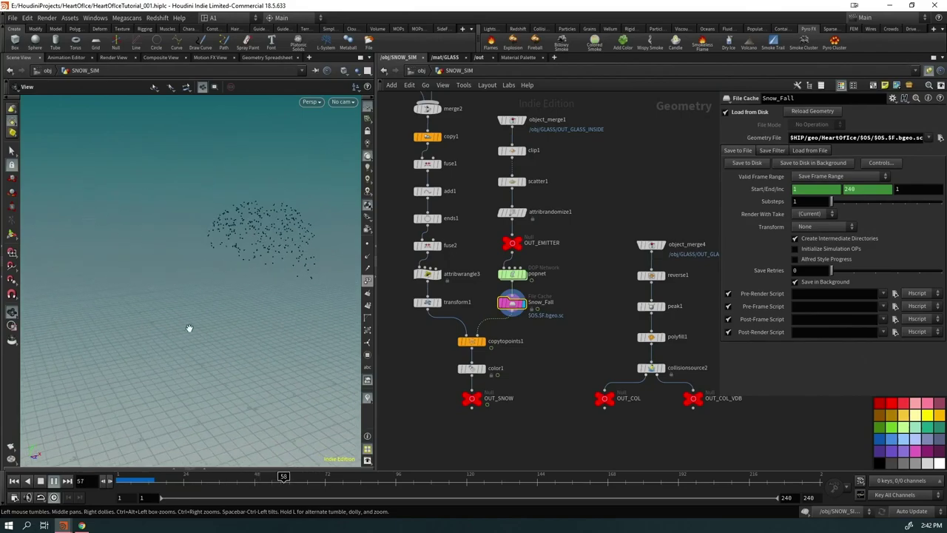
{"action": "left_click_drag", "start_coordinate": [331, 476], "coordinate": [542, 521]}
Step: Open the popnet's dynamics network and return the timeline to frame 1
{"action": "left_click", "coordinate": [515, 274]}
{"action": "key", "text": "Return"}
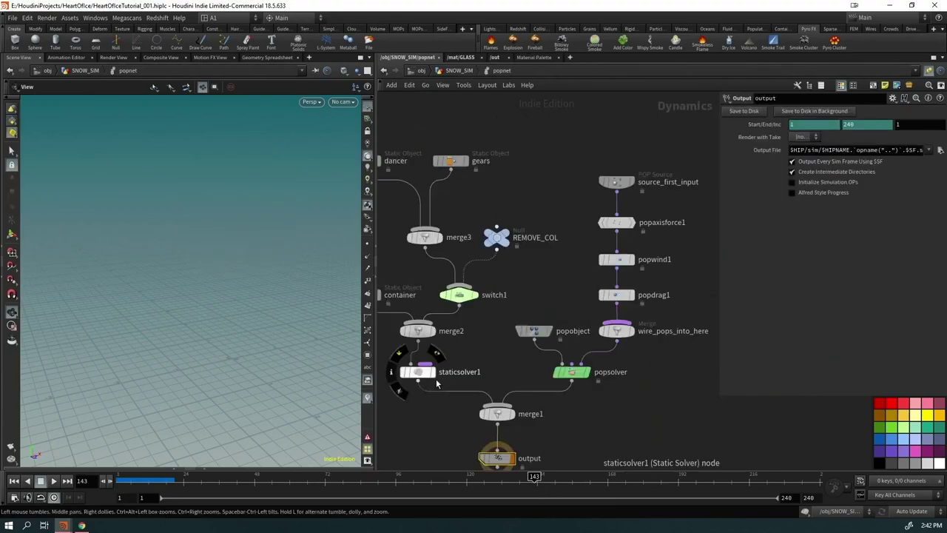
{"action": "key", "text": "ctrl+Left"}
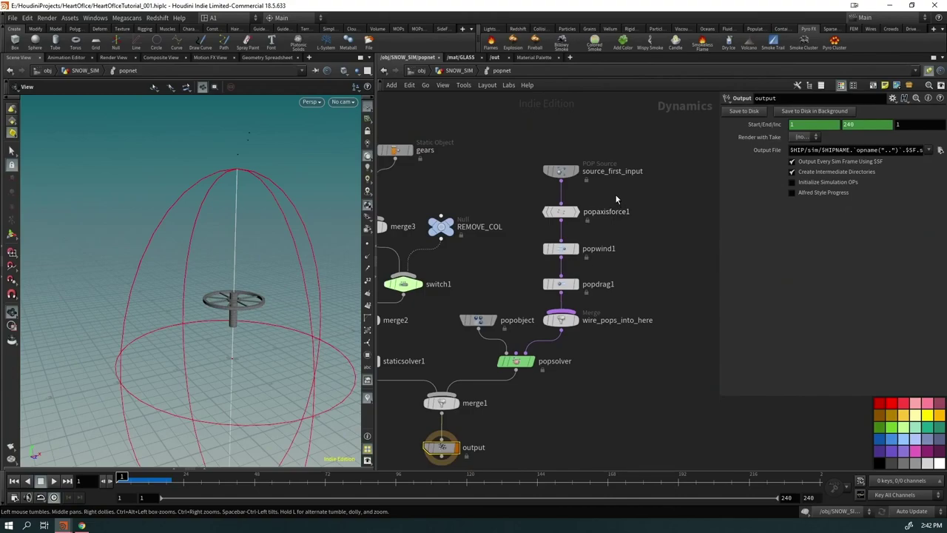
Step: Examine the popaxisforce1 and popwind1 forces, popwind1's noise settings and the collision branch of the particle simulation
{"action": "left_click", "coordinate": [611, 210]}
{"action": "left_click", "coordinate": [554, 181]}
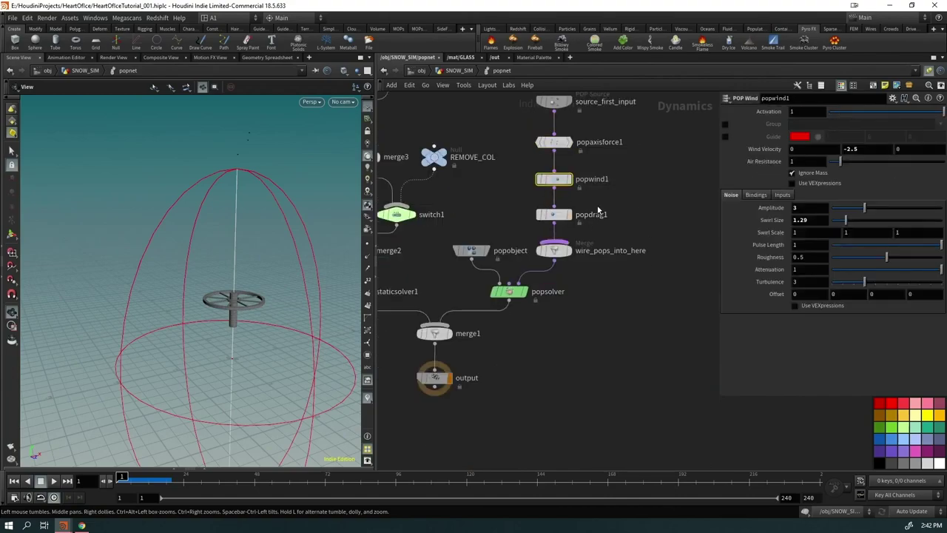
{"action": "scroll", "coordinate": [523, 403], "scroll_direction": "down", "scroll_amount": 2}
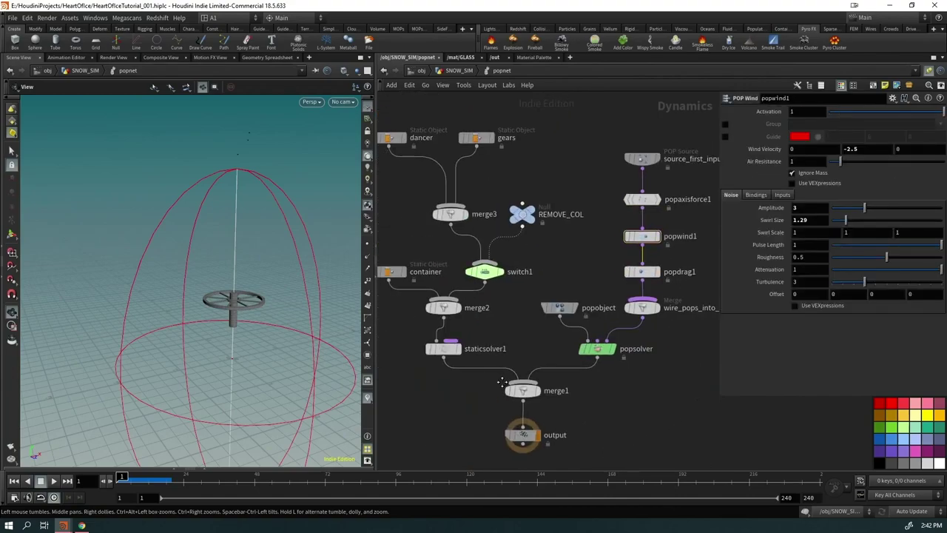
{"action": "scroll", "coordinate": [507, 385], "scroll_direction": "down", "scroll_amount": 4}
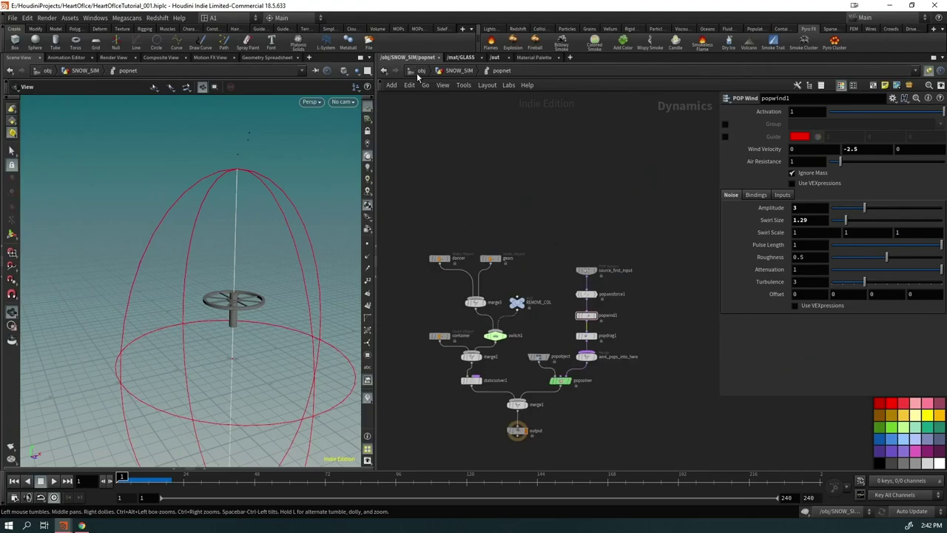
Step: Return to the SNOW_SIM network and display the snowflake shape at its transform1 node
{"action": "left_click", "coordinate": [420, 71]}
{"action": "double_click", "coordinate": [544, 182]}
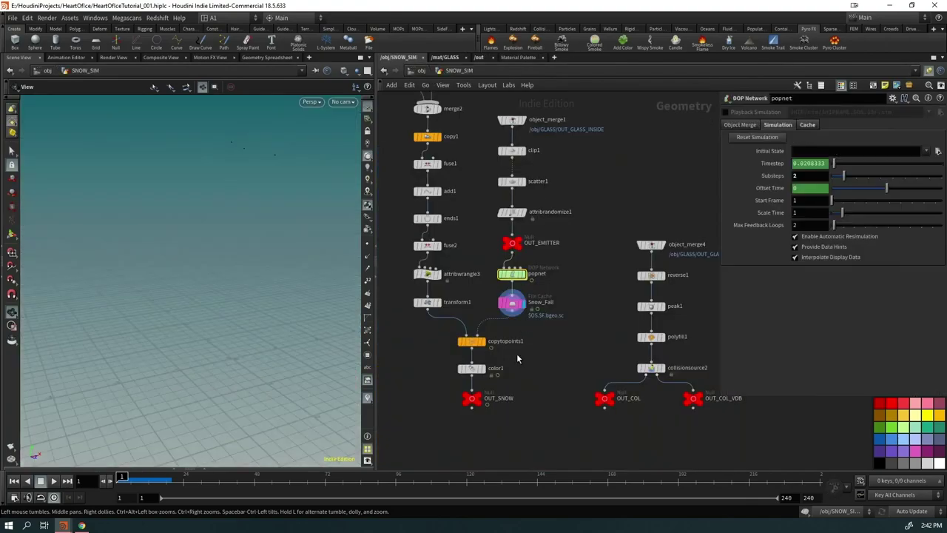
{"action": "scroll", "coordinate": [592, 431], "scroll_direction": "up", "scroll_amount": 2}
{"action": "middle_click_drag", "start_coordinate": [649, 213], "coordinate": [649, 358]}
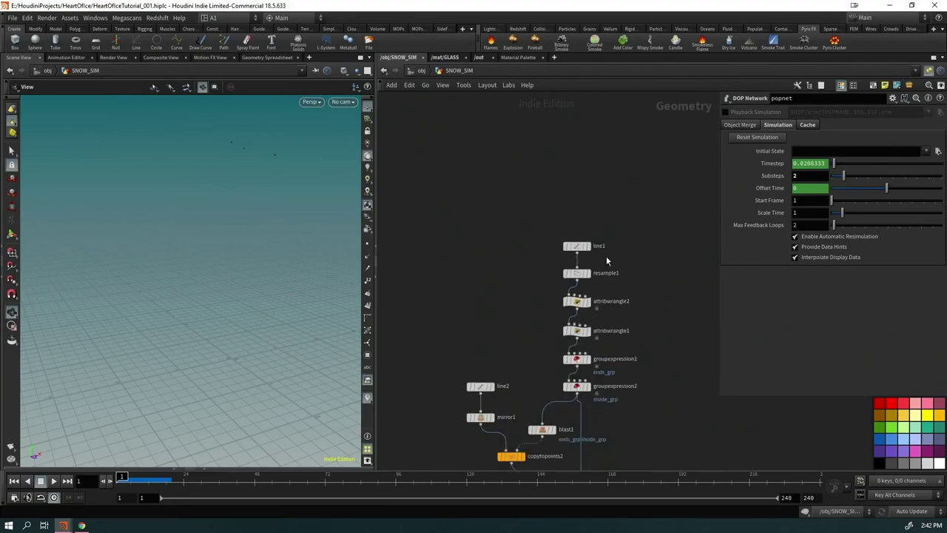
{"action": "middle_click_drag", "start_coordinate": [575, 245], "coordinate": [537, 5]}
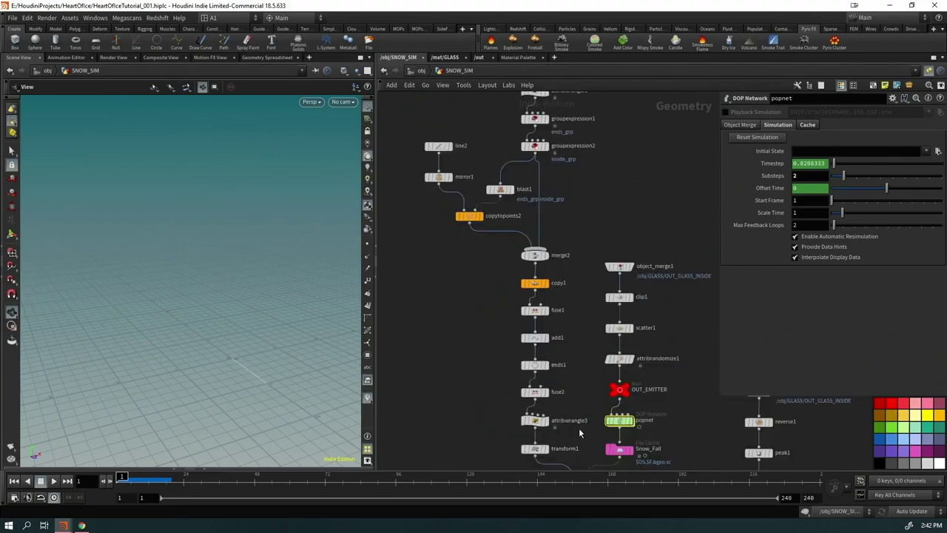
{"action": "scroll", "coordinate": [580, 433], "scroll_direction": "up", "scroll_amount": 1}
{"action": "left_click", "coordinate": [539, 452]}
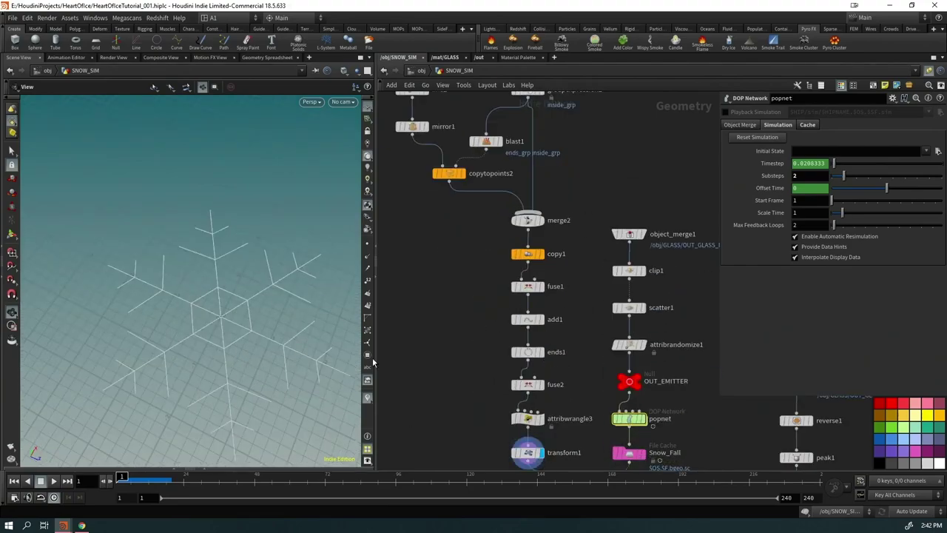
{"action": "middle_click_drag", "start_coordinate": [430, 350], "coordinate": [384, 215]}
{"action": "left_click_drag", "start_coordinate": [179, 292], "coordinate": [198, 321]}
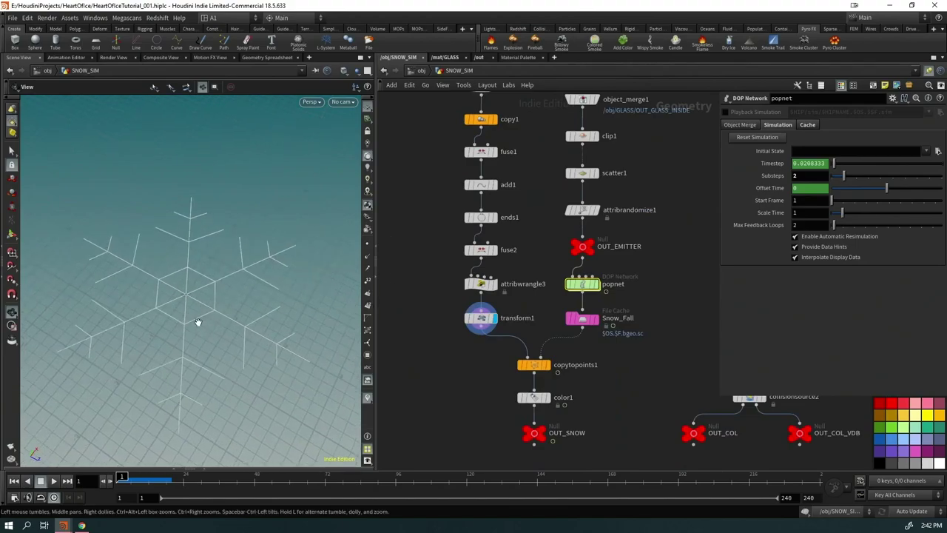
Step: Display the copytopoints1 result framed in the viewport and inspect the snowflake's copy1 stage
{"action": "mouse_move", "coordinate": [518, 409]}
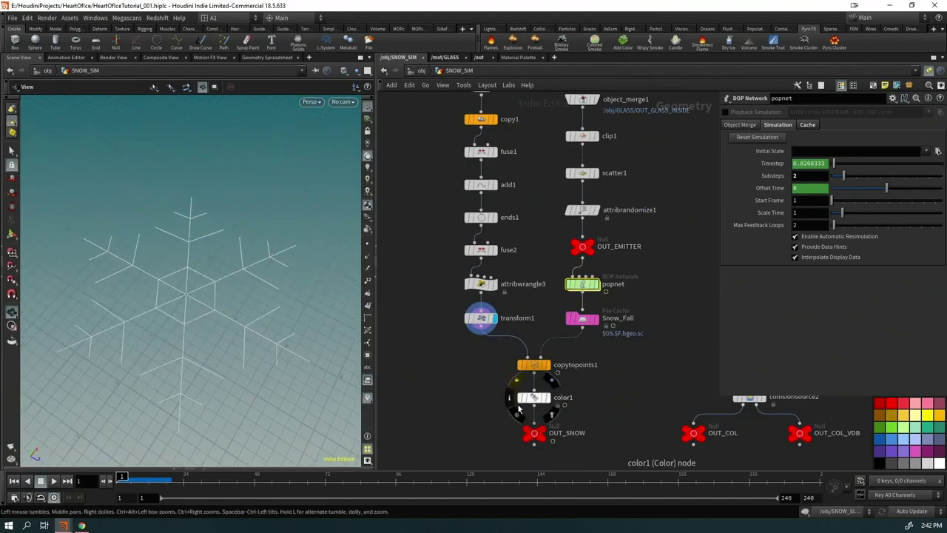
{"action": "left_click", "coordinate": [548, 364]}
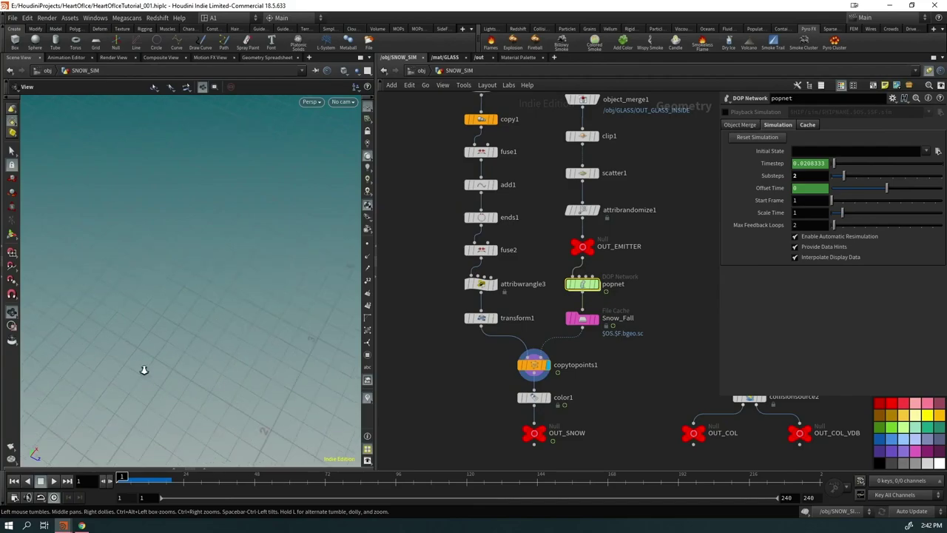
{"action": "key", "text": "f"}
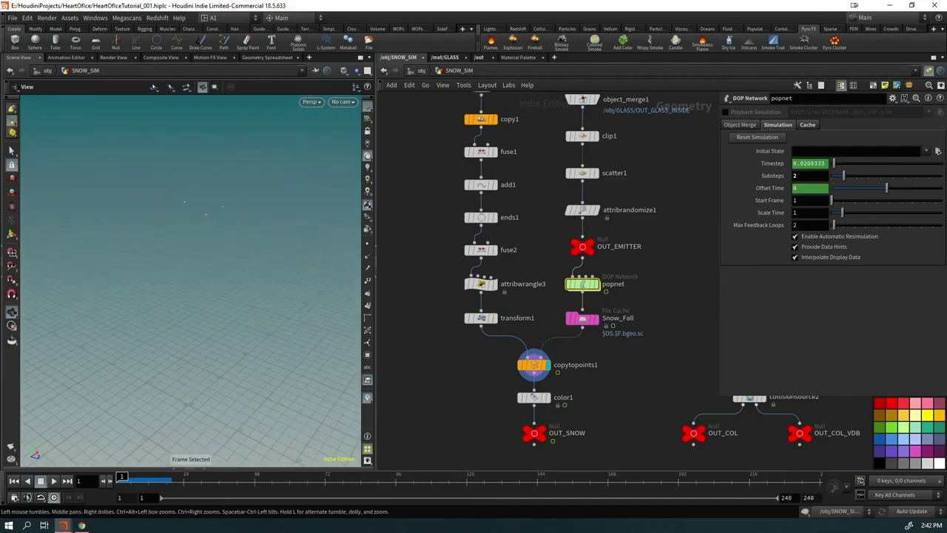
{"action": "scroll", "coordinate": [444, 378], "scroll_direction": "up", "scroll_amount": 6}
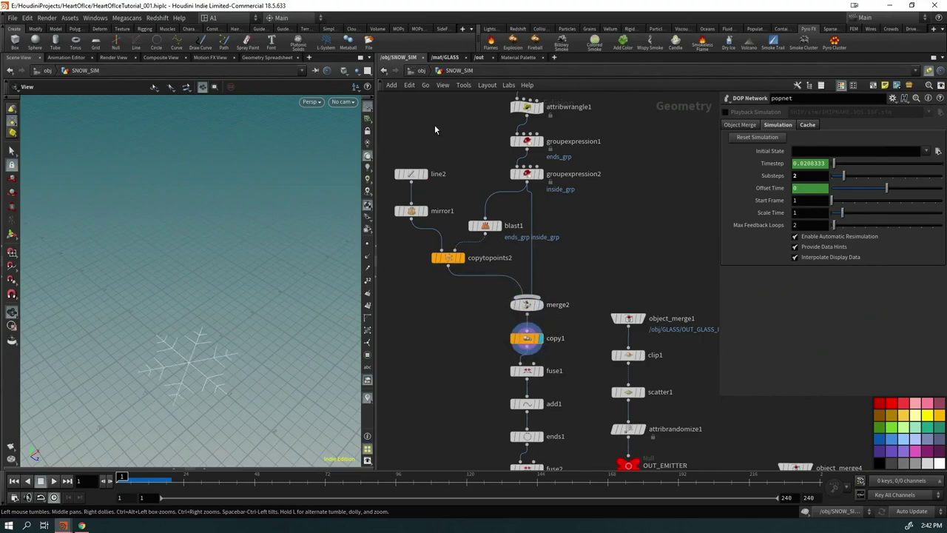
Step: Open the DRY_ICE object, play back its cached smoke simulation and return to frame 1
{"action": "left_click", "coordinate": [422, 71]}
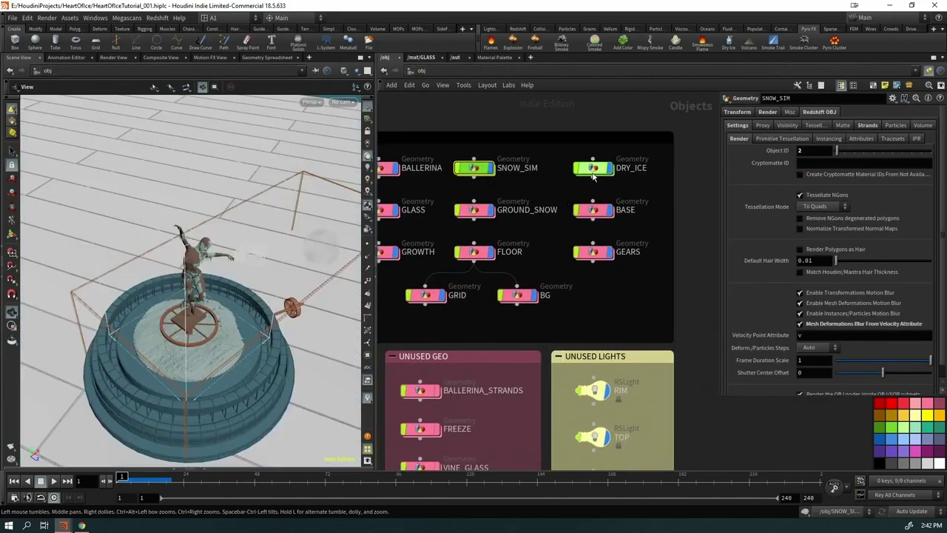
{"action": "double_click", "coordinate": [592, 168]}
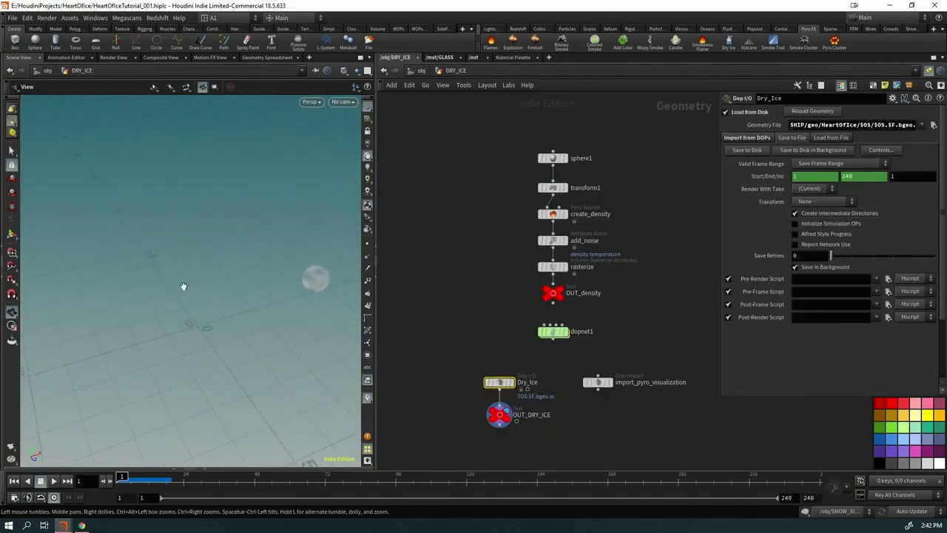
{"action": "left_click", "coordinate": [53, 481]}
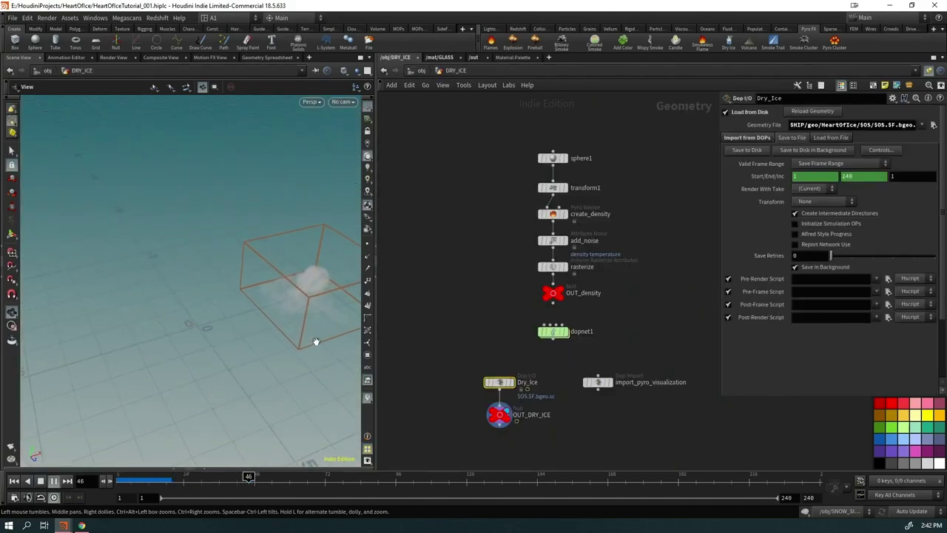
{"action": "key", "text": "ctrl+Up"}
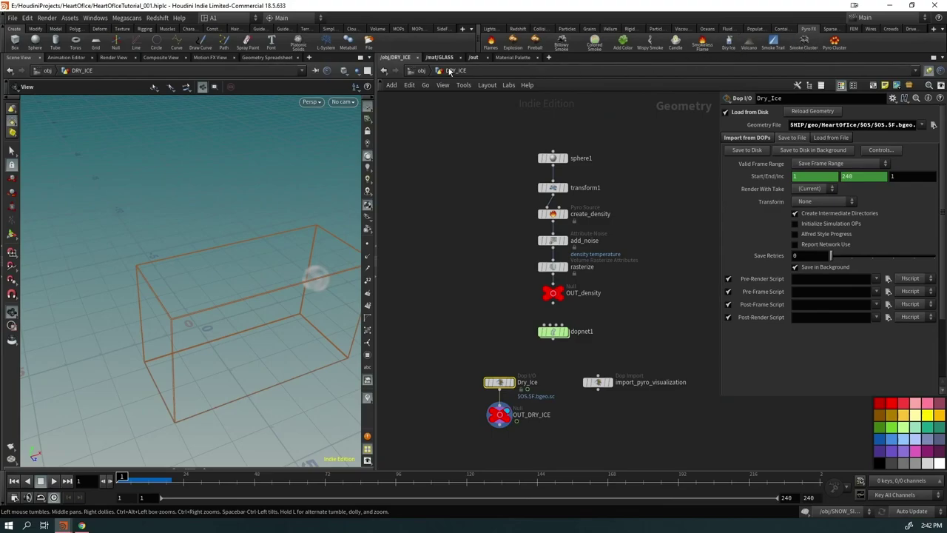
Step: Open the GLASS object and scrub the timeline to frame 240 to view its roughness mask
{"action": "left_click", "coordinate": [419, 71]}
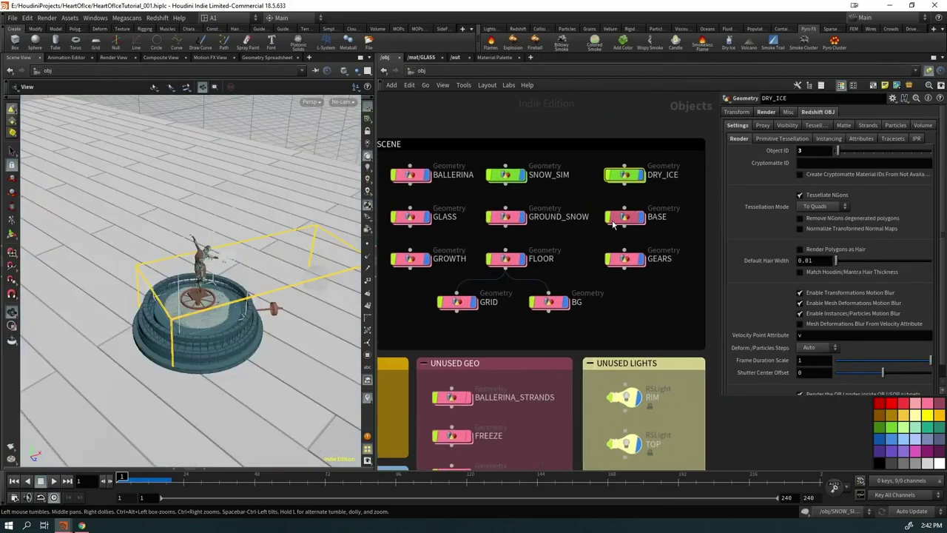
{"action": "double_click", "coordinate": [415, 218]}
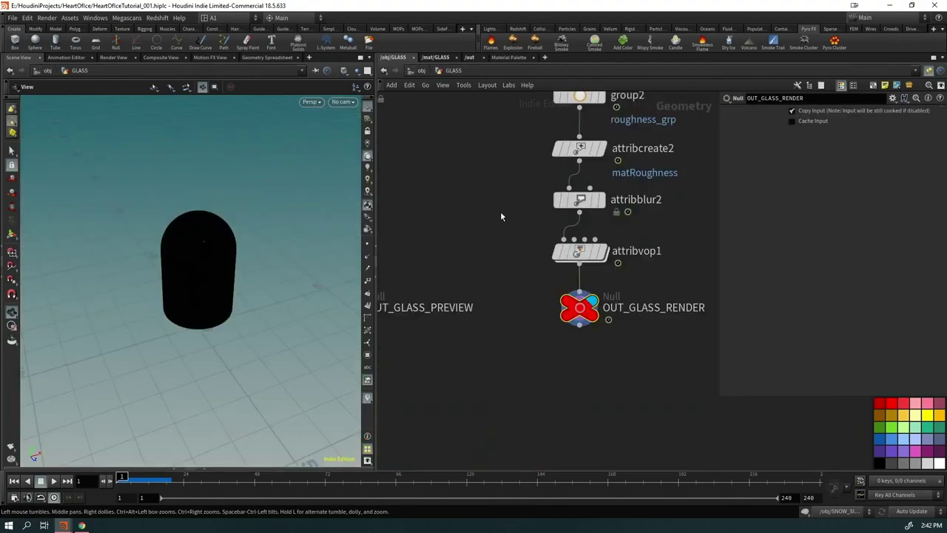
{"action": "middle_click_drag", "start_coordinate": [501, 216], "coordinate": [466, 369]}
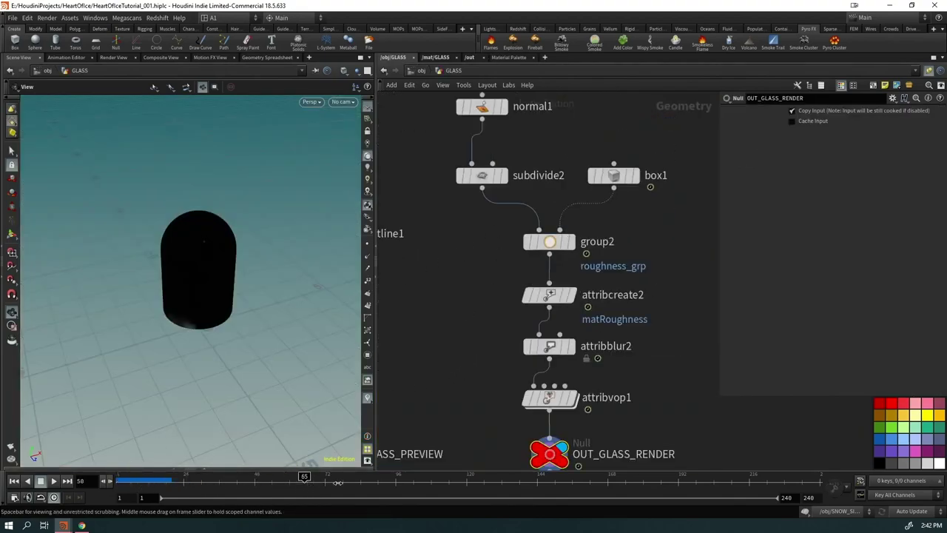
{"action": "left_click_drag", "start_coordinate": [337, 482], "coordinate": [821, 477]}
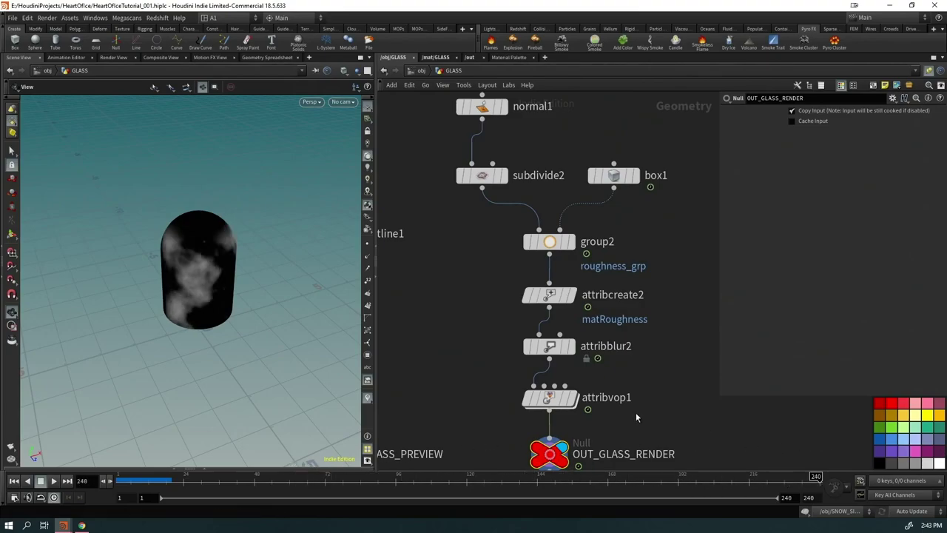
Step: Inspect the noise network inside GLASS's attribvop1 and return to the geometry network to view the node's settings
{"action": "scroll", "coordinate": [340, 309], "scroll_direction": "up", "scroll_amount": 3}
{"action": "double_click", "coordinate": [549, 397]}
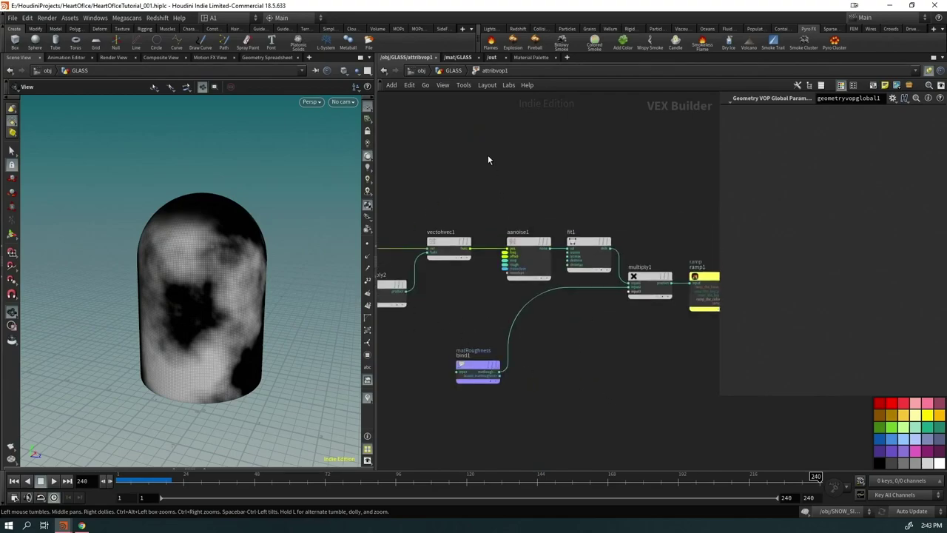
{"action": "left_click", "coordinate": [453, 70]}
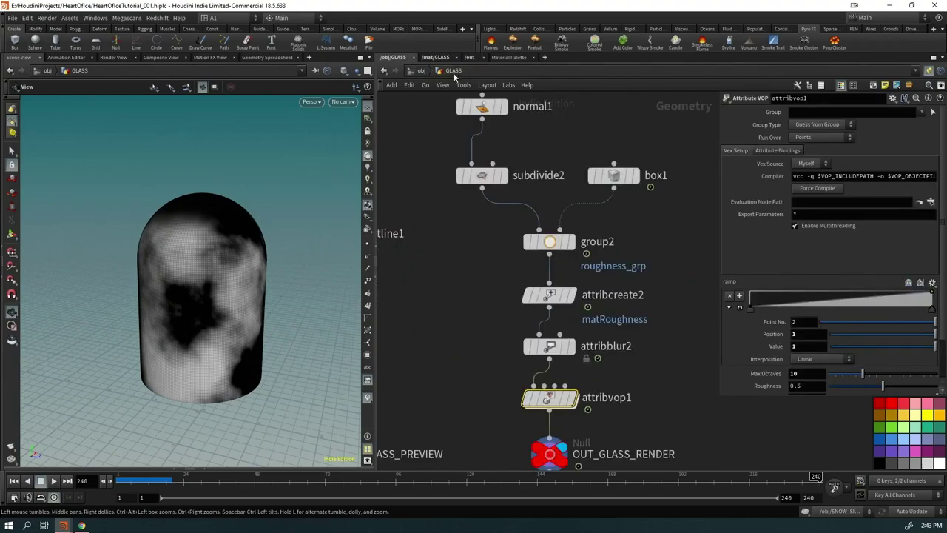
{"action": "middle_click", "coordinate": [556, 399]}
Step: Open the GLASS material network and examine the attribute name used by ParticleAttributeLookup1
{"action": "left_click", "coordinate": [438, 57]}
{"action": "scroll", "coordinate": [518, 294], "scroll_direction": "down", "scroll_amount": 3}
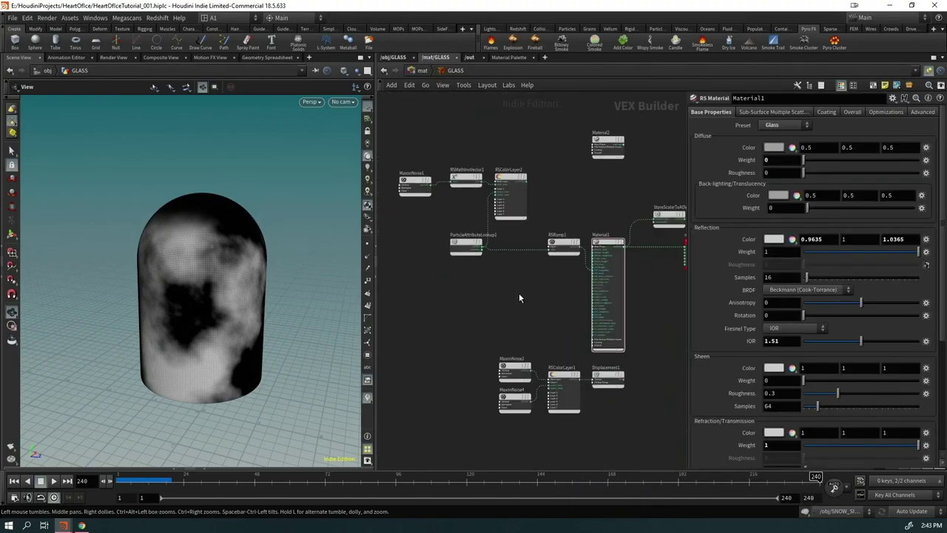
{"action": "scroll", "coordinate": [509, 319], "scroll_direction": "down", "scroll_amount": 2}
{"action": "scroll", "coordinate": [419, 207], "scroll_direction": "up", "scroll_amount": 5}
{"action": "left_click", "coordinate": [433, 216]}
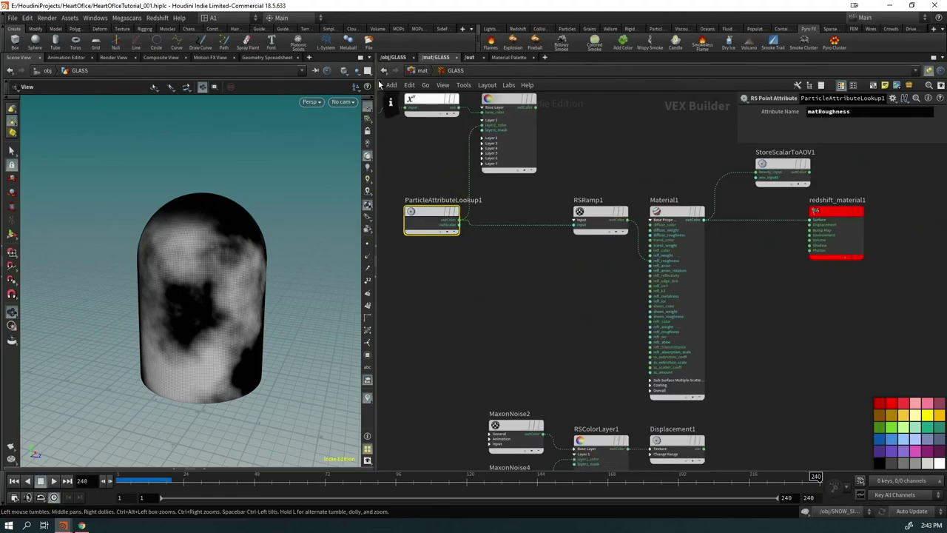
Step: Return to the object-level scene, view the strands around the ballerina and open the GROWTH object
{"action": "left_click", "coordinate": [393, 58]}
{"action": "left_click", "coordinate": [425, 71]}
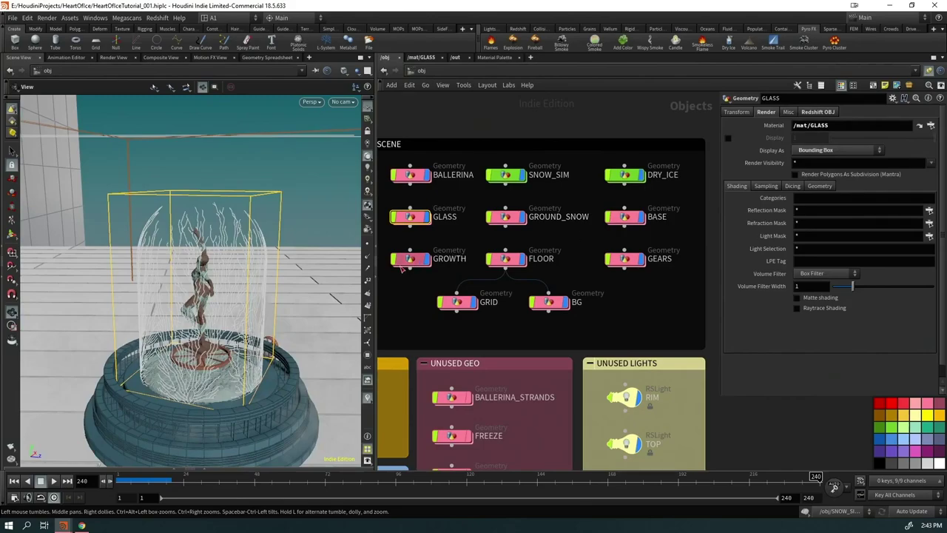
{"action": "left_click_drag", "start_coordinate": [241, 298], "coordinate": [245, 271]}
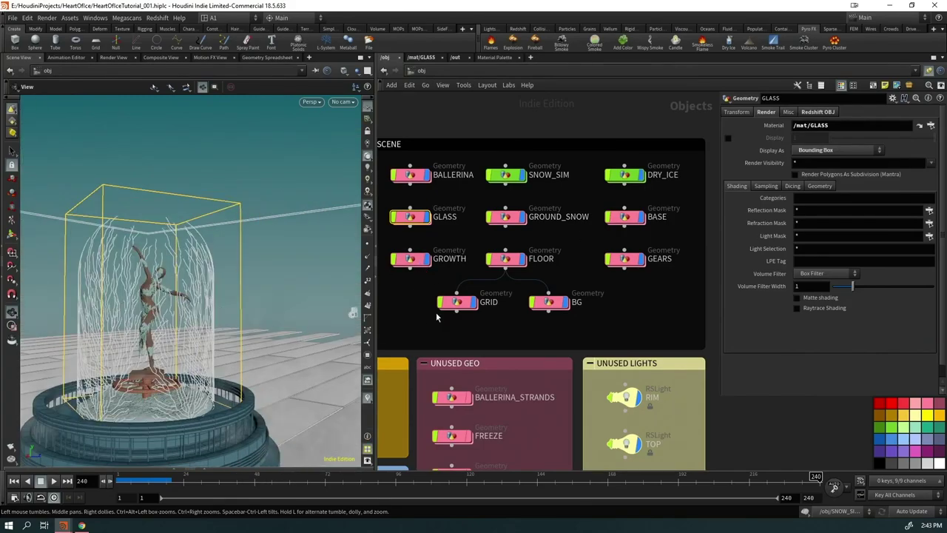
{"action": "double_click", "coordinate": [415, 261]}
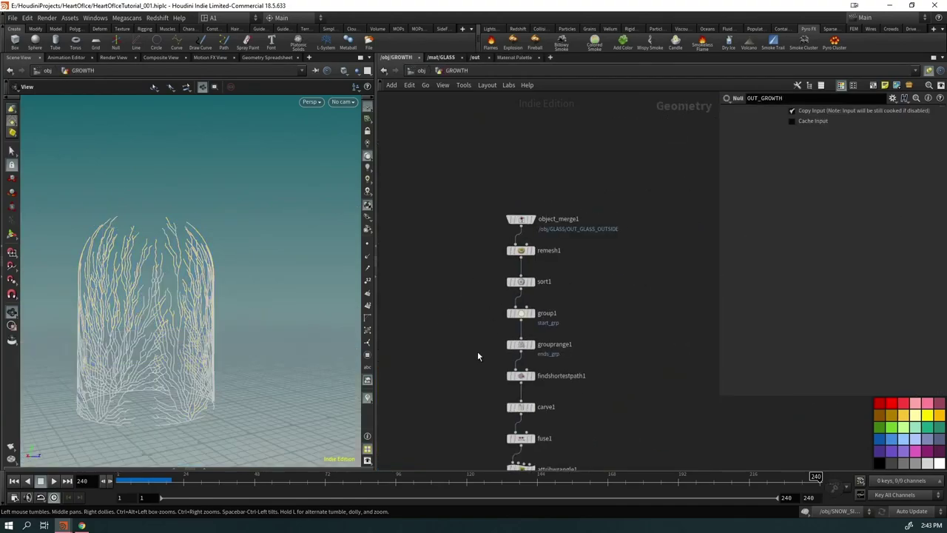
Step: Display GROWTH's object_merge1 glass dome and its remesh1 triangulation, viewing the shape from several angles
{"action": "left_click", "coordinate": [532, 221]}
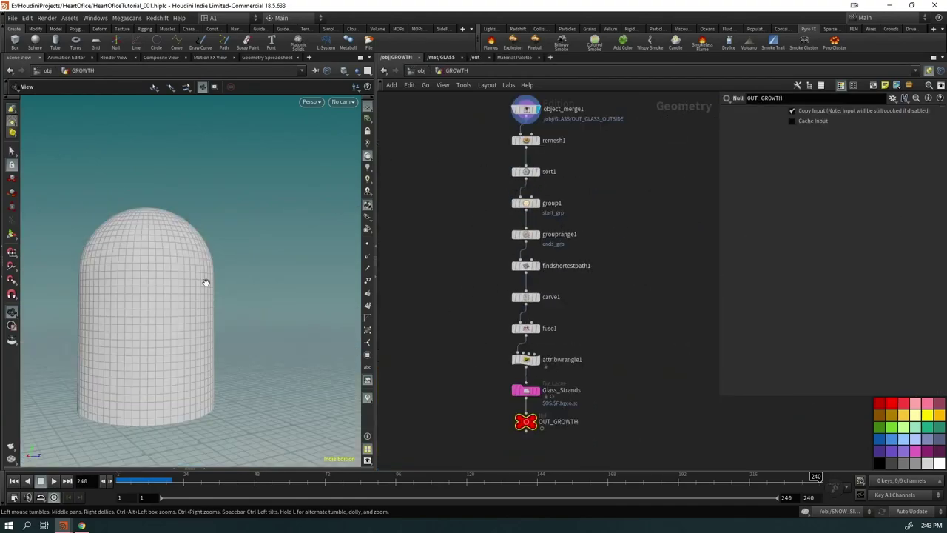
{"action": "left_click_drag", "start_coordinate": [206, 282], "coordinate": [131, 307]}
{"action": "left_click_drag", "start_coordinate": [178, 339], "coordinate": [250, 242]}
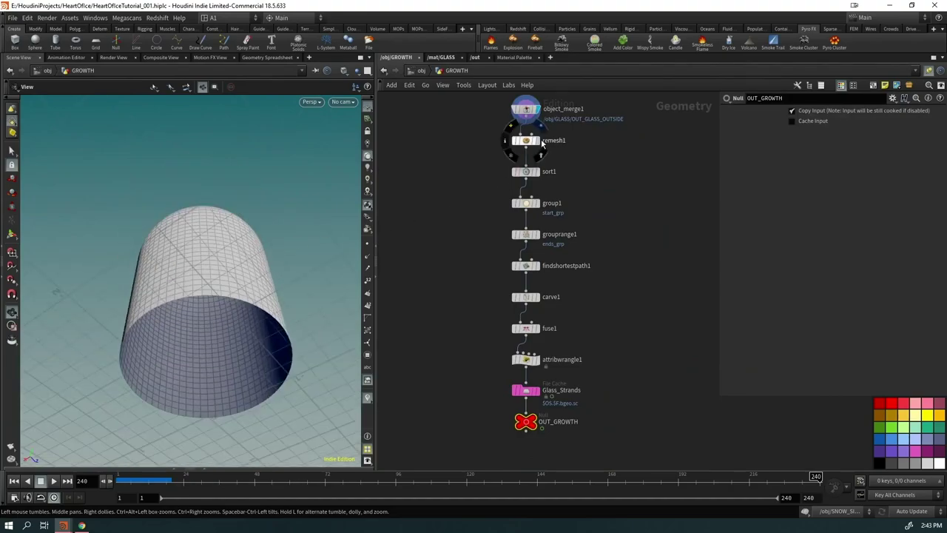
{"action": "left_click", "coordinate": [543, 144]}
{"action": "left_click_drag", "start_coordinate": [256, 304], "coordinate": [214, 178]}
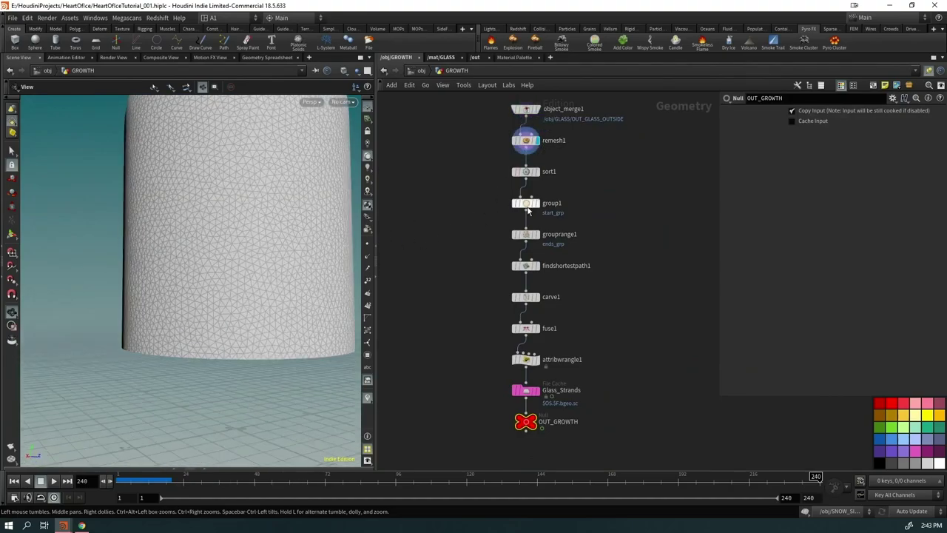
Step: Display sort1, group1 and grouprange1 in turn, examining the start points and grouprange1's end-point settings
{"action": "left_click", "coordinate": [540, 174]}
{"action": "left_click_drag", "start_coordinate": [333, 336], "coordinate": [189, 364]}
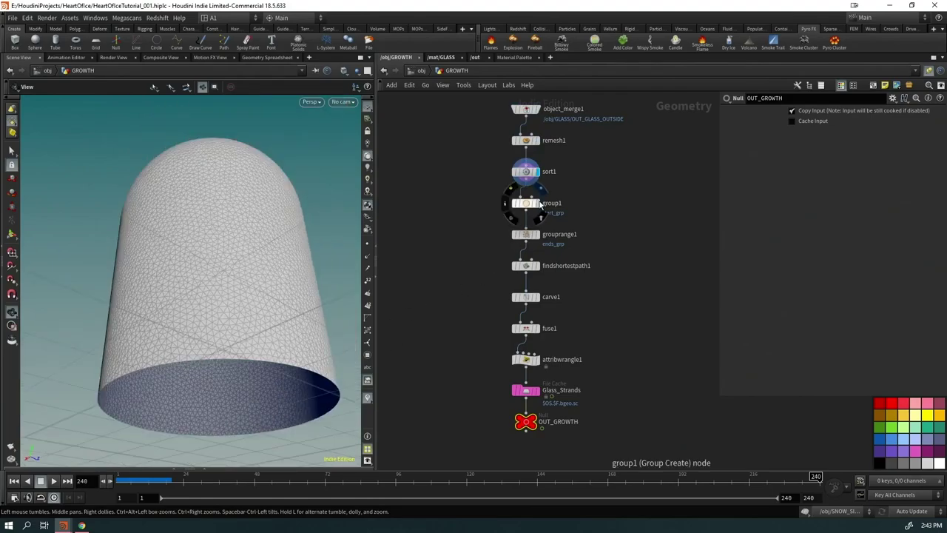
{"action": "left_click", "coordinate": [541, 204]}
{"action": "left_click_drag", "start_coordinate": [351, 298], "coordinate": [255, 361]}
{"action": "left_click", "coordinate": [535, 235]}
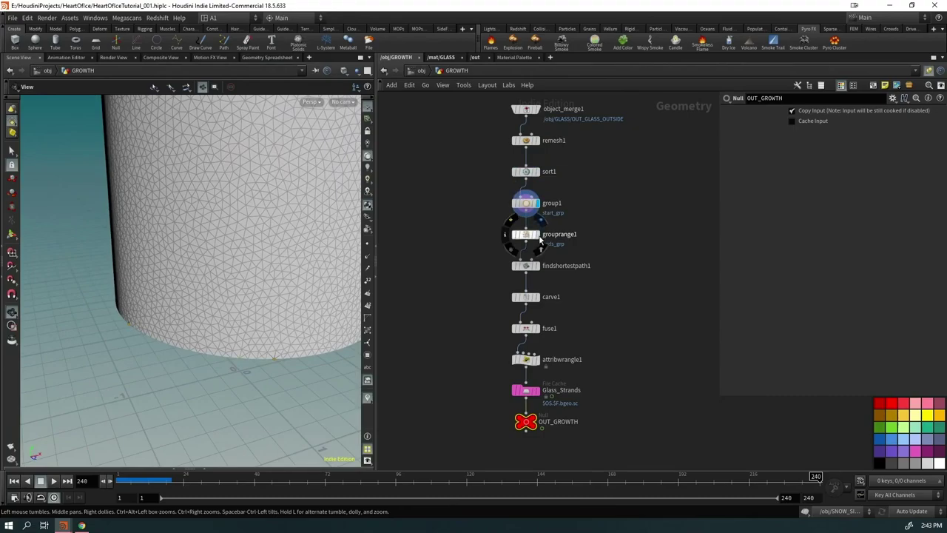
{"action": "left_click", "coordinate": [521, 236]}
{"action": "left_click_drag", "start_coordinate": [222, 222], "coordinate": [212, 287]}
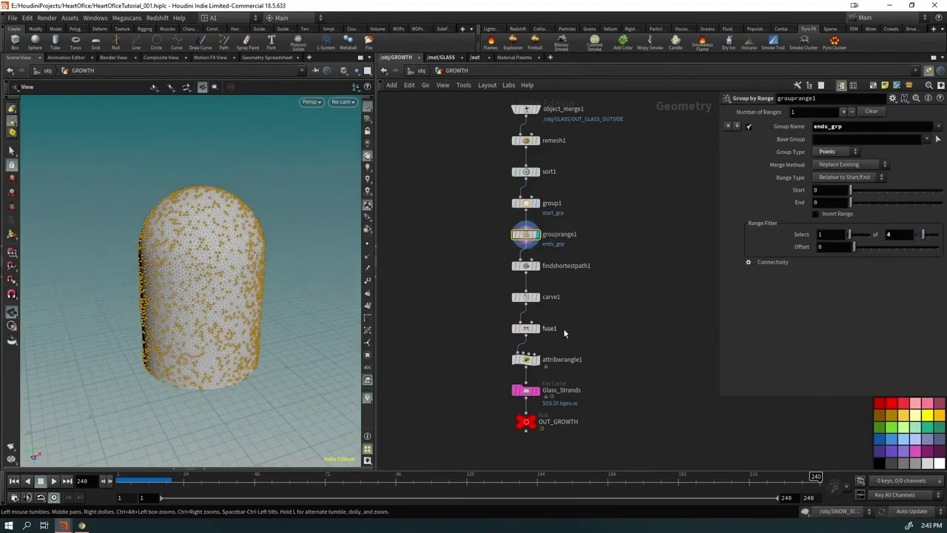
Step: Display findshortestpath1 and examine its start and end point groups and the generated paths
{"action": "left_click", "coordinate": [535, 266]}
{"action": "left_click", "coordinate": [522, 267]}
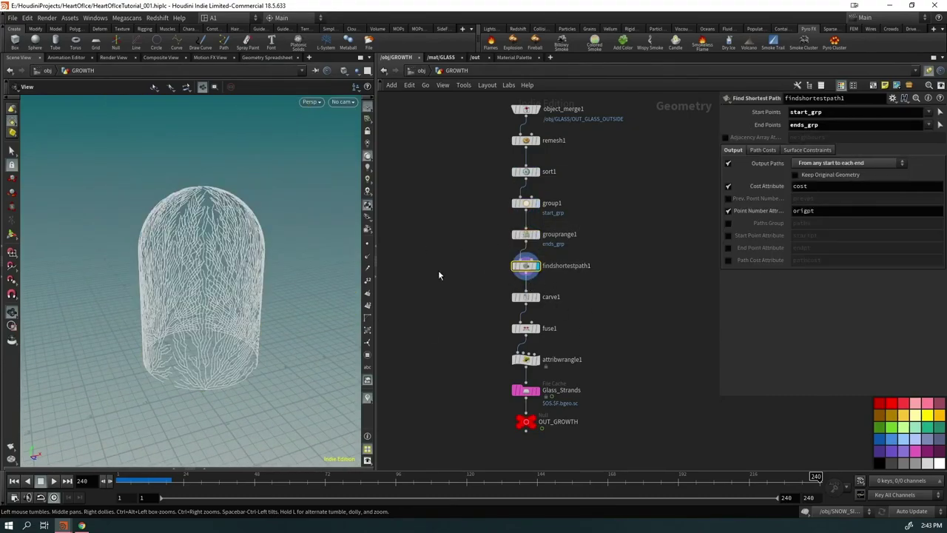
{"action": "left_click_drag", "start_coordinate": [176, 307], "coordinate": [259, 288]}
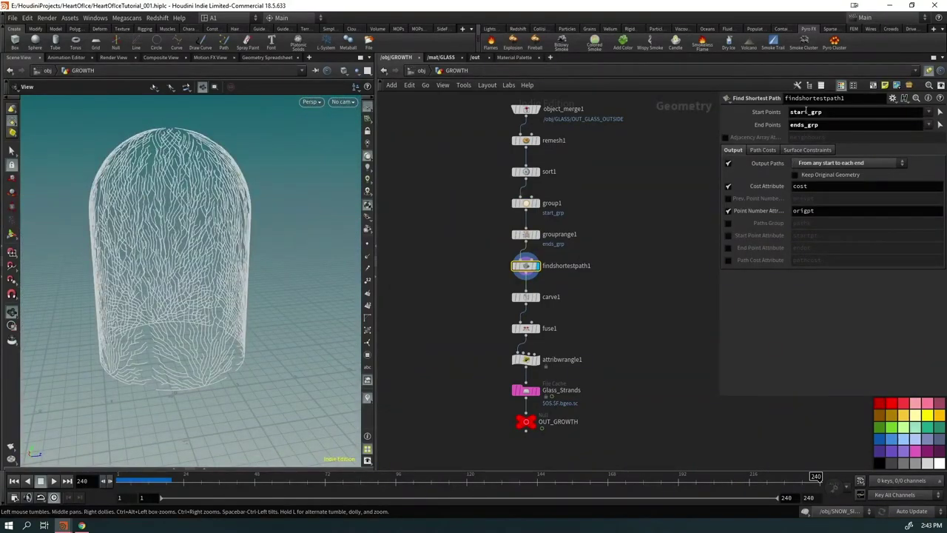
Step: Display carve1 and fuse1 while scrubbing the timeline to examine how the strands grow
{"action": "left_click", "coordinate": [536, 296]}
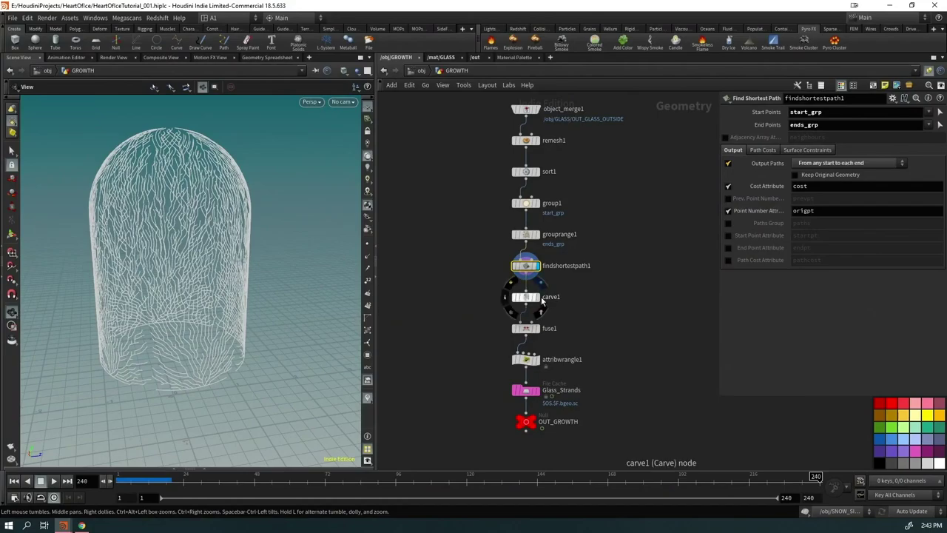
{"action": "left_click", "coordinate": [124, 476]}
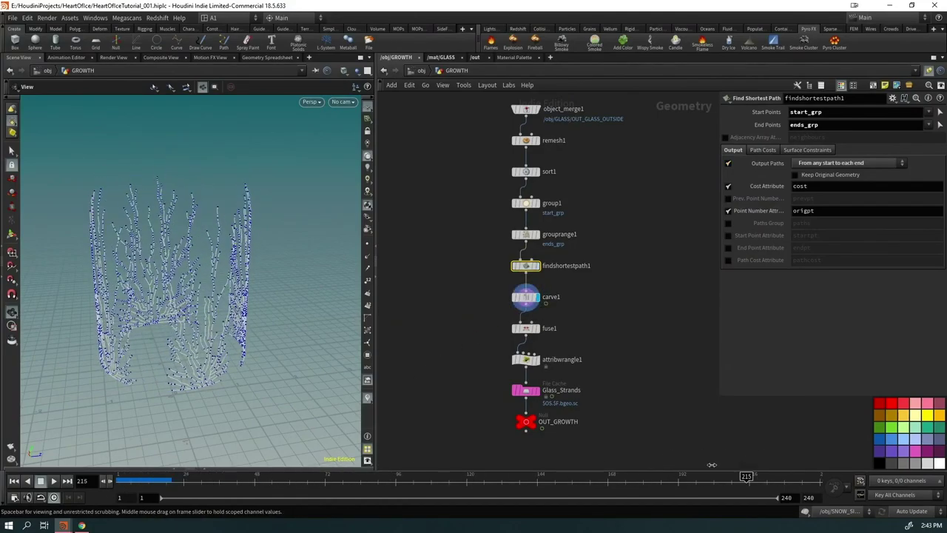
{"action": "left_click", "coordinate": [536, 328]}
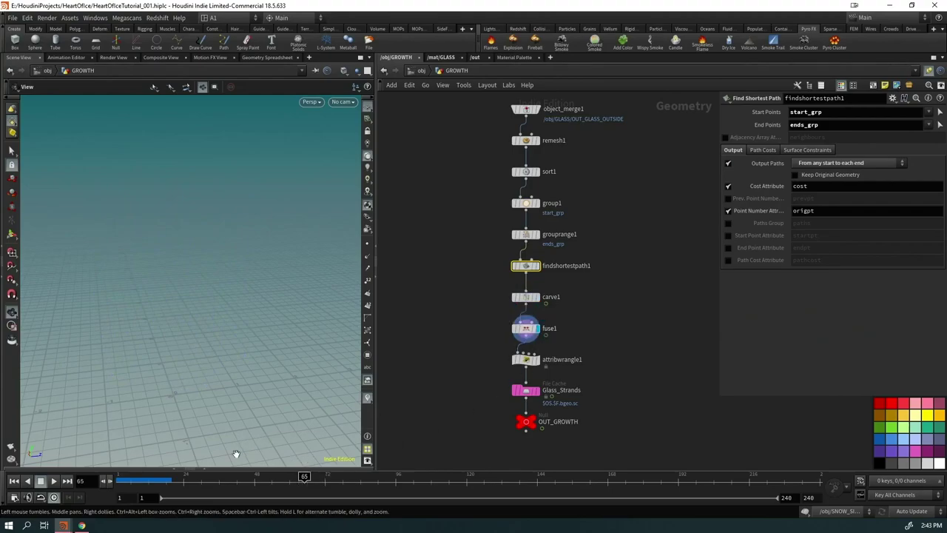
Step: Compare carve1 and fuse1 at frame 182 with point numbers shown, examining how fusing renumbers the strand points
{"action": "left_click", "coordinate": [148, 476]}
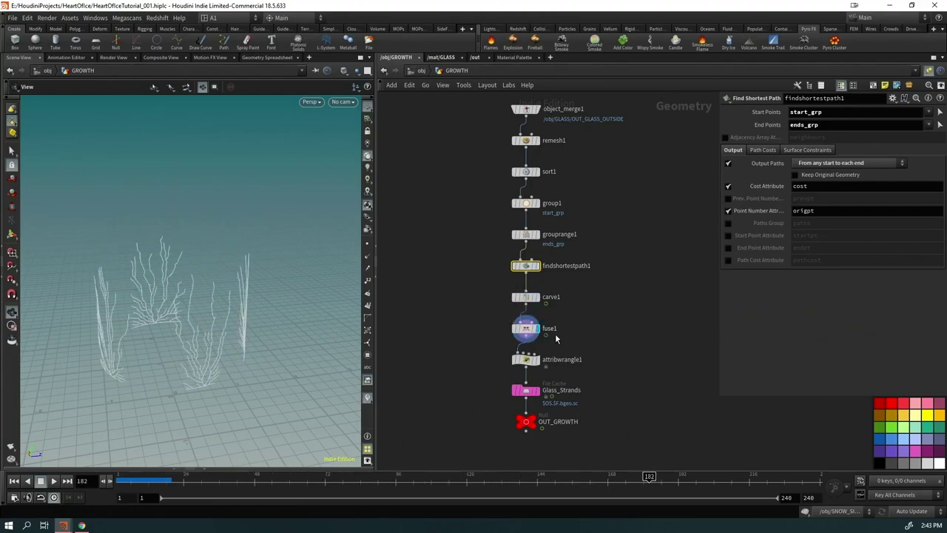
{"action": "left_click", "coordinate": [536, 297]}
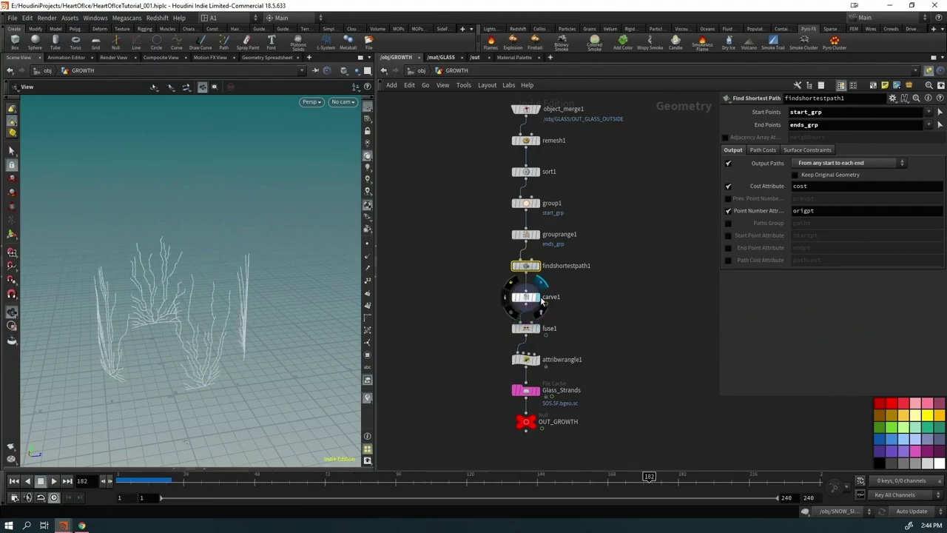
{"action": "left_click", "coordinate": [366, 282]}
{"action": "scroll", "coordinate": [313, 264], "scroll_direction": "up", "scroll_amount": 5}
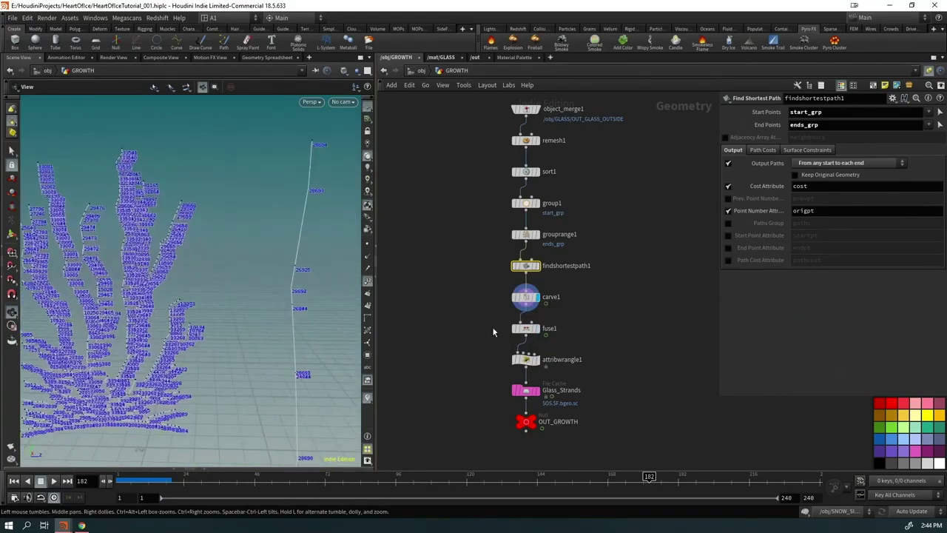
{"action": "left_click_drag", "start_coordinate": [294, 318], "coordinate": [244, 294]}
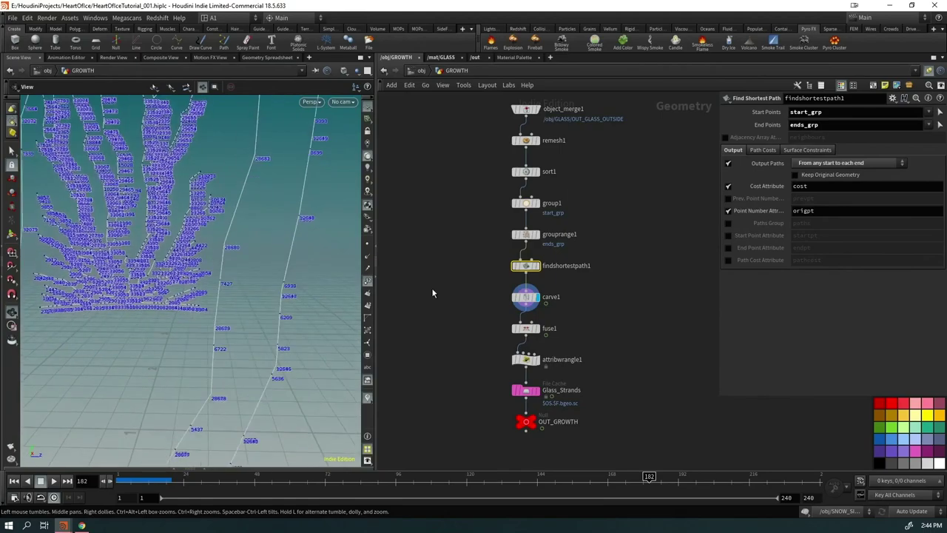
{"action": "left_click", "coordinate": [538, 327]}
Step: Display attribwrangle1 and the Glass_Strands cache, examining the wrangle's pscale expression driven by the cost attribute
{"action": "left_click", "coordinate": [538, 359]}
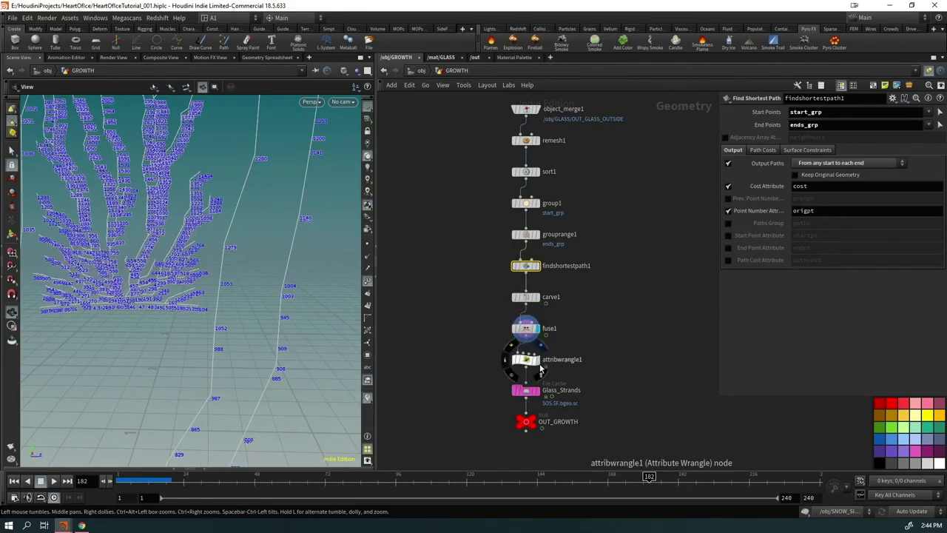
{"action": "left_click", "coordinate": [526, 360]}
{"action": "left_click_drag", "start_coordinate": [286, 212], "coordinate": [326, 311]}
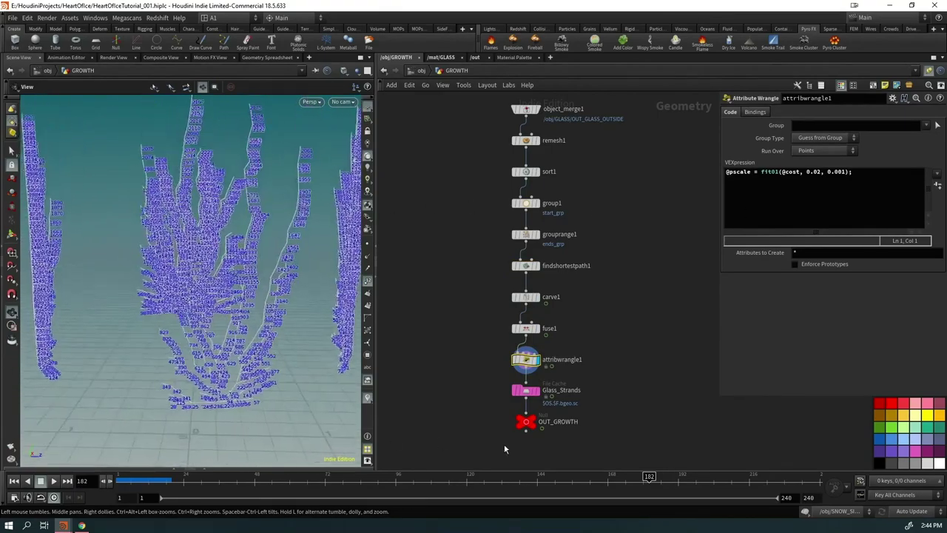
{"action": "left_click", "coordinate": [537, 390]}
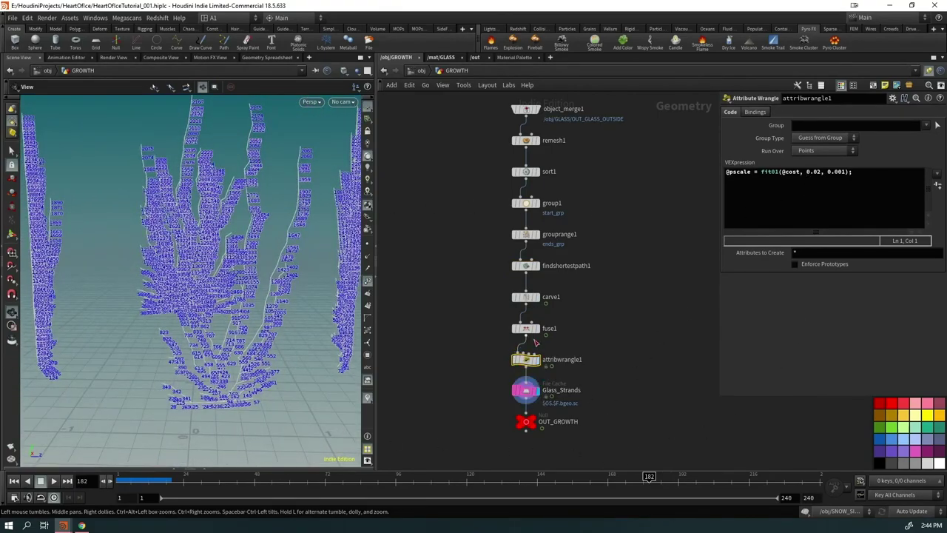
Step: Display findshortestpath1 without point numbers and visualize its cost attribute as colors along the dome's paths
{"action": "left_click", "coordinate": [538, 265]}
{"action": "left_click", "coordinate": [526, 266]}
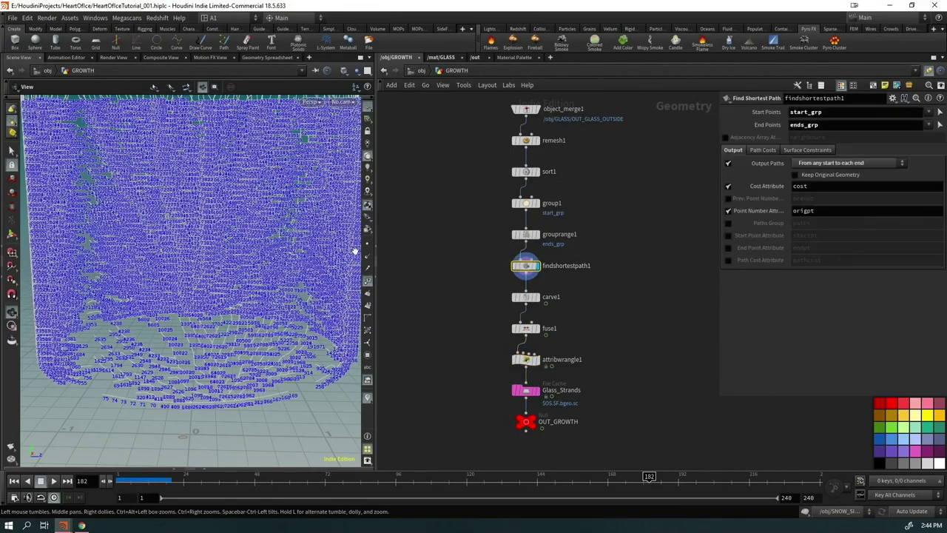
{"action": "left_click", "coordinate": [368, 282]}
{"action": "middle_click", "coordinate": [526, 265]}
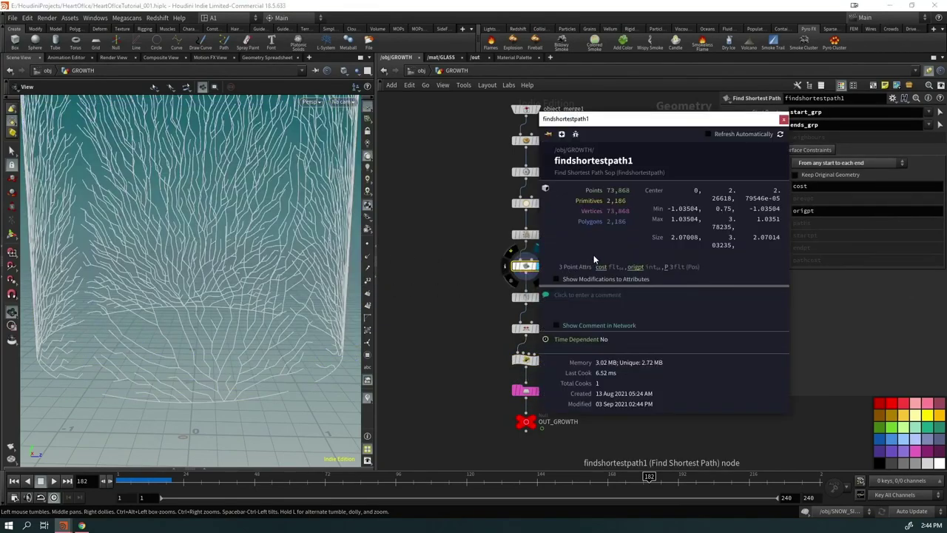
{"action": "mouse_move", "coordinate": [605, 270]}
{"action": "scroll", "coordinate": [158, 370], "scroll_direction": "down", "scroll_amount": 6}
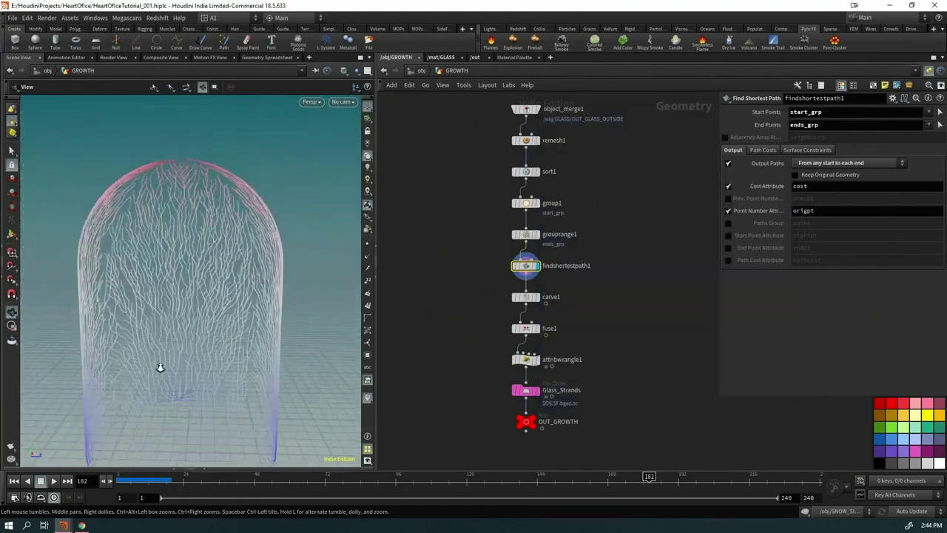
{"action": "left_click_drag", "start_coordinate": [220, 305], "coordinate": [86, 322]}
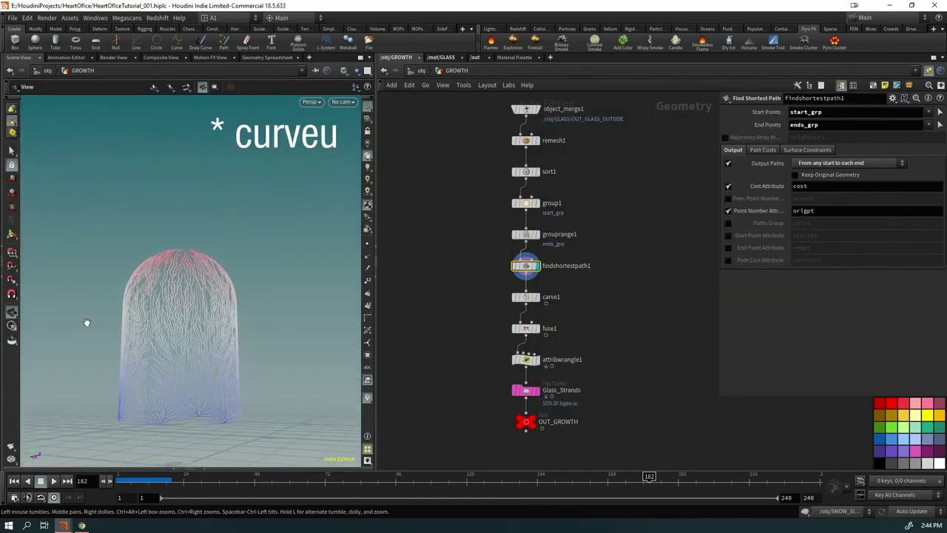
Step: Examine attribwrangle1's pscale expression again, then display OUT_GROWTH and scrub the timeline to frame 240
{"action": "left_click", "coordinate": [537, 360]}
{"action": "left_click", "coordinate": [521, 363]}
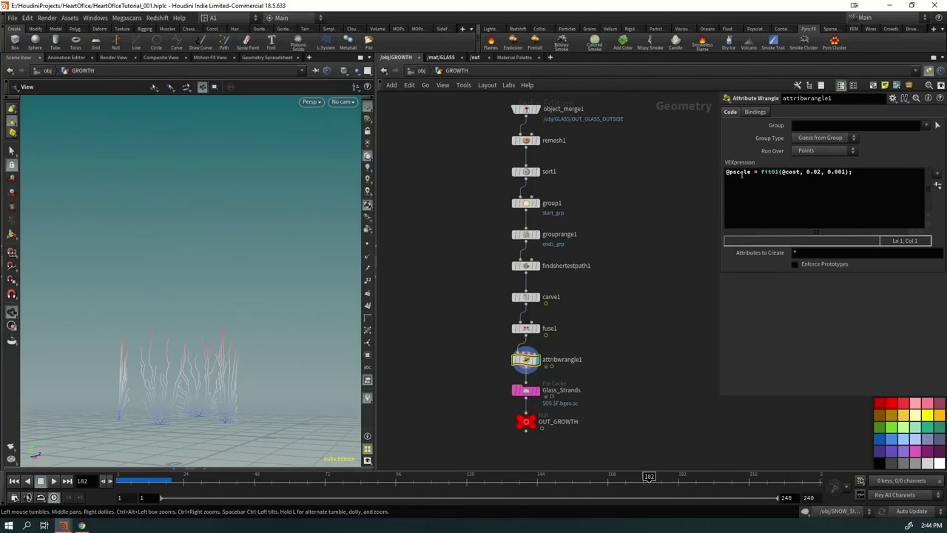
{"action": "left_click", "coordinate": [531, 422]}
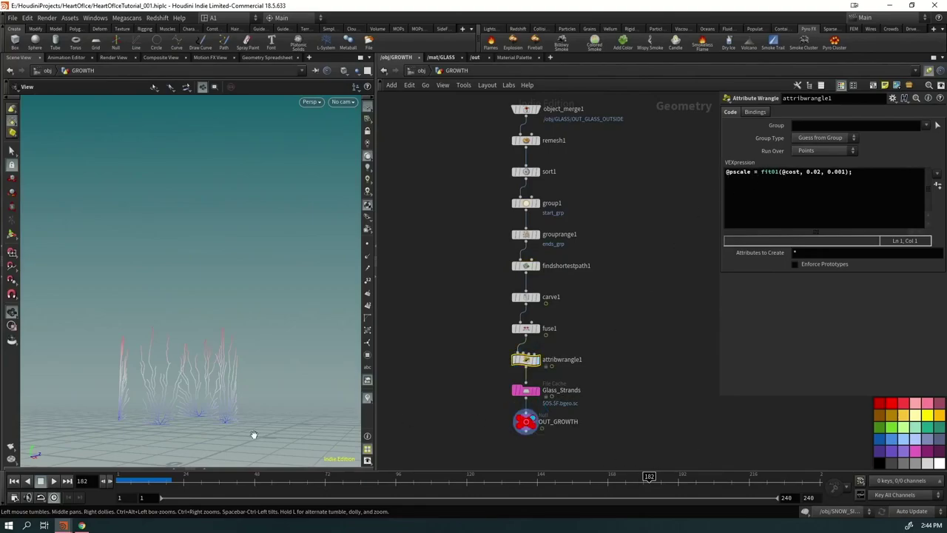
{"action": "left_click_drag", "start_coordinate": [732, 474], "coordinate": [817, 475]}
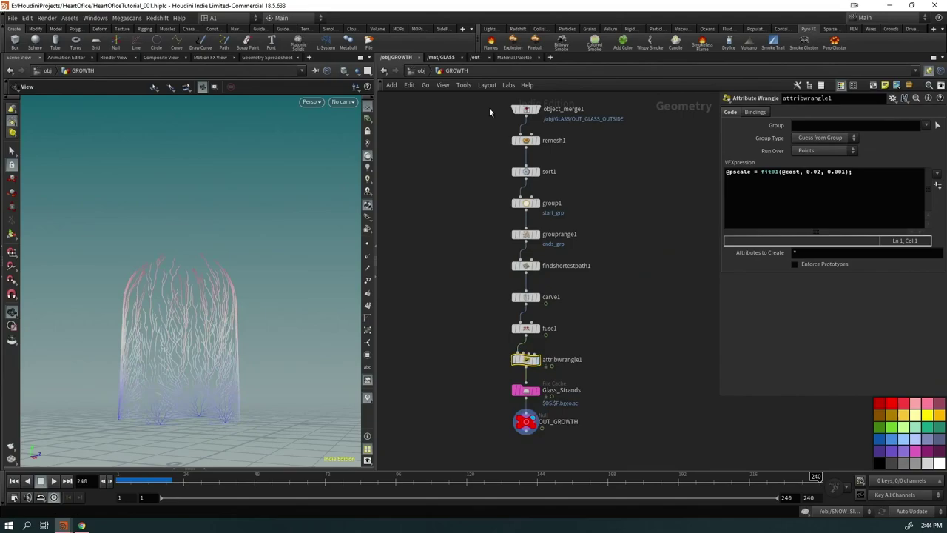
Step: Return to the object level and open the BASE network, viewing its full node layout and the round base
{"action": "left_click", "coordinate": [407, 71]}
{"action": "left_click", "coordinate": [625, 324]}
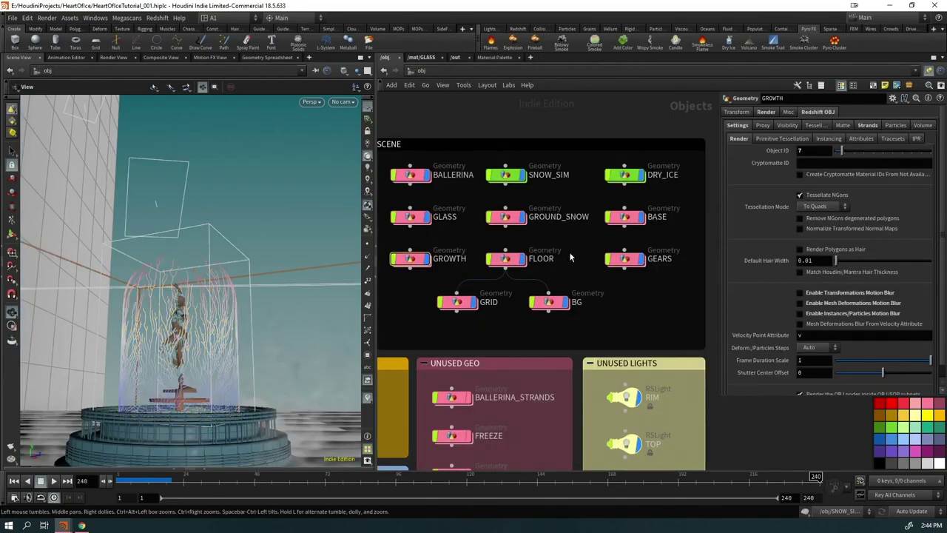
{"action": "double_click", "coordinate": [625, 216]}
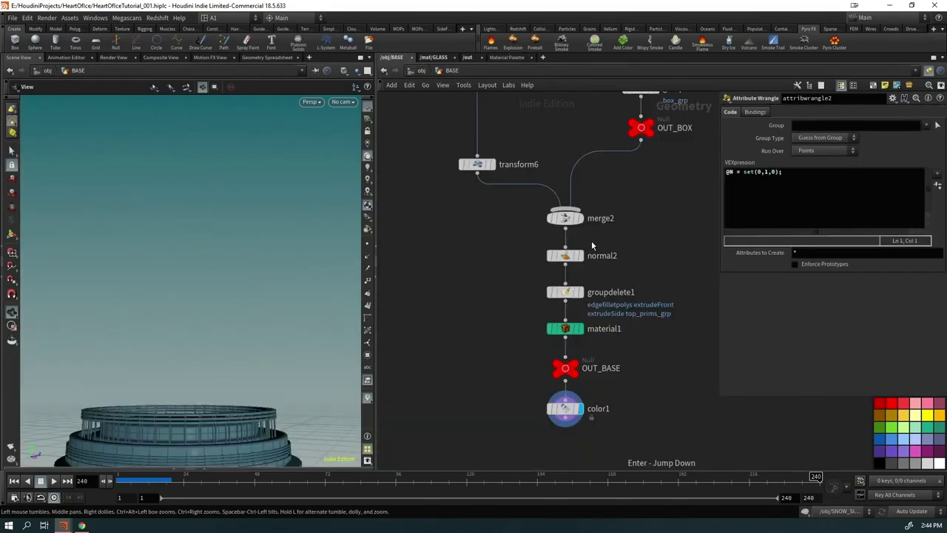
{"action": "scroll", "coordinate": [601, 371], "scroll_direction": "down", "scroll_amount": 3}
{"action": "scroll", "coordinate": [537, 334], "scroll_direction": "down", "scroll_amount": 4}
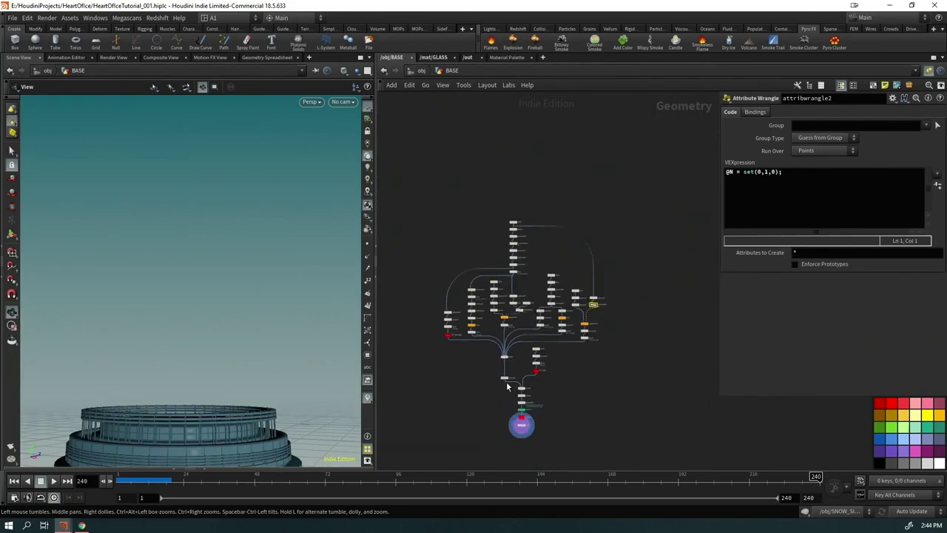
{"action": "left_click_drag", "start_coordinate": [187, 377], "coordinate": [212, 262]}
{"action": "scroll", "coordinate": [211, 262], "scroll_direction": "up", "scroll_amount": 3}
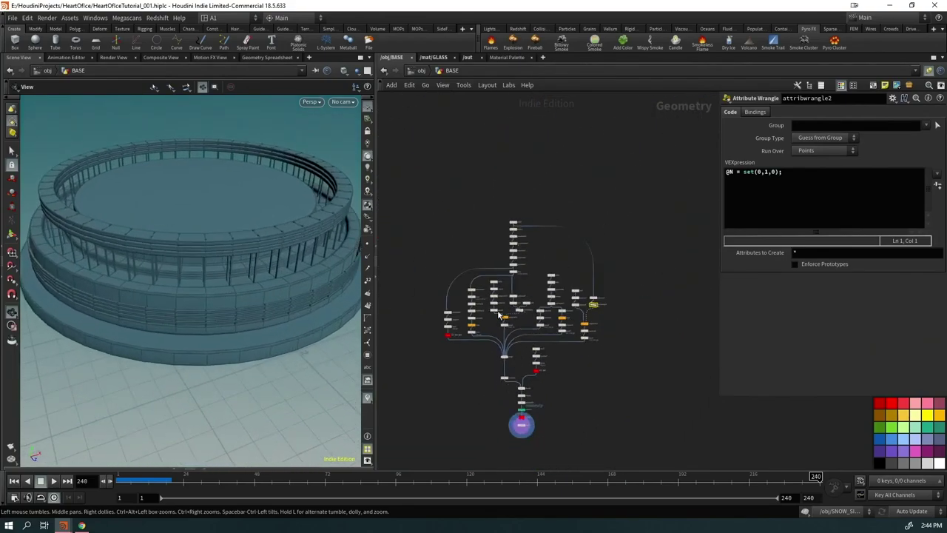
Step: Display BASE's circle3, blast1, copytopoints1 and the ring and bar group branches to examine how each part is built
{"action": "scroll", "coordinate": [505, 249], "scroll_direction": "up", "scroll_amount": 3}
{"action": "scroll", "coordinate": [505, 250], "scroll_direction": "up", "scroll_amount": 2}
{"action": "left_click", "coordinate": [528, 173]}
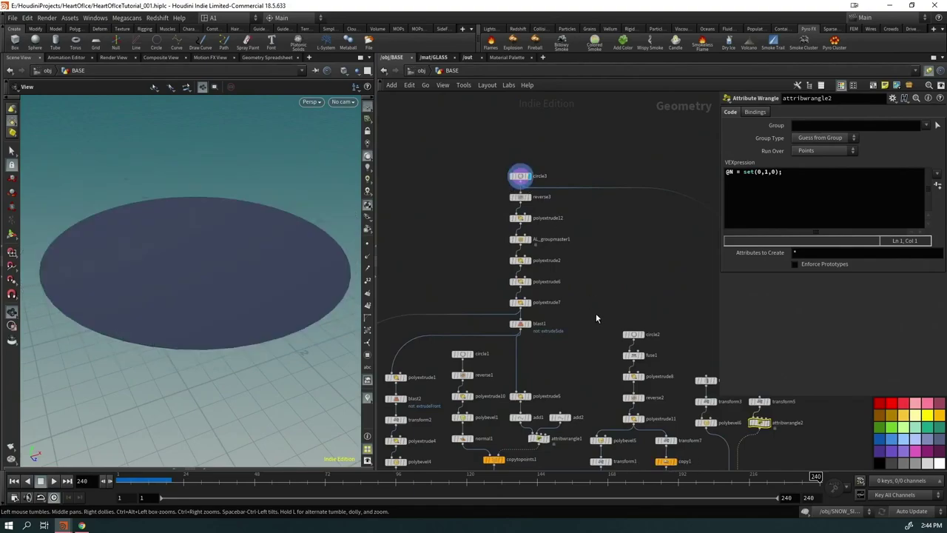
{"action": "middle_click_drag", "start_coordinate": [596, 313], "coordinate": [530, 200]}
{"action": "left_click", "coordinate": [528, 191]}
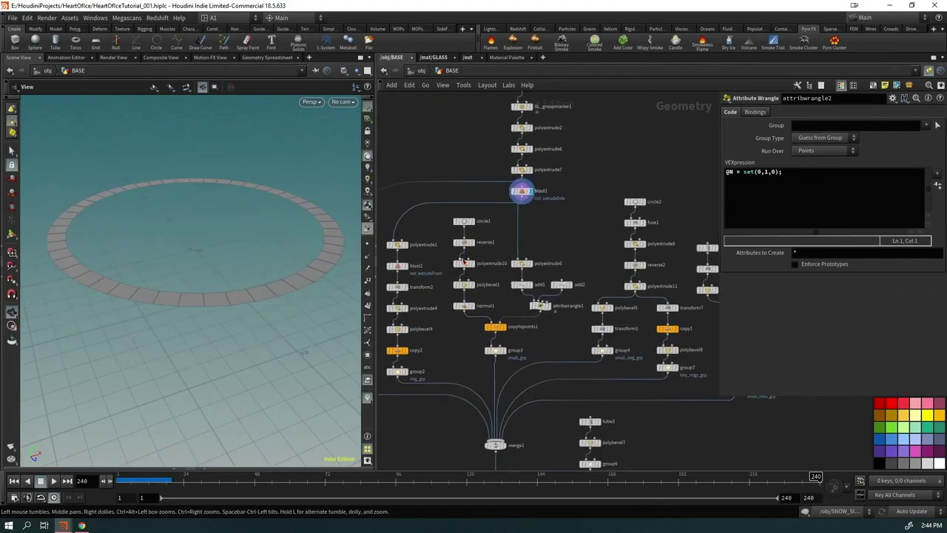
{"action": "left_click", "coordinate": [504, 327]}
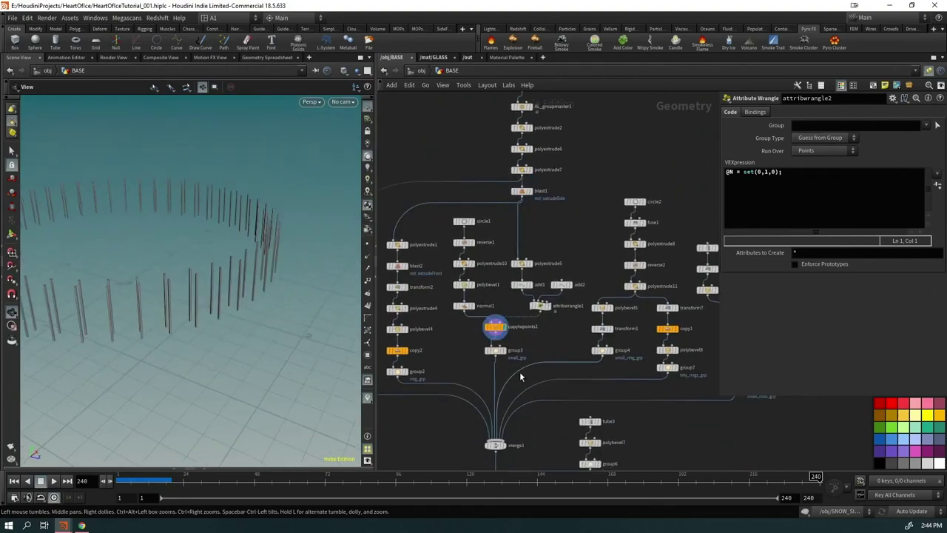
{"action": "left_click", "coordinate": [411, 376]}
{"action": "middle_click_drag", "start_coordinate": [459, 414], "coordinate": [420, 270]}
{"action": "left_click", "coordinate": [639, 215]}
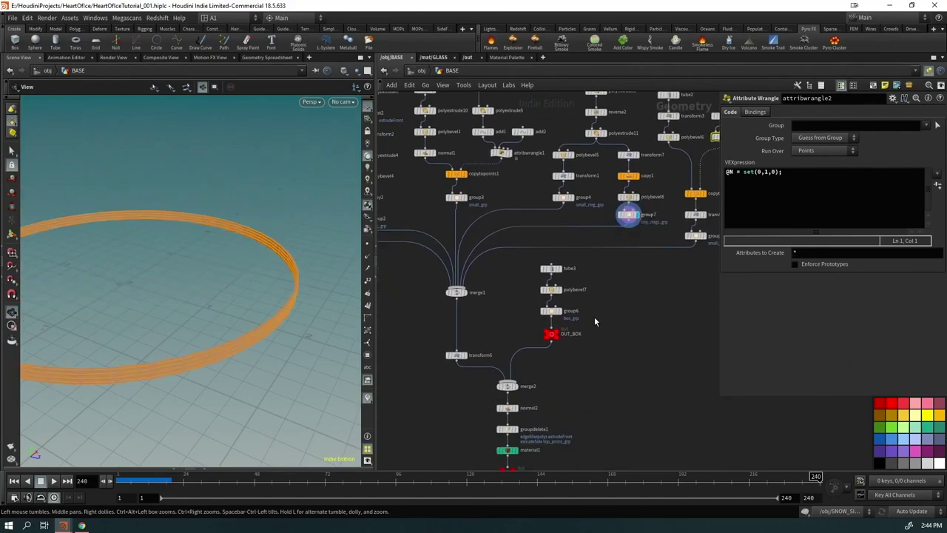
{"action": "left_click", "coordinate": [701, 236]}
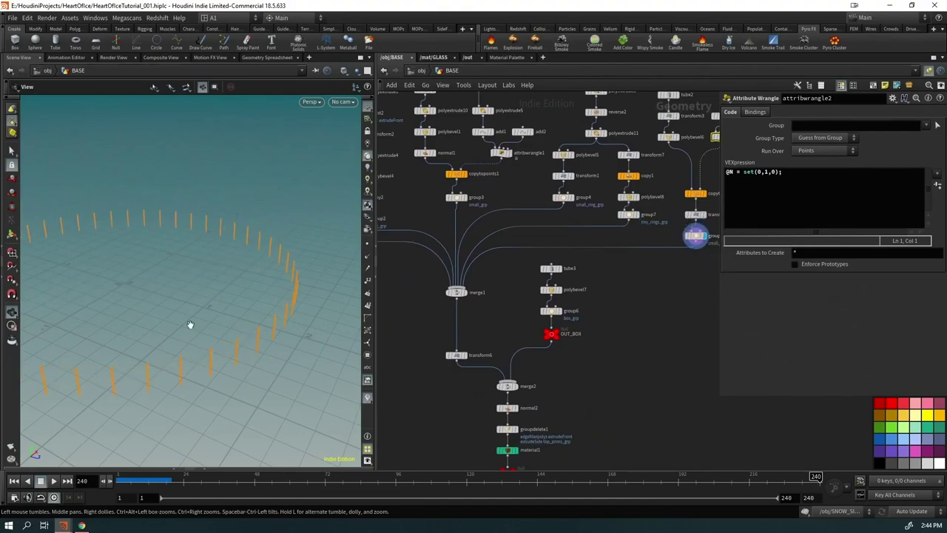
Step: Display merge2 and color1 in BASE to examine the assembled and colored base
{"action": "middle_click_drag", "start_coordinate": [549, 361], "coordinate": [555, 251]}
{"action": "left_click", "coordinate": [522, 277]}
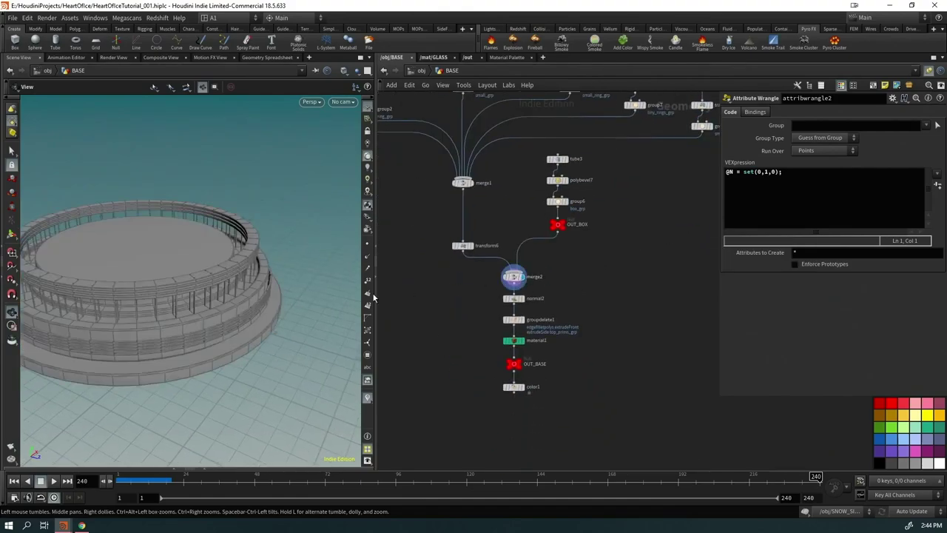
{"action": "left_click", "coordinate": [509, 387]}
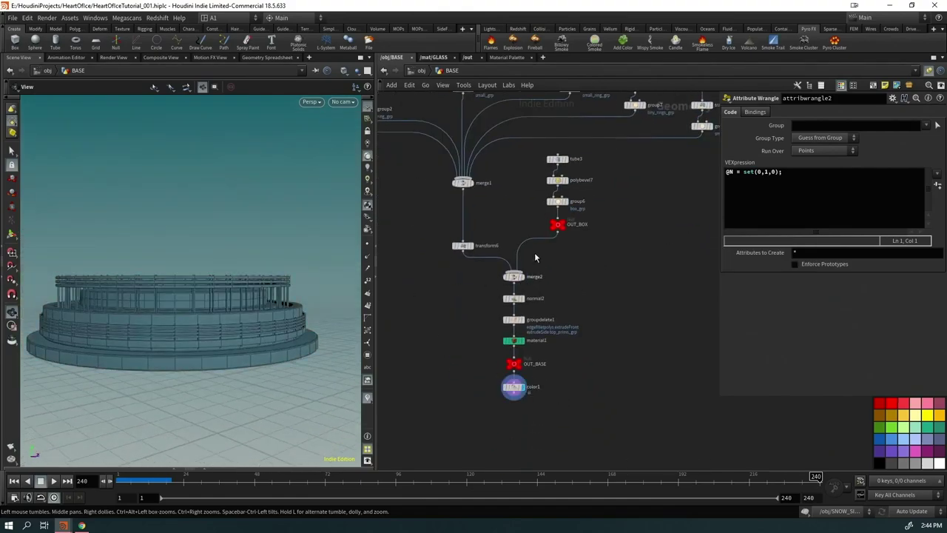
Step: Return to the object level and open the FLOOR network, viewing the plank floor
{"action": "left_click", "coordinate": [413, 72]}
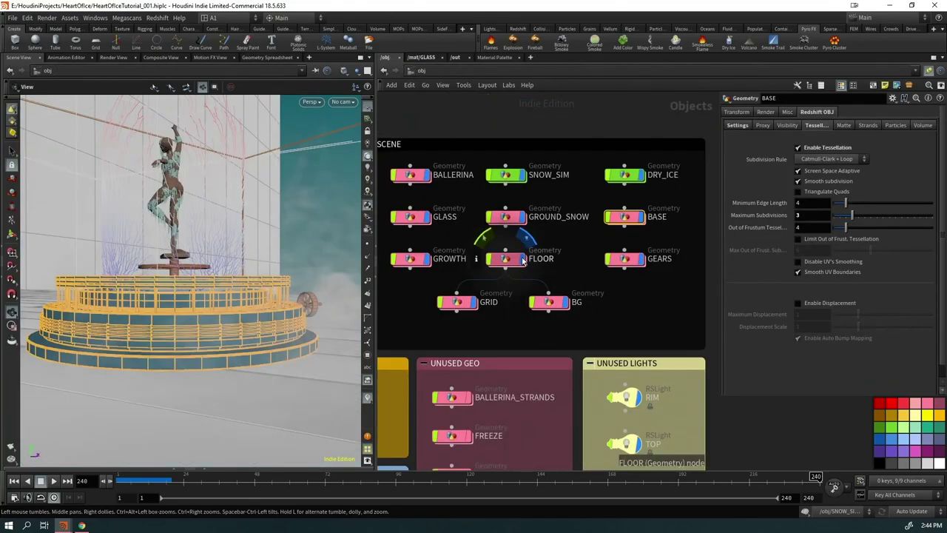
{"action": "left_click", "coordinate": [540, 258]}
{"action": "key", "text": "Return"}
{"action": "left_click_drag", "start_coordinate": [188, 313], "coordinate": [30, 417]}
{"action": "scroll", "coordinate": [307, 306], "scroll_direction": "up", "scroll_amount": 5}
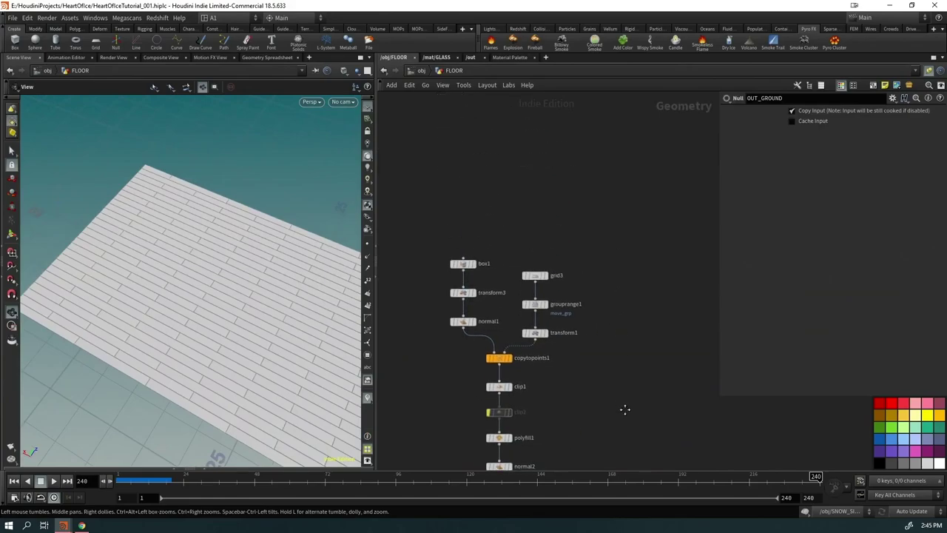
Step: Display FLOOR's box1, copytopoints1 and clip1 in turn down to OUT_GROUND, examining how the planks are copied and trimmed
{"action": "middle_click_drag", "start_coordinate": [624, 408], "coordinate": [476, 198]}
{"action": "left_click", "coordinate": [471, 164]}
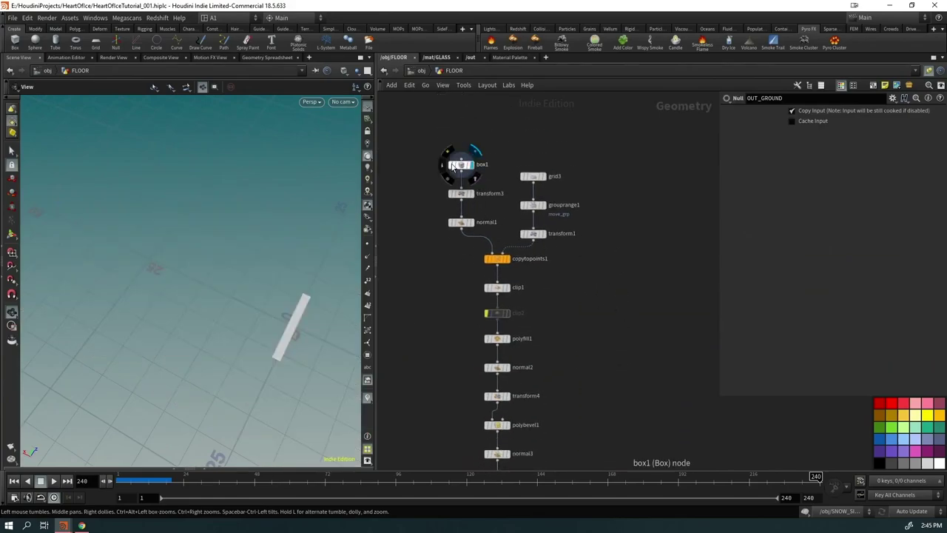
{"action": "left_click", "coordinate": [509, 259]}
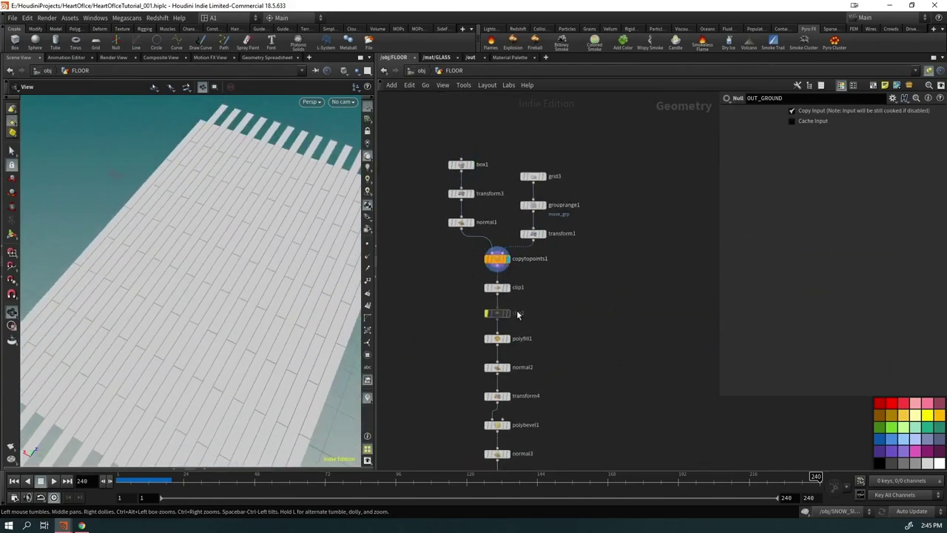
{"action": "left_click", "coordinate": [509, 287]}
{"action": "middle_click_drag", "start_coordinate": [528, 467], "coordinate": [530, 321]}
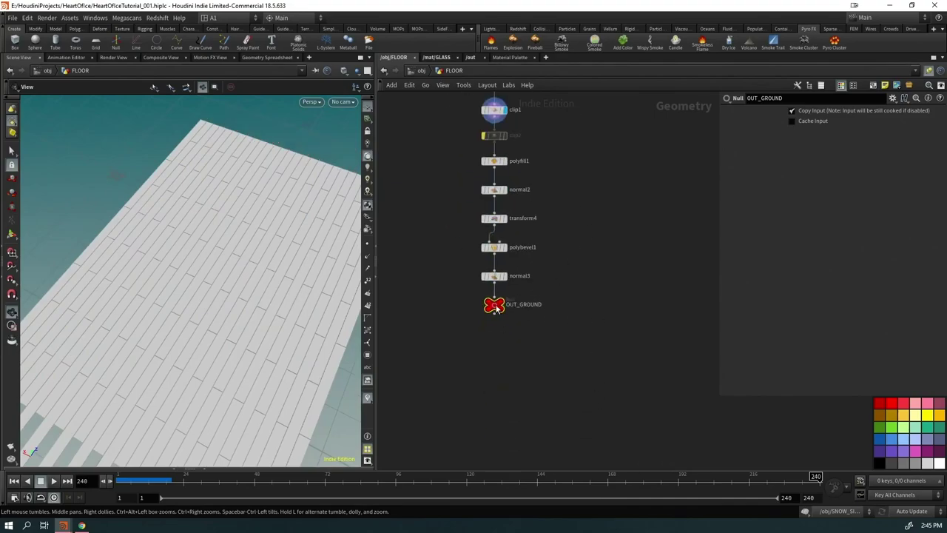
{"action": "left_click", "coordinate": [498, 306]}
Step: Return to the object level and open the GEARS network, going to the start of its node chain
{"action": "left_click", "coordinate": [420, 70]}
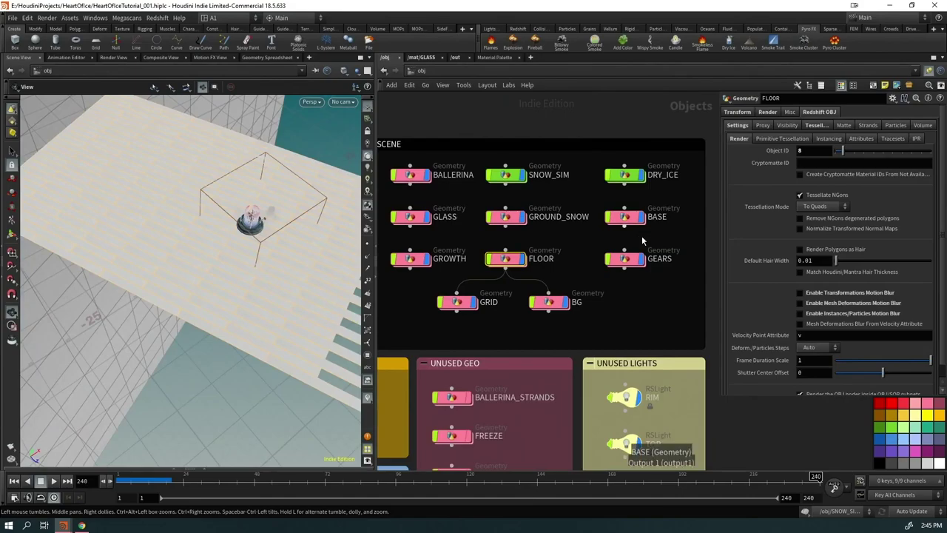
{"action": "double_click", "coordinate": [626, 258]}
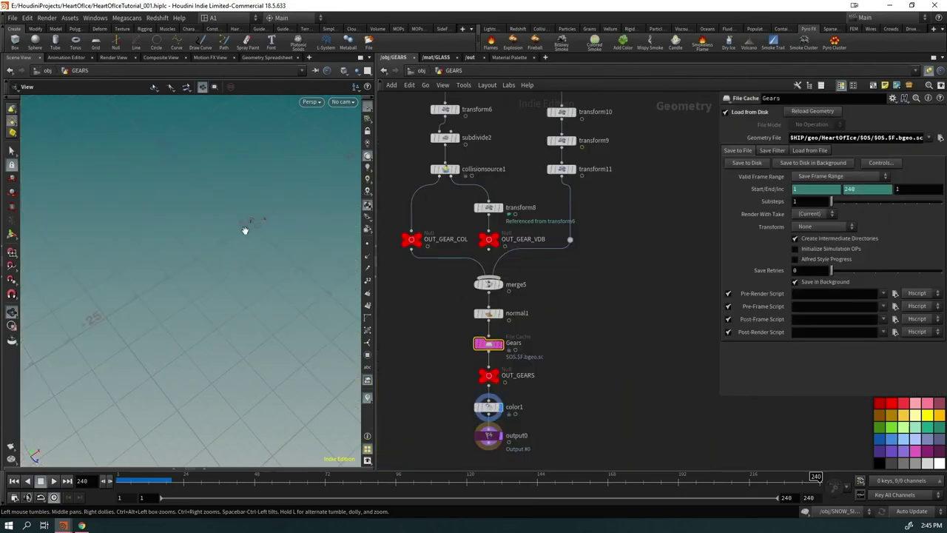
{"action": "middle_click_drag", "start_coordinate": [634, 180], "coordinate": [606, 466]}
{"action": "middle_click_drag", "start_coordinate": [548, 148], "coordinate": [528, 258]}
Step: Display circle1, fuse1 and blast1 in turn to examine the circle that the gear wheel starts from
{"action": "left_click", "coordinate": [528, 184]}
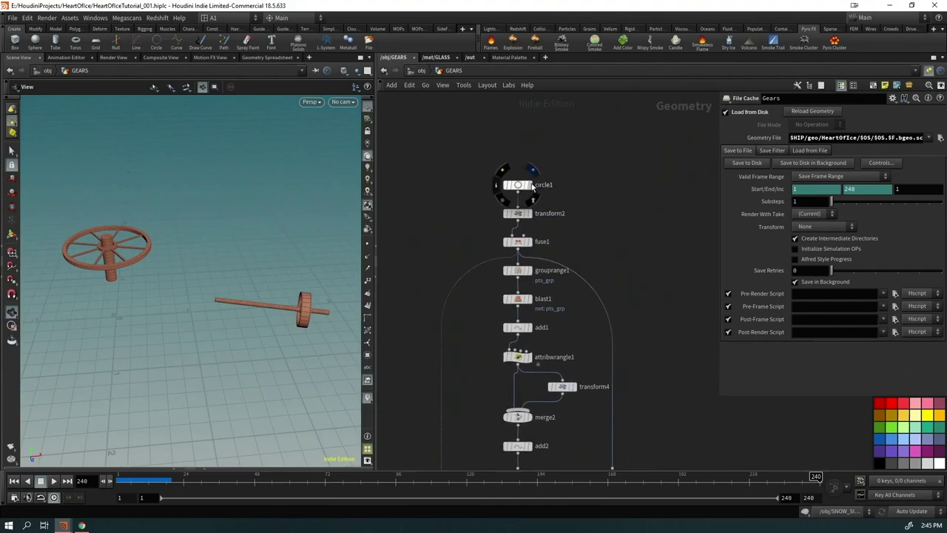
{"action": "left_click", "coordinate": [528, 241]}
{"action": "left_click", "coordinate": [528, 298]}
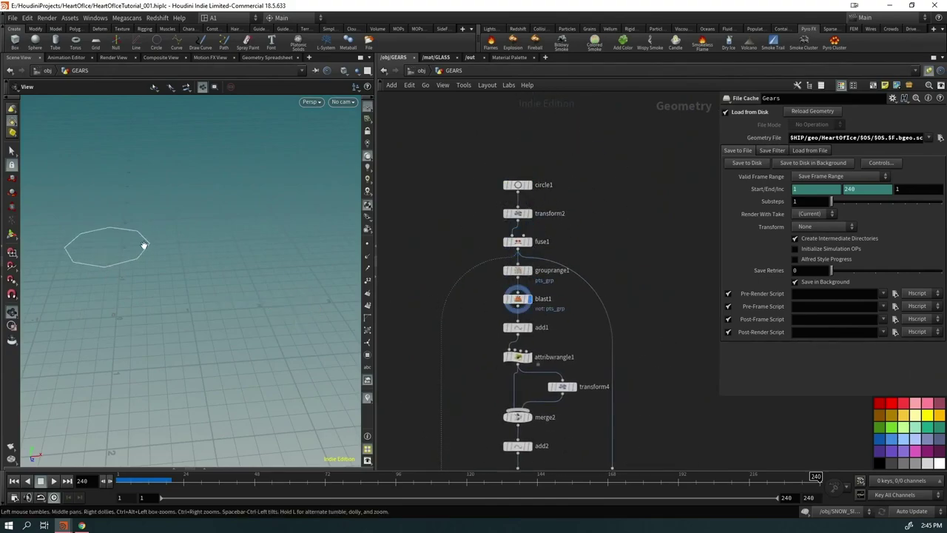
{"action": "left_click_drag", "start_coordinate": [144, 245], "coordinate": [151, 232]}
{"action": "middle_click_drag", "start_coordinate": [505, 357], "coordinate": [479, 213]}
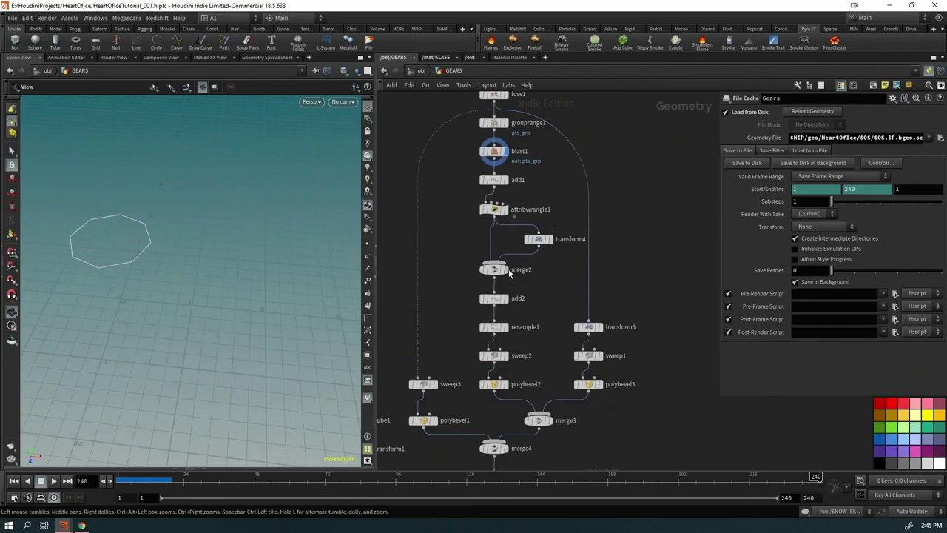
Step: Display merge2, attribwrangle1 and add1 in turn to examine the points extracted from the circle
{"action": "left_click", "coordinate": [502, 270]}
{"action": "middle_click_drag", "start_coordinate": [555, 332], "coordinate": [591, 274]}
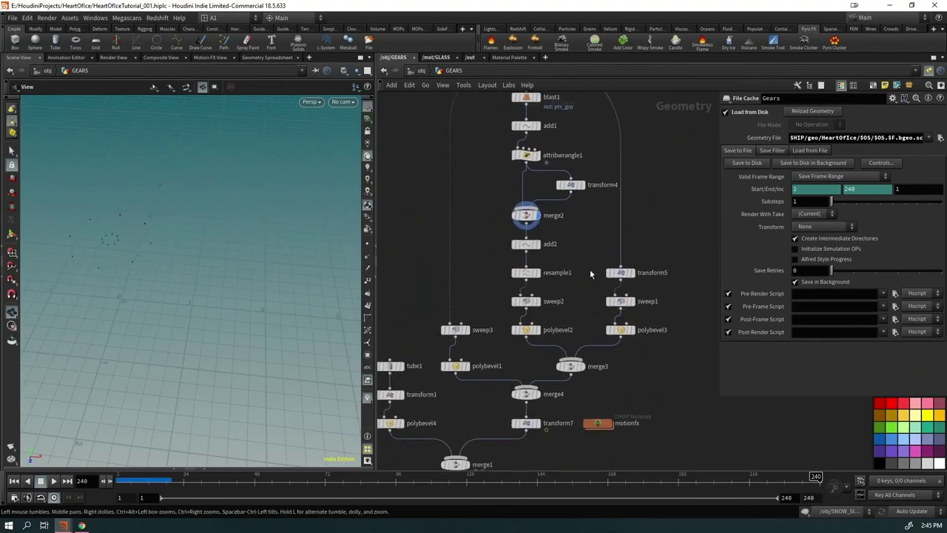
{"action": "left_click", "coordinate": [535, 155]}
{"action": "left_click", "coordinate": [526, 127]}
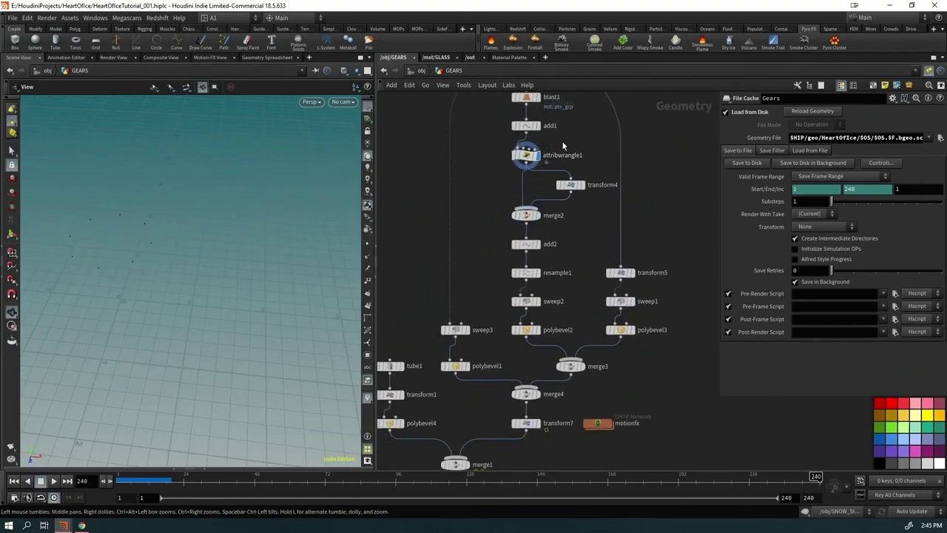
{"action": "left_click", "coordinate": [526, 132]}
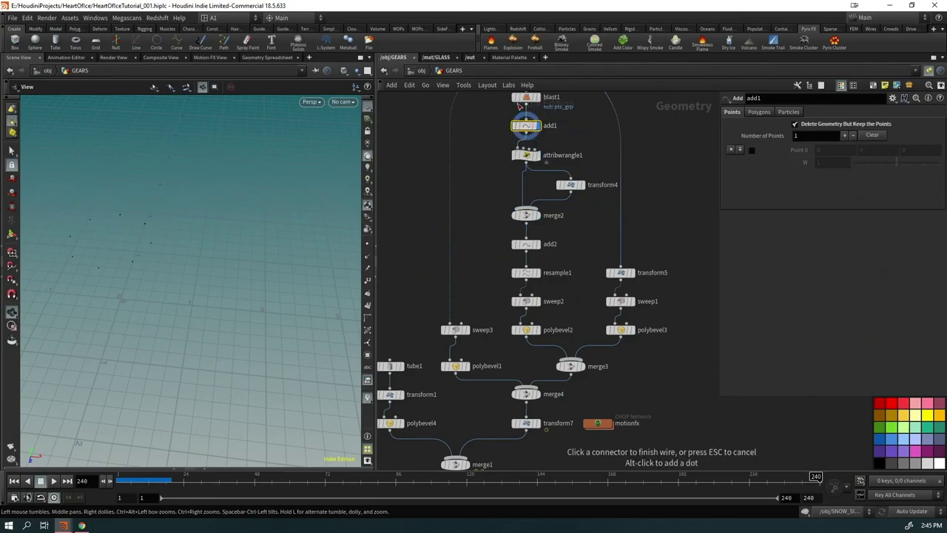
{"action": "key", "text": "Escape"}
{"action": "left_click_drag", "start_coordinate": [114, 239], "coordinate": [83, 270]}
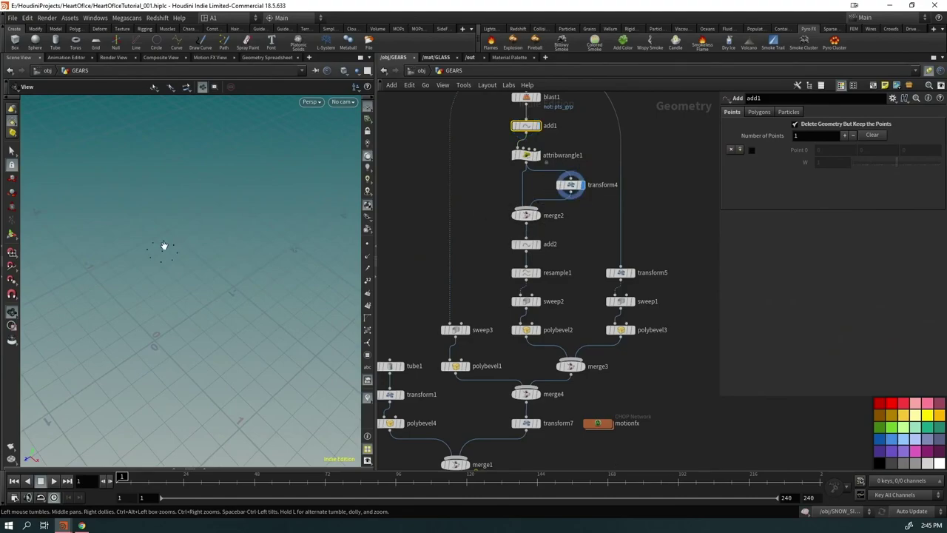
Step: Inspect the settings of transform4, add2 and attribwrangle1, displaying merge2 and add2 to see how the points are joined into spokes
{"action": "left_click", "coordinate": [571, 185]}
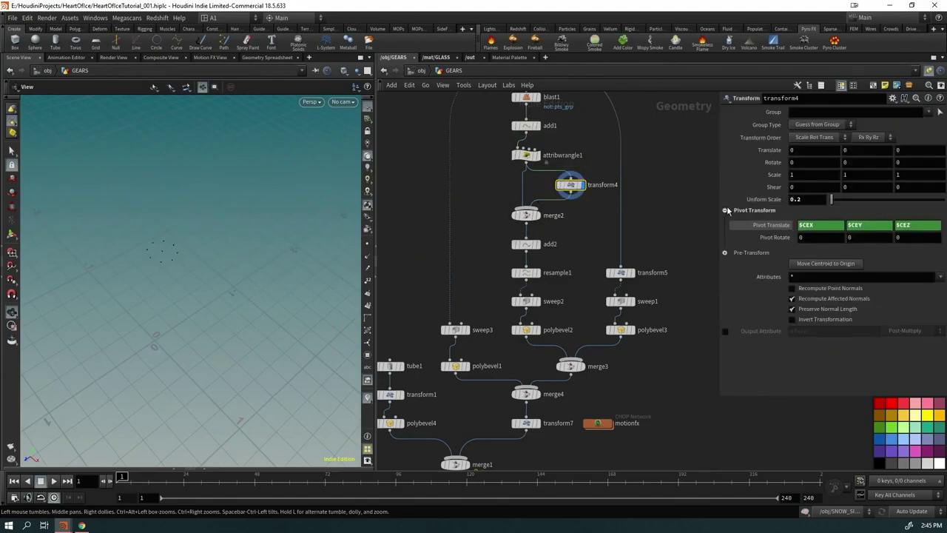
{"action": "left_click", "coordinate": [538, 216]}
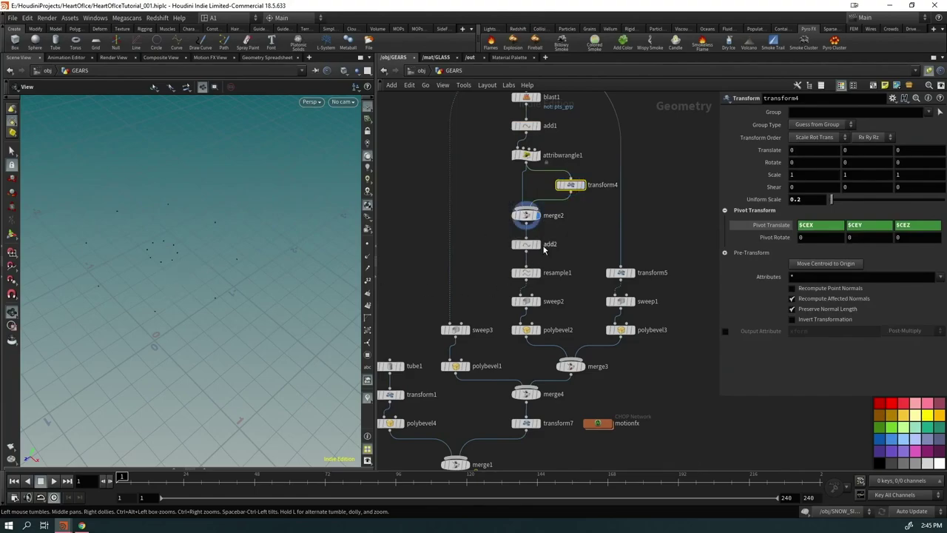
{"action": "left_click", "coordinate": [537, 245]}
{"action": "left_click", "coordinate": [526, 244]}
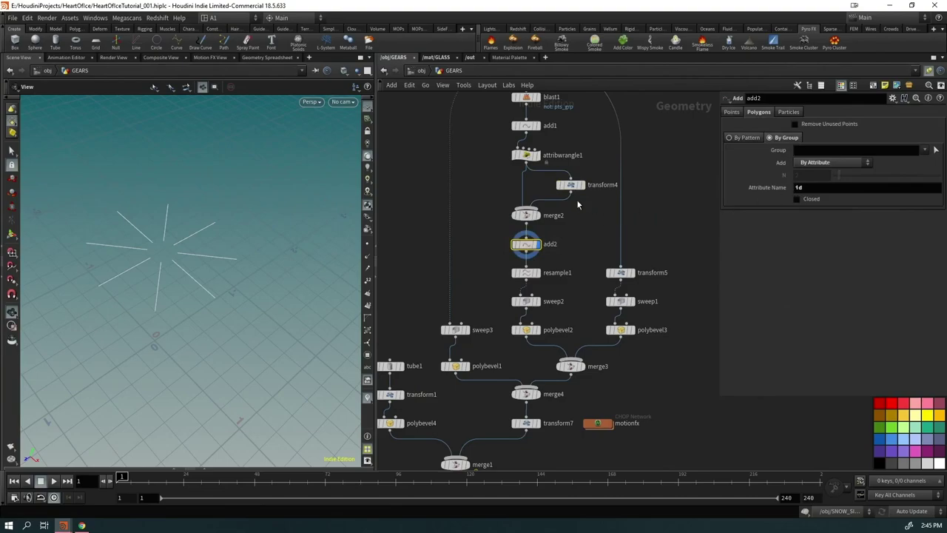
{"action": "left_click", "coordinate": [527, 155]}
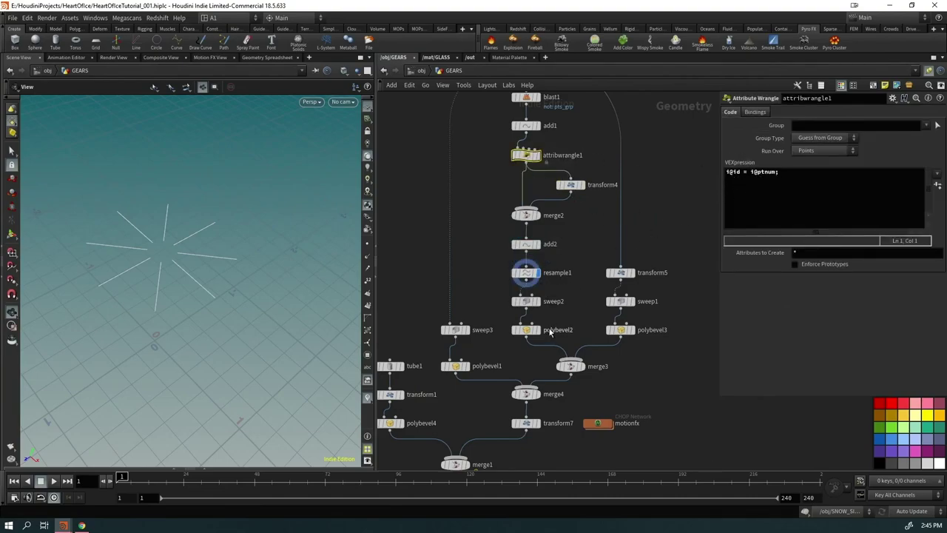
Step: Display sweep2, merge3, sweep3 and merge4 in turn to examine how the spokes, hub and rim form the wheel
{"action": "left_click", "coordinate": [538, 301]}
{"action": "left_click", "coordinate": [582, 366]}
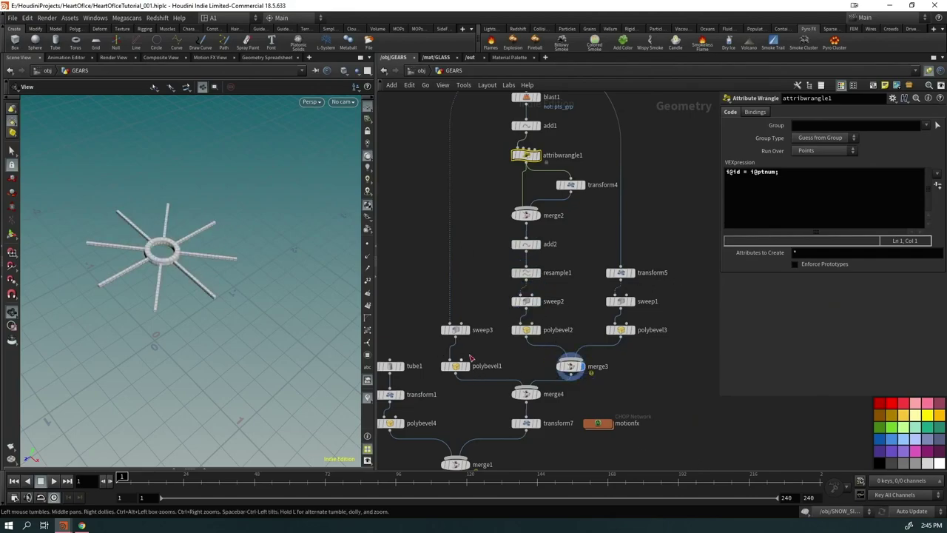
{"action": "left_click", "coordinate": [466, 329]}
{"action": "left_click", "coordinate": [538, 394]}
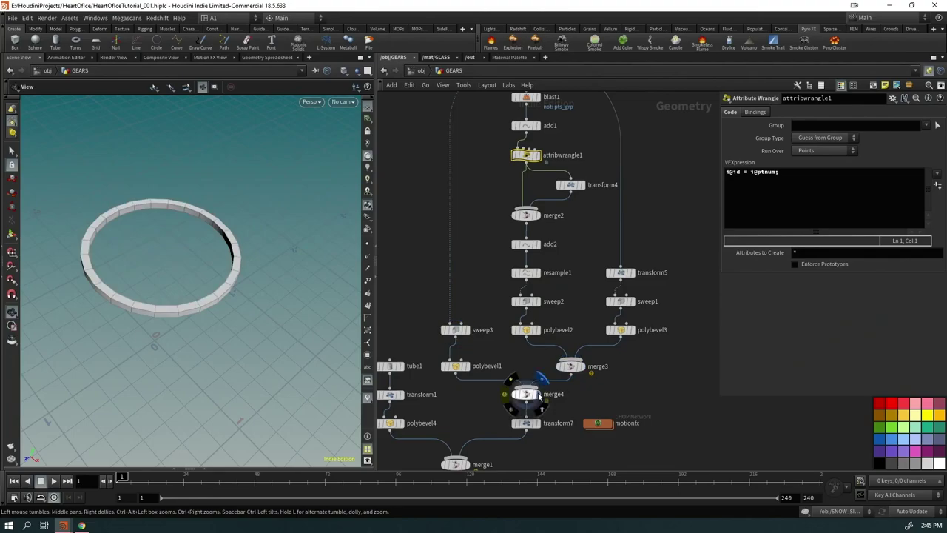
{"action": "middle_click_drag", "start_coordinate": [541, 396], "coordinate": [586, 306]}
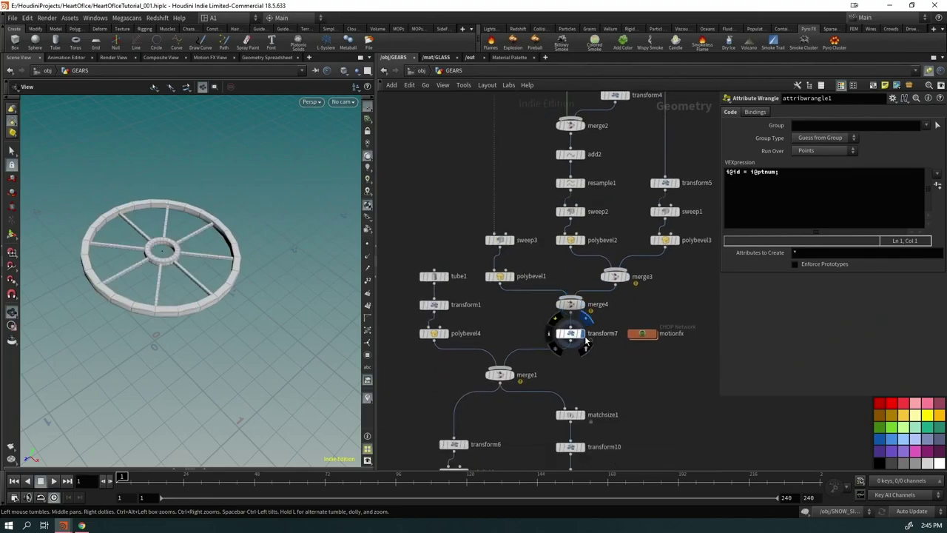
Step: Display transform7, open its motionfx network and bring up the motion graph with wave1 selected
{"action": "left_click", "coordinate": [585, 334]}
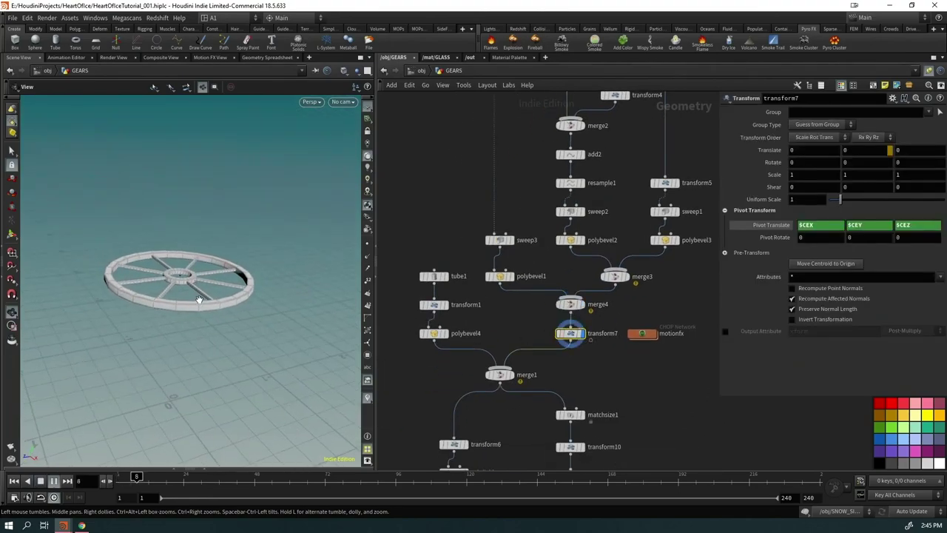
{"action": "left_click", "coordinate": [642, 334]}
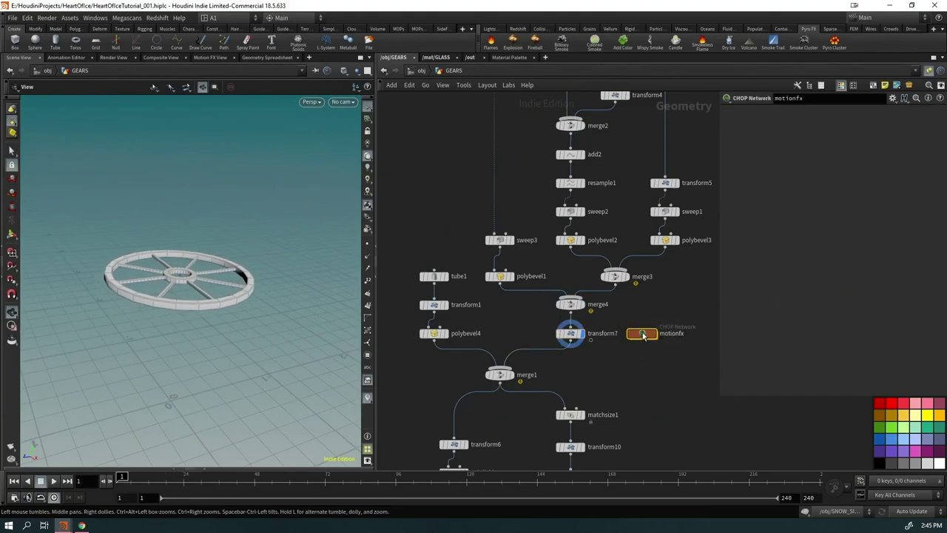
{"action": "double_click", "coordinate": [642, 334]}
{"action": "left_click", "coordinate": [563, 243]}
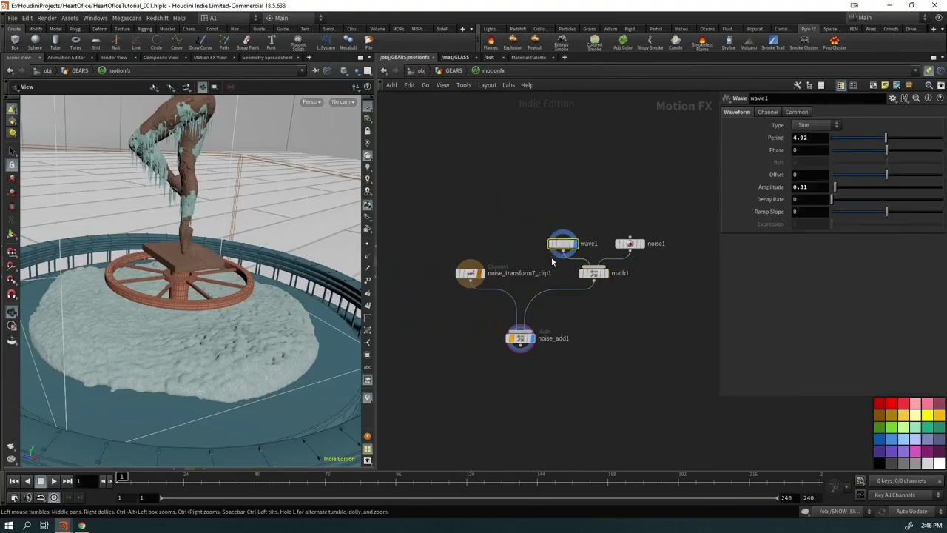
{"action": "left_click", "coordinate": [194, 468]}
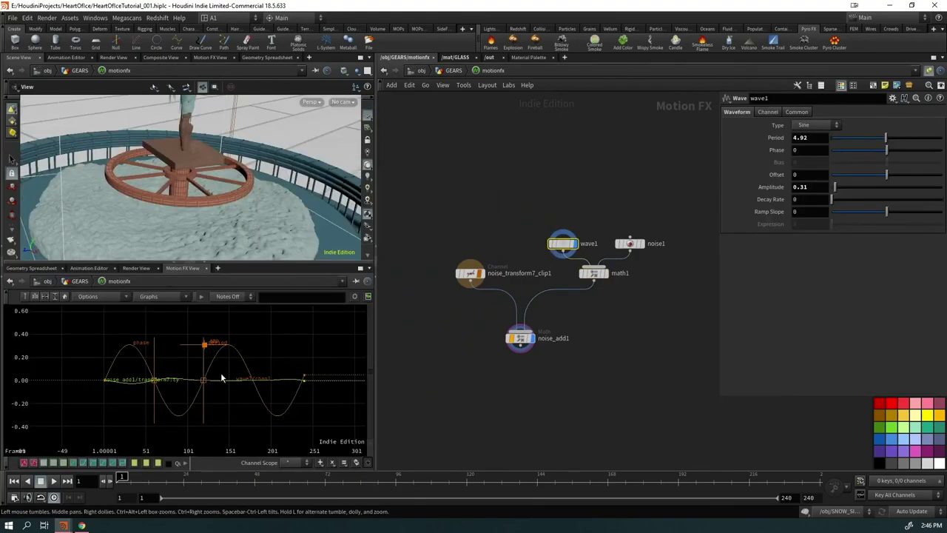
Step: Compare the curves of wave1, noise1 and math1 in the motion graph and inspect how math1 combines its inputs
{"action": "left_click", "coordinate": [532, 338]}
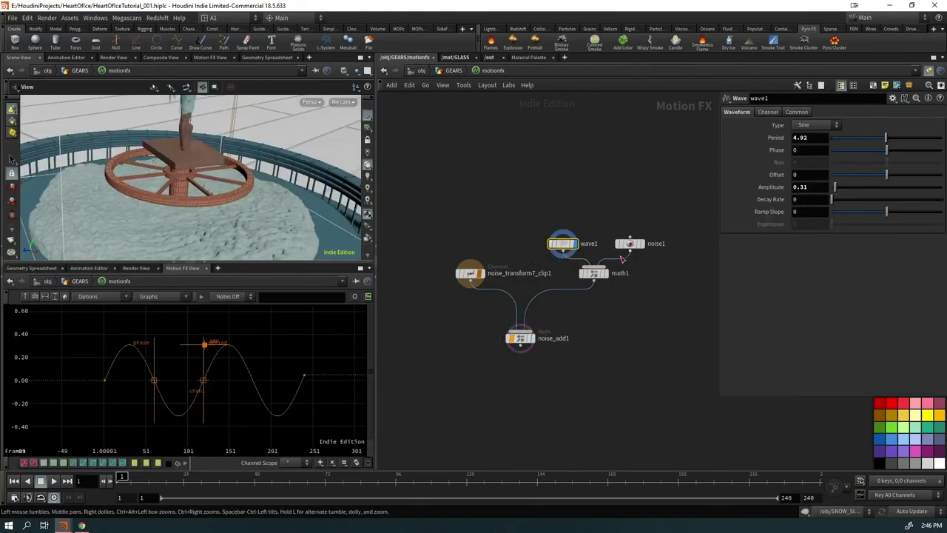
{"action": "left_click", "coordinate": [640, 243]}
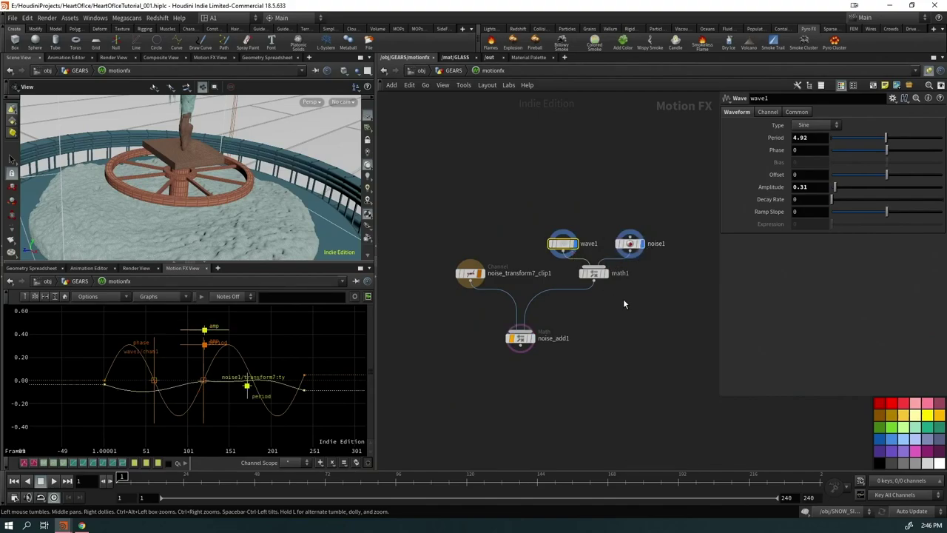
{"action": "left_click", "coordinate": [603, 273]}
{"action": "left_click", "coordinate": [574, 244]}
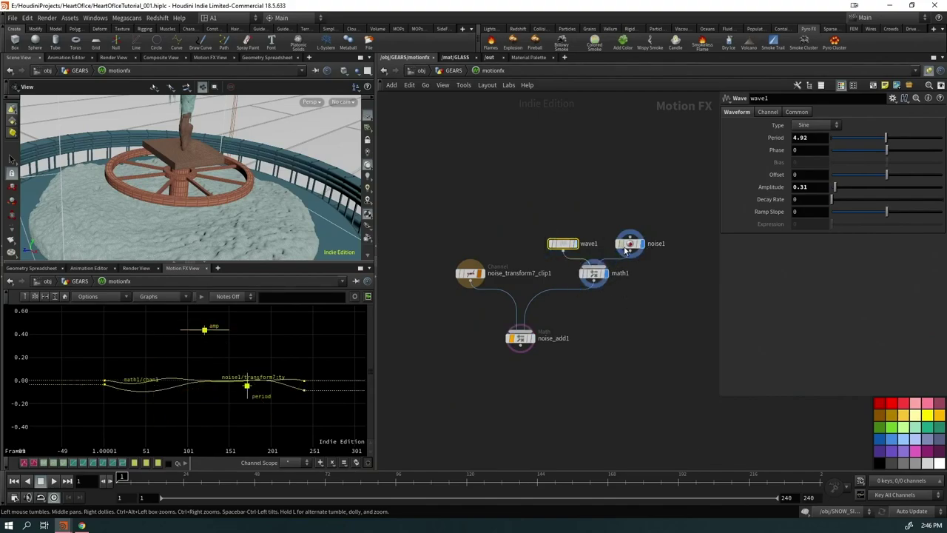
{"action": "left_click", "coordinate": [628, 246]}
{"action": "left_click", "coordinate": [596, 274]}
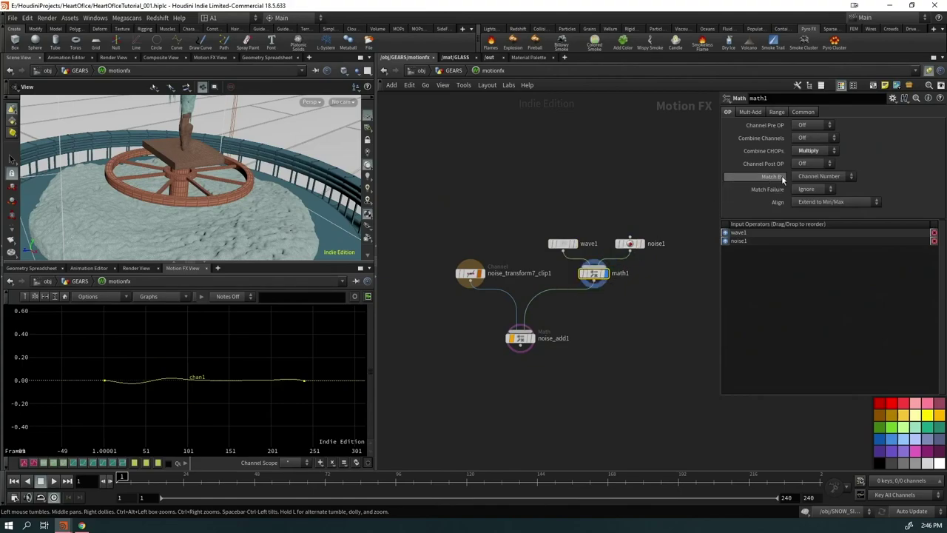
Step: Compare the noise_add1 output curve with the math1 and wave1 curves in the motion graph
{"action": "left_click", "coordinate": [511, 338]}
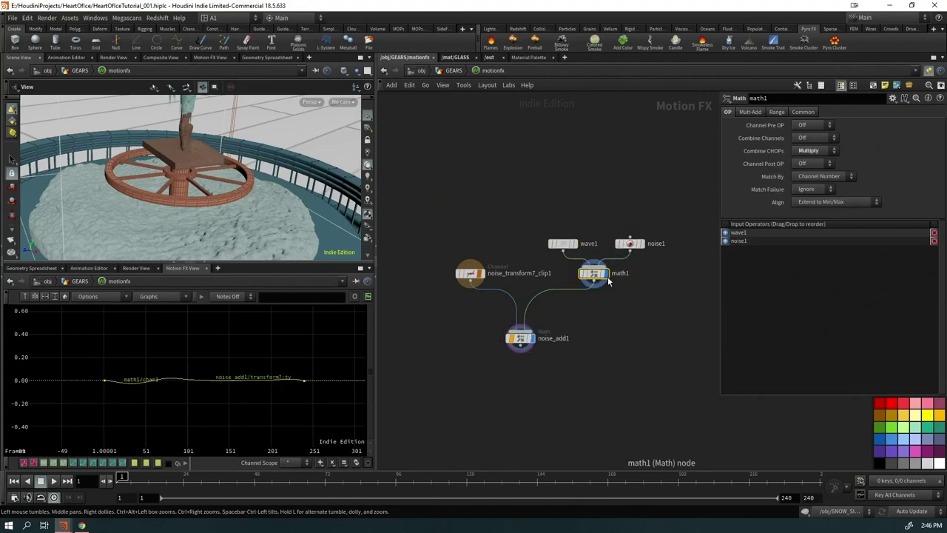
{"action": "left_click", "coordinate": [605, 273]}
{"action": "left_click", "coordinate": [518, 339]}
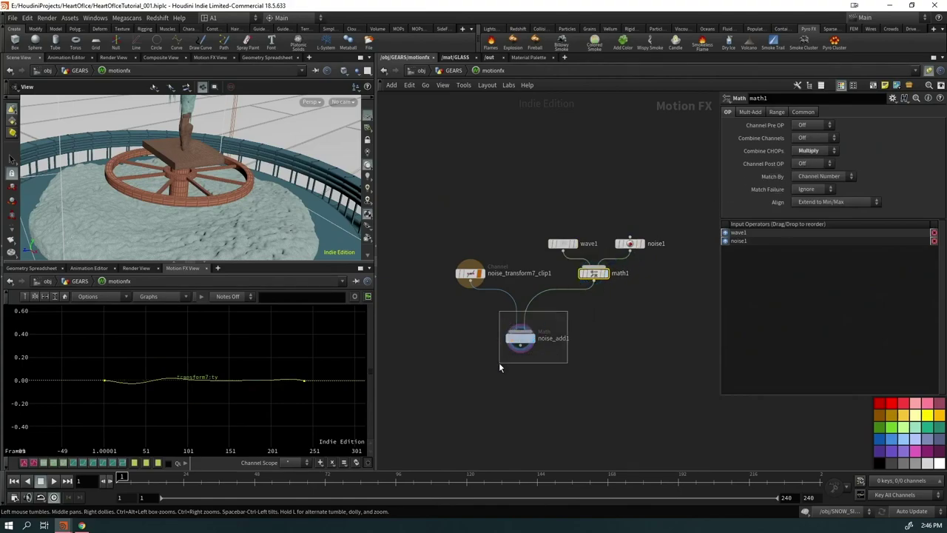
{"action": "left_click", "coordinate": [563, 245]}
Step: Return to the GEARS network, hide the motion graph and scrub through the wheel's animation with merge1 displayed
{"action": "left_click", "coordinate": [448, 71]}
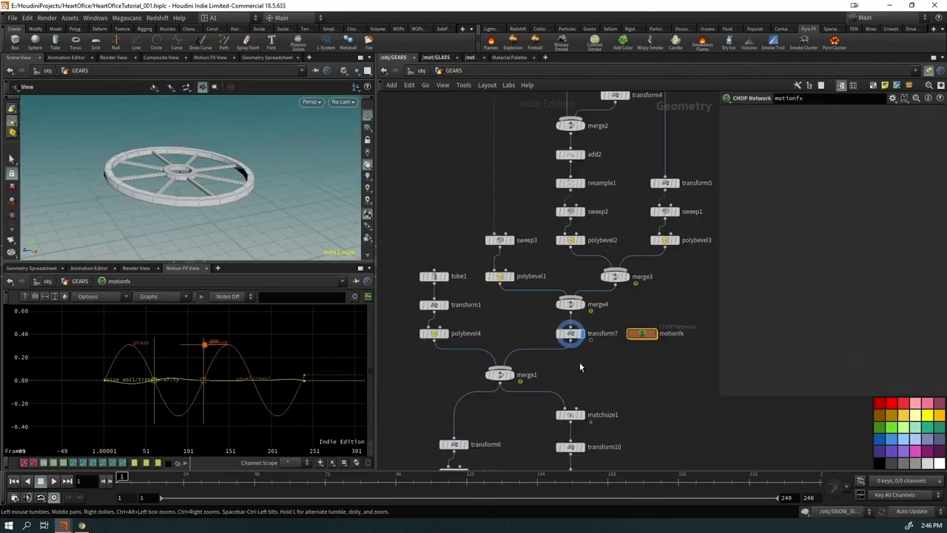
{"action": "left_click", "coordinate": [207, 265]}
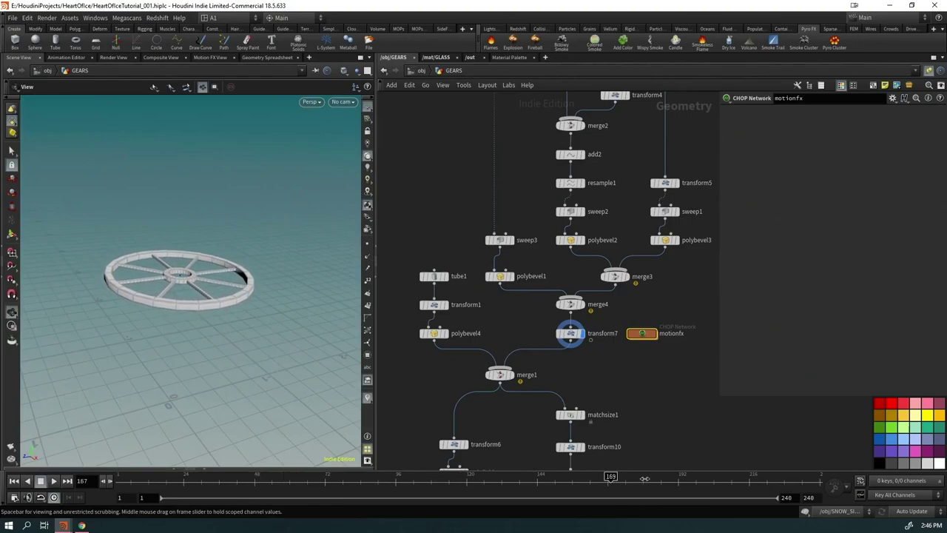
{"action": "left_click", "coordinate": [494, 376]}
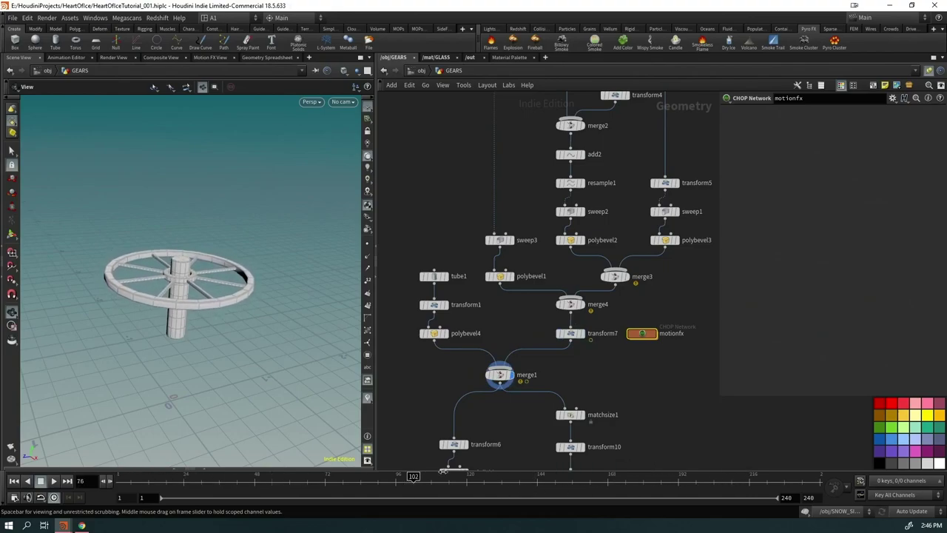
Step: Display transform6 and examine its Y rotation expression and evaluated value, scrubbing the timeline to view the wheel's spin
{"action": "middle_click_drag", "start_coordinate": [473, 459], "coordinate": [464, 292]}
{"action": "left_click", "coordinate": [456, 278]}
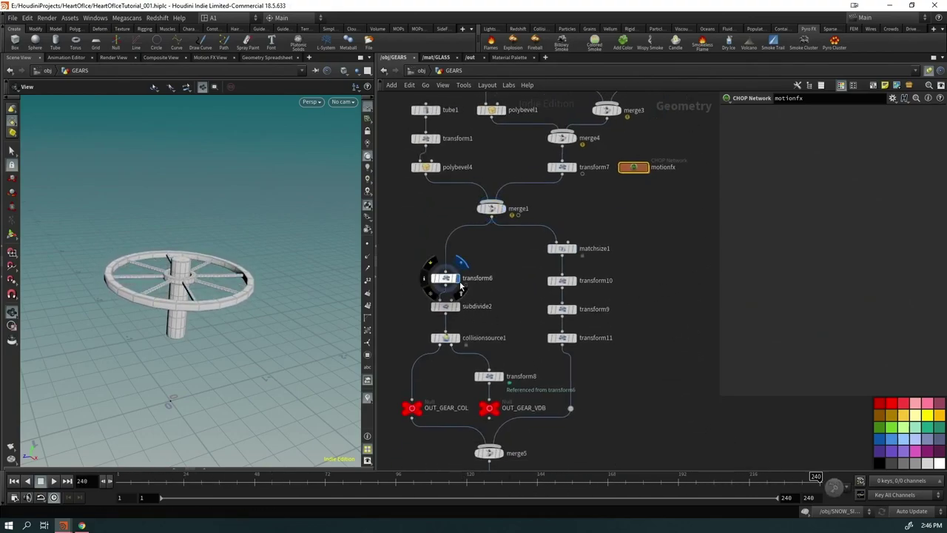
{"action": "left_click", "coordinate": [444, 278]}
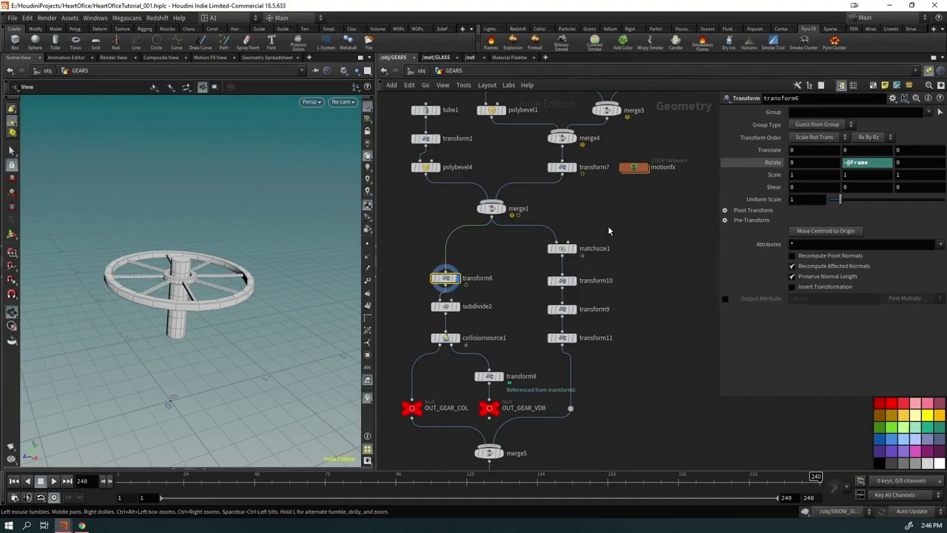
{"action": "left_click", "coordinate": [870, 162]}
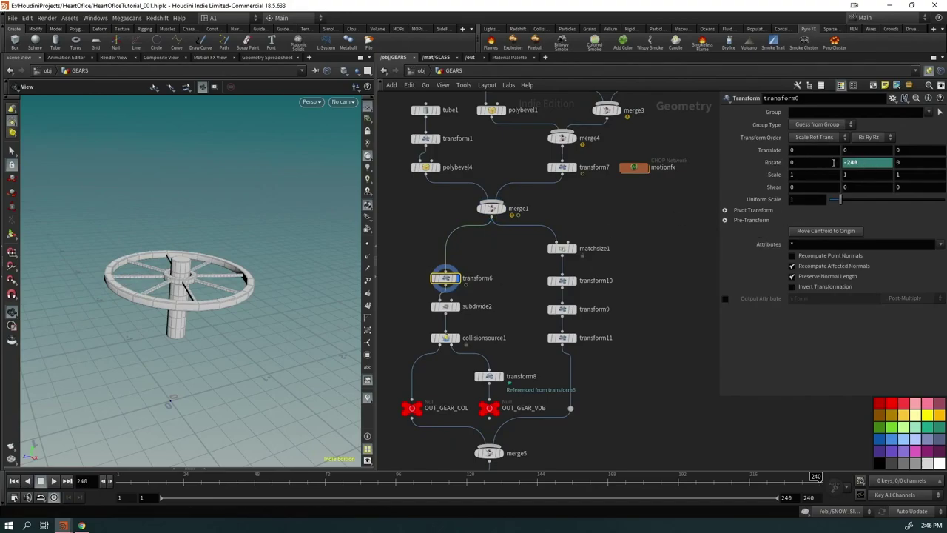
{"action": "left_click", "coordinate": [868, 163]}
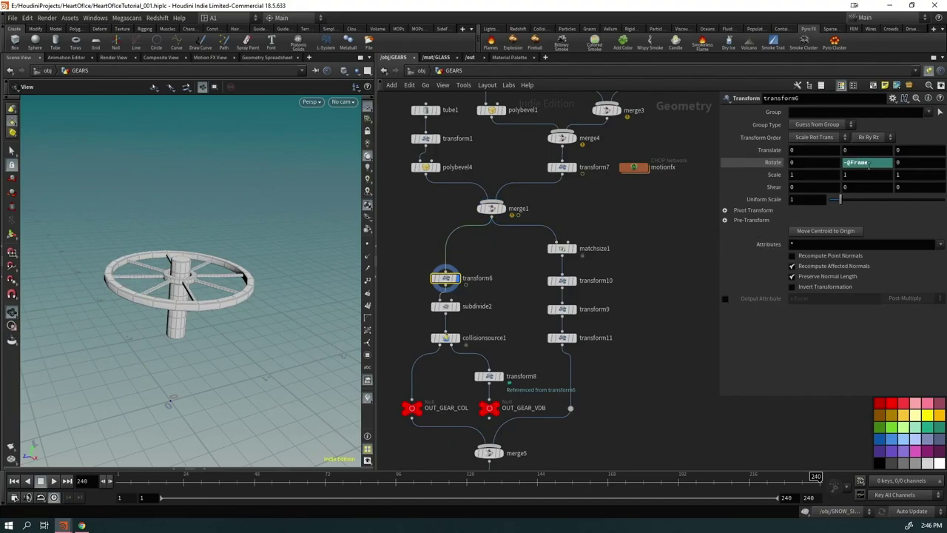
{"action": "key", "text": "Return"}
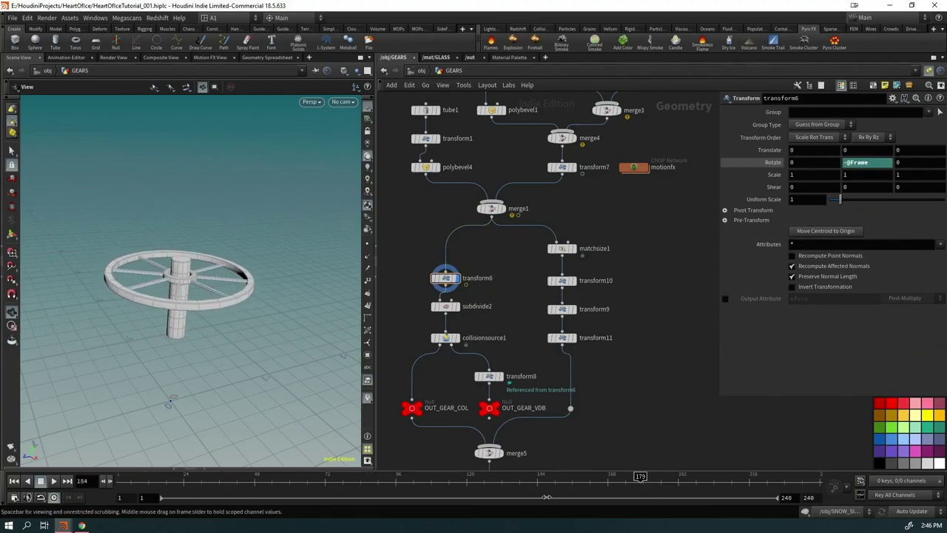
Step: Display subdivide2 and transform11 in turn to examine the subdivided wheel and the second gear on its sideways axle
{"action": "middle_click_drag", "start_coordinate": [605, 452], "coordinate": [590, 346]}
{"action": "left_click", "coordinate": [444, 199]}
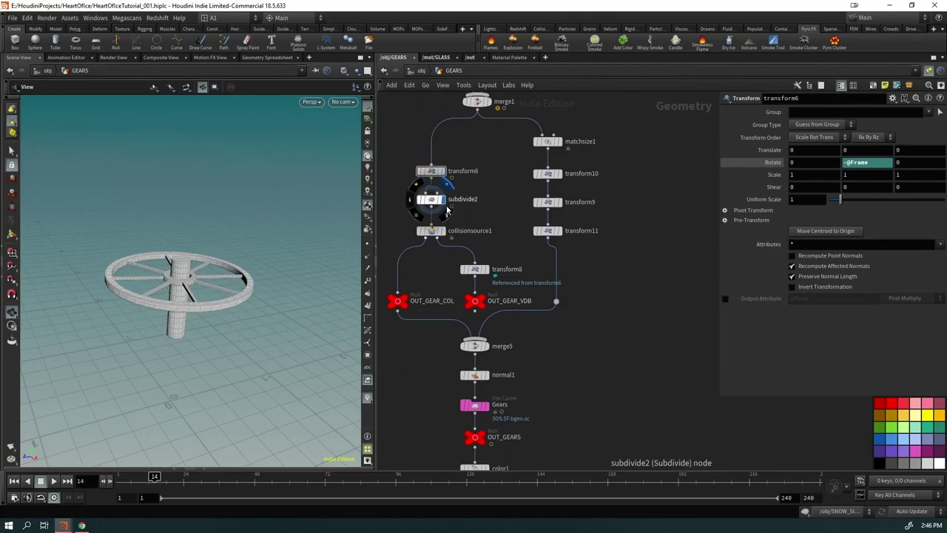
{"action": "left_click", "coordinate": [556, 230]}
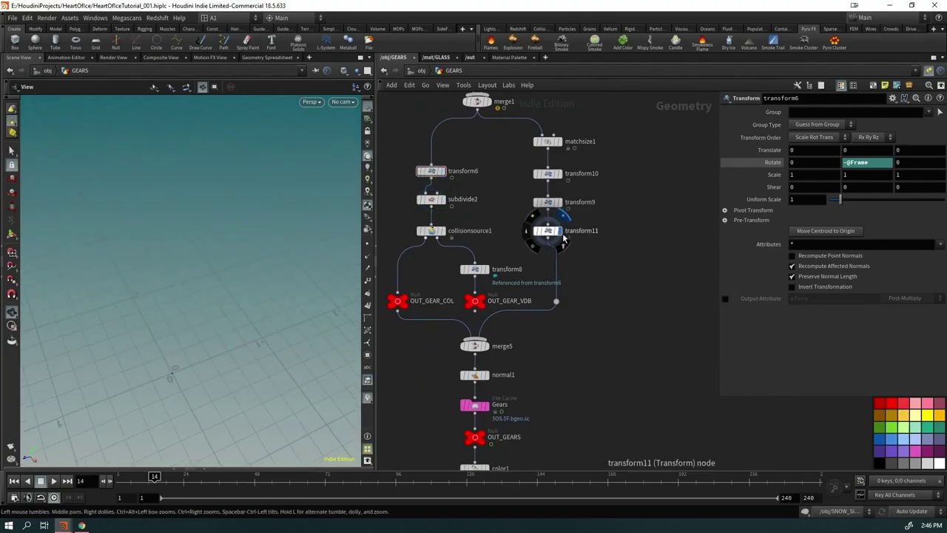
{"action": "right_click_drag", "start_coordinate": [176, 359], "coordinate": [332, 328]}
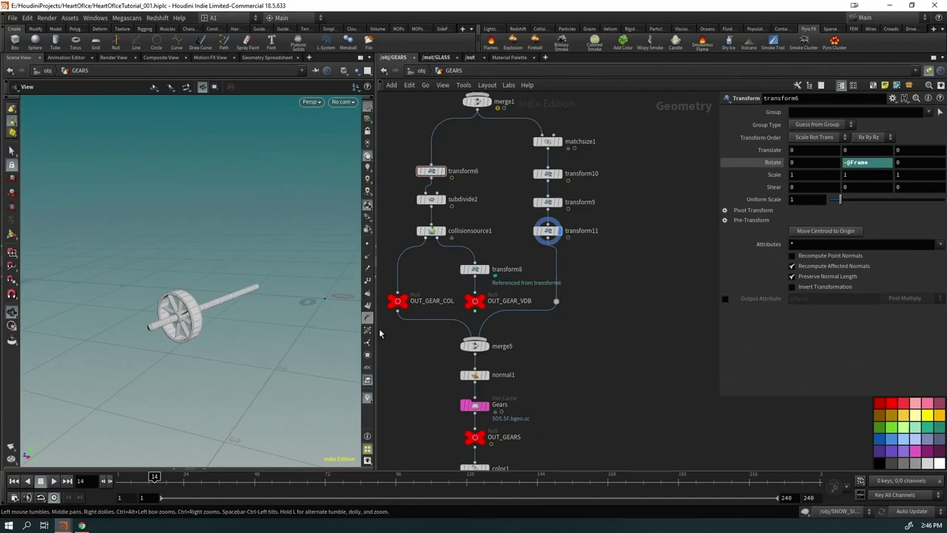
Step: Display subdivide2, collisionsource1, merge5, the Gears file cache and color1 in turn to examine the rest of the gear network
{"action": "left_click", "coordinate": [443, 200]}
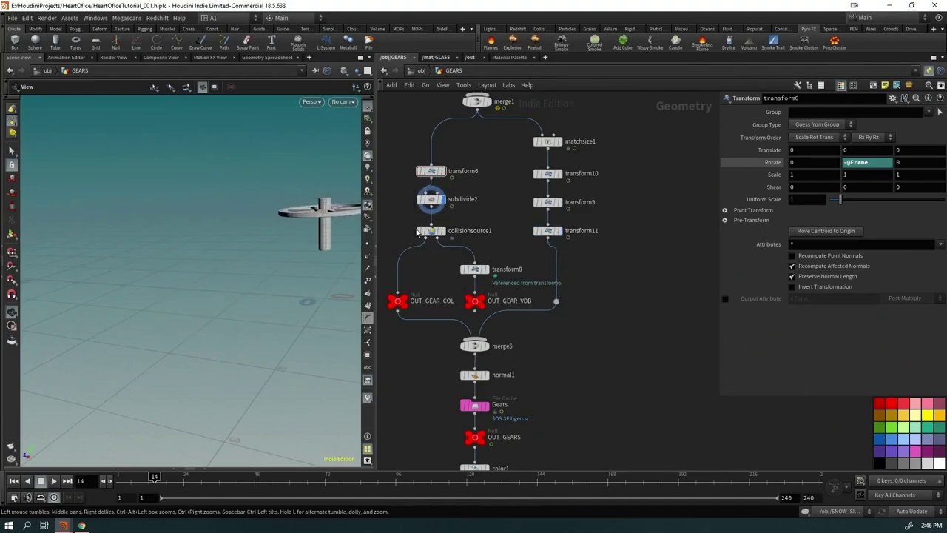
{"action": "left_click_drag", "start_coordinate": [311, 245], "coordinate": [248, 265]}
{"action": "right_click_drag", "start_coordinate": [248, 265], "coordinate": [303, 253]}
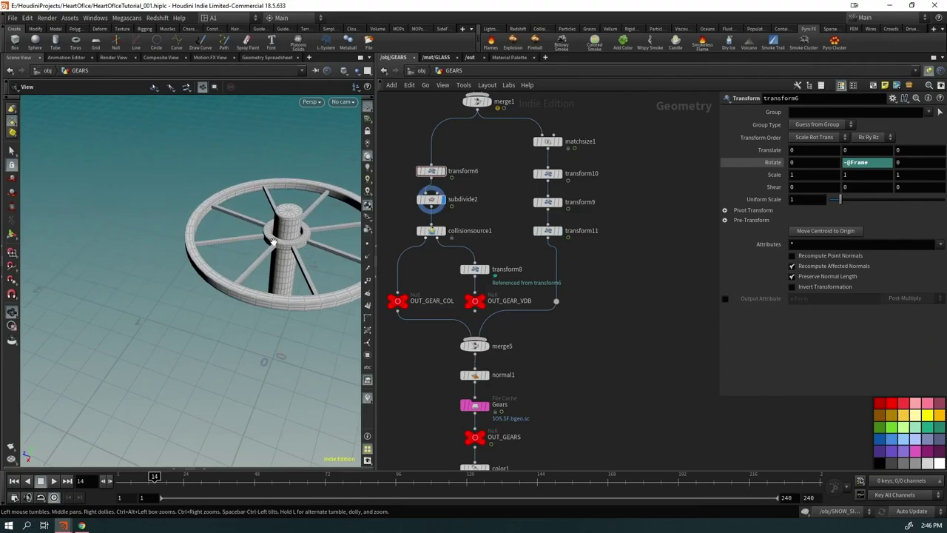
{"action": "left_click", "coordinate": [442, 231]}
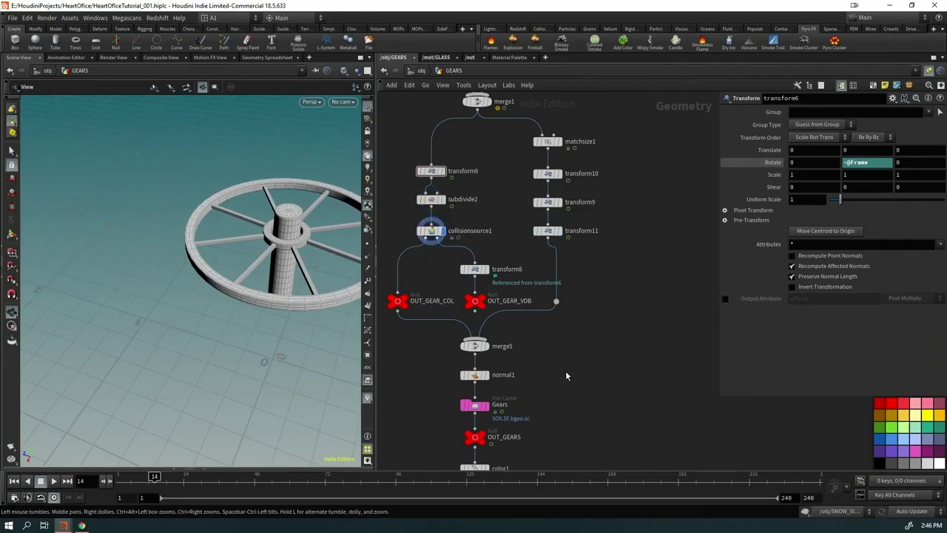
{"action": "left_click", "coordinate": [485, 346]}
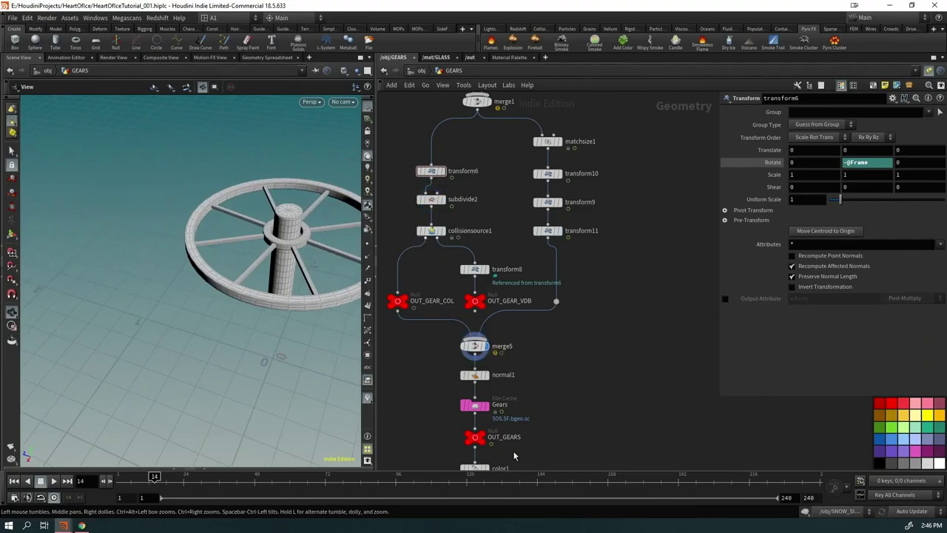
{"action": "middle_click_drag", "start_coordinate": [514, 456], "coordinate": [518, 353]}
{"action": "left_click", "coordinate": [486, 303]}
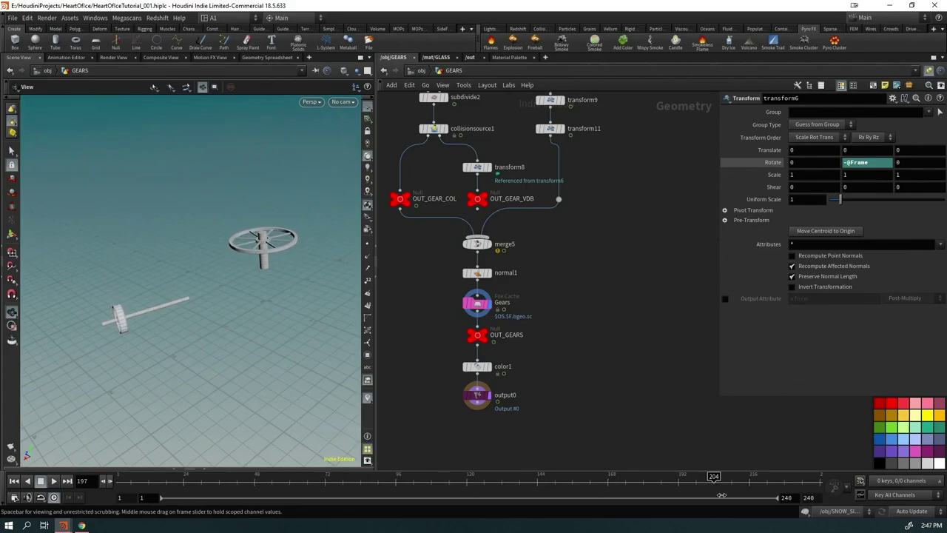
{"action": "left_click", "coordinate": [490, 367]}
Step: Return to the object level, scrub the timeline to frame 240 and examine the gears turning beneath the ballerina
{"action": "left_click", "coordinate": [420, 71]}
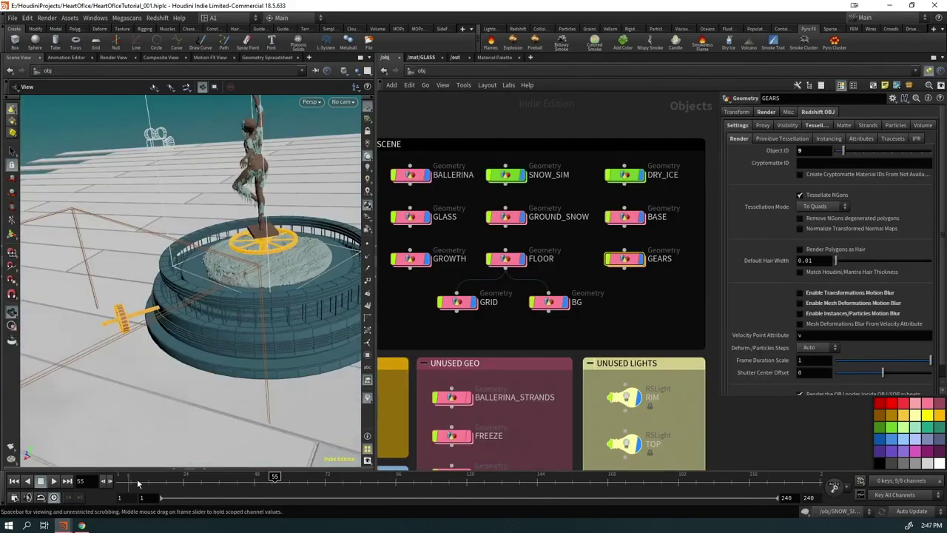
{"action": "left_click_drag", "start_coordinate": [341, 482], "coordinate": [815, 482]}
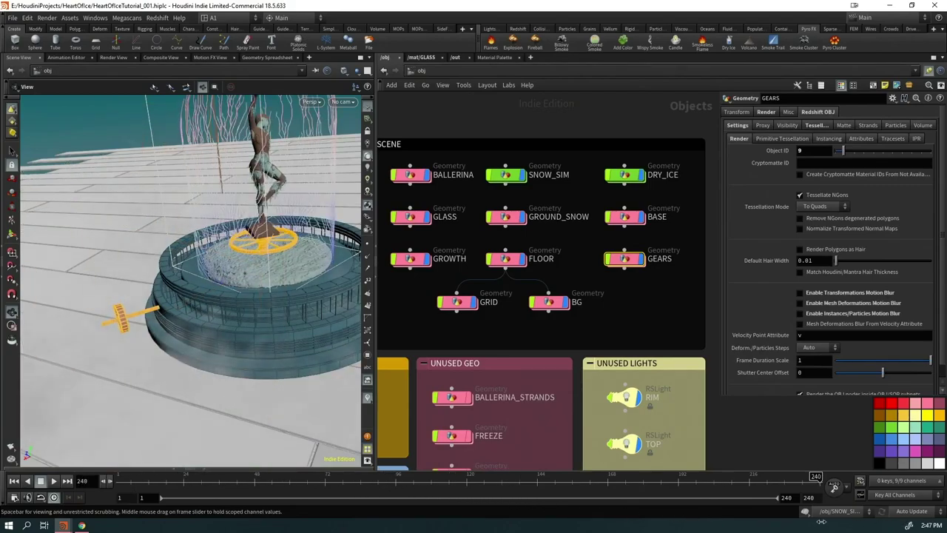
{"action": "left_click", "coordinate": [368, 397]}
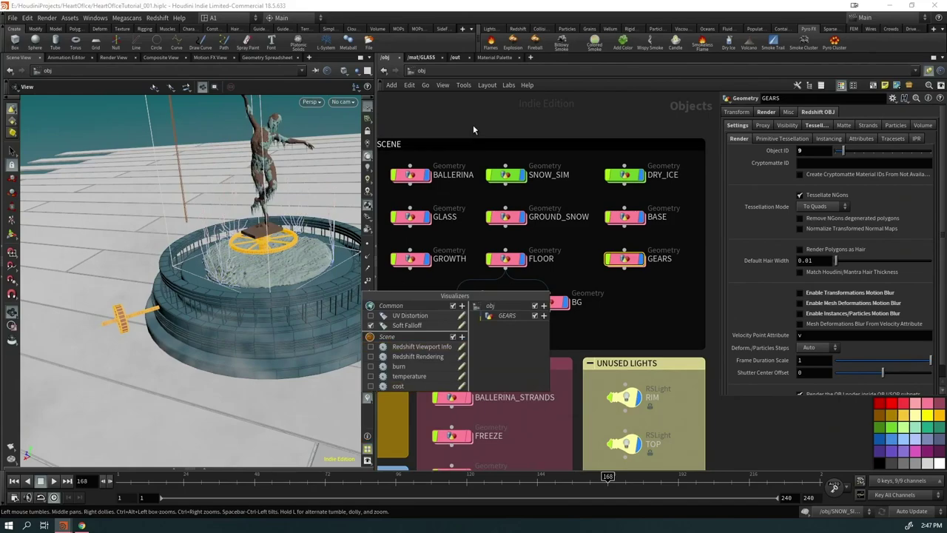
{"action": "scroll", "coordinate": [332, 302], "scroll_direction": "down", "scroll_amount": 5}
{"action": "left_click_drag", "start_coordinate": [332, 302], "coordinate": [256, 234]}
{"action": "left_click_drag", "start_coordinate": [216, 283], "coordinate": [209, 189]}
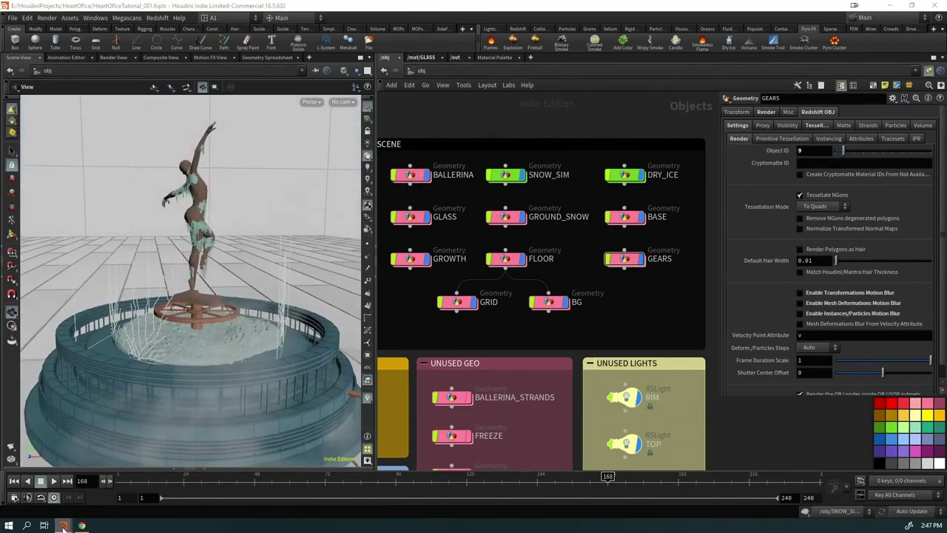
Step: Switch to the Frozen_001.hiplc Houdini session and examine its icicle render in a maximized Redshift Render View
{"action": "mouse_move", "coordinate": [63, 525]}
{"action": "left_click", "coordinate": [87, 465]}
{"action": "scroll", "coordinate": [240, 289], "scroll_direction": "up", "scroll_amount": 3}
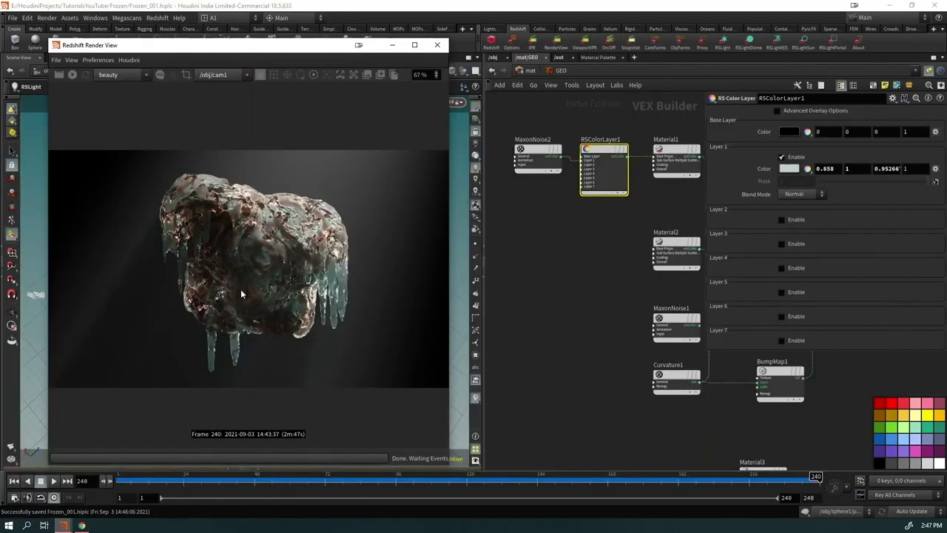
{"action": "scroll", "coordinate": [271, 256], "scroll_direction": "down", "scroll_amount": 1}
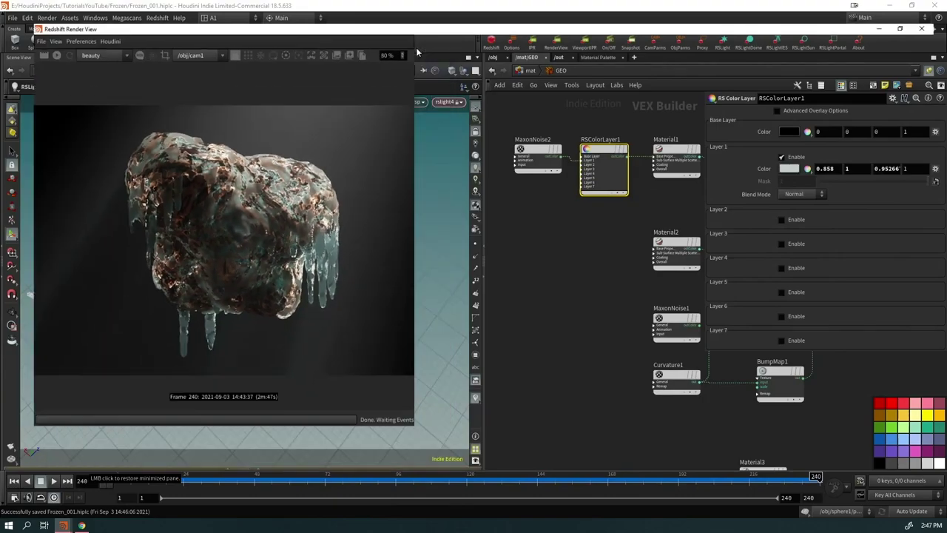
{"action": "left_click", "coordinate": [414, 45]}
{"action": "scroll", "coordinate": [486, 285], "scroll_direction": "up", "scroll_amount": 3}
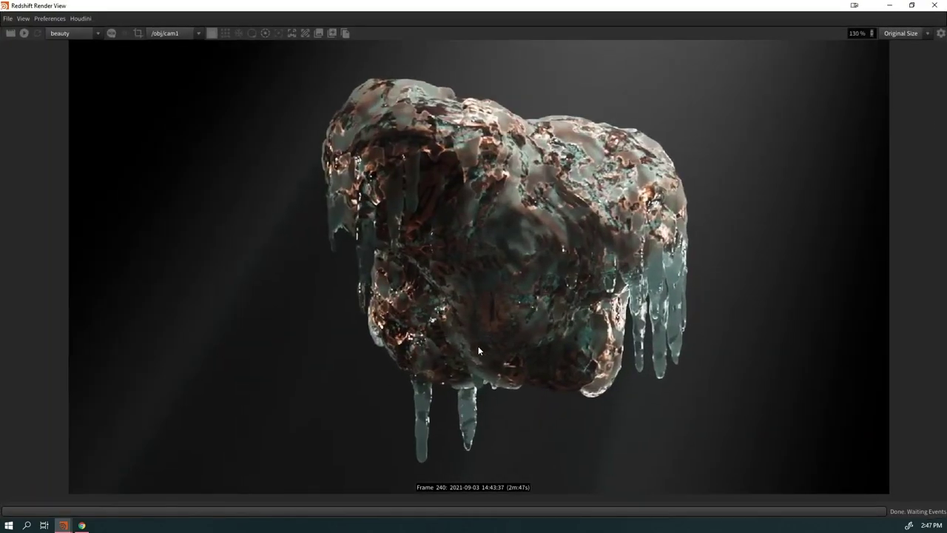
{"action": "scroll", "coordinate": [478, 345], "scroll_direction": "down", "scroll_amount": 2}
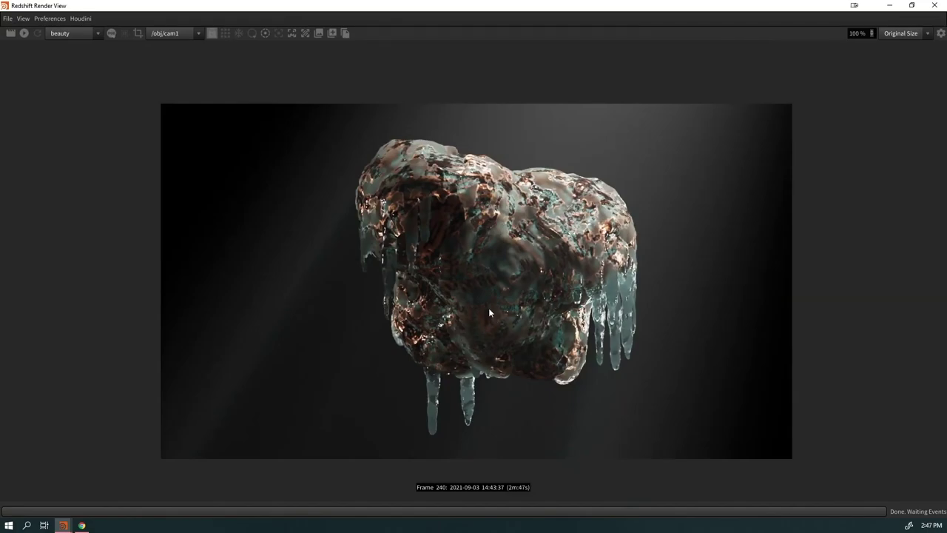
{"action": "scroll", "coordinate": [543, 330], "scroll_direction": "up", "scroll_amount": 2}
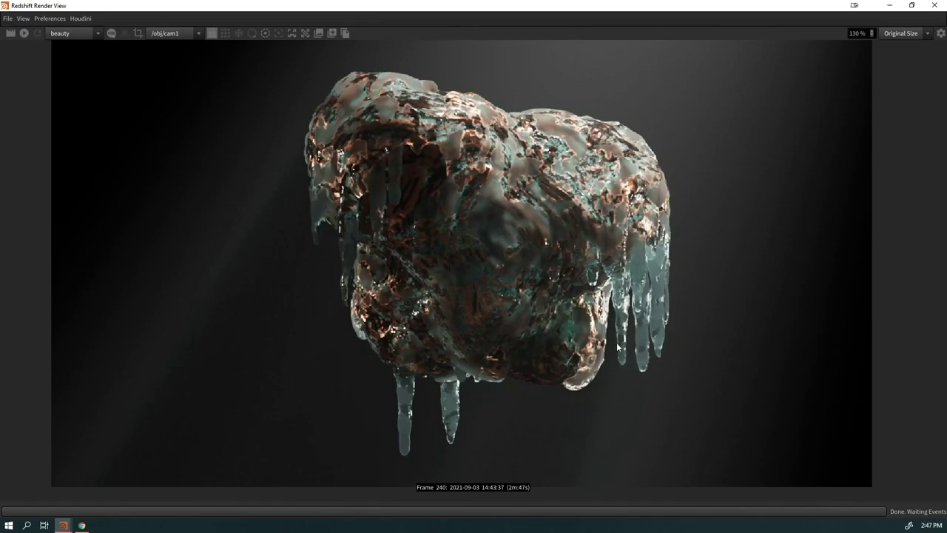
Step: Restore the render view to a smaller window and open the FROZEN material's network beside it
{"action": "left_click", "coordinate": [911, 5]}
{"action": "left_click", "coordinate": [566, 57]}
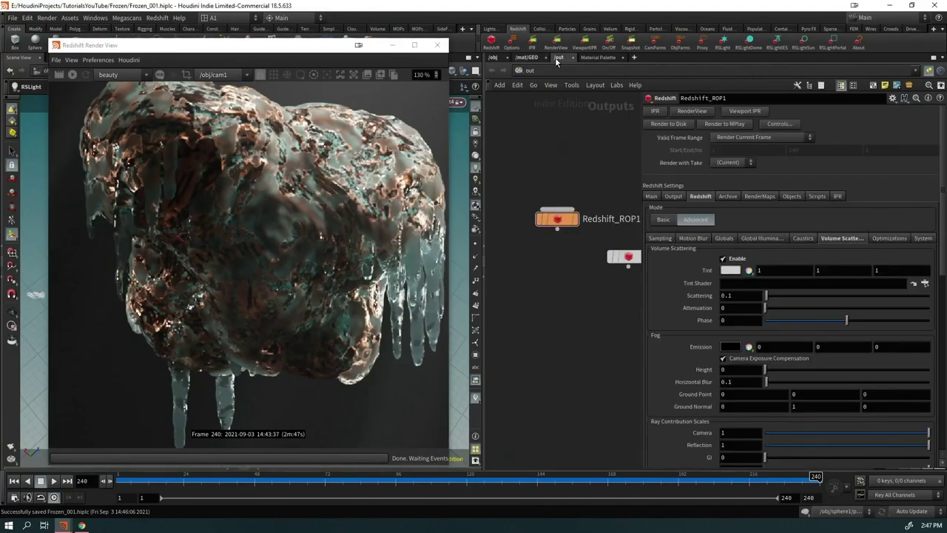
{"action": "left_click", "coordinate": [530, 56]}
{"action": "key", "text": "u"}
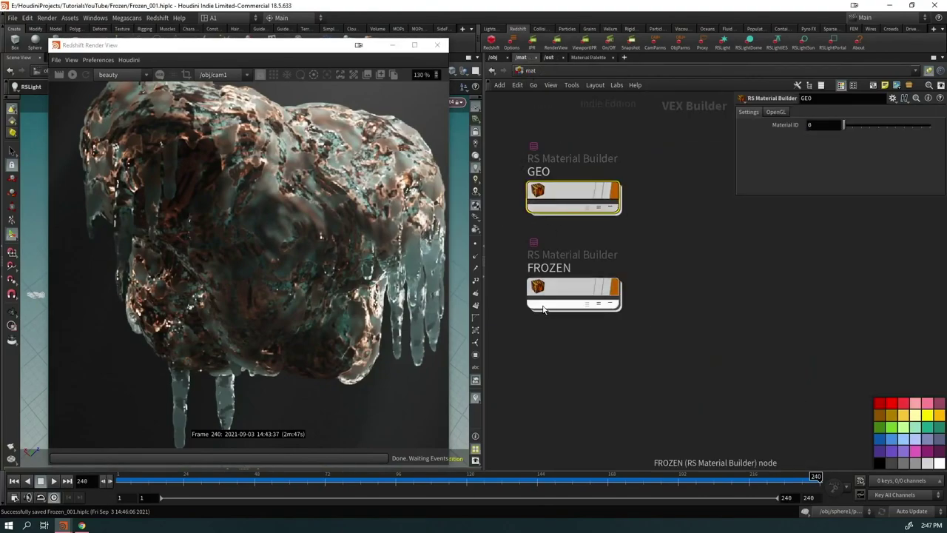
{"action": "double_click", "coordinate": [556, 291]}
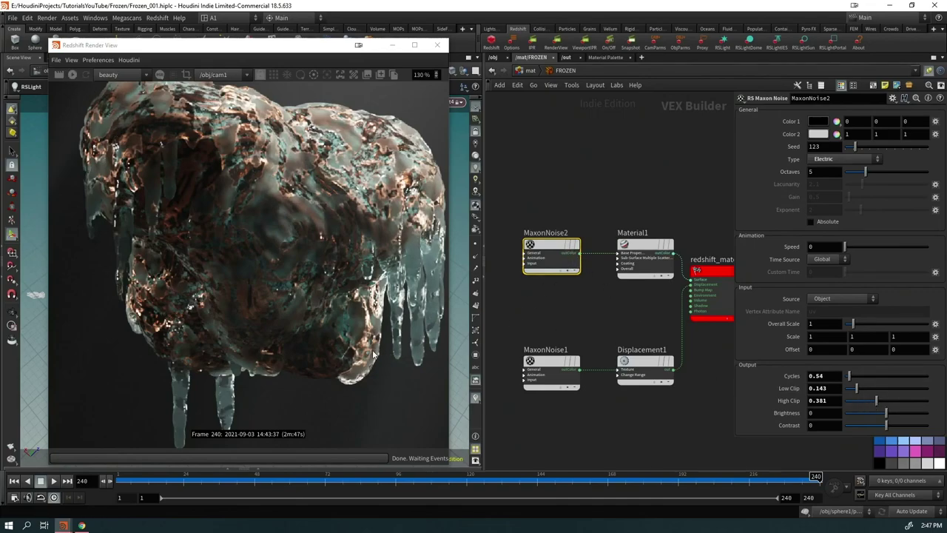
{"action": "left_click_drag", "start_coordinate": [374, 356], "coordinate": [345, 309]}
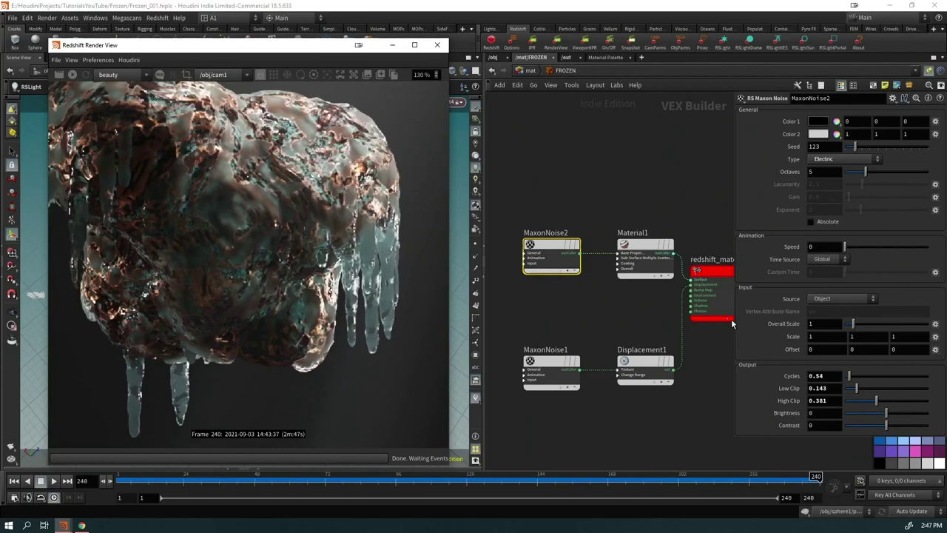
Step: Wire MaxonNoise2 straight into the redshift_material Surface input, move Material1 clear of the wire and start the live render
{"action": "left_click", "coordinate": [575, 256]}
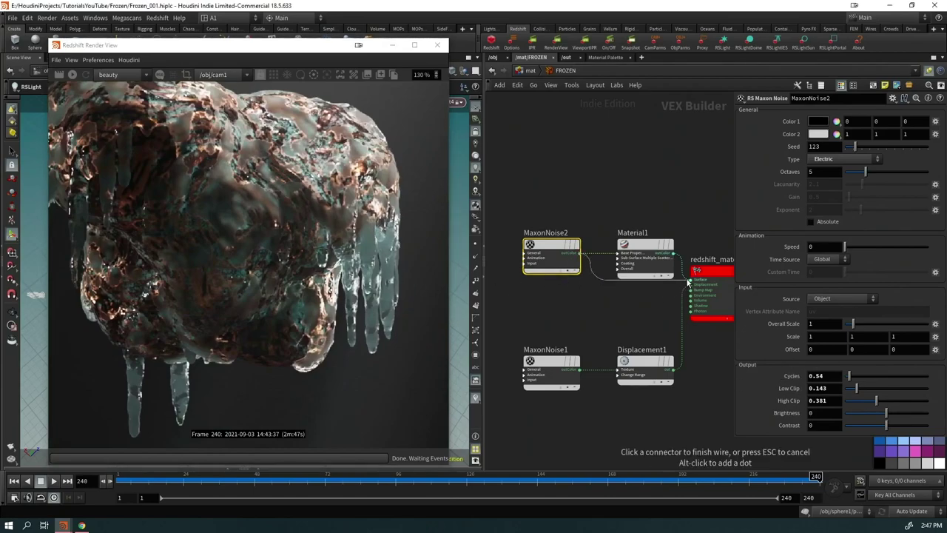
{"action": "left_click", "coordinate": [691, 279]}
{"action": "left_click_drag", "start_coordinate": [653, 269], "coordinate": [653, 229]}
{"action": "left_click", "coordinate": [98, 131]}
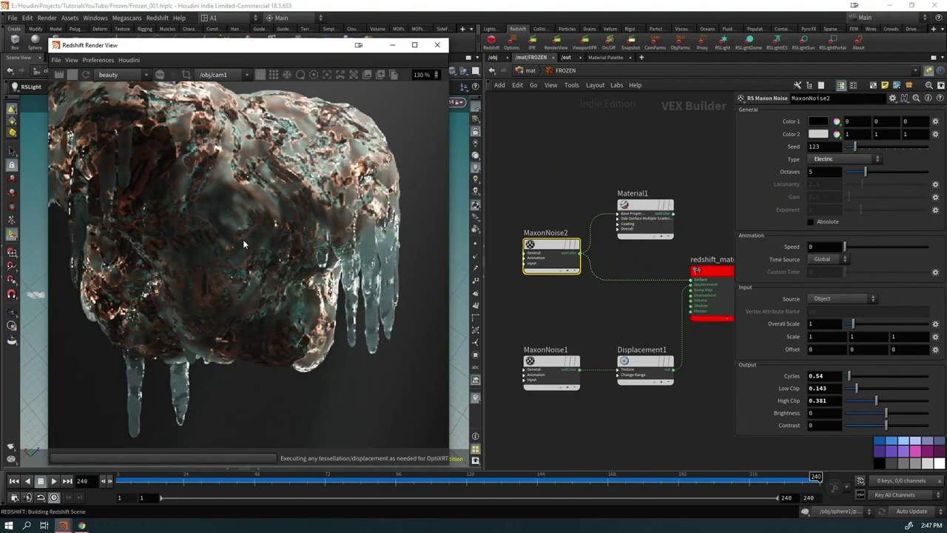
{"action": "scroll", "coordinate": [267, 206], "scroll_direction": "down", "scroll_amount": 2}
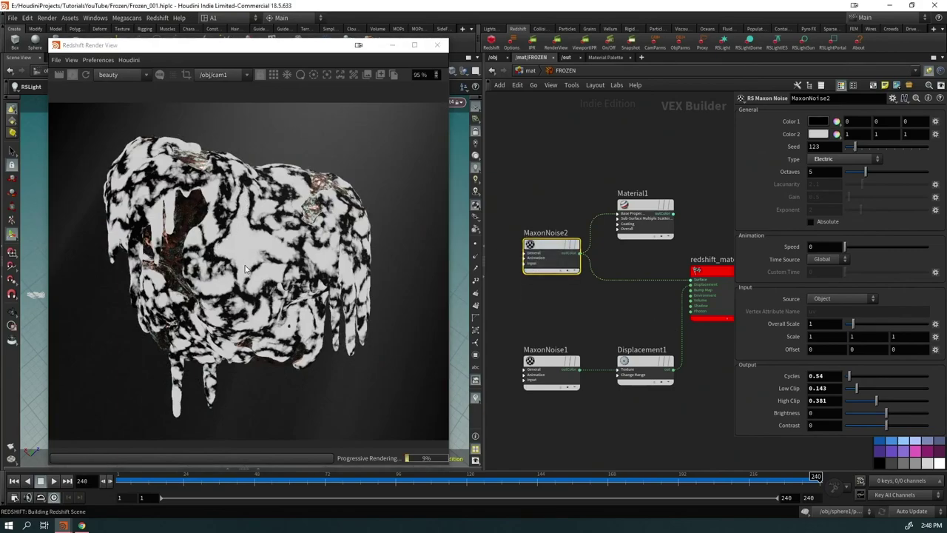
Step: Set MaxonNoise2's type to Buya with a Low Clip of 0 and a High Clip of 1
{"action": "mouse_move", "coordinate": [877, 401]}
{"action": "left_mouse_down"}
{"action": "mouse_move", "coordinate": [872, 390]}
{"action": "mouse_move", "coordinate": [928, 400]}
{"action": "mouse_move", "coordinate": [861, 387]}
{"action": "mouse_move", "coordinate": [873, 388]}
{"action": "left_mouse_up"}
{"action": "left_click", "coordinate": [844, 159]}
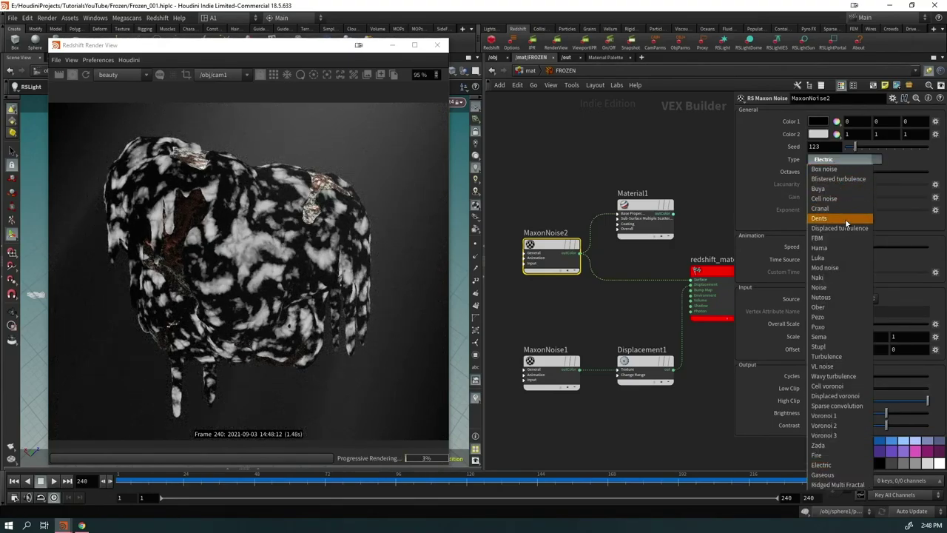
{"action": "left_click", "coordinate": [832, 190]}
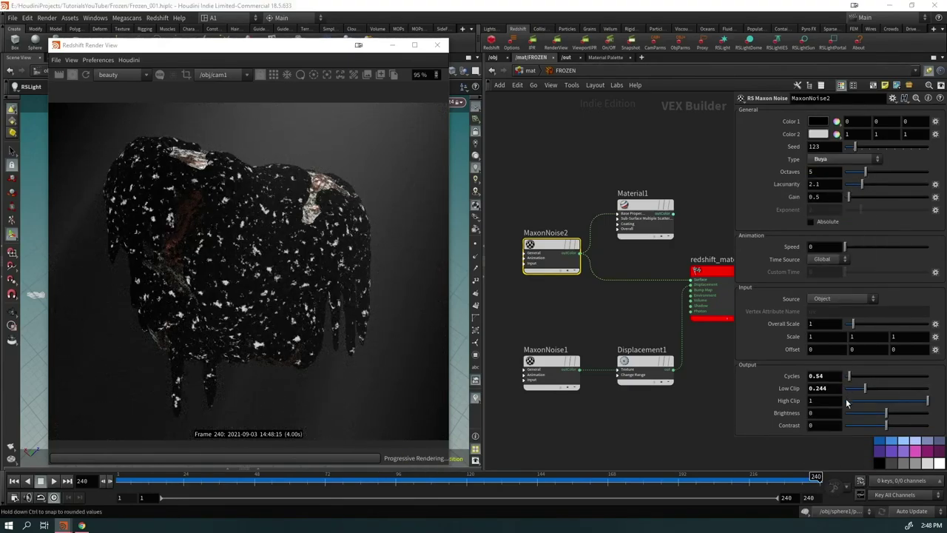
{"action": "left_click_drag", "start_coordinate": [864, 395], "coordinate": [842, 392]}
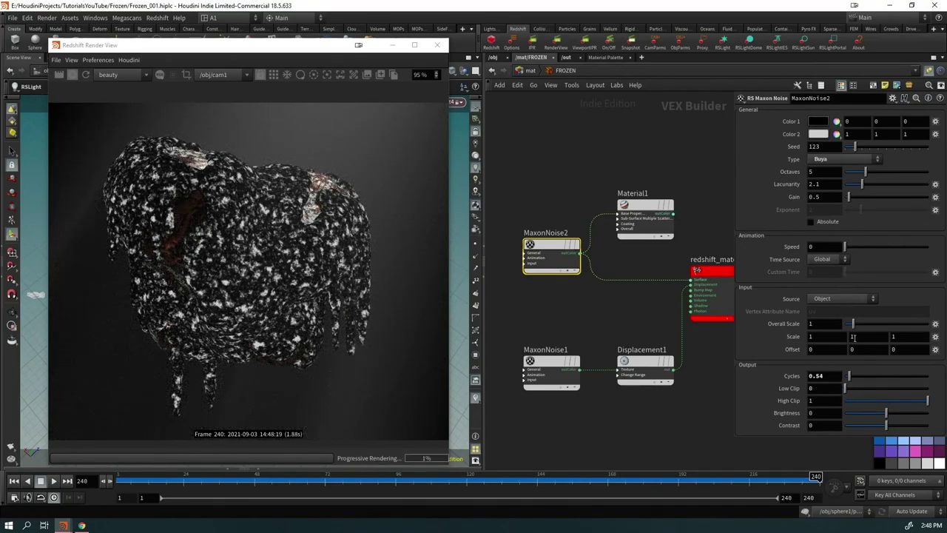
Step: Try stretching MaxonNoise2 on one axis at a time, with Scale Y at 10.9, X at 0.25 and Z at 0.25
{"action": "mouse_move", "coordinate": [862, 339]}
{"action": "middle_mouse_down"}
{"action": "mouse_move", "coordinate": [873, 338]}
{"action": "mouse_move", "coordinate": [847, 345]}
{"action": "middle_mouse_up"}
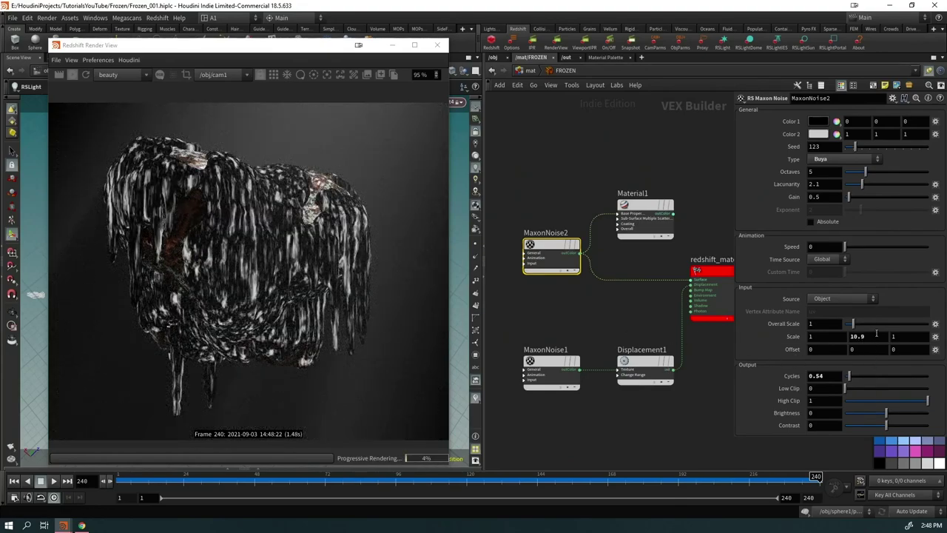
{"action": "type", "text": "1"}
{"action": "key", "text": "shift+Tab"}
{"action": "type", "text": "0.25"}
{"action": "key", "text": "Return"}
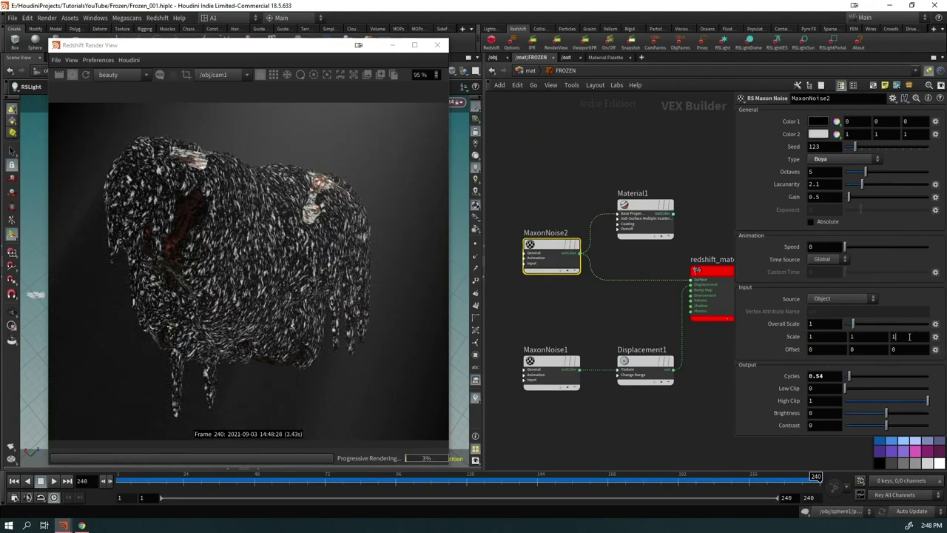
{"action": "key", "text": "BackSpace"}
{"action": "type", "text": "0.25"}
{"action": "key", "text": "Return"}
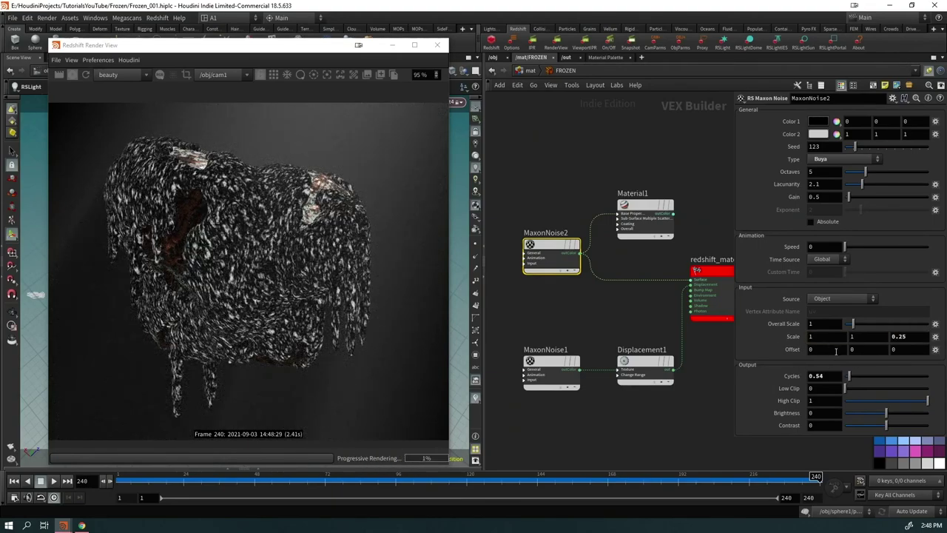
Step: Try MaxonNoise2 with Scale Y at 0.1, Scale Z at 1 and an Overall Scale of 4.7
{"action": "left_click", "coordinate": [866, 337]}
{"action": "type", "text": "0.1"}
{"action": "key", "text": "Tab"}
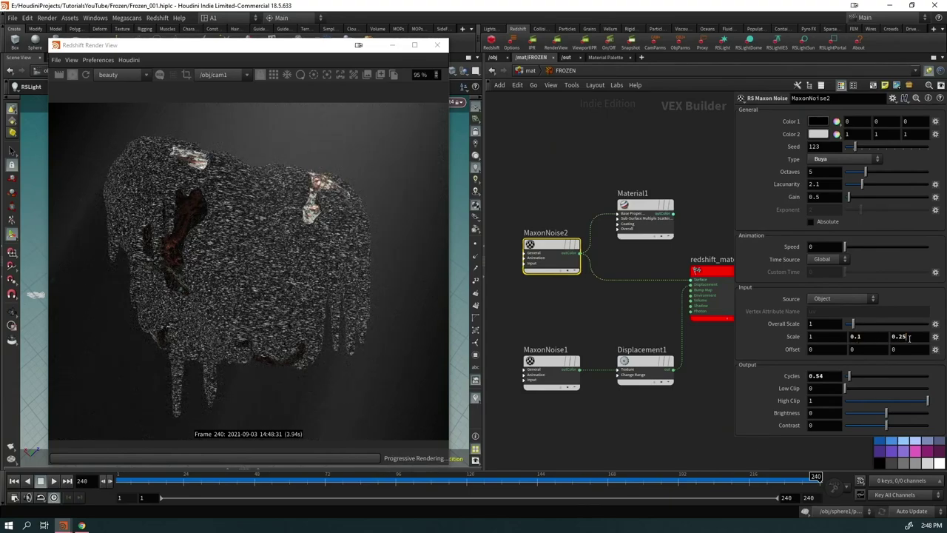
{"action": "type", "text": "0."}
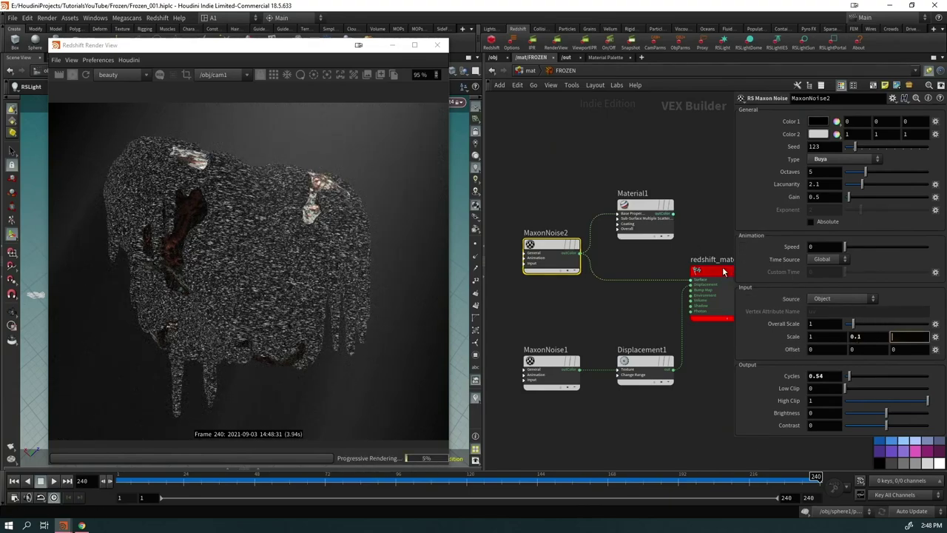
{"action": "type", "text": "1"}
{"action": "key", "text": "Return"}
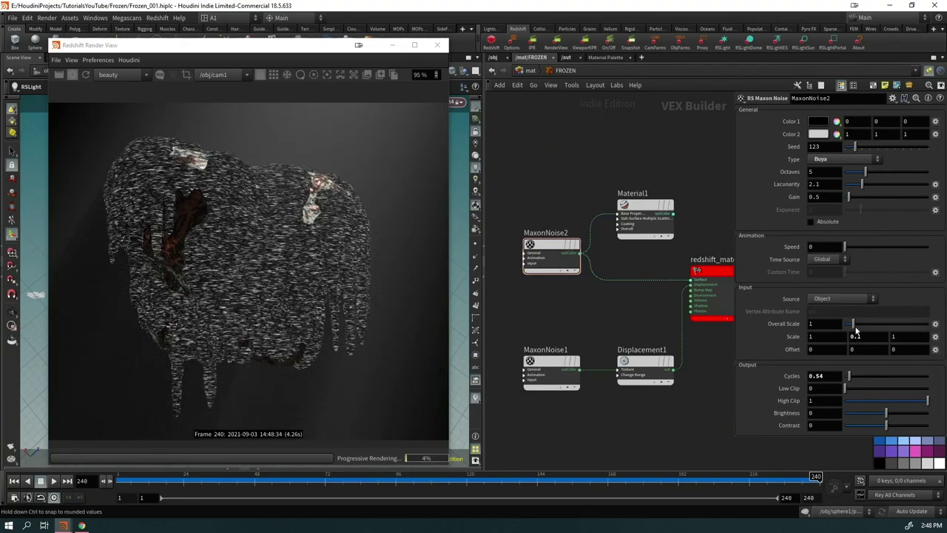
{"action": "left_click_drag", "start_coordinate": [854, 325], "coordinate": [885, 323]}
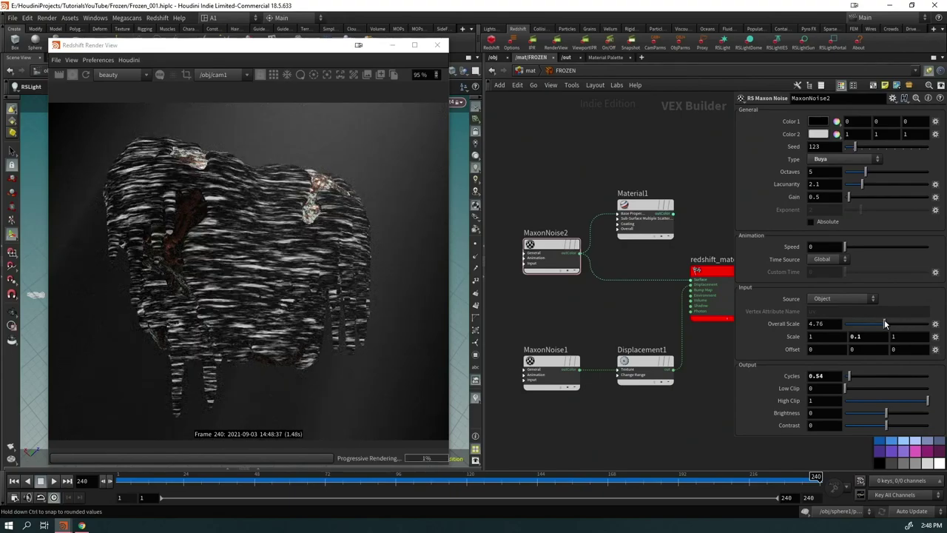
Step: Reconnect Material1 to the redshift_material Surface input, tidy its node position and inspect the shaded ice in the render view
{"action": "left_click_drag", "start_coordinate": [266, 45], "coordinate": [212, 56]}
{"action": "left_click_drag", "start_coordinate": [673, 219], "coordinate": [692, 279]}
{"action": "left_click_drag", "start_coordinate": [644, 204], "coordinate": [636, 231]}
{"action": "left_click_drag", "start_coordinate": [230, 57], "coordinate": [318, 32]}
{"action": "scroll", "coordinate": [344, 328], "scroll_direction": "up", "scroll_amount": 2}
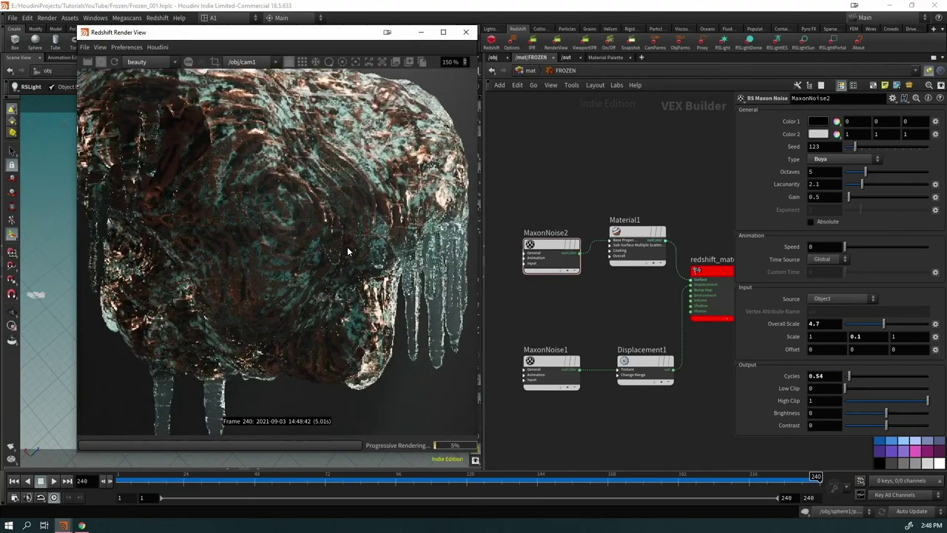
Step: Set MaxonNoise2's Scale Y to 10 and Overall Scale to 1, and check the vertical streaks in the render
{"action": "double_click", "coordinate": [856, 336]}
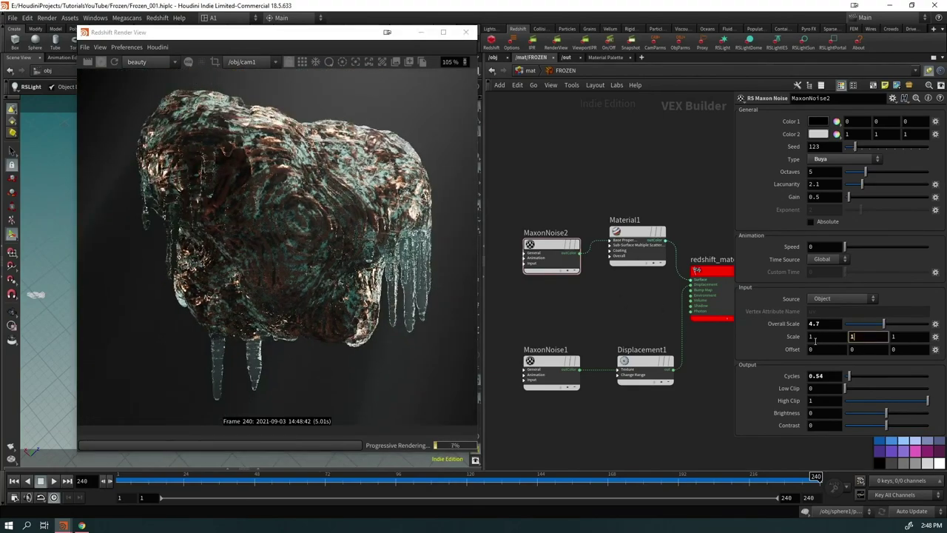
{"action": "double_click", "coordinate": [815, 324]}
{"action": "type", "text": "1"}
{"action": "key", "text": "Return"}
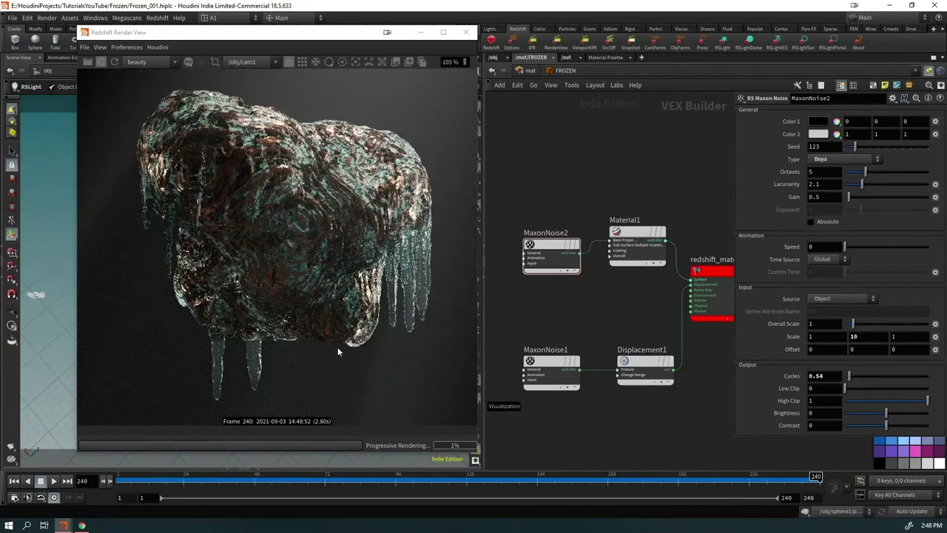
{"action": "scroll", "coordinate": [275, 268], "scroll_direction": "down", "scroll_amount": 2}
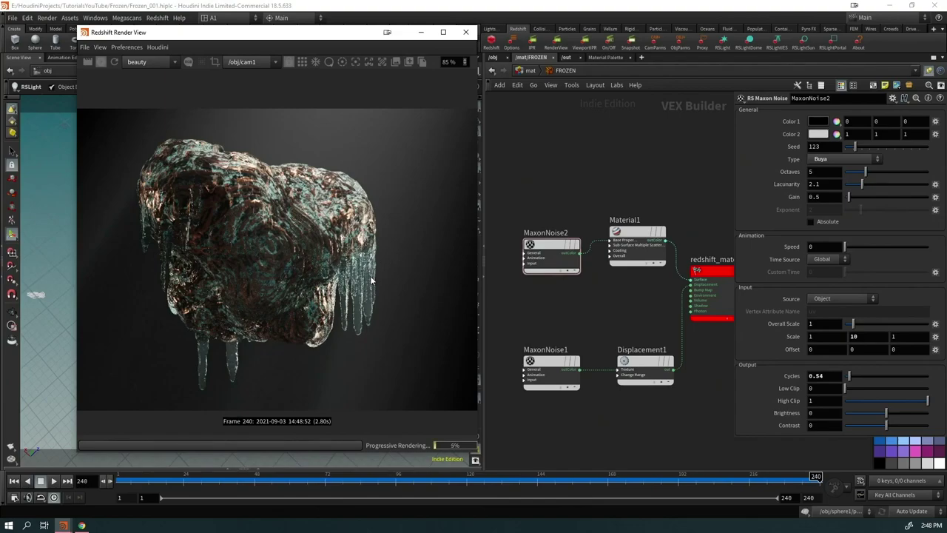
Step: Straighten MaxonNoise2 in FROZEN and, in the GEO material, set RSColorLayer1's Layer 1 color to 0.661, 1, 0.952667
{"action": "left_click_drag", "start_coordinate": [555, 255], "coordinate": [556, 243]}
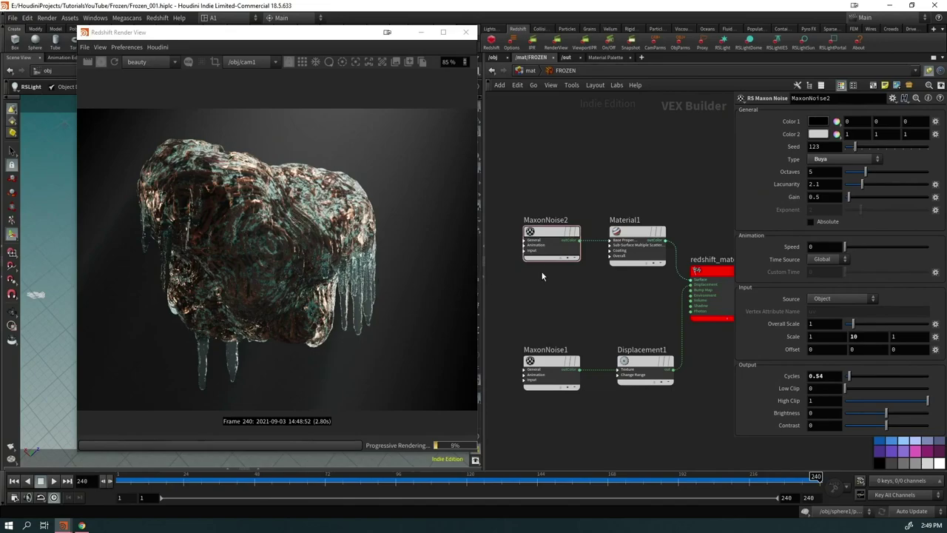
{"action": "left_click", "coordinate": [527, 70]}
{"action": "double_click", "coordinate": [565, 188]}
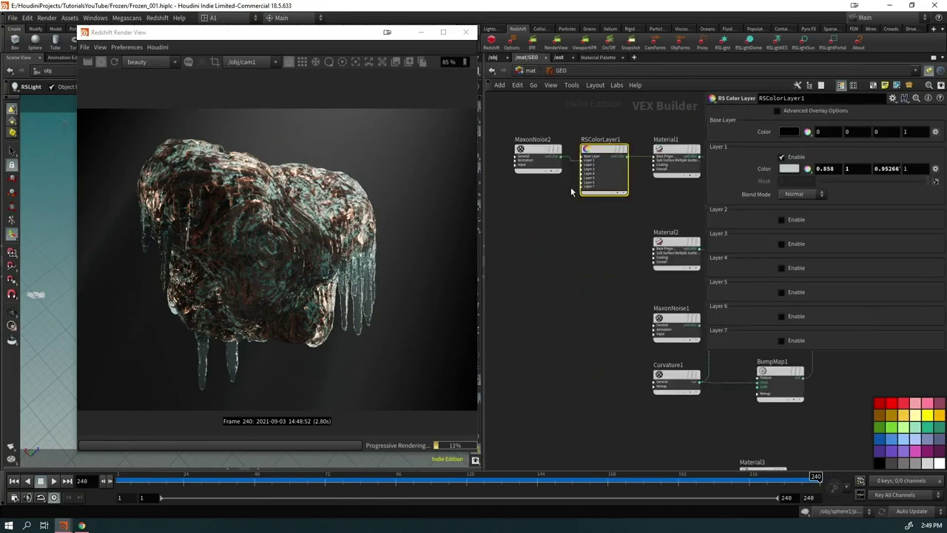
{"action": "left_click", "coordinate": [789, 169]}
{"action": "left_click_drag", "start_coordinate": [853, 170], "coordinate": [940, 170]}
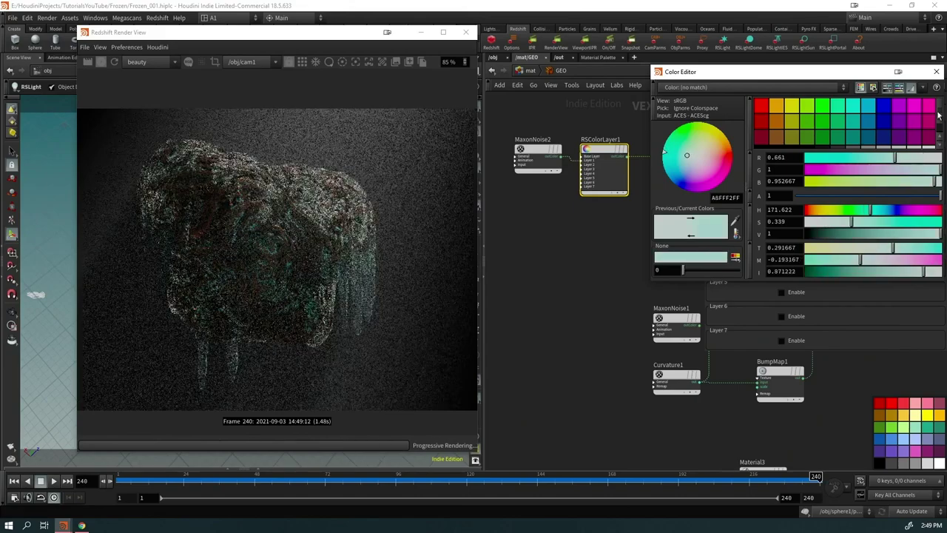
{"action": "left_click", "coordinate": [936, 71]}
Step: Check Material2's copper settings in GEO and try Curvature1's Radius at 0.05 and 0.1
{"action": "middle_click_drag", "start_coordinate": [664, 203], "coordinate": [563, 214]}
{"action": "left_click", "coordinate": [573, 257]}
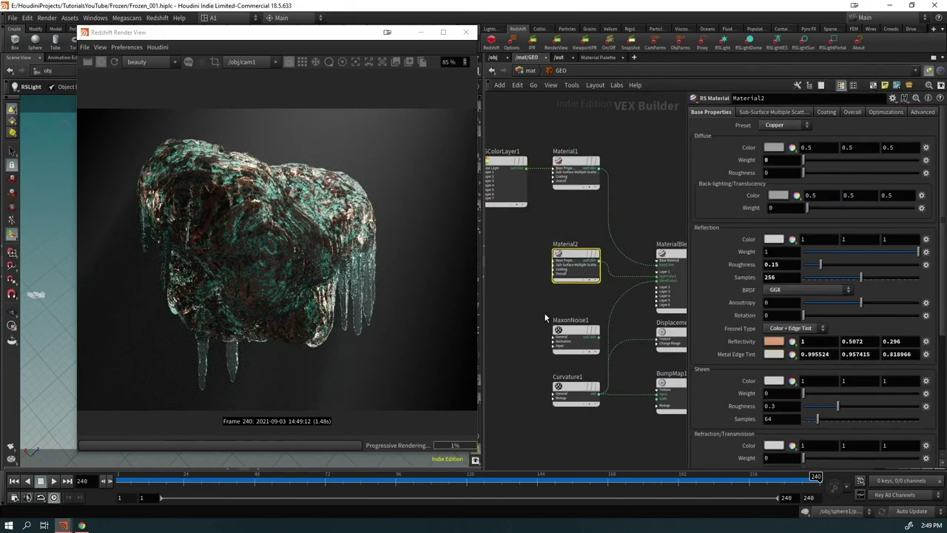
{"action": "middle_click_drag", "start_coordinate": [629, 343], "coordinate": [595, 335]}
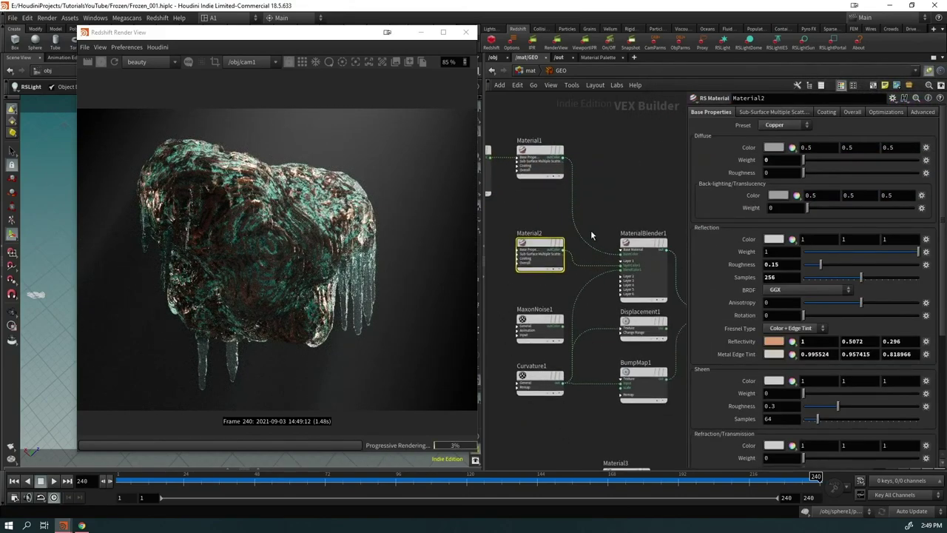
{"action": "left_click", "coordinate": [539, 382]}
{"action": "key", "text": "c"}
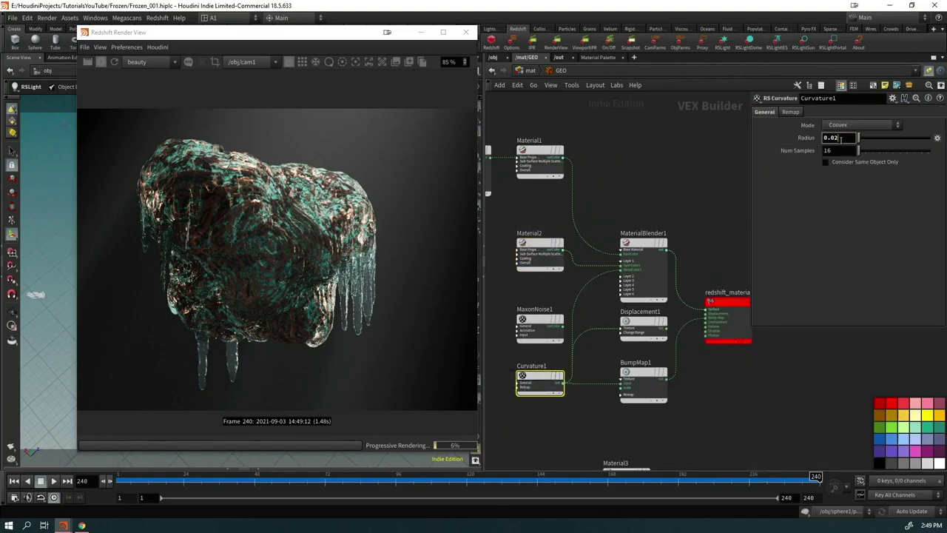
{"action": "key", "text": "Return"}
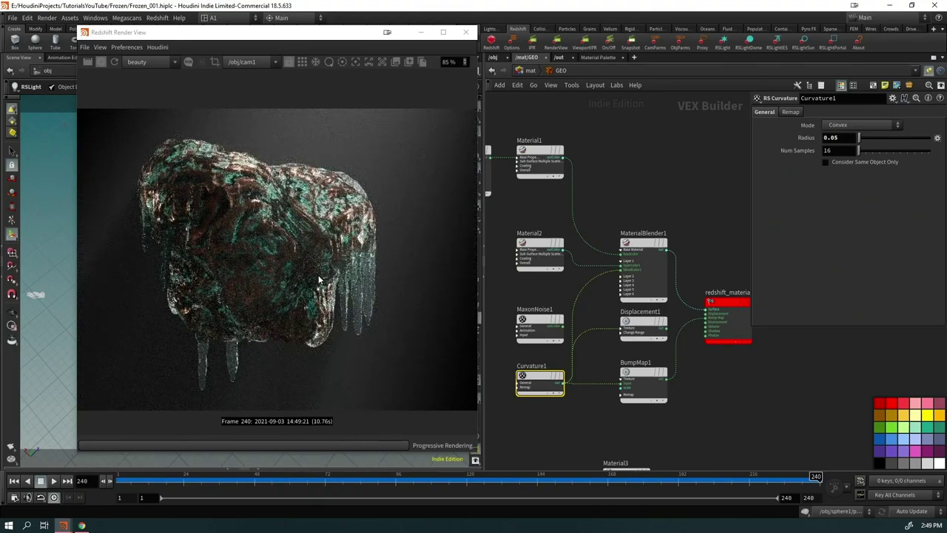
{"action": "key", "text": "BackSpace"}
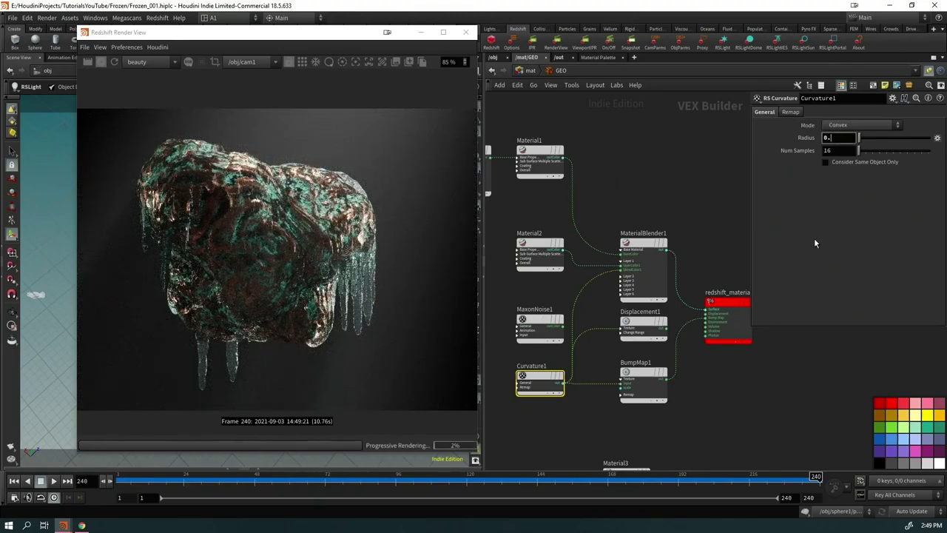
{"action": "type", "text": "1"}
{"action": "key", "text": "Return"}
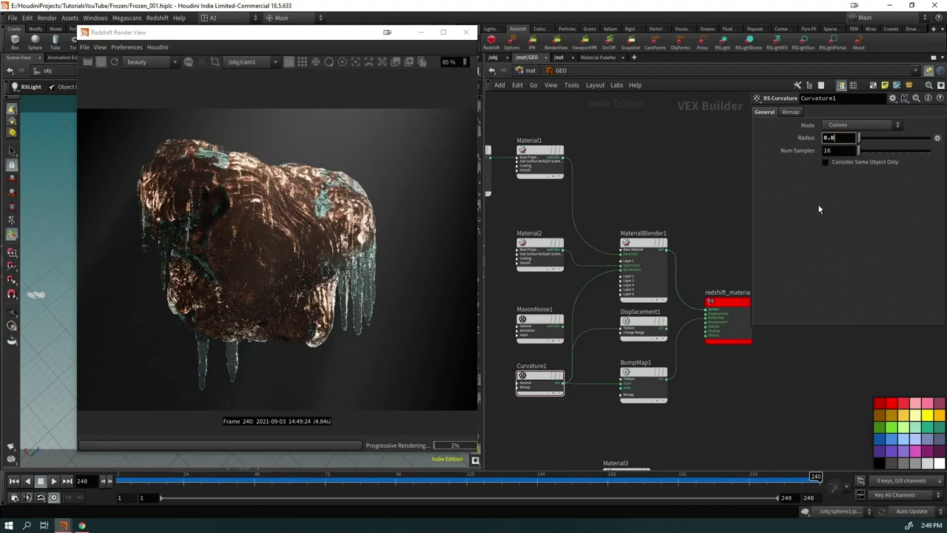
Step: Reduce Curvature1's Radius to 0.02, and further to 0.01
{"action": "type", "text": "2"}
{"action": "key", "text": "Return"}
{"action": "left_click", "coordinate": [849, 137]}
{"action": "key", "text": "BackSpace"}
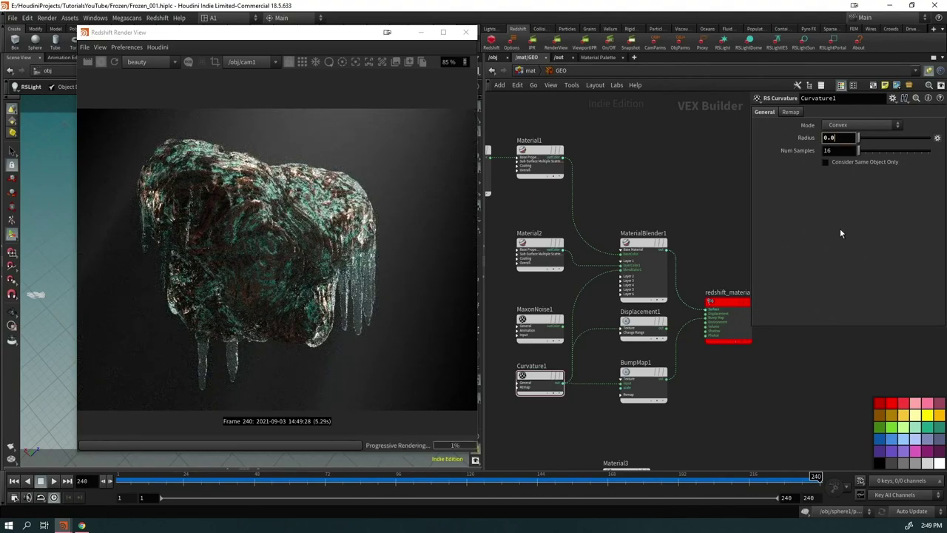
{"action": "type", "text": "1"}
{"action": "key", "text": "Return"}
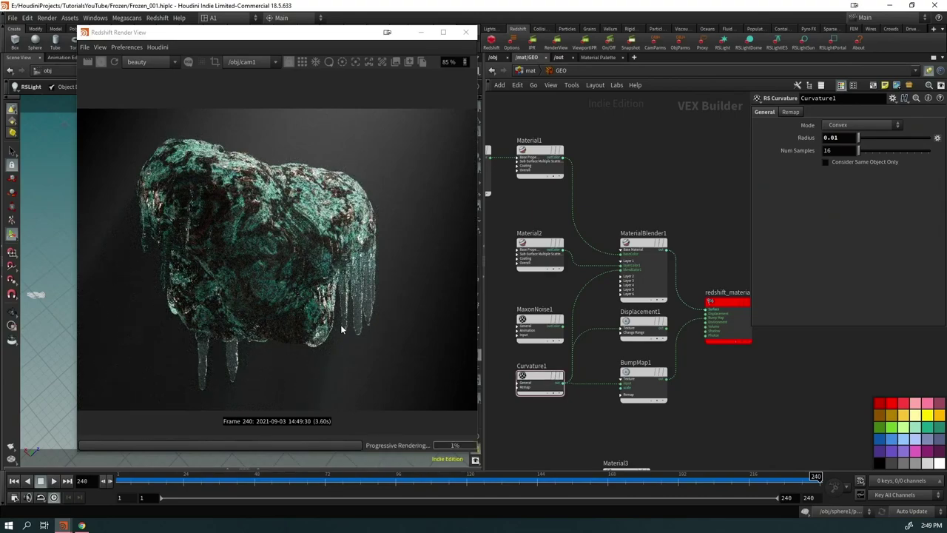
Step: Shift RSColorLayer1's Layer 1 color to a warm beige with hue 25, and close the color editor and render view
{"action": "middle_click_drag", "start_coordinate": [508, 257], "coordinate": [618, 262]}
{"action": "left_click", "coordinate": [578, 177]}
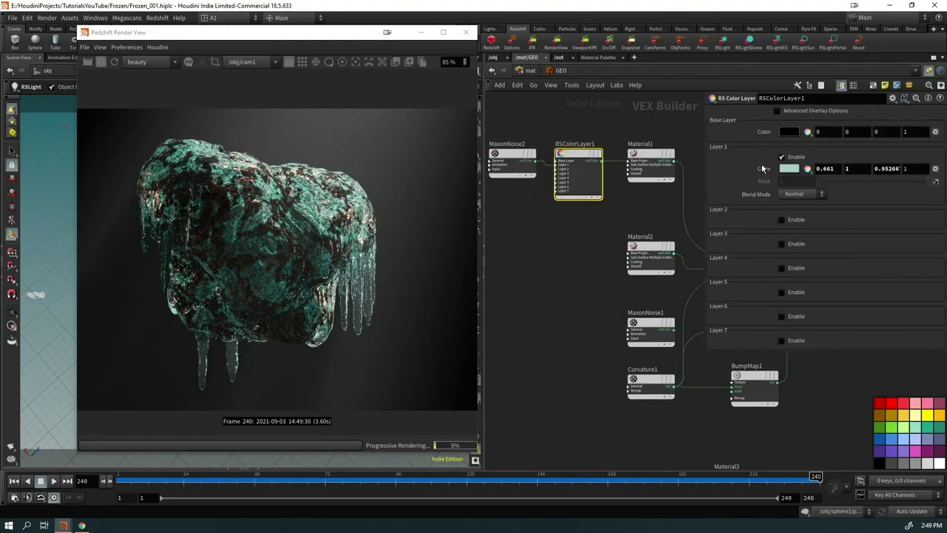
{"action": "left_click", "coordinate": [789, 169]}
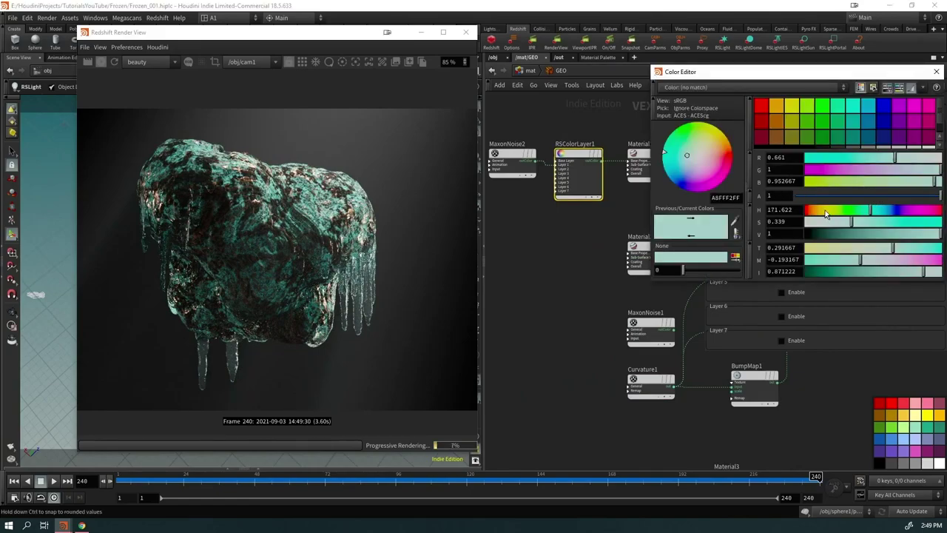
{"action": "left_click_drag", "start_coordinate": [826, 213], "coordinate": [815, 213]}
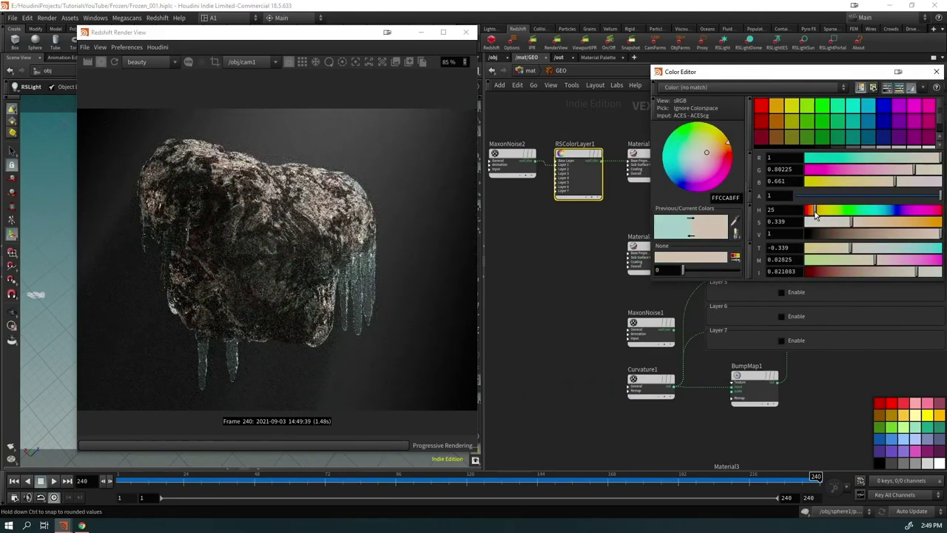
{"action": "scroll", "coordinate": [292, 269], "scroll_direction": "down", "scroll_amount": 1}
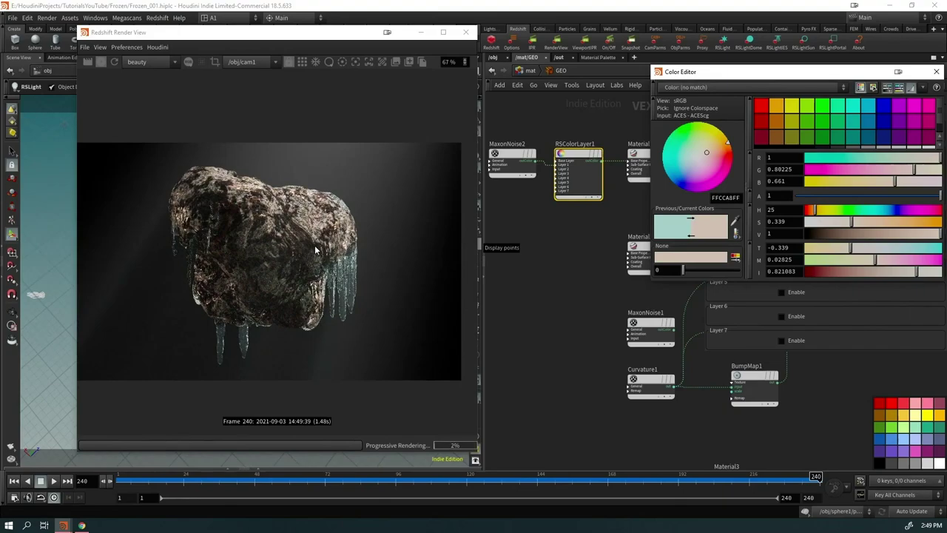
{"action": "left_click", "coordinate": [465, 32]}
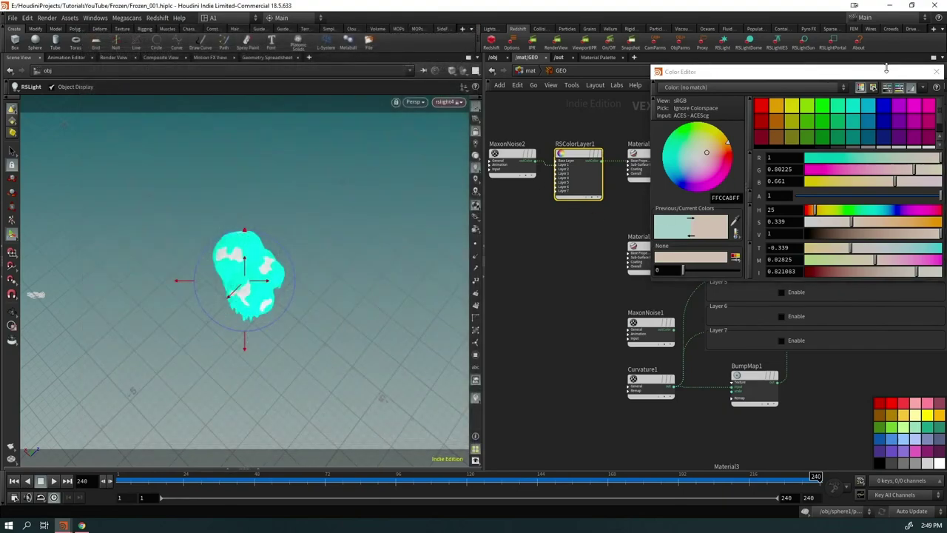
{"action": "left_click", "coordinate": [936, 72]}
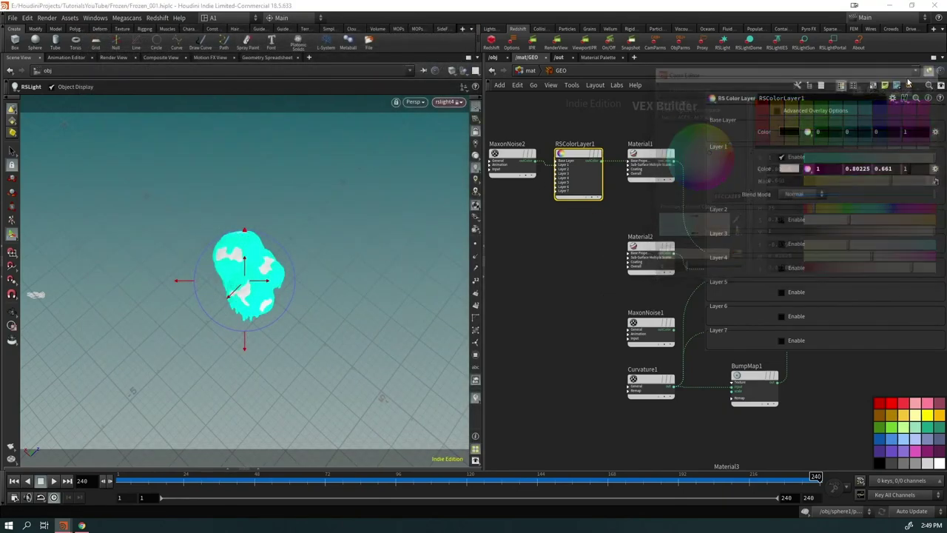
Step: Reopen the Redshift Render View full screen and inspect the recolored heart up close
{"action": "left_click", "coordinate": [556, 42]}
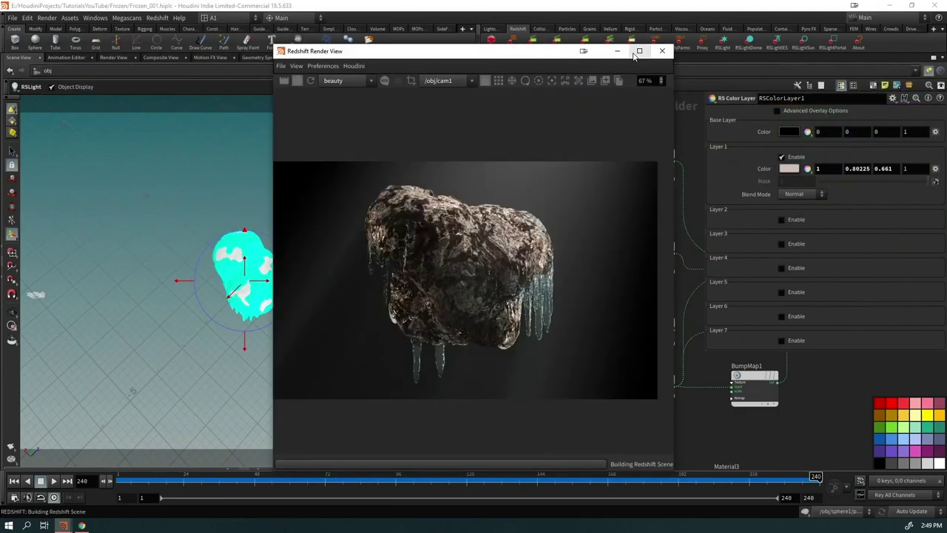
{"action": "left_click", "coordinate": [640, 51]}
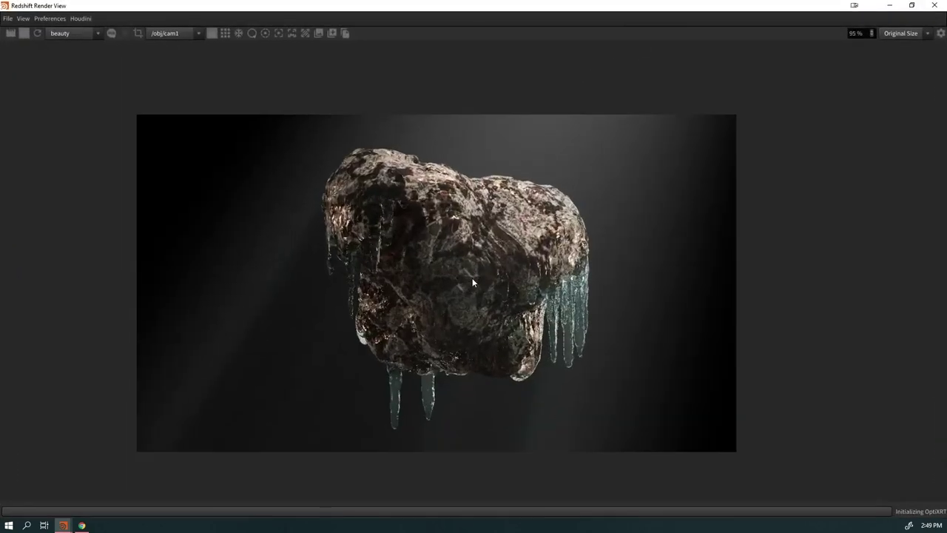
{"action": "scroll", "coordinate": [474, 289], "scroll_direction": "up", "scroll_amount": 3}
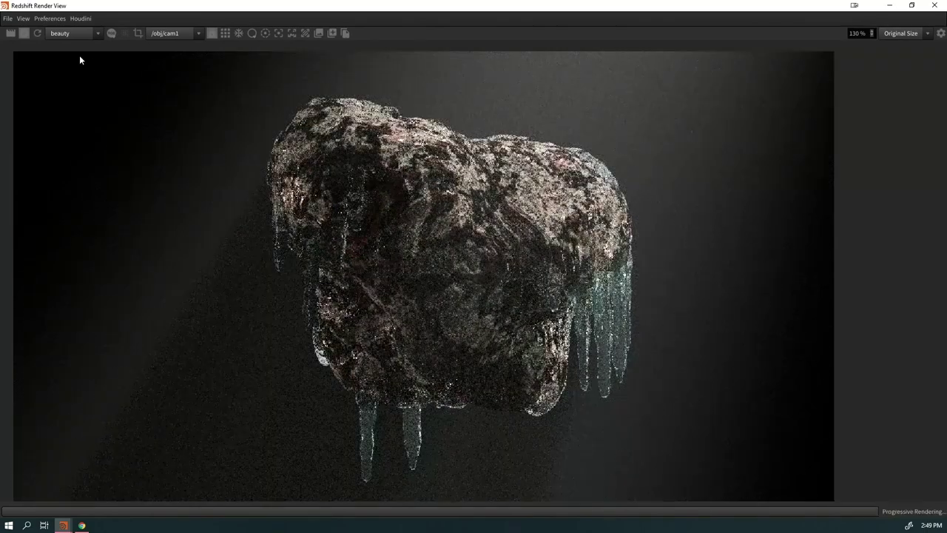
{"action": "left_click", "coordinate": [23, 32]}
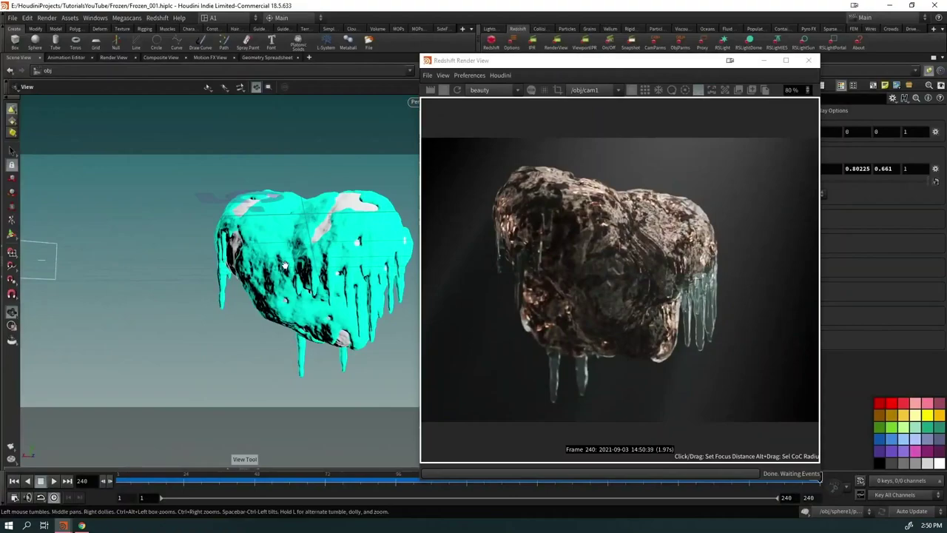
Step: Undo the last three changes
{"action": "key", "text": "ctrl+z"}
{"action": "key", "text": "ctrl+z"}
{"action": "key", "text": "ctrl+z"}
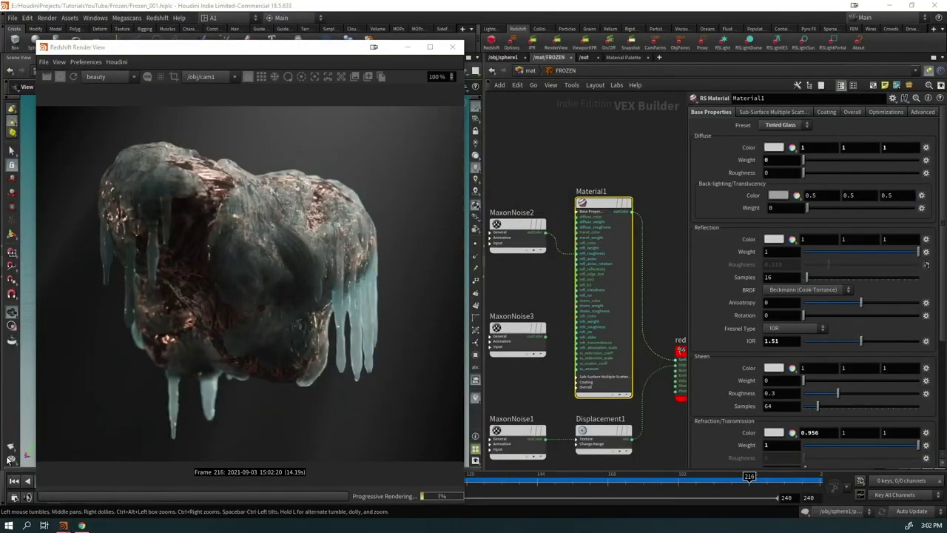
Step: Review the aanoise1 and displacenml1 settings inside attribvop3 of the sphere1 network
{"action": "scroll", "coordinate": [287, 317], "scroll_direction": "down", "scroll_amount": 1}
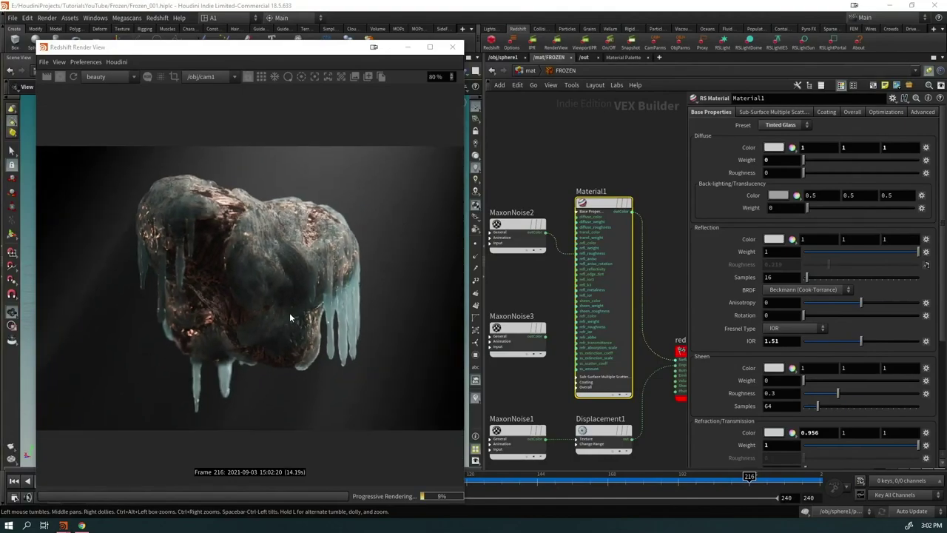
{"action": "left_click", "coordinate": [506, 57]}
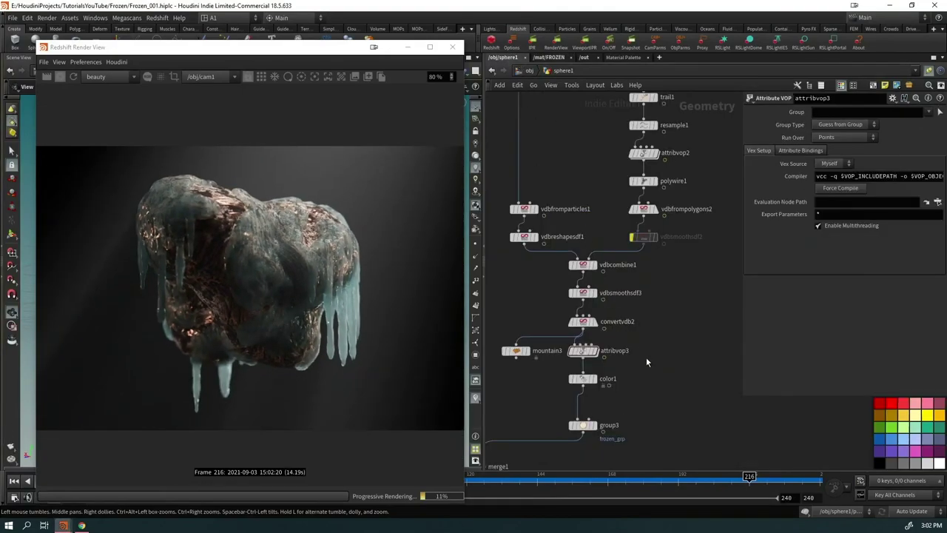
{"action": "middle_click_drag", "start_coordinate": [646, 357], "coordinate": [661, 322]}
{"action": "double_click", "coordinate": [602, 320]}
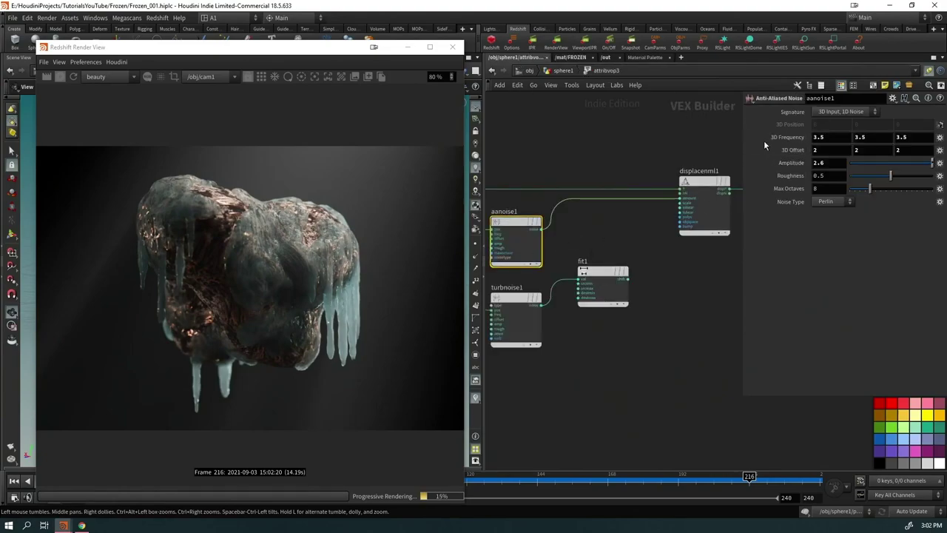
{"action": "left_click", "coordinate": [695, 185]}
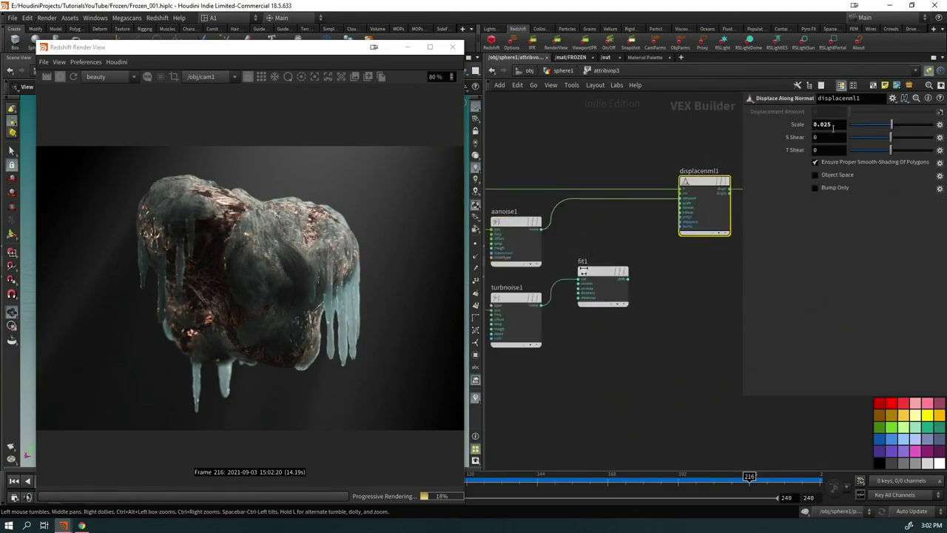
{"action": "left_click", "coordinate": [563, 70]}
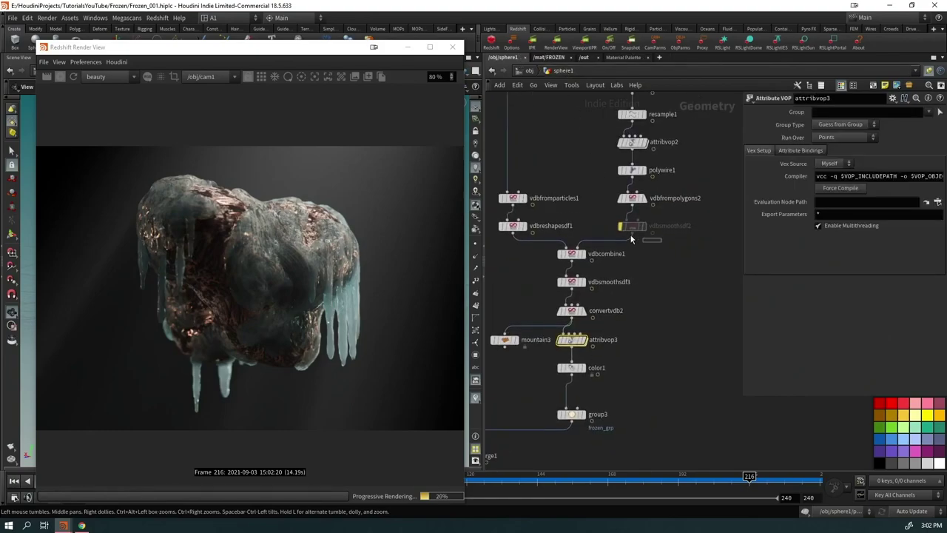
Step: Examine the bypassed vdbsmoothsdf2 node's settings and compare the viewport geometry with the rendered ice
{"action": "left_click", "coordinate": [634, 226]}
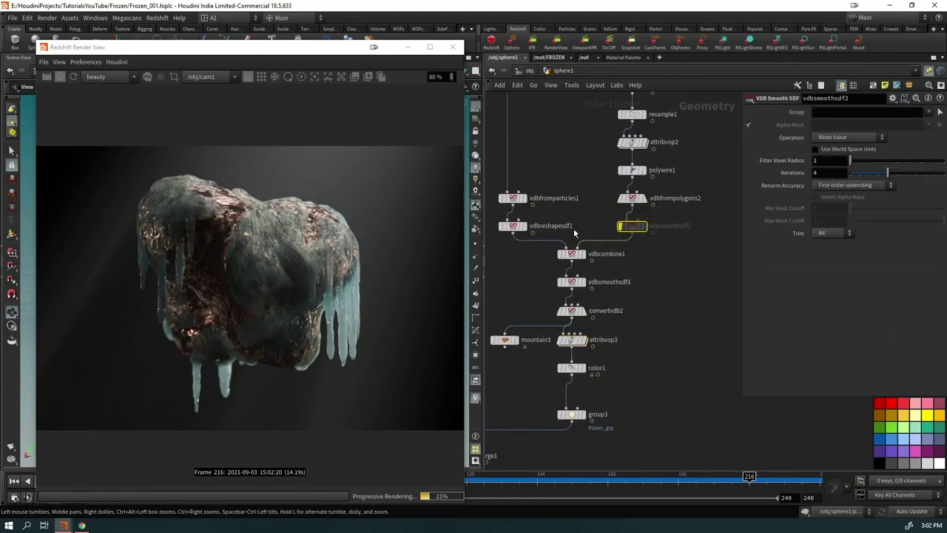
{"action": "left_click_drag", "start_coordinate": [351, 54], "coordinate": [378, 442]}
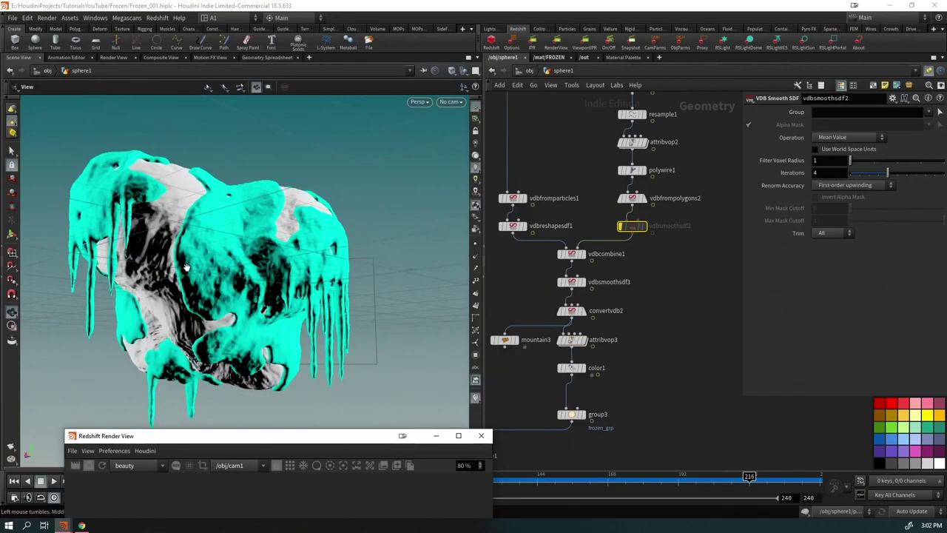
{"action": "left_click_drag", "start_coordinate": [308, 442], "coordinate": [277, 60]}
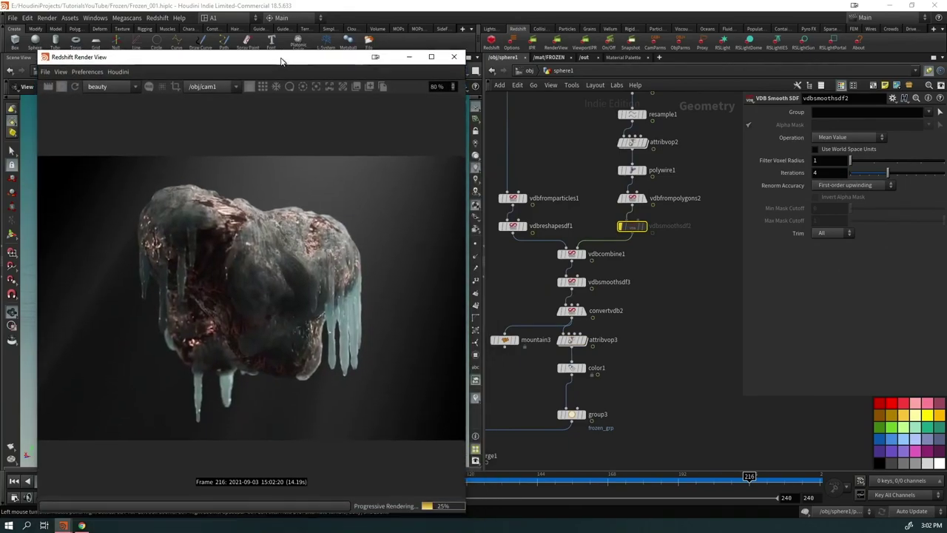
Step: Return to the FROZEN material network and review MaxonNoise1, the noise driving the displacement
{"action": "left_click", "coordinate": [548, 58]}
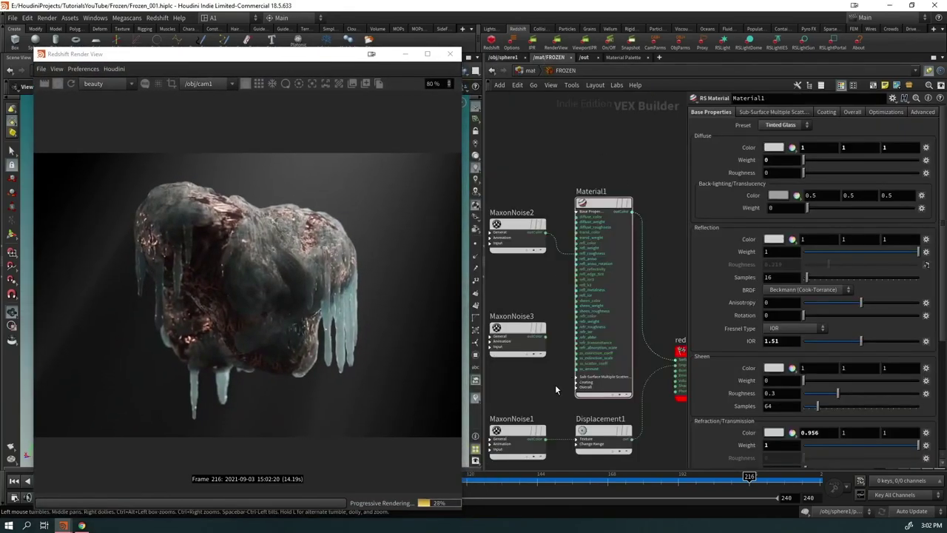
{"action": "middle_click_drag", "start_coordinate": [555, 390], "coordinate": [557, 307]}
{"action": "left_click", "coordinate": [539, 360]}
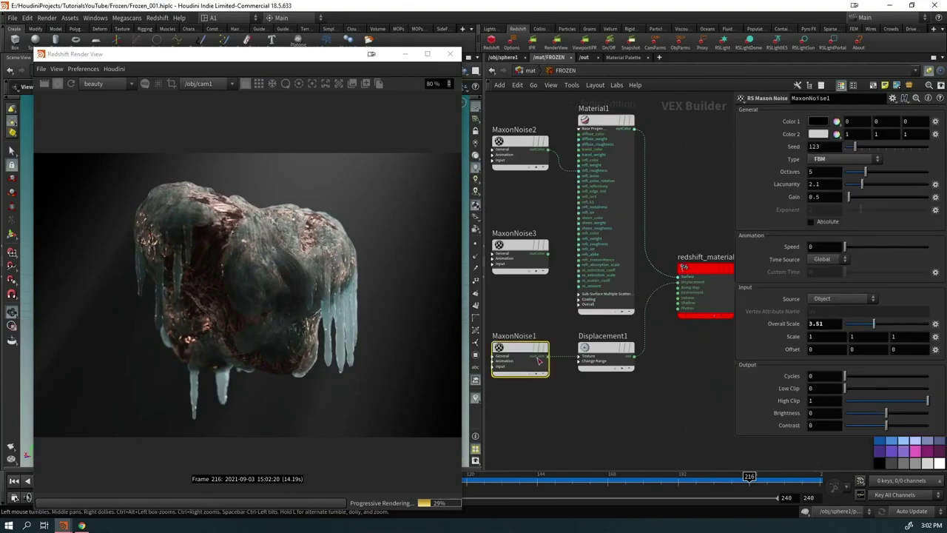
Step: Set Material1's sub-surface Scatter Scale to 1 in FROZEN
{"action": "left_click", "coordinate": [613, 195]}
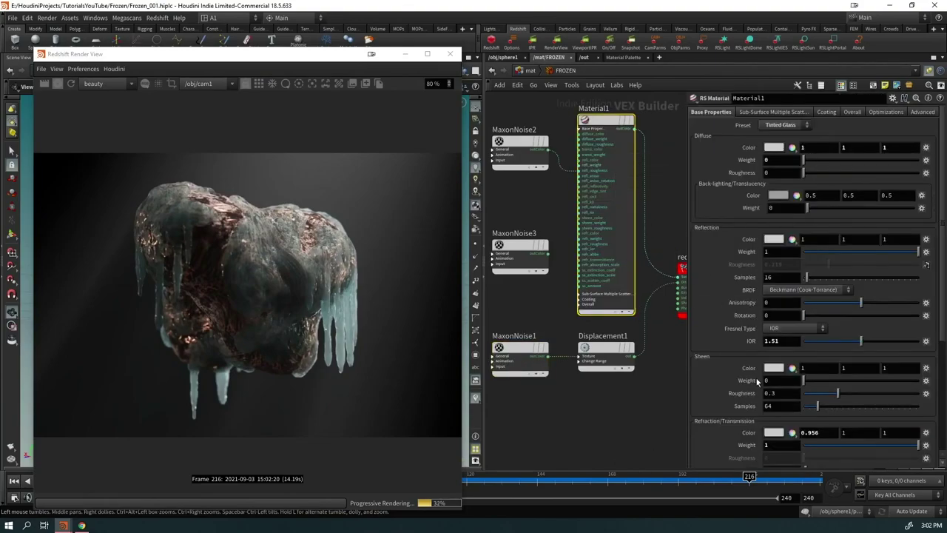
{"action": "scroll", "coordinate": [757, 381], "scroll_direction": "down", "scroll_amount": 3}
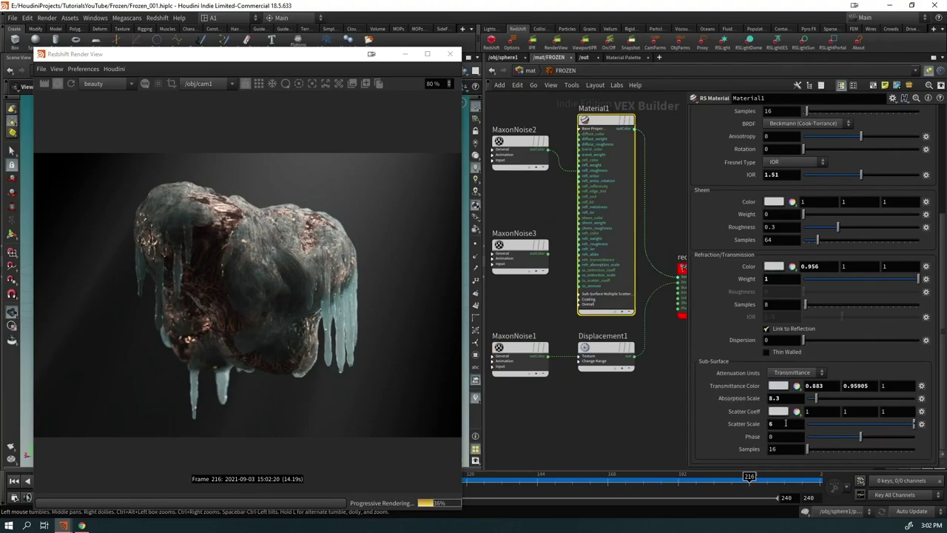
{"action": "double_click", "coordinate": [796, 427]}
{"action": "type", "text": "1"}
{"action": "key", "text": "Return"}
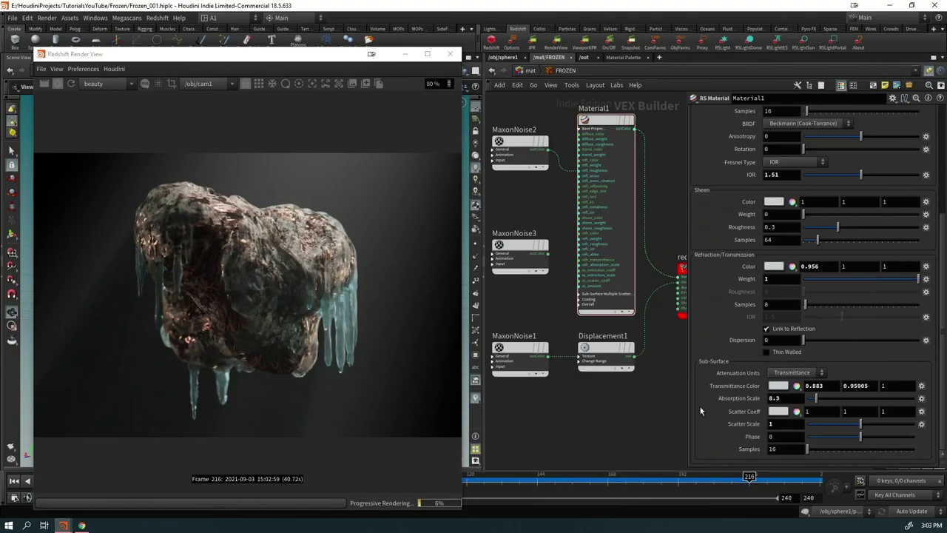
Step: Set Material1's sub-surface Scatter Scale to 8 and inspect the rendered ice up close
{"action": "type", "text": "8"}
{"action": "key", "text": "Return"}
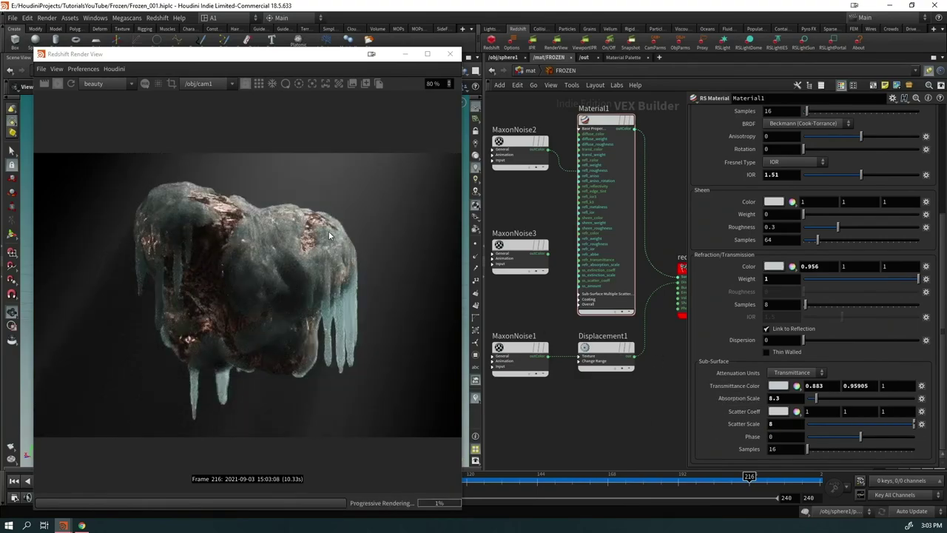
{"action": "scroll", "coordinate": [238, 256], "scroll_direction": "up", "scroll_amount": 2}
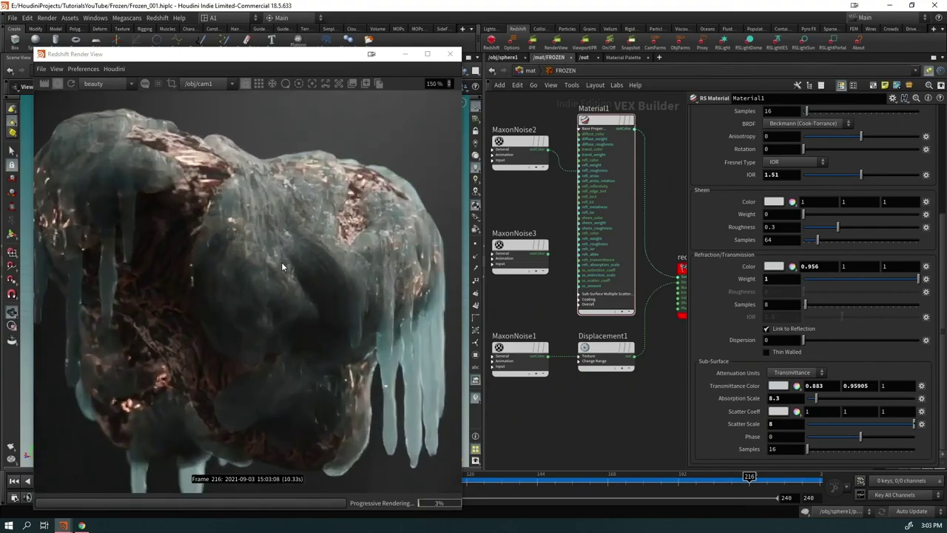
{"action": "scroll", "coordinate": [293, 255], "scroll_direction": "down", "scroll_amount": 2}
{"action": "scroll", "coordinate": [653, 208], "scroll_direction": "down", "scroll_amount": 2}
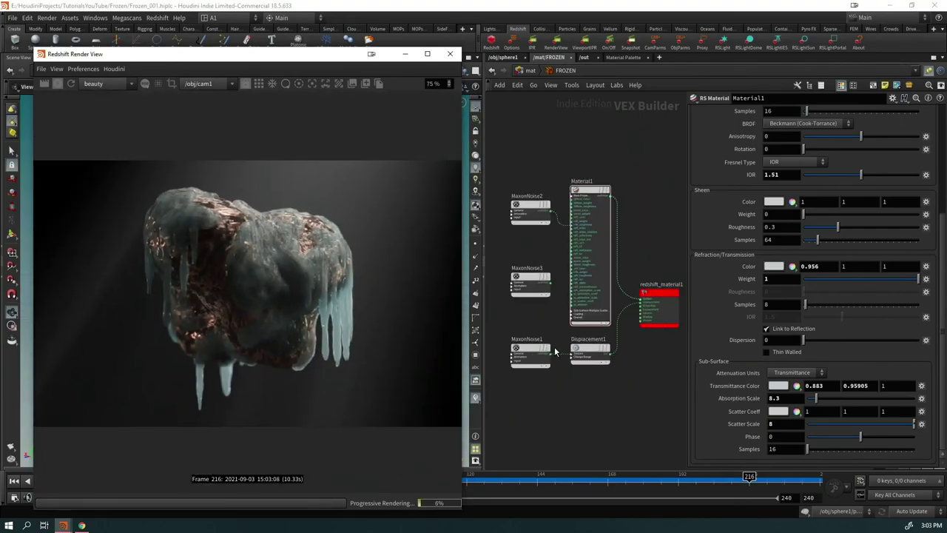
Step: Add a second RS Material node above Material1 in the FROZEN network
{"action": "key", "text": "Tab"}
{"action": "type", "text": "mat"}
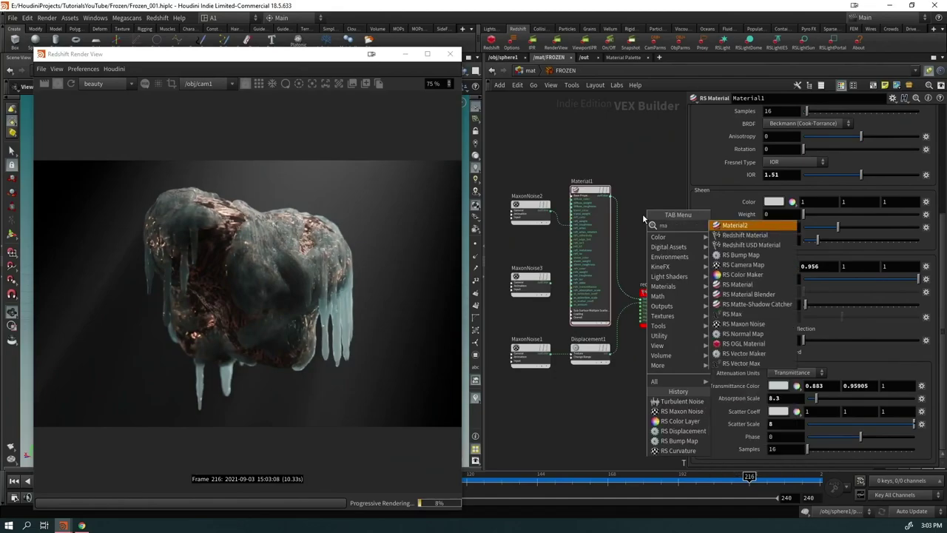
{"action": "key", "text": "Down"}
{"action": "key", "text": "Down"}
{"action": "key", "text": "Down"}
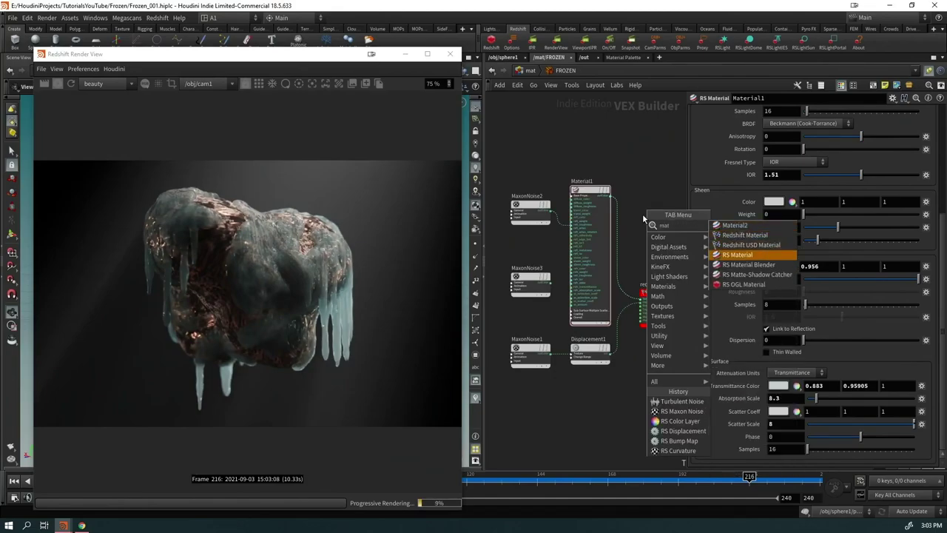
{"action": "key", "text": "Return"}
{"action": "left_click", "coordinate": [621, 151]}
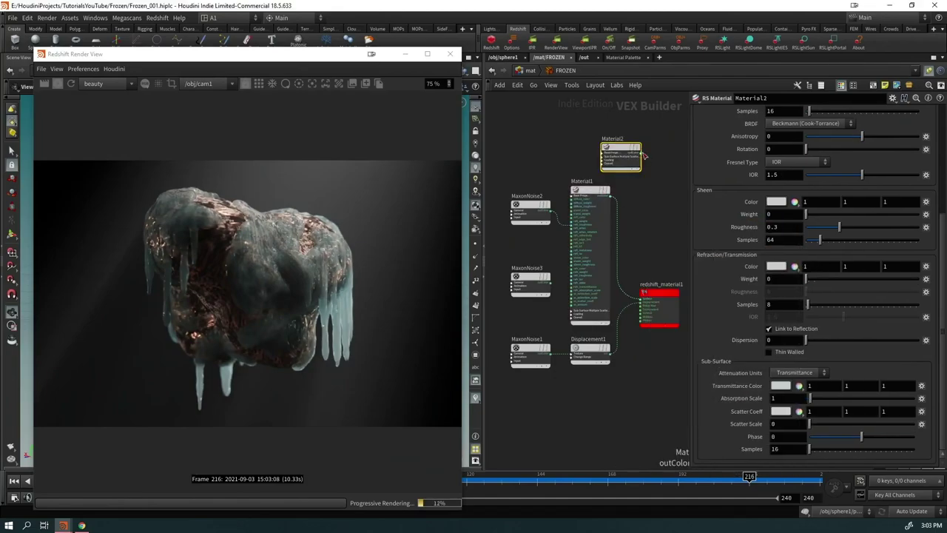
Step: Connect Material2 to the Surface input of redshift_material1 in place of Material1 and space the nodes apart
{"action": "middle_click_drag", "start_coordinate": [662, 310], "coordinate": [585, 320]}
{"action": "left_click_drag", "start_coordinate": [585, 320], "coordinate": [641, 257]}
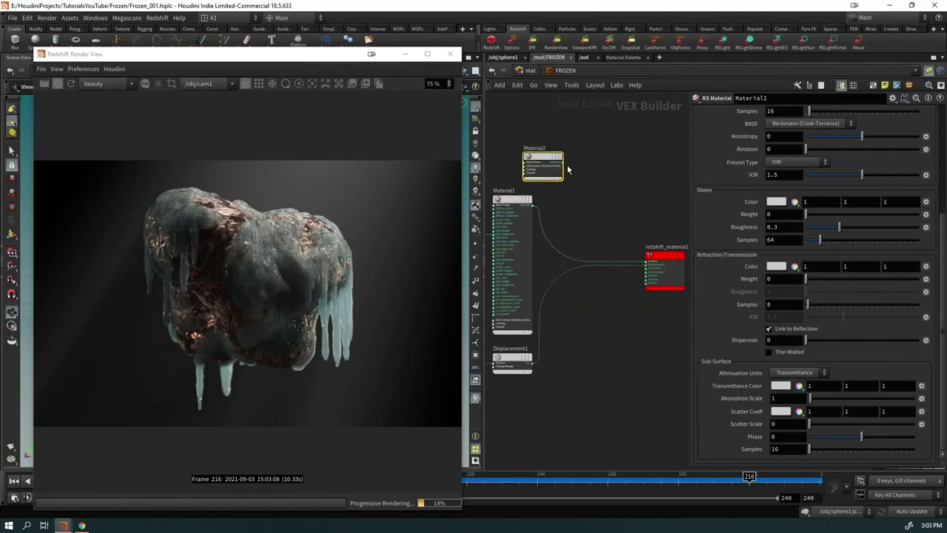
{"action": "left_click_drag", "start_coordinate": [566, 169], "coordinate": [648, 260]}
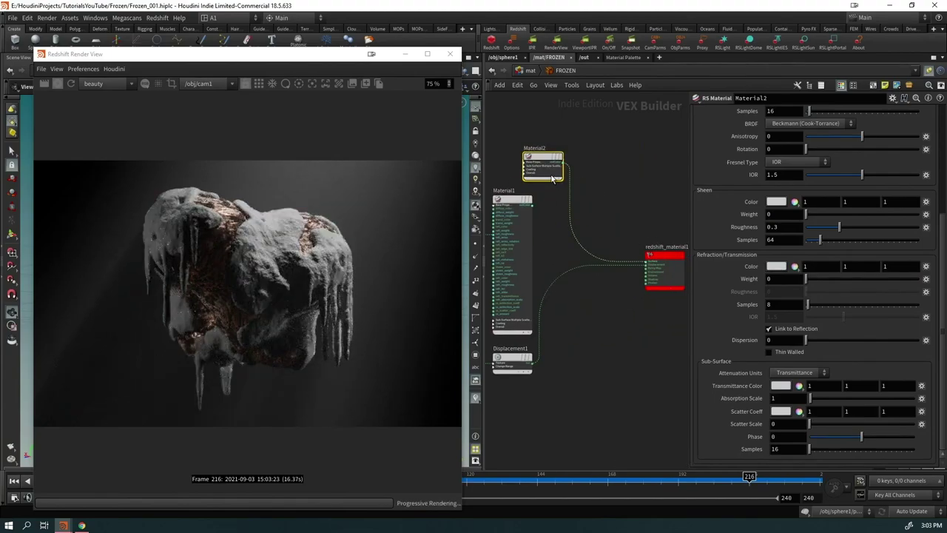
{"action": "left_click_drag", "start_coordinate": [553, 179], "coordinate": [604, 213]}
Step: Set Material2's diffuse color to a pale cyan of 0.81, 1, 1
{"action": "scroll", "coordinate": [297, 277], "scroll_direction": "up", "scroll_amount": 2}
{"action": "left_click_drag", "start_coordinate": [298, 278], "coordinate": [272, 299]}
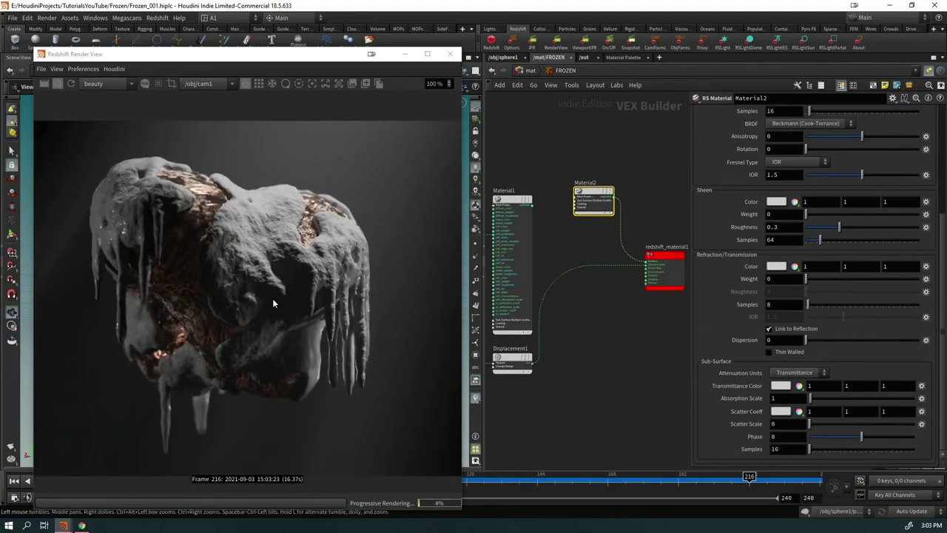
{"action": "scroll", "coordinate": [881, 265], "scroll_direction": "up", "scroll_amount": 5}
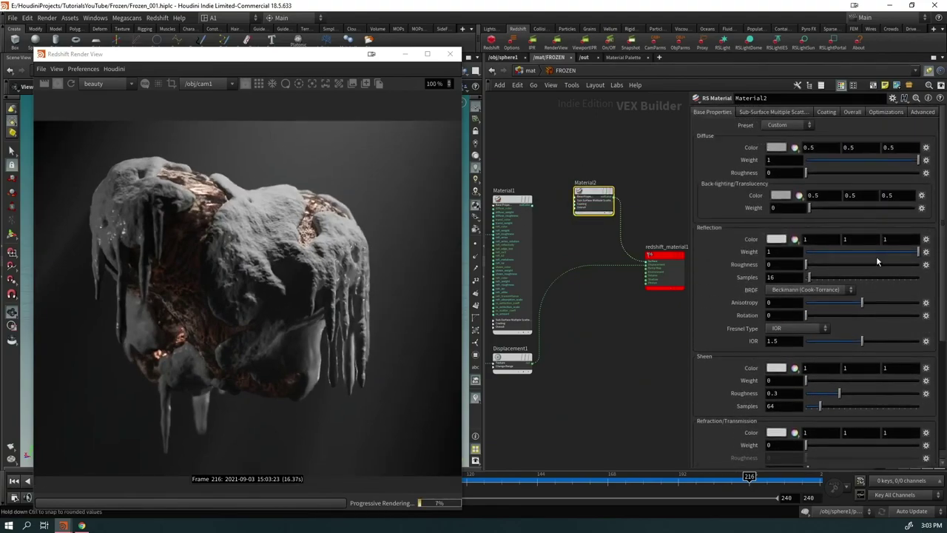
{"action": "left_click", "coordinate": [777, 148]}
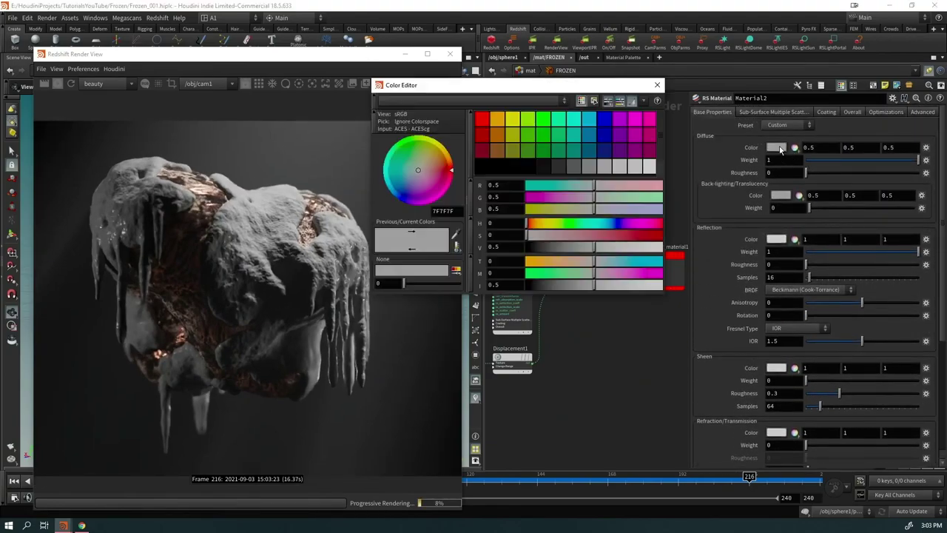
{"action": "left_click", "coordinate": [569, 128]}
{"action": "left_click_drag", "start_coordinate": [586, 237], "coordinate": [552, 239]}
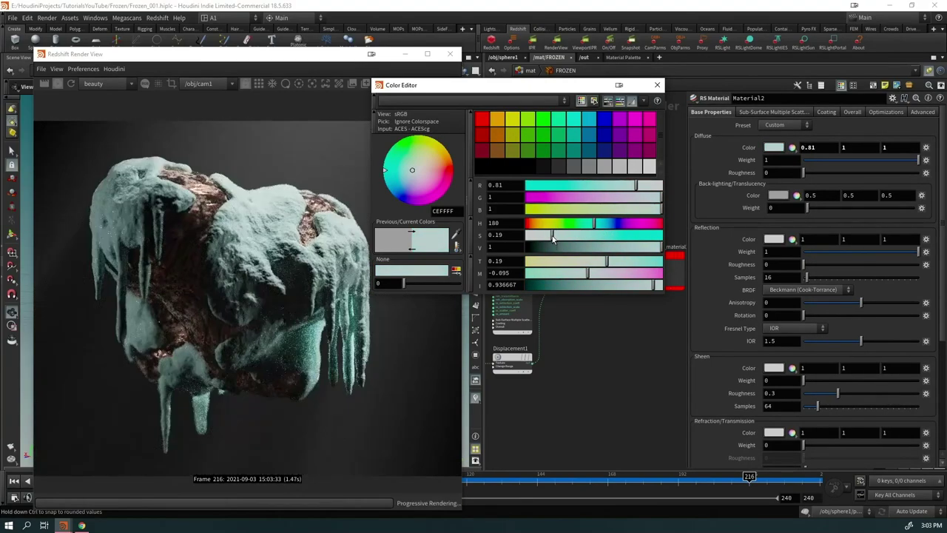
{"action": "left_click", "coordinate": [657, 84]}
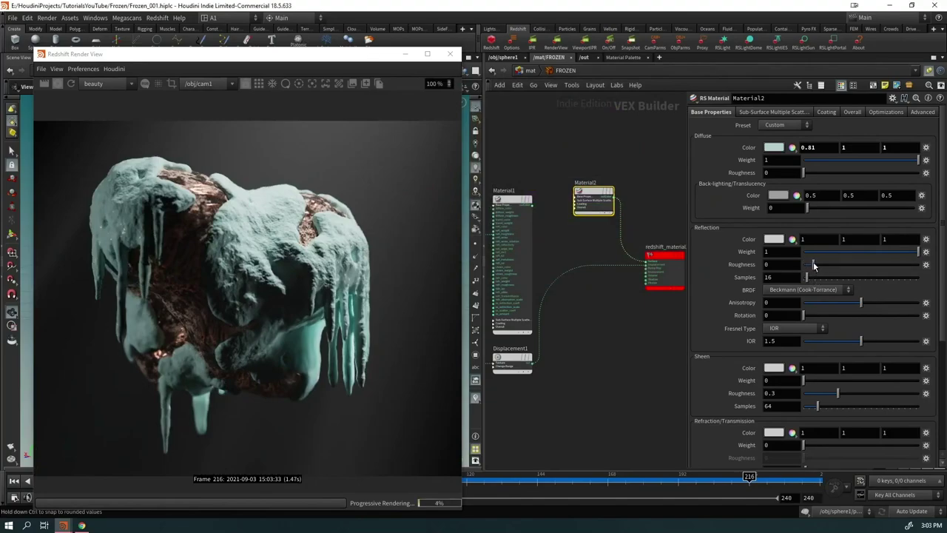
Step: Set Material2's reflection weight and roughness to 1 and its refraction weight to 0.112, checking the render
{"action": "left_click_drag", "start_coordinate": [814, 265], "coordinate": [918, 266]}
{"action": "scroll", "coordinate": [888, 355], "scroll_direction": "down", "scroll_amount": 3}
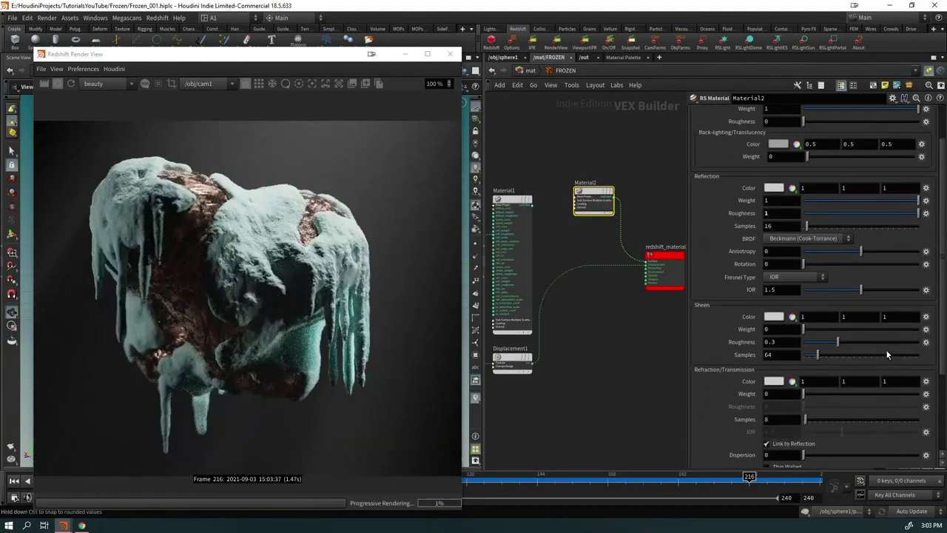
{"action": "scroll", "coordinate": [886, 352], "scroll_direction": "down", "scroll_amount": 2}
{"action": "mouse_move", "coordinate": [817, 343]}
{"action": "left_mouse_down"}
{"action": "mouse_move", "coordinate": [910, 344]}
{"action": "mouse_move", "coordinate": [921, 355]}
{"action": "mouse_move", "coordinate": [817, 343]}
{"action": "left_mouse_up"}
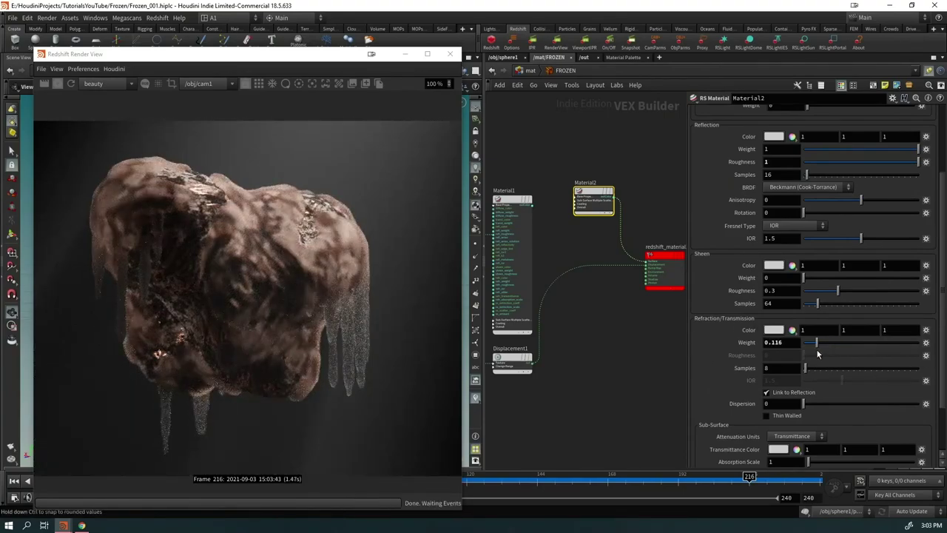
{"action": "scroll", "coordinate": [818, 357], "scroll_direction": "up", "scroll_amount": 5}
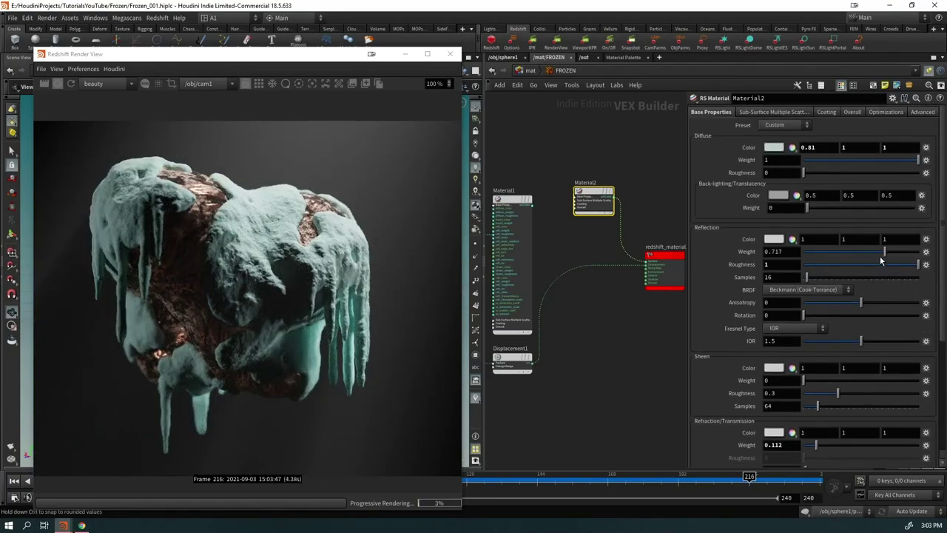
{"action": "left_click_drag", "start_coordinate": [880, 256], "coordinate": [921, 252]}
{"action": "scroll", "coordinate": [247, 301], "scroll_direction": "down", "scroll_amount": 2}
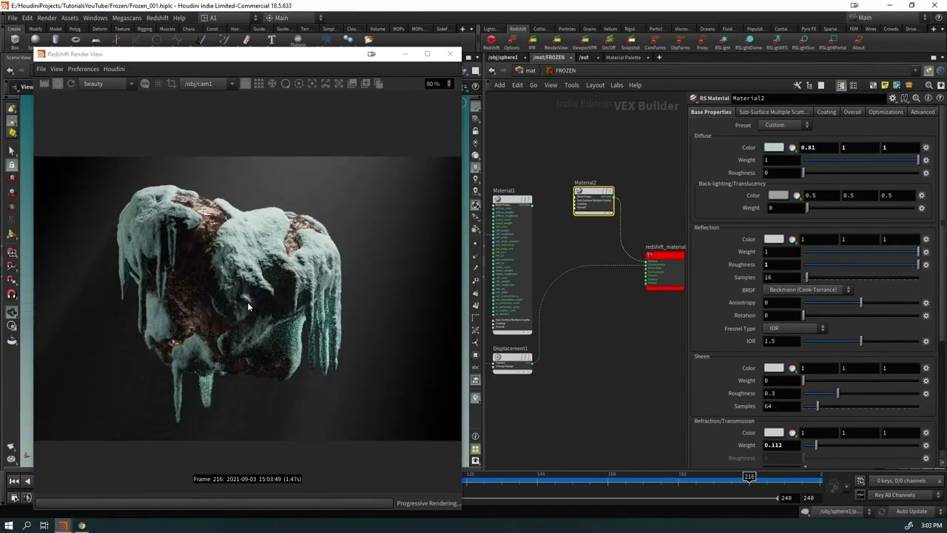
{"action": "scroll", "coordinate": [222, 320], "scroll_direction": "down", "scroll_amount": 1}
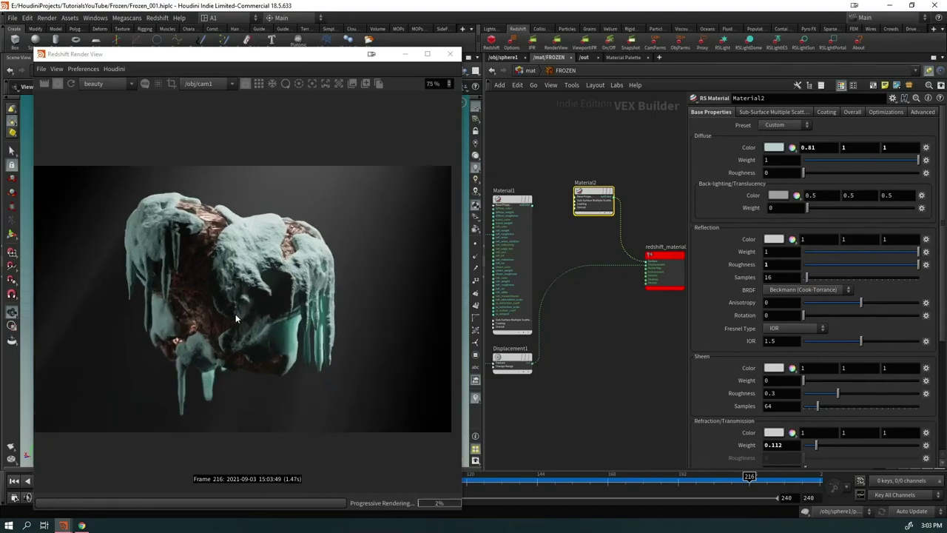
{"action": "scroll", "coordinate": [348, 363], "scroll_direction": "up", "scroll_amount": 4}
Step: Set Material2's Scatter Scale to 2, Absorption Scale to 7.9 and refraction weight to 0.335
{"action": "scroll", "coordinate": [851, 401], "scroll_direction": "down", "scroll_amount": 2}
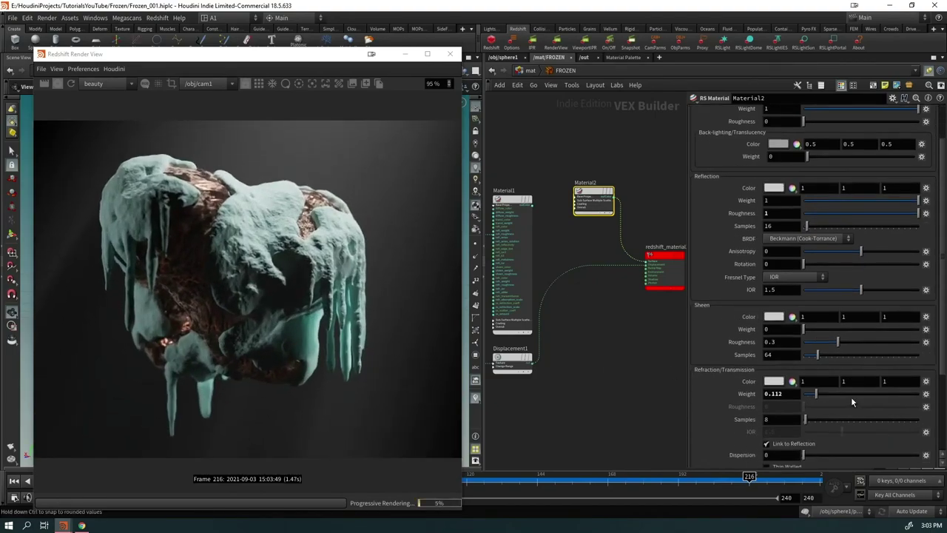
{"action": "scroll", "coordinate": [851, 400], "scroll_direction": "down", "scroll_amount": 4}
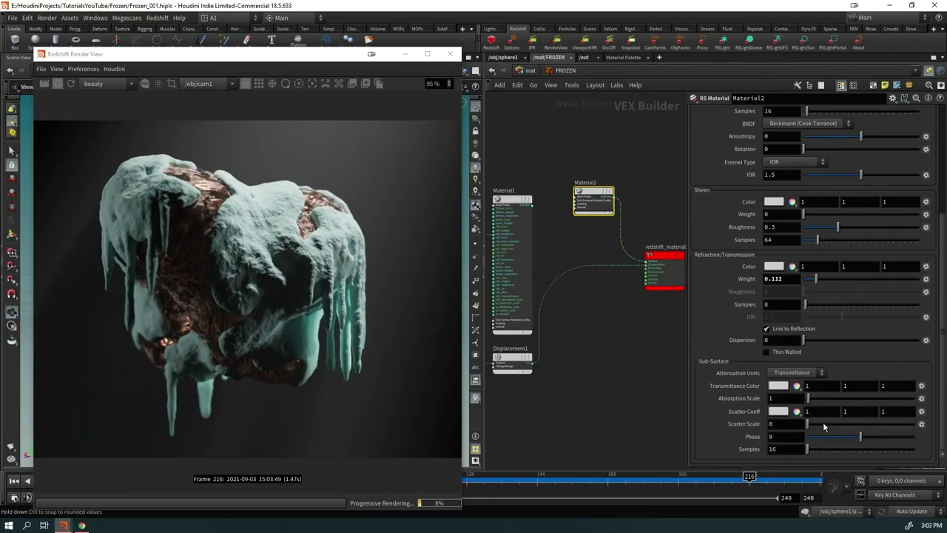
{"action": "left_click_drag", "start_coordinate": [832, 423], "coordinate": [914, 424]}
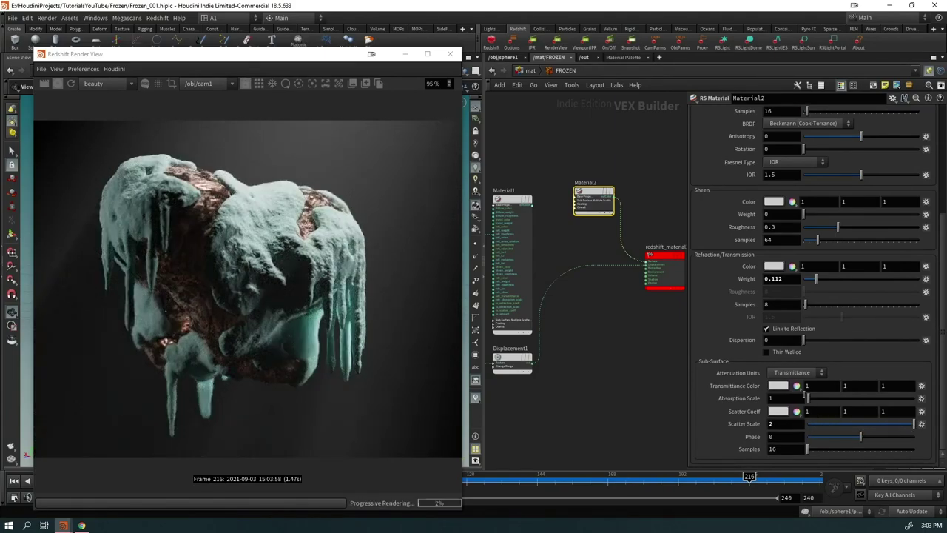
{"action": "mouse_move", "coordinate": [818, 400]}
{"action": "left_mouse_down"}
{"action": "mouse_move", "coordinate": [832, 396]}
{"action": "mouse_move", "coordinate": [816, 399]}
{"action": "left_mouse_up"}
{"action": "mouse_move", "coordinate": [830, 281]}
{"action": "left_mouse_down"}
{"action": "mouse_move", "coordinate": [859, 281]}
{"action": "mouse_move", "coordinate": [842, 288]}
{"action": "left_mouse_up"}
{"action": "scroll", "coordinate": [285, 348], "scroll_direction": "up", "scroll_amount": 2}
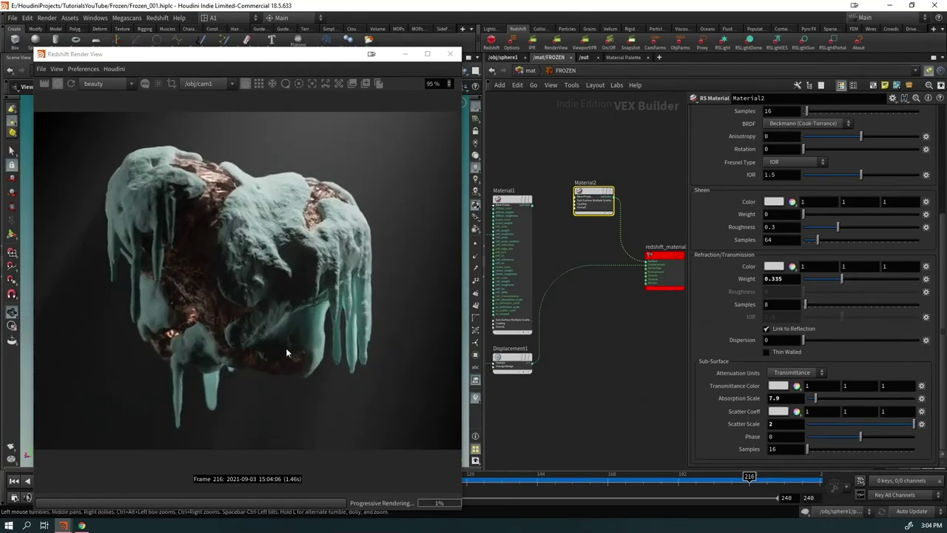
{"action": "scroll", "coordinate": [280, 351], "scroll_direction": "down", "scroll_amount": 1}
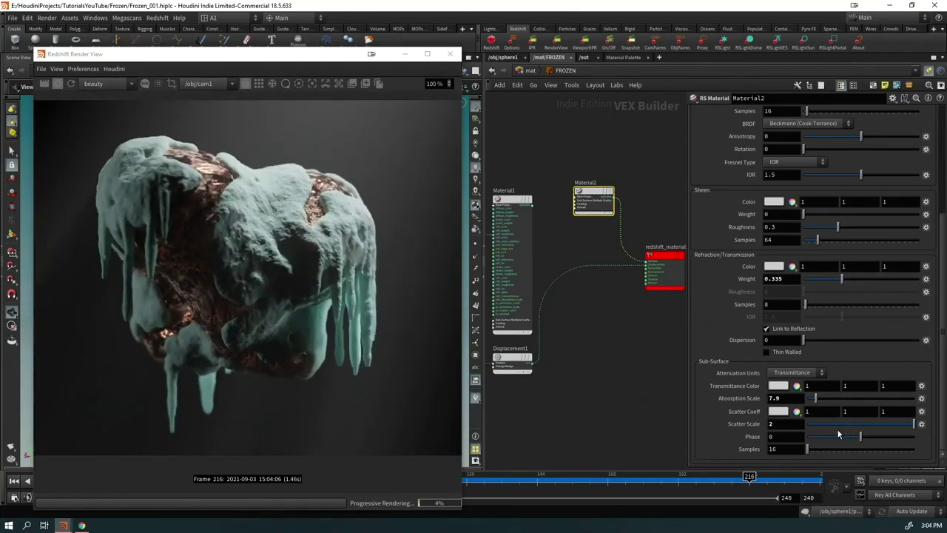
Step: Set Material2's Scatter Scale to 5 and its Transmittance Color to 0.719, 1, 0.95785
{"action": "left_click", "coordinate": [786, 423]}
{"action": "key", "text": "Return"}
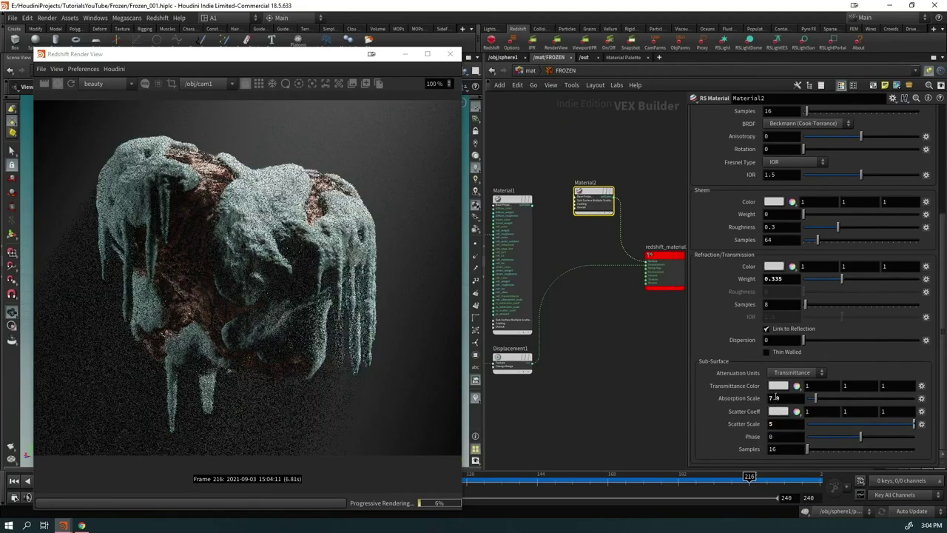
{"action": "left_click", "coordinate": [778, 386]}
{"action": "left_click_drag", "start_coordinate": [610, 228], "coordinate": [592, 224]}
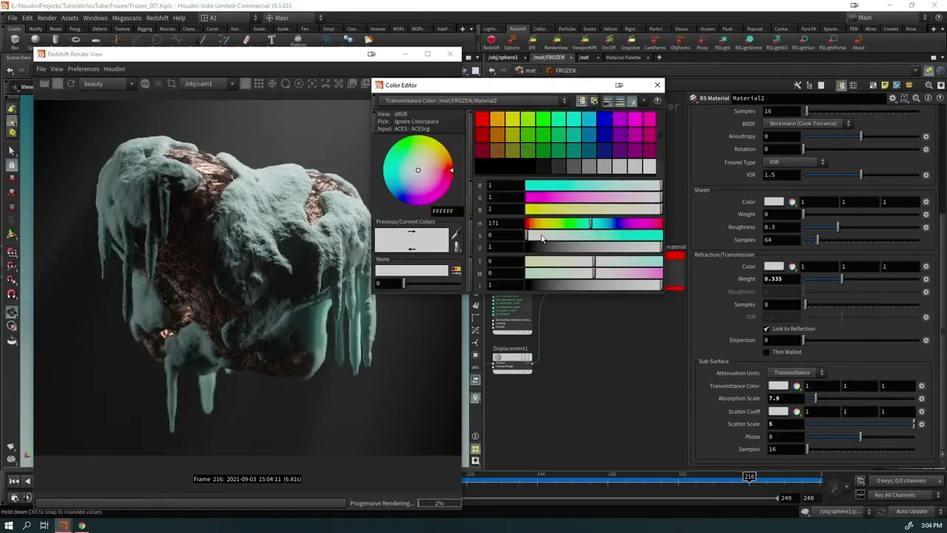
{"action": "left_click_drag", "start_coordinate": [527, 235], "coordinate": [565, 234]}
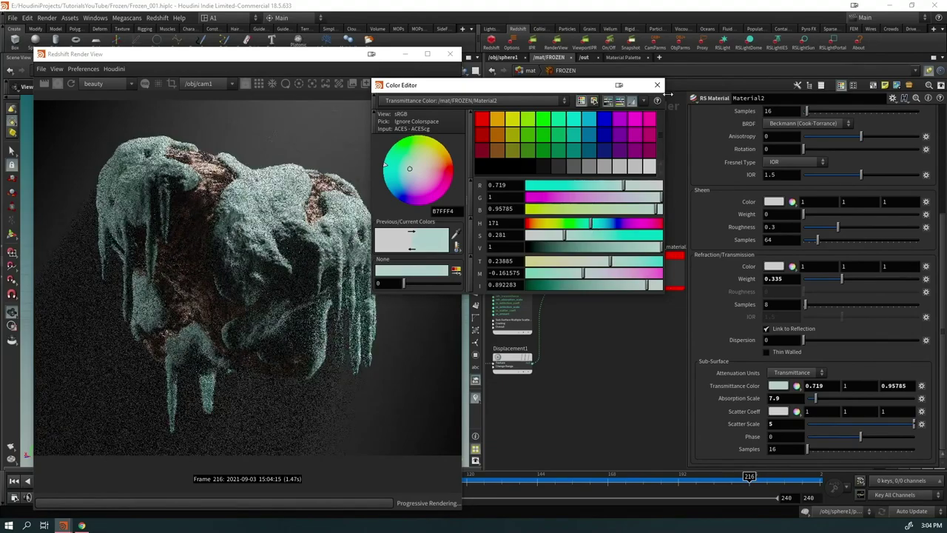
{"action": "left_click", "coordinate": [657, 84]}
Step: Set Material2's refraction weight to 0.455 and its diffuse weight to 0
{"action": "scroll", "coordinate": [793, 305], "scroll_direction": "up", "scroll_amount": 2}
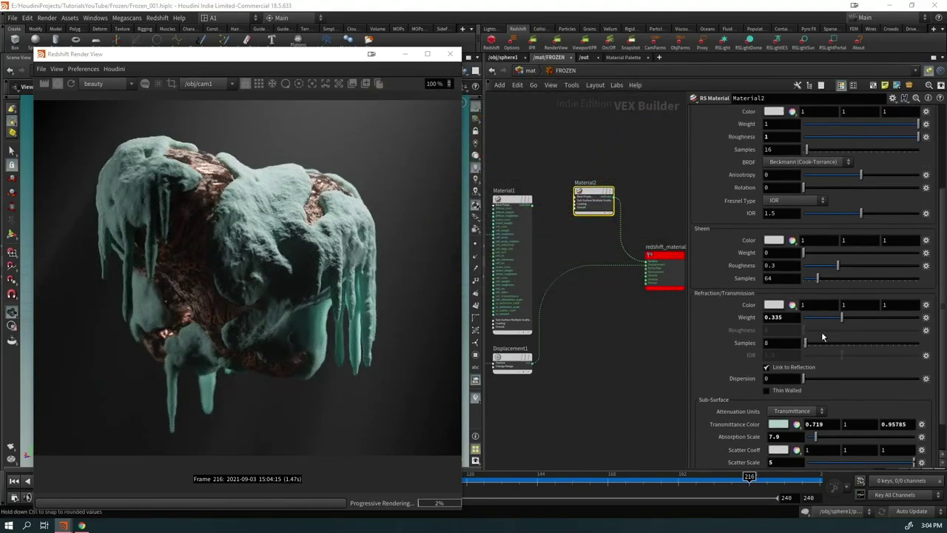
{"action": "left_click_drag", "start_coordinate": [839, 317], "coordinate": [856, 318]}
{"action": "scroll", "coordinate": [837, 305], "scroll_direction": "up", "scroll_amount": 6}
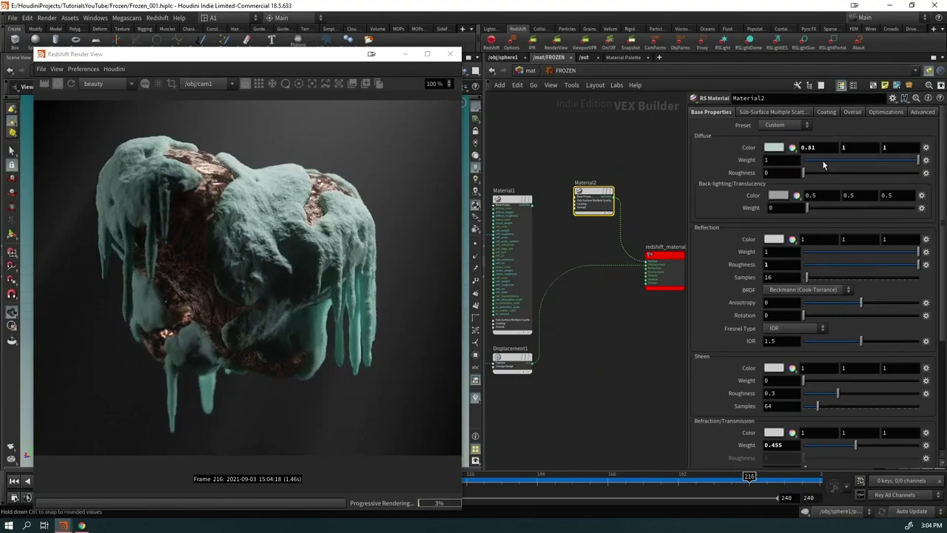
{"action": "left_click_drag", "start_coordinate": [824, 162], "coordinate": [799, 162]}
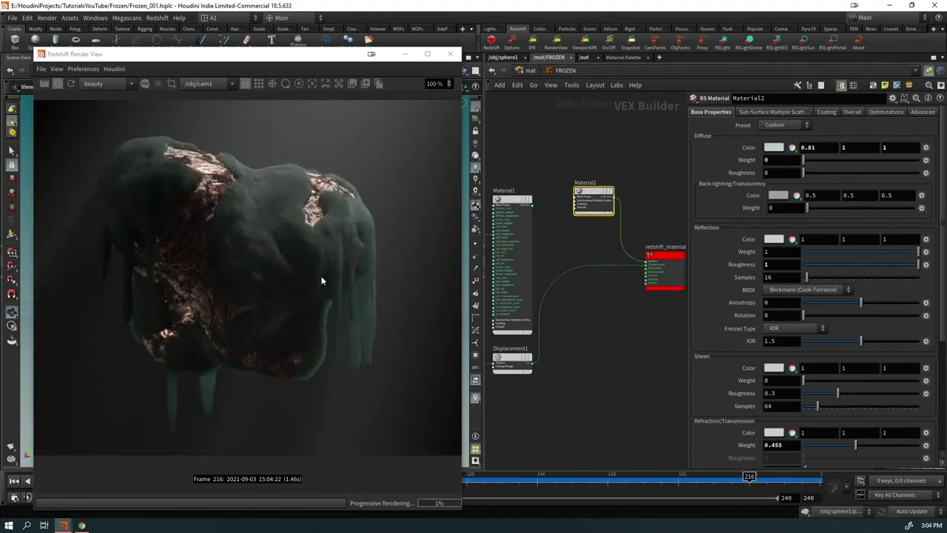
{"action": "scroll", "coordinate": [321, 282], "scroll_direction": "down", "scroll_amount": 1}
{"action": "scroll", "coordinate": [828, 362], "scroll_direction": "down", "scroll_amount": 5}
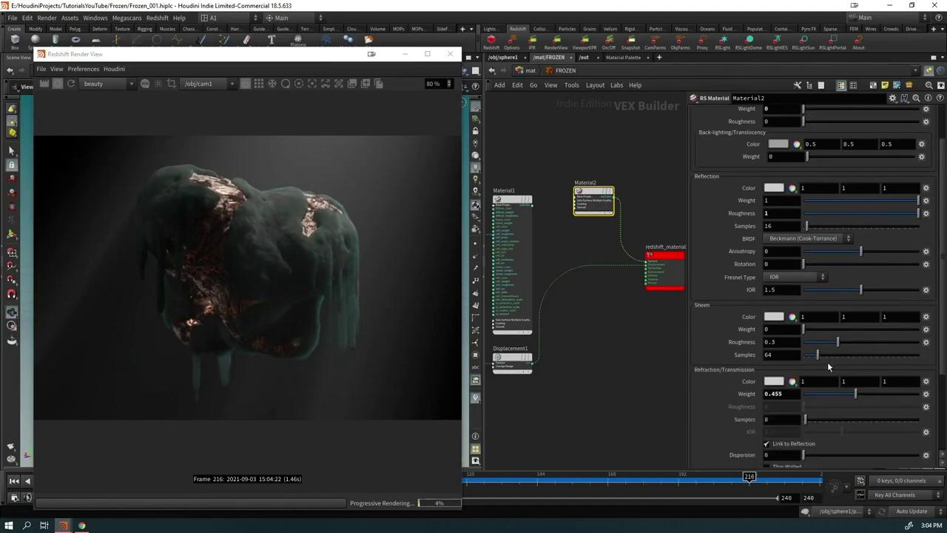
Step: Try a diffuse weight of about 0.506 on Material2
{"action": "scroll", "coordinate": [831, 296], "scroll_direction": "up", "scroll_amount": 5}
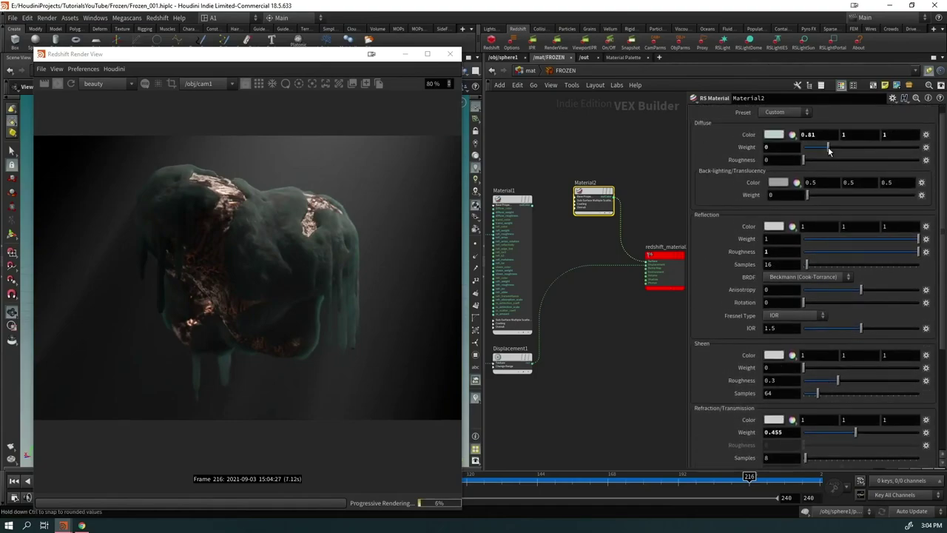
{"action": "left_click_drag", "start_coordinate": [828, 146], "coordinate": [862, 147]}
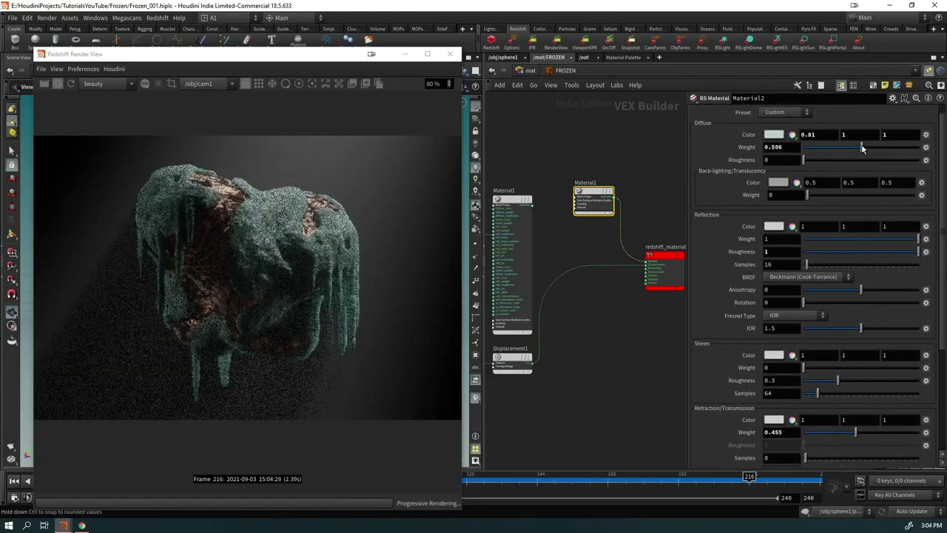
{"action": "scroll", "coordinate": [833, 401], "scroll_direction": "down", "scroll_amount": 5}
{"action": "scroll", "coordinate": [825, 443], "scroll_direction": "up", "scroll_amount": 5}
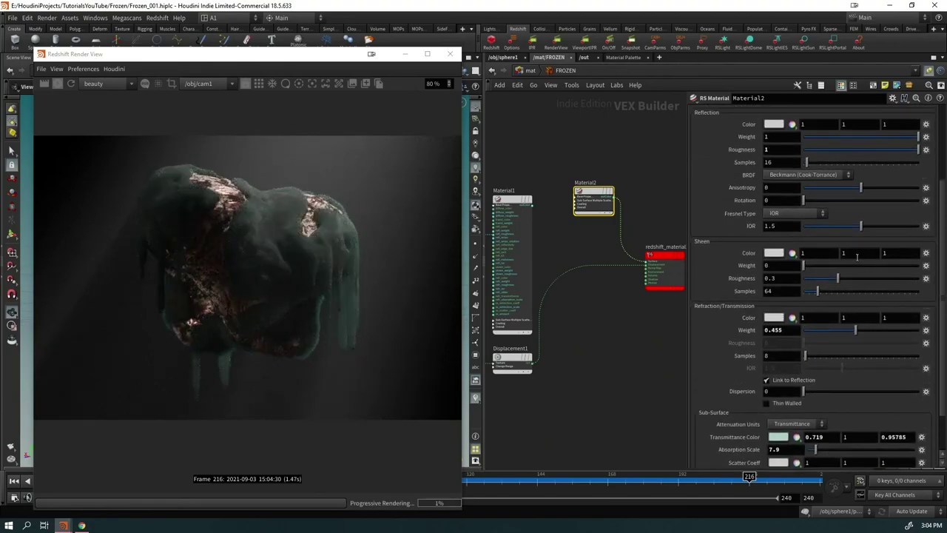
Step: Set Material2's Scatter Scale to 8.1, Absorption Scale to 39.4 and Transmittance Color to 0.81, 1, 0.9715
{"action": "scroll", "coordinate": [786, 271], "scroll_direction": "down", "scroll_amount": 5}
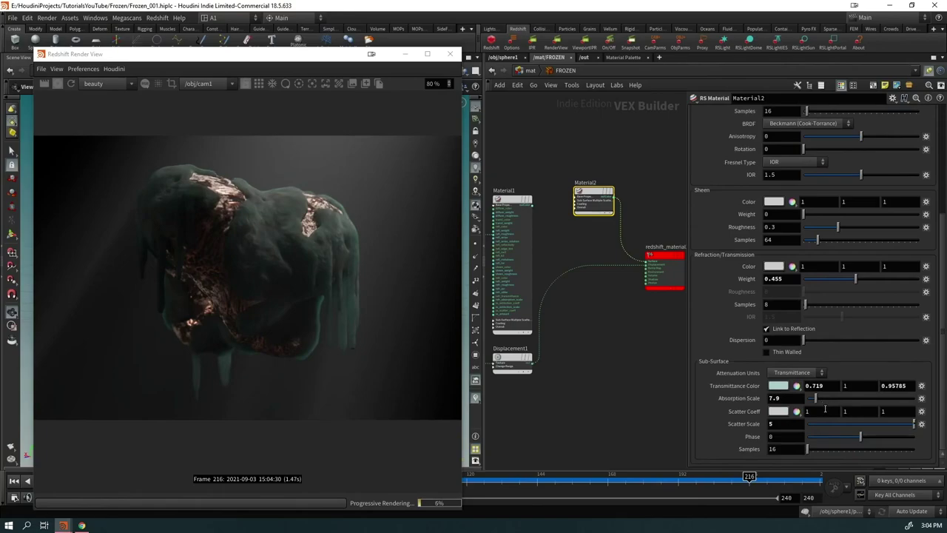
{"action": "middle_click_drag", "start_coordinate": [781, 423], "coordinate": [791, 425]}
{"action": "left_click_drag", "start_coordinate": [816, 400], "coordinate": [863, 399]}
{"action": "left_click", "coordinate": [796, 386]}
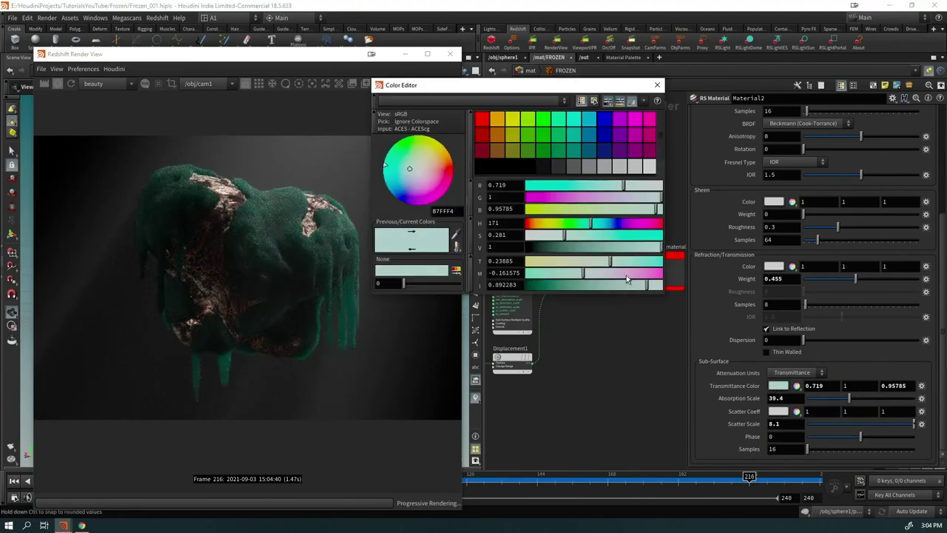
{"action": "left_click_drag", "start_coordinate": [563, 235], "coordinate": [550, 238]}
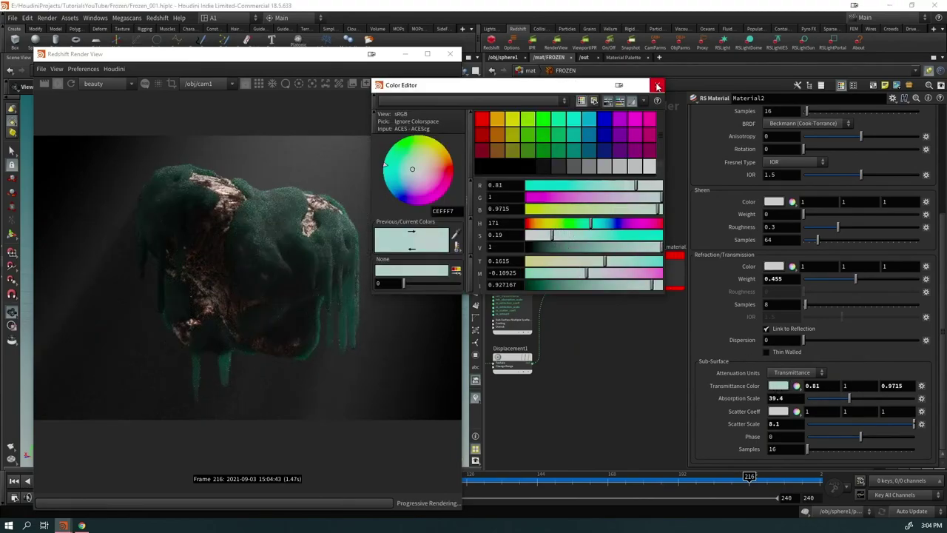
{"action": "left_click", "coordinate": [657, 85]}
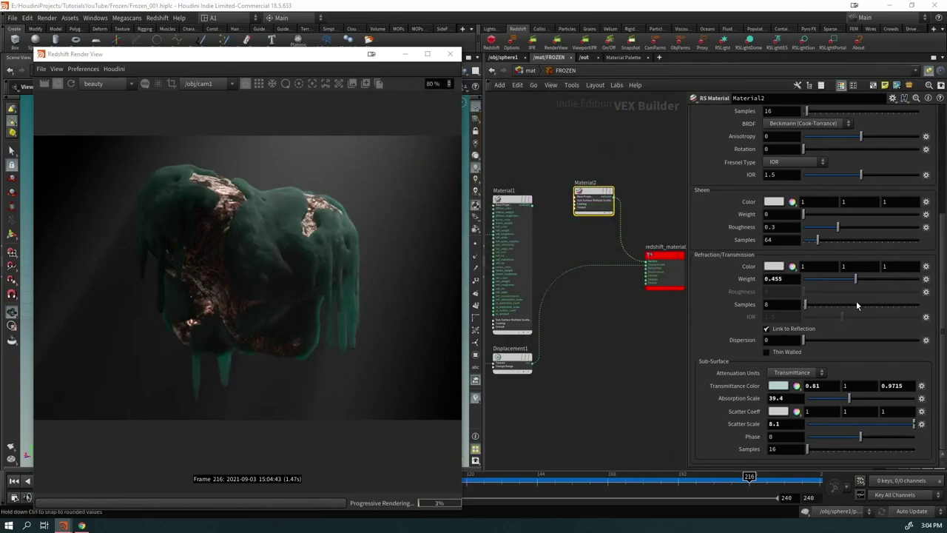
Step: Set Material2's refraction weight to 1, Absorption Scale to 11.6 and Scatter Scale to 13.7
{"action": "scroll", "coordinate": [856, 300], "scroll_direction": "up", "scroll_amount": 2}
{"action": "left_click_drag", "start_coordinate": [856, 319], "coordinate": [932, 321]}
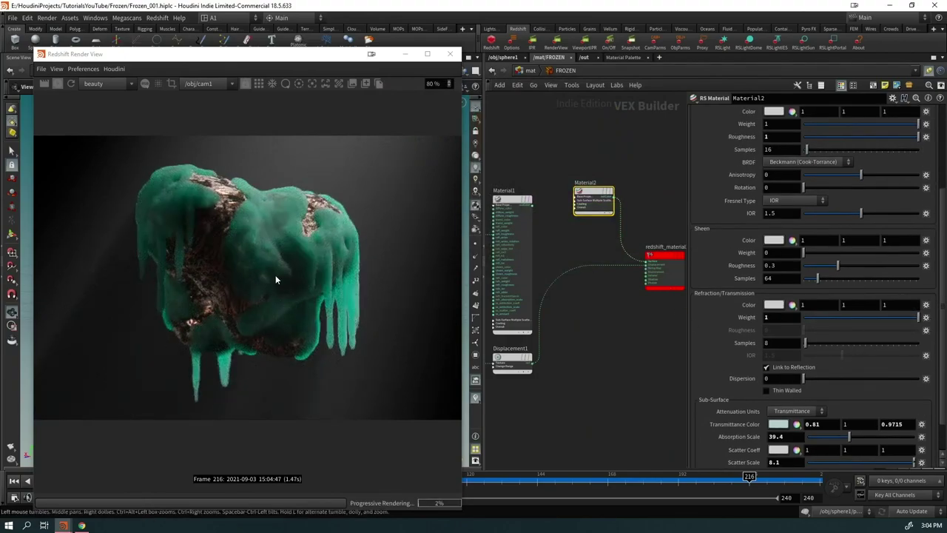
{"action": "scroll", "coordinate": [832, 424], "scroll_direction": "down", "scroll_amount": 2}
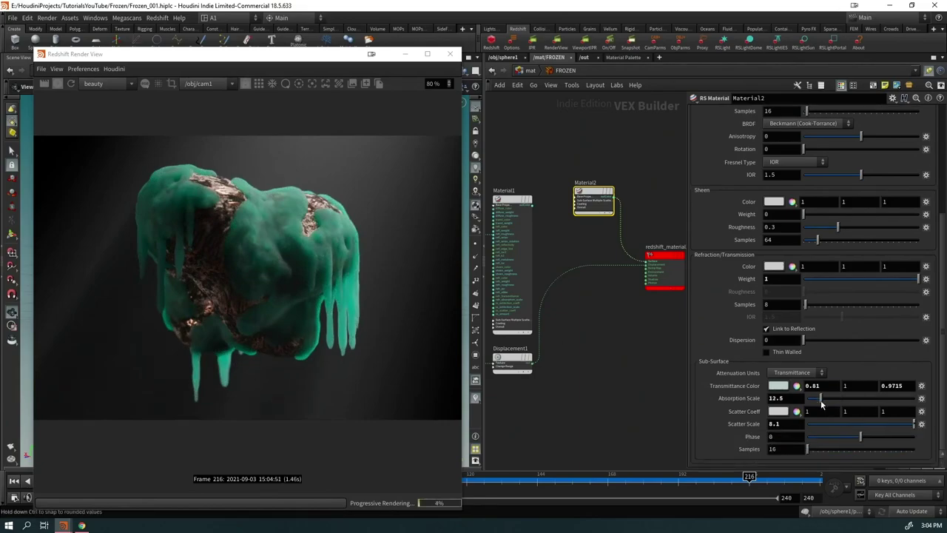
{"action": "left_click_drag", "start_coordinate": [821, 403], "coordinate": [820, 403]}
{"action": "middle_click_drag", "start_coordinate": [772, 427], "coordinate": [774, 428]}
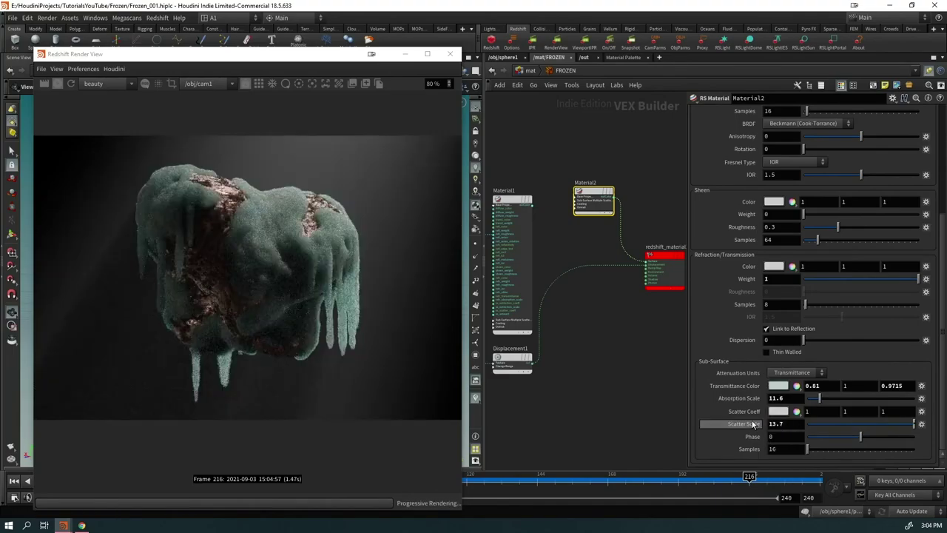
Step: Move the Material2 node above Material1 and connect Material1 to the surface input of redshift_material1
{"action": "scroll", "coordinate": [641, 403], "scroll_direction": "down", "scroll_amount": 1}
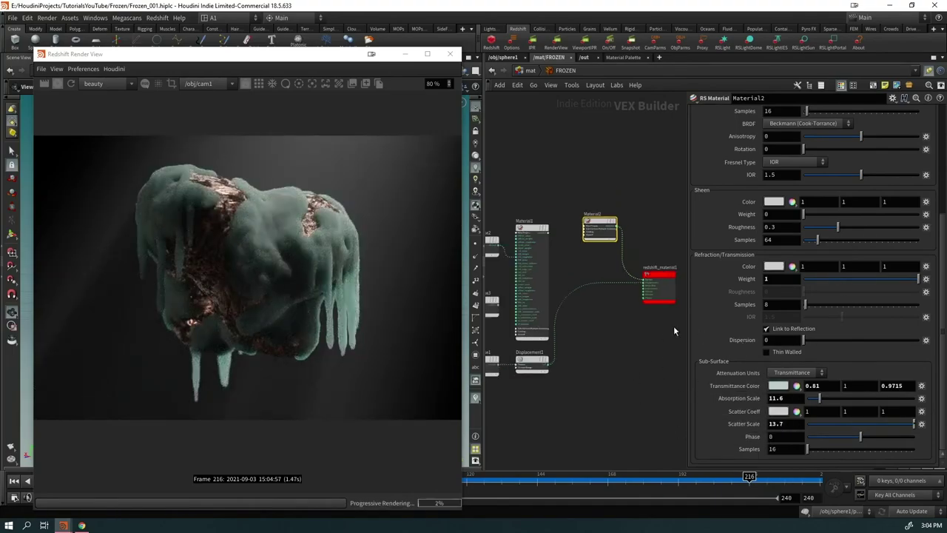
{"action": "left_click", "coordinate": [581, 266]}
{"action": "middle_click_drag", "start_coordinate": [539, 172], "coordinate": [534, 151]}
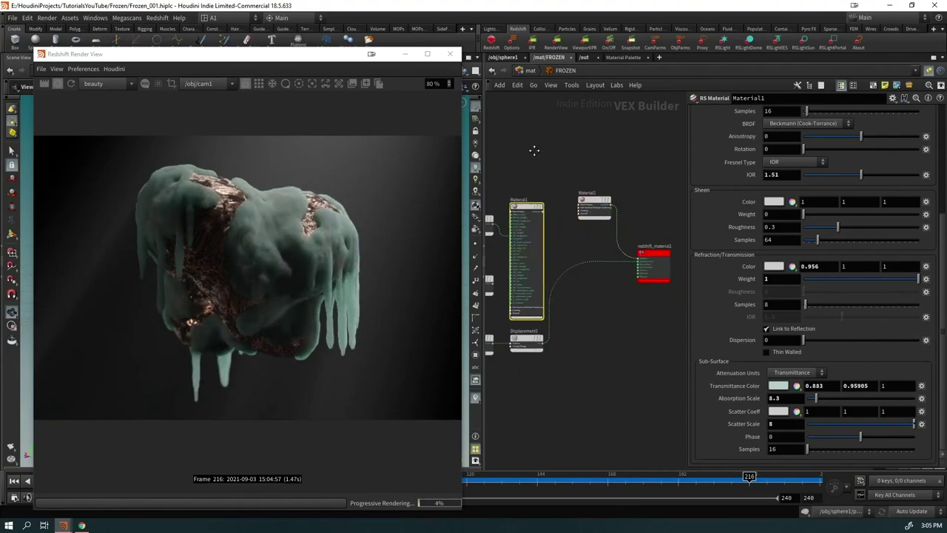
{"action": "left_click_drag", "start_coordinate": [592, 216], "coordinate": [526, 169]}
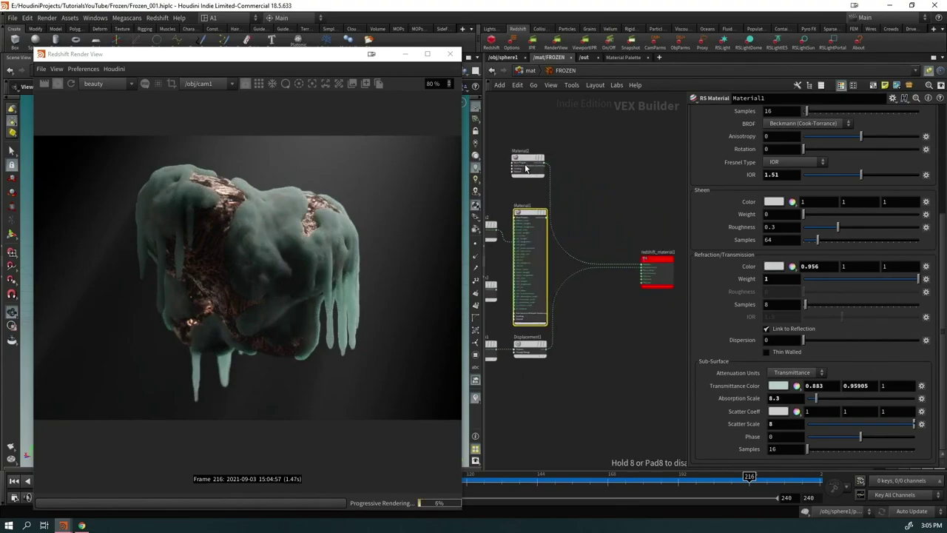
{"action": "mouse_move", "coordinate": [546, 215]}
{"action": "left_click_drag", "start_coordinate": [548, 224], "coordinate": [623, 278]}
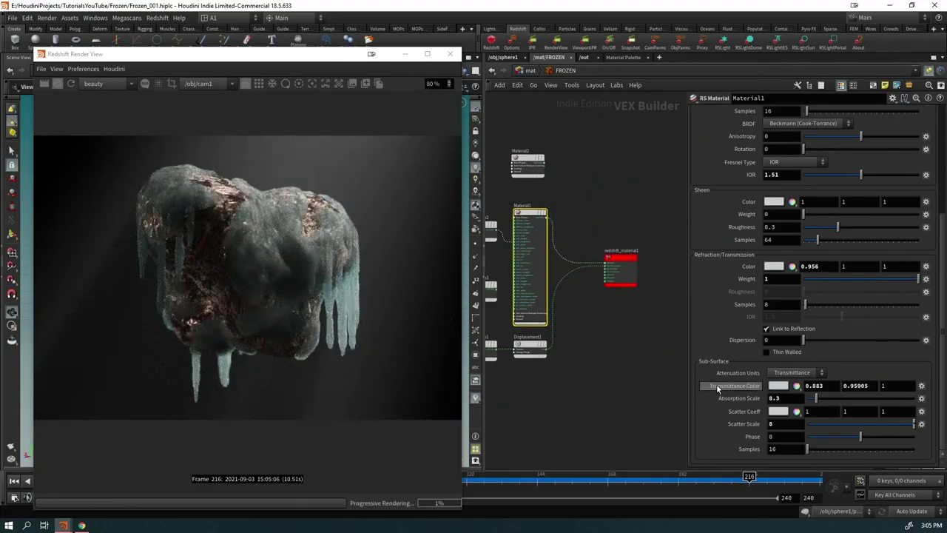
Step: Examine the Material1 render of the frozen heart at full-screen size, and set the restored render window beside the scene viewport
{"action": "scroll", "coordinate": [266, 298], "scroll_direction": "up", "scroll_amount": 1}
{"action": "left_click_drag", "start_coordinate": [393, 48], "coordinate": [393, 2]}
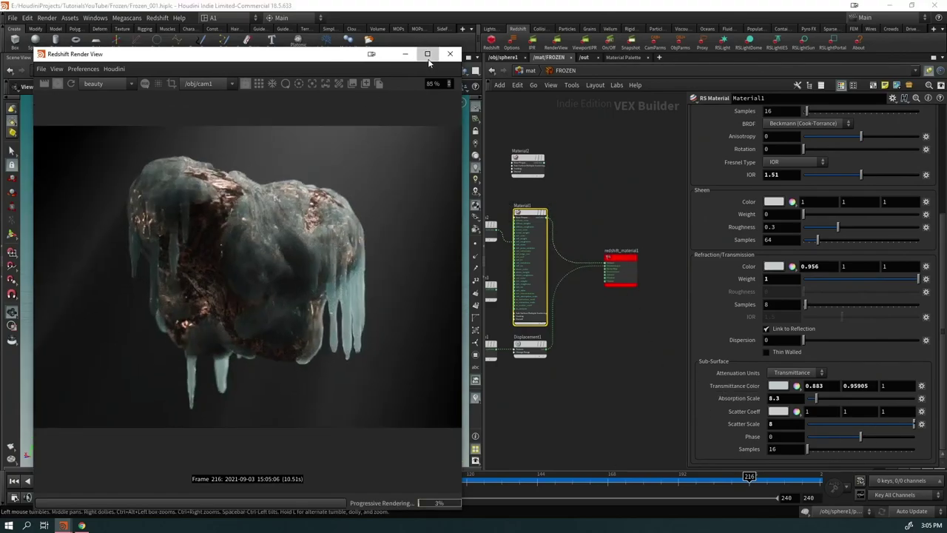
{"action": "scroll", "coordinate": [573, 286], "scroll_direction": "up", "scroll_amount": 6}
{"action": "scroll", "coordinate": [516, 270], "scroll_direction": "down", "scroll_amount": 3}
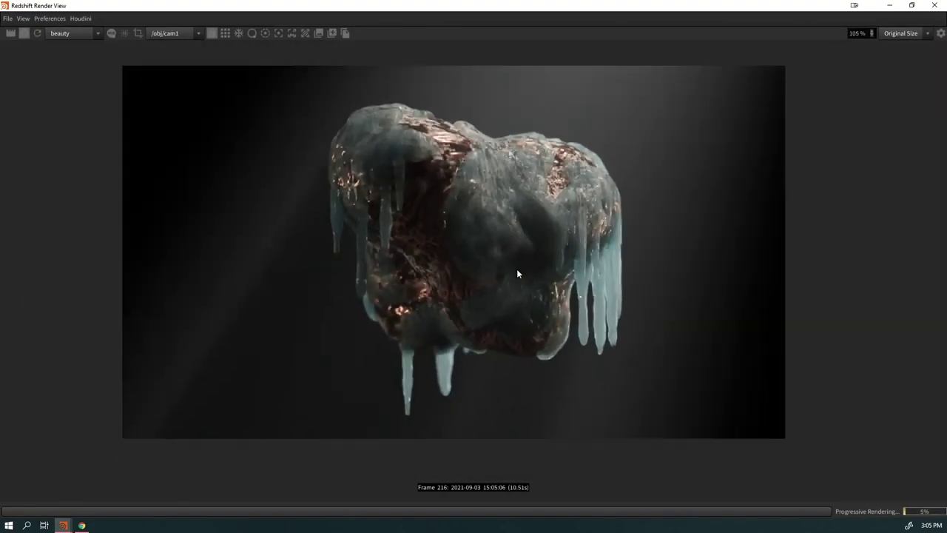
{"action": "scroll", "coordinate": [521, 307], "scroll_direction": "up", "scroll_amount": 1}
{"action": "middle_click_drag", "start_coordinate": [531, 321], "coordinate": [551, 338]}
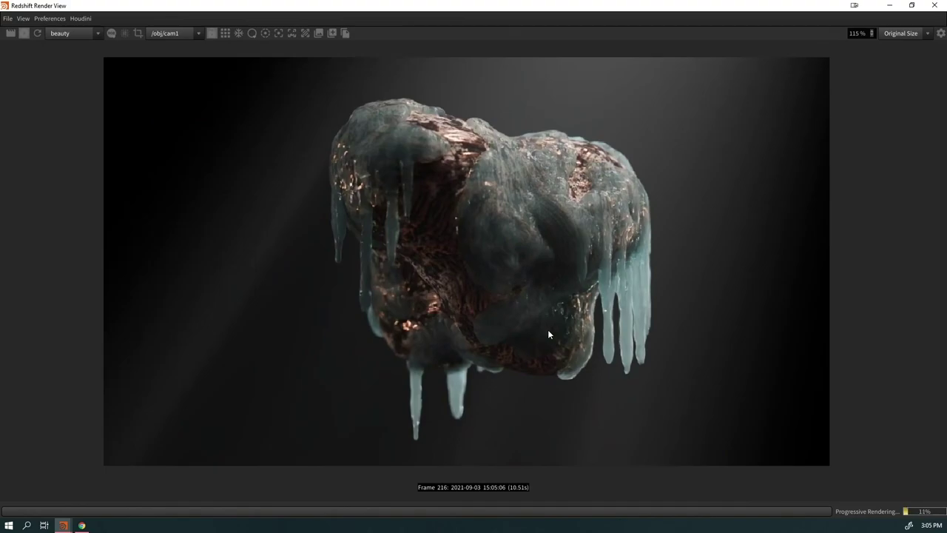
{"action": "left_click", "coordinate": [910, 6]}
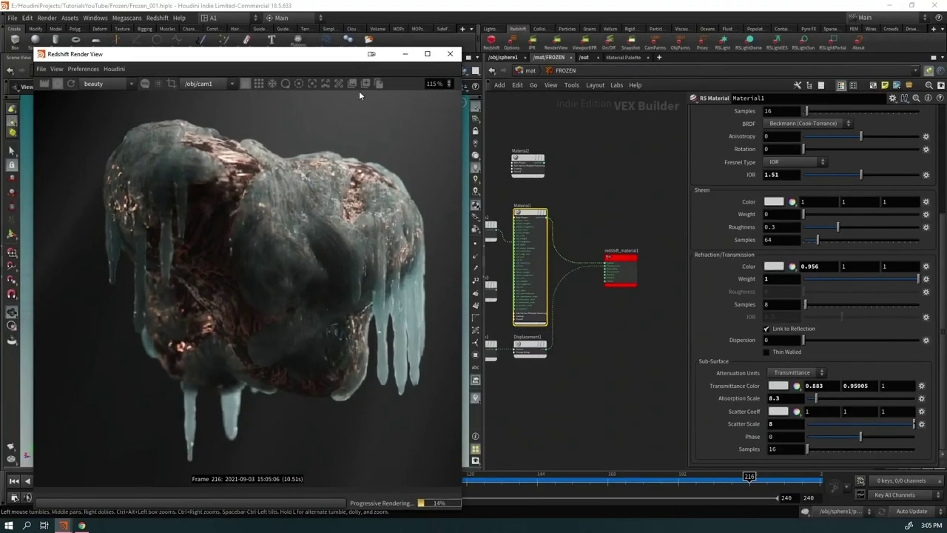
{"action": "left_click_drag", "start_coordinate": [338, 61], "coordinate": [721, 31]}
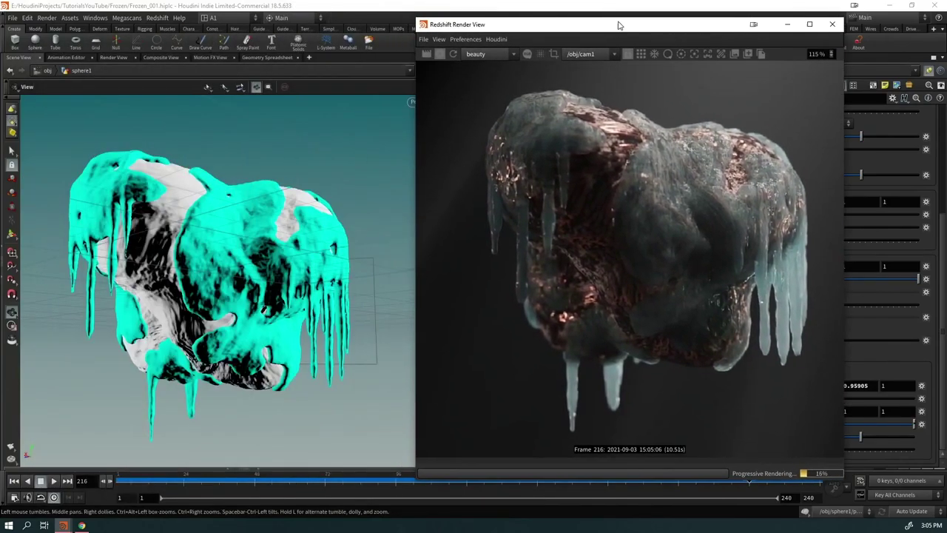
{"action": "left_click_drag", "start_coordinate": [618, 25], "coordinate": [651, 27]}
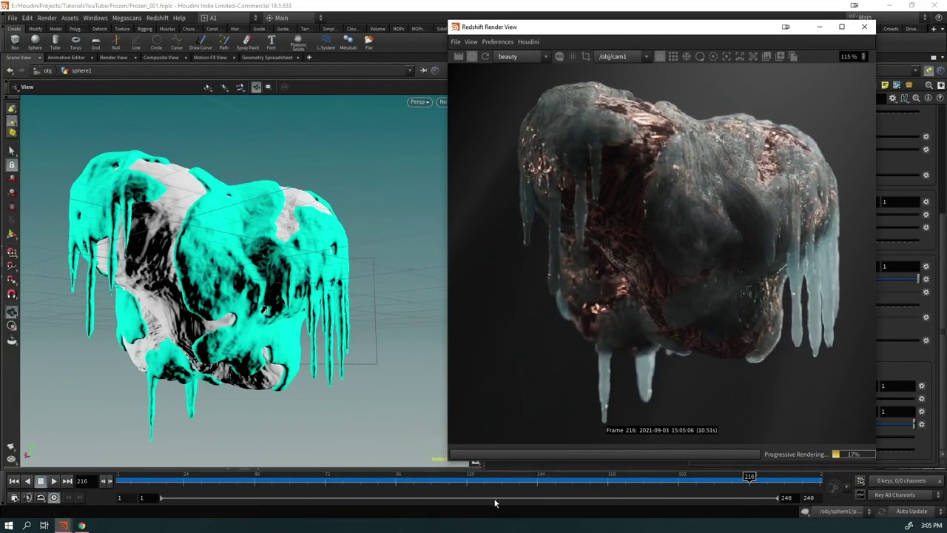
{"action": "mouse_move", "coordinate": [504, 480]}
{"action": "left_mouse_down"}
{"action": "mouse_move", "coordinate": [411, 475]}
{"action": "mouse_move", "coordinate": [354, 495]}
{"action": "left_mouse_up"}
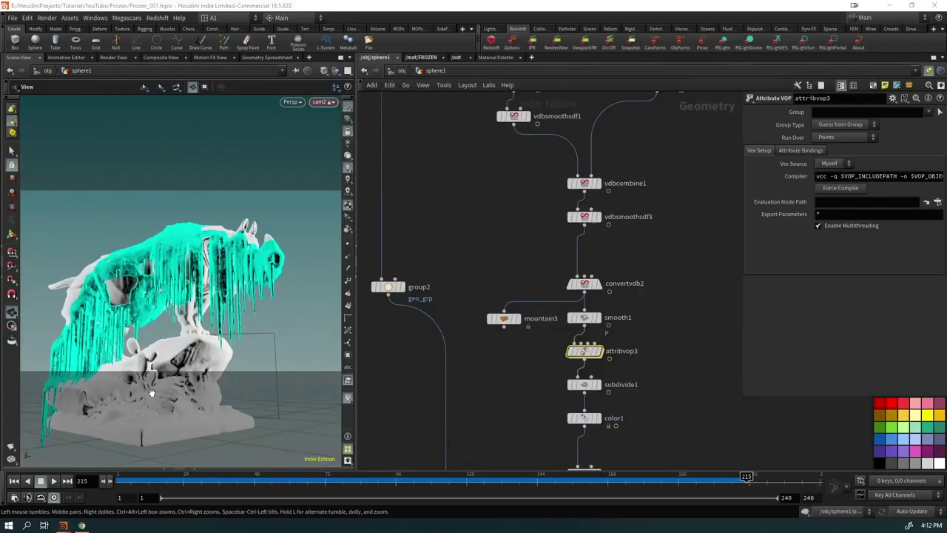
Step: Display the imported OBJ statue of the file1 node, framed in the viewport and lit with the headlight only
{"action": "middle_click_drag", "start_coordinate": [485, 211], "coordinate": [442, 430]}
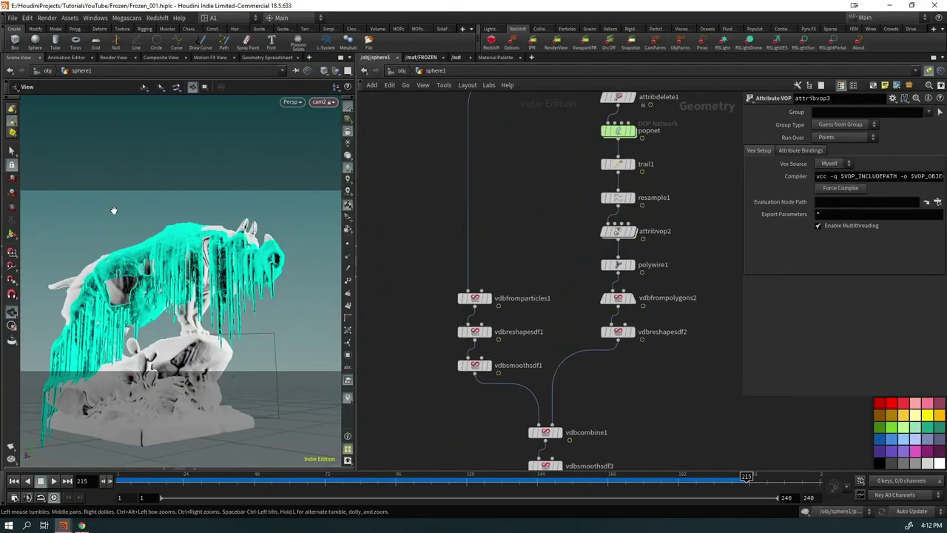
{"action": "middle_click_drag", "start_coordinate": [499, 161], "coordinate": [469, 474]}
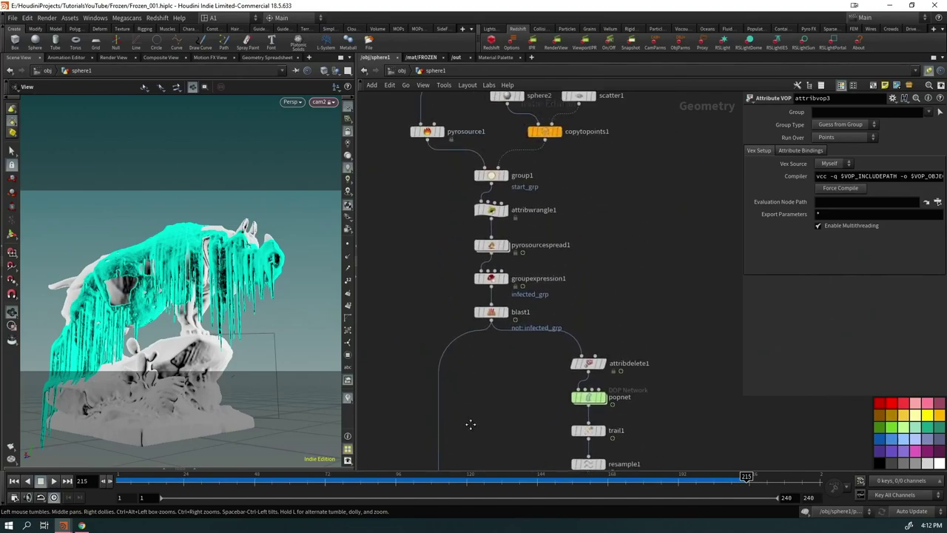
{"action": "middle_click_drag", "start_coordinate": [602, 170], "coordinate": [584, 345]}
{"action": "middle_click_drag", "start_coordinate": [634, 255], "coordinate": [617, 319]}
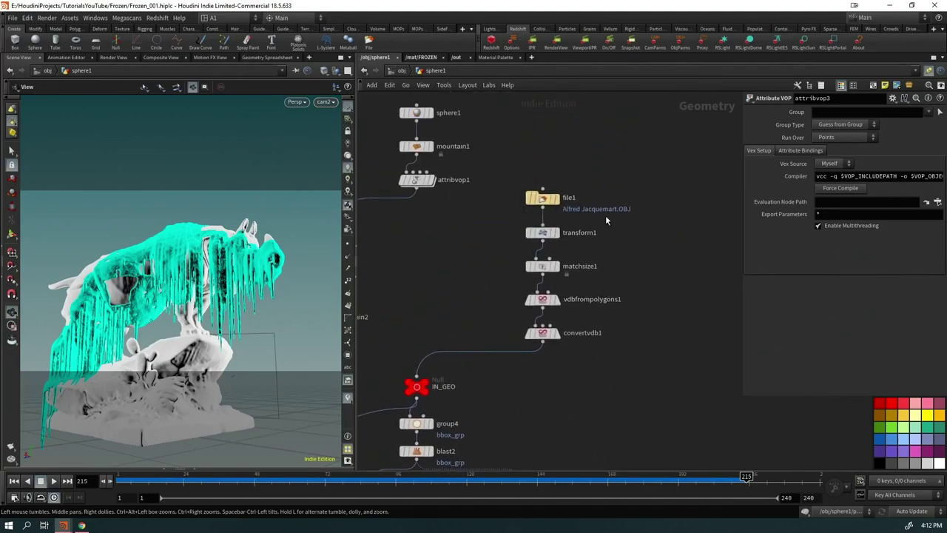
{"action": "mouse_move", "coordinate": [552, 205]}
{"action": "left_click", "coordinate": [560, 180]}
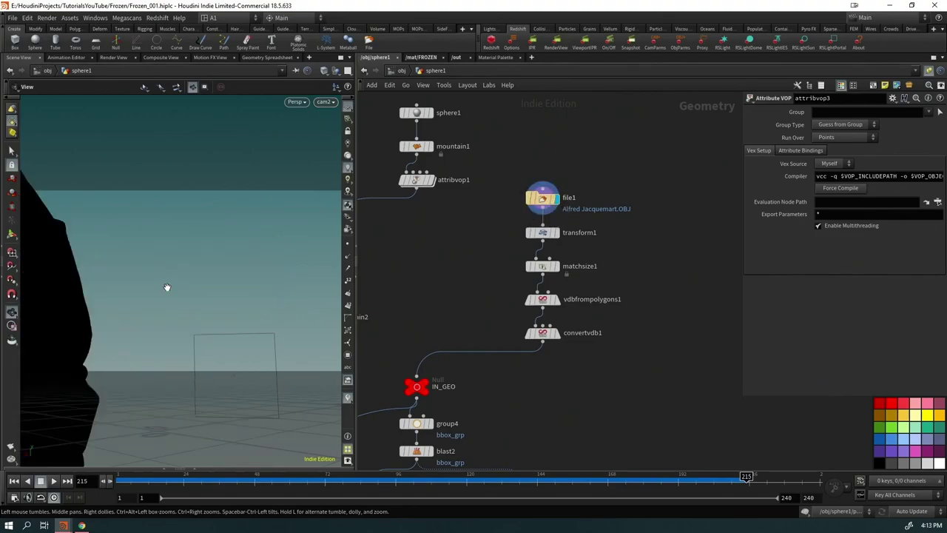
{"action": "key", "text": "f"}
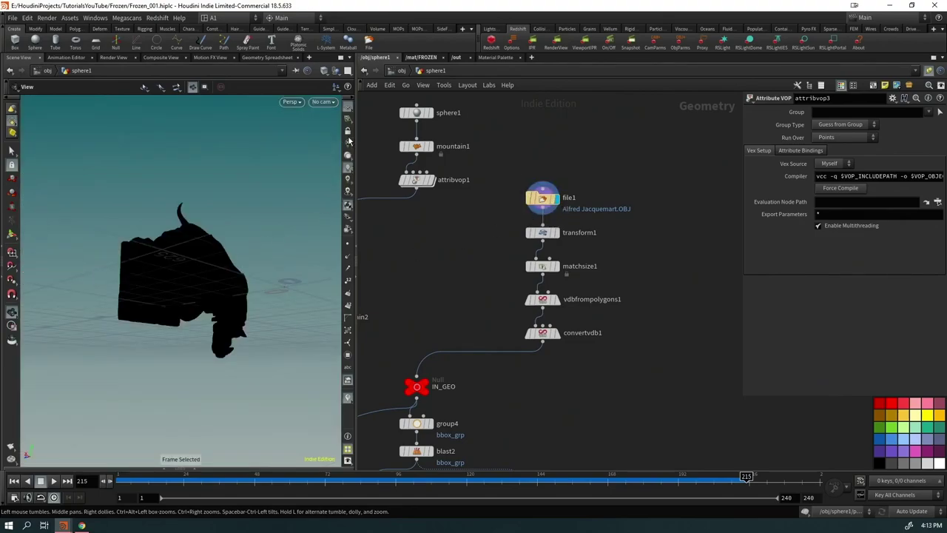
{"action": "left_click", "coordinate": [346, 159]}
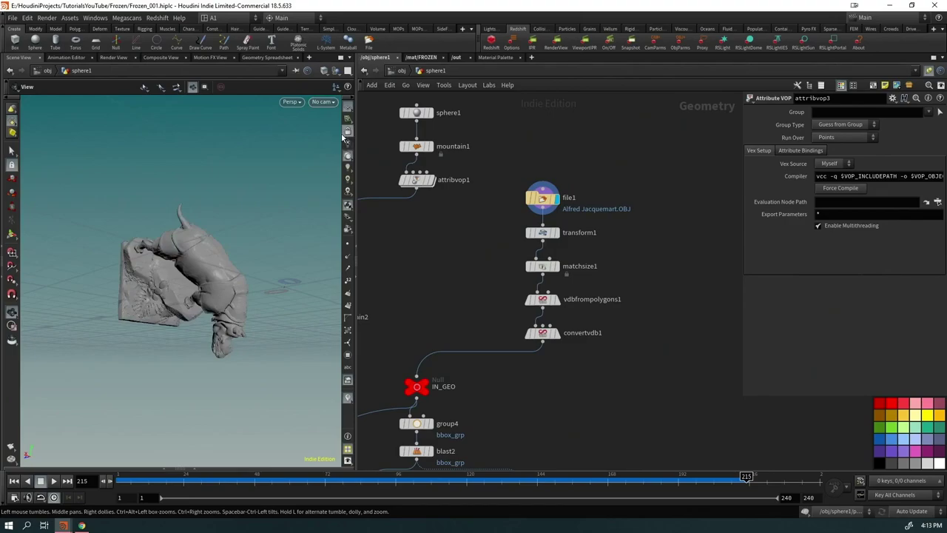
{"action": "mouse_move", "coordinate": [222, 282]}
{"action": "left_mouse_down"}
{"action": "mouse_move", "coordinate": [249, 306]}
{"action": "mouse_move", "coordinate": [180, 173]}
{"action": "mouse_move", "coordinate": [154, 256]}
{"action": "mouse_move", "coordinate": [626, 277]}
{"action": "left_mouse_up"}
{"action": "scroll", "coordinate": [250, 307], "scroll_direction": "up", "scroll_amount": 5}
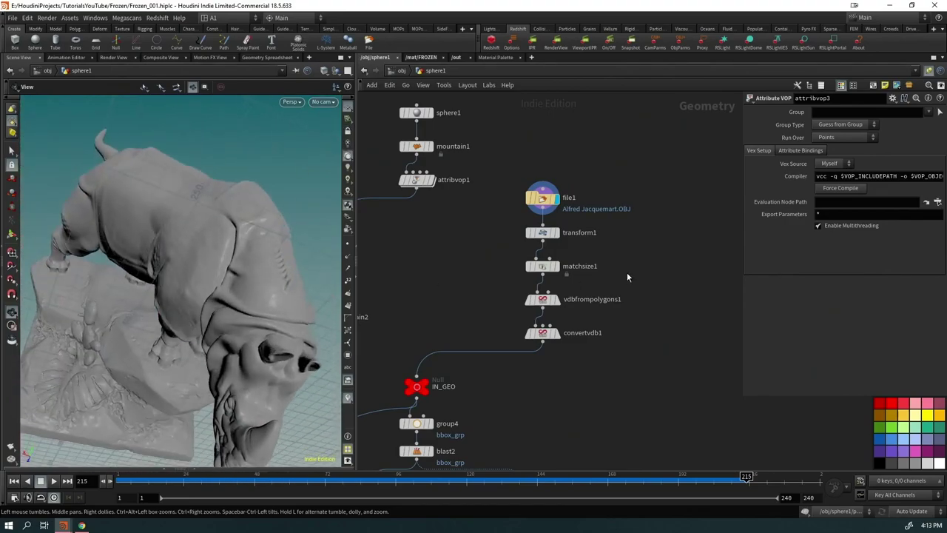
Step: Display the statue at the matchsize1 node and at the convertvdb1 node to inspect the resized and remeshed geometry
{"action": "left_click", "coordinate": [559, 271]}
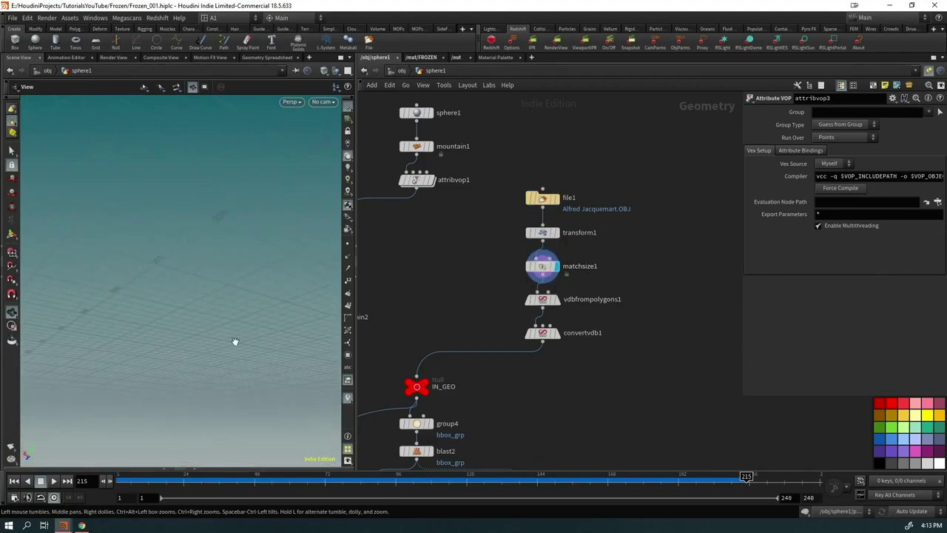
{"action": "left_click_drag", "start_coordinate": [198, 310], "coordinate": [59, 279]}
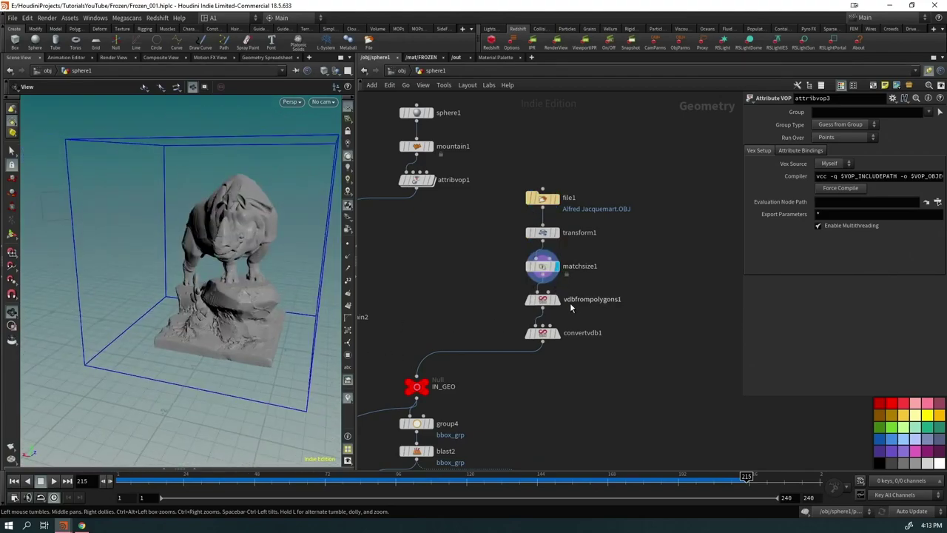
{"action": "left_click", "coordinate": [557, 333]}
{"action": "left_click_drag", "start_coordinate": [214, 296], "coordinate": [218, 277]}
{"action": "scroll", "coordinate": [191, 256], "scroll_direction": "up", "scroll_amount": 5}
Step: Display the IN_GEO node, return the timeline to frame 1 and display the pyrosource1 points
{"action": "middle_click_drag", "start_coordinate": [509, 399], "coordinate": [557, 125]}
{"action": "scroll", "coordinate": [624, 304], "scroll_direction": "down", "scroll_amount": 3}
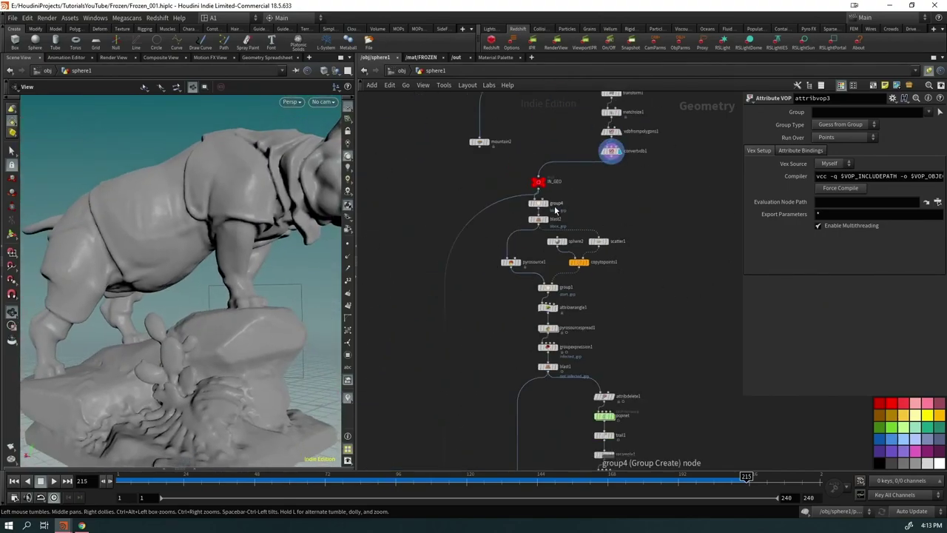
{"action": "left_click", "coordinate": [543, 181]}
{"action": "middle_click_drag", "start_coordinate": [589, 211], "coordinate": [568, 254]}
{"action": "key", "text": "ctrl+Up"}
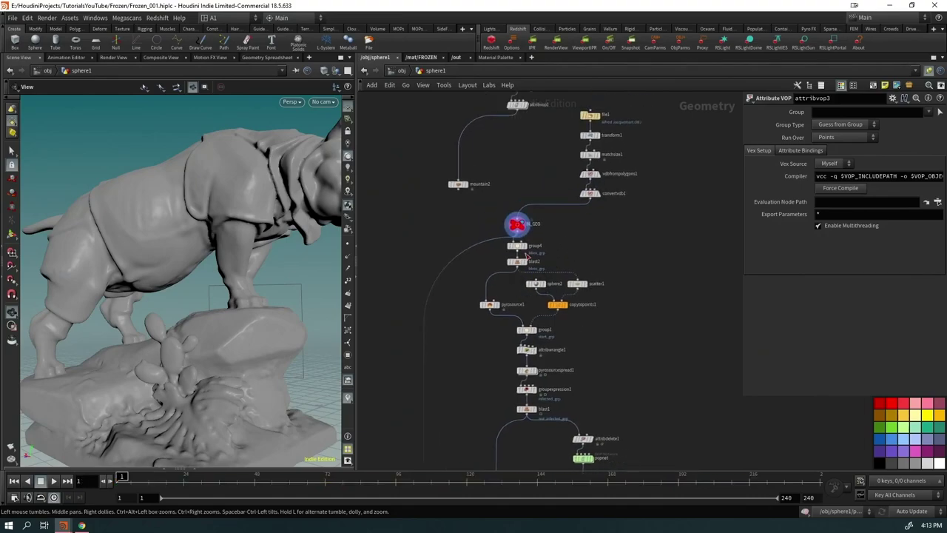
{"action": "left_click", "coordinate": [494, 304]}
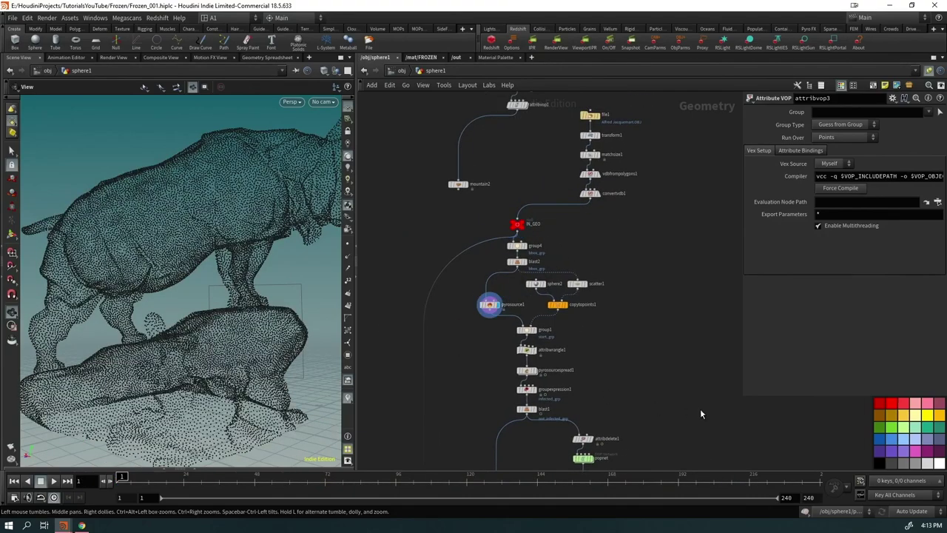
Step: Display the output of blast1 and of the popnet node at the first frame
{"action": "middle_click_drag", "start_coordinate": [641, 413], "coordinate": [587, 328]}
{"action": "left_click", "coordinate": [480, 325]}
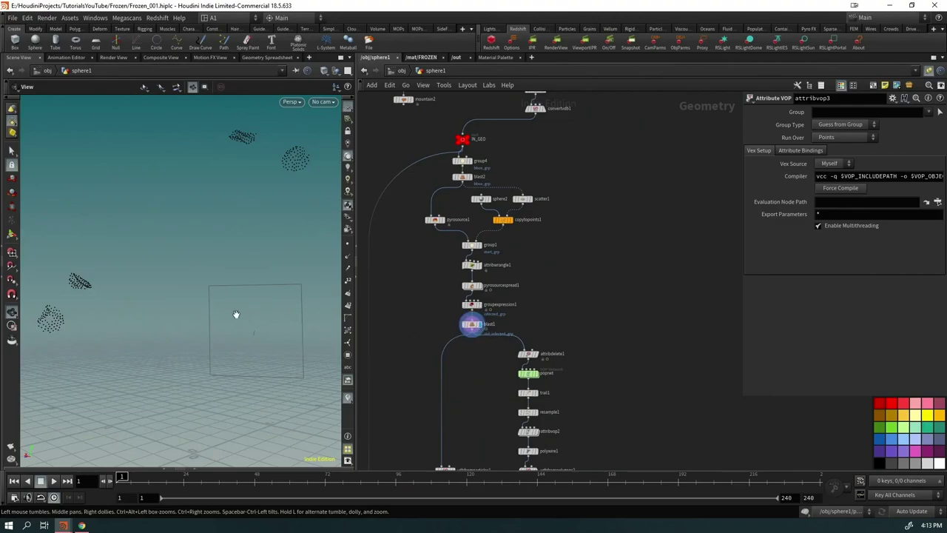
{"action": "left_click", "coordinate": [535, 374]}
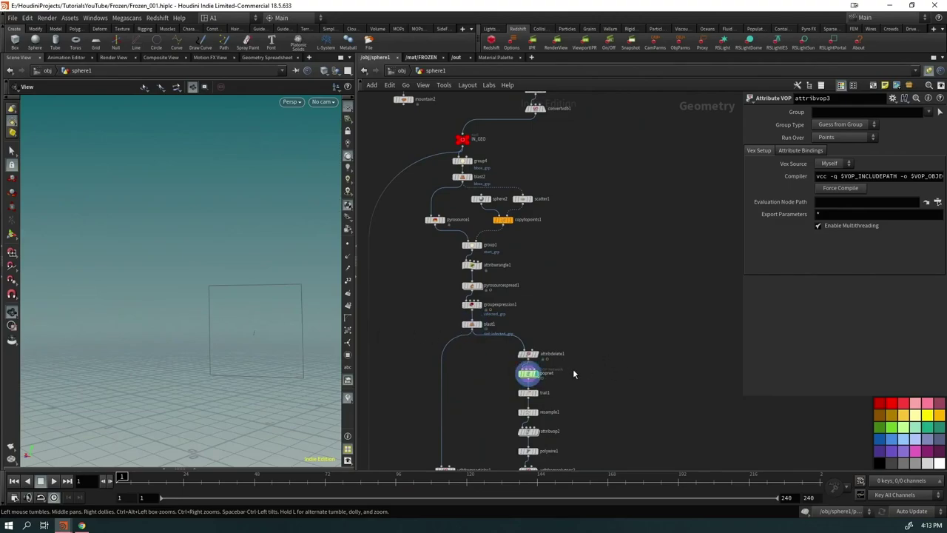
Step: Inspect the birth settings of source_first_input inside popnet and return to the sphere1 network
{"action": "left_click", "coordinate": [529, 377]}
{"action": "double_click", "coordinate": [529, 378]}
{"action": "left_click", "coordinate": [526, 220]}
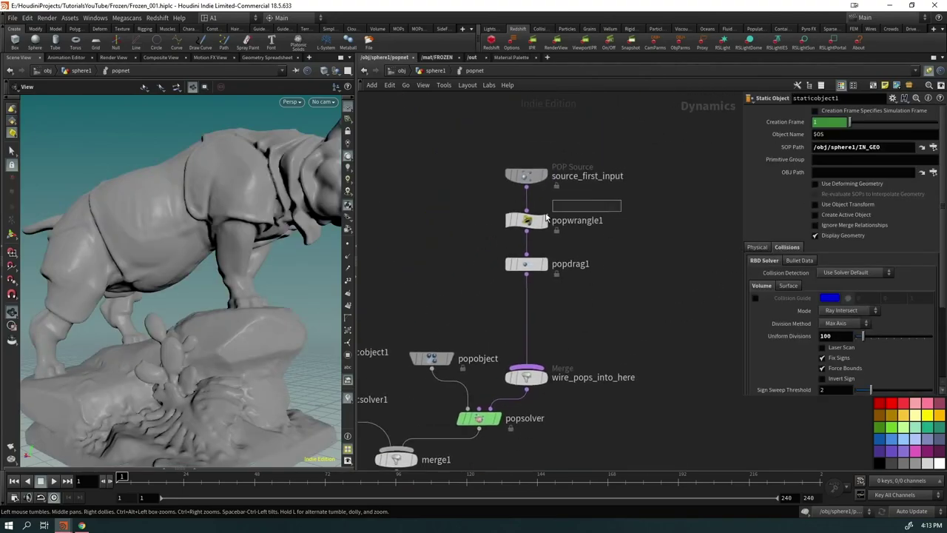
{"action": "left_click", "coordinate": [526, 176]}
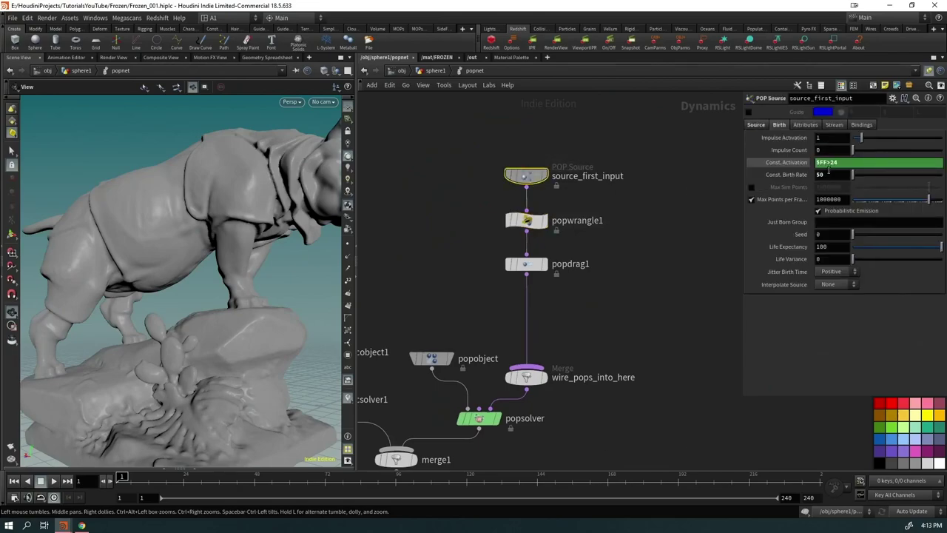
{"action": "left_click", "coordinate": [436, 71]}
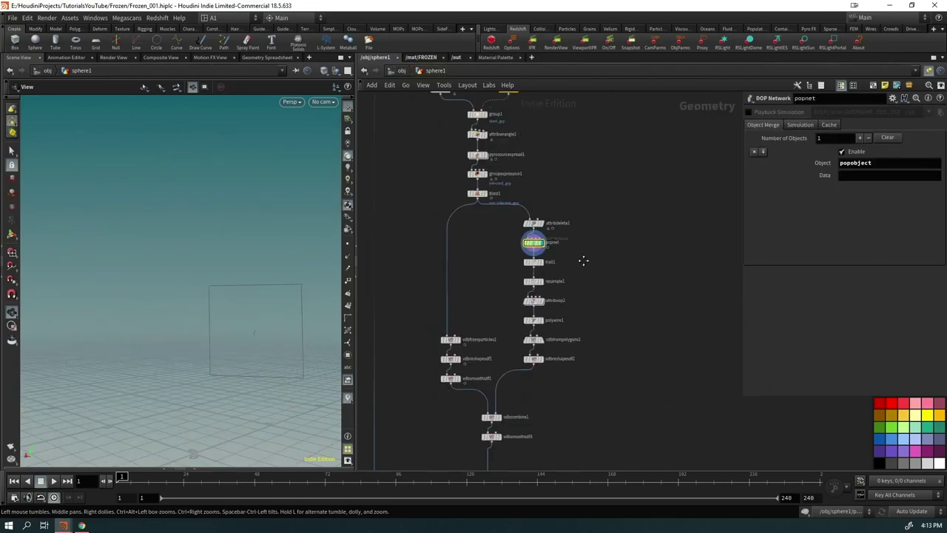
Step: Display vdbfrompolygons2, play the simulation and advance to frame 208 to inspect the icicle geometry on the statue
{"action": "scroll", "coordinate": [515, 207], "scroll_direction": "up", "scroll_amount": 3}
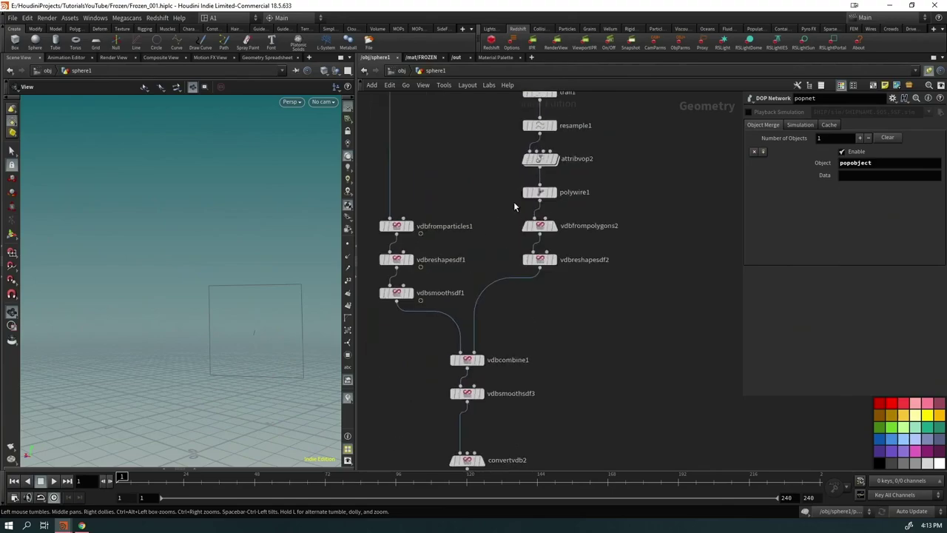
{"action": "left_click", "coordinate": [544, 225]}
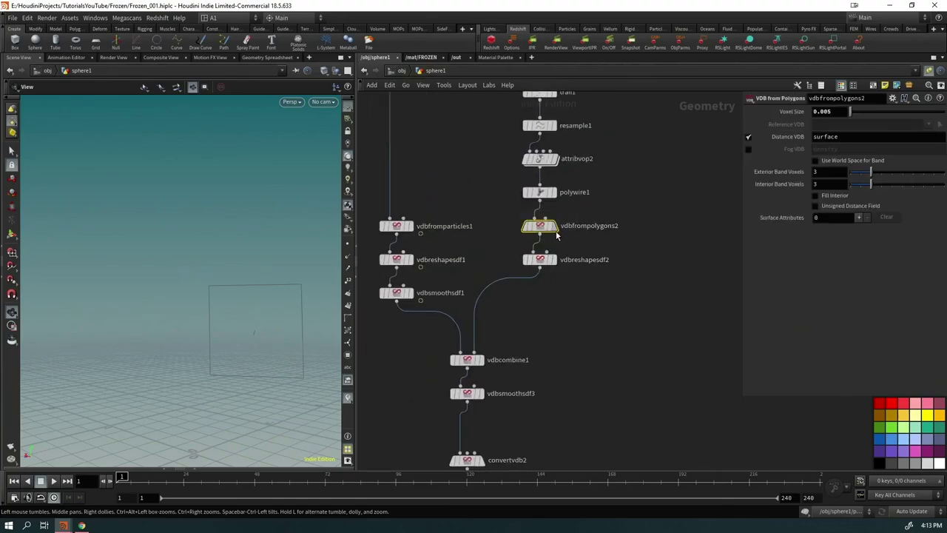
{"action": "key", "text": "Up"}
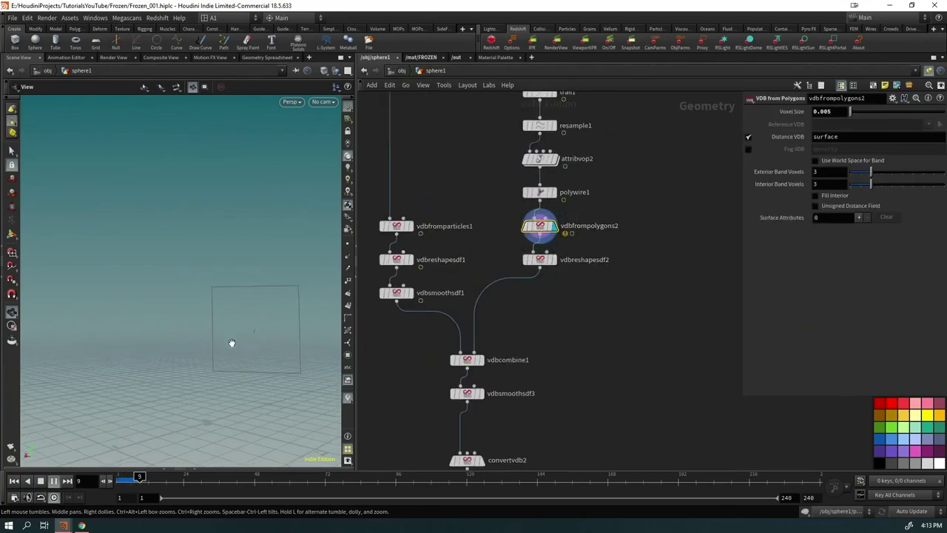
{"action": "left_click_drag", "start_coordinate": [232, 343], "coordinate": [158, 342]}
{"action": "left_click_drag", "start_coordinate": [180, 268], "coordinate": [152, 313]}
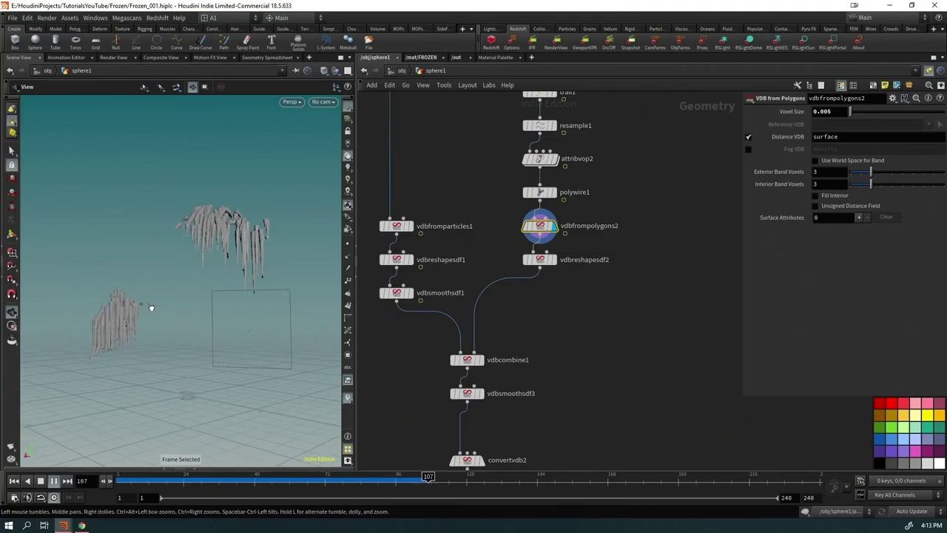
{"action": "key", "text": "f"}
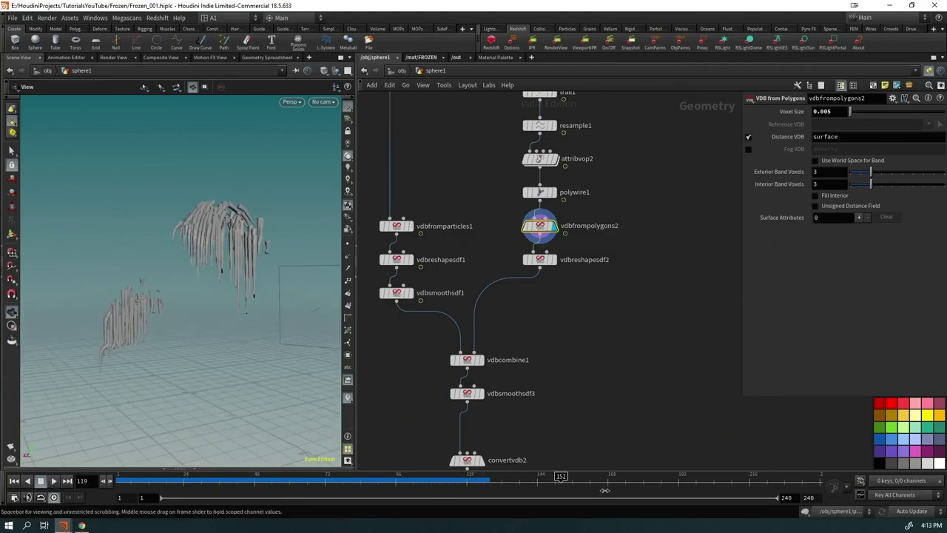
{"action": "left_click", "coordinate": [726, 481]}
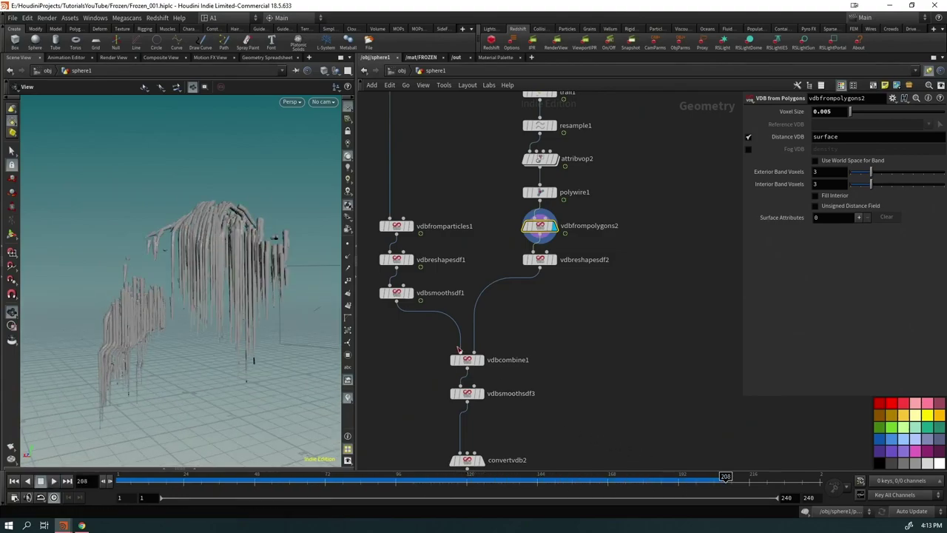
Step: Display vdbfromparticles1 and vdbsmoothsdf1 at frame 208 and examine the ice shell surface up close
{"action": "left_click", "coordinate": [383, 224]}
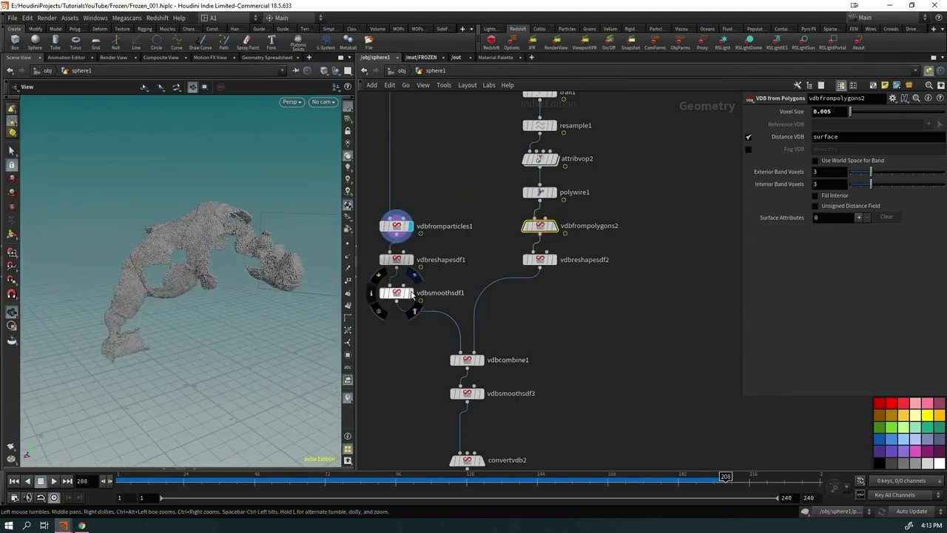
{"action": "left_click", "coordinate": [384, 293]}
{"action": "left_click_drag", "start_coordinate": [274, 293], "coordinate": [197, 270]}
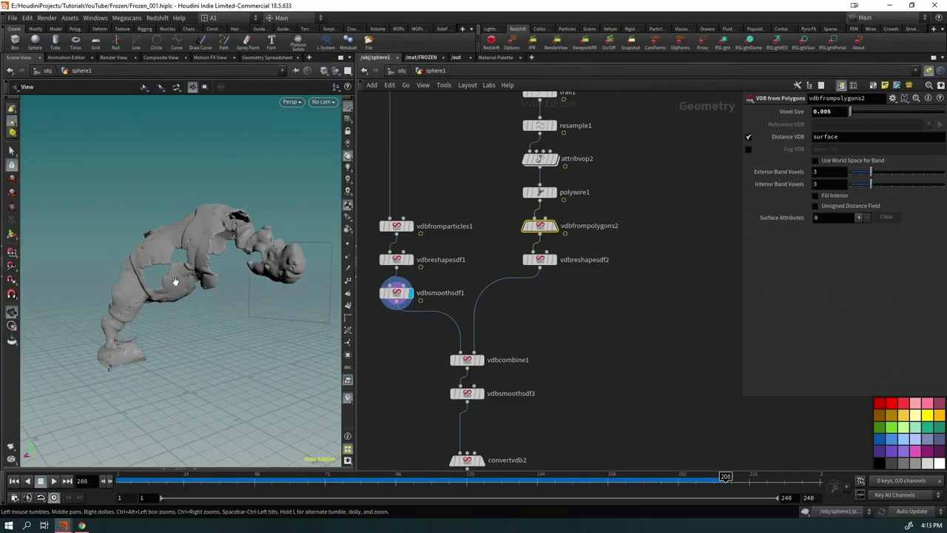
{"action": "scroll", "coordinate": [173, 275], "scroll_direction": "up", "scroll_amount": 5}
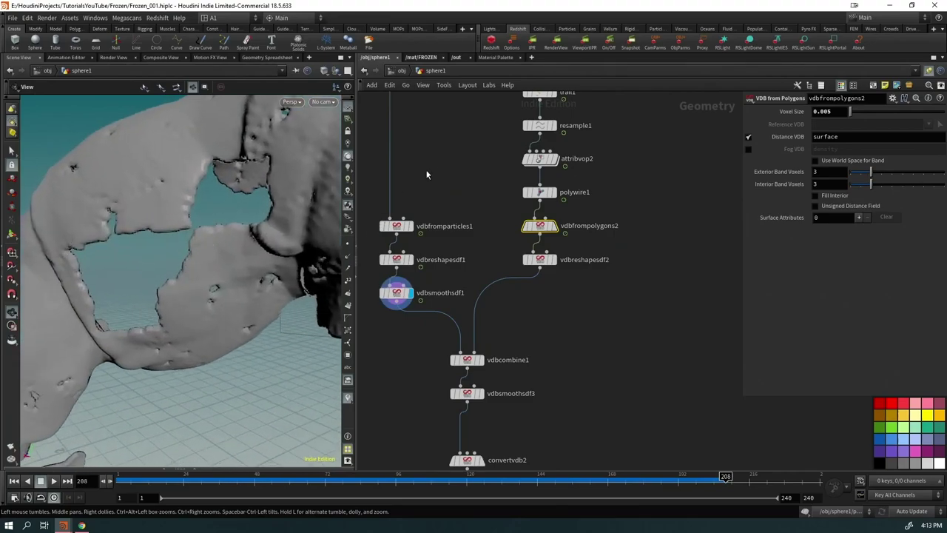
Step: Display pyrosourcespread1 with its settings and examine the temperature spread across the rhino statue
{"action": "middle_click_drag", "start_coordinate": [426, 175], "coordinate": [421, 410]}
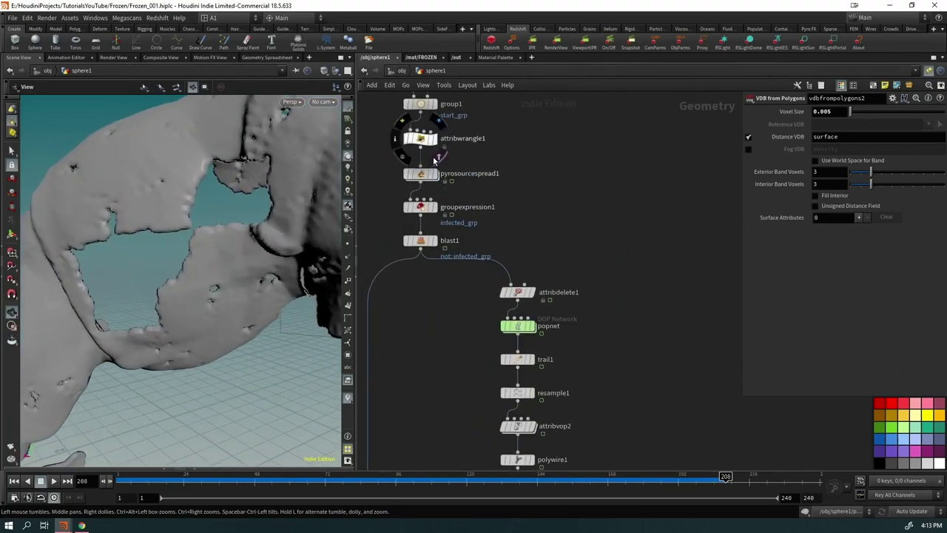
{"action": "left_click", "coordinate": [437, 174]}
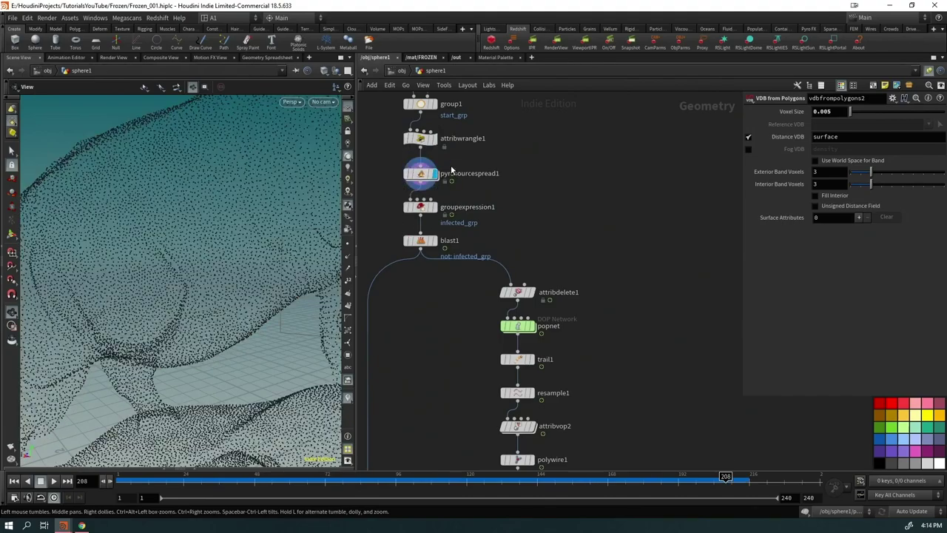
{"action": "left_click", "coordinate": [416, 176]}
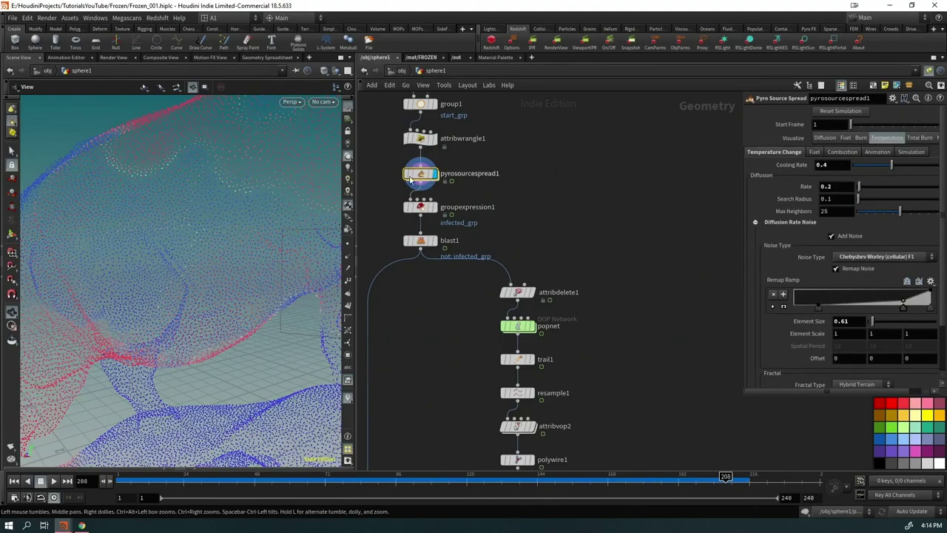
{"action": "left_click_drag", "start_coordinate": [119, 202], "coordinate": [141, 247]}
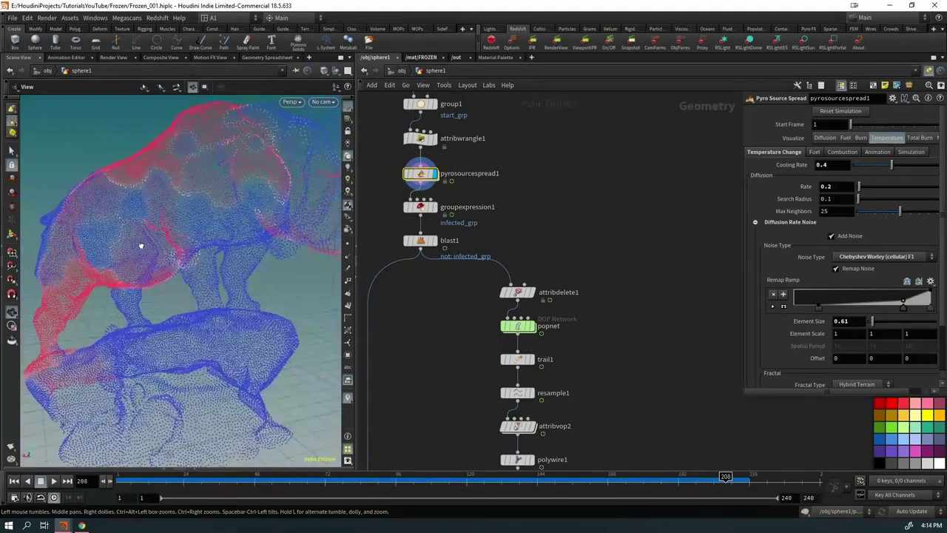
Step: With diffusion visualized, set pyrosourcespread1's noise Element Size to 0.96 and shift the remap ramp's middle point lower, then replay the temperature spread
{"action": "left_click", "coordinate": [830, 139]}
{"action": "left_click_drag", "start_coordinate": [170, 215], "coordinate": [633, 311]}
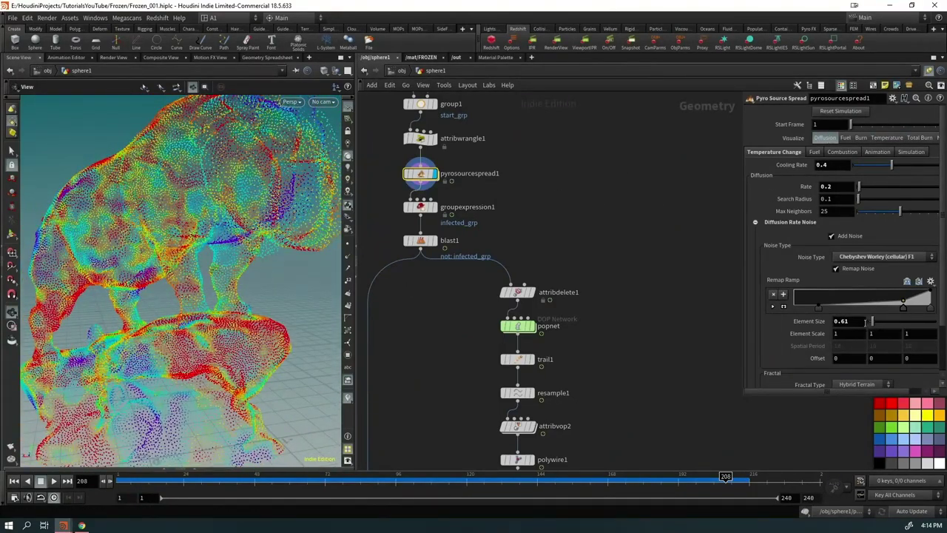
{"action": "left_click_drag", "start_coordinate": [903, 312], "coordinate": [906, 323]}
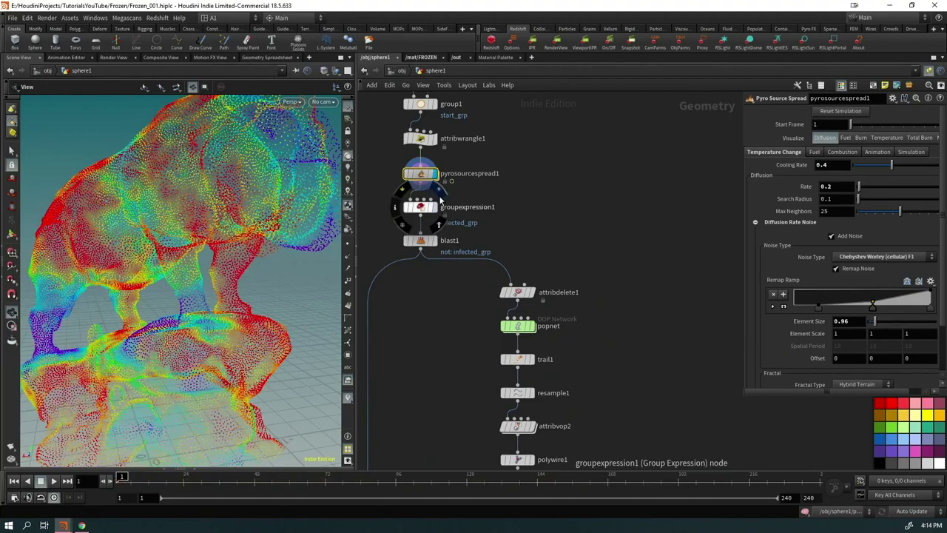
{"action": "left_click", "coordinate": [885, 139]}
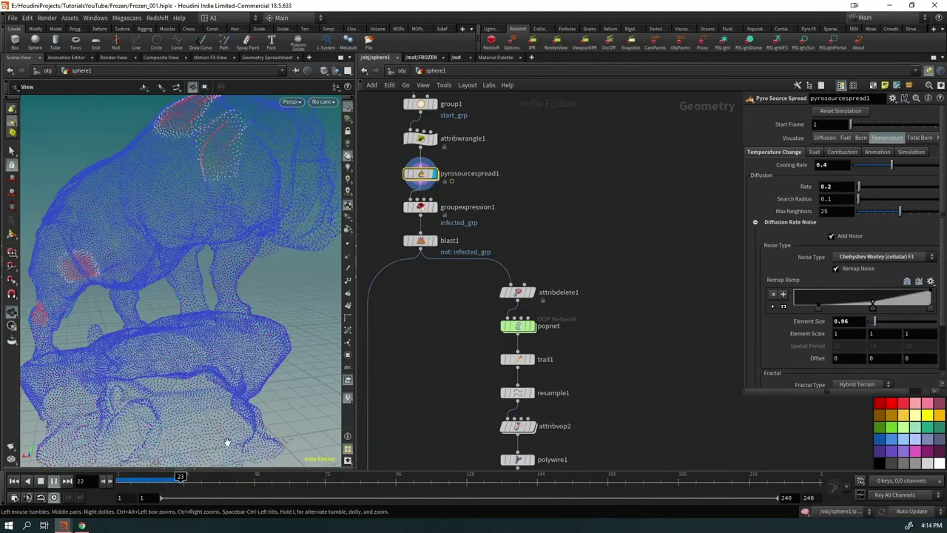
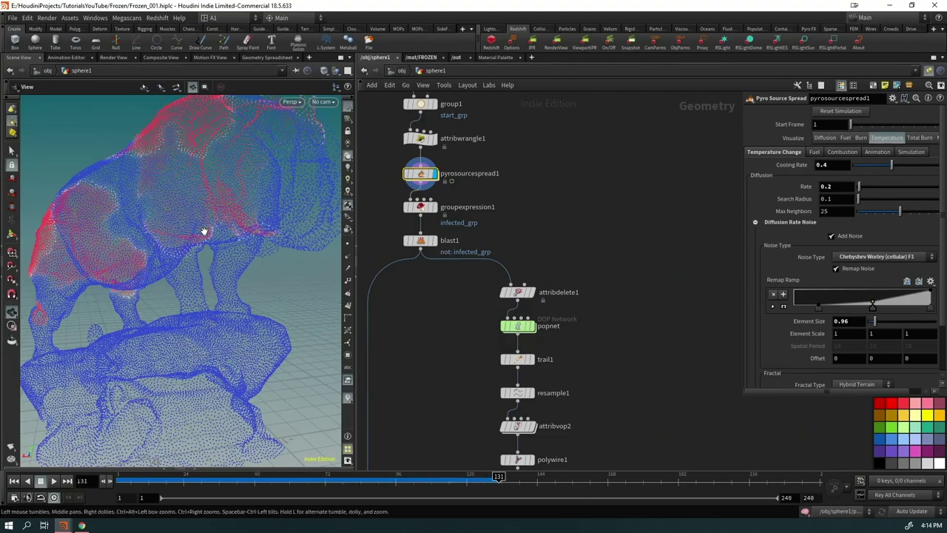
Step: Display popnet, scrub through the particle simulation and return the timeline to frame 1
{"action": "middle_click_drag", "start_coordinate": [436, 377], "coordinate": [577, 259]}
{"action": "key", "text": "ctrl+Up"}
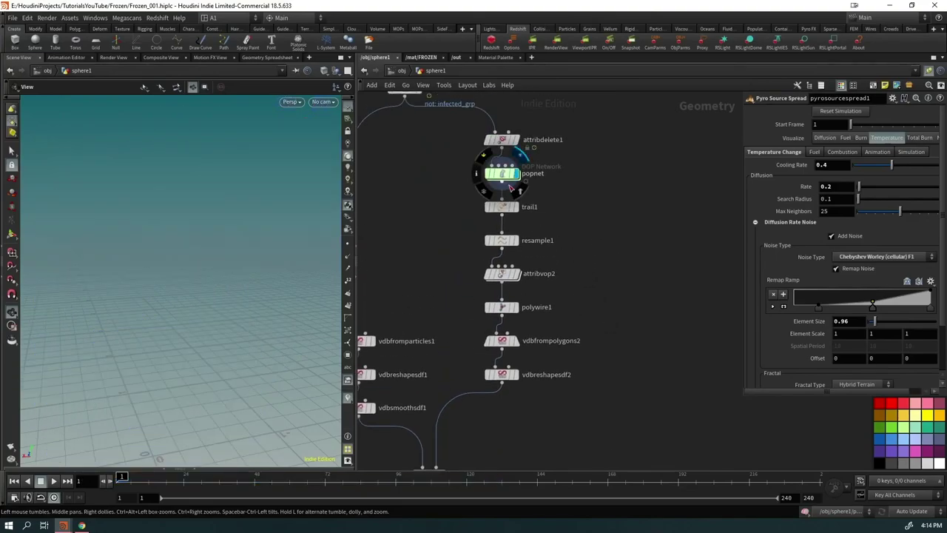
{"action": "left_click", "coordinate": [482, 477]}
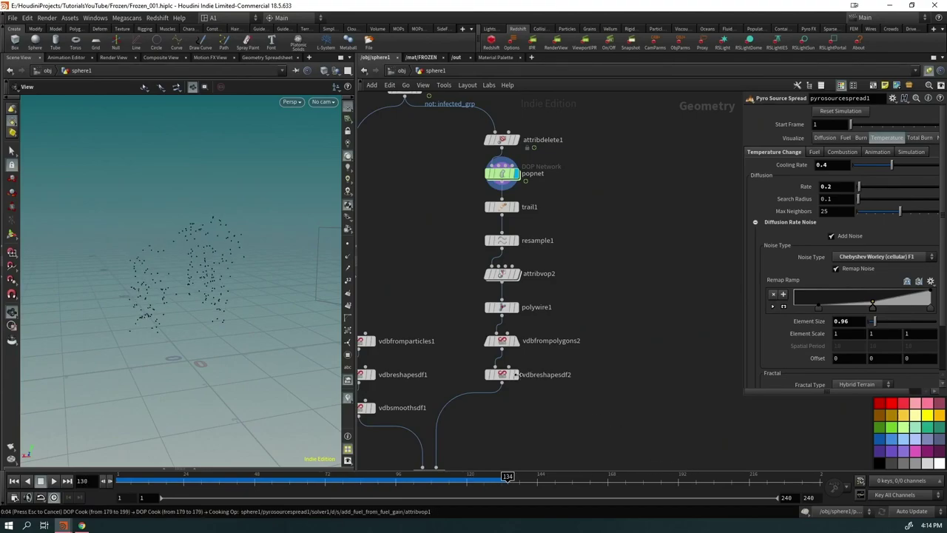
{"action": "key", "text": "ctrl+Up"}
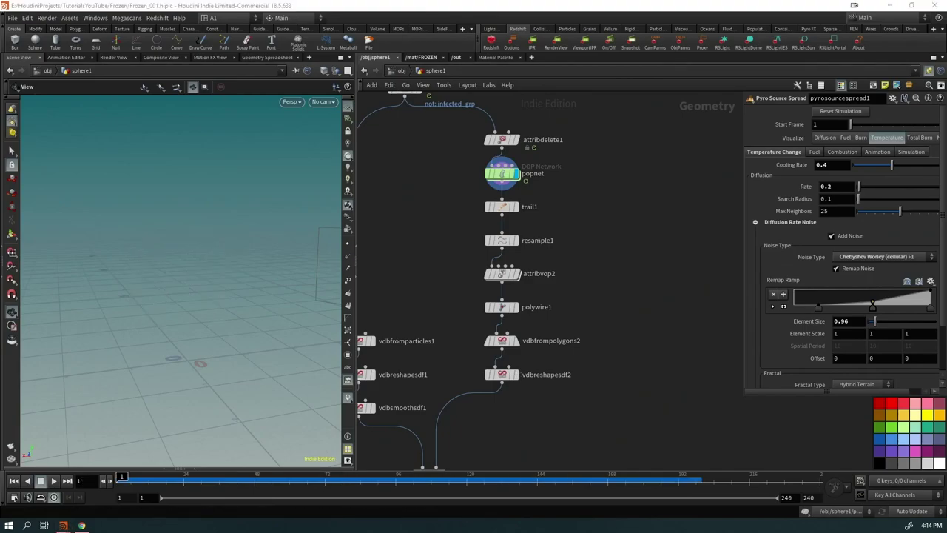
Step: Display vdbreshapesdf2 and vdbcombine1 at the first frame
{"action": "left_click", "coordinate": [518, 374]}
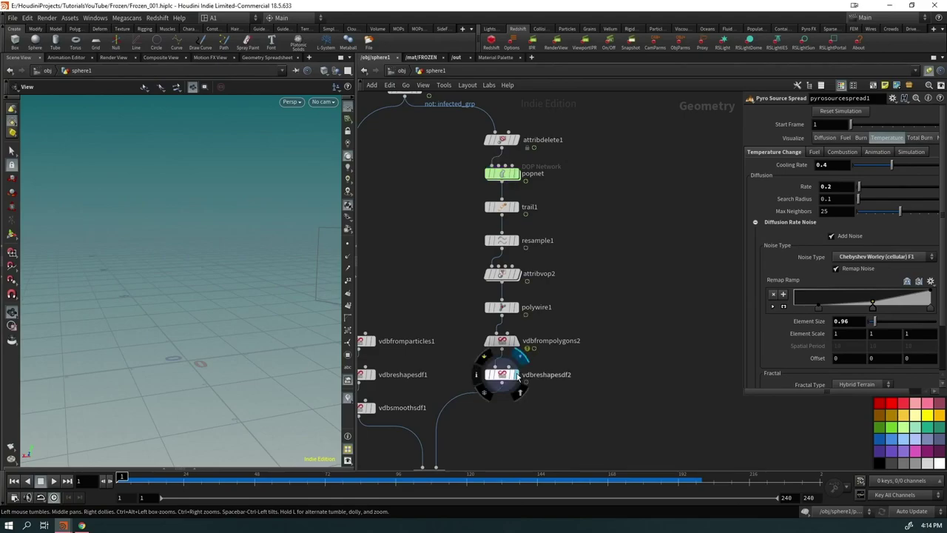
{"action": "middle_click_drag", "start_coordinate": [496, 380], "coordinate": [541, 308]}
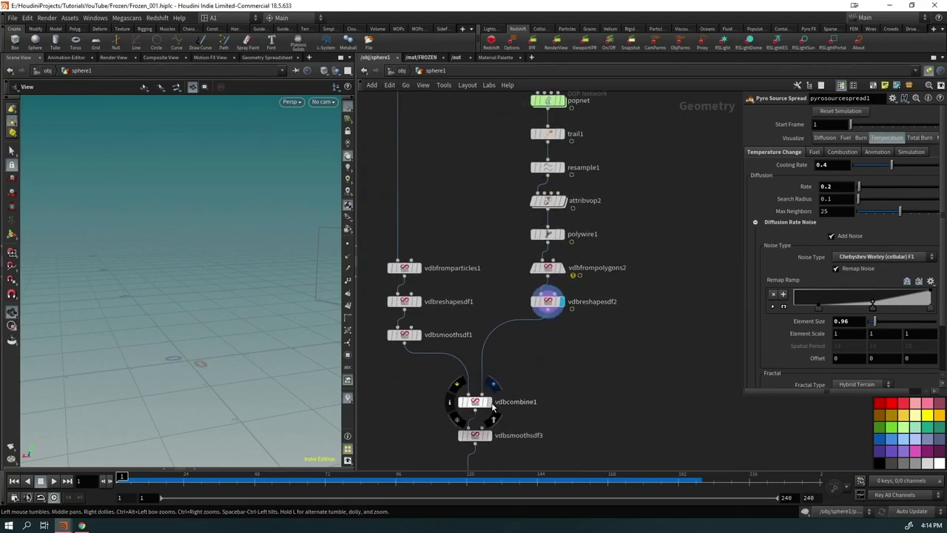
{"action": "left_click", "coordinate": [488, 402]}
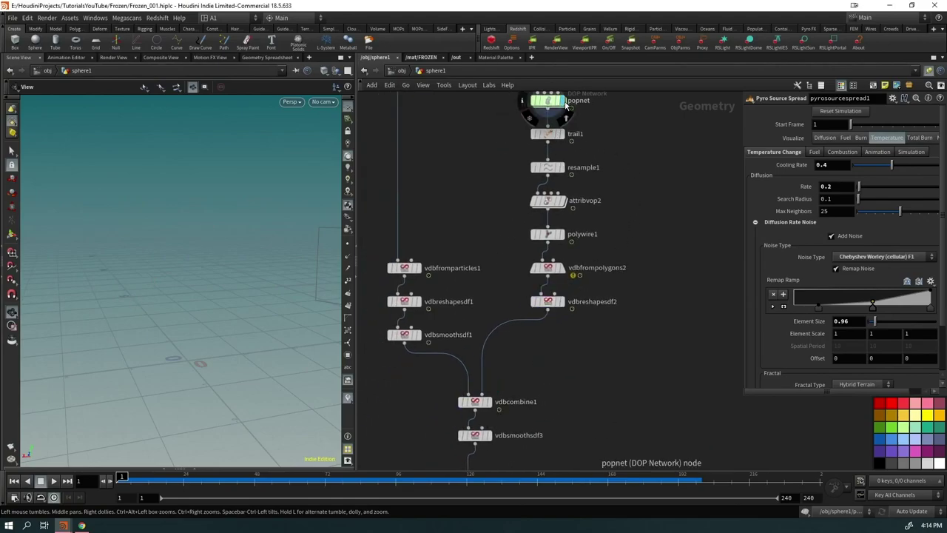
Step: Display trail1, advance to frame 139 and inspect the outputs of attribvop2, polywire1, vdbfrompolygons2 and vdbreshapesdf2 in turn
{"action": "left_click", "coordinate": [560, 133]}
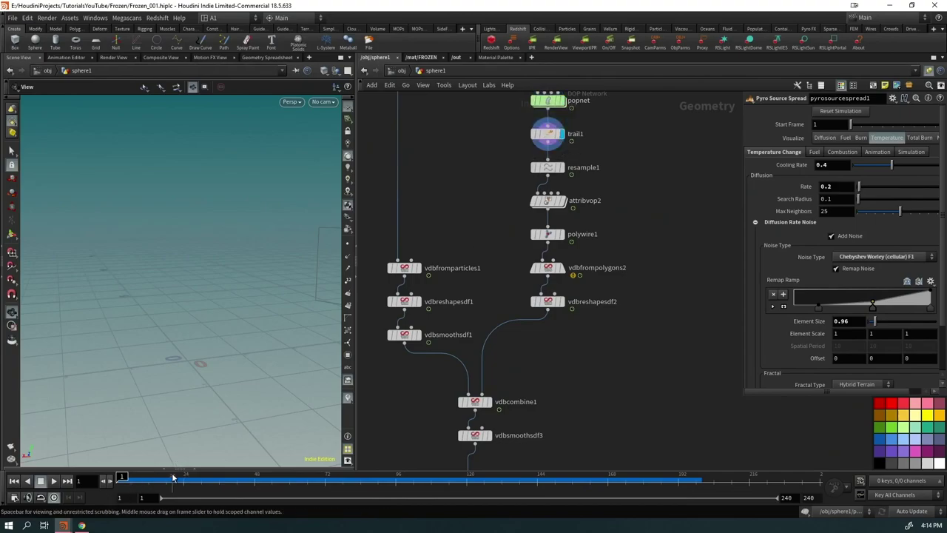
{"action": "left_click", "coordinate": [53, 480]}
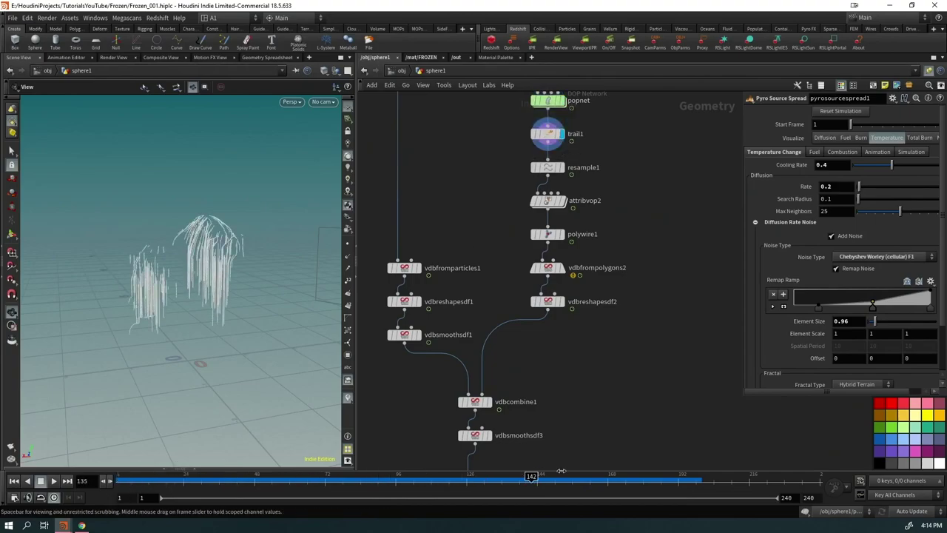
{"action": "left_click", "coordinate": [561, 201]}
{"action": "left_click", "coordinate": [563, 234]}
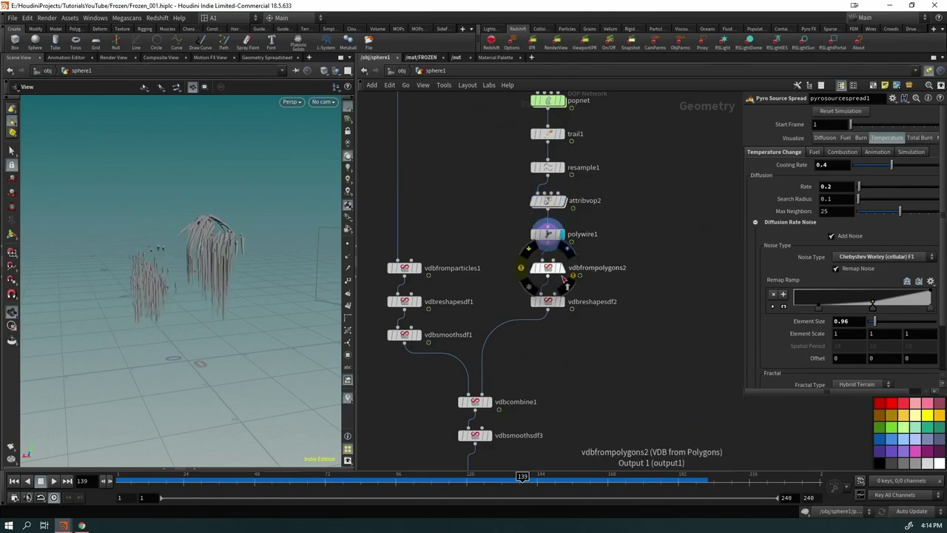
{"action": "left_click", "coordinate": [562, 267]}
{"action": "left_click", "coordinate": [561, 301]}
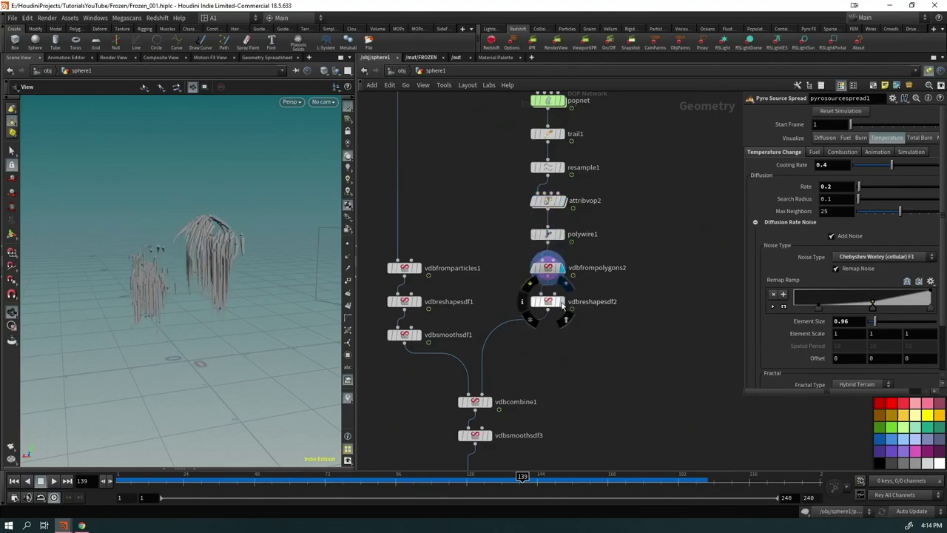
Step: Inspect the merged ice at vdbcombine1 and vdbsmoothsdf3, then display convertvdb2 at frame 193
{"action": "left_click_drag", "start_coordinate": [233, 306], "coordinate": [311, 326]}
{"action": "left_click", "coordinate": [487, 401]}
{"action": "left_click", "coordinate": [487, 435]}
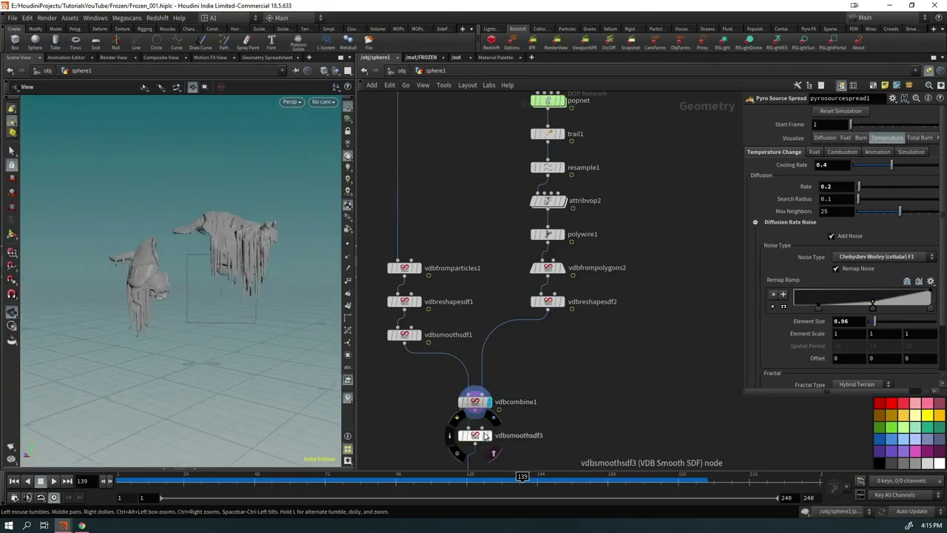
{"action": "middle_click_drag", "start_coordinate": [490, 467], "coordinate": [481, 372]}
{"action": "left_click", "coordinate": [479, 373]}
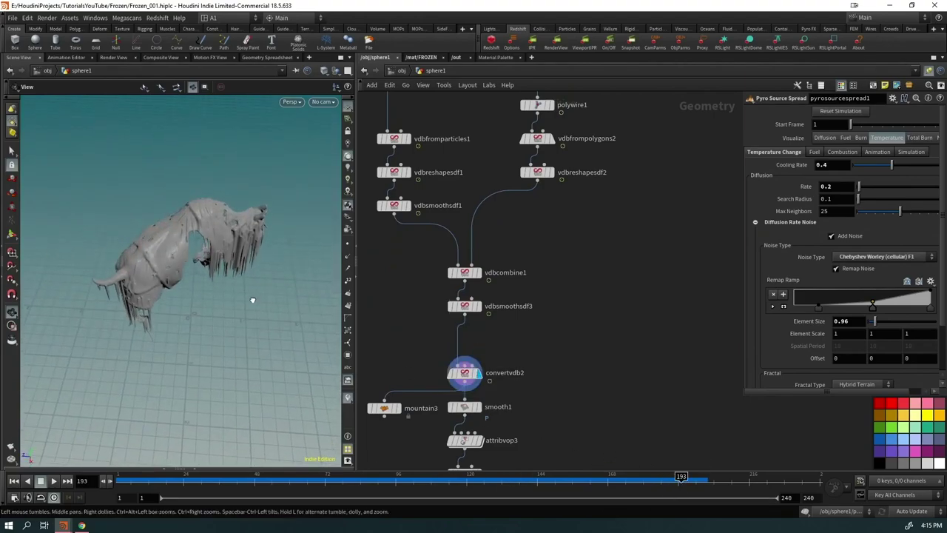
{"action": "left_click_drag", "start_coordinate": [252, 300], "coordinate": [296, 222]}
Step: Display smooth1 and attribvop3 with their settings to compare the smoothed and displaced ice surface
{"action": "middle_click_drag", "start_coordinate": [485, 407], "coordinate": [481, 274]}
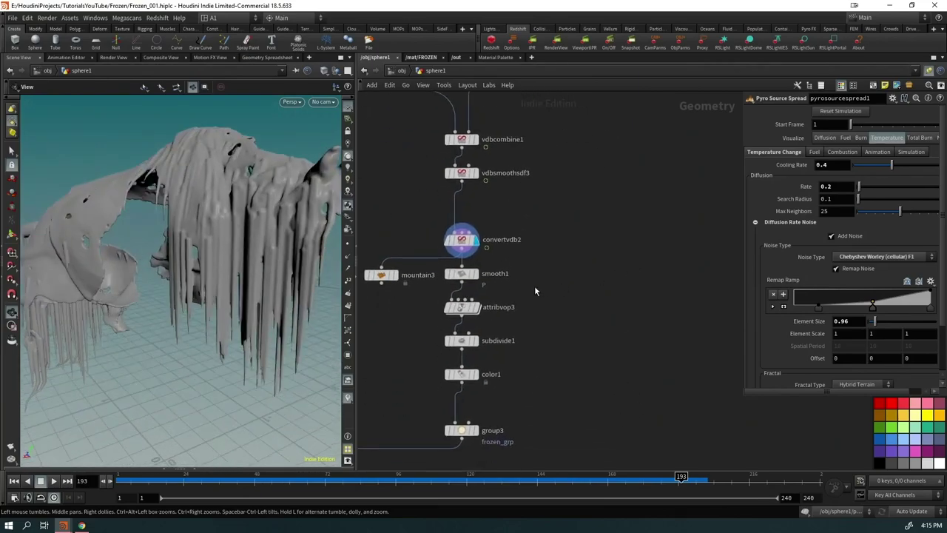
{"action": "left_click", "coordinate": [477, 274]}
{"action": "left_click", "coordinate": [462, 275]}
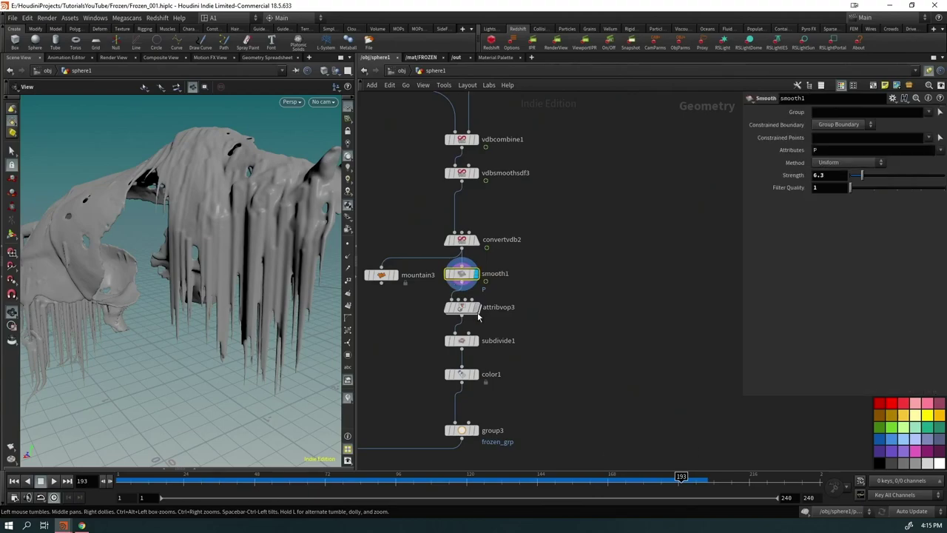
{"action": "left_click", "coordinate": [477, 307]}
{"action": "left_click", "coordinate": [462, 309]}
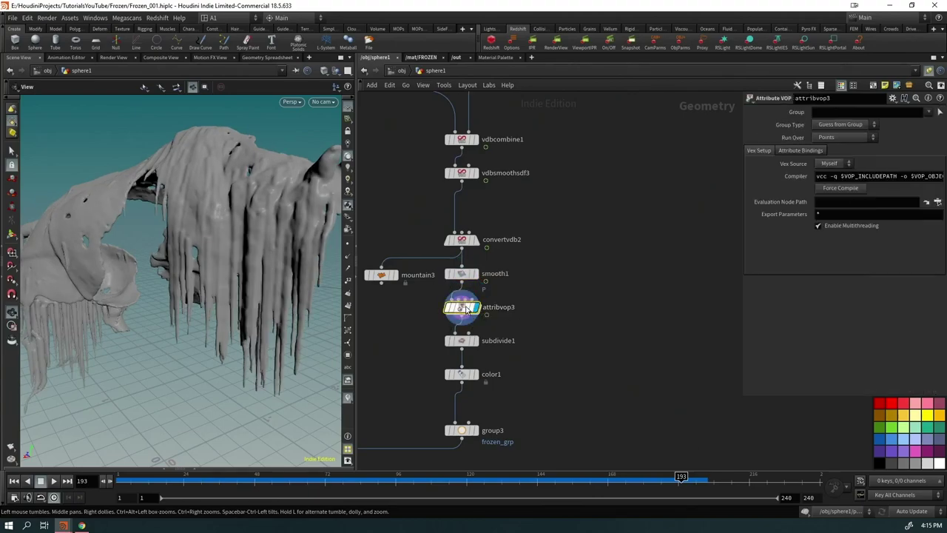
{"action": "mouse_move", "coordinate": [235, 265]}
{"action": "left_mouse_down"}
{"action": "mouse_move", "coordinate": [258, 249]}
{"action": "mouse_move", "coordinate": [218, 266]}
{"action": "left_mouse_up"}
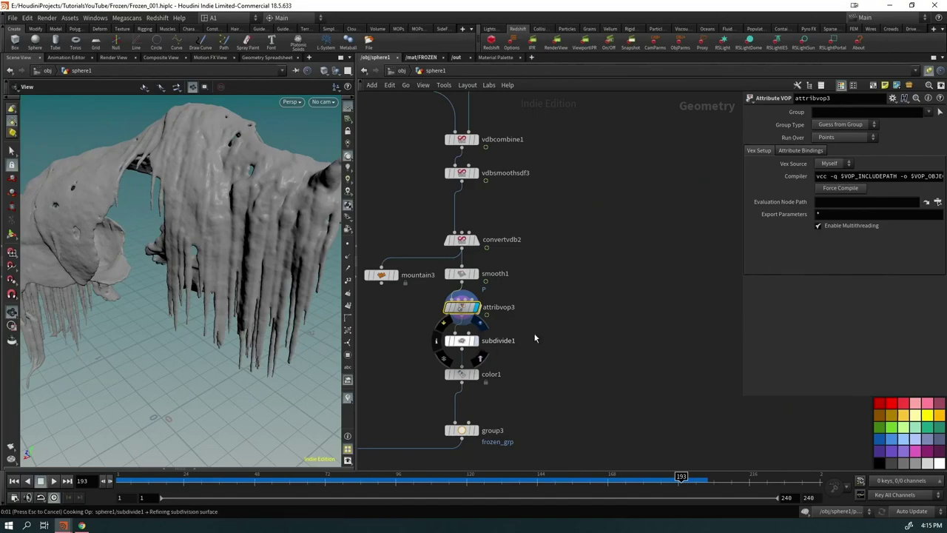
Step: Display subdivide1 and examine the subdivided icicle mesh up close
{"action": "left_click", "coordinate": [475, 340]}
{"action": "mouse_move", "coordinate": [222, 307]}
{"action": "left_mouse_down"}
{"action": "mouse_move", "coordinate": [244, 279]}
{"action": "mouse_move", "coordinate": [207, 256]}
{"action": "mouse_move", "coordinate": [201, 277]}
{"action": "left_mouse_up"}
{"action": "key", "text": "shift+w"}
{"action": "scroll", "coordinate": [215, 255], "scroll_direction": "up", "scroll_amount": 5}
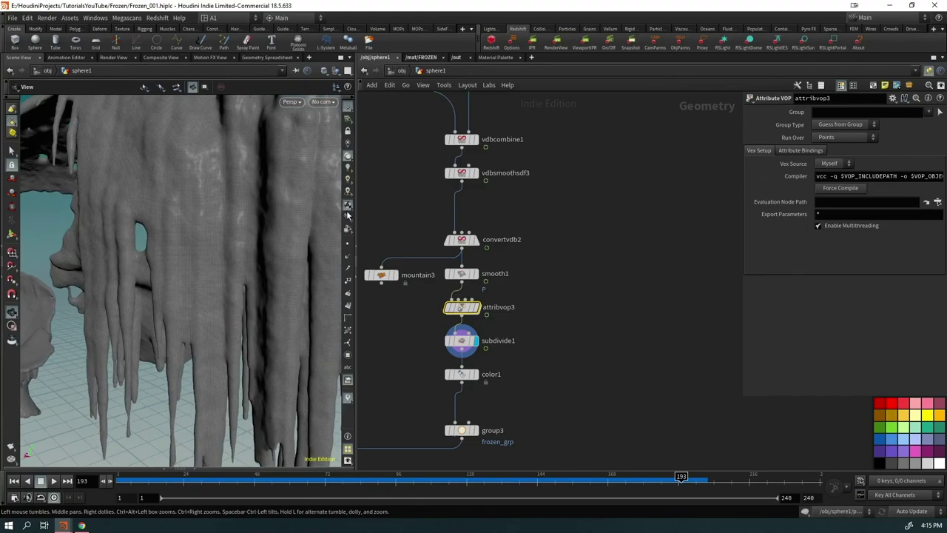
Step: Switch the display back to attribvop3 and view the whole frozen statue without subdivision
{"action": "left_click", "coordinate": [476, 307]}
{"action": "scroll", "coordinate": [169, 244], "scroll_direction": "down", "scroll_amount": 5}
{"action": "left_click_drag", "start_coordinate": [169, 243], "coordinate": [224, 328]}
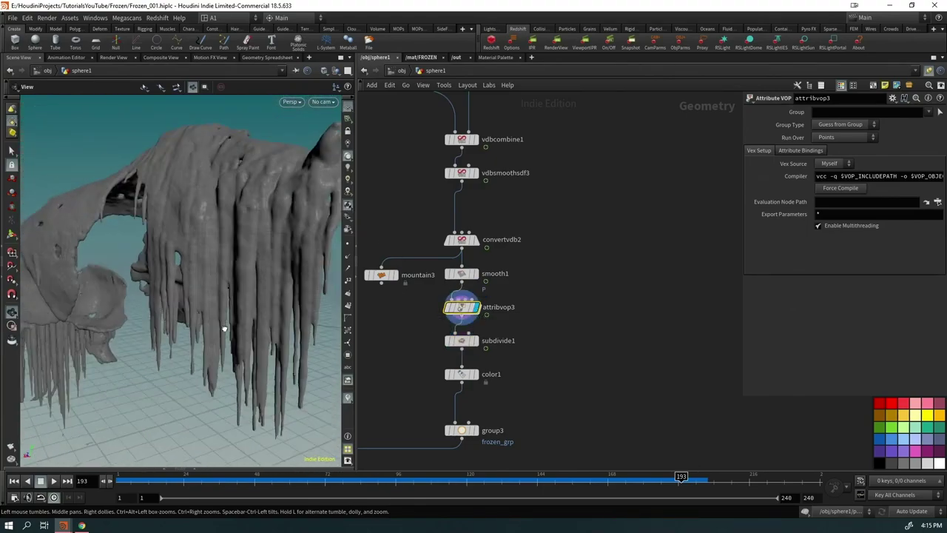
Step: Check the geometry info of attribvop3, then display subdivide1
{"action": "middle_click", "coordinate": [472, 311]}
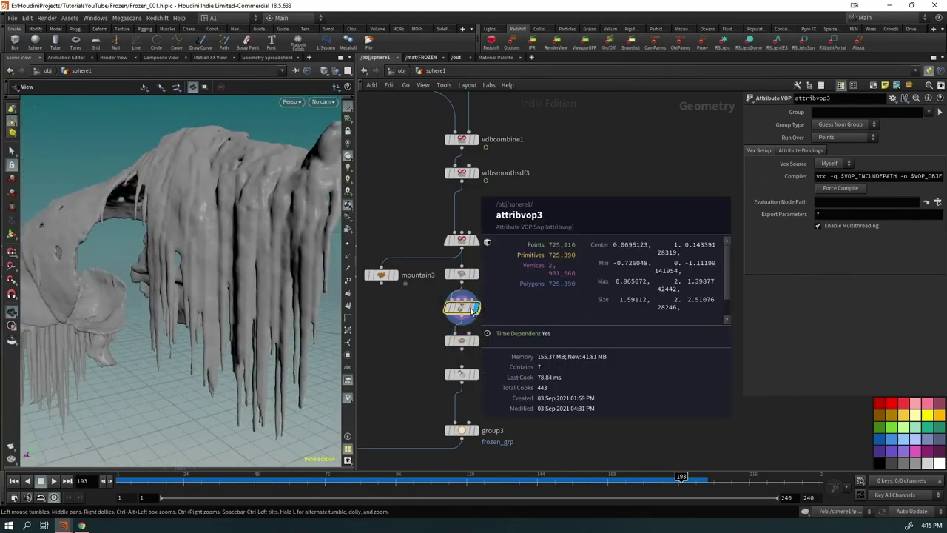
{"action": "left_click", "coordinate": [476, 340]}
{"action": "middle_click_drag", "start_coordinate": [548, 404], "coordinate": [575, 364]}
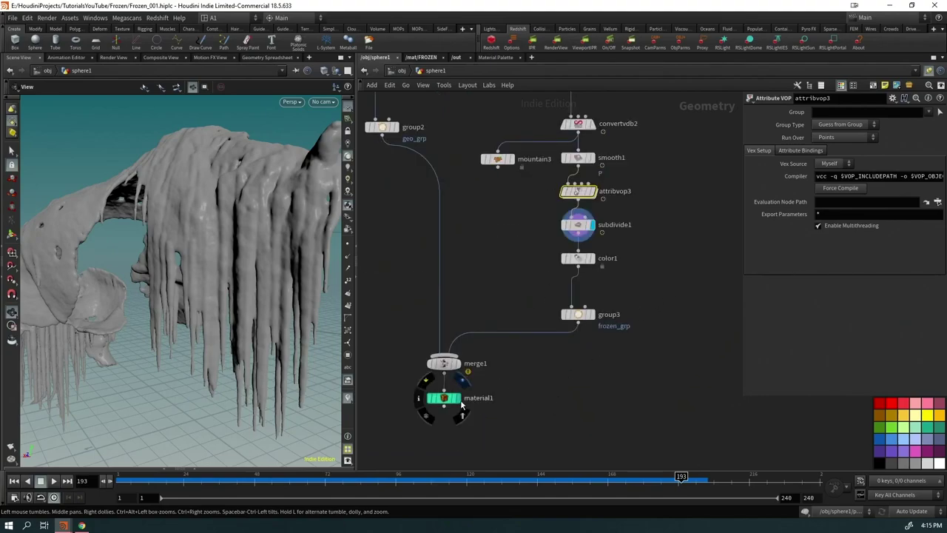
Step: Display the final material1 output and look through cam2 at the frozen statue
{"action": "left_click", "coordinate": [462, 378]}
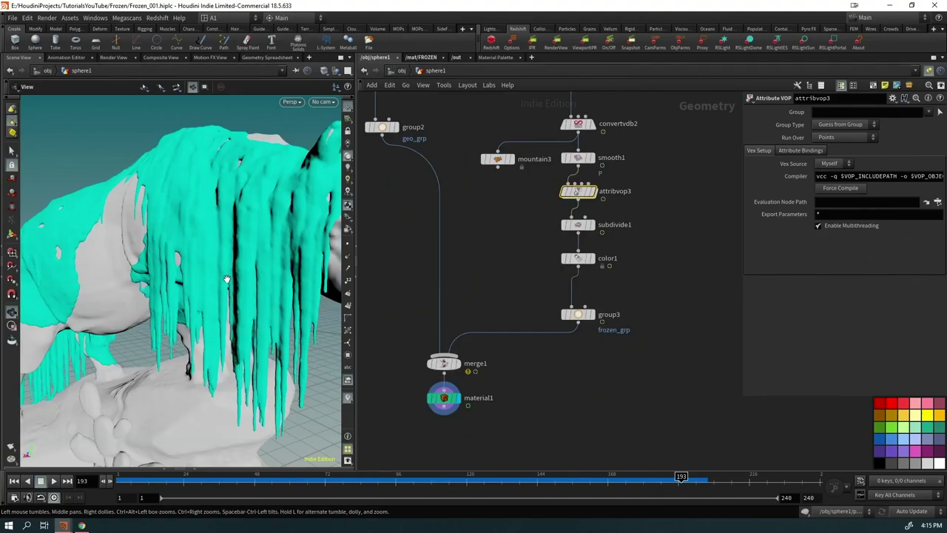
{"action": "left_click_drag", "start_coordinate": [226, 280], "coordinate": [123, 306]}
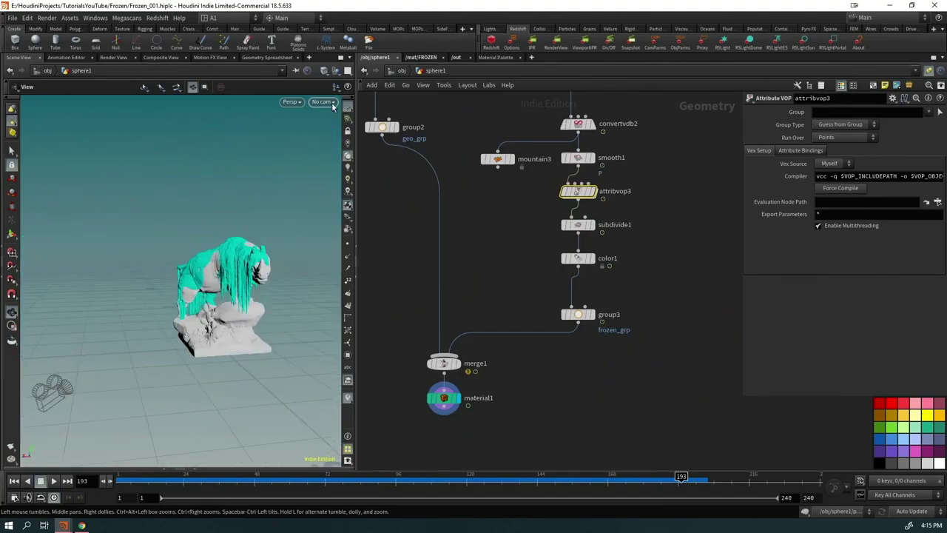
{"action": "left_click", "coordinate": [323, 102]}
{"action": "left_click", "coordinate": [334, 158]}
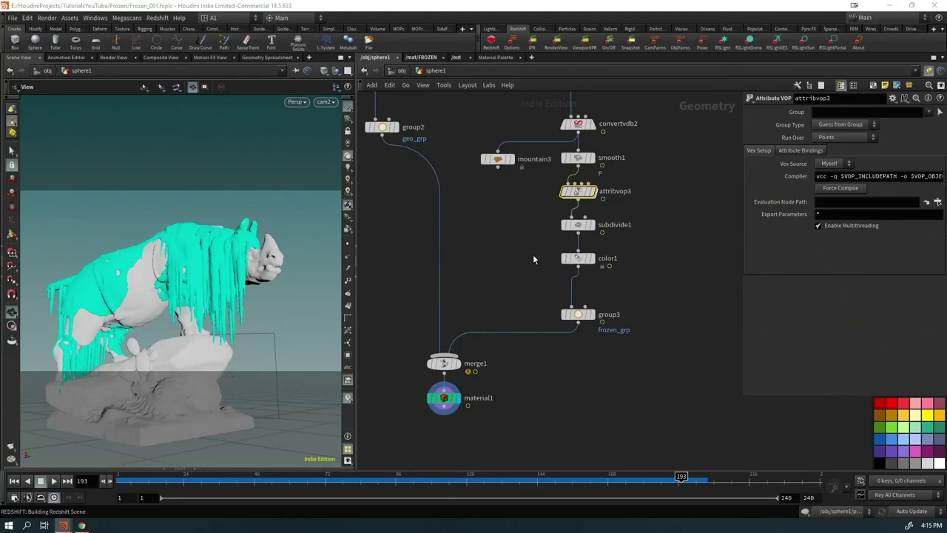
Step: Open the FROZEN material network and delete the leftover RSMathMul1 nodes beside MaxonNoise2 and MaxonNoise1
{"action": "left_click", "coordinate": [421, 58]}
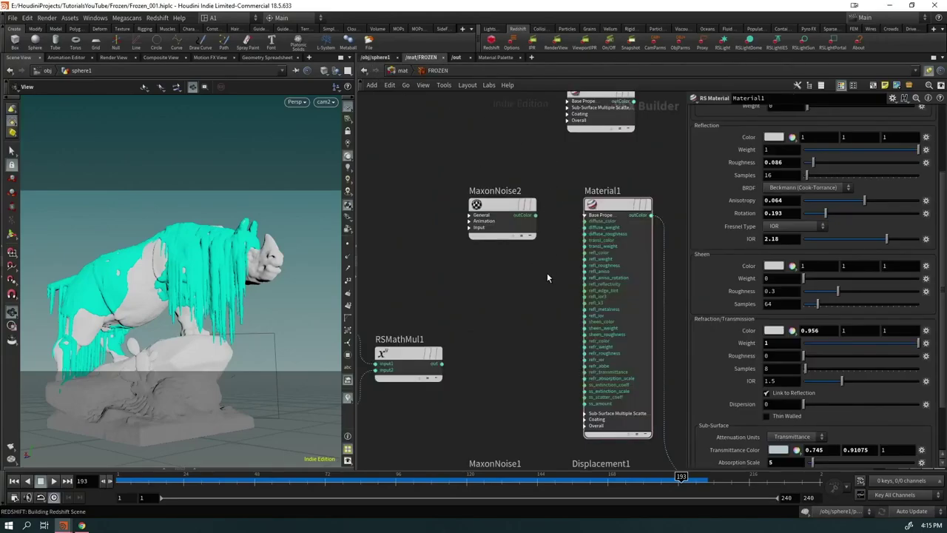
{"action": "key", "text": "h"}
{"action": "left_click_drag", "start_coordinate": [448, 221], "coordinate": [359, 322]}
{"action": "key", "text": "Delete"}
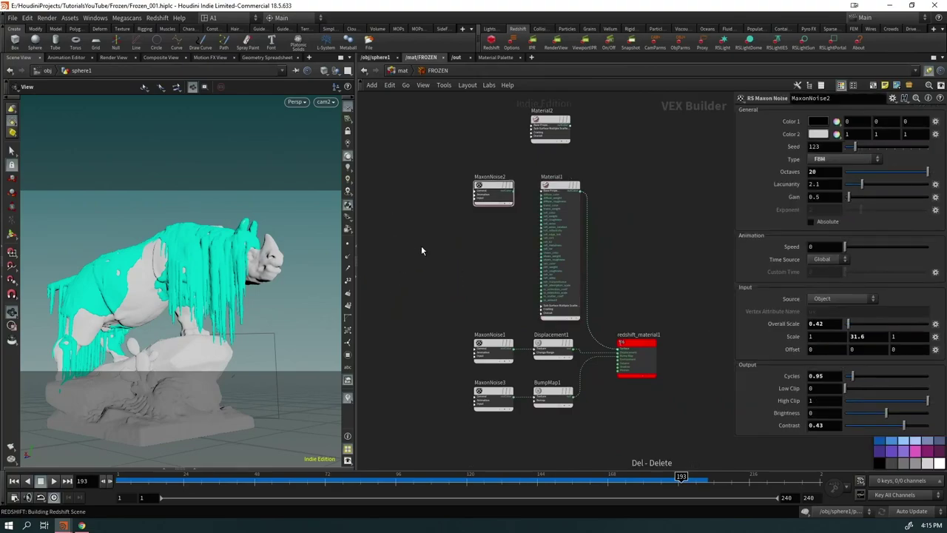
{"action": "scroll", "coordinate": [530, 314], "scroll_direction": "up", "scroll_amount": 6}
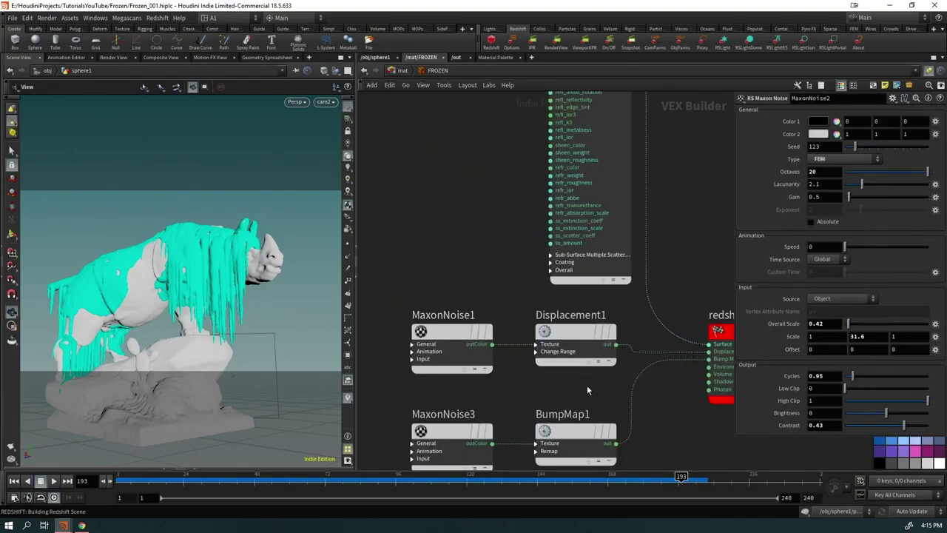
{"action": "left_click_drag", "start_coordinate": [600, 279], "coordinate": [585, 273]}
{"action": "middle_click_drag", "start_coordinate": [623, 414], "coordinate": [590, 356]}
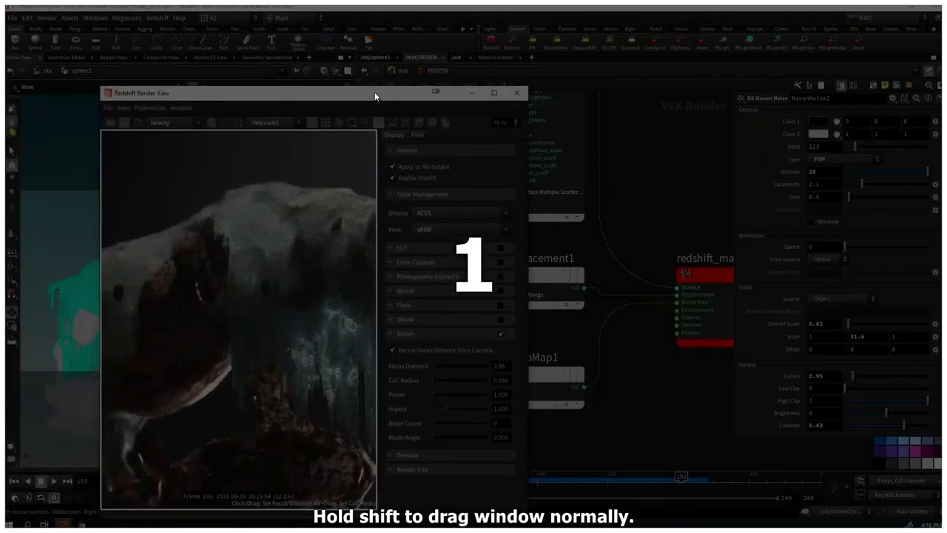
Step: Move the Redshift Render View clear of the material nodes and inspect the rendered icicles up close
{"action": "left_click_drag", "start_coordinate": [375, 92], "coordinate": [222, 41]}
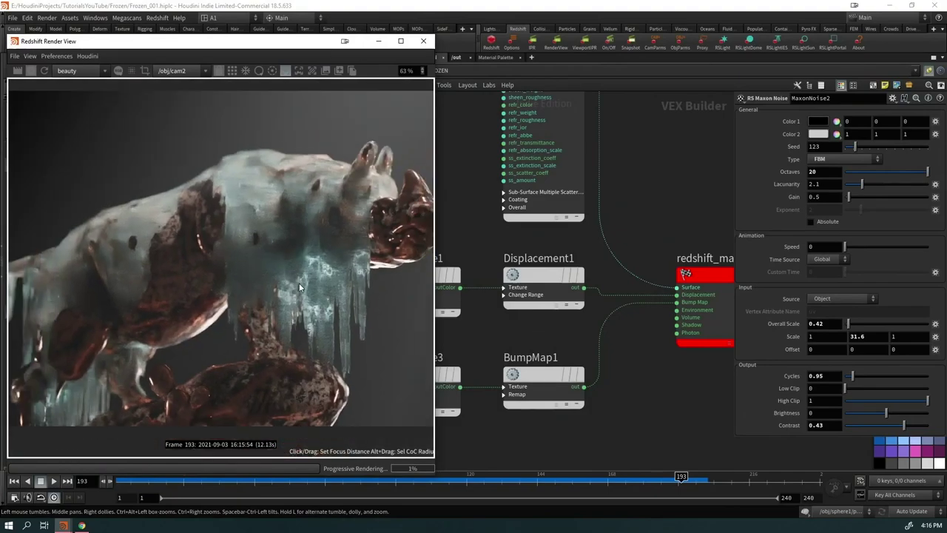
{"action": "scroll", "coordinate": [299, 283], "scroll_direction": "up", "scroll_amount": 5}
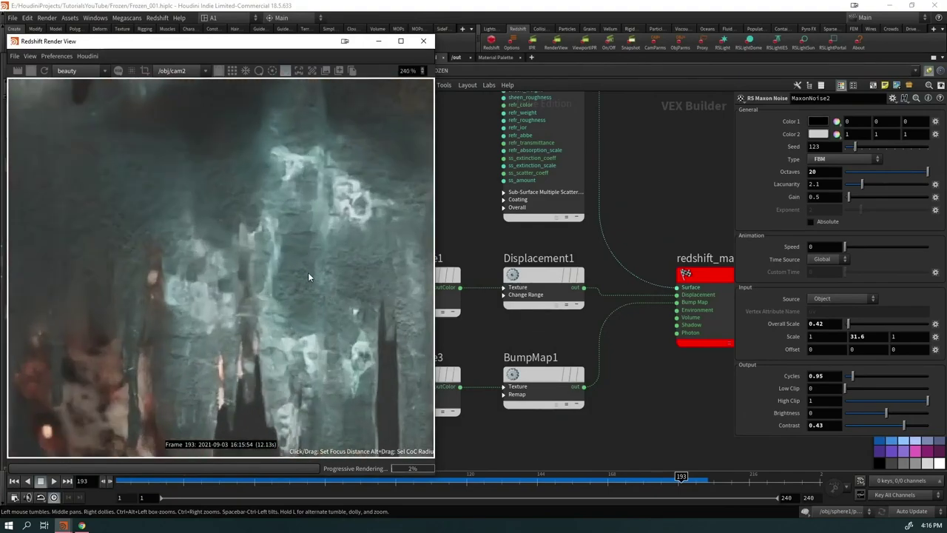
{"action": "scroll", "coordinate": [321, 352], "scroll_direction": "down", "scroll_amount": 7}
{"action": "scroll", "coordinate": [302, 376], "scroll_direction": "down", "scroll_amount": 1}
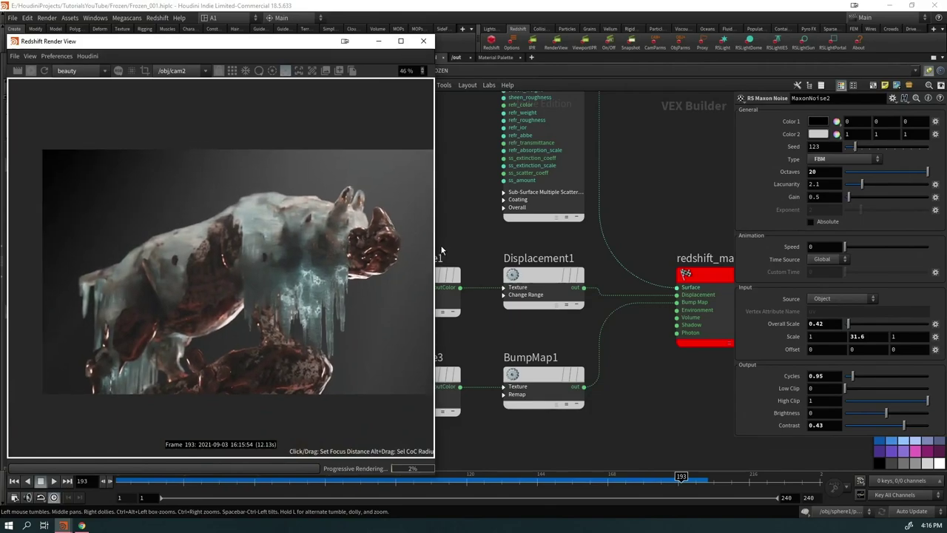
Step: Resize and reposition the Redshift Render View so the rhino render sits beside the material network
{"action": "left_click_drag", "start_coordinate": [438, 240], "coordinate": [533, 241]}
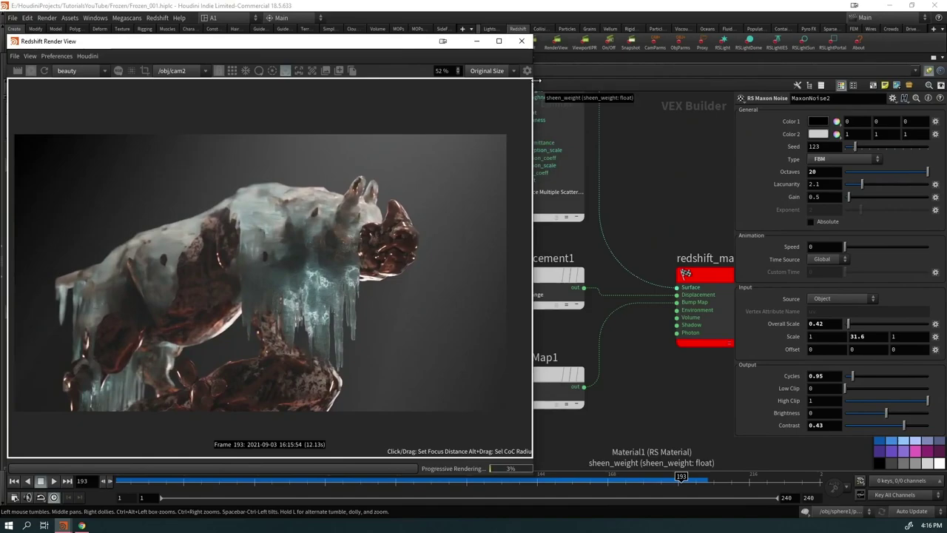
{"action": "left_click_drag", "start_coordinate": [533, 100], "coordinate": [423, 100]}
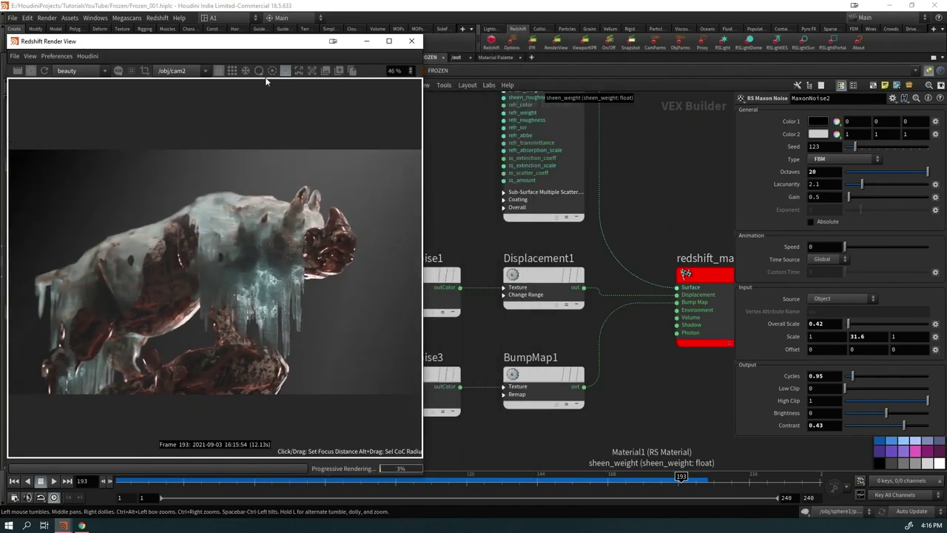
{"action": "scroll", "coordinate": [234, 229], "scroll_direction": "down", "scroll_amount": 1}
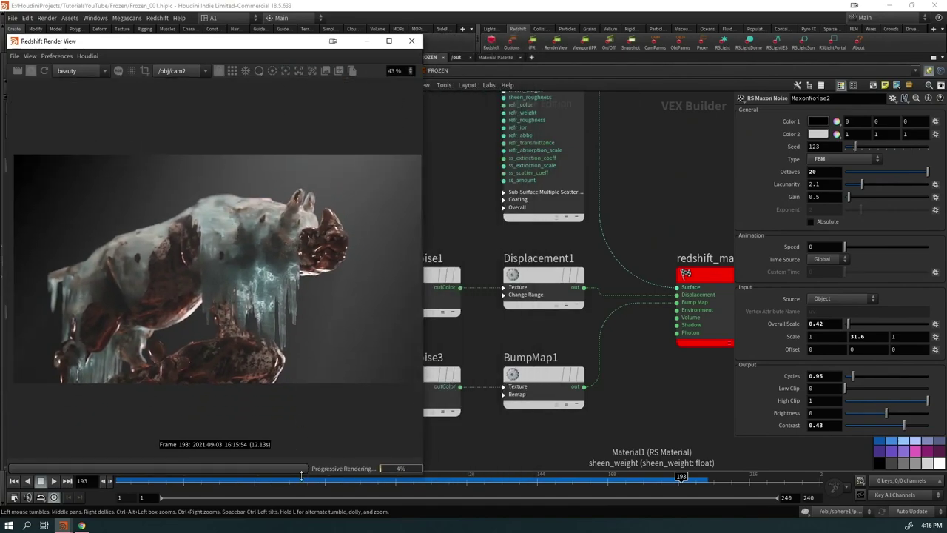
{"action": "left_click_drag", "start_coordinate": [301, 474], "coordinate": [311, 351]}
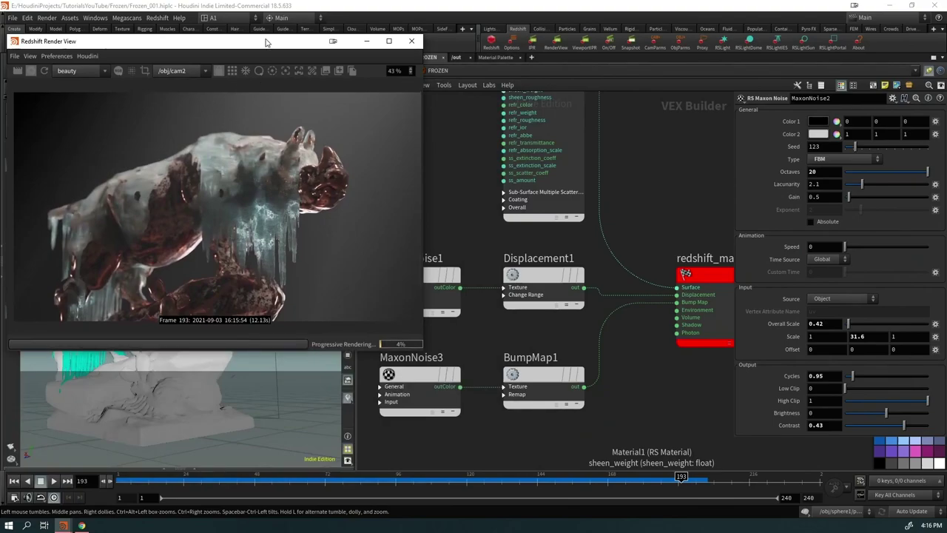
{"action": "left_click_drag", "start_coordinate": [266, 43], "coordinate": [281, 81]}
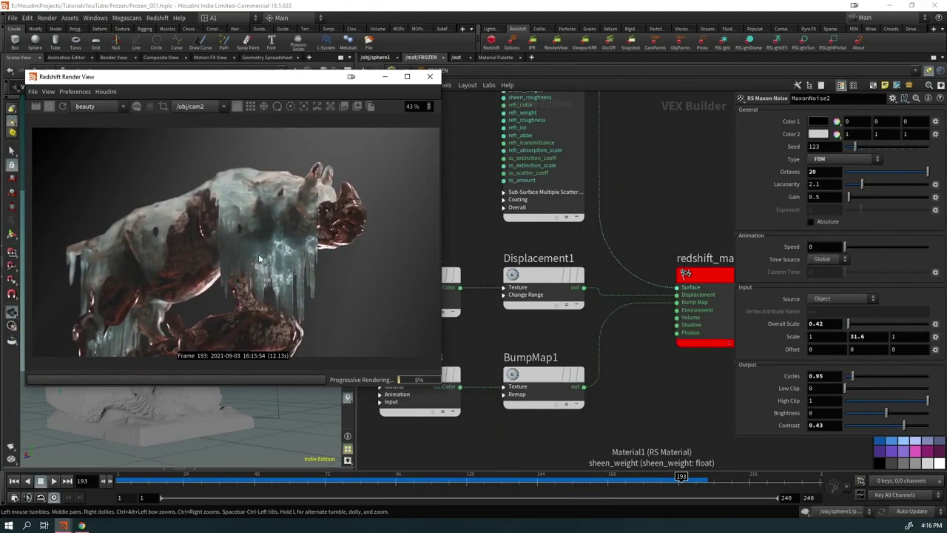
Step: Examine Material1's sub-surface settings, especially Scatter Scale, against the rendered icicles
{"action": "scroll", "coordinate": [259, 259], "scroll_direction": "up", "scroll_amount": 10}
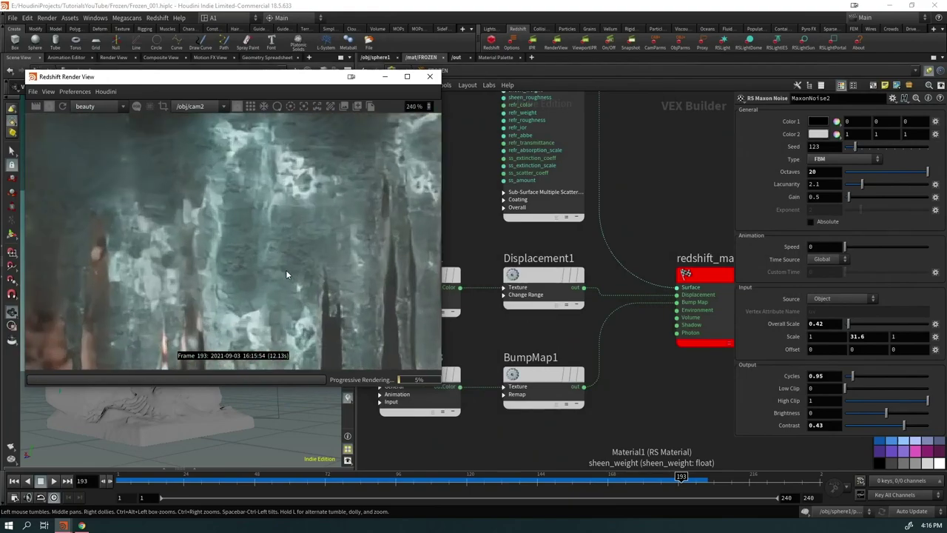
{"action": "scroll", "coordinate": [286, 269], "scroll_direction": "down", "scroll_amount": 5}
{"action": "middle_click_drag", "start_coordinate": [507, 287], "coordinate": [476, 332]}
{"action": "middle_click_drag", "start_coordinate": [565, 137], "coordinate": [621, 261]}
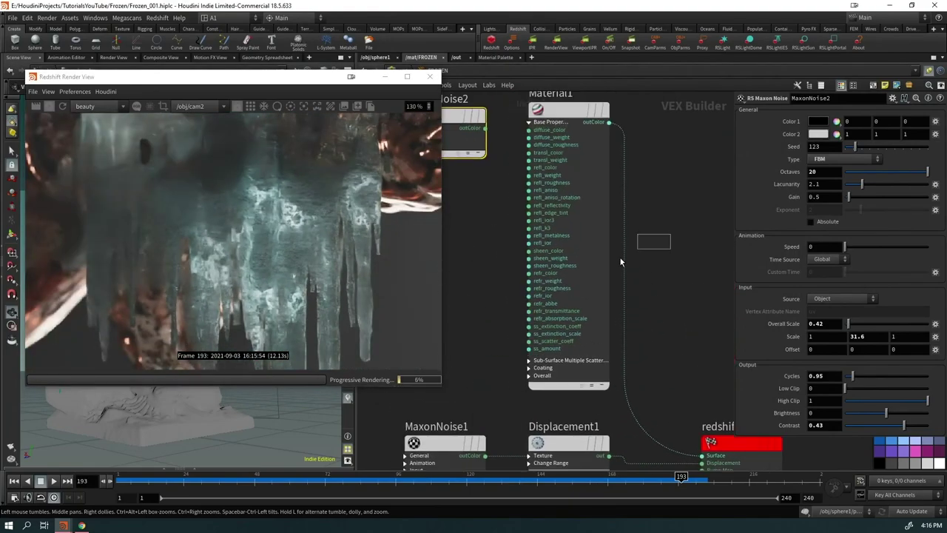
{"action": "left_click", "coordinate": [606, 259]}
{"action": "scroll", "coordinate": [695, 398], "scroll_direction": "down", "scroll_amount": 10}
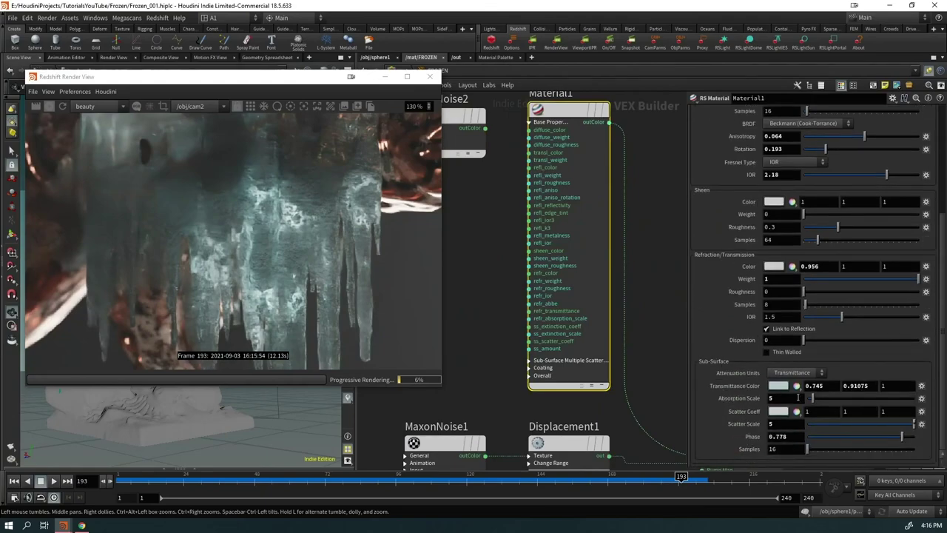
{"action": "double_click", "coordinate": [776, 423]}
{"action": "type", "text": "3"}
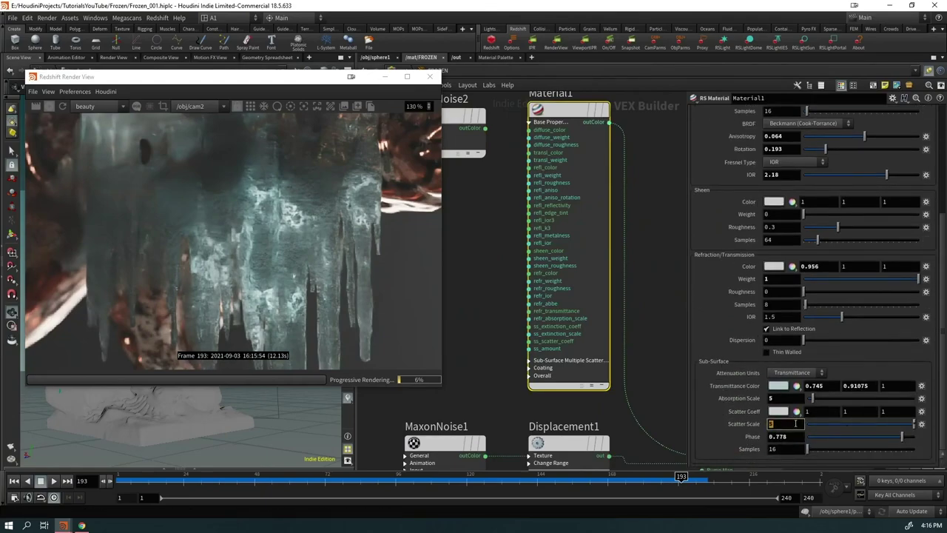
{"action": "key", "text": "Return"}
{"action": "scroll", "coordinate": [297, 304], "scroll_direction": "down", "scroll_amount": 3}
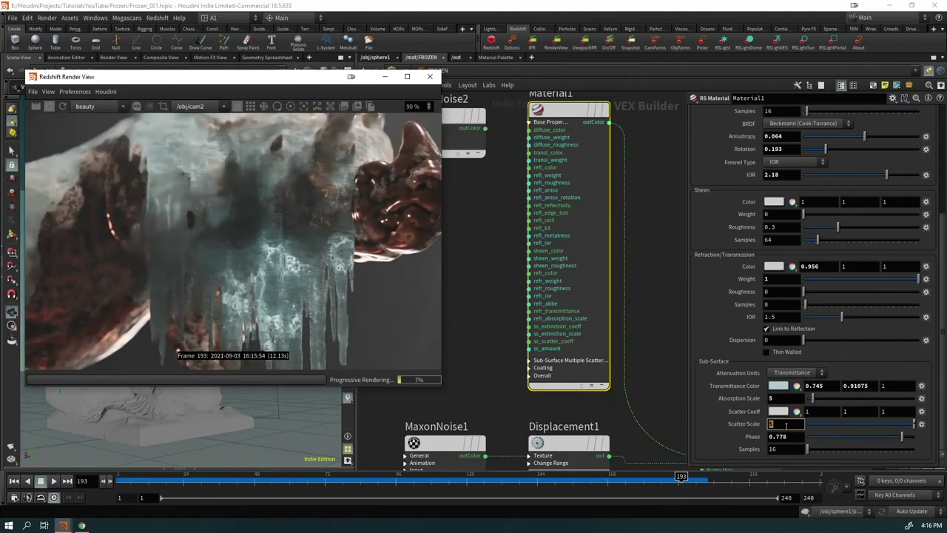
{"action": "scroll", "coordinate": [312, 292], "scroll_direction": "down", "scroll_amount": 4}
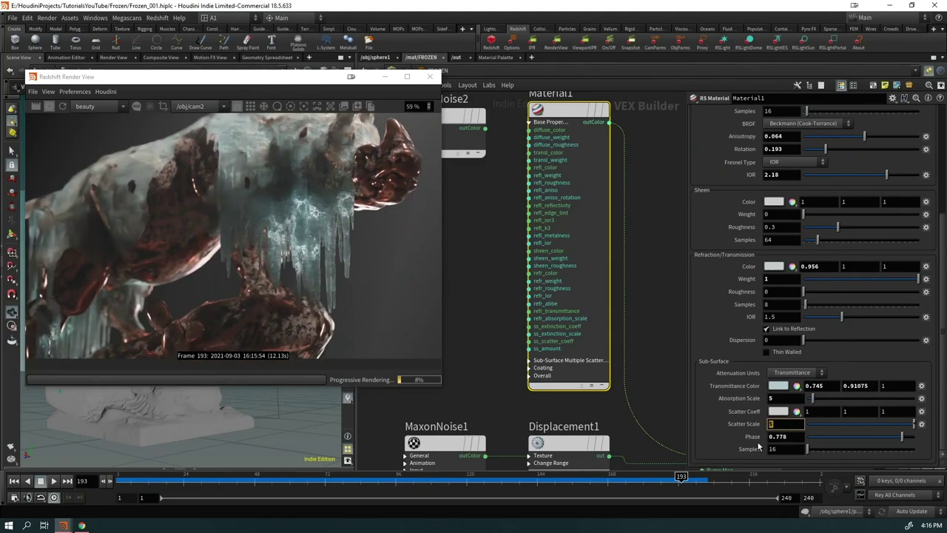
Step: Try a reflection IOR of 1.55 on Material1 and check the ice in the render
{"action": "scroll", "coordinate": [809, 355], "scroll_direction": "up", "scroll_amount": 3}
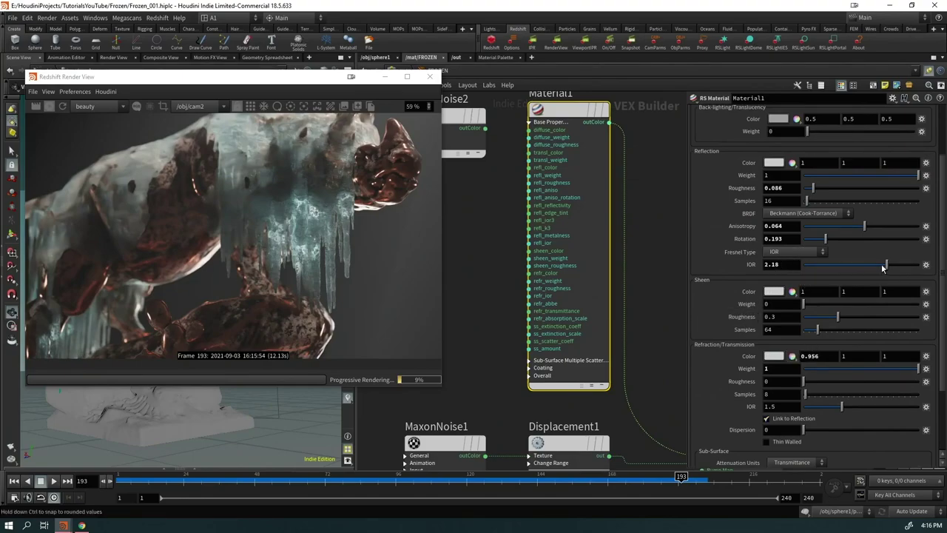
{"action": "left_click_drag", "start_coordinate": [882, 268], "coordinate": [862, 266]}
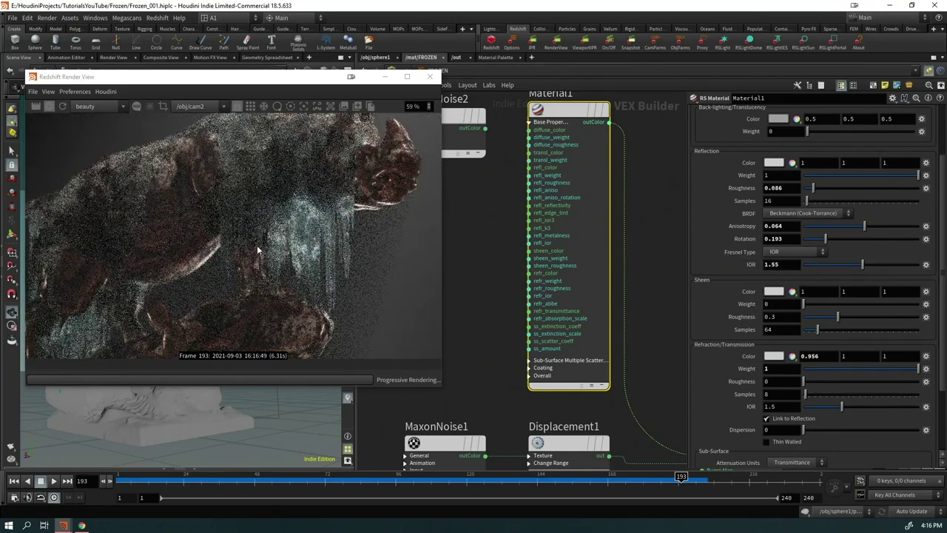
{"action": "scroll", "coordinate": [258, 250], "scroll_direction": "down", "scroll_amount": 2}
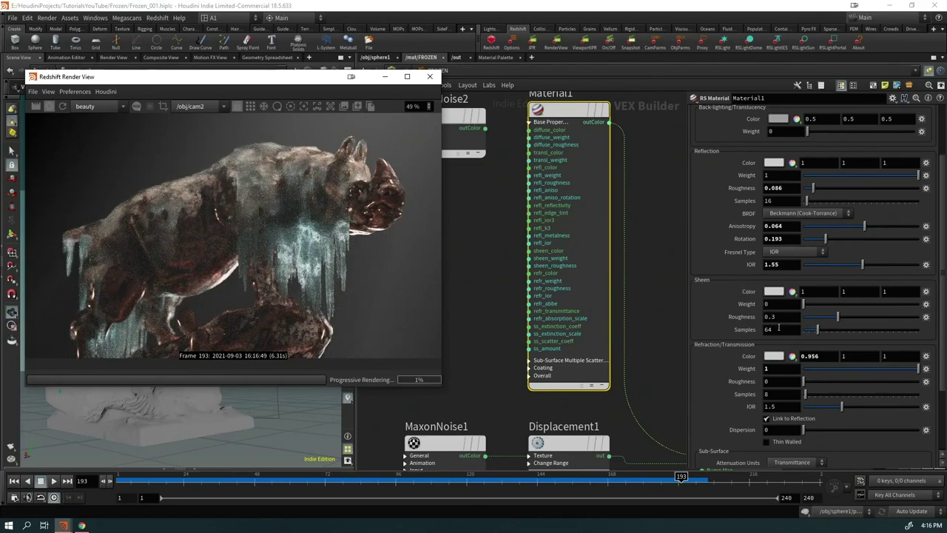
Step: Set Material1's reflection IOR to 2.15 and check the updated ice render
{"action": "double_click", "coordinate": [791, 263]}
{"action": "type", "text": "2.15"}
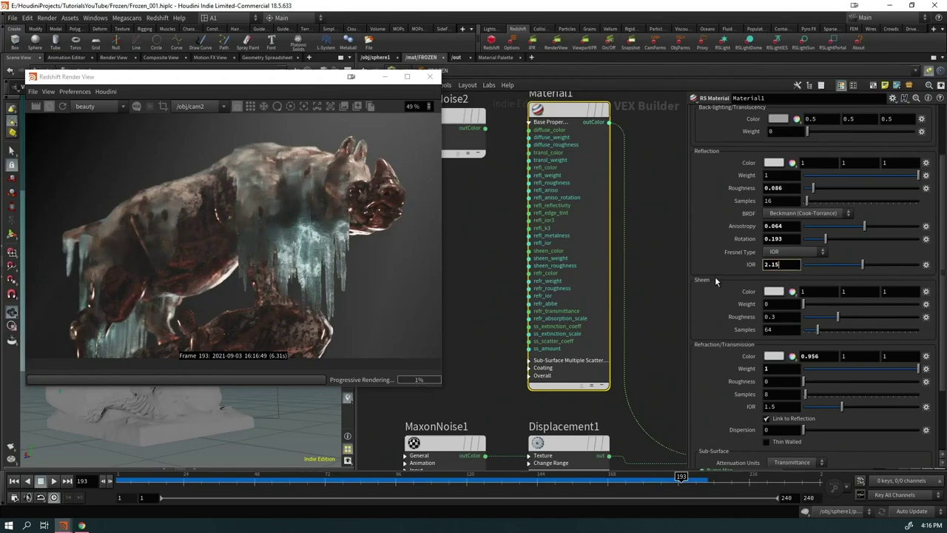
{"action": "key", "text": "Return"}
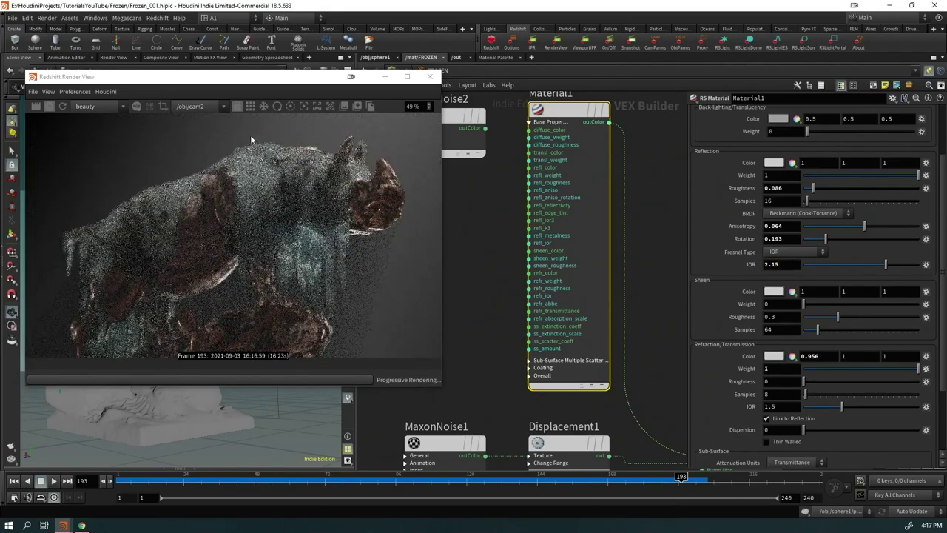
{"action": "scroll", "coordinate": [354, 194], "scroll_direction": "up", "scroll_amount": 2}
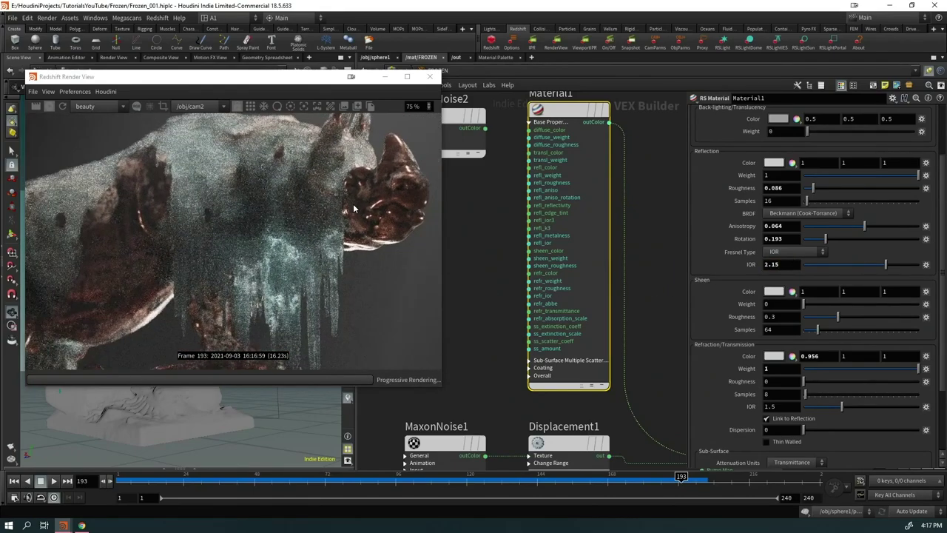
{"action": "scroll", "coordinate": [342, 243], "scroll_direction": "down", "scroll_amount": 3}
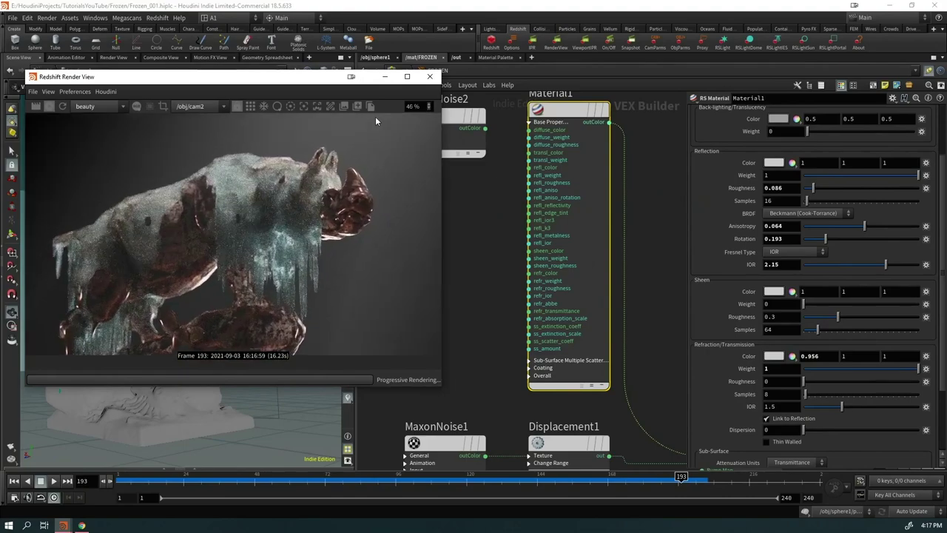
{"action": "middle_click_drag", "start_coordinate": [299, 216], "coordinate": [287, 224]}
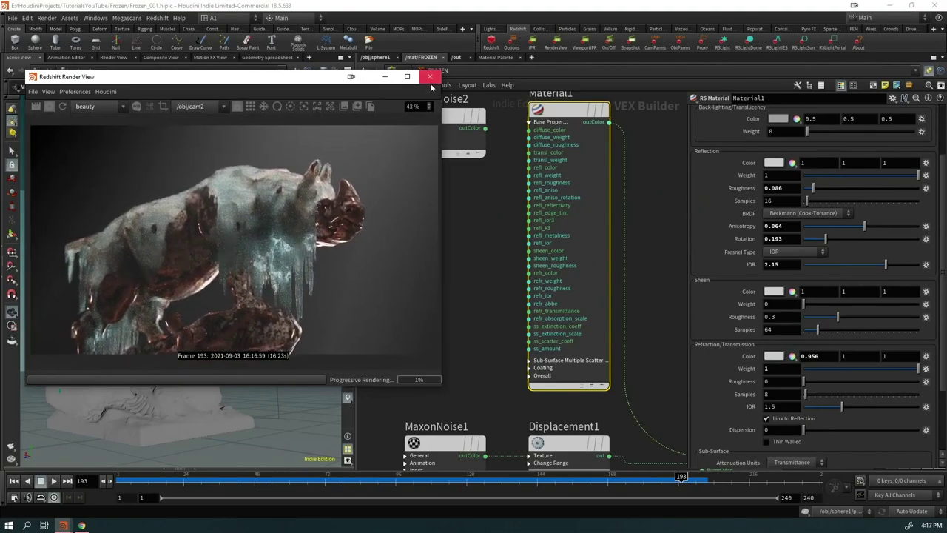
Step: View the frozen rhino render full screen, then return the Redshift Render View to a small window beside the network
{"action": "left_click", "coordinate": [407, 76]}
{"action": "scroll", "coordinate": [458, 291], "scroll_direction": "up", "scroll_amount": 5}
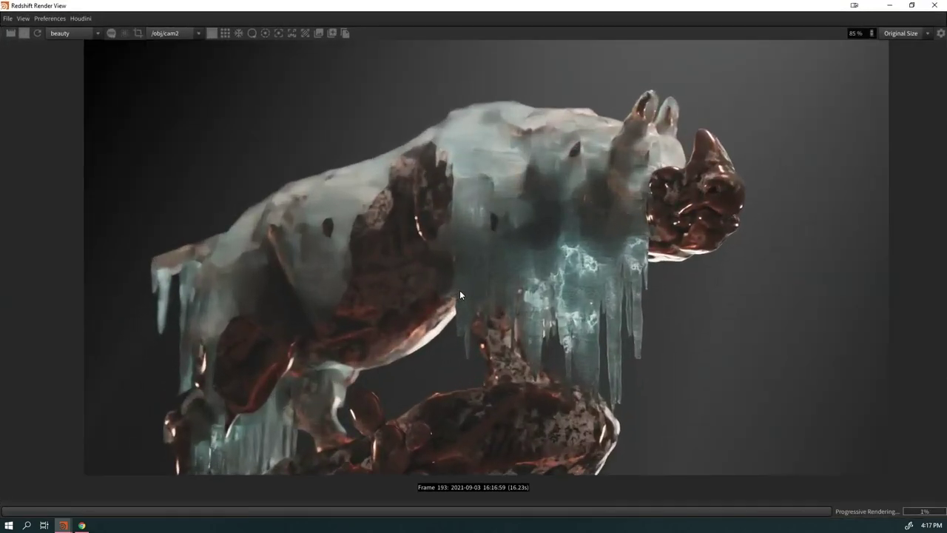
{"action": "scroll", "coordinate": [459, 294], "scroll_direction": "down", "scroll_amount": 1}
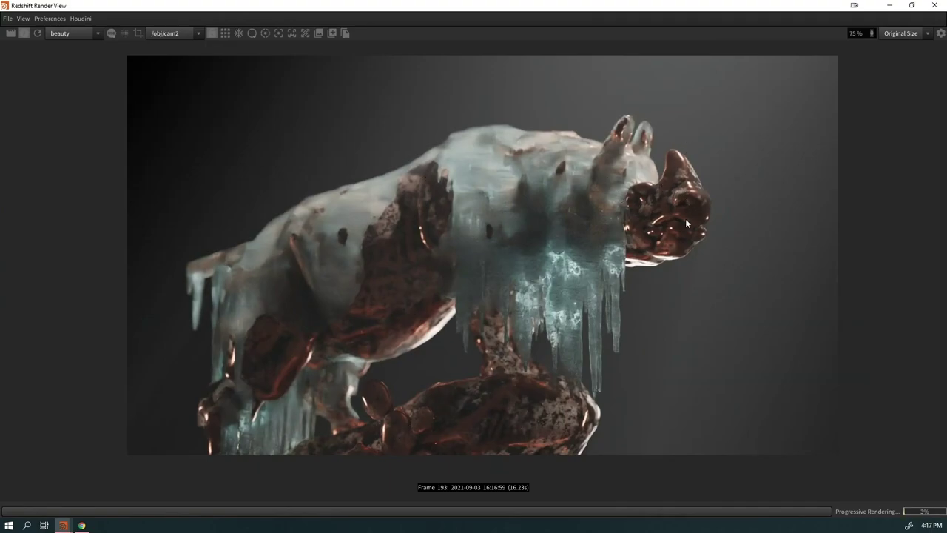
{"action": "left_click_drag", "start_coordinate": [821, 12], "coordinate": [406, 111]}
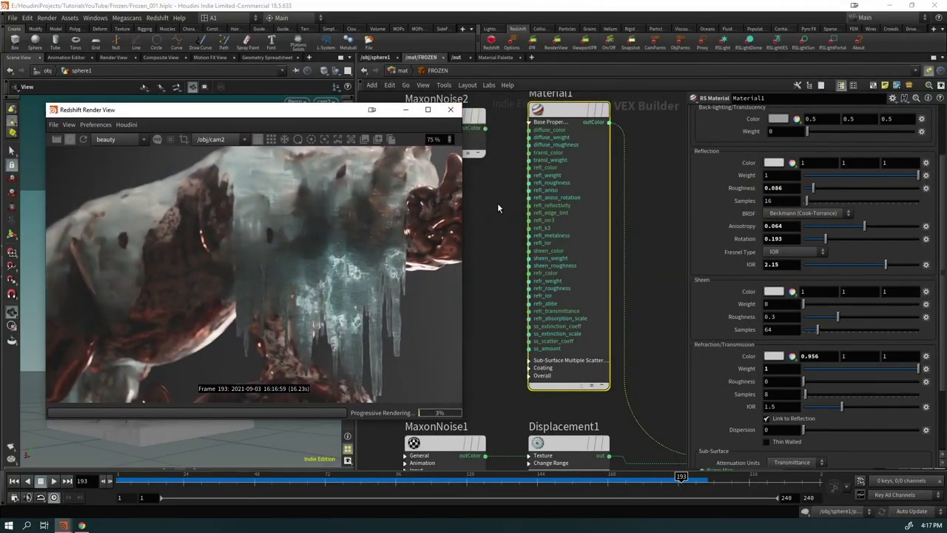
{"action": "scroll", "coordinate": [360, 281], "scroll_direction": "down", "scroll_amount": 3}
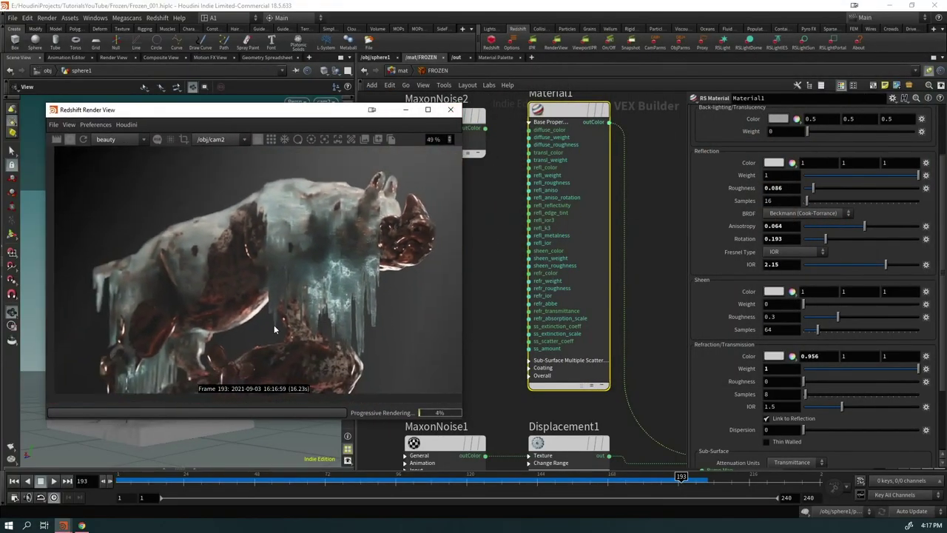